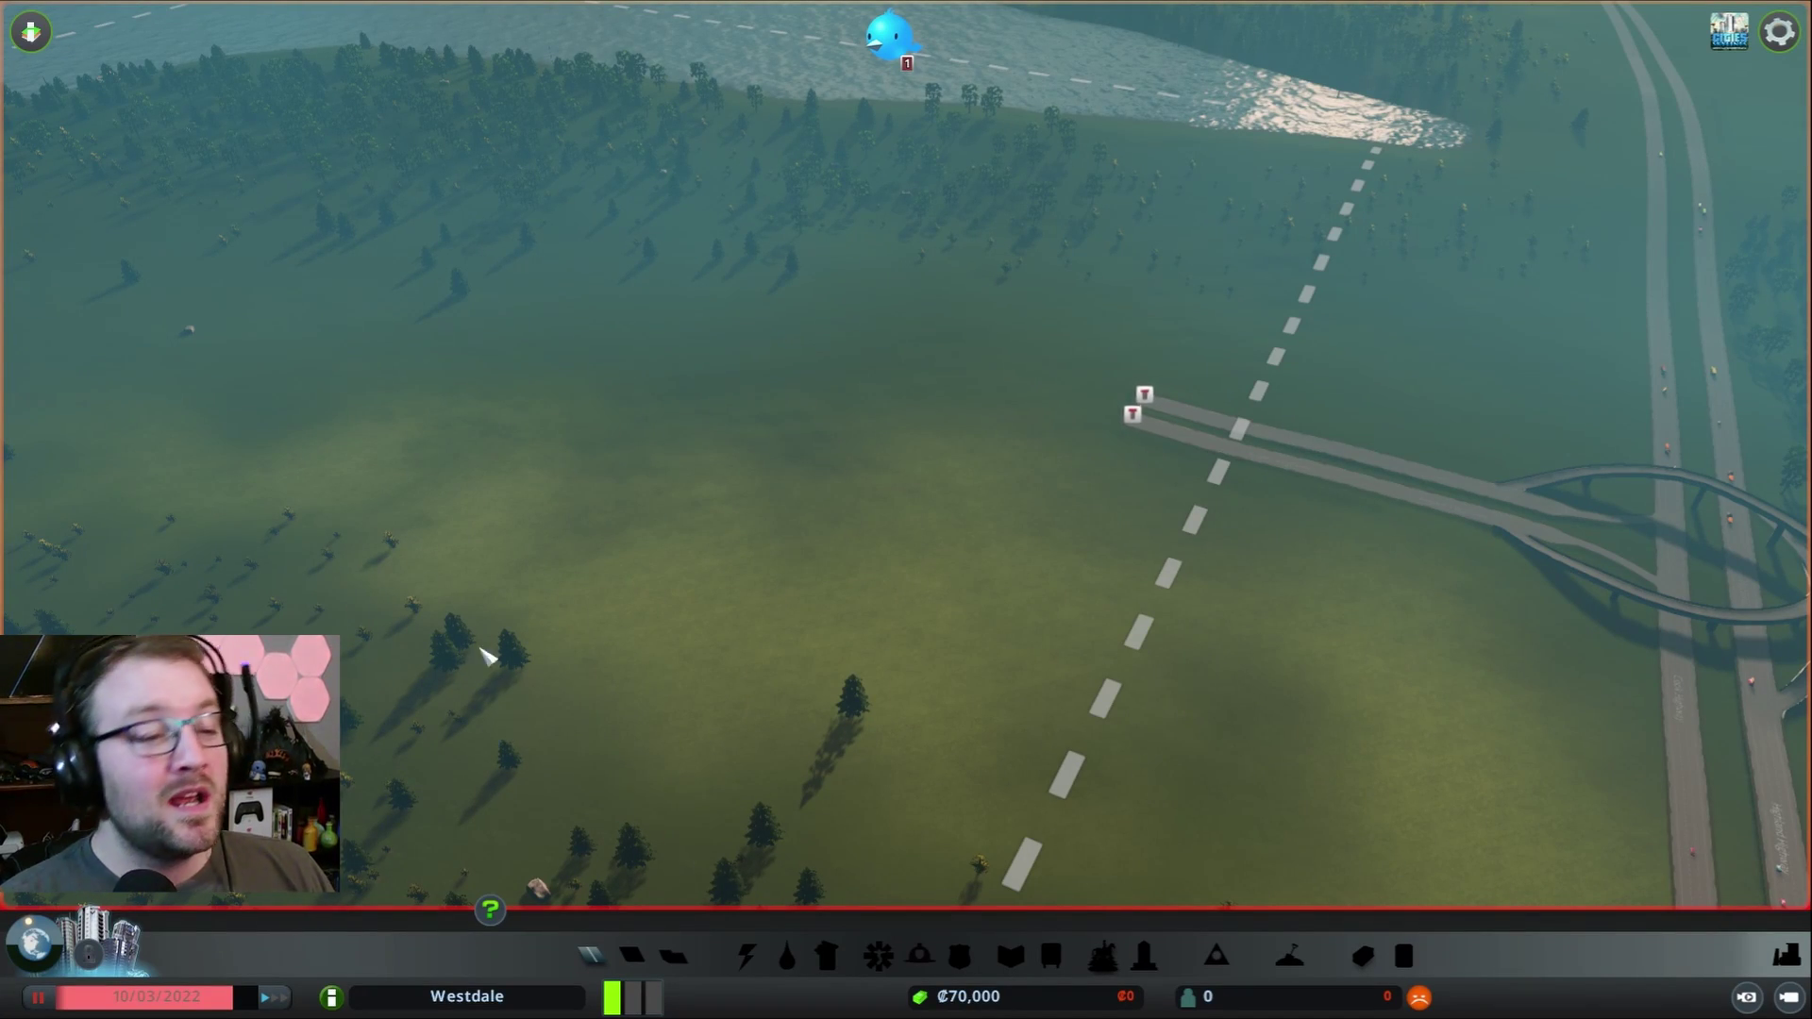
# - Pan the camera across the empty land toward the highway exit ramps
pyautogui.press('w')
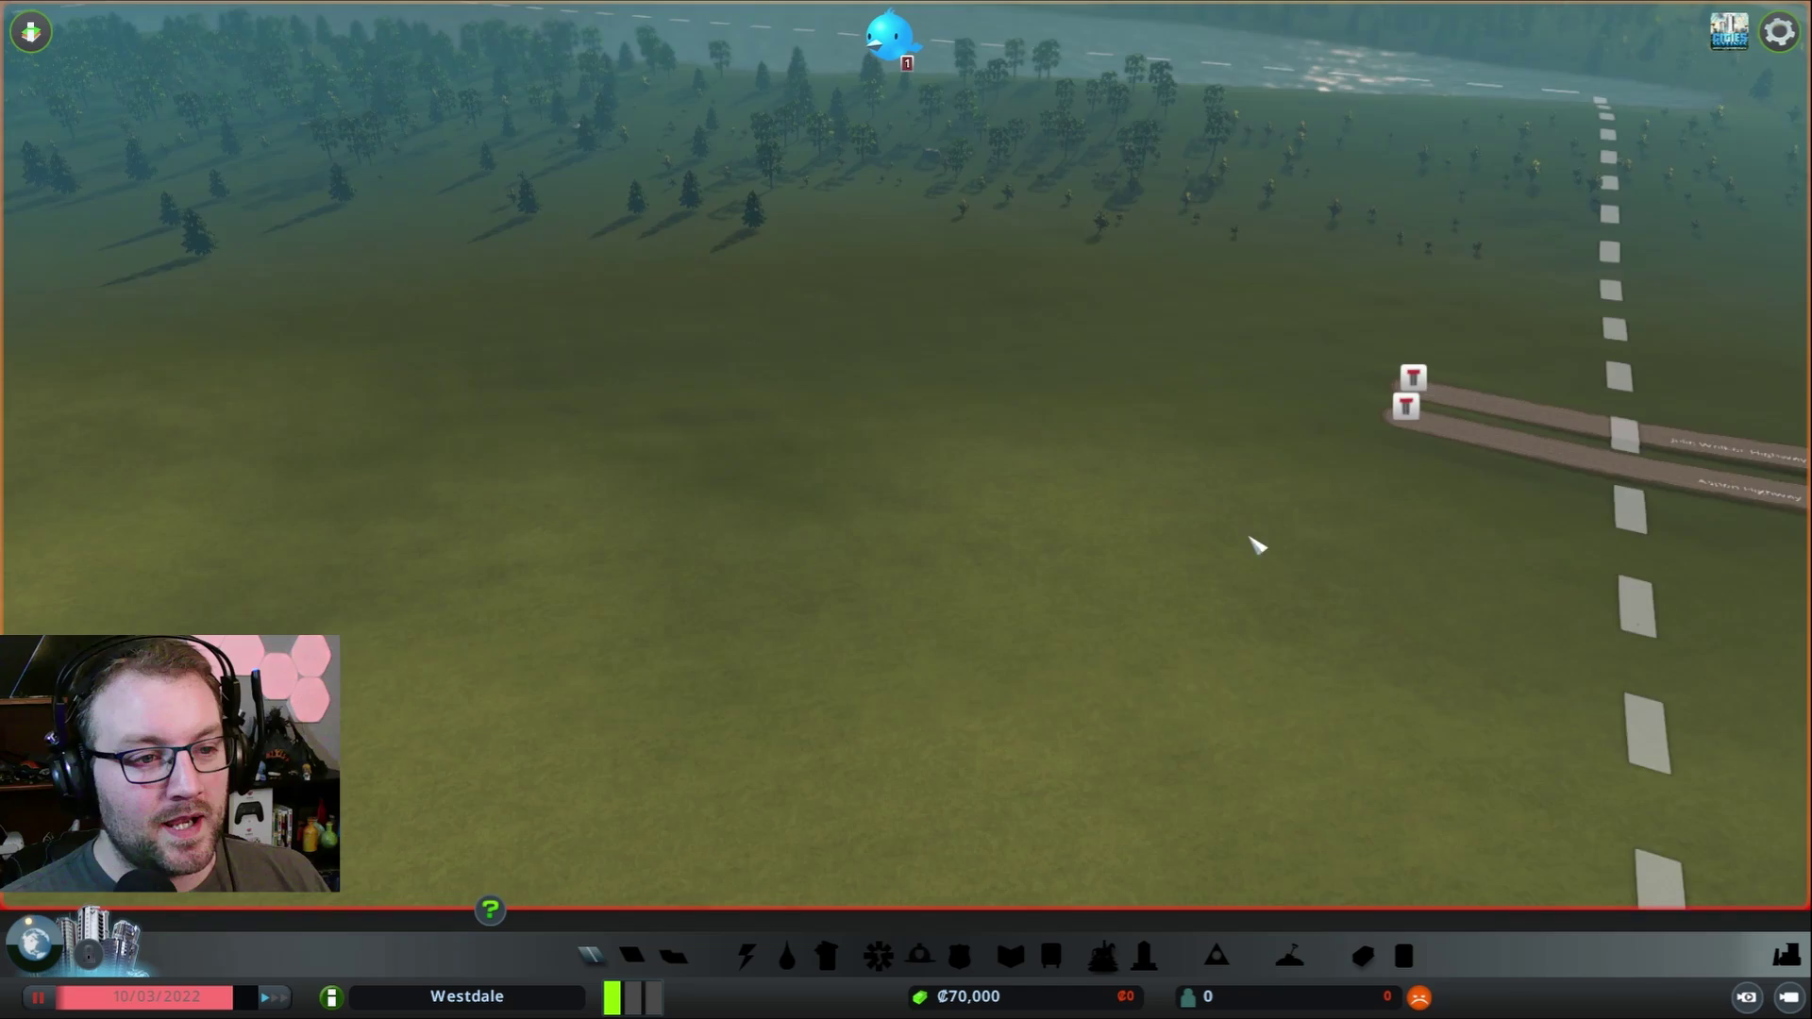
pyautogui.scroll(3, 1256, 545)
# - Draw four two-lane road segments forming a closed square loop from the highway exit ramp
pyautogui.click(594, 955)
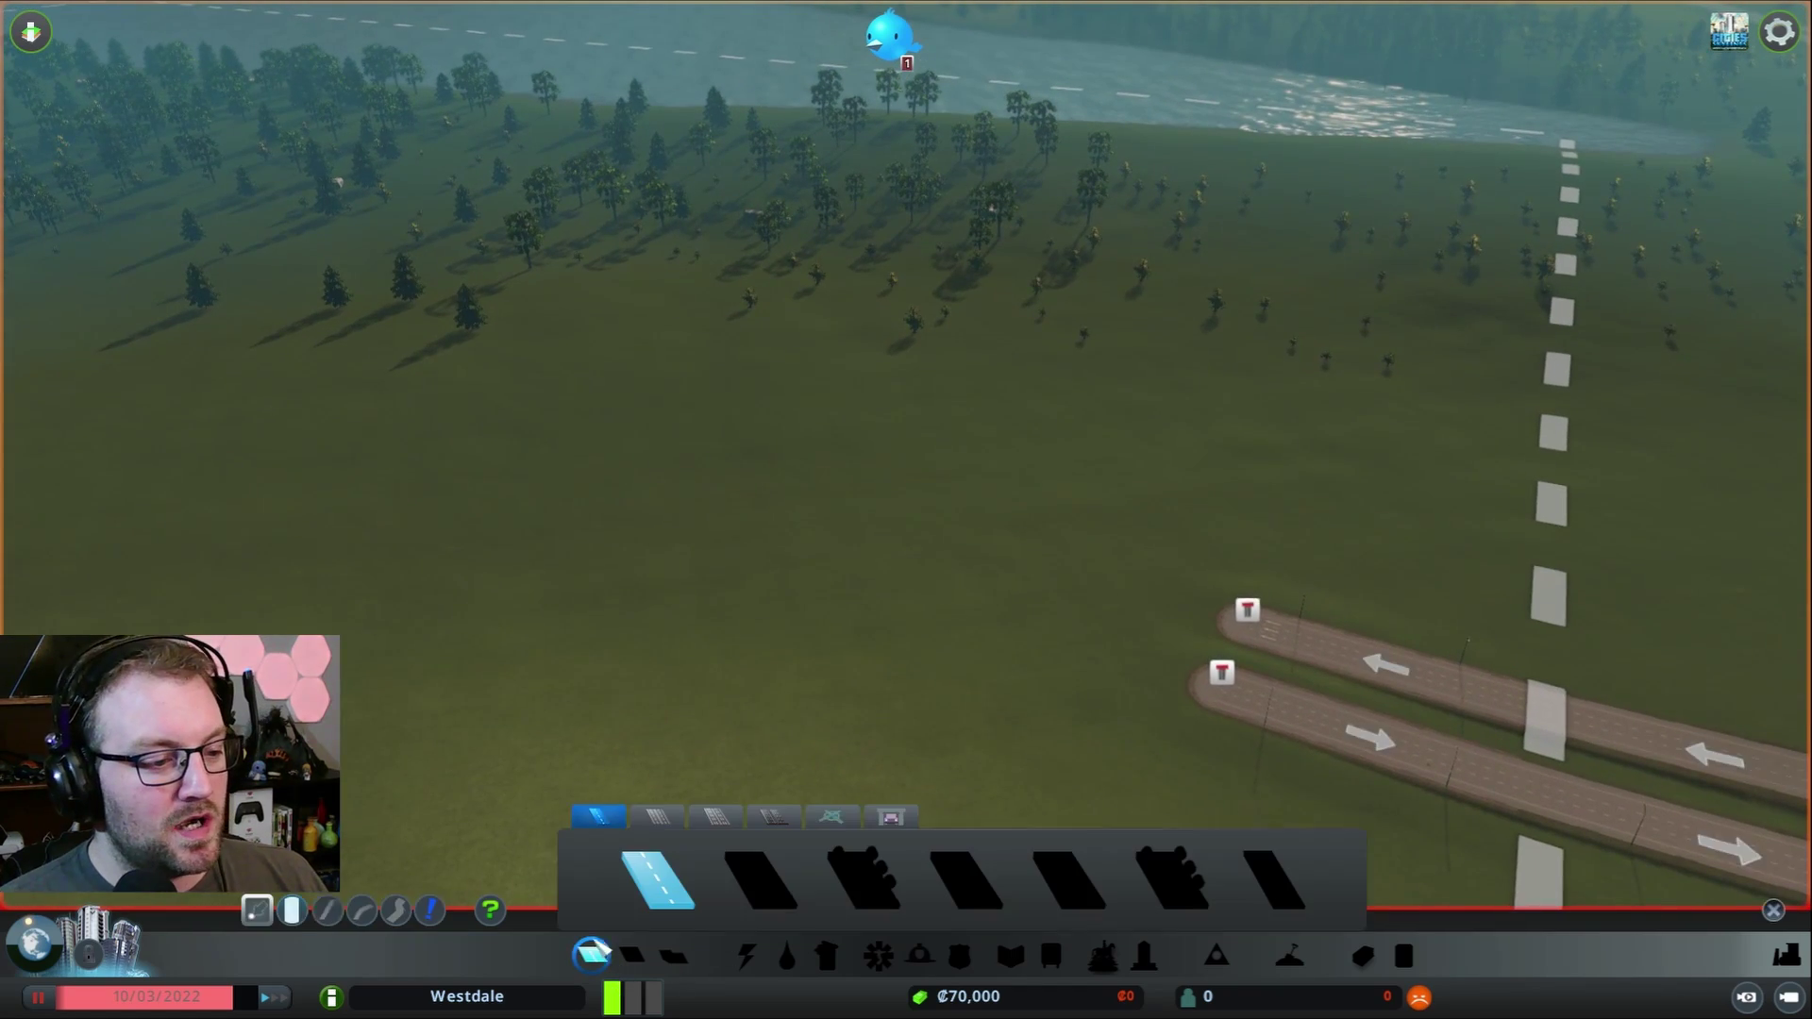
pyautogui.press('s')
pyautogui.press('s')
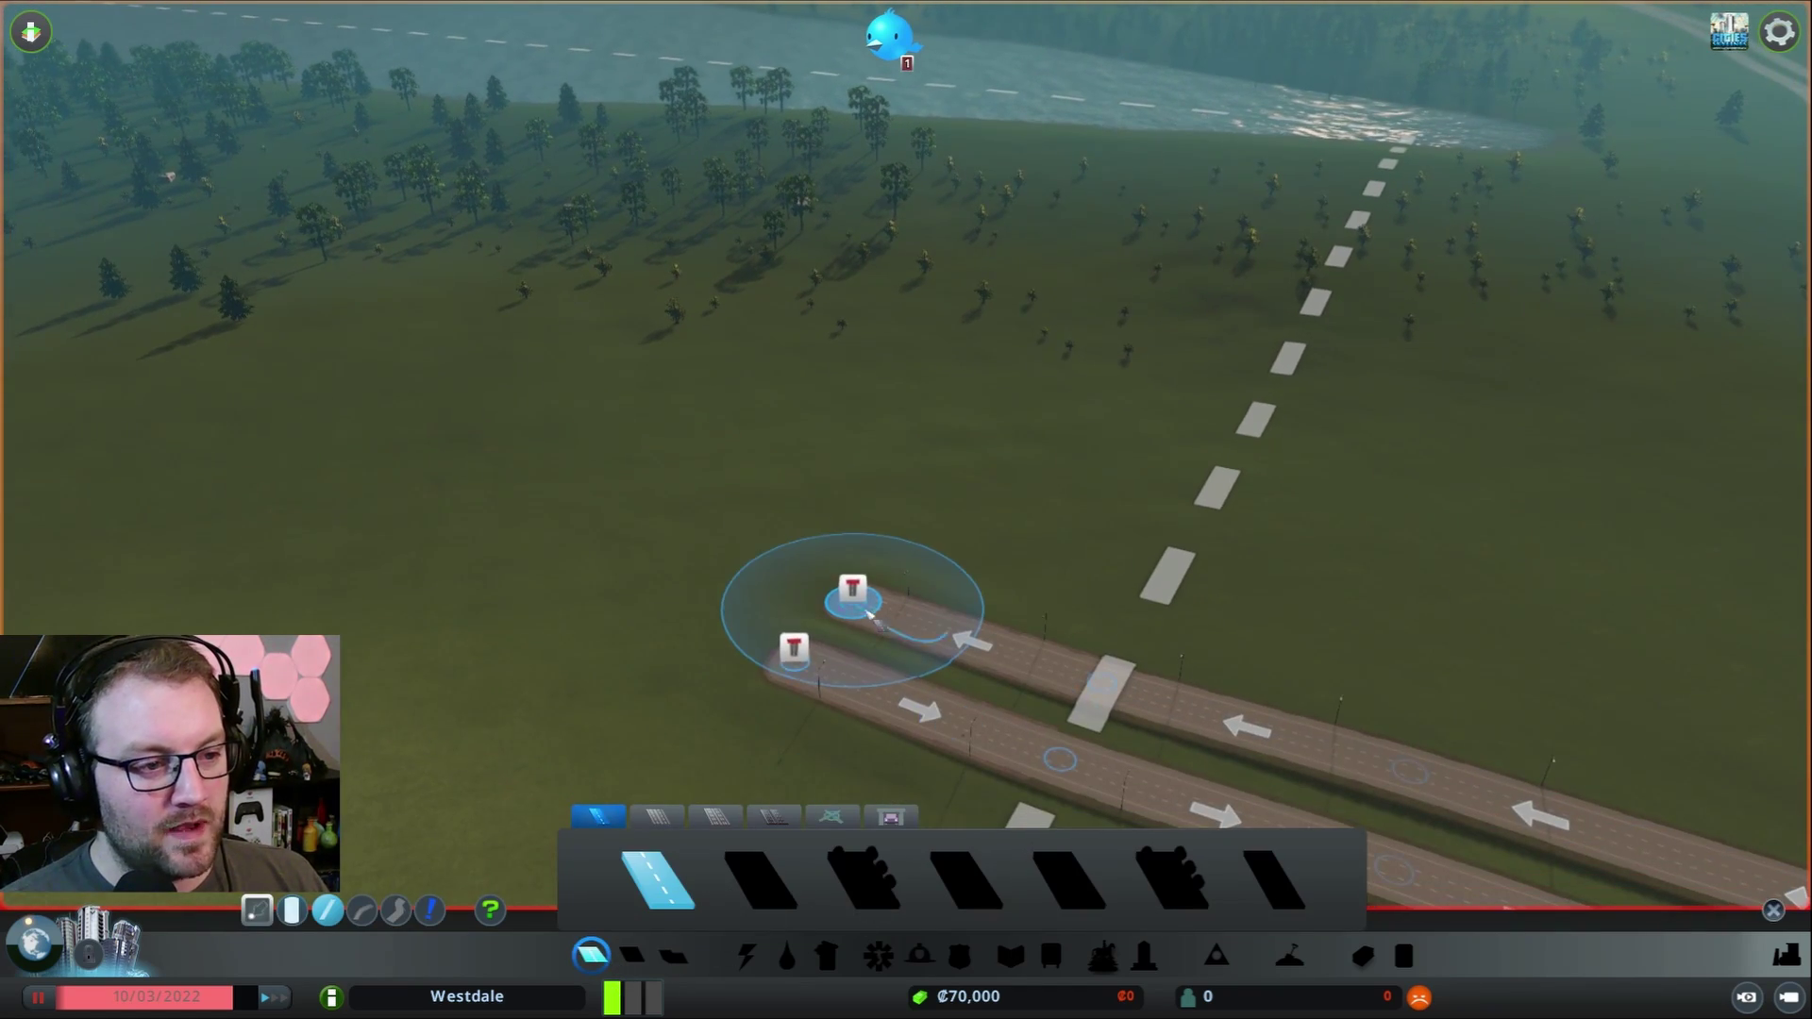
pyautogui.click(871, 612)
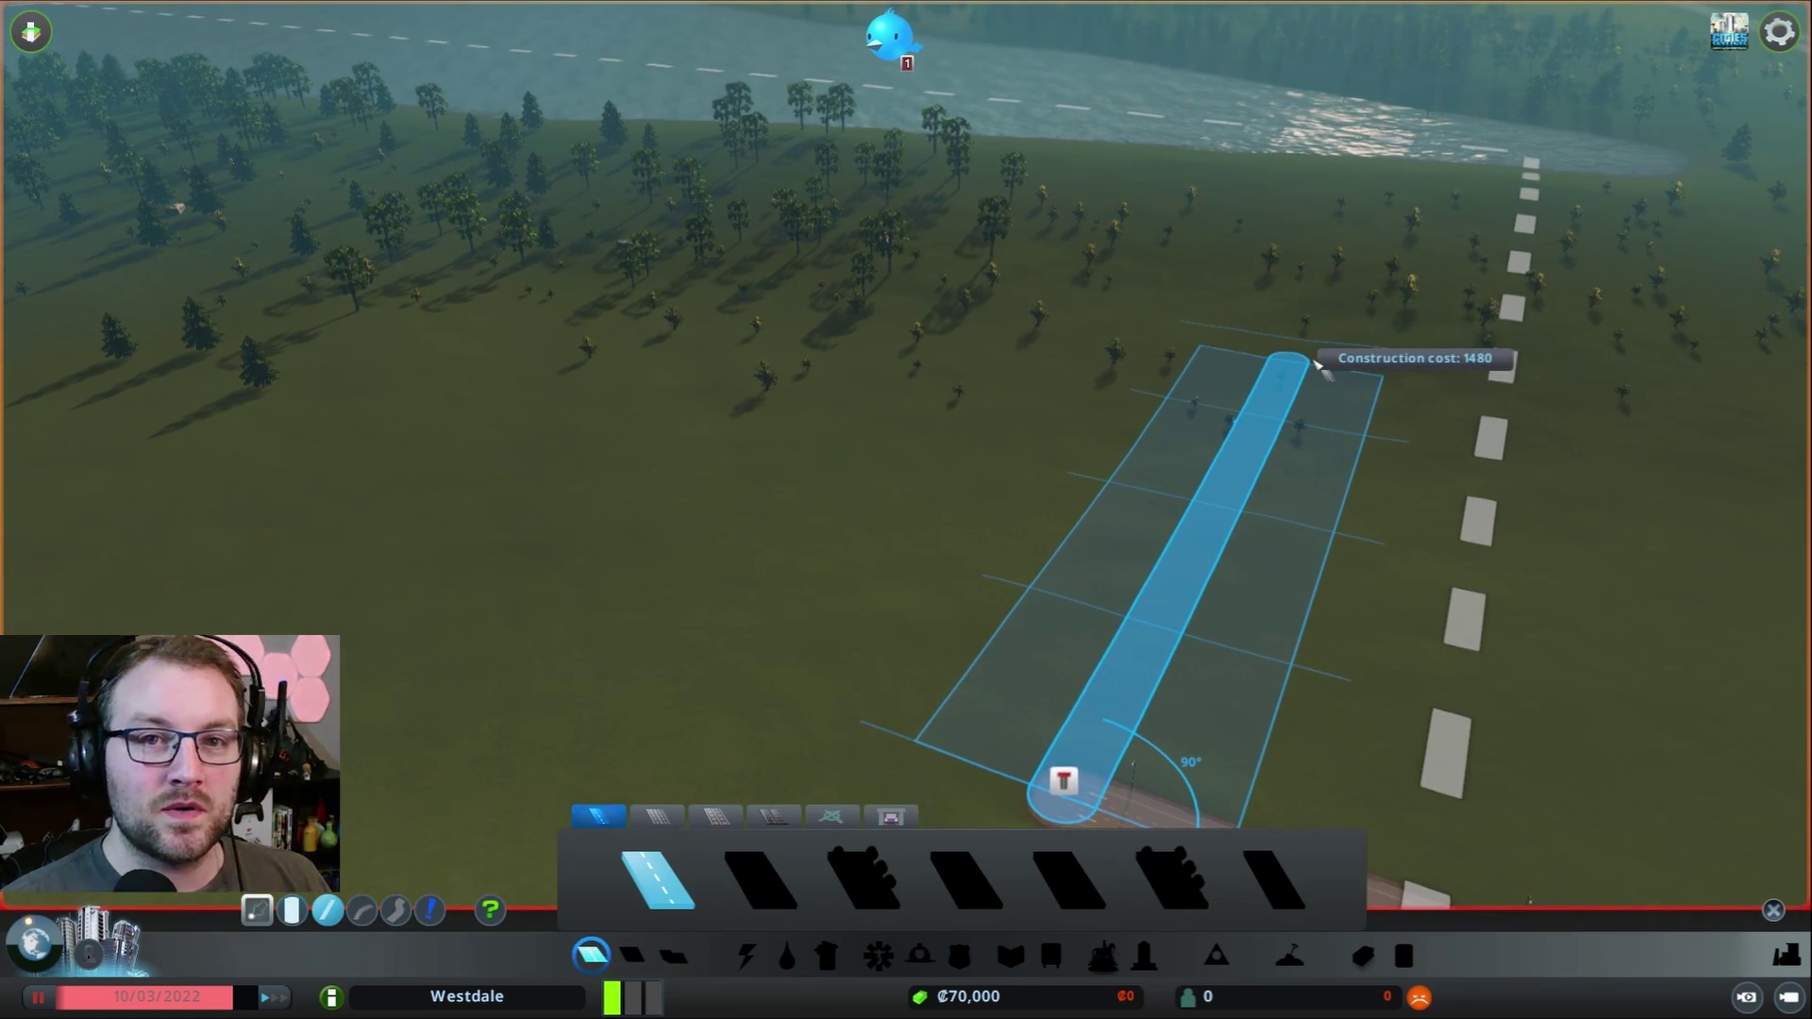
pyautogui.click(1319, 362)
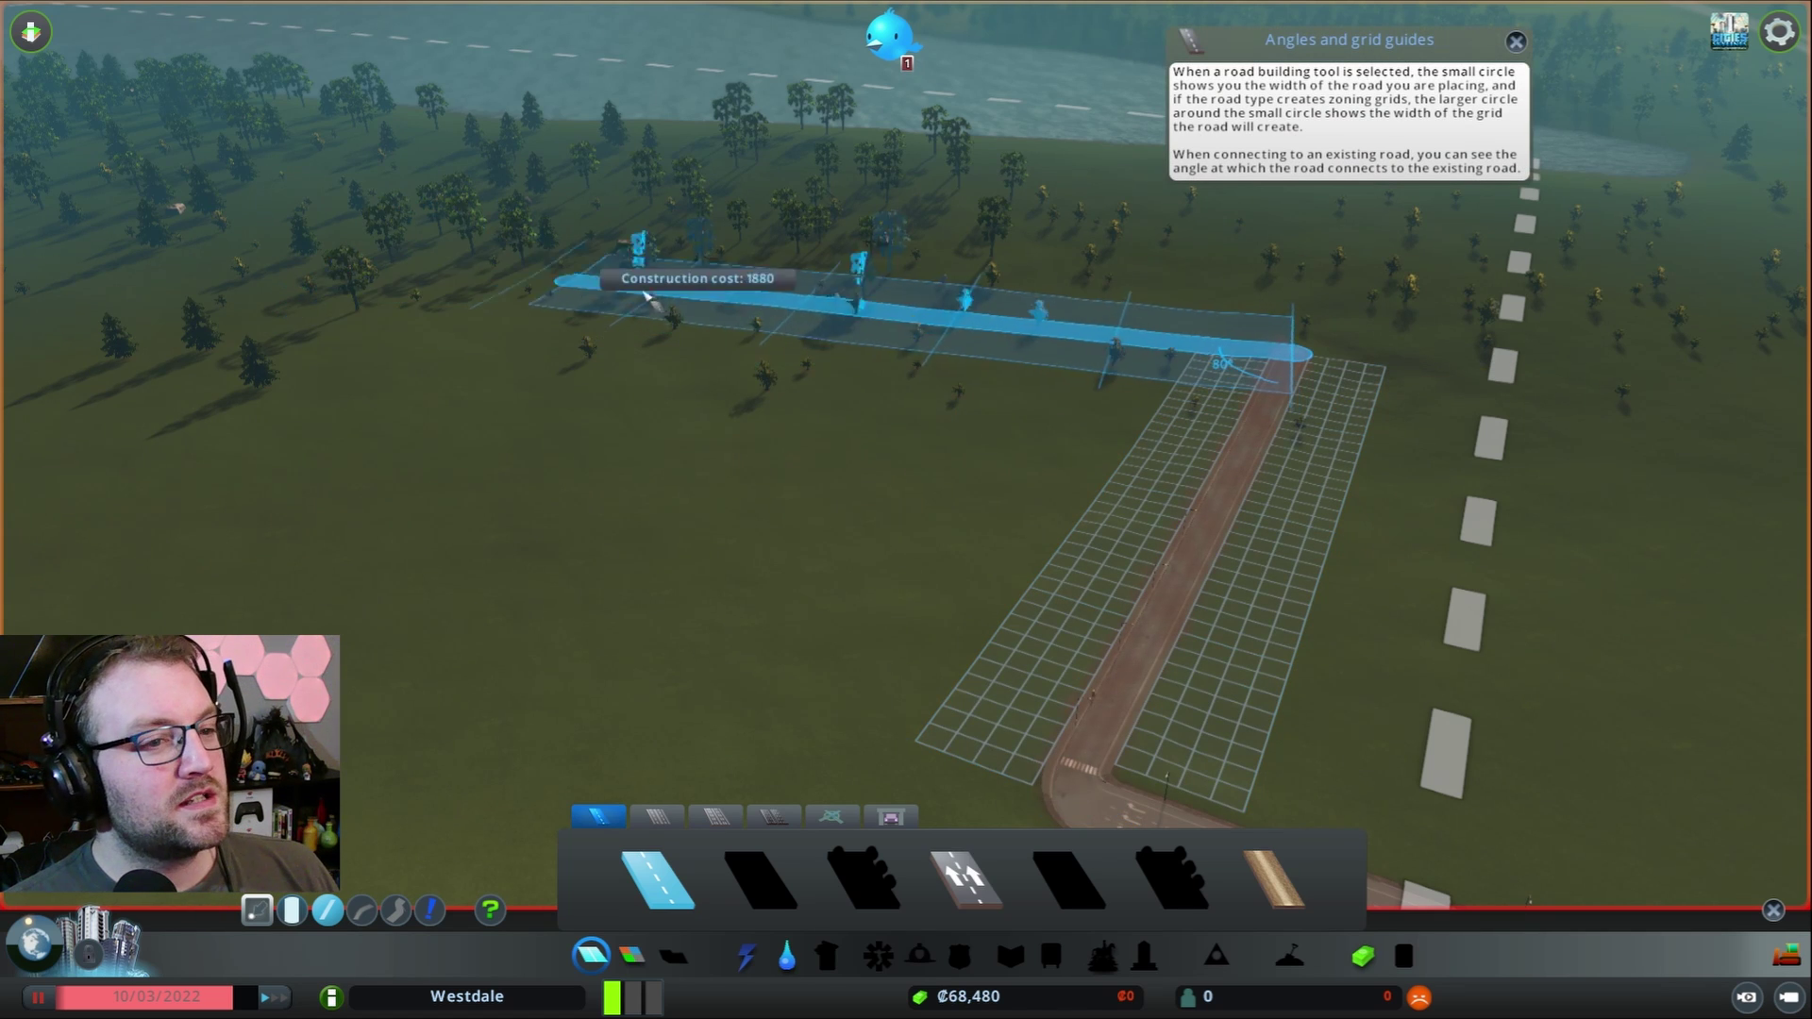
pyautogui.press('d')
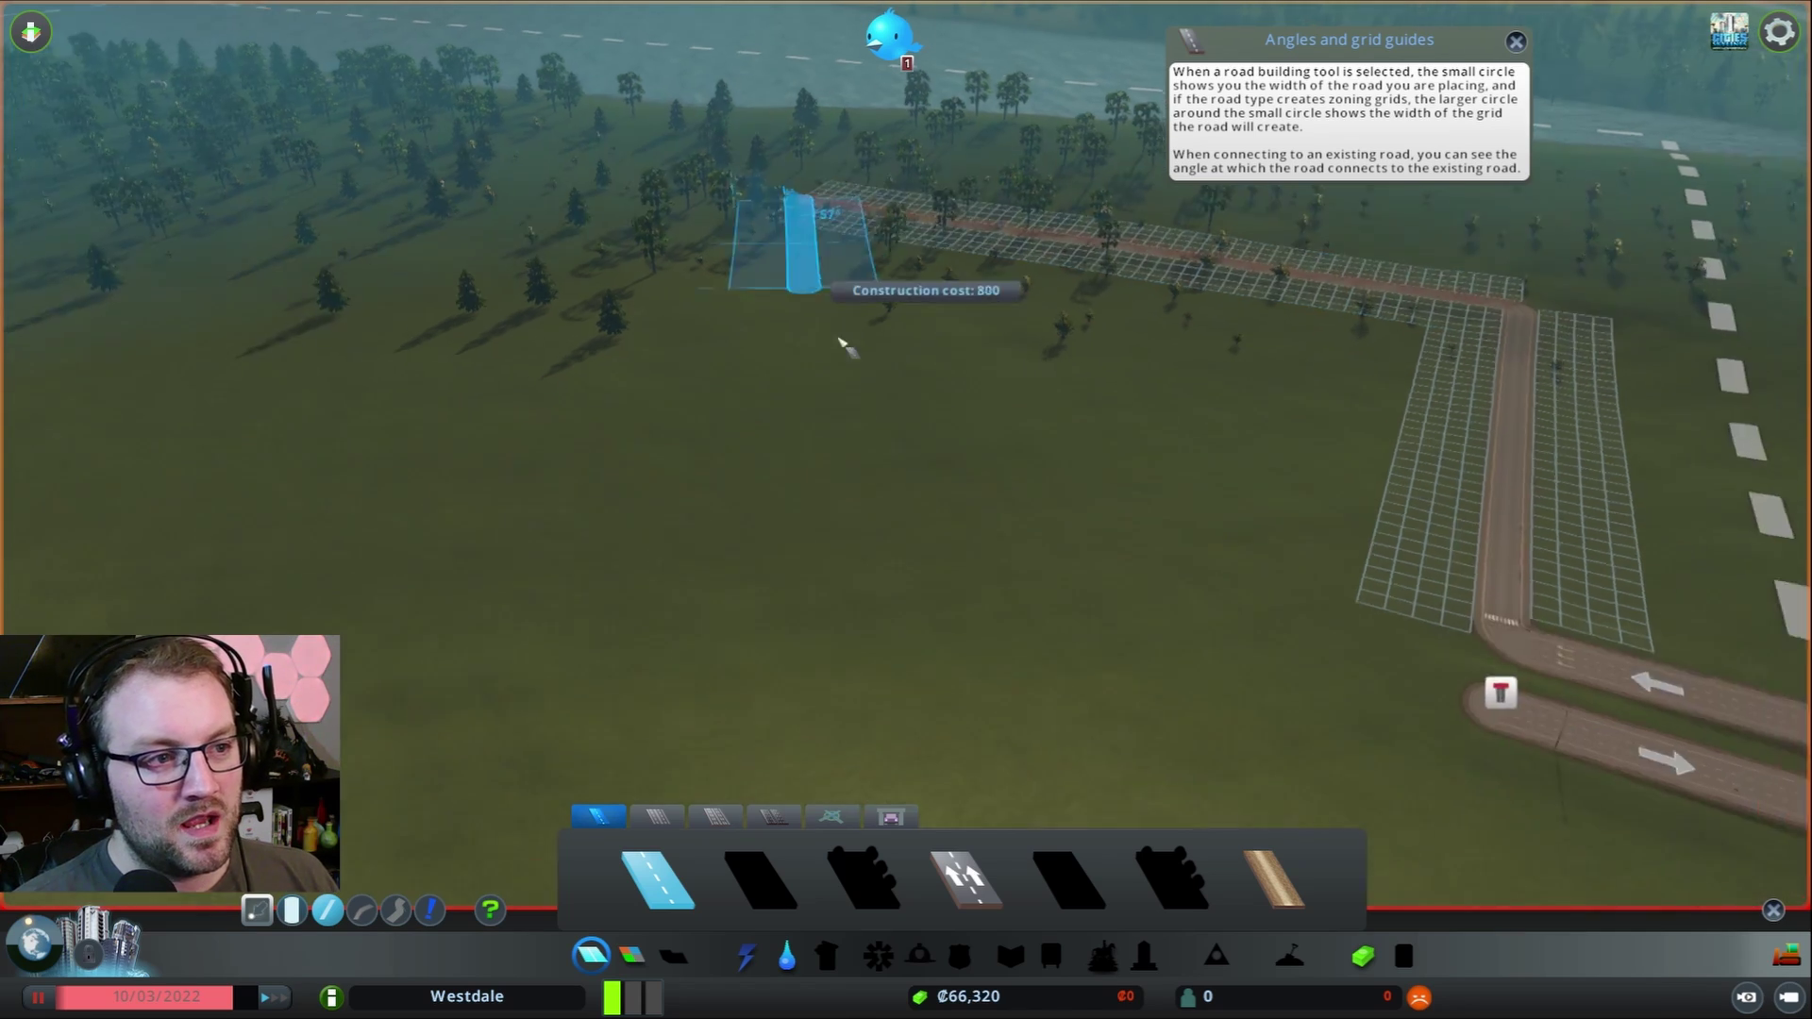
pyautogui.press('q')
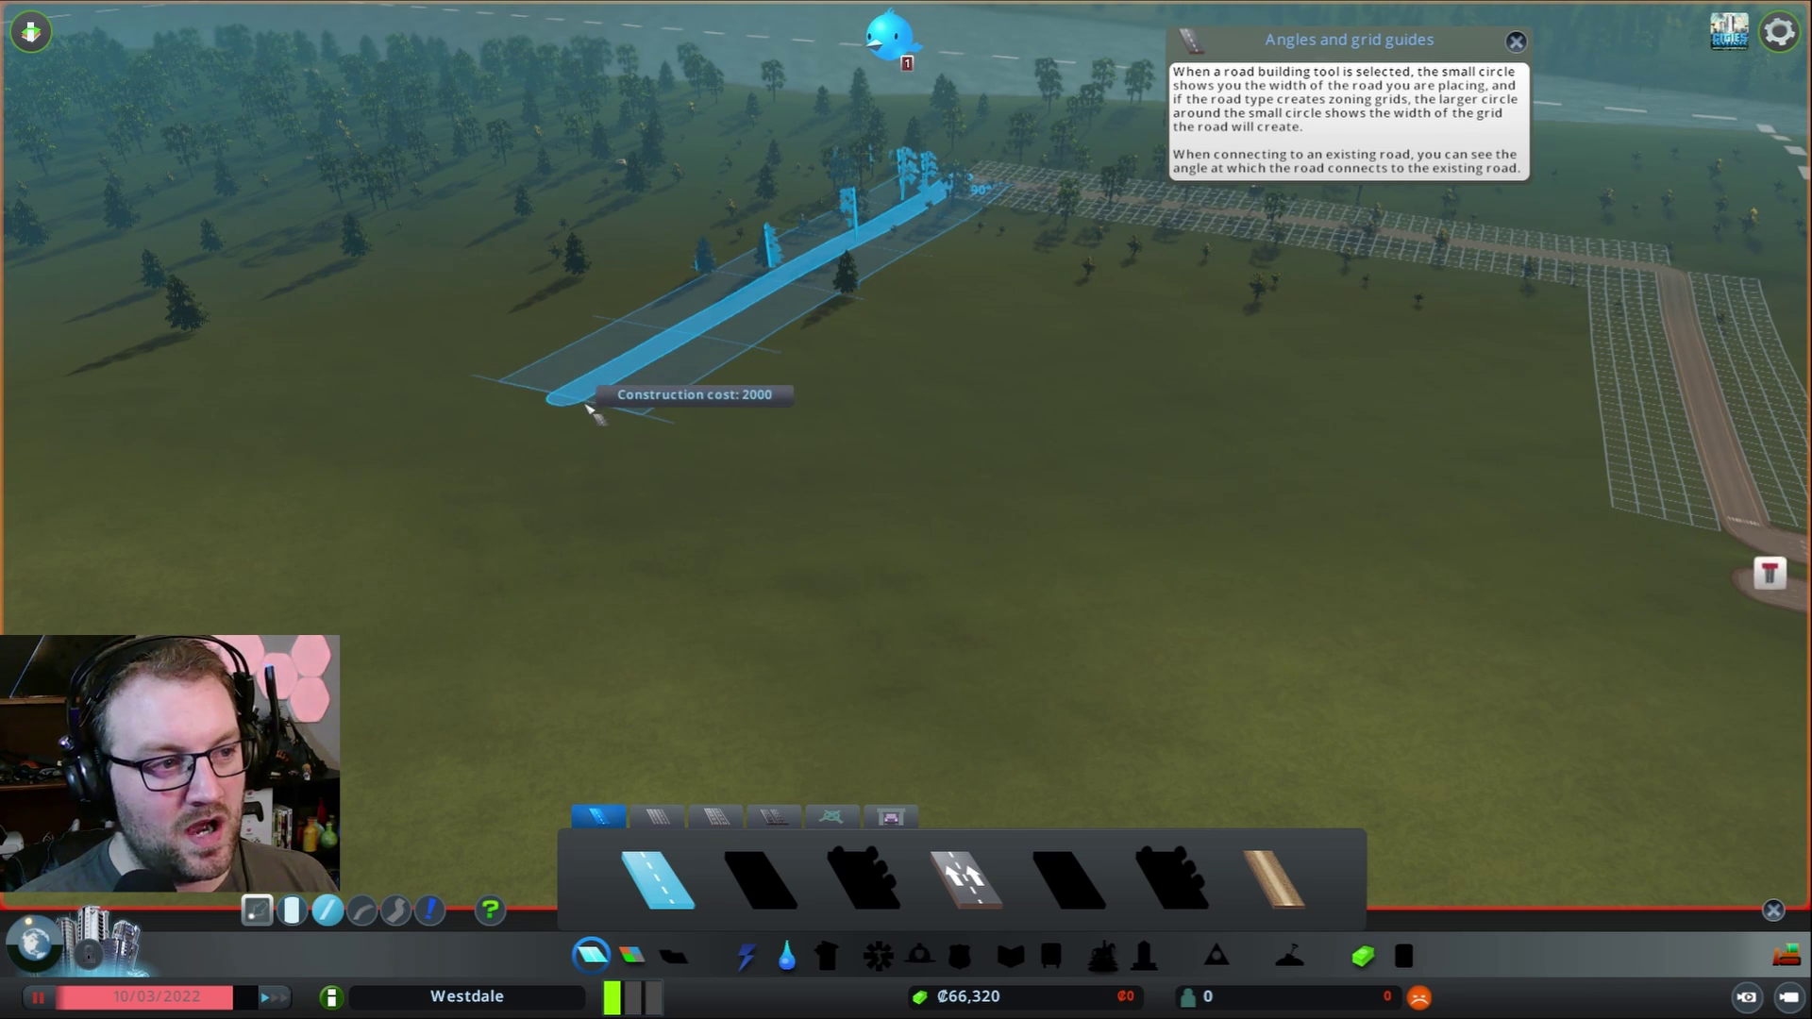
pyautogui.click(612, 392)
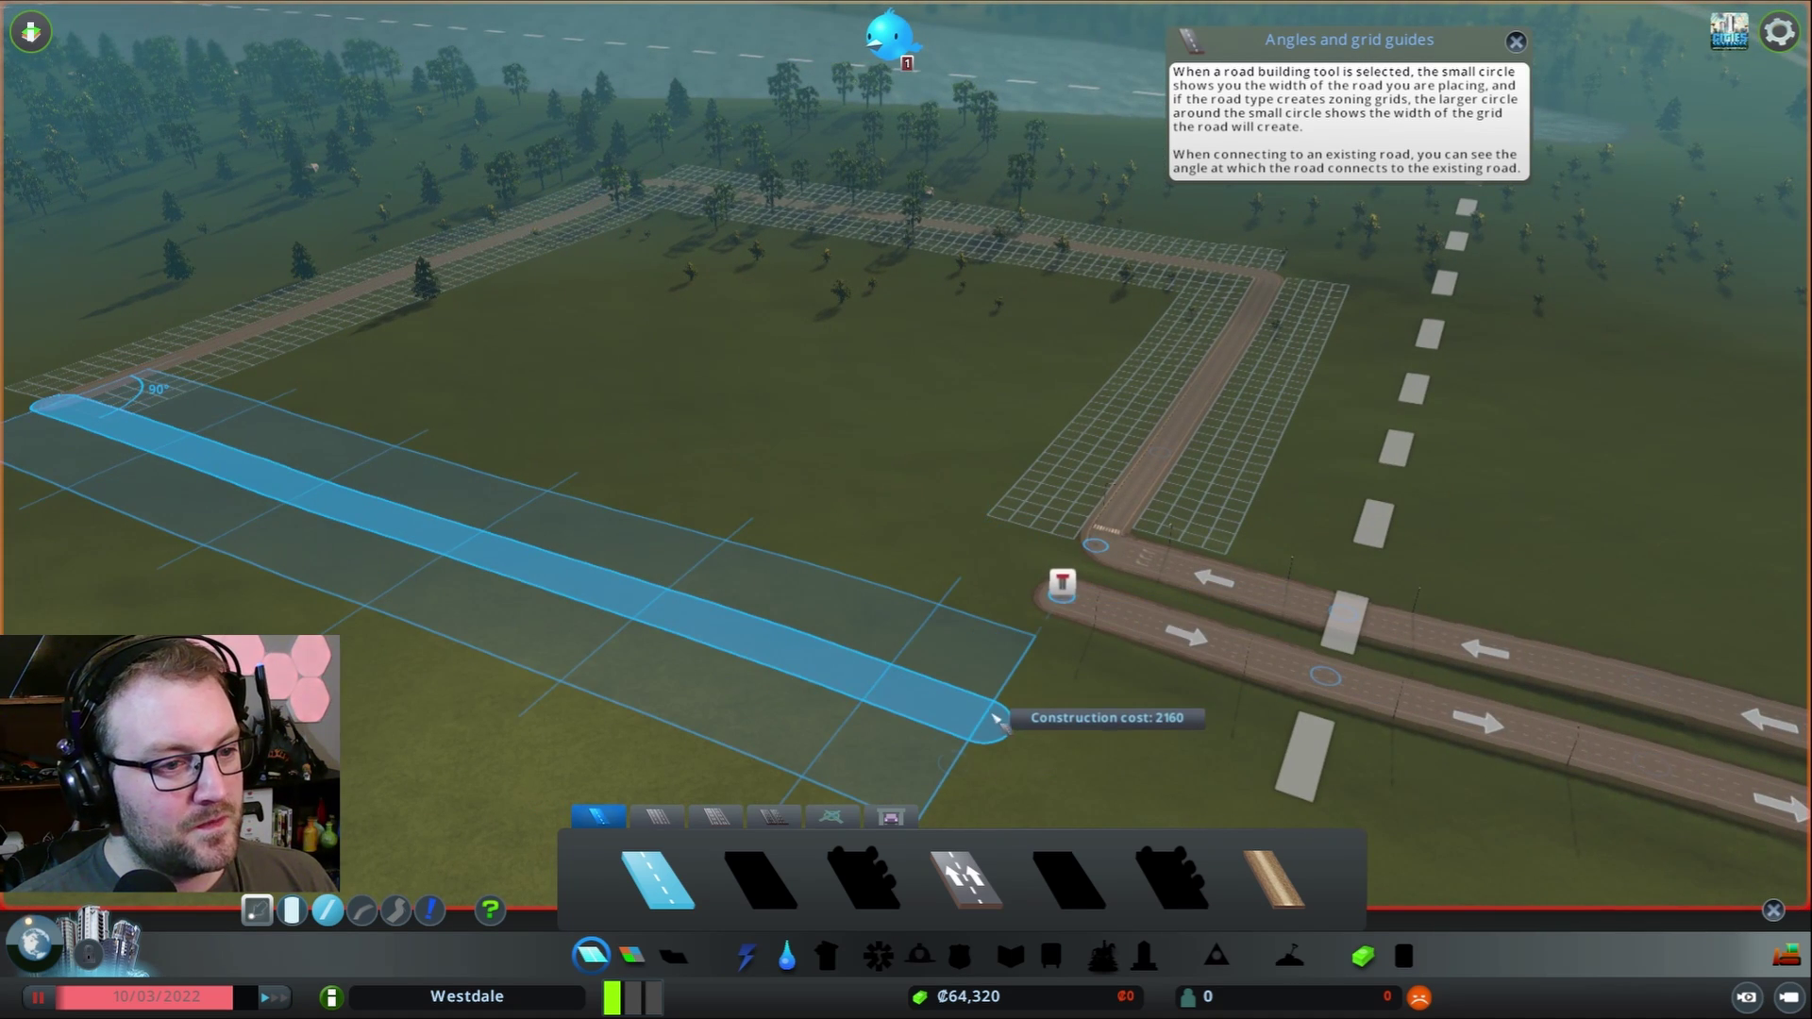
pyautogui.click(1008, 718)
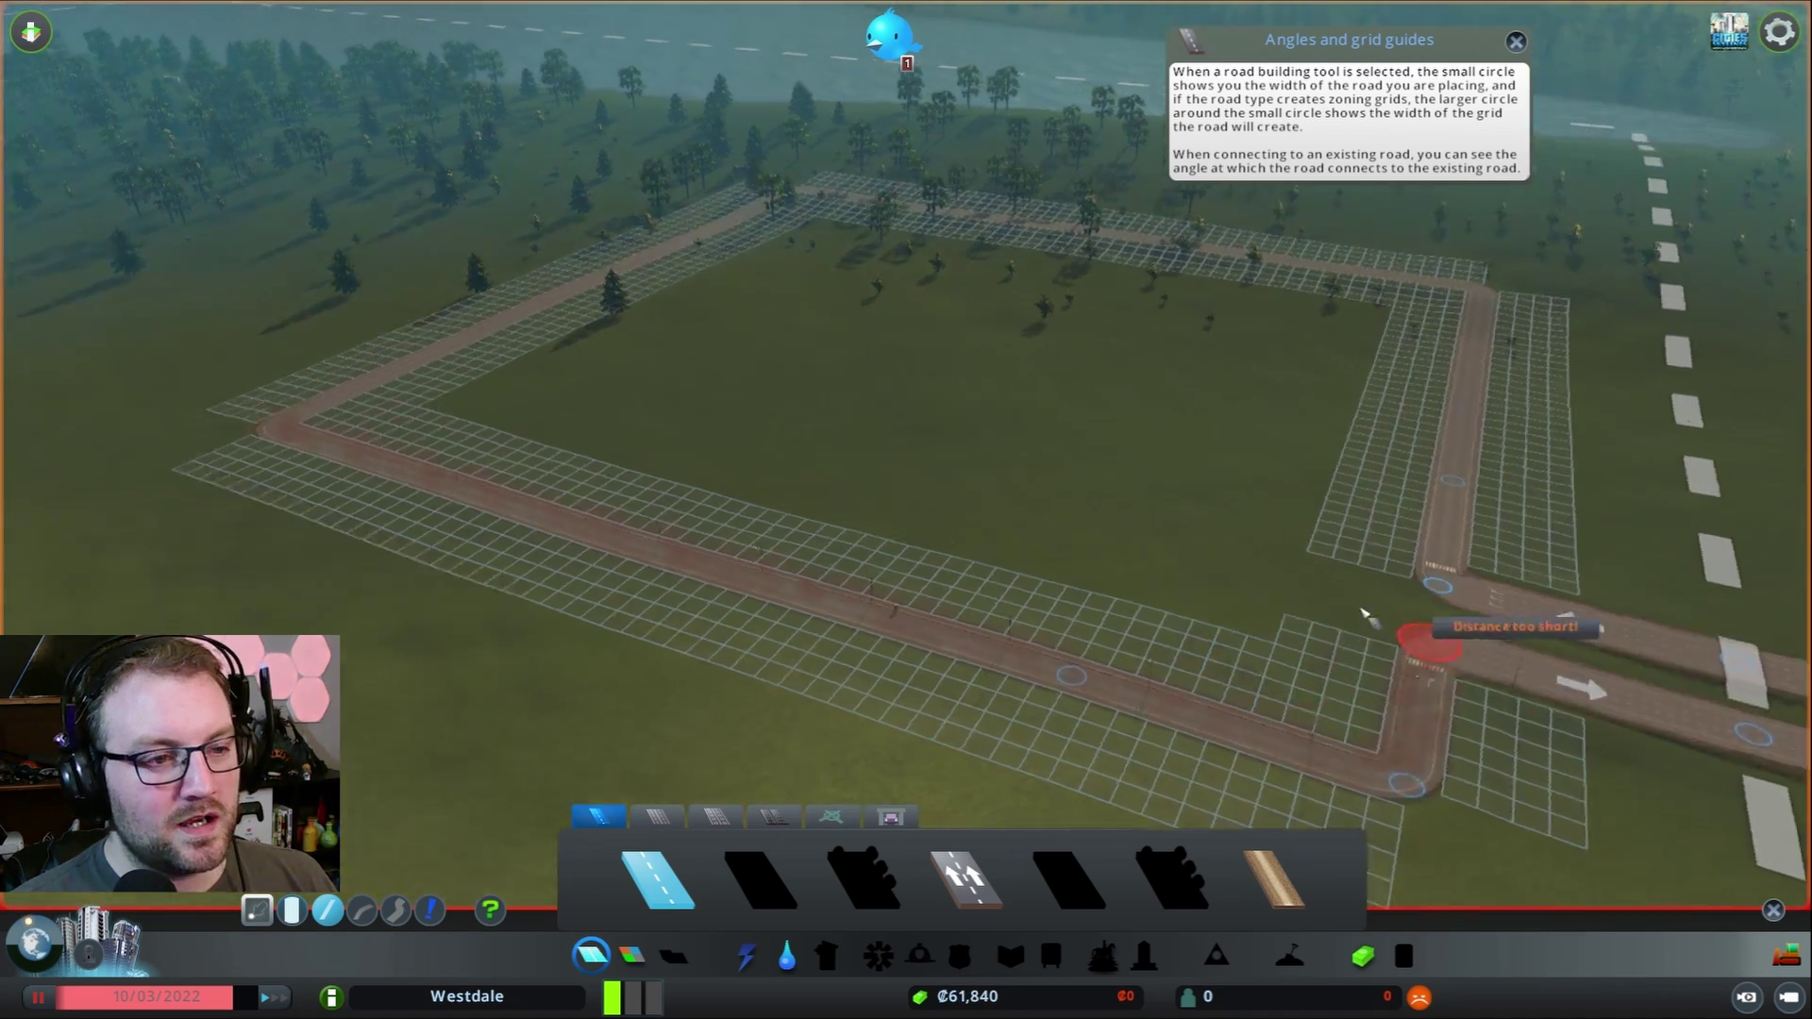
# - Place a sewage drain outlet on the riverbank
pyautogui.click(788, 957)
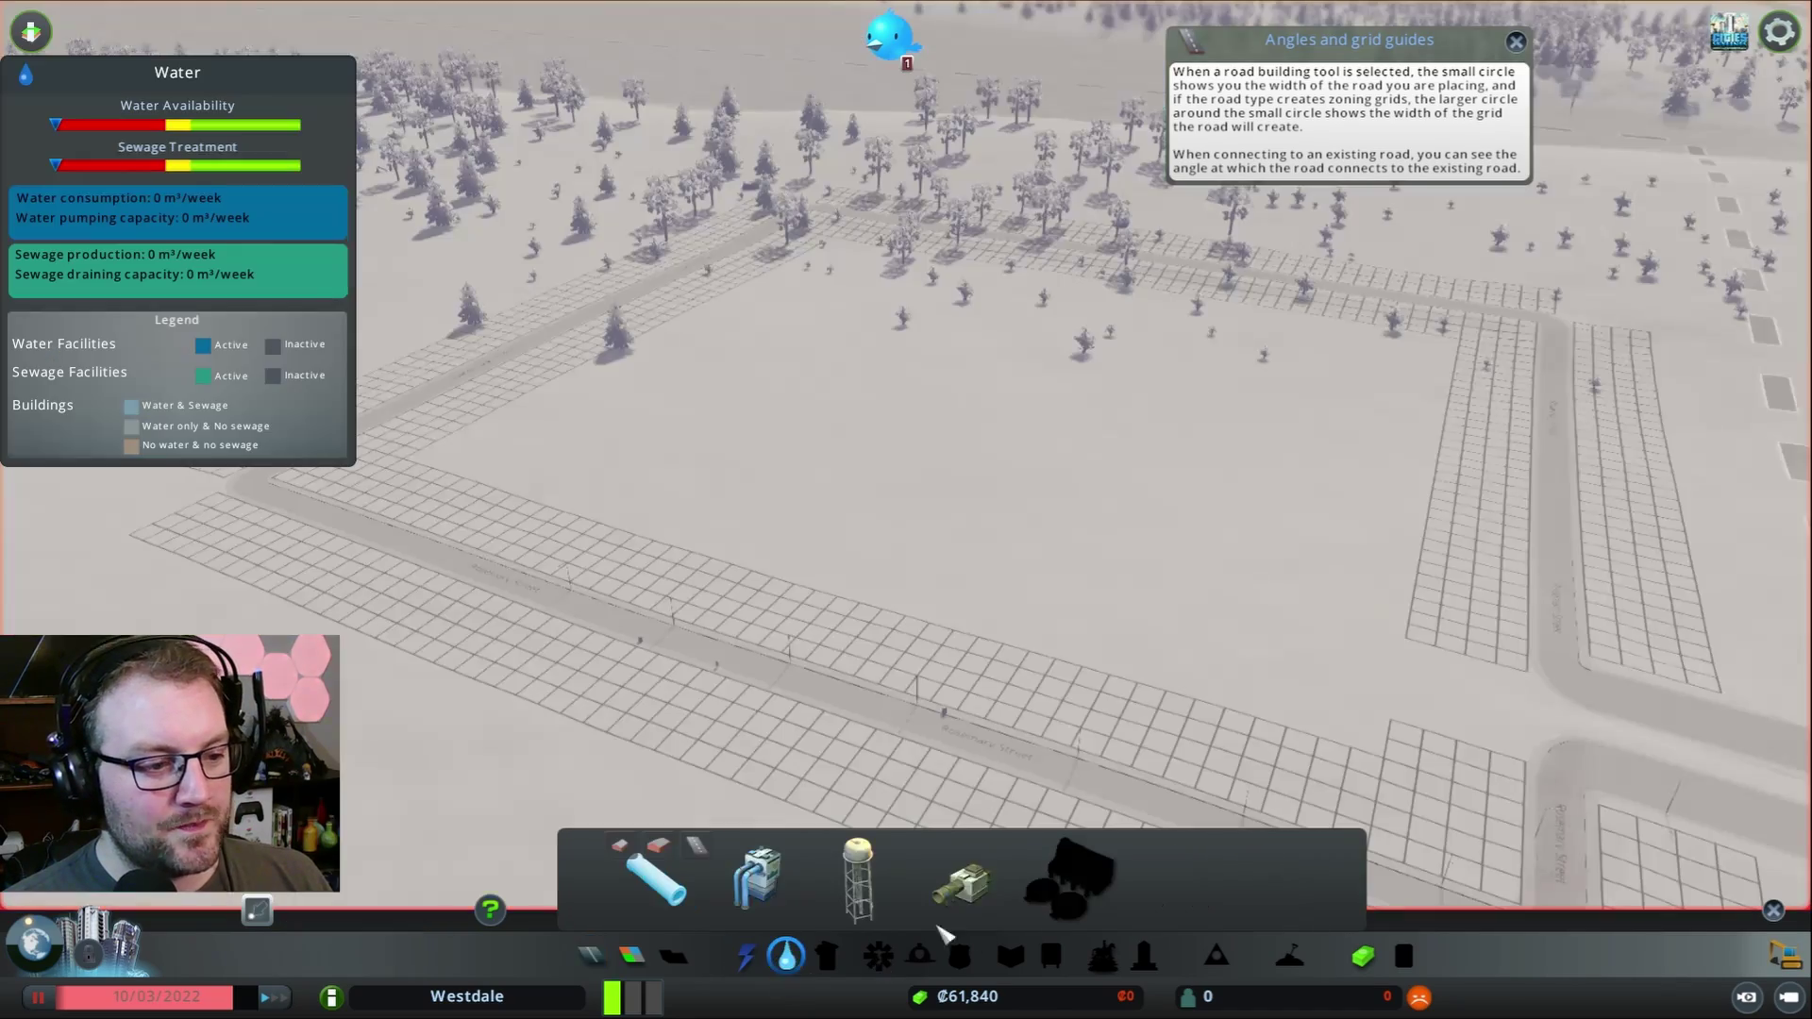
pyautogui.click(970, 885)
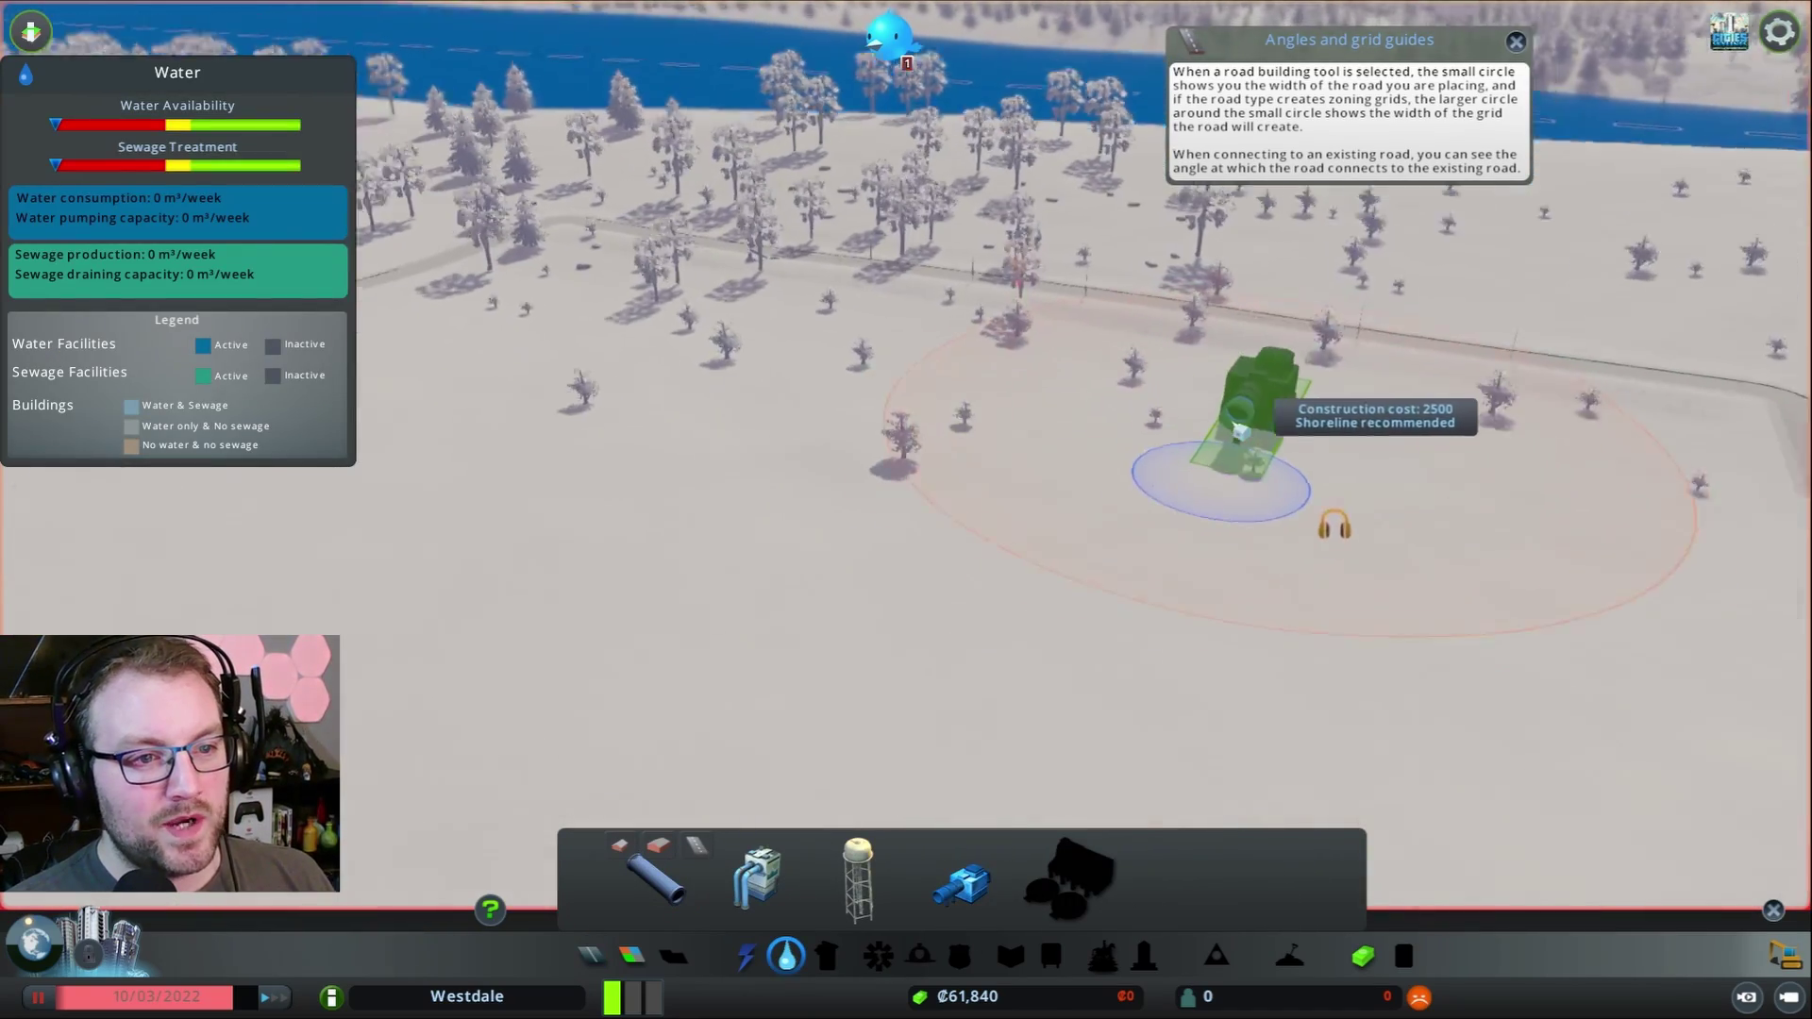
pyautogui.scroll(-5, 1241, 431)
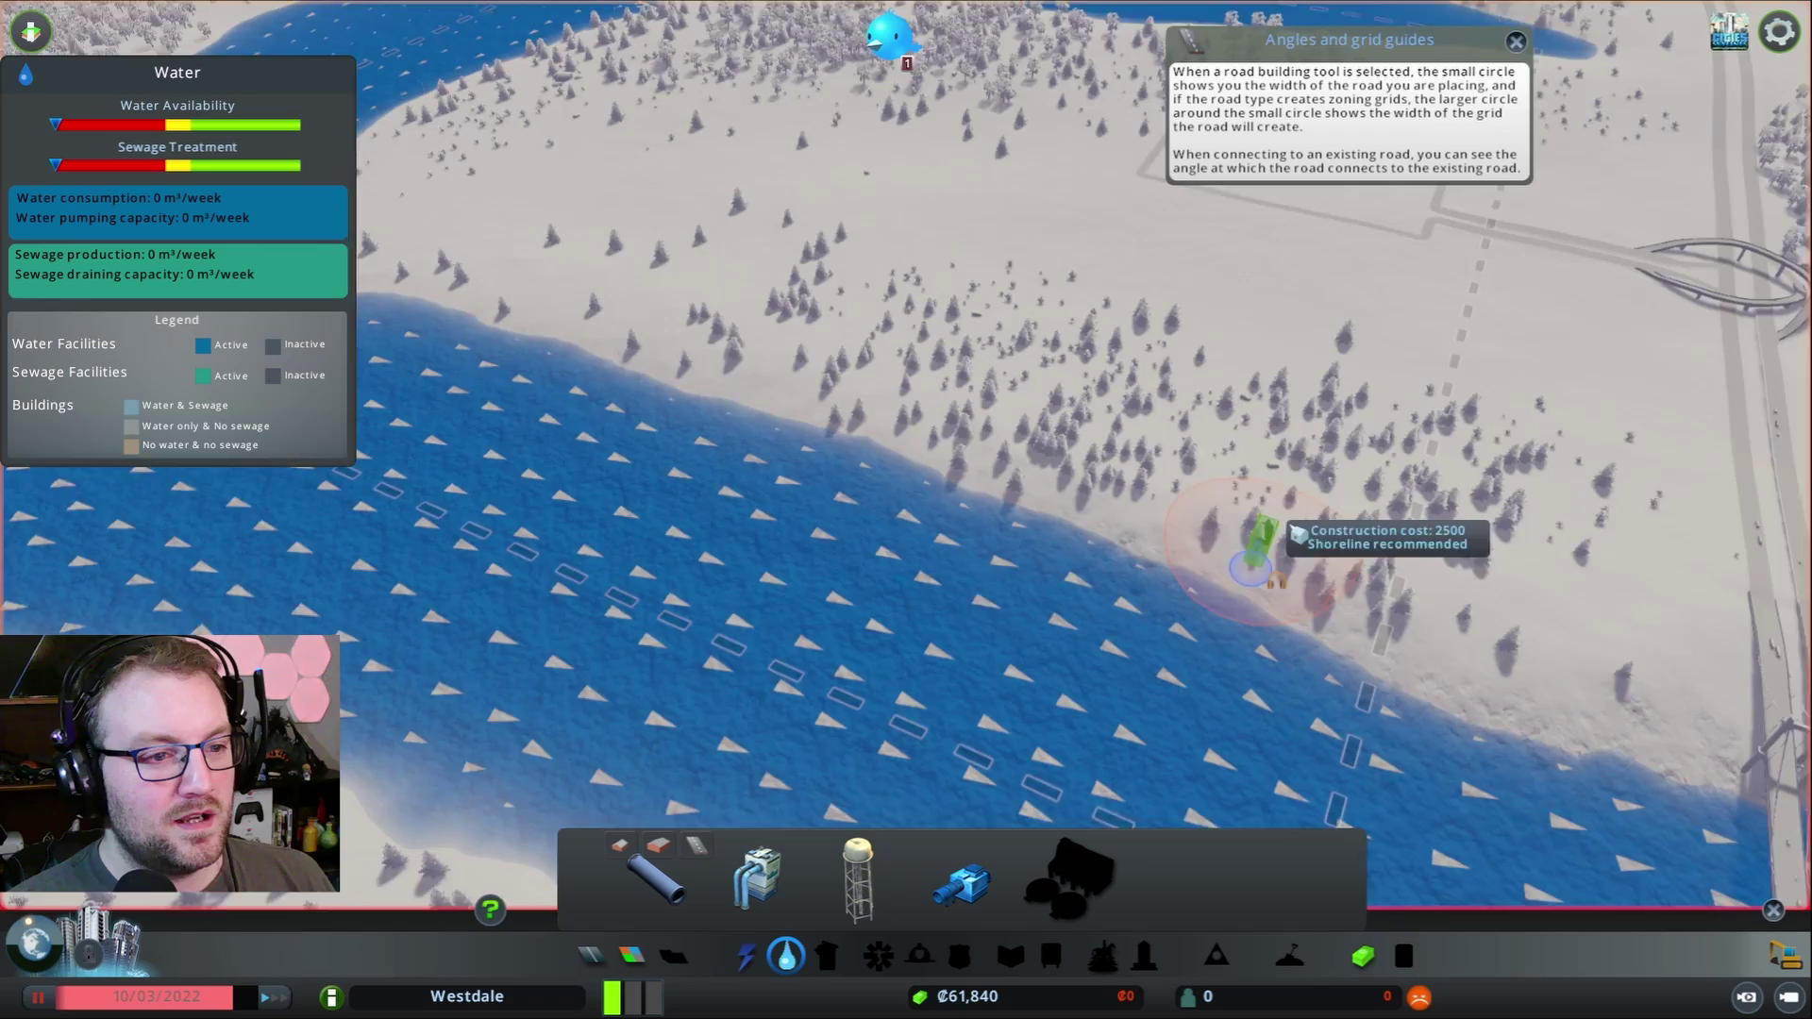
pyautogui.middleClick(1297, 533)
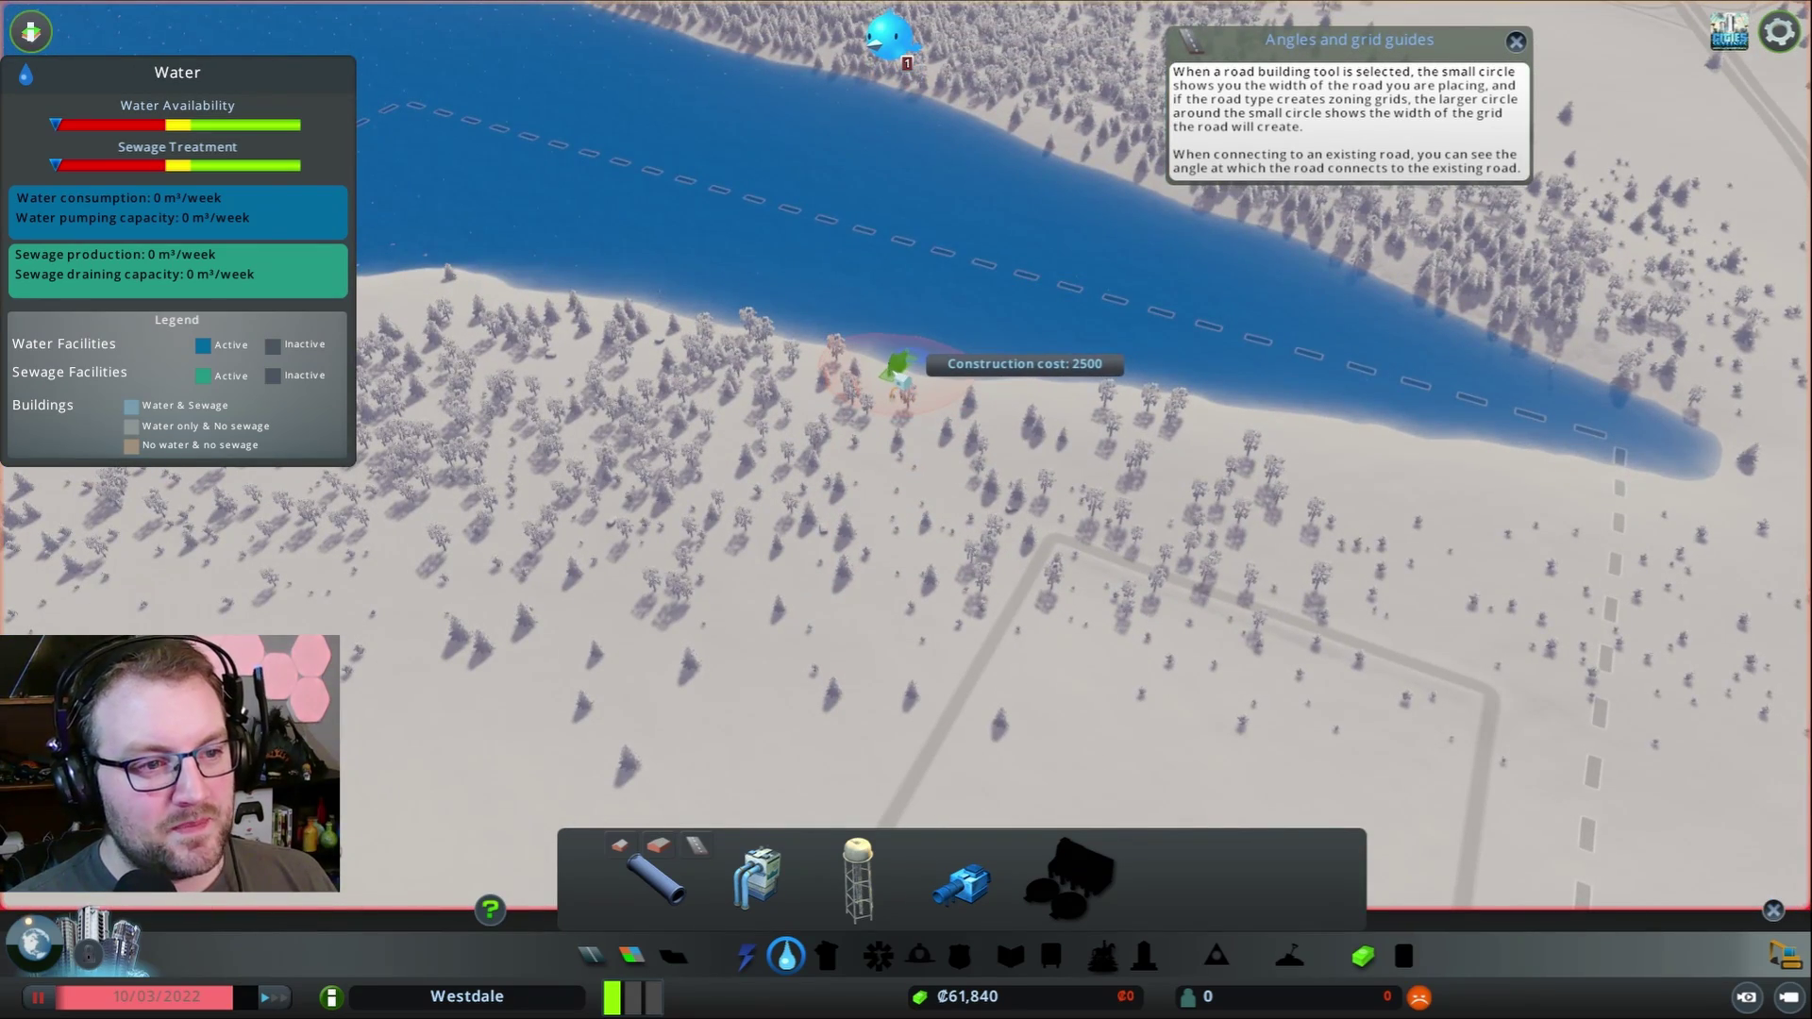
pyautogui.click(895, 372)
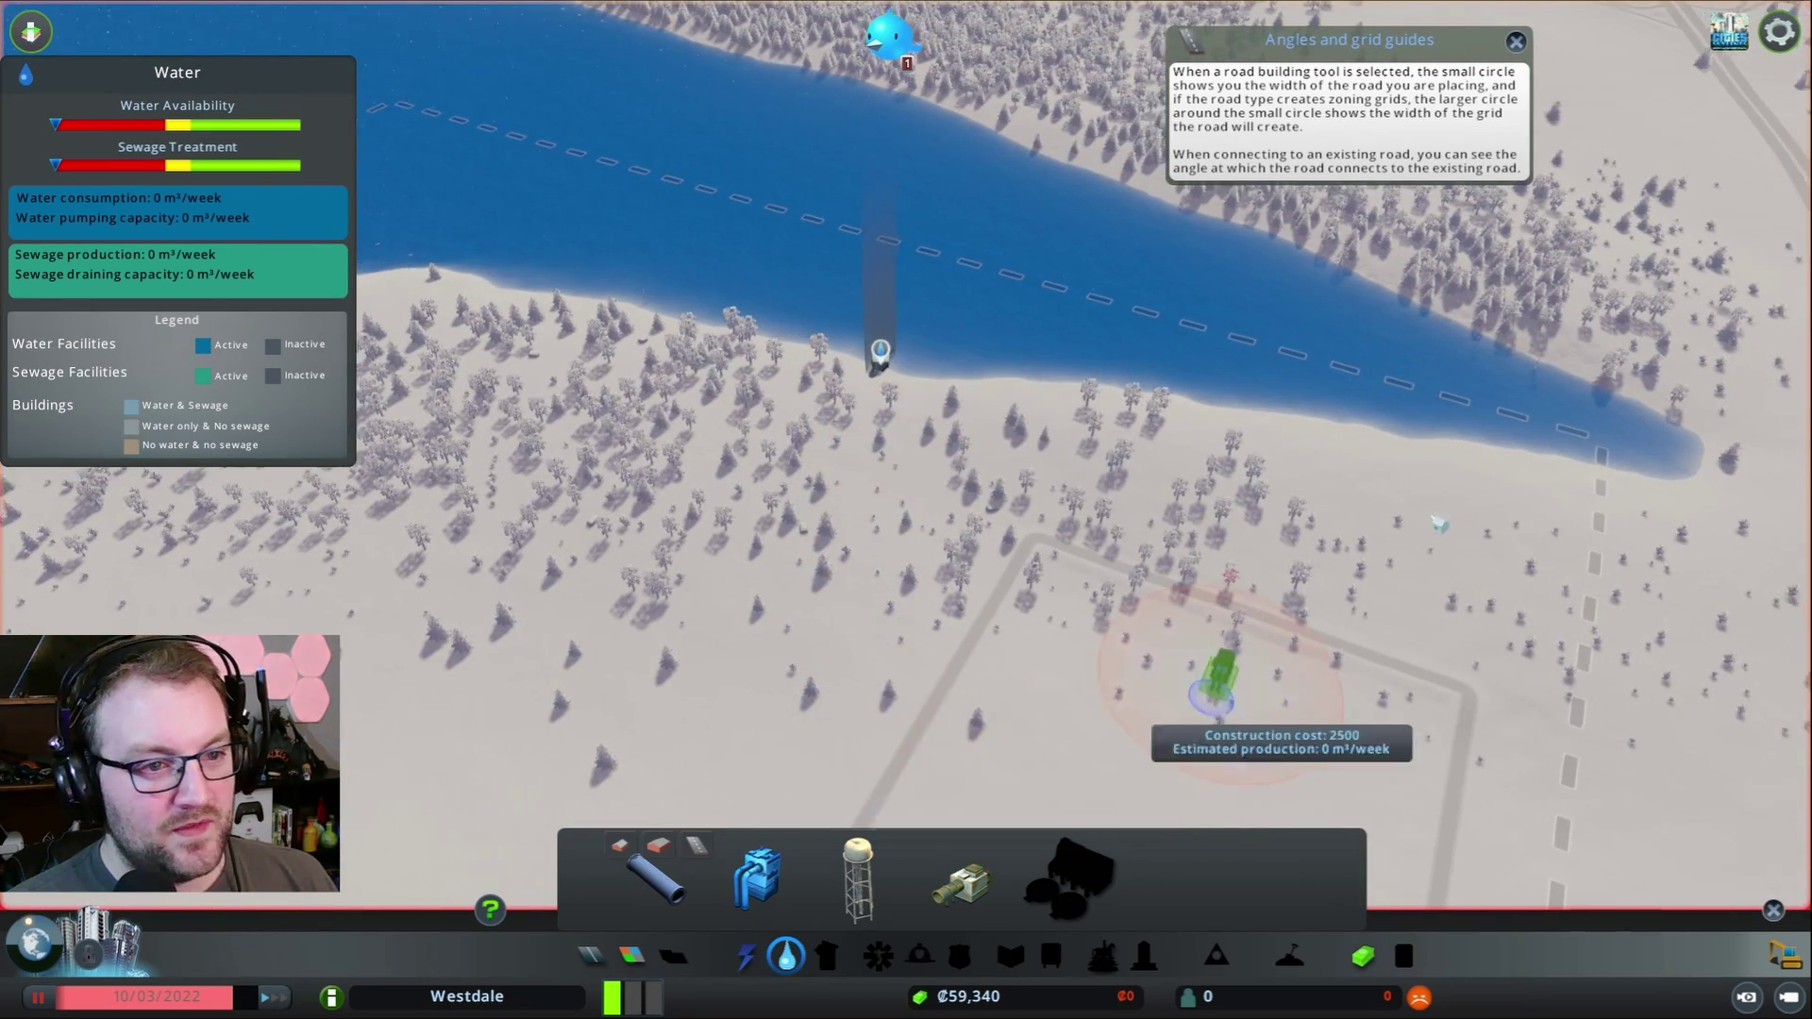
# - Place a water pumping station further along the riverbank
pyautogui.press('d')
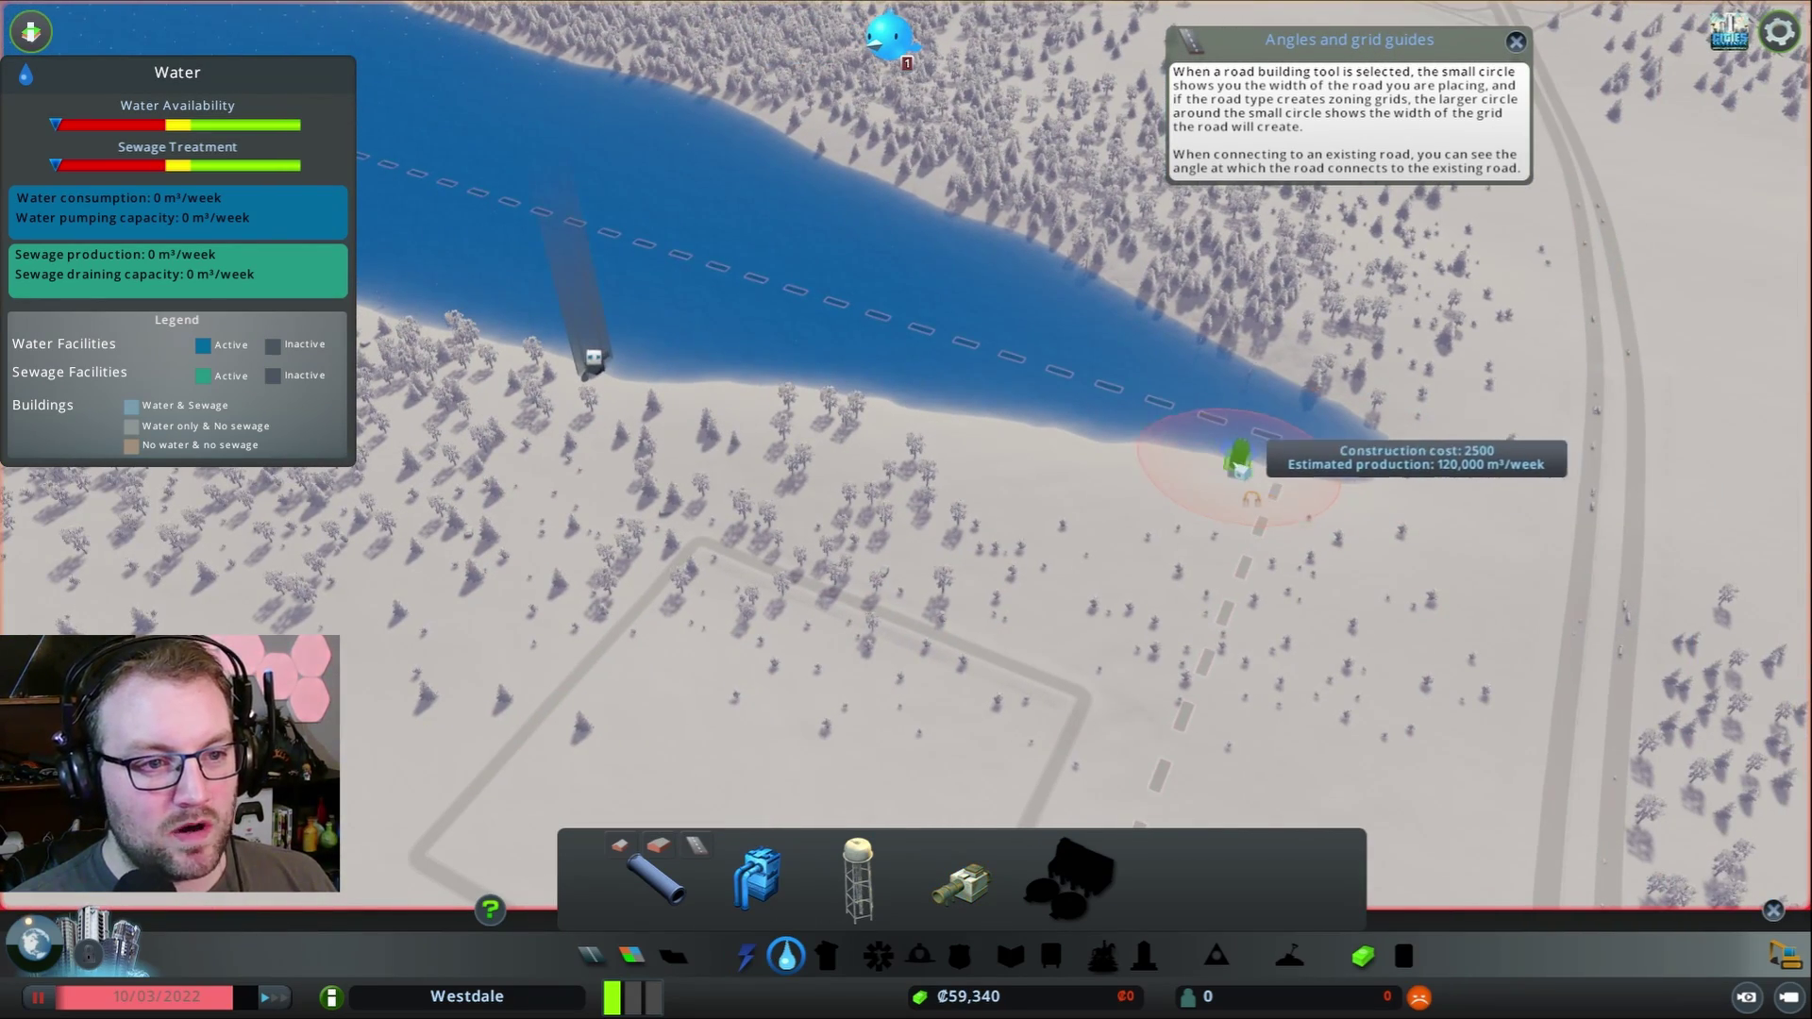
pyautogui.click(1247, 460)
pyautogui.press('s')
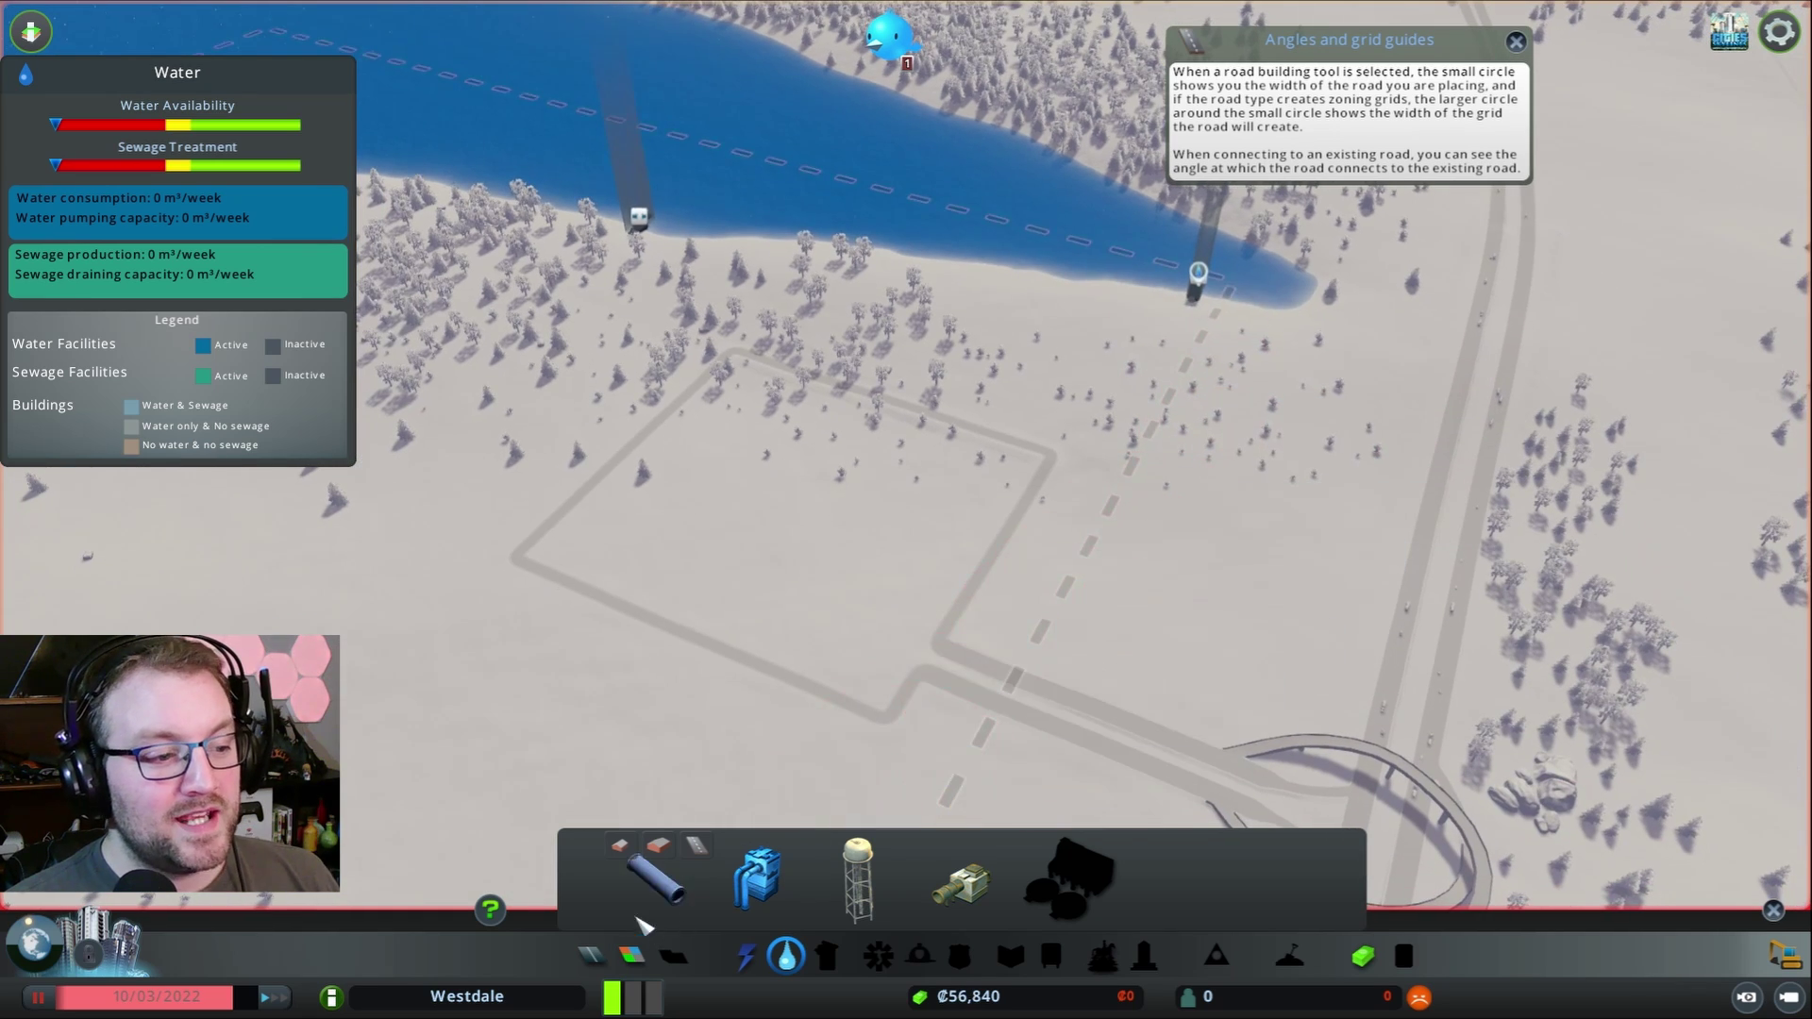
# - Pipe the pump to the drain outlet, then ring the loop's bottom, left and top sides
pyautogui.click(1201, 314)
pyautogui.scroll(4, 672, 241)
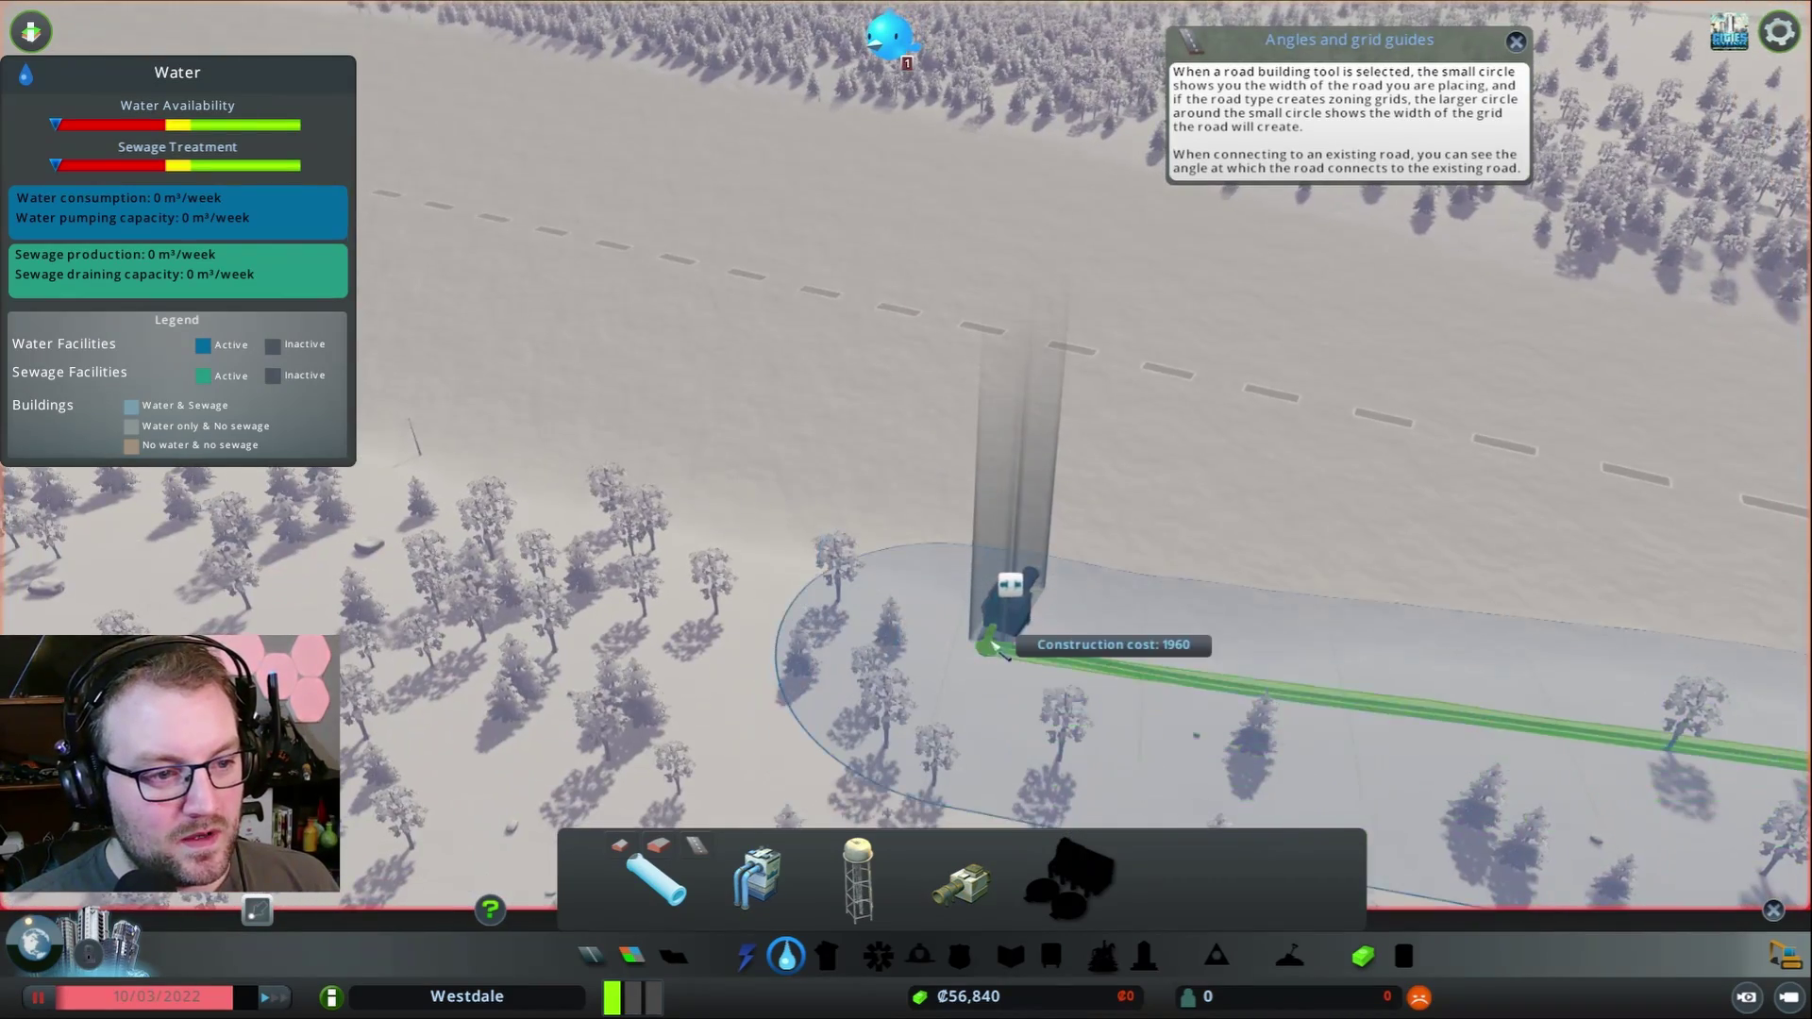
pyautogui.scroll(-4, 992, 690)
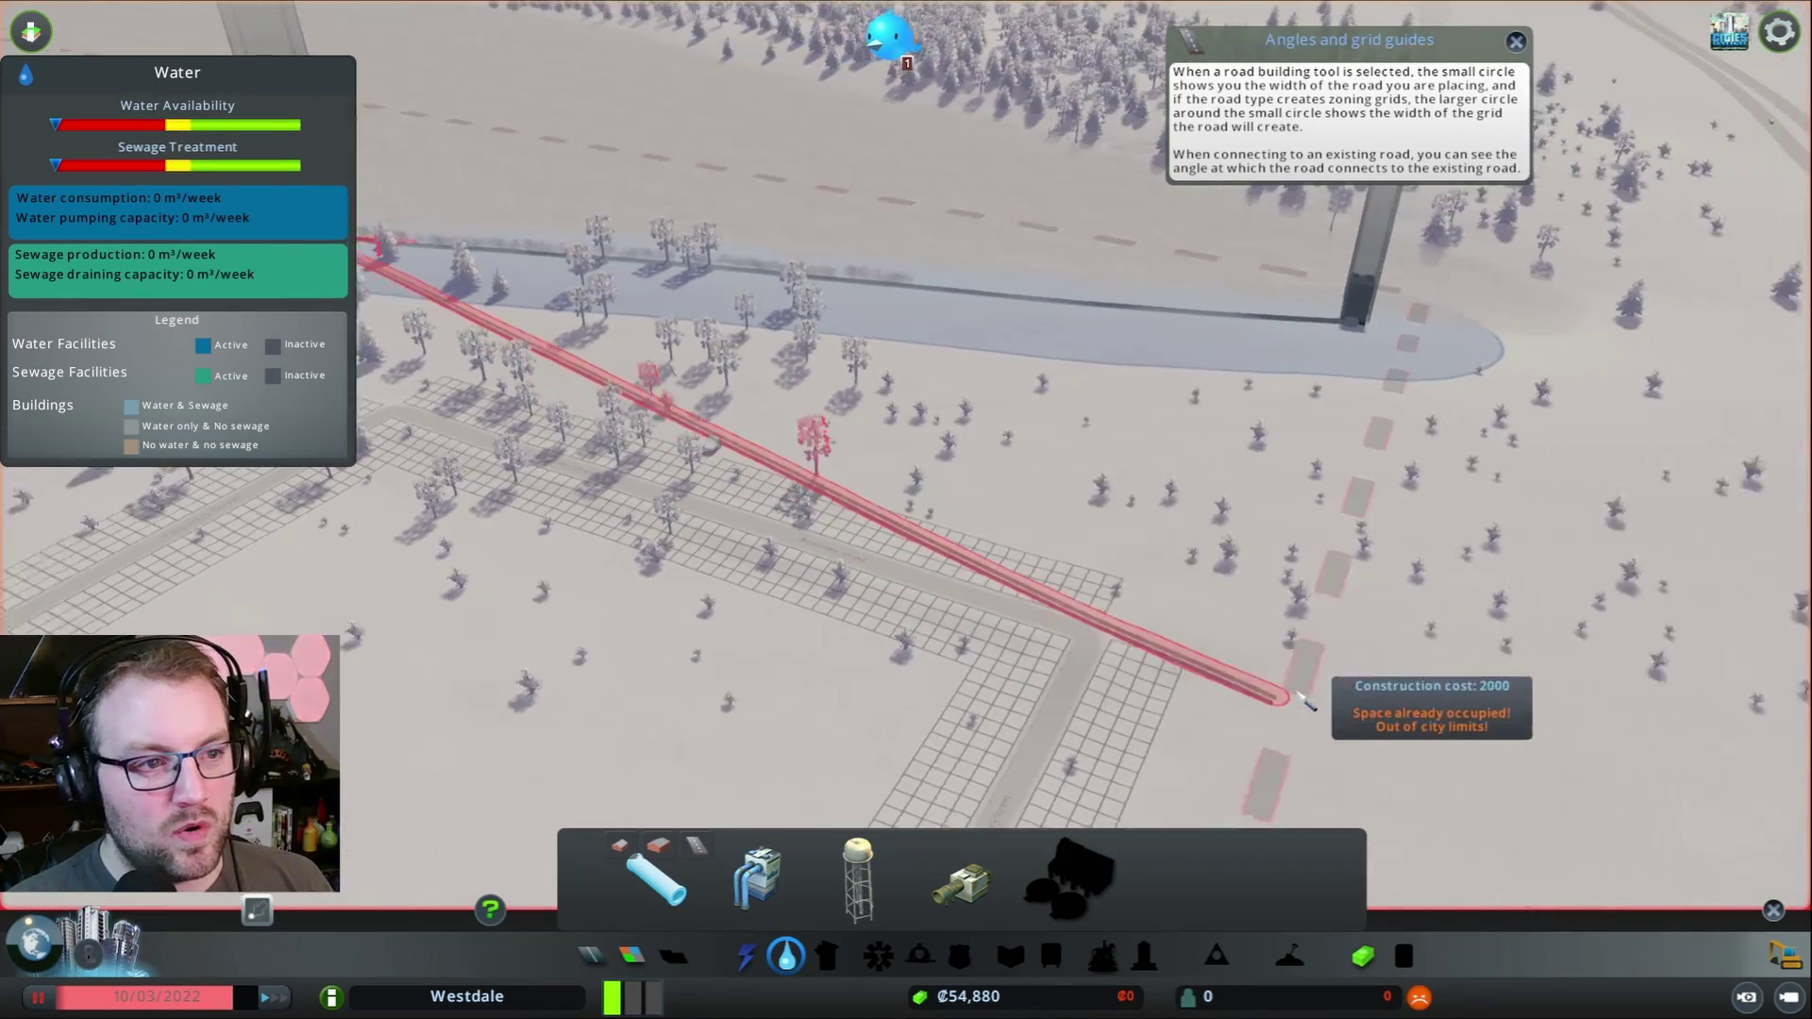
pyautogui.scroll(-1, 1305, 700)
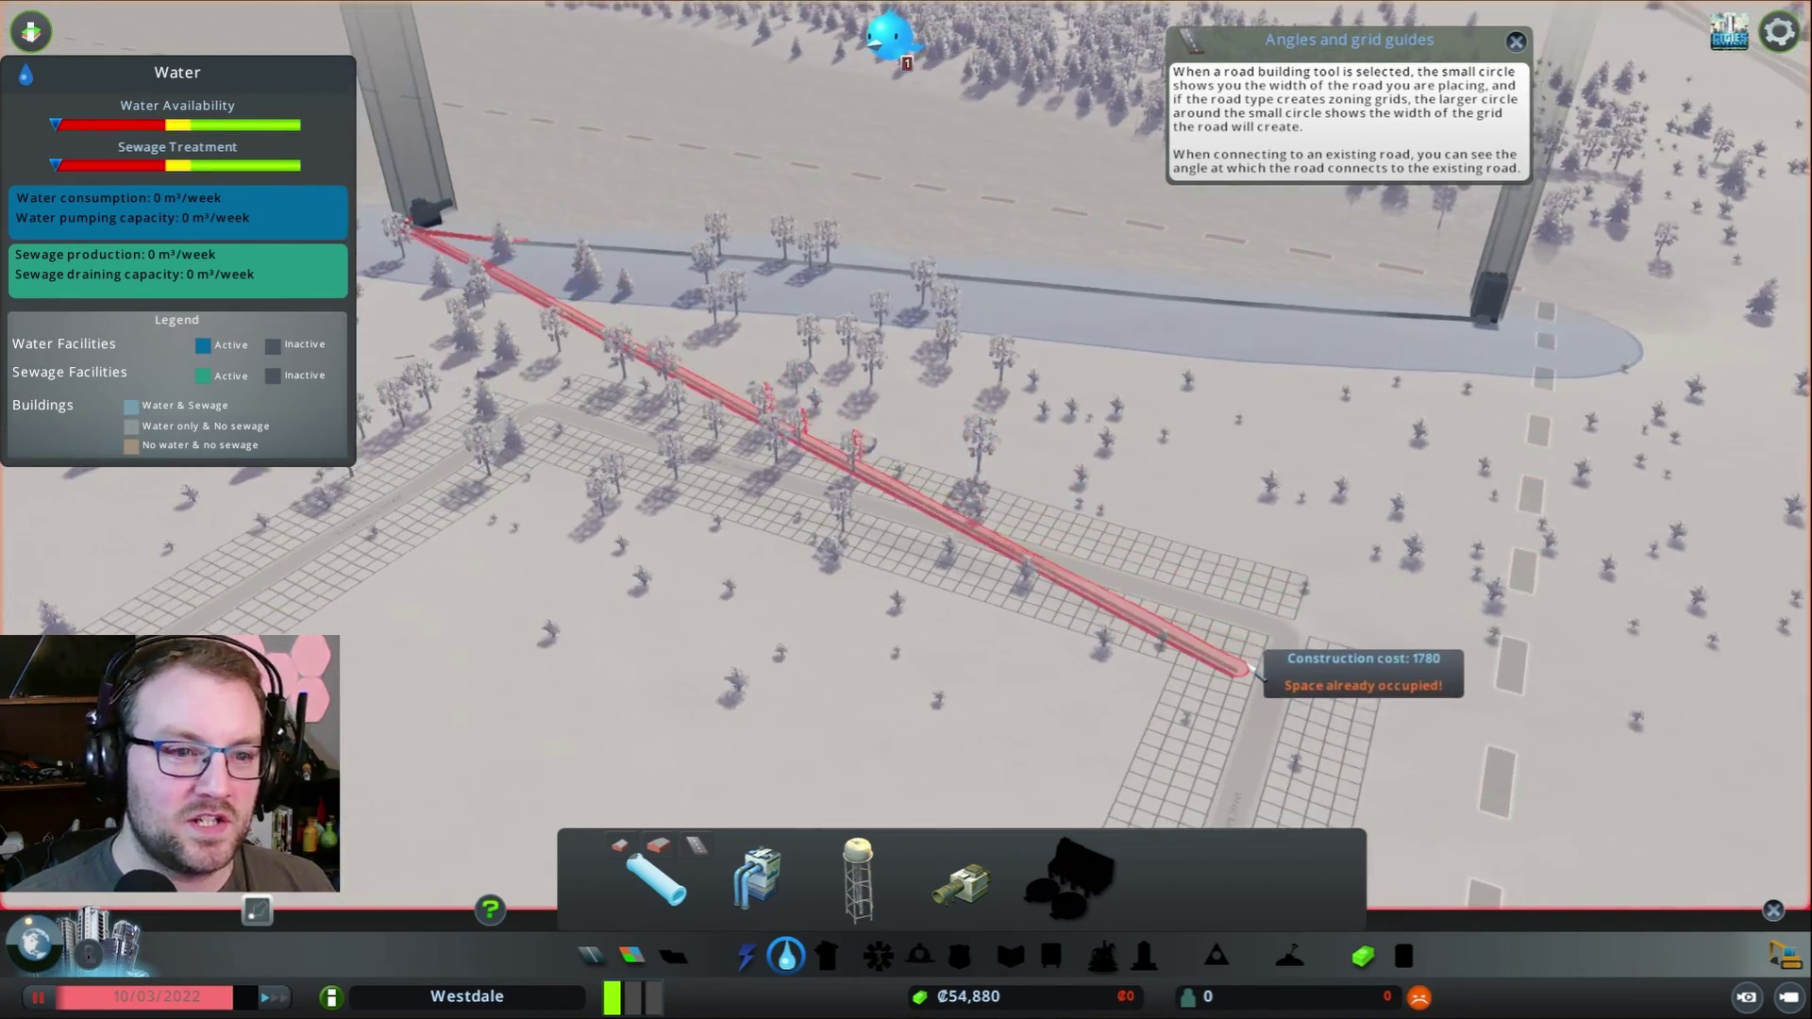
pyautogui.scroll(5, 1371, 638)
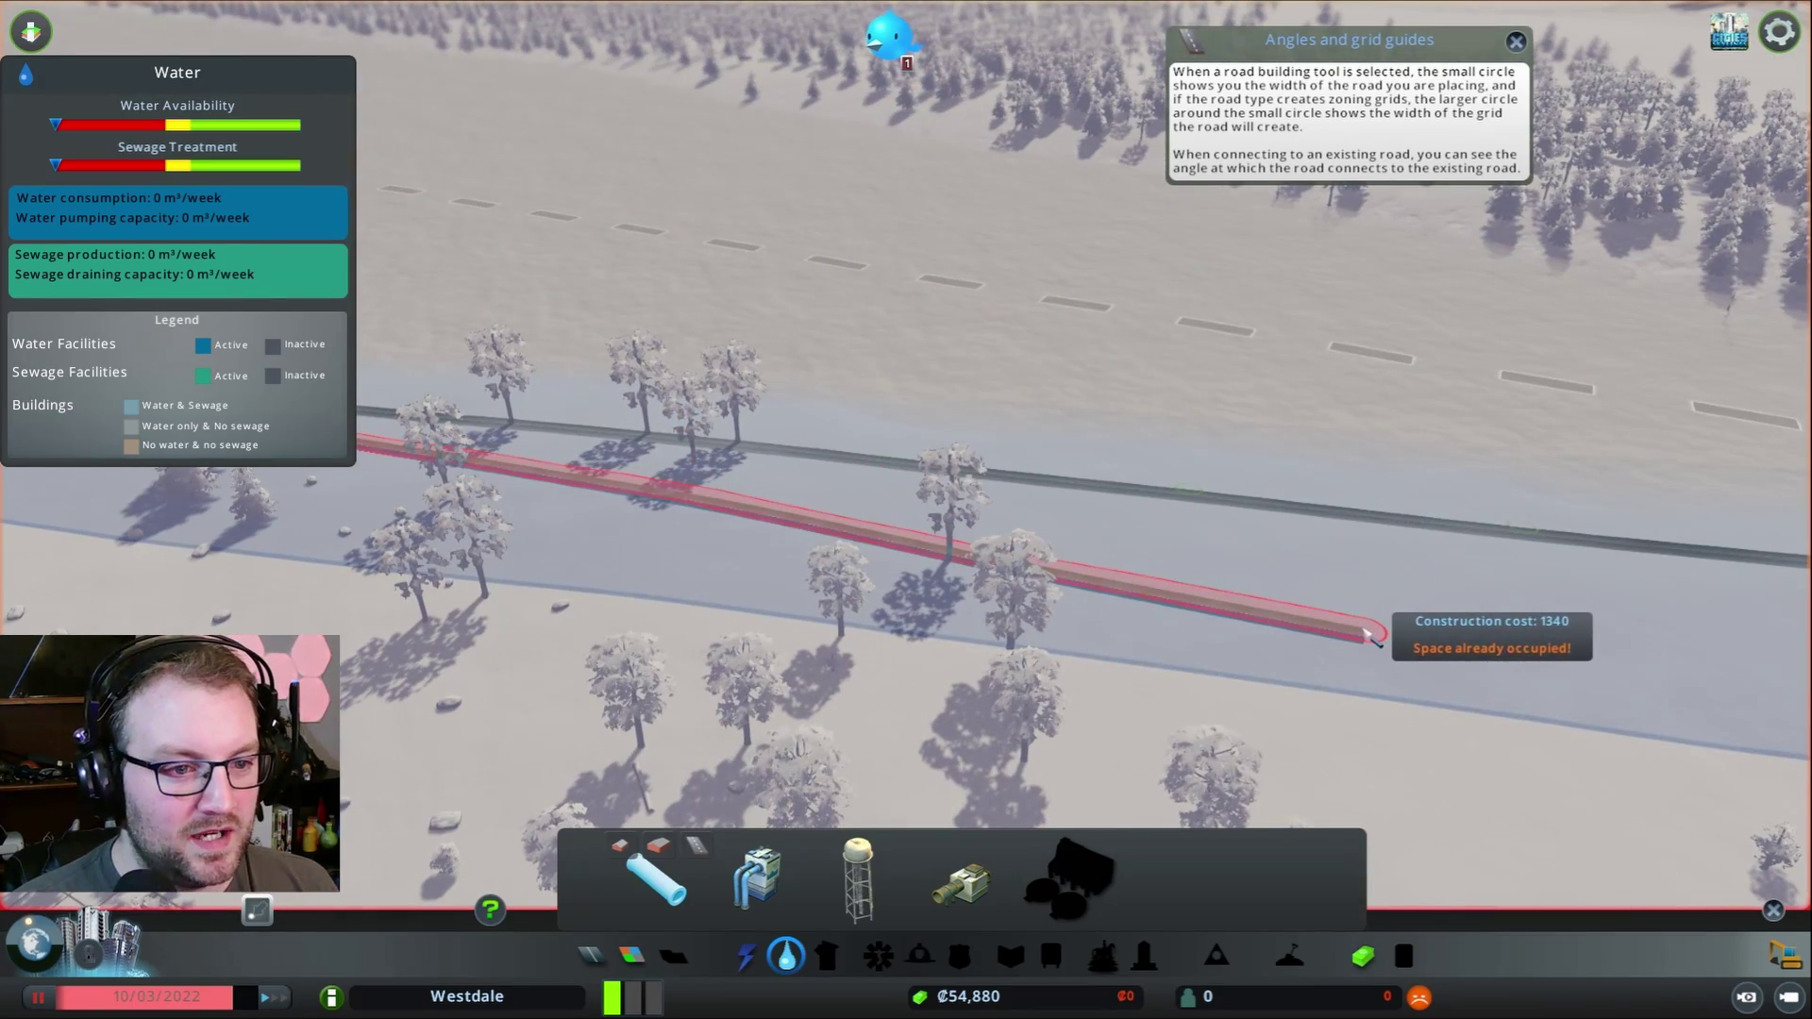
pyautogui.scroll(-5, 1398, 633)
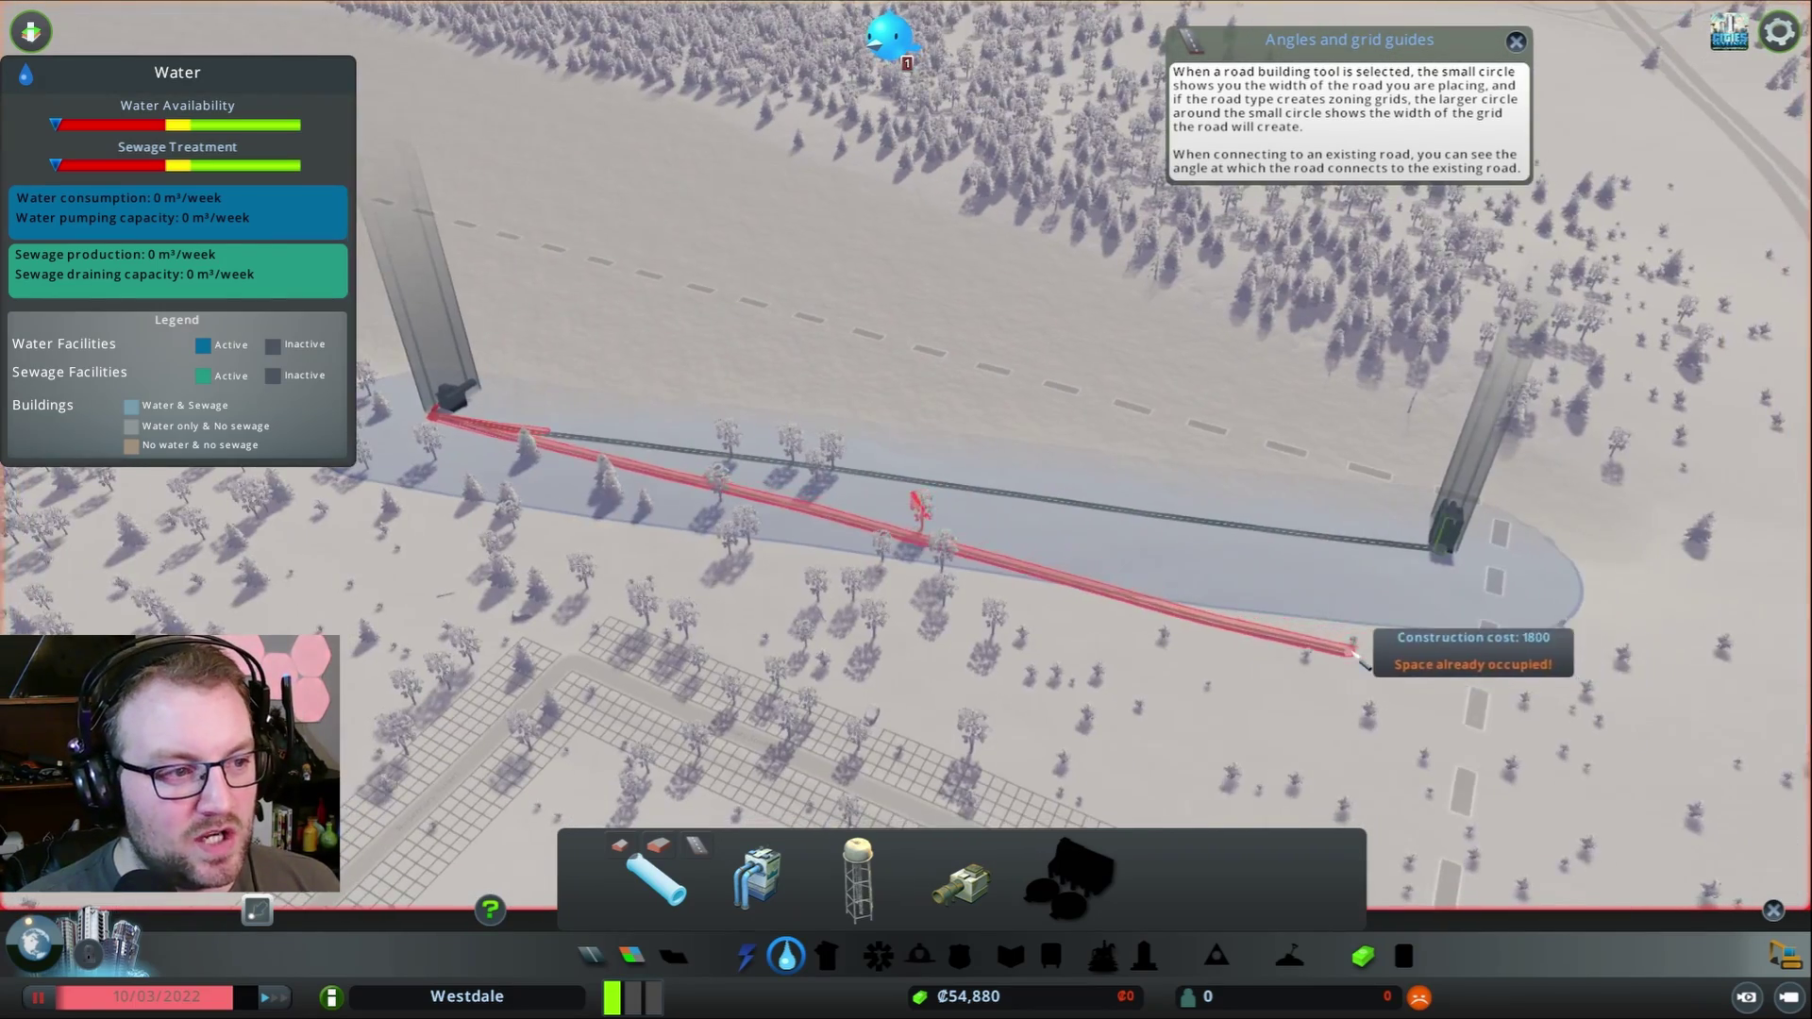
pyautogui.scroll(-3, 1274, 623)
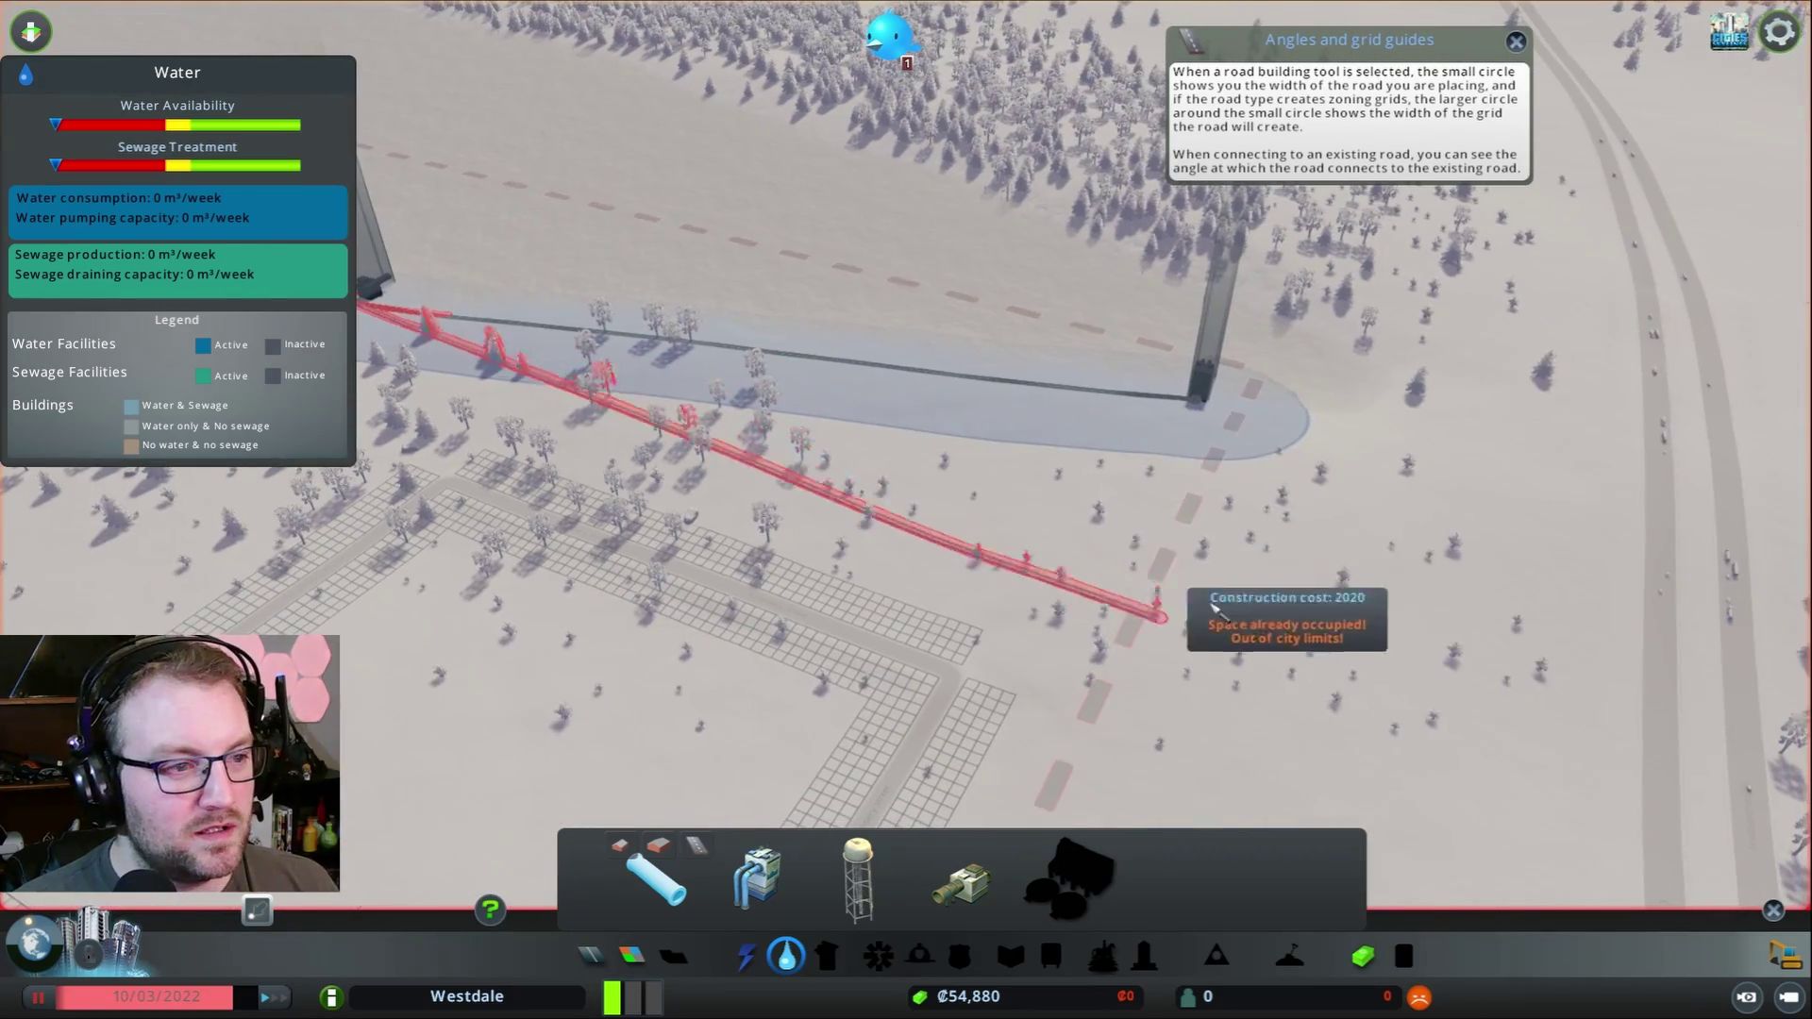
pyautogui.scroll(5, 1274, 567)
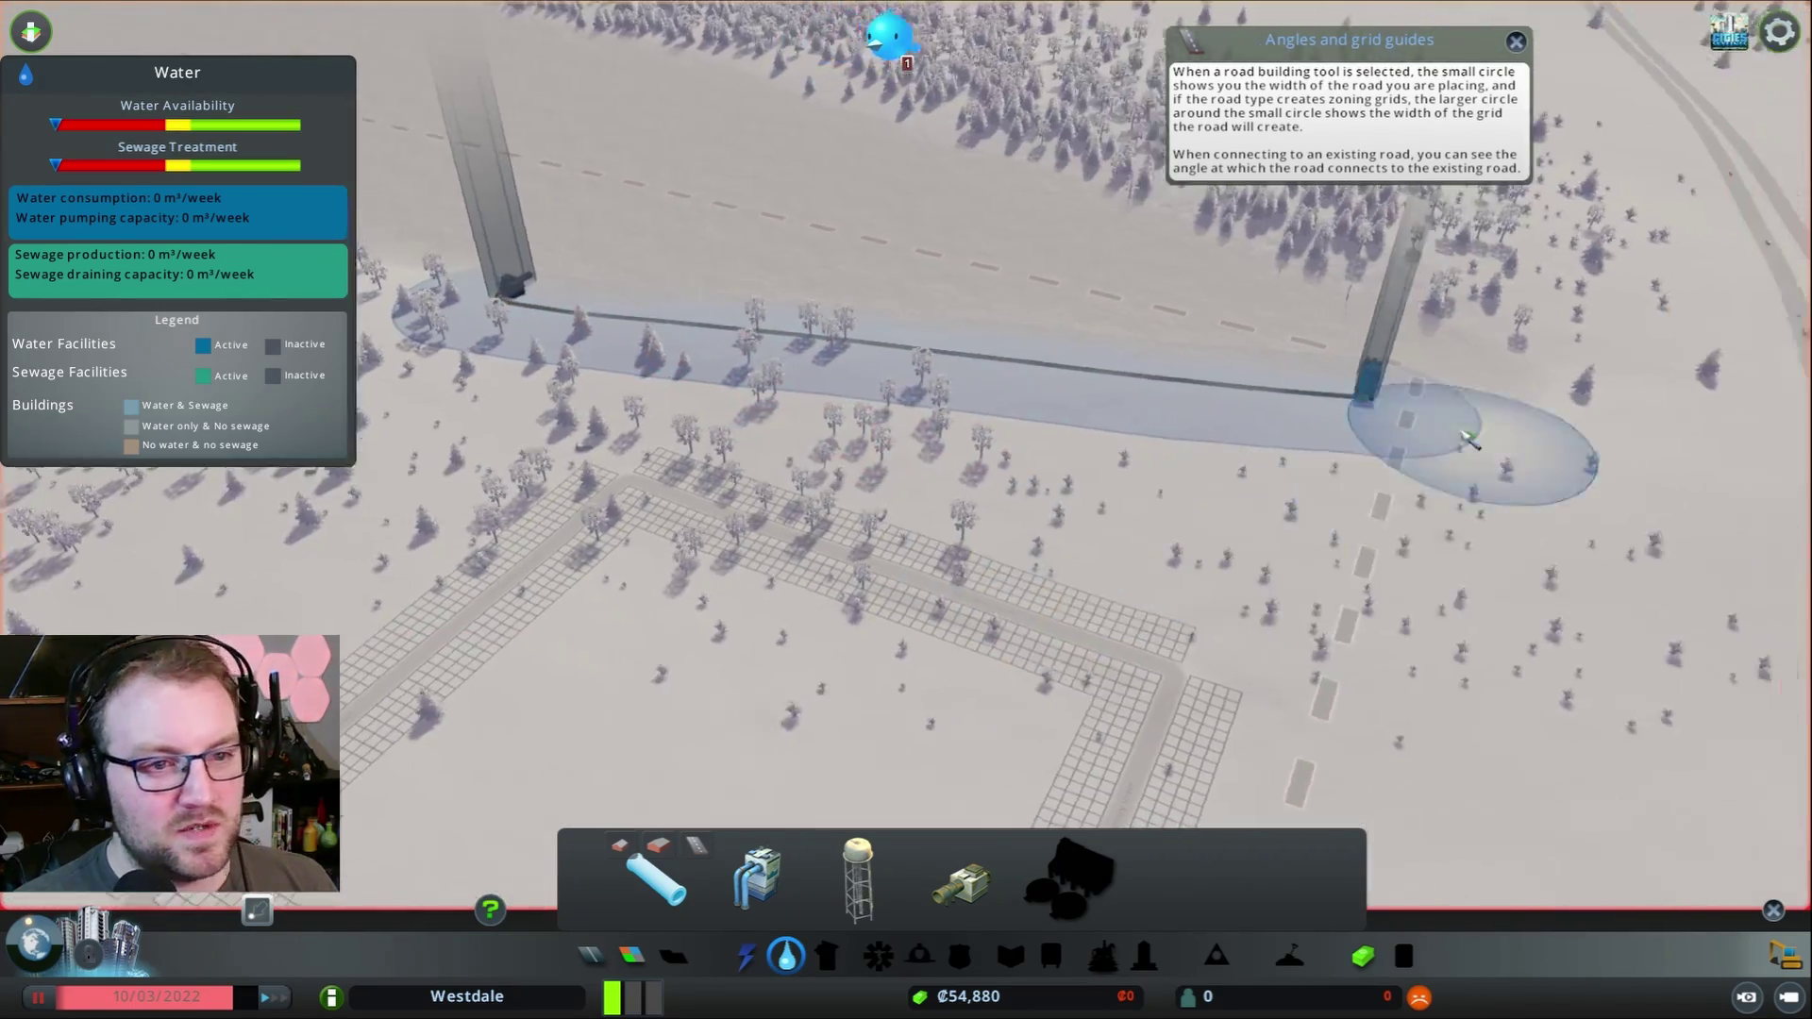
pyautogui.click(1363, 408)
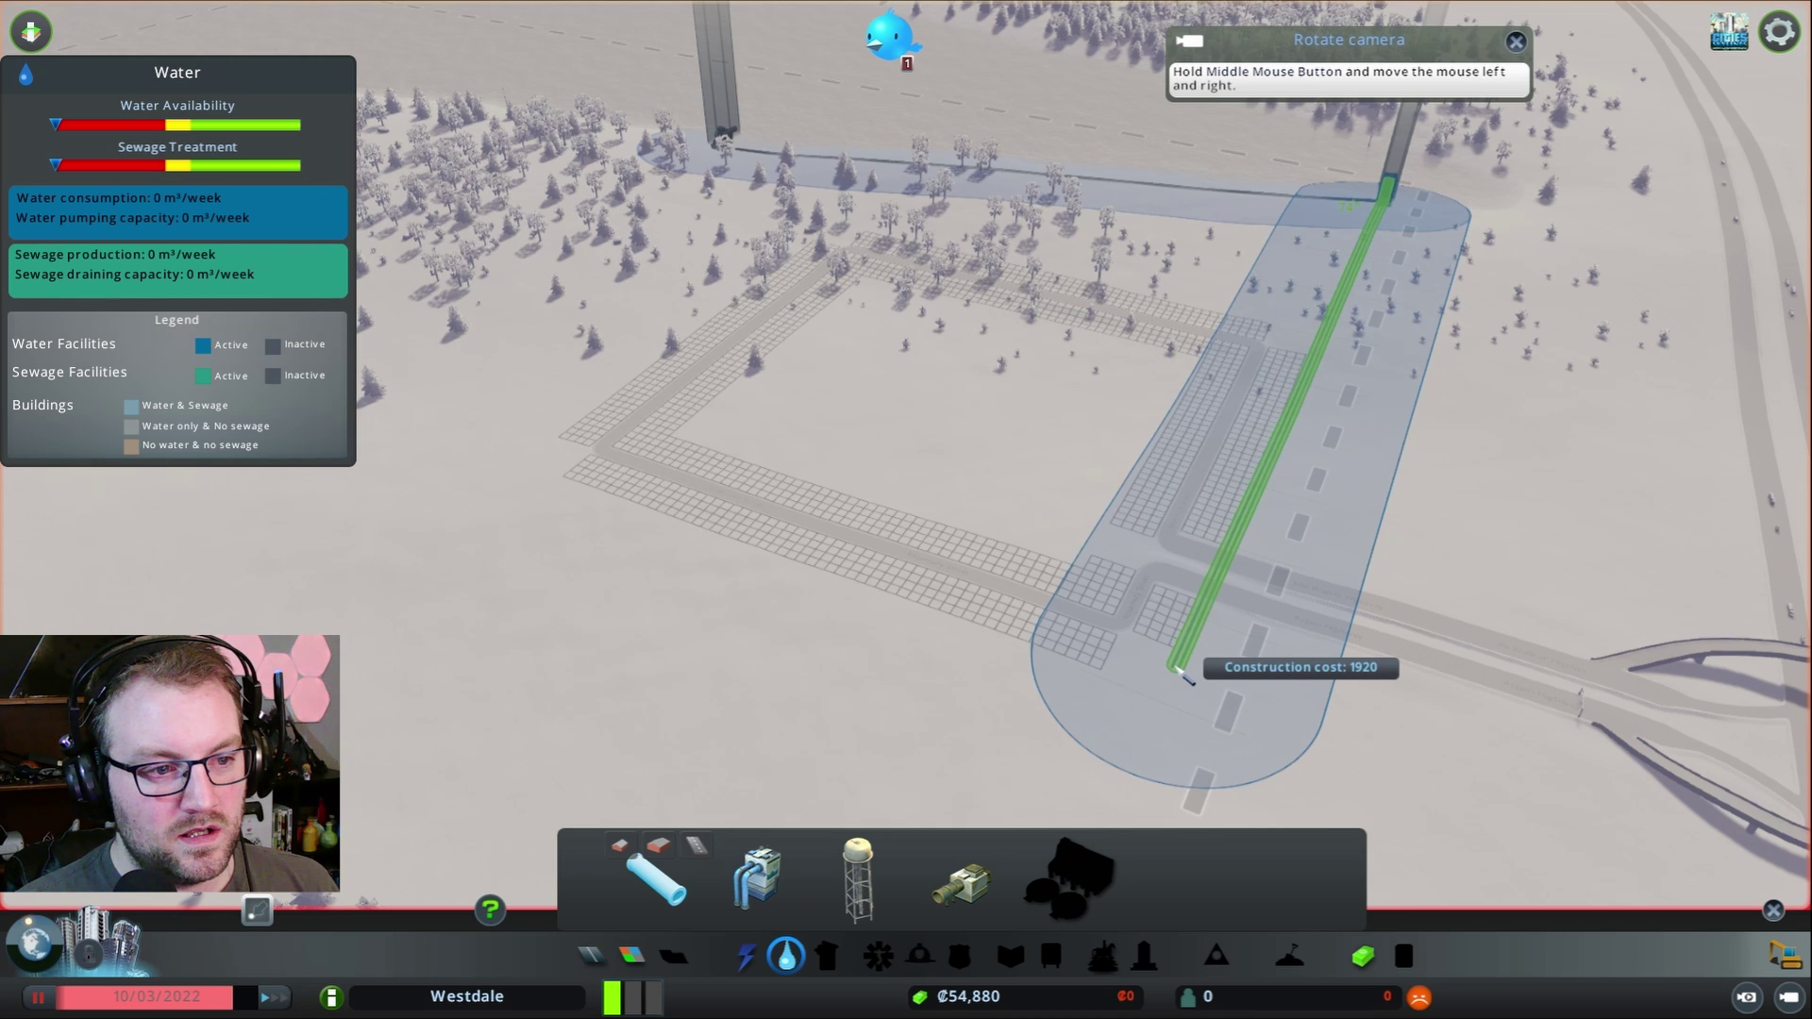
pyautogui.click(1182, 668)
pyautogui.click(594, 462)
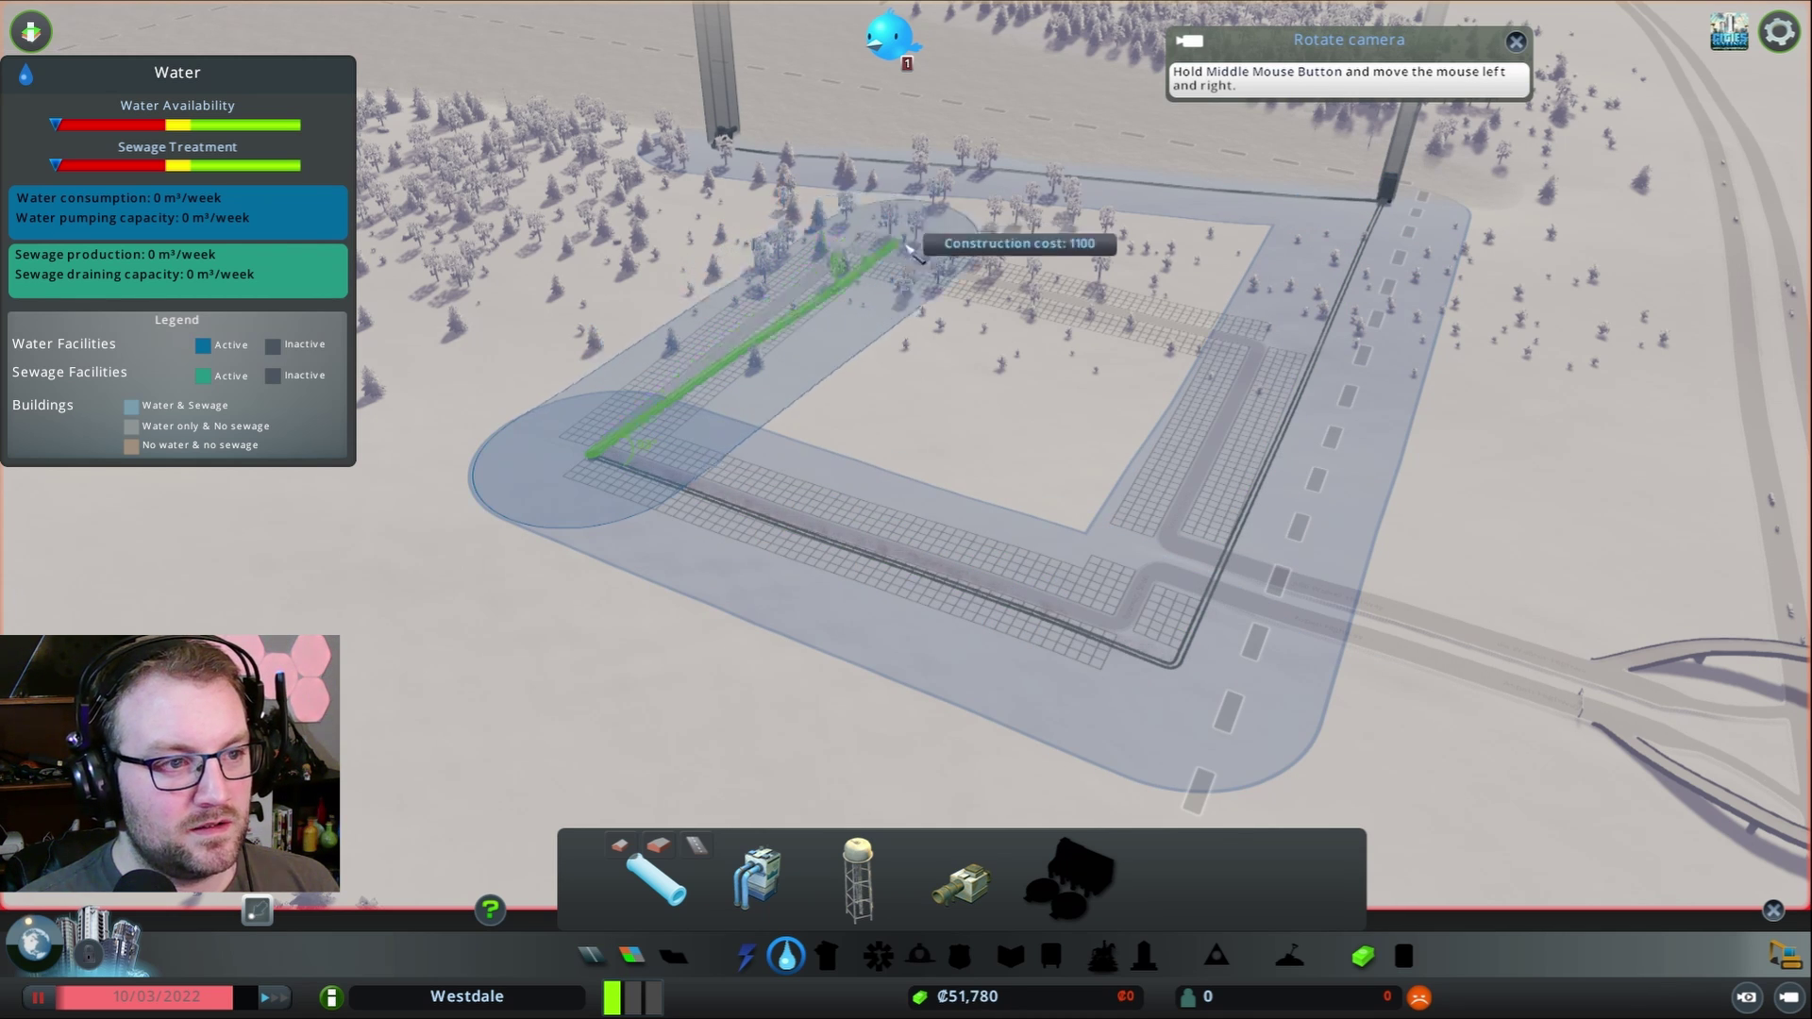
pyautogui.click(859, 244)
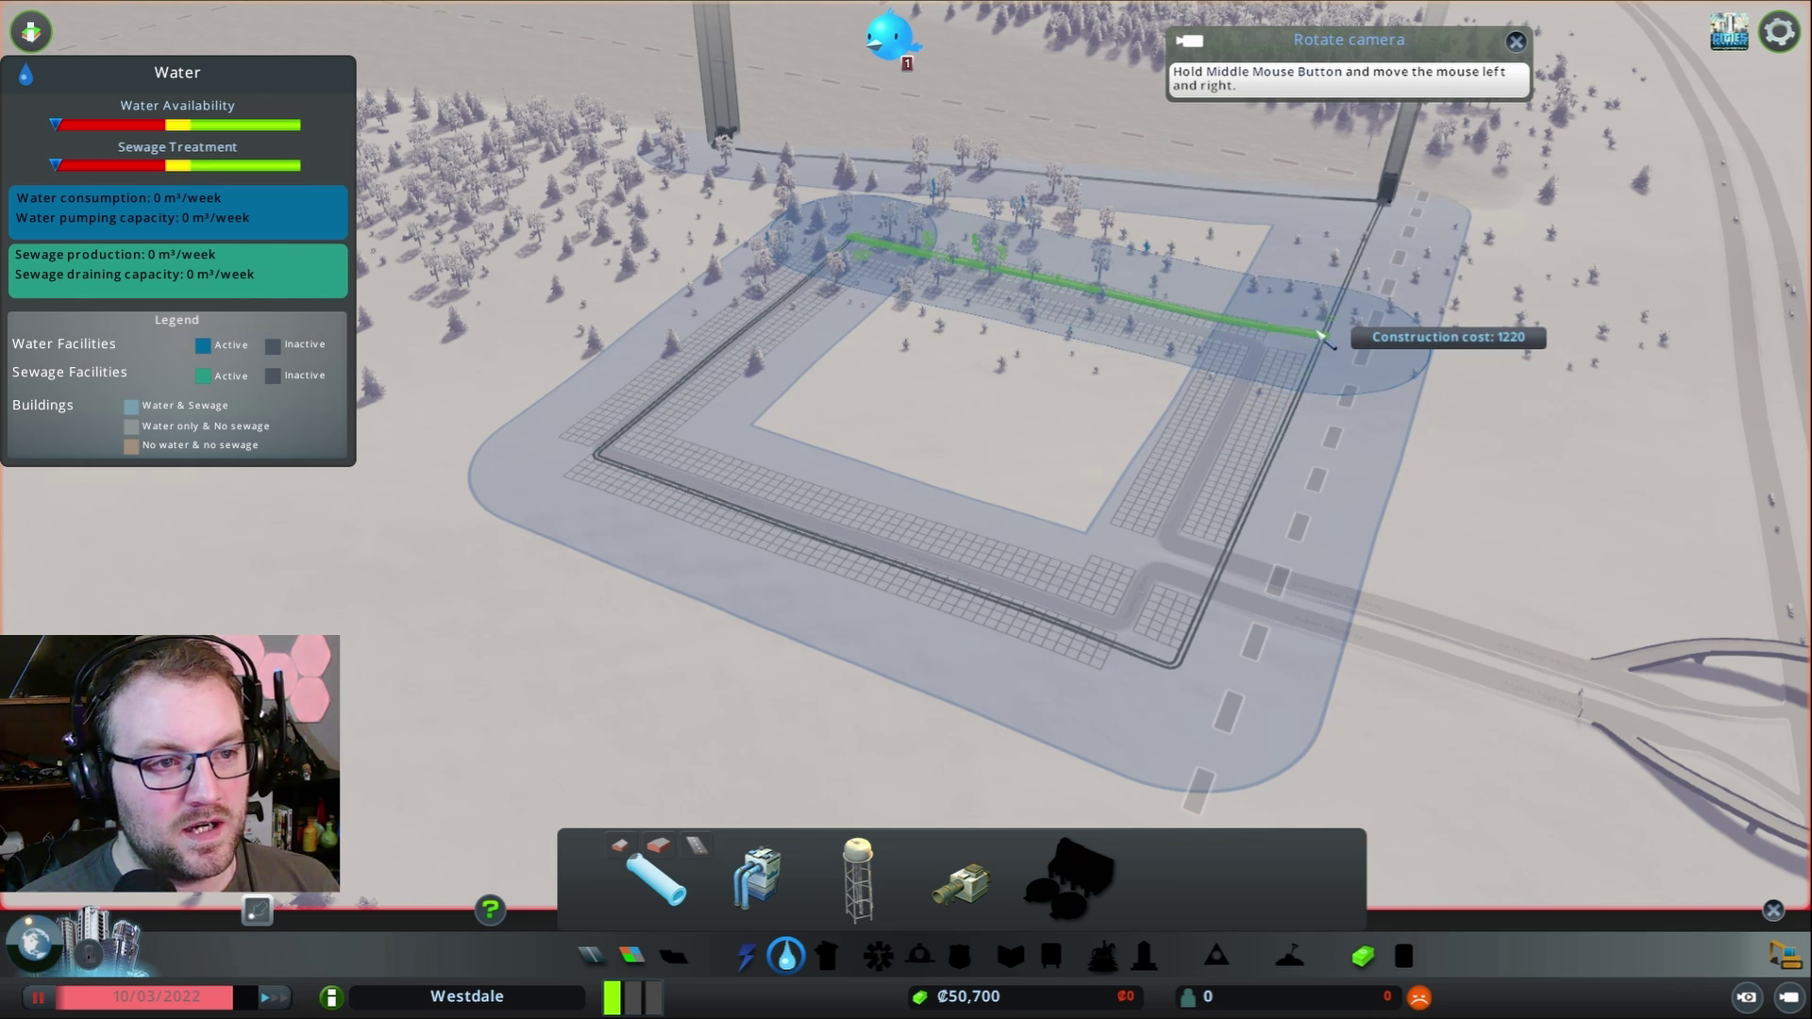
pyautogui.click(1320, 337)
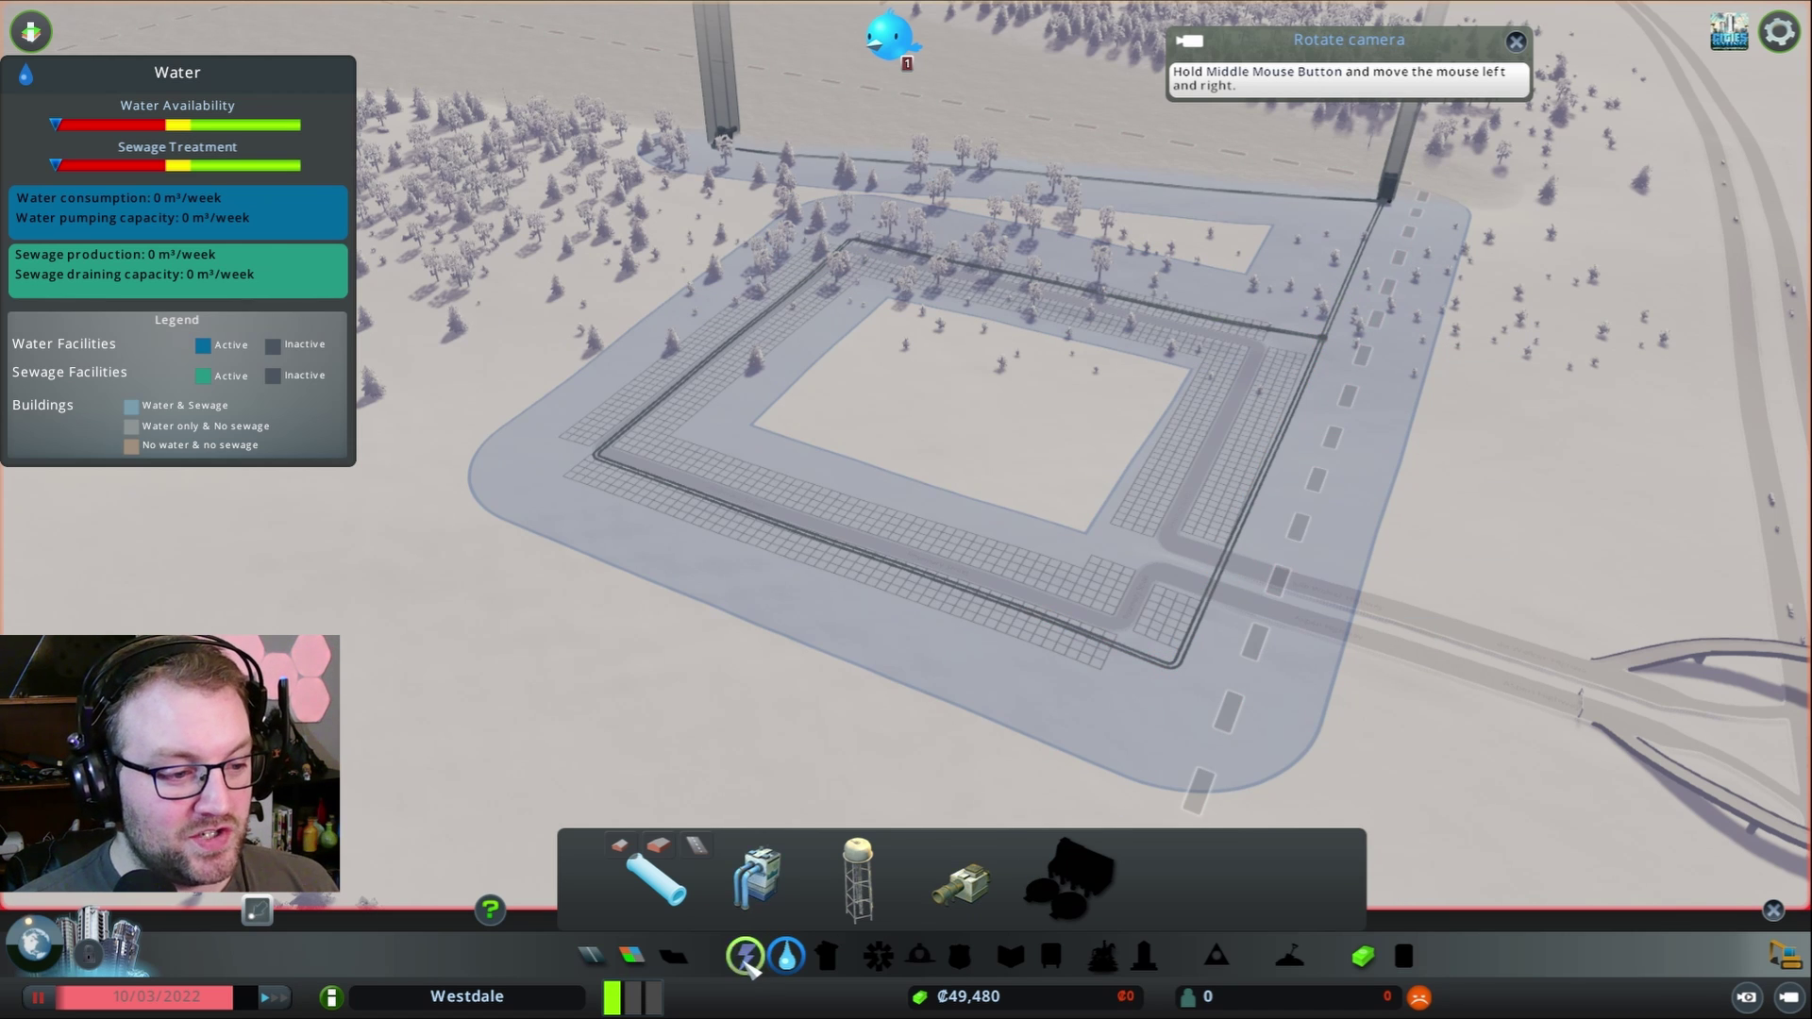
# - Place a wind turbine near the river
pyautogui.click(745, 957)
pyautogui.click(750, 878)
pyautogui.click(1274, 297)
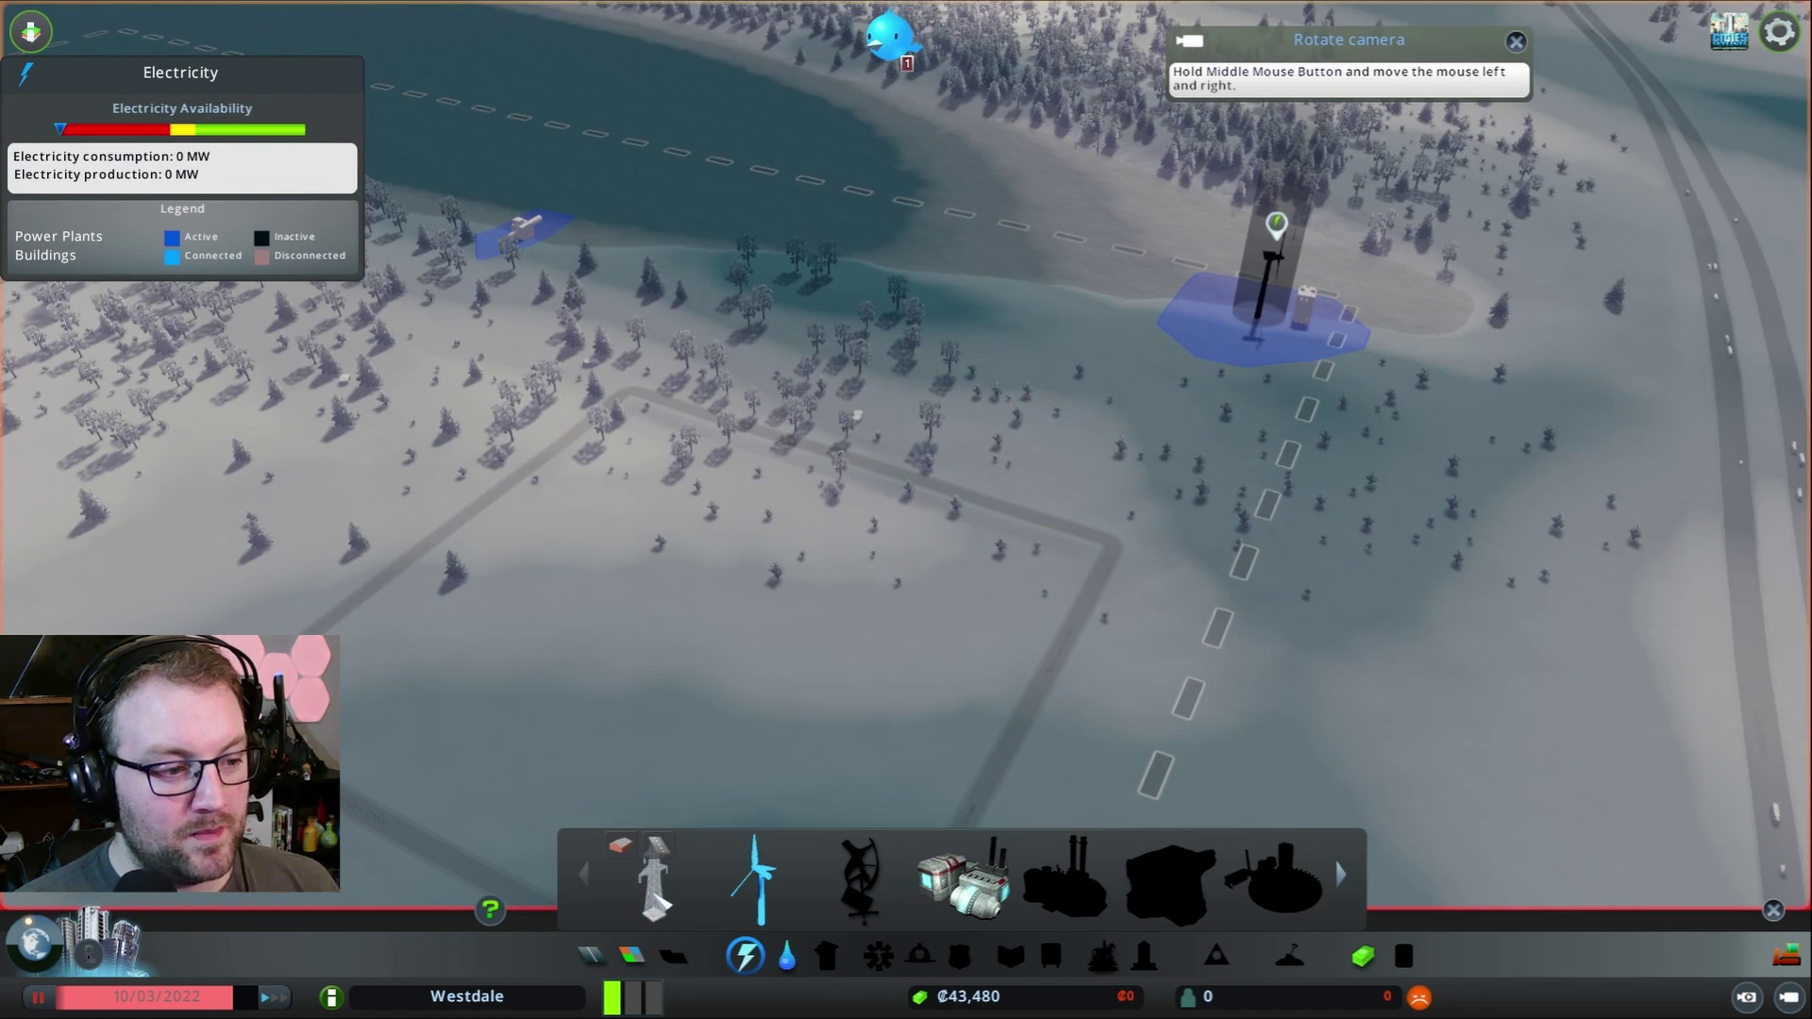
pyautogui.scroll(-3, 906, 510)
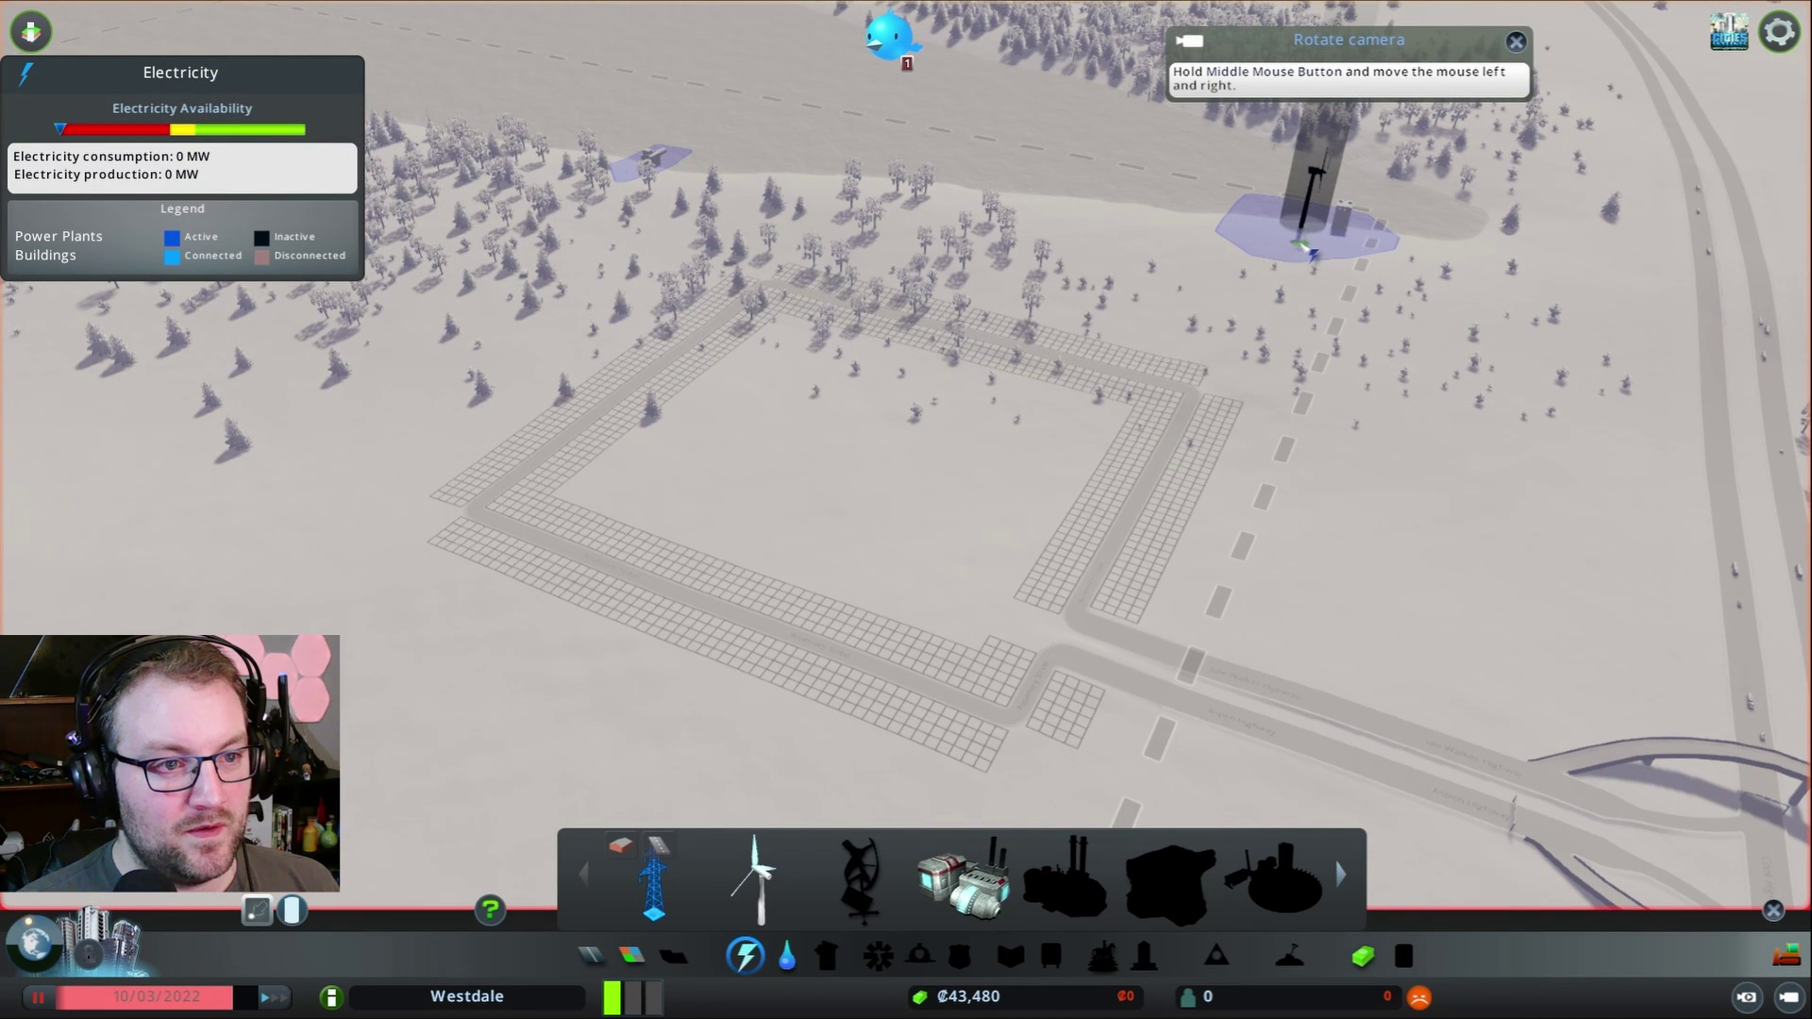
# - String power lines from the turbine along the bottom, left and top roads
pyautogui.click(1282, 243)
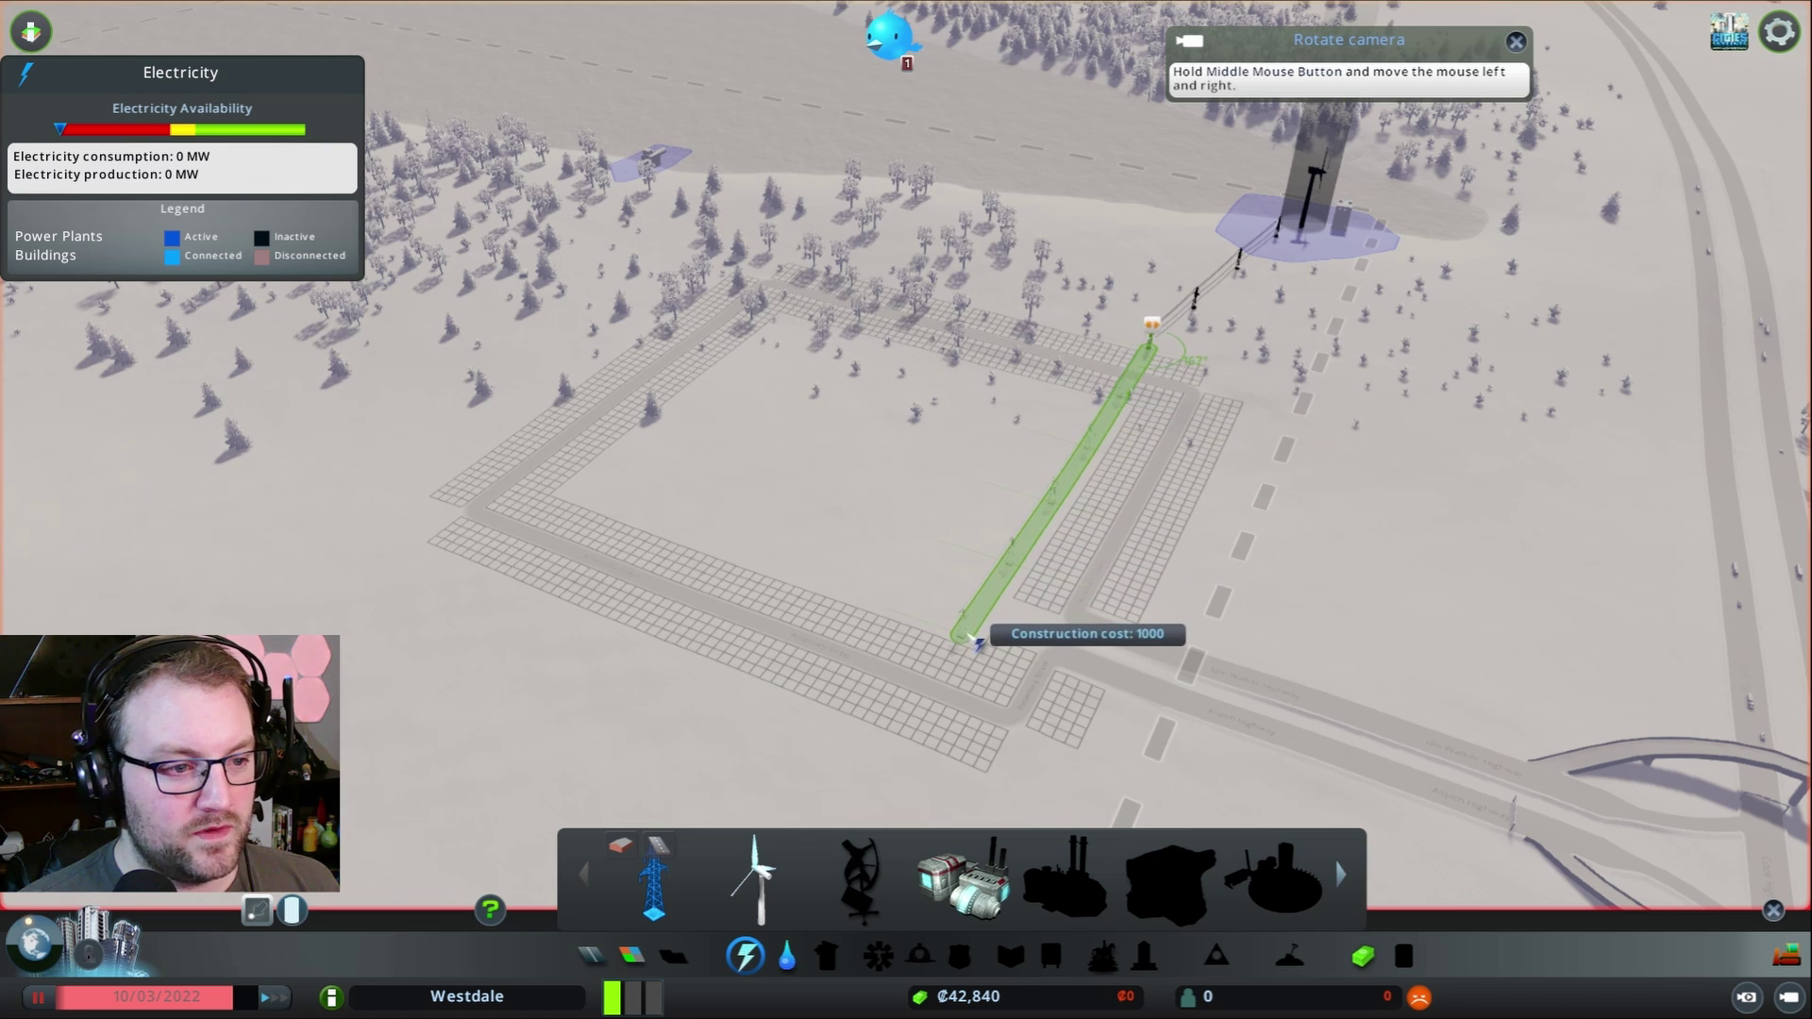
pyautogui.click(976, 640)
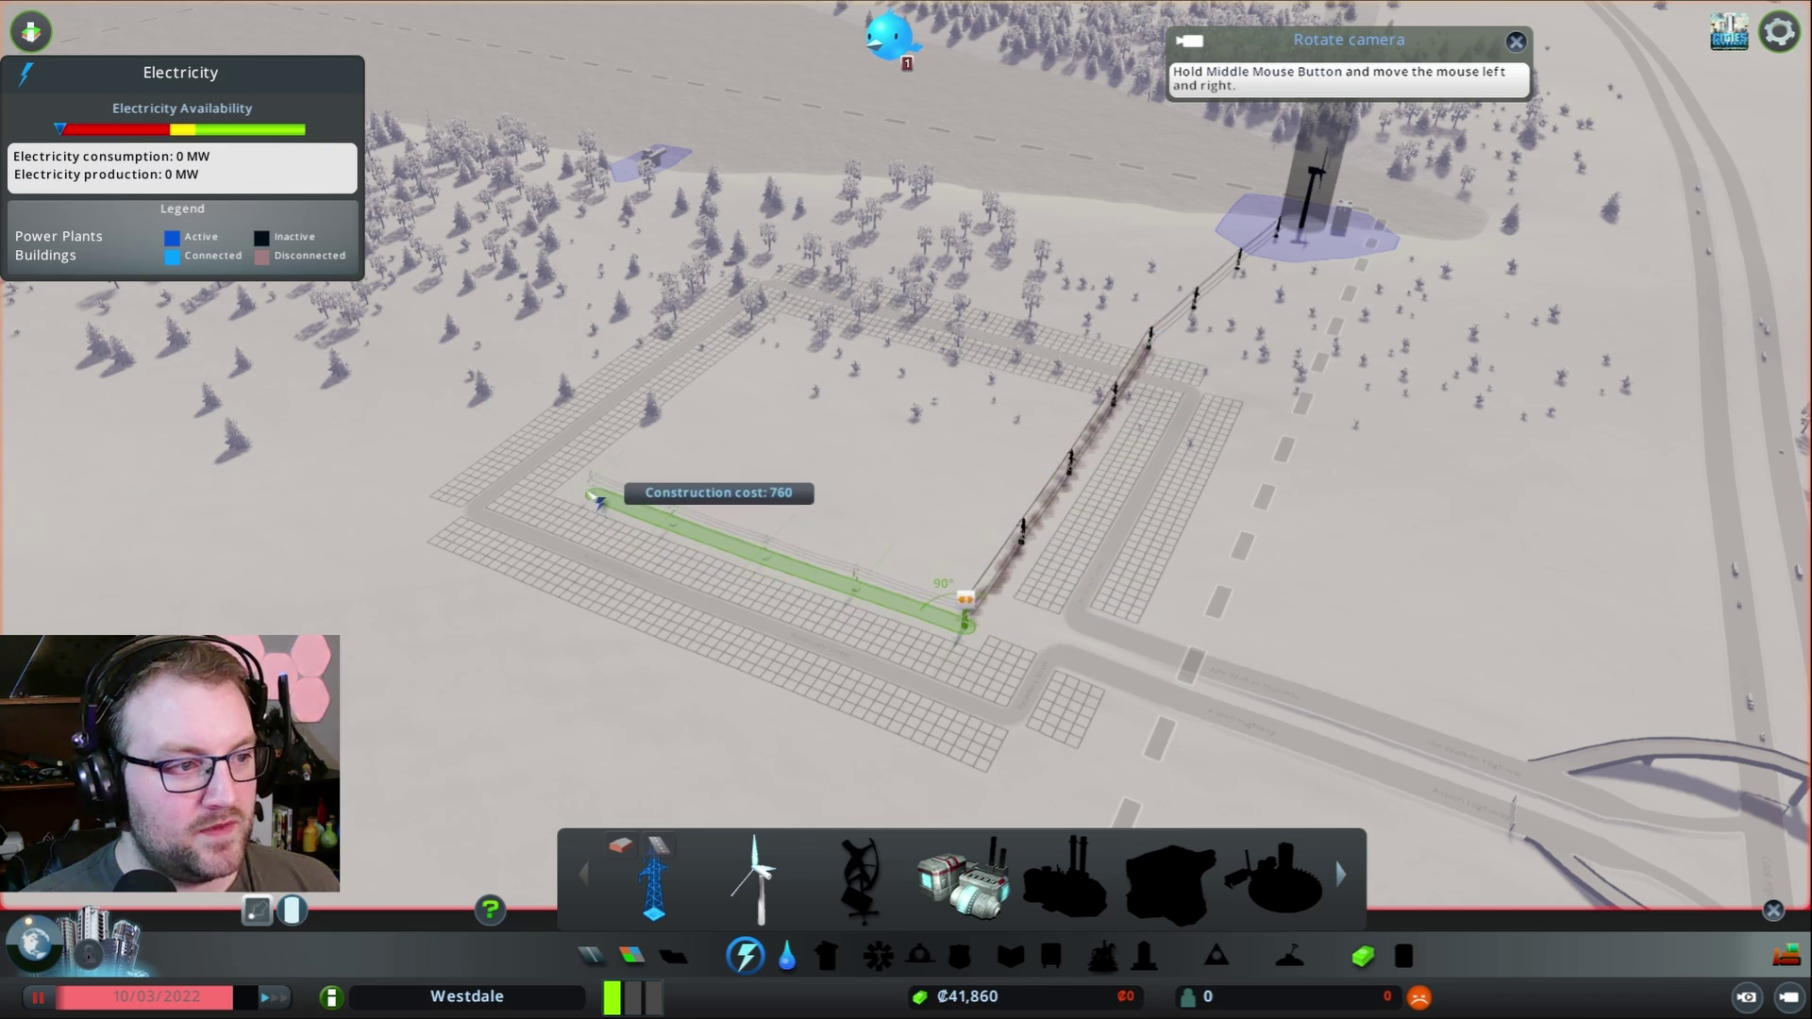
pyautogui.click(591, 496)
pyautogui.click(793, 330)
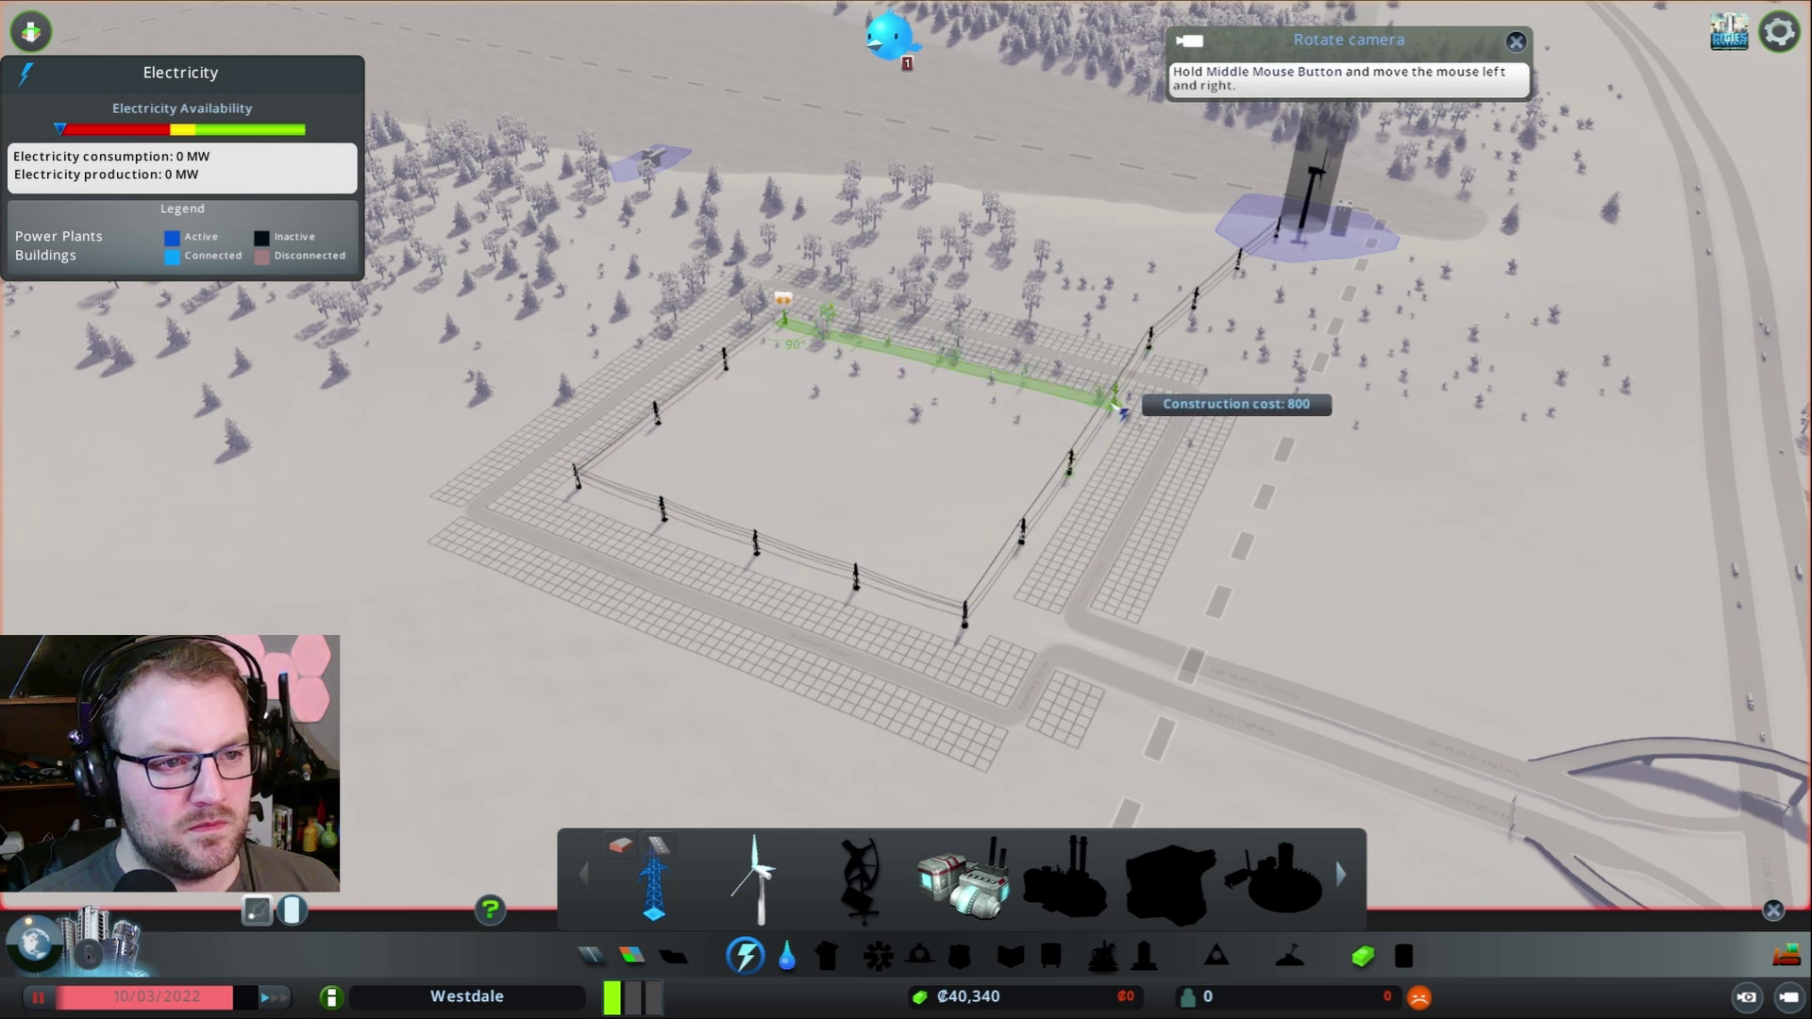
pyautogui.scroll(2, 1111, 420)
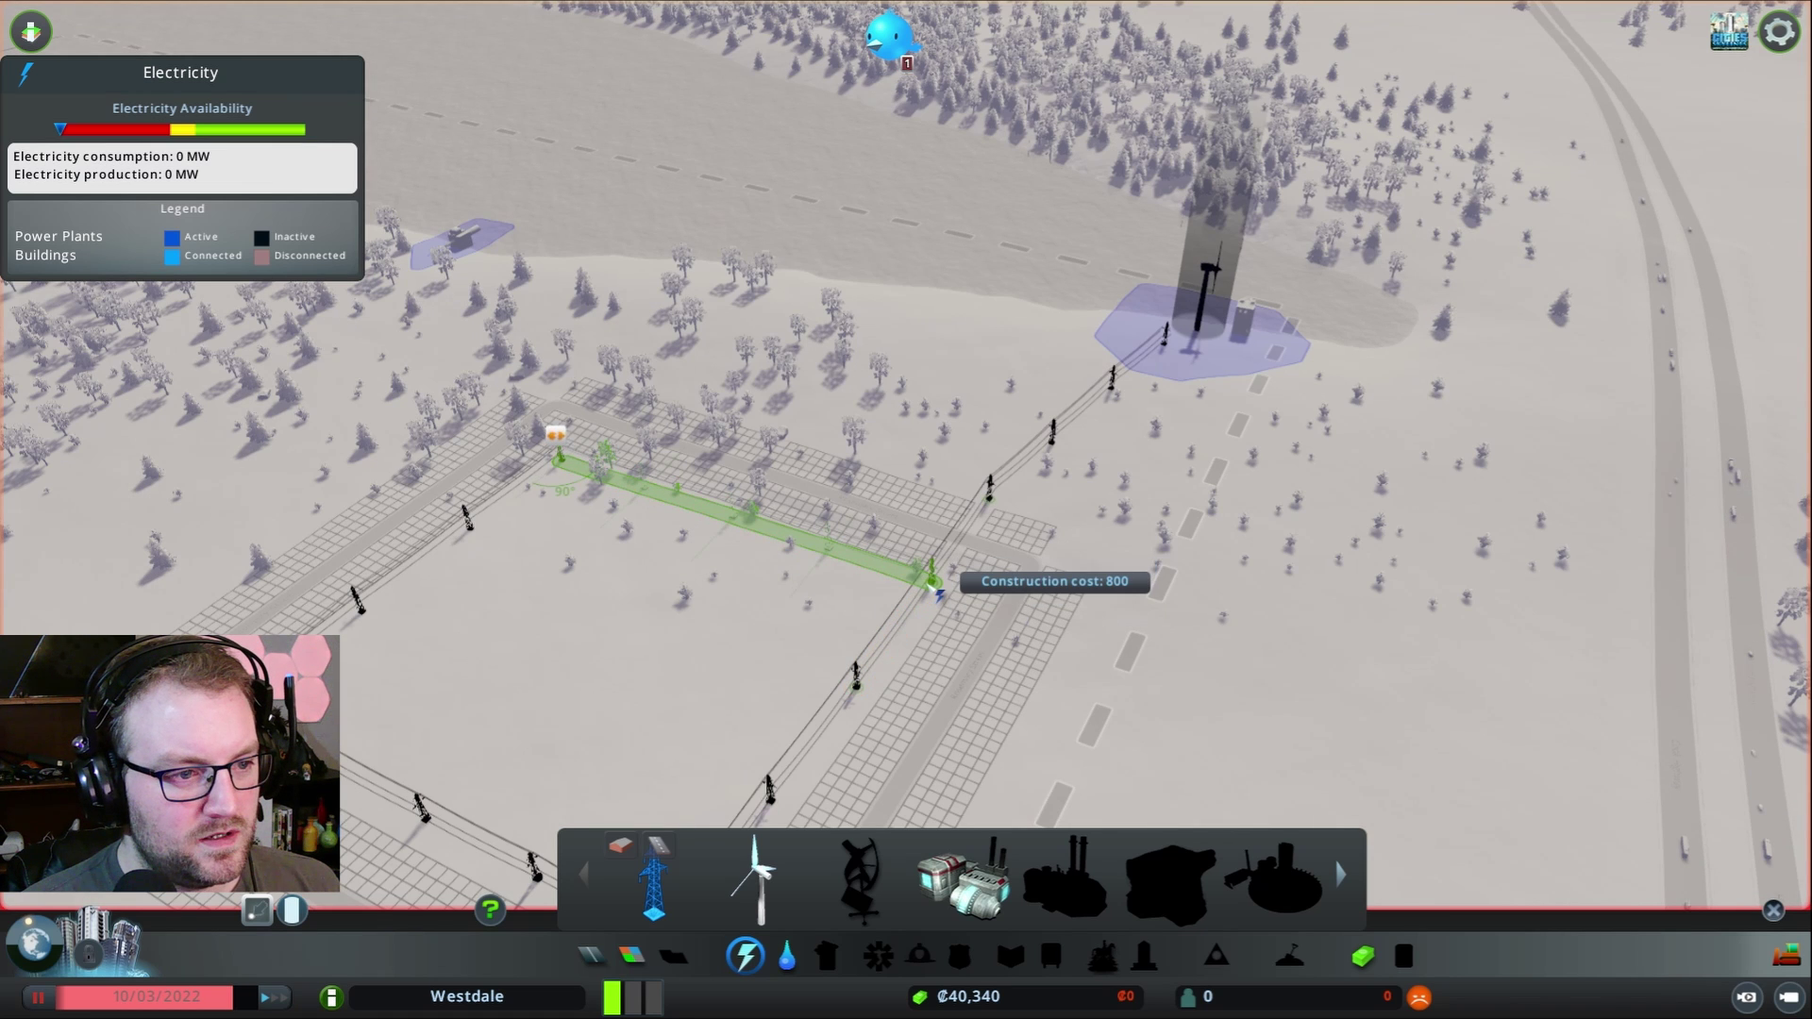
pyautogui.click(938, 588)
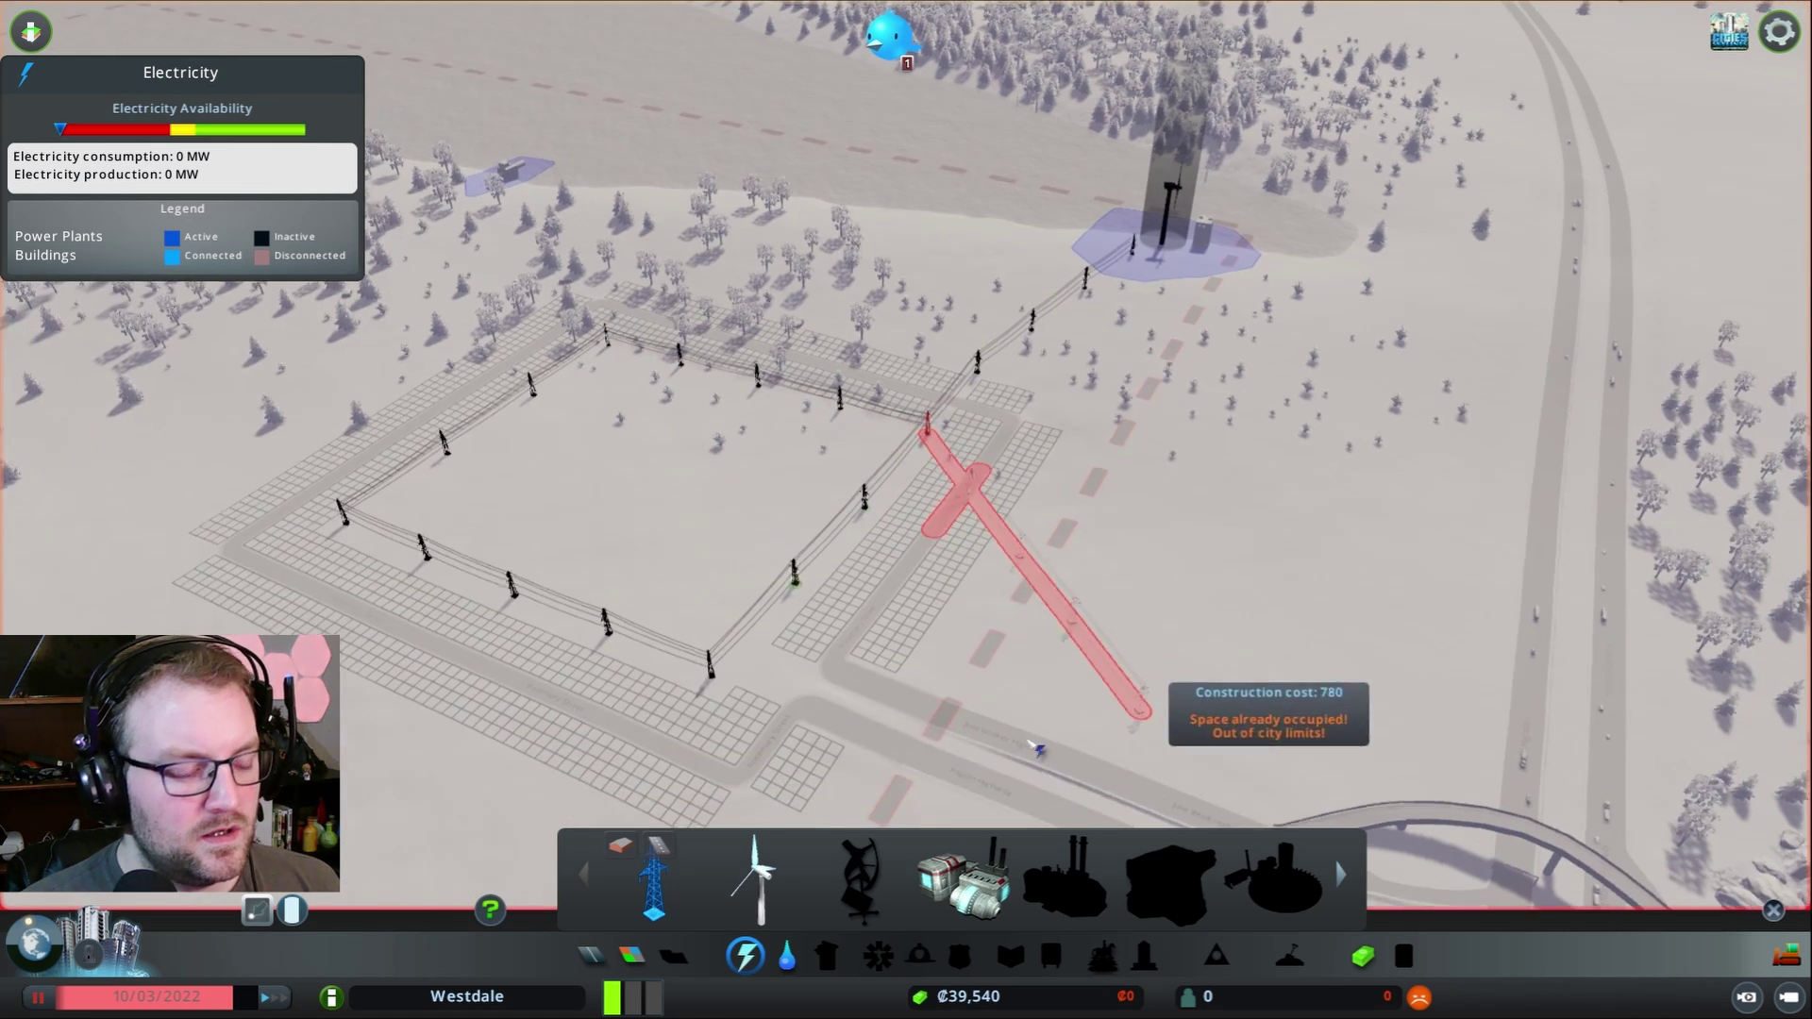
# - Zone residential strips along the right and top roads of the loop
pyautogui.rightClick(1093, 776)
pyautogui.click(630, 957)
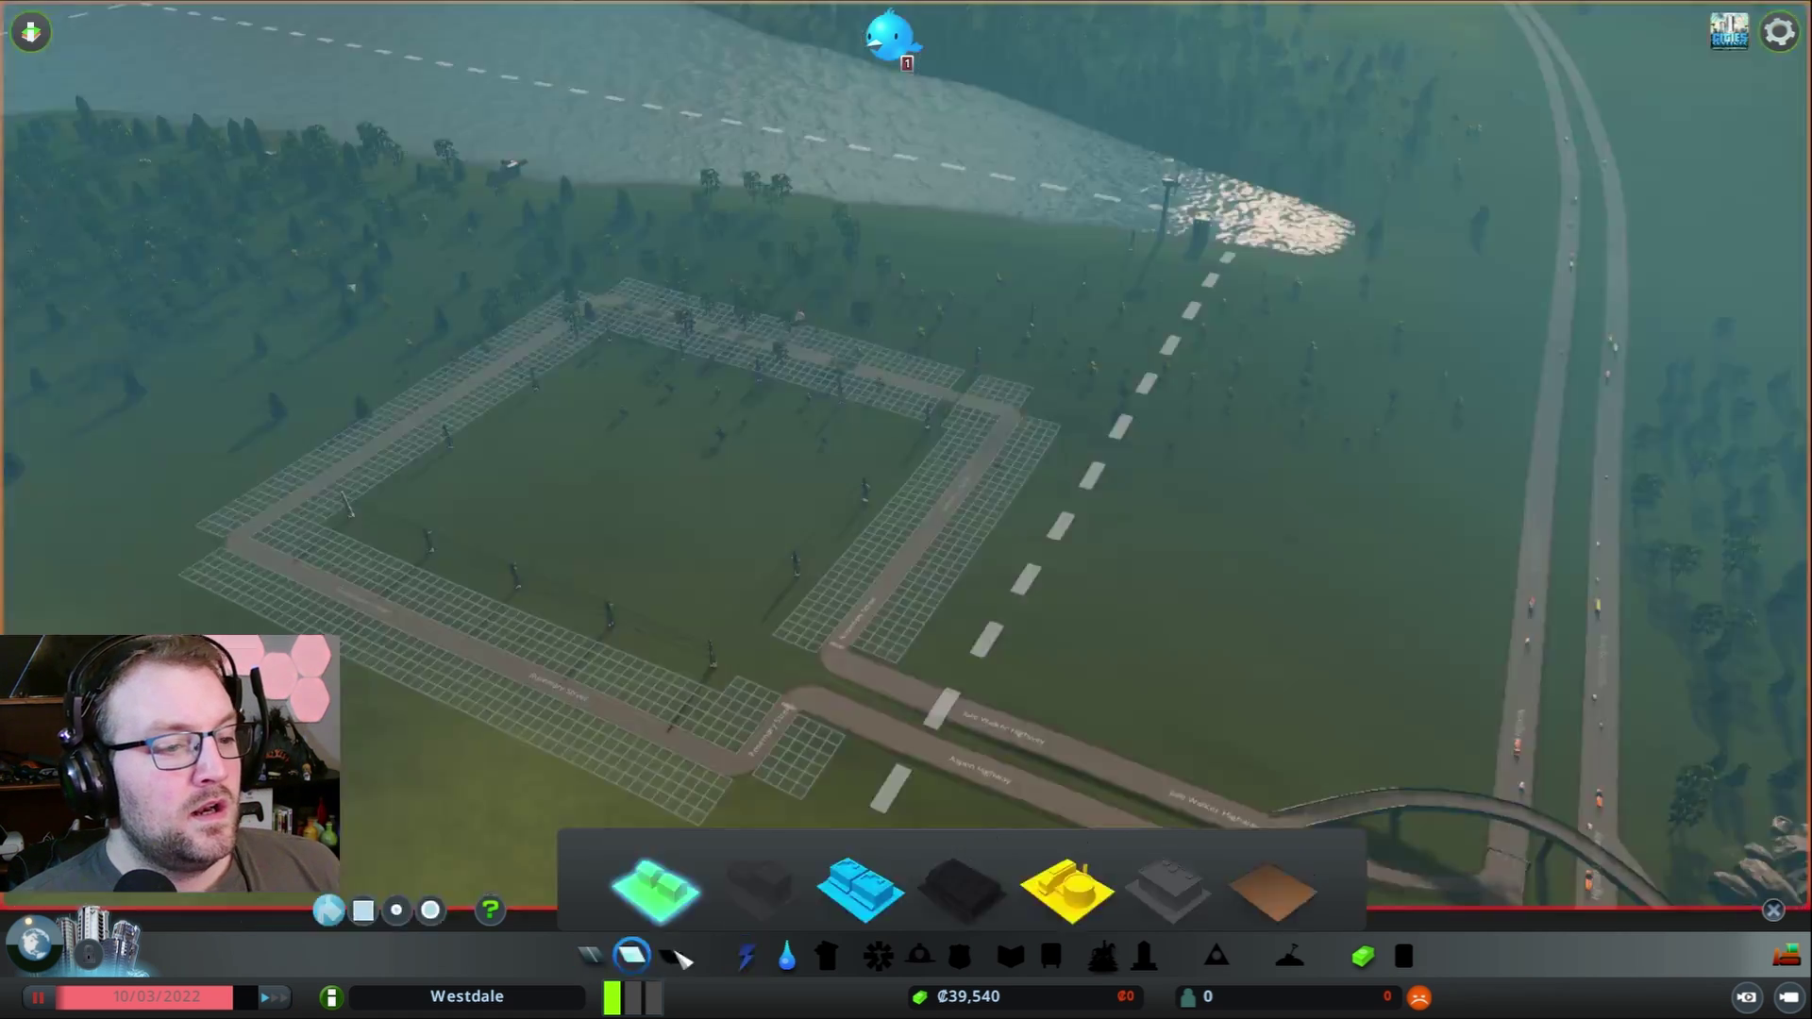
pyautogui.moveTo(920, 633); pyautogui.dragTo(1013, 389)
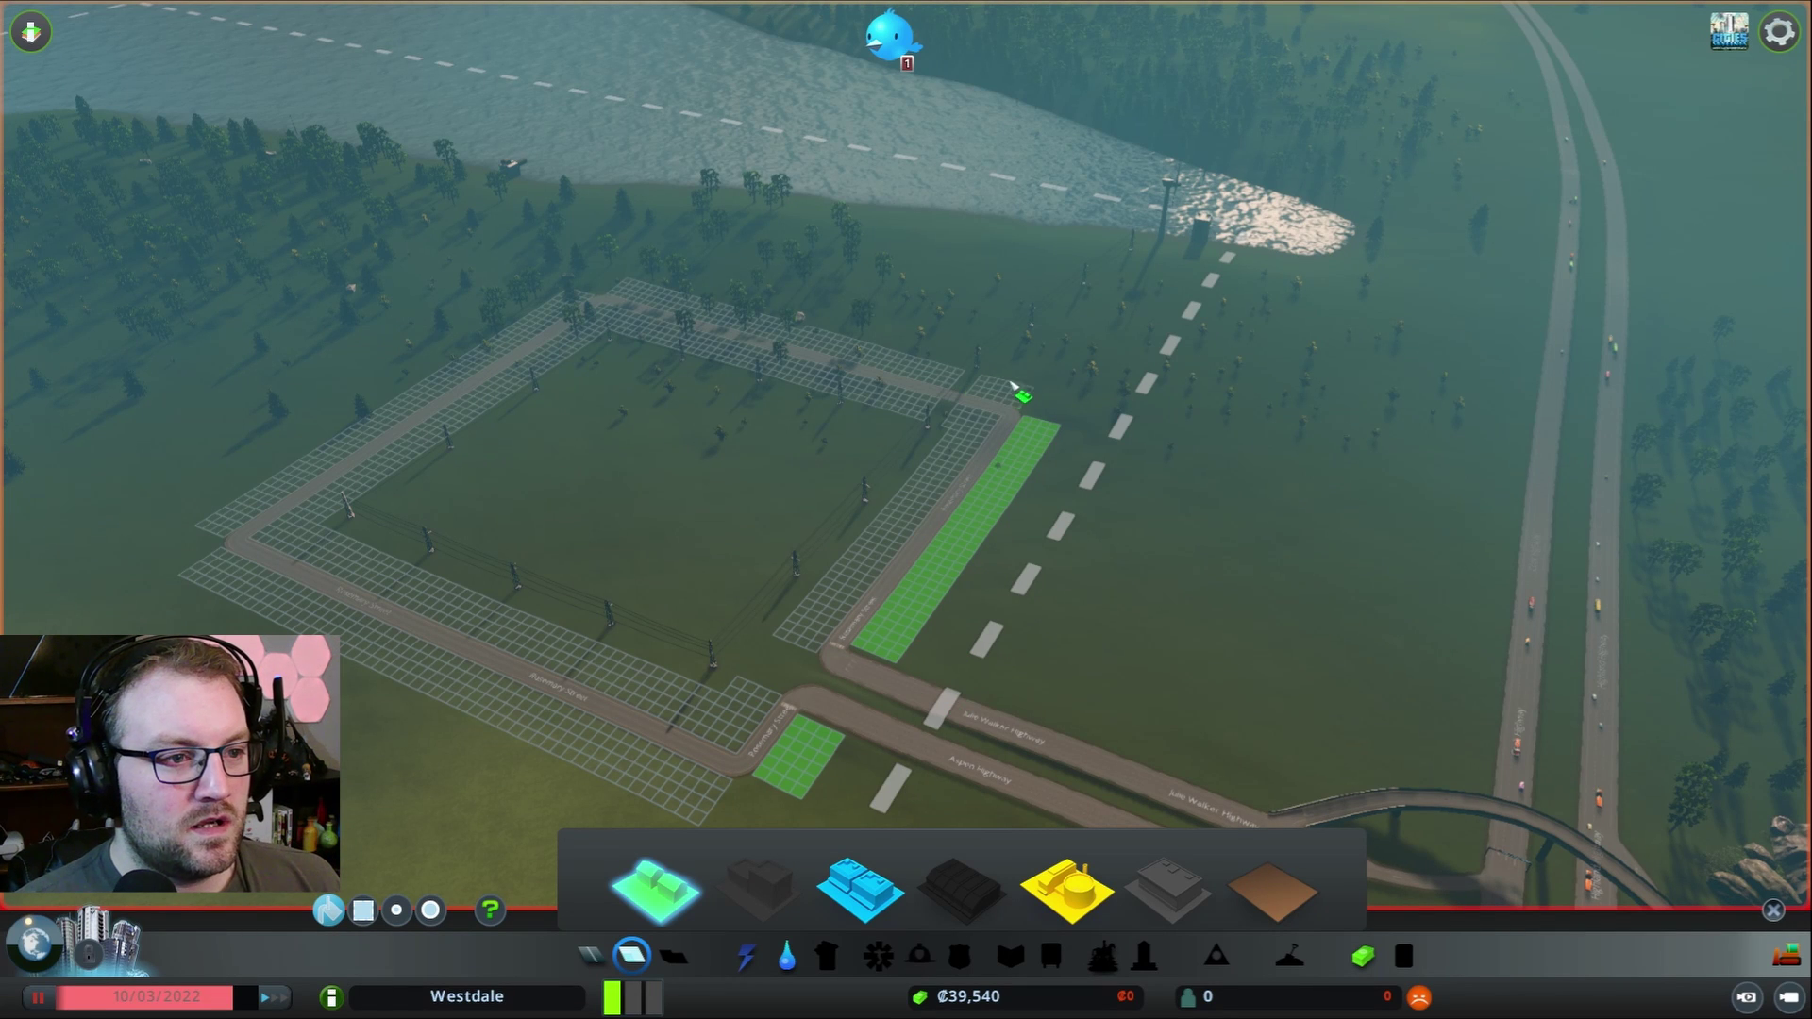
pyautogui.moveTo(814, 357); pyautogui.dragTo(623, 291)
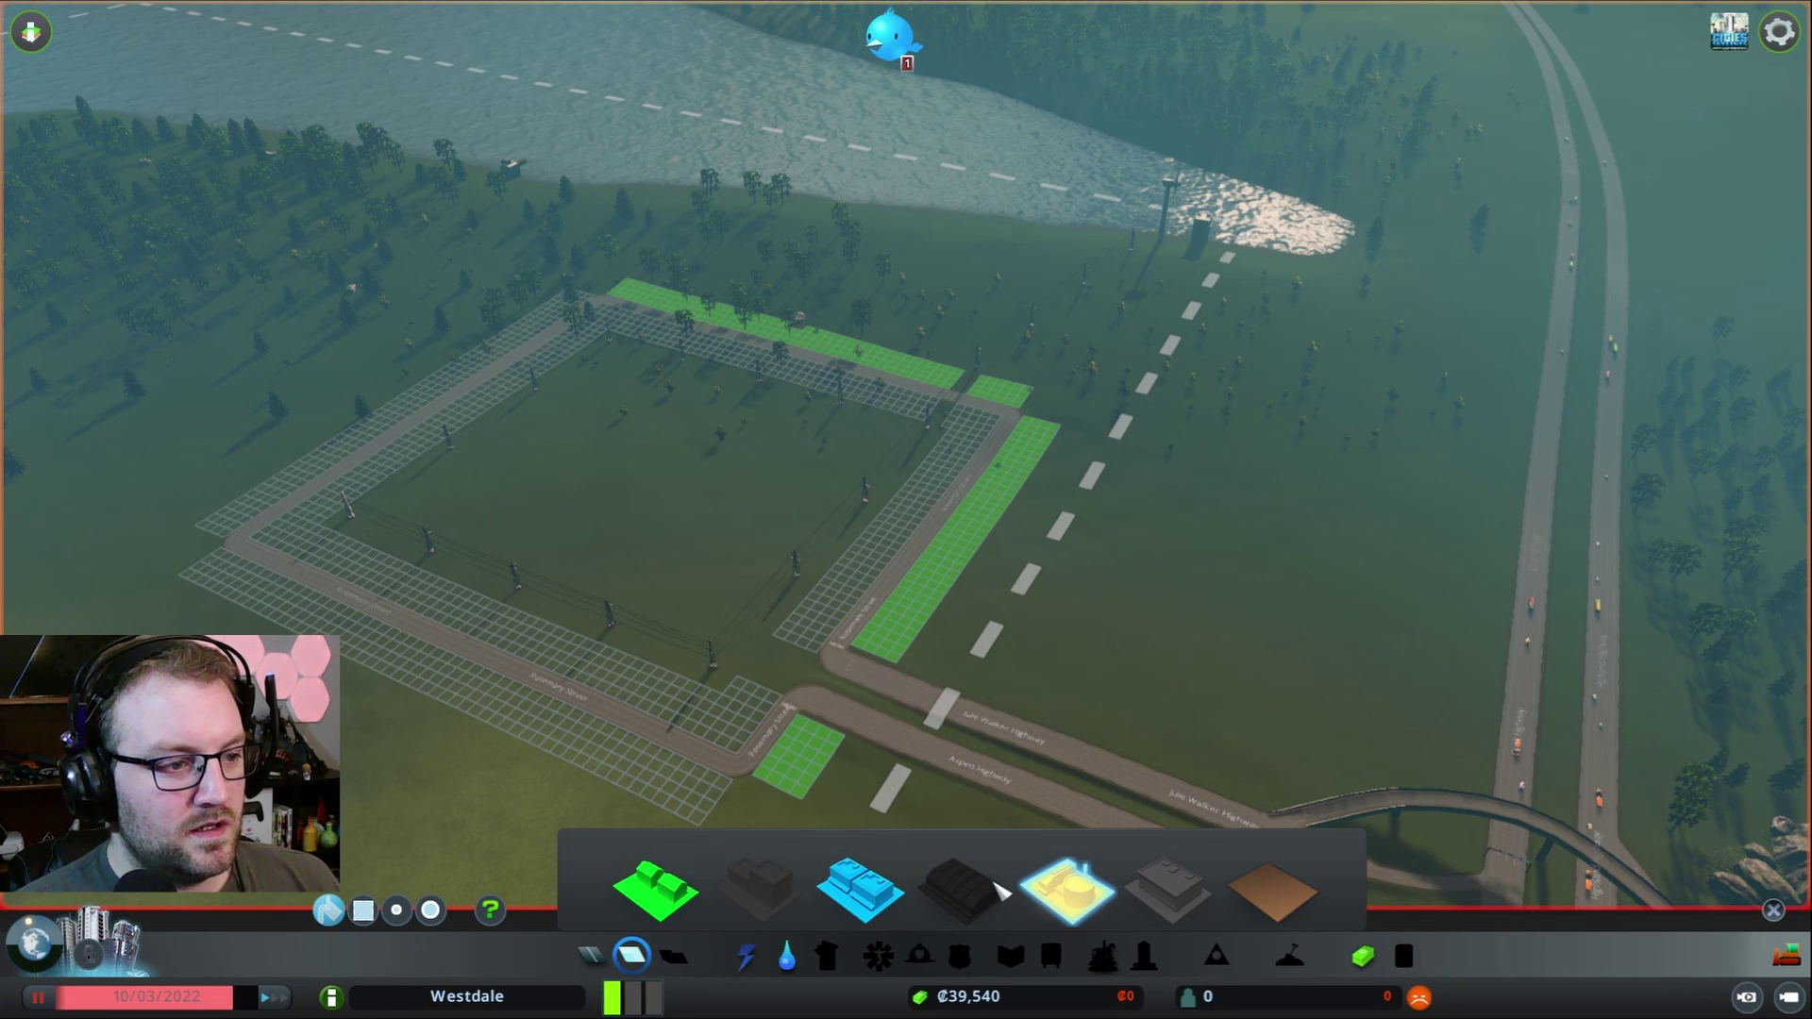
# - Zone industrial on the left and bottom roads, add commercial strips, and unpause
pyautogui.press('3')
pyautogui.moveTo(364, 679)
pyautogui.mouseDown()
pyautogui.moveTo(489, 355)
pyautogui.moveTo(567, 696)
pyautogui.moveTo(295, 528)
pyautogui.mouseUp()
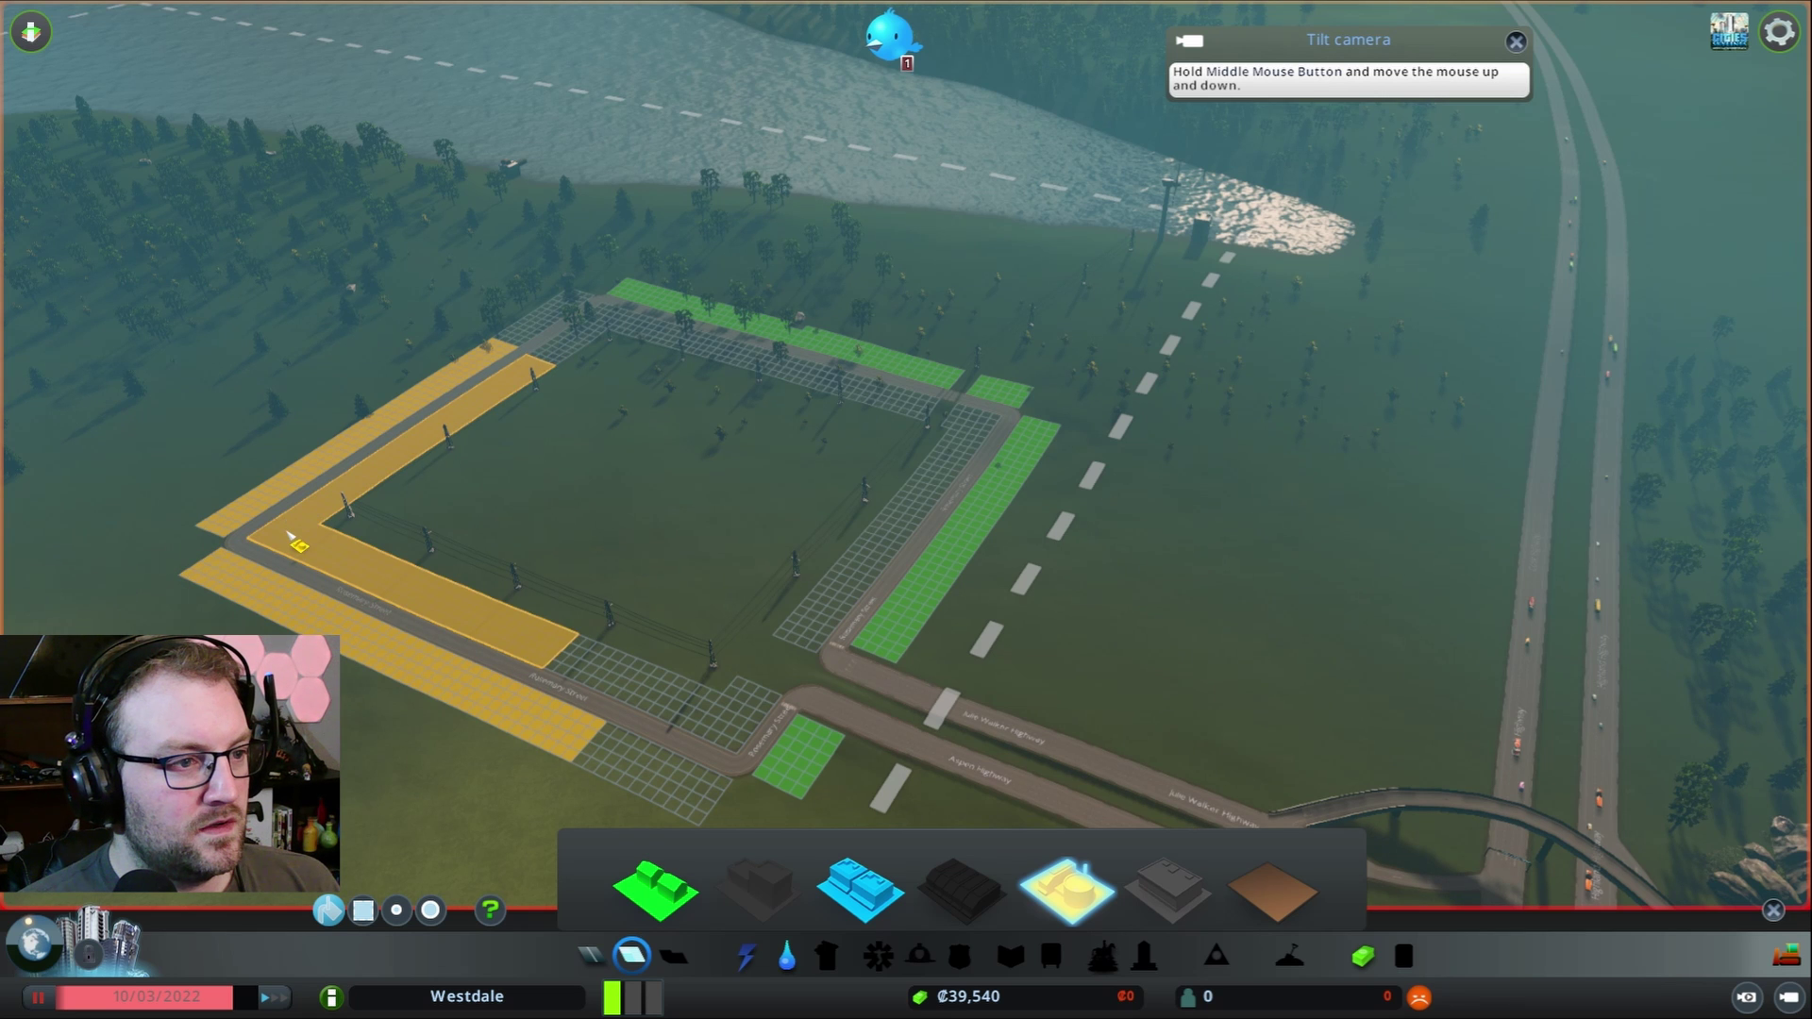
pyautogui.moveTo(666, 747); pyautogui.dragTo(666, 748)
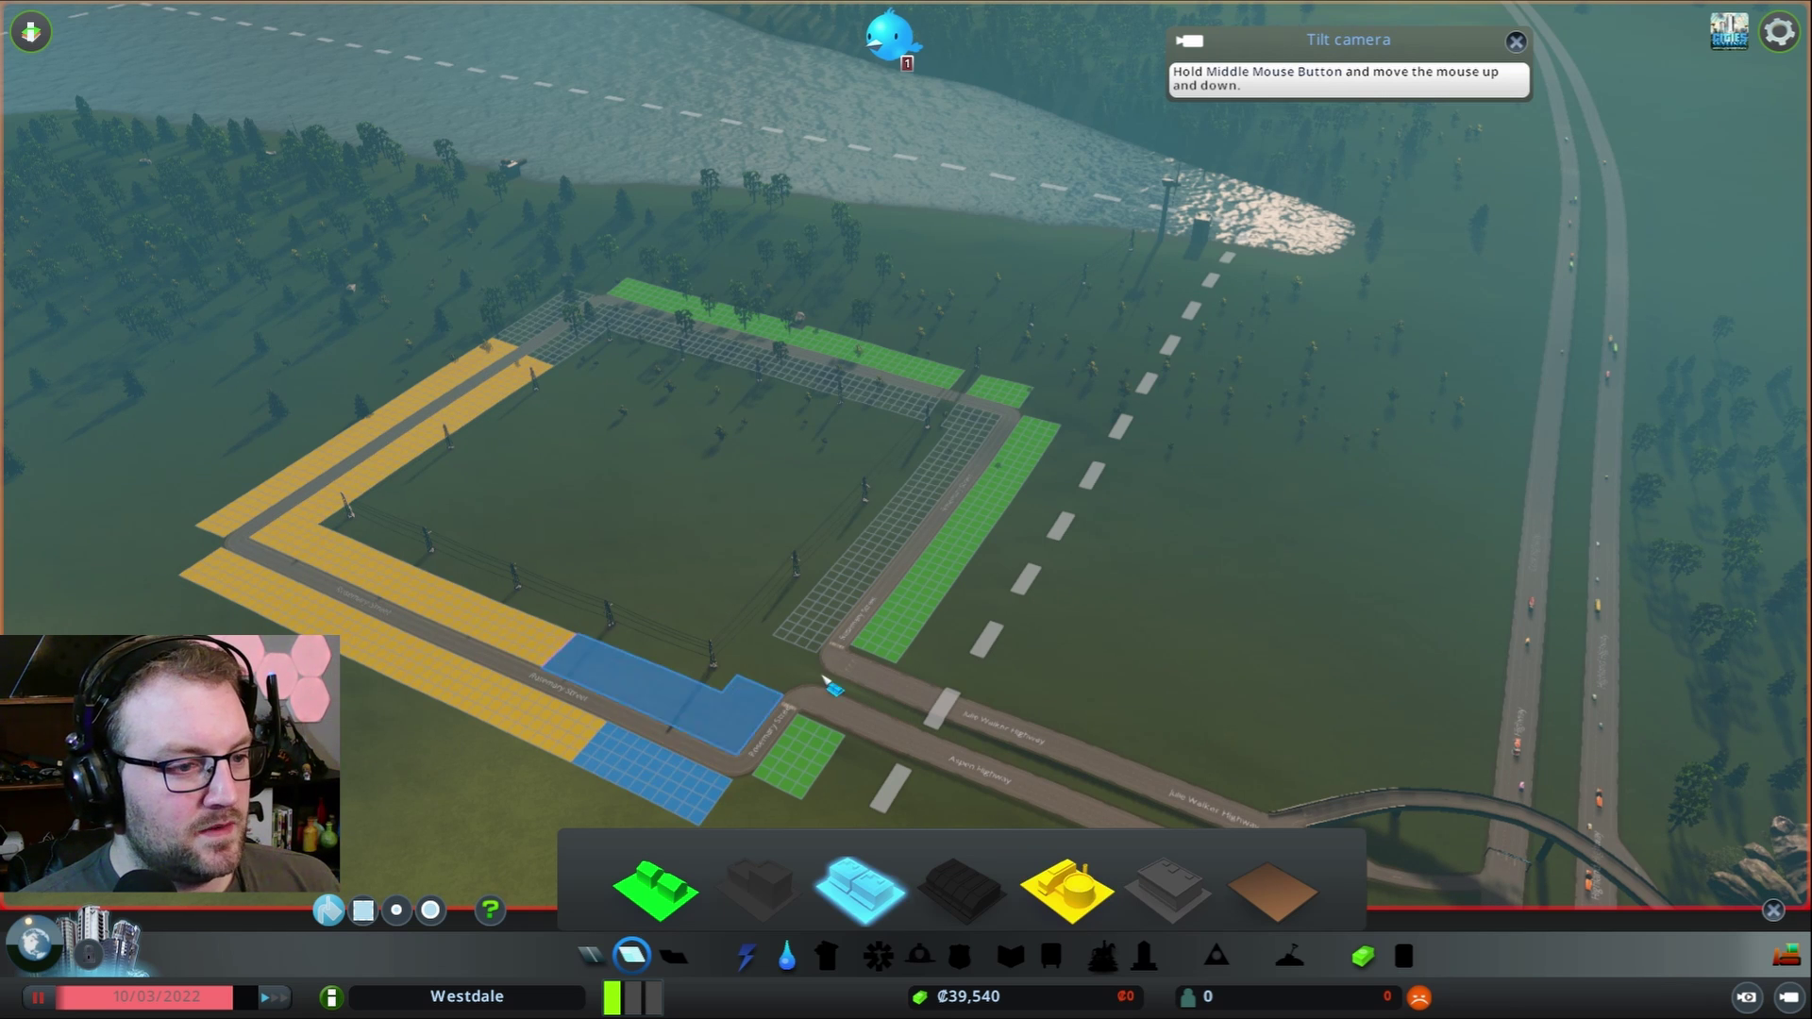
pyautogui.moveTo(829, 637); pyautogui.dragTo(881, 544)
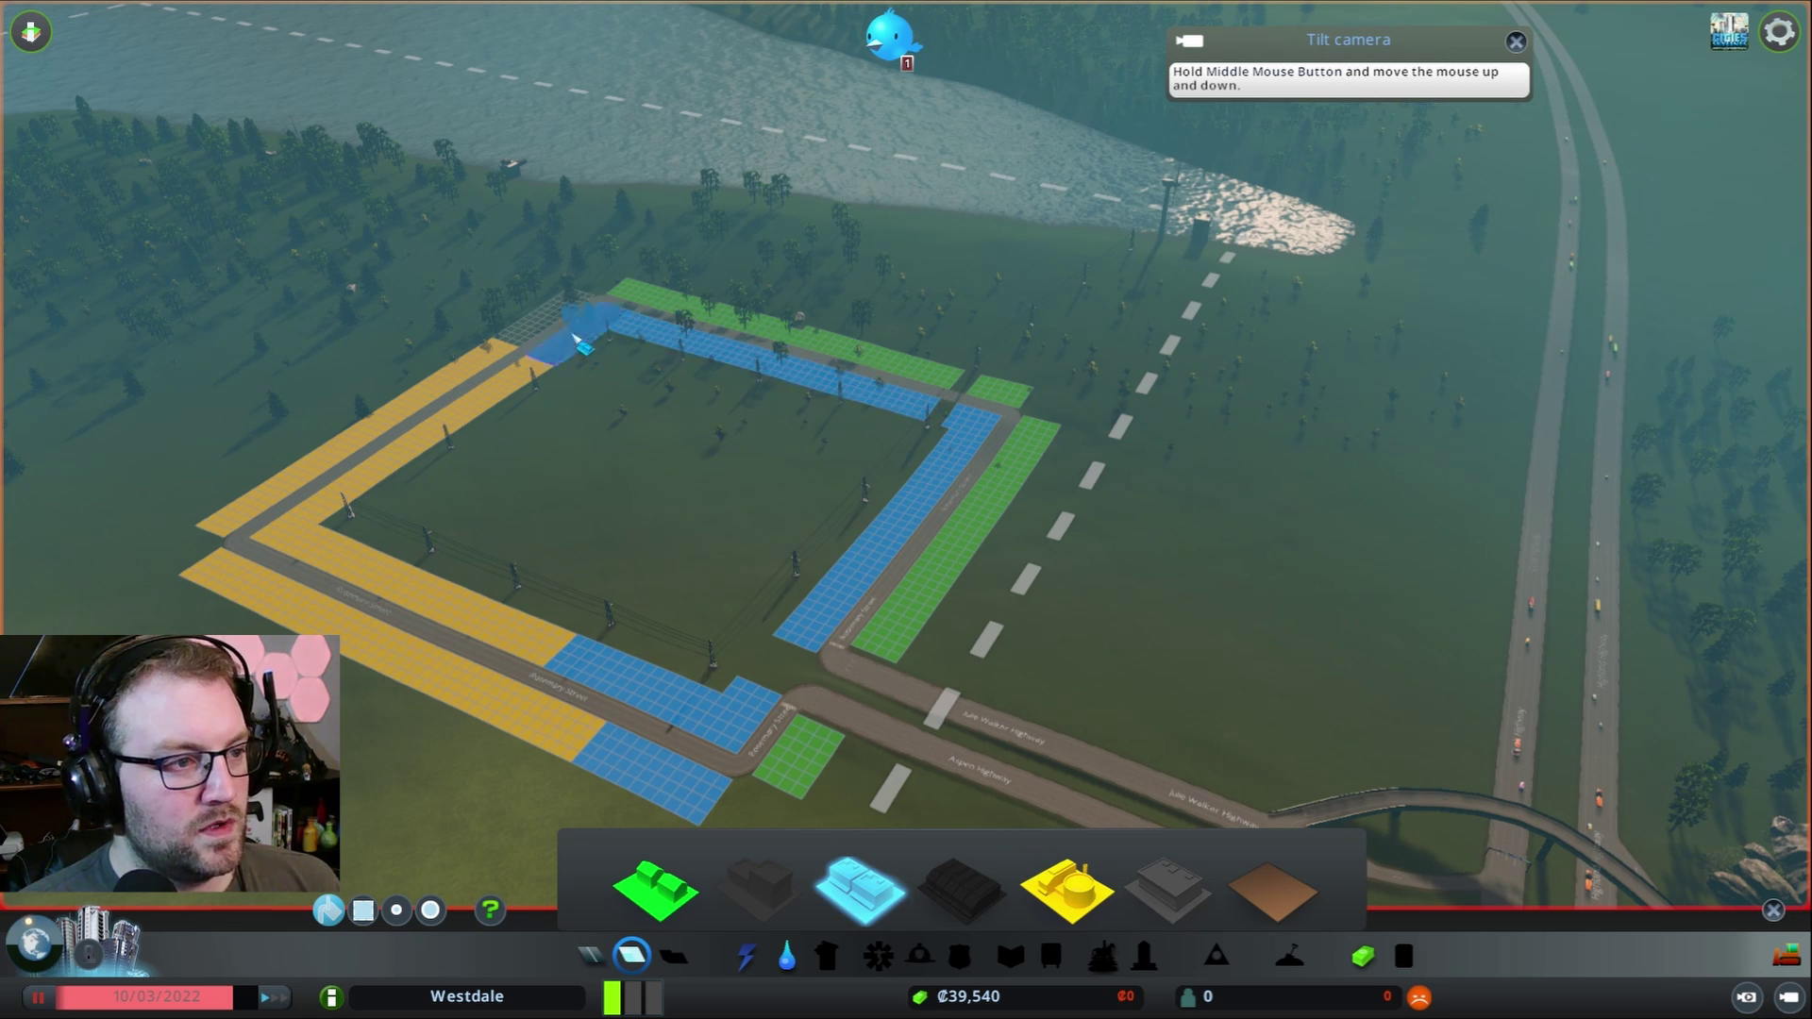
pyautogui.click(545, 314)
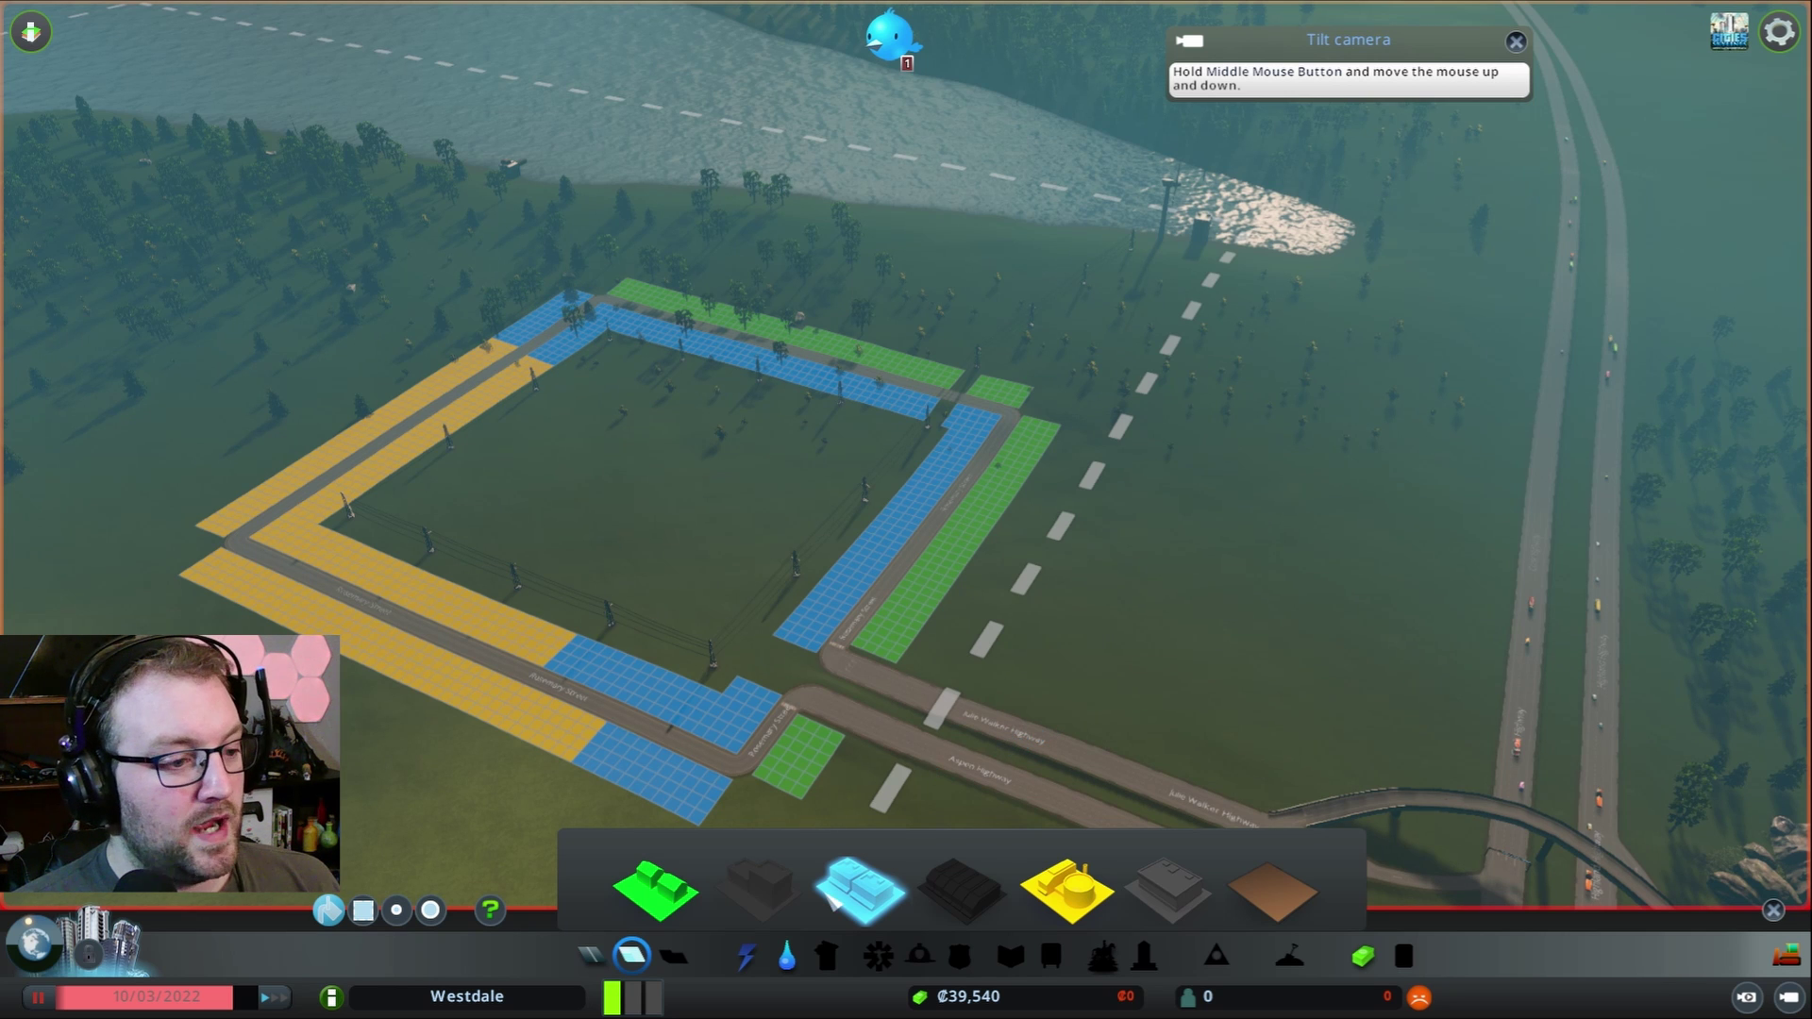
pyautogui.click(39, 996)
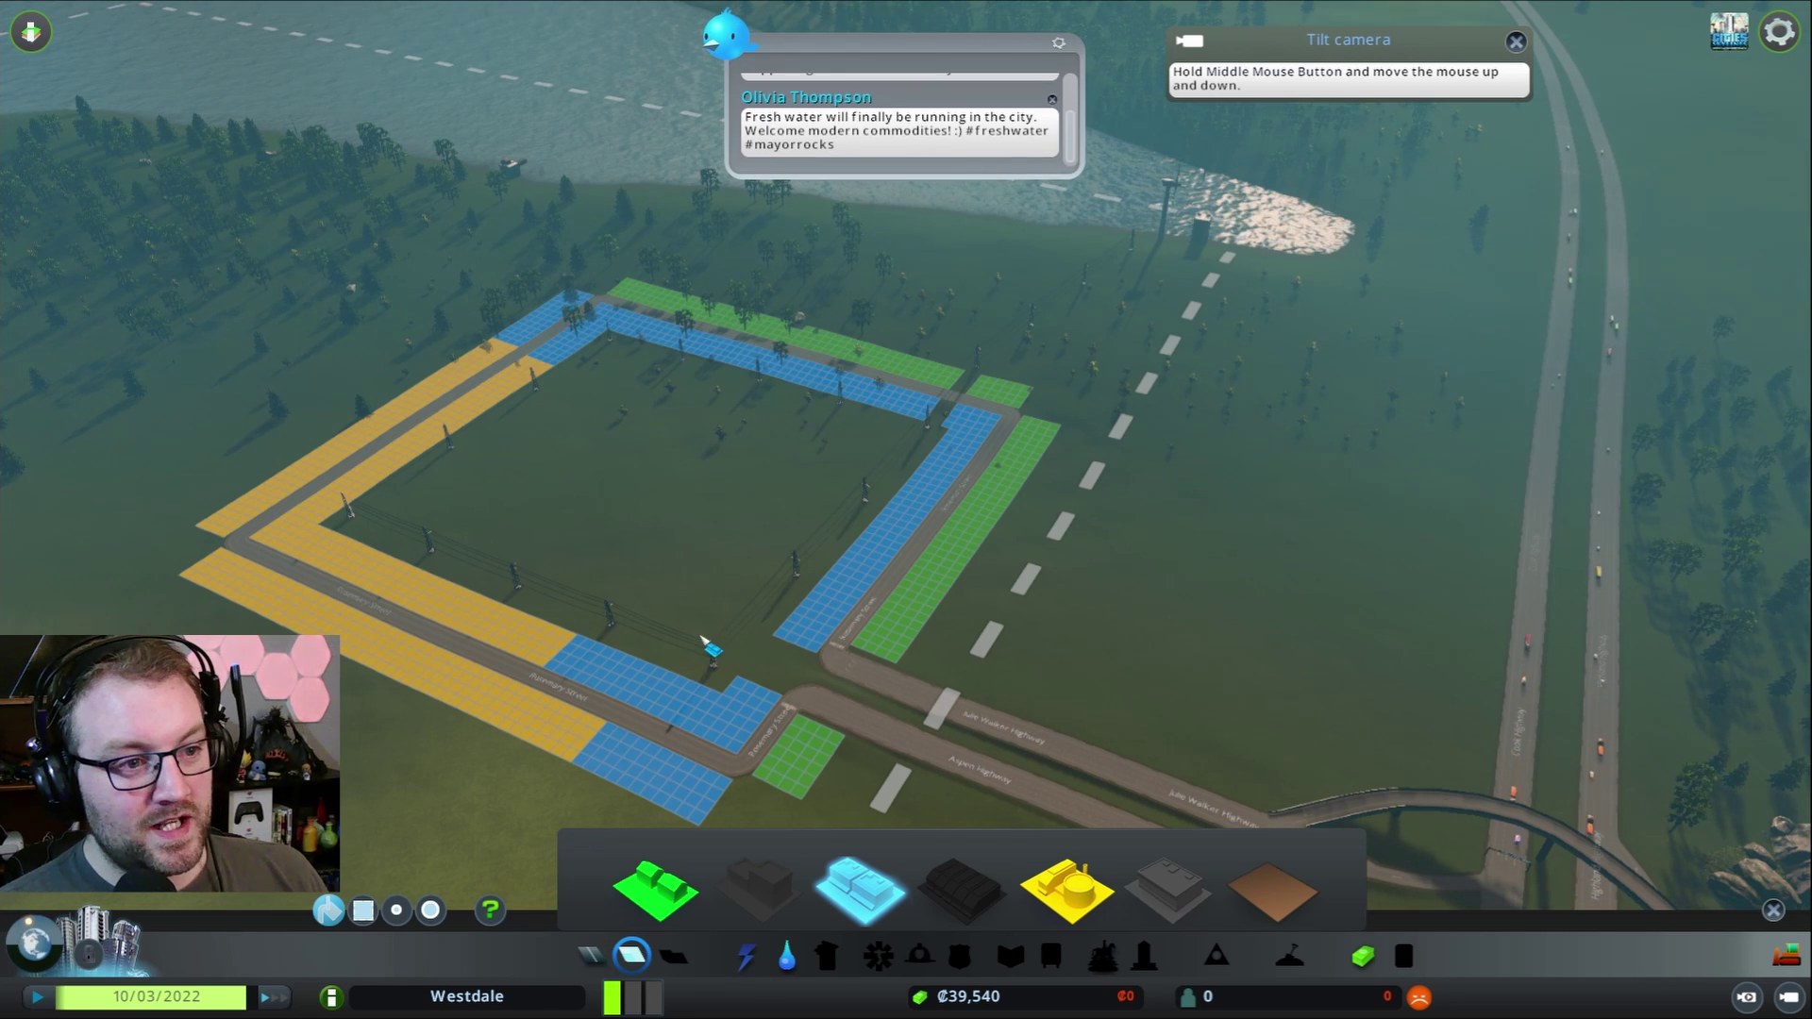
pyautogui.scroll(-1, 905, 539)
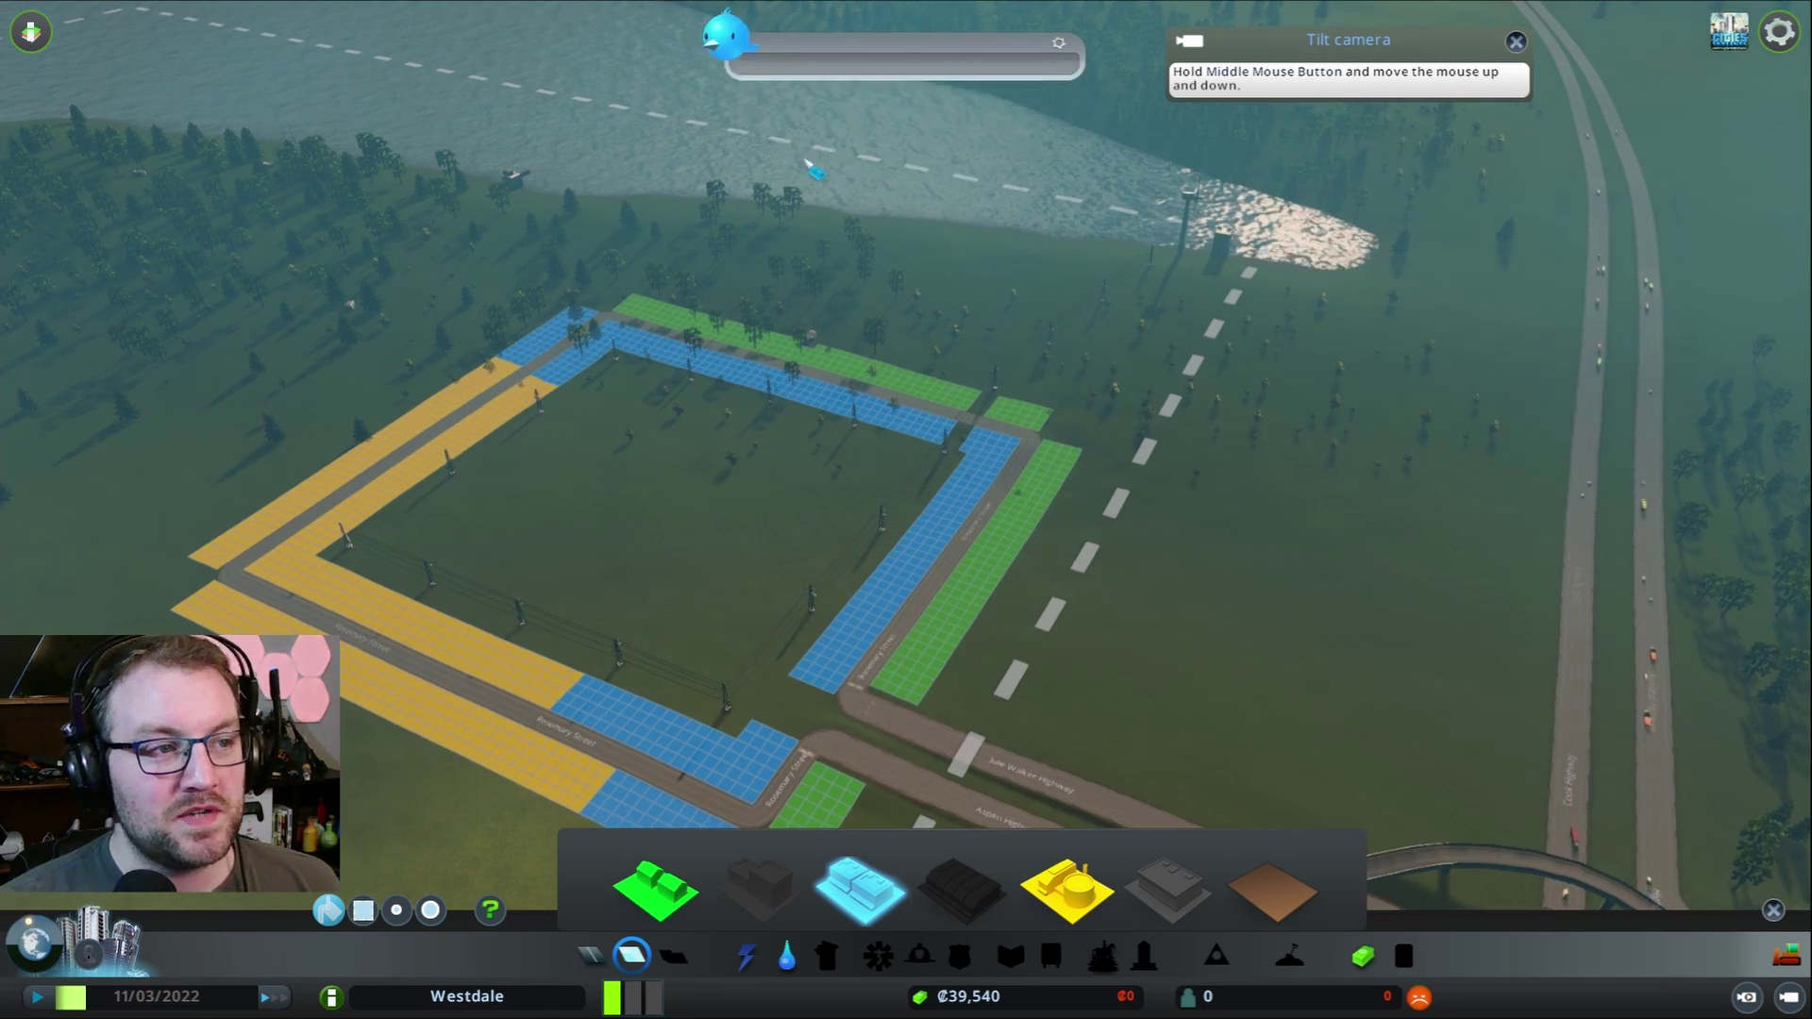
pyautogui.scroll(-2, 914, 474)
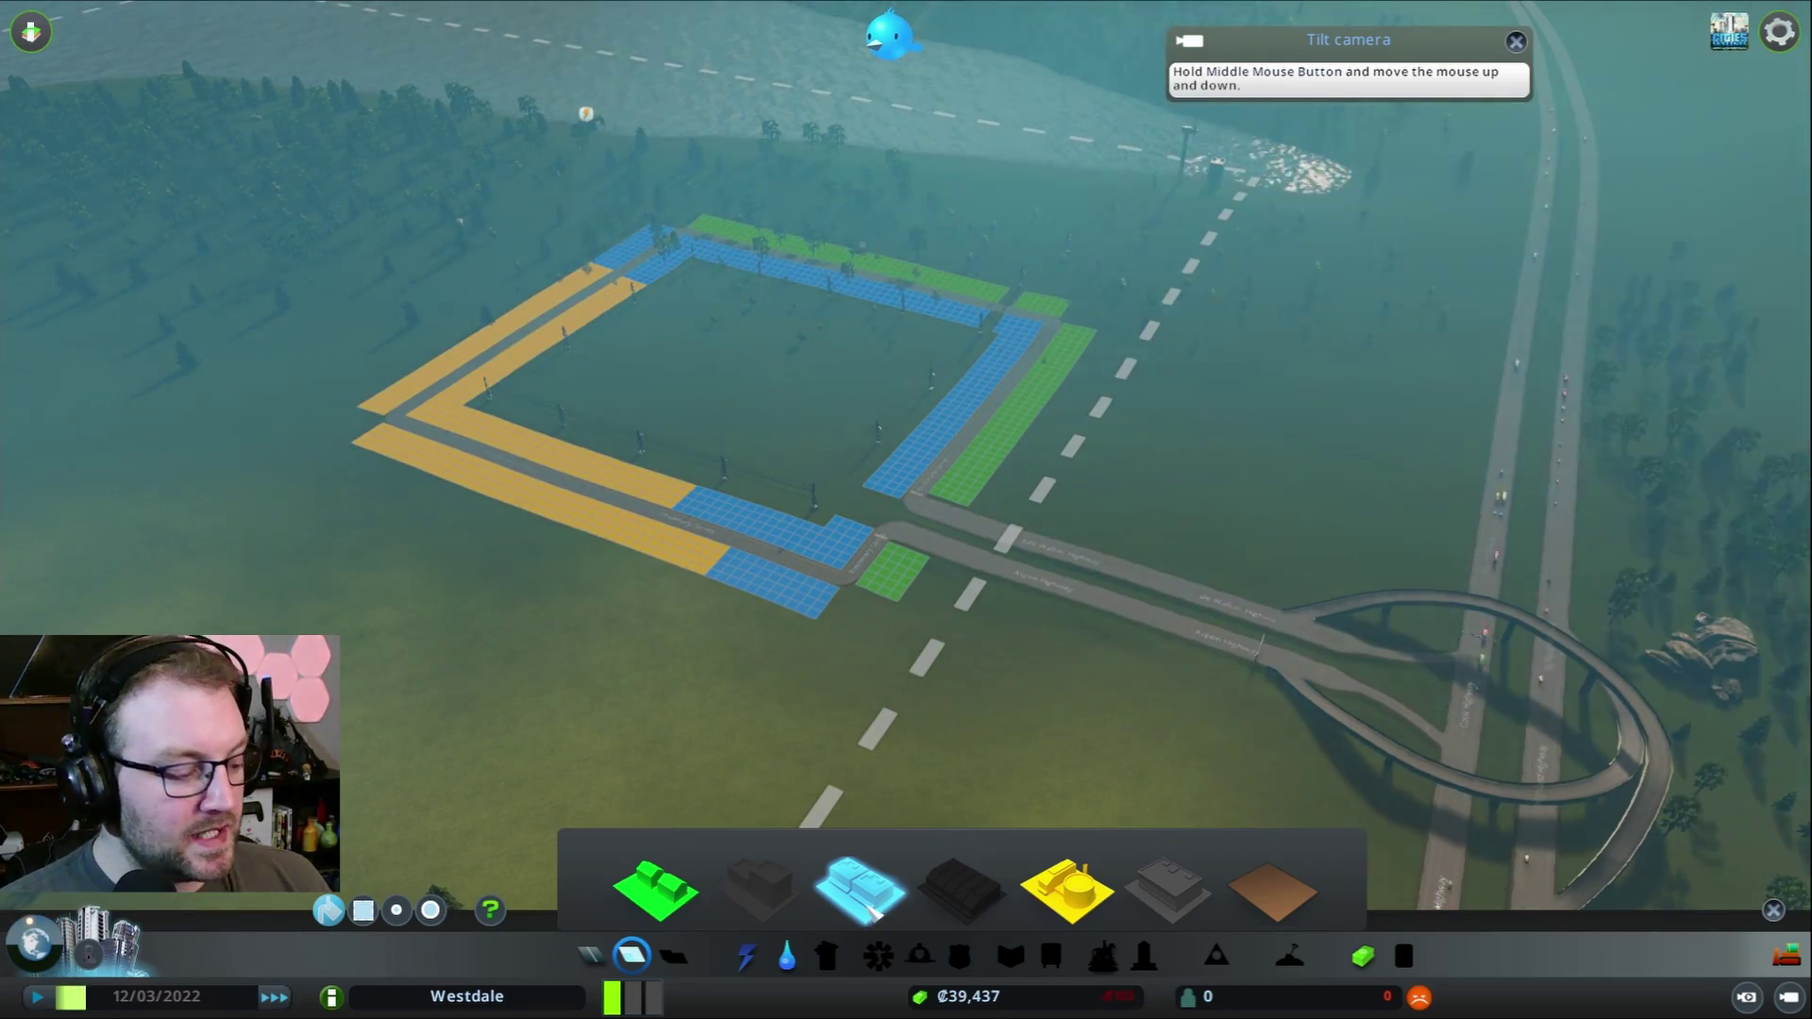
# - Close the zoning tools, swing the view around the corner, and dismiss the Chirper message
pyautogui.press('Escape')
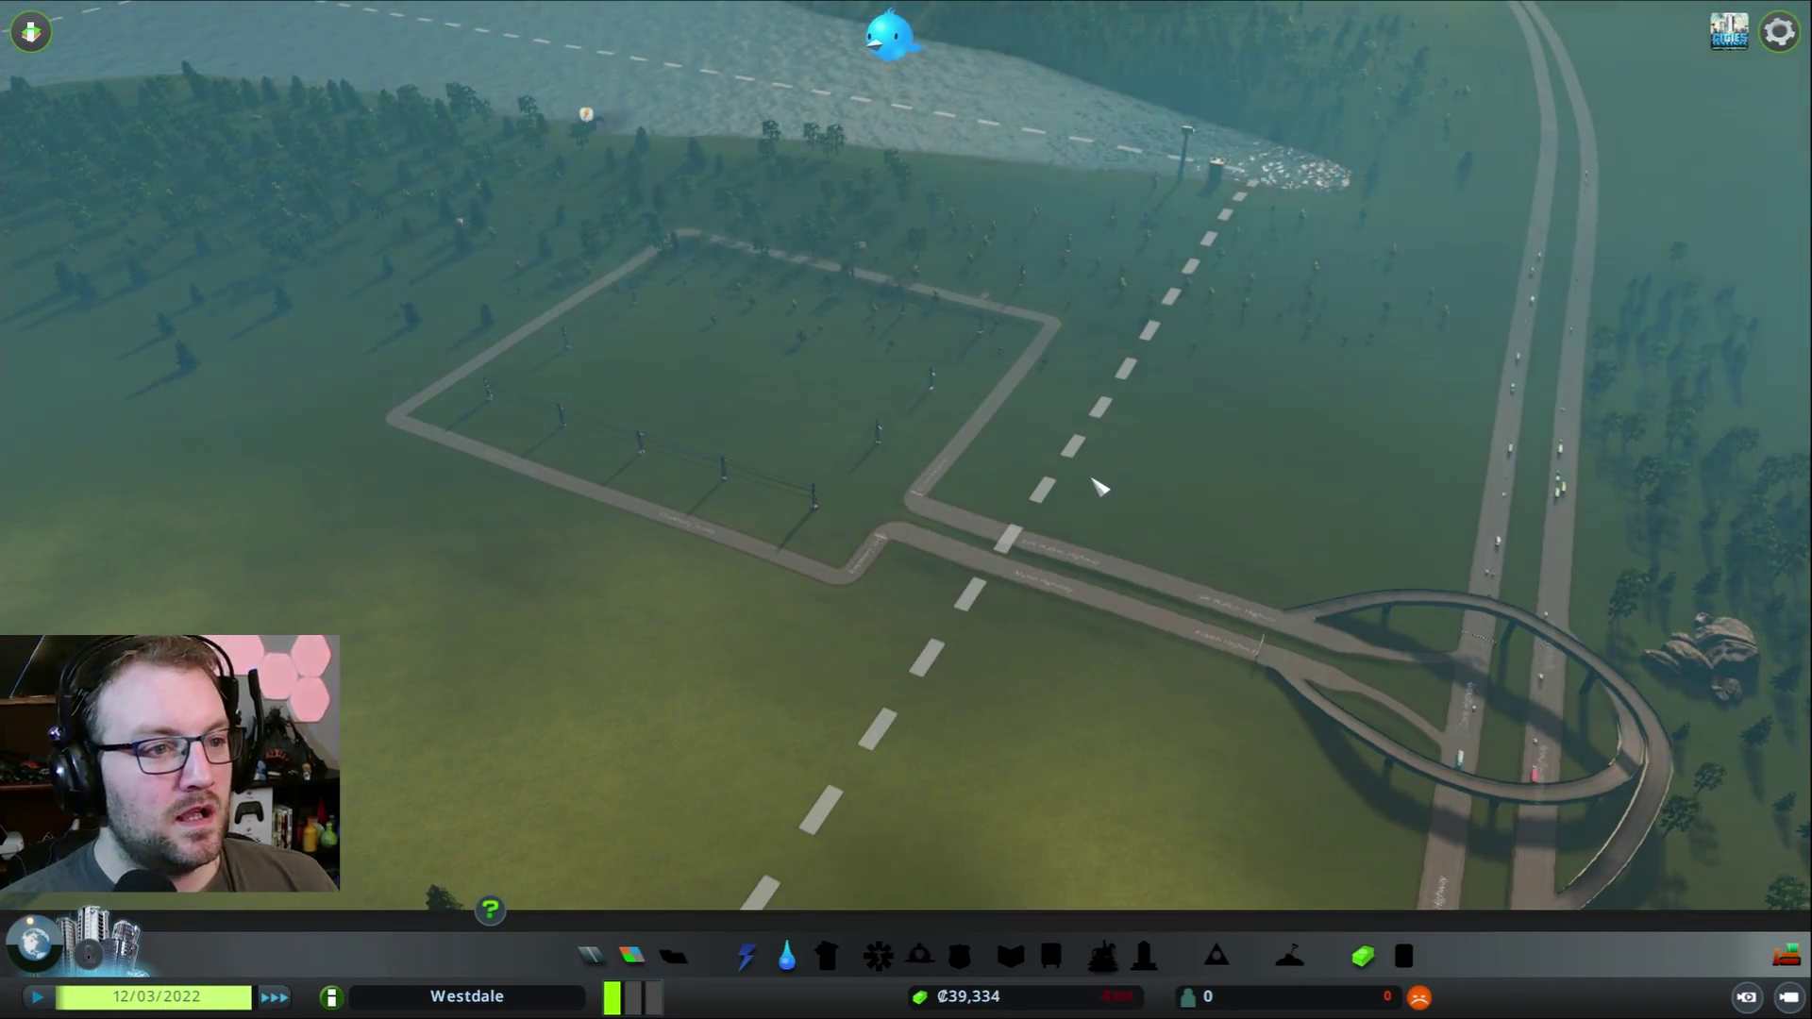
pyautogui.scroll(4, 1186, 613)
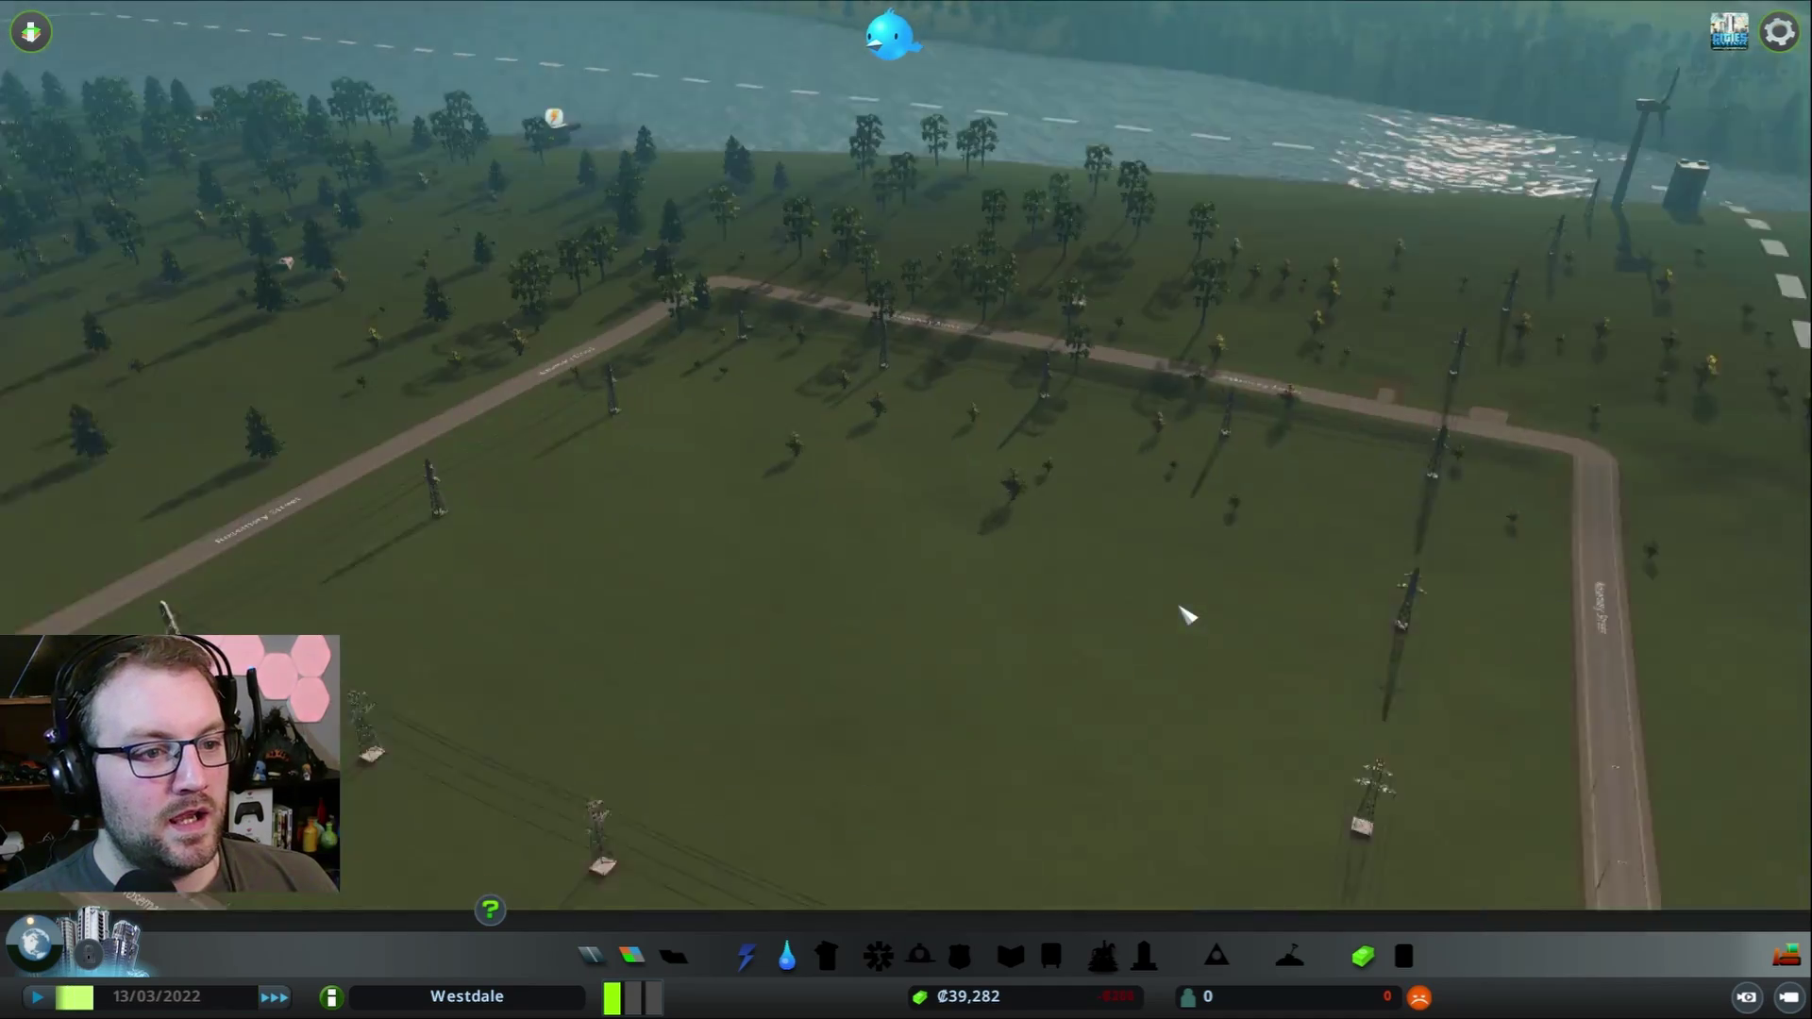
pyautogui.scroll(1, 1187, 612)
pyautogui.press('e')
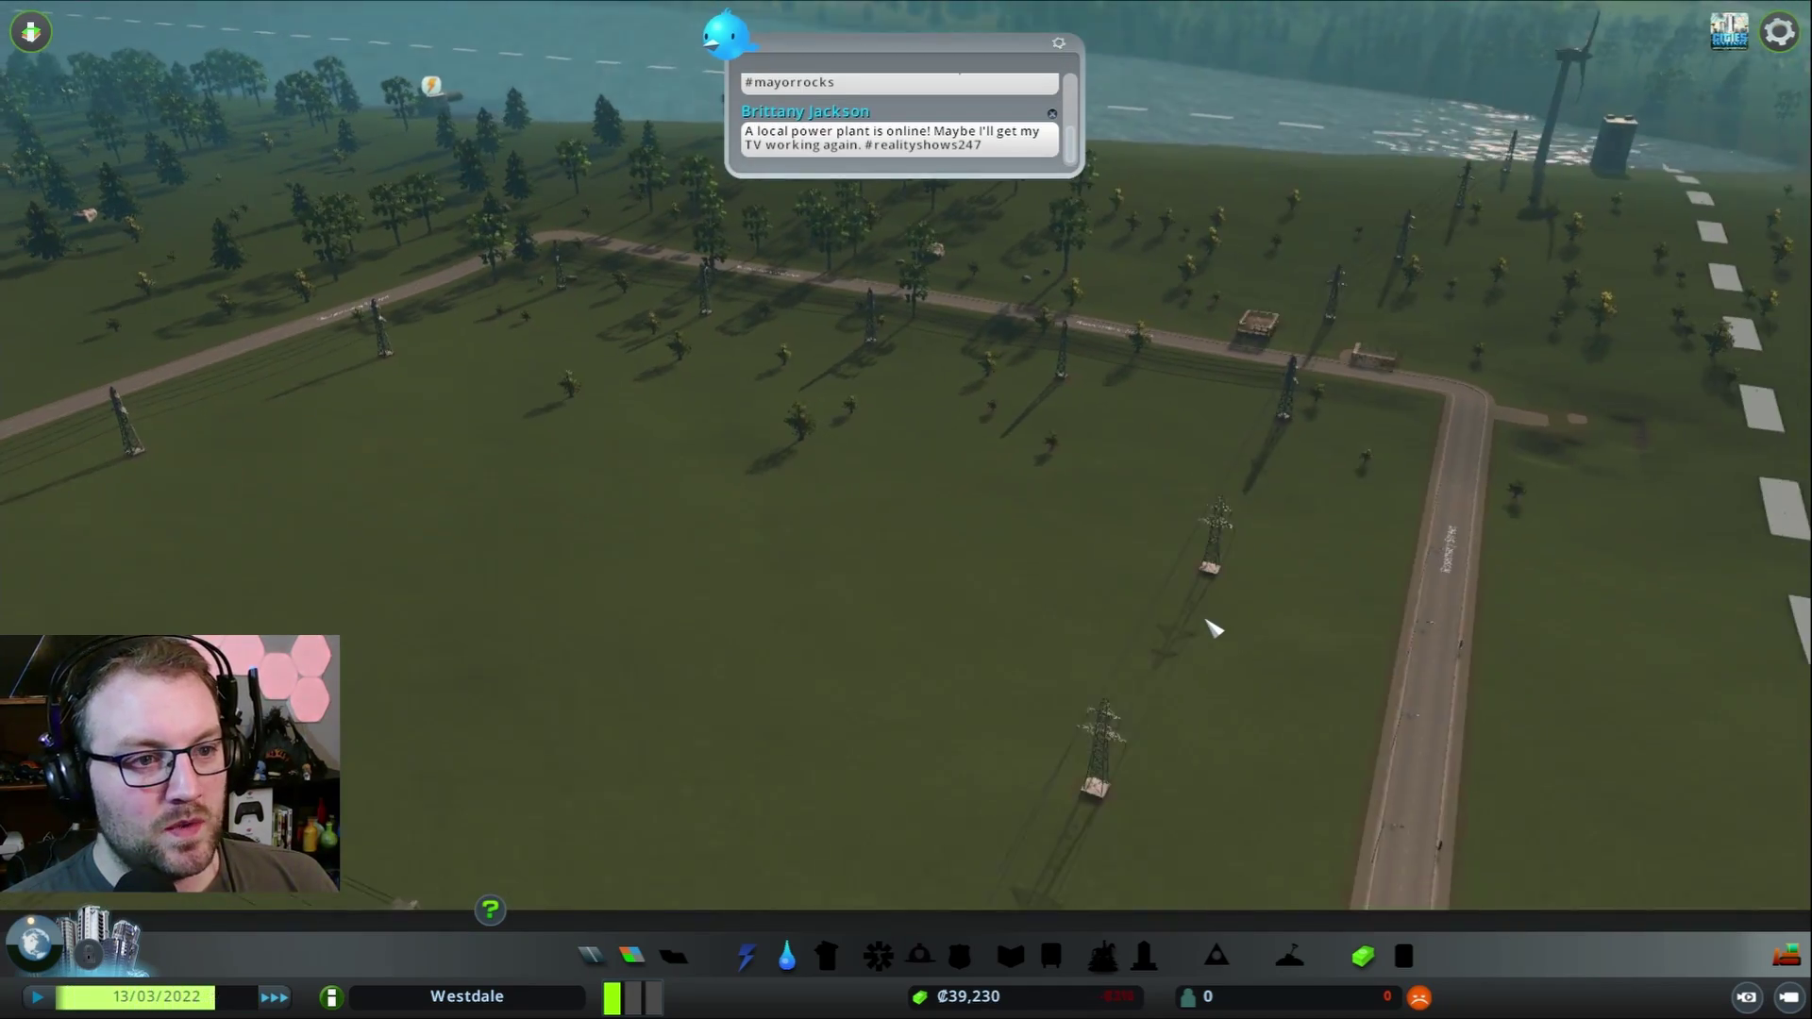
pyautogui.scroll(1, 1153, 654)
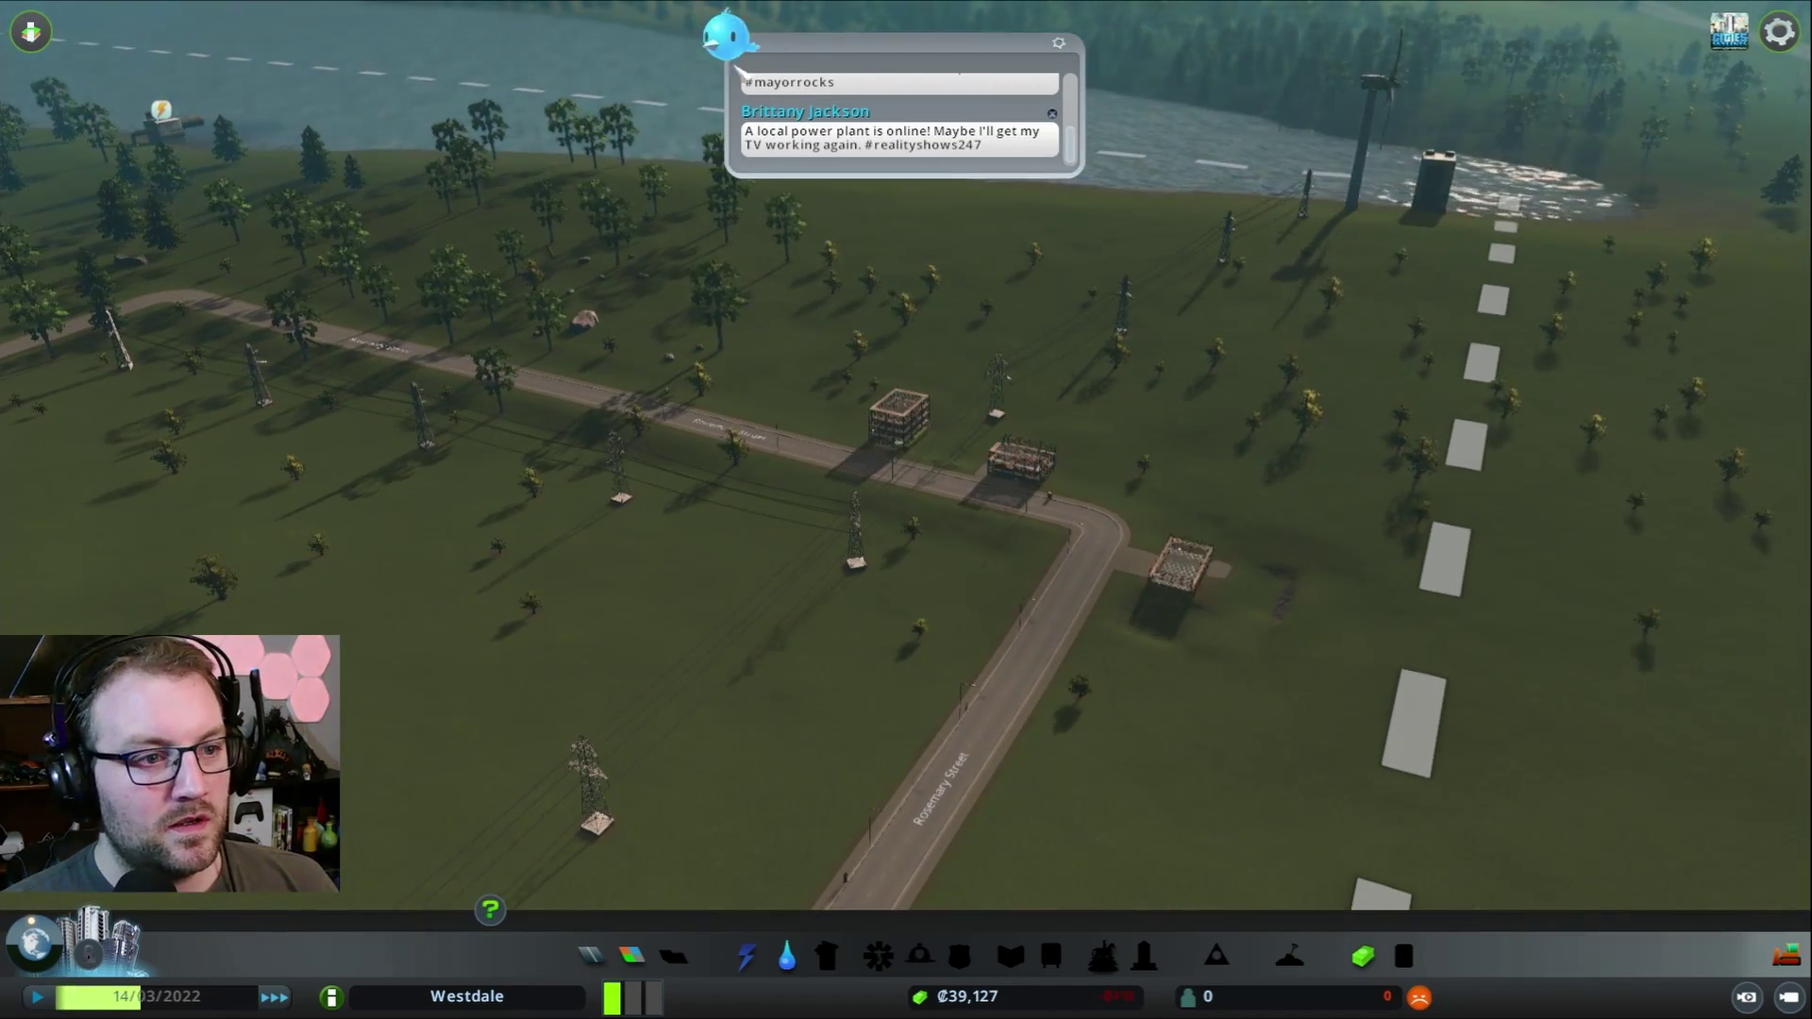
pyautogui.click(728, 39)
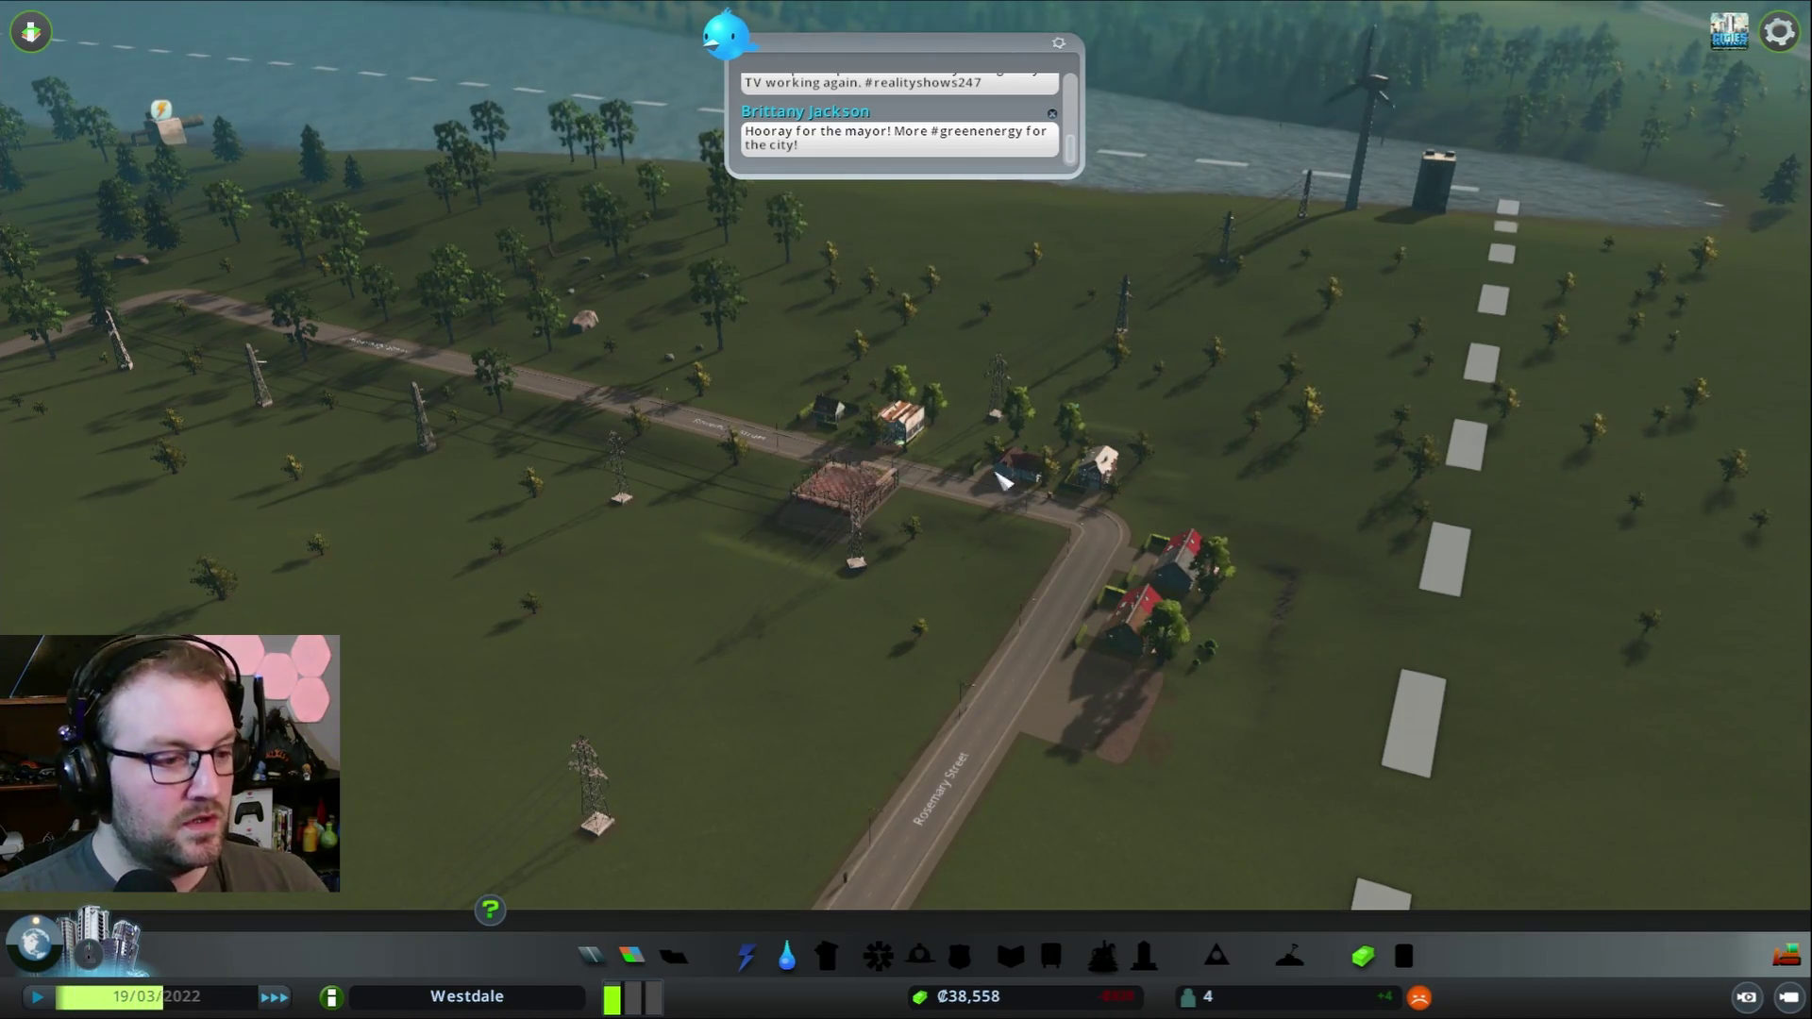
# - Place a second wind turbine beside the lake and close the electricity tools
pyautogui.click(745, 957)
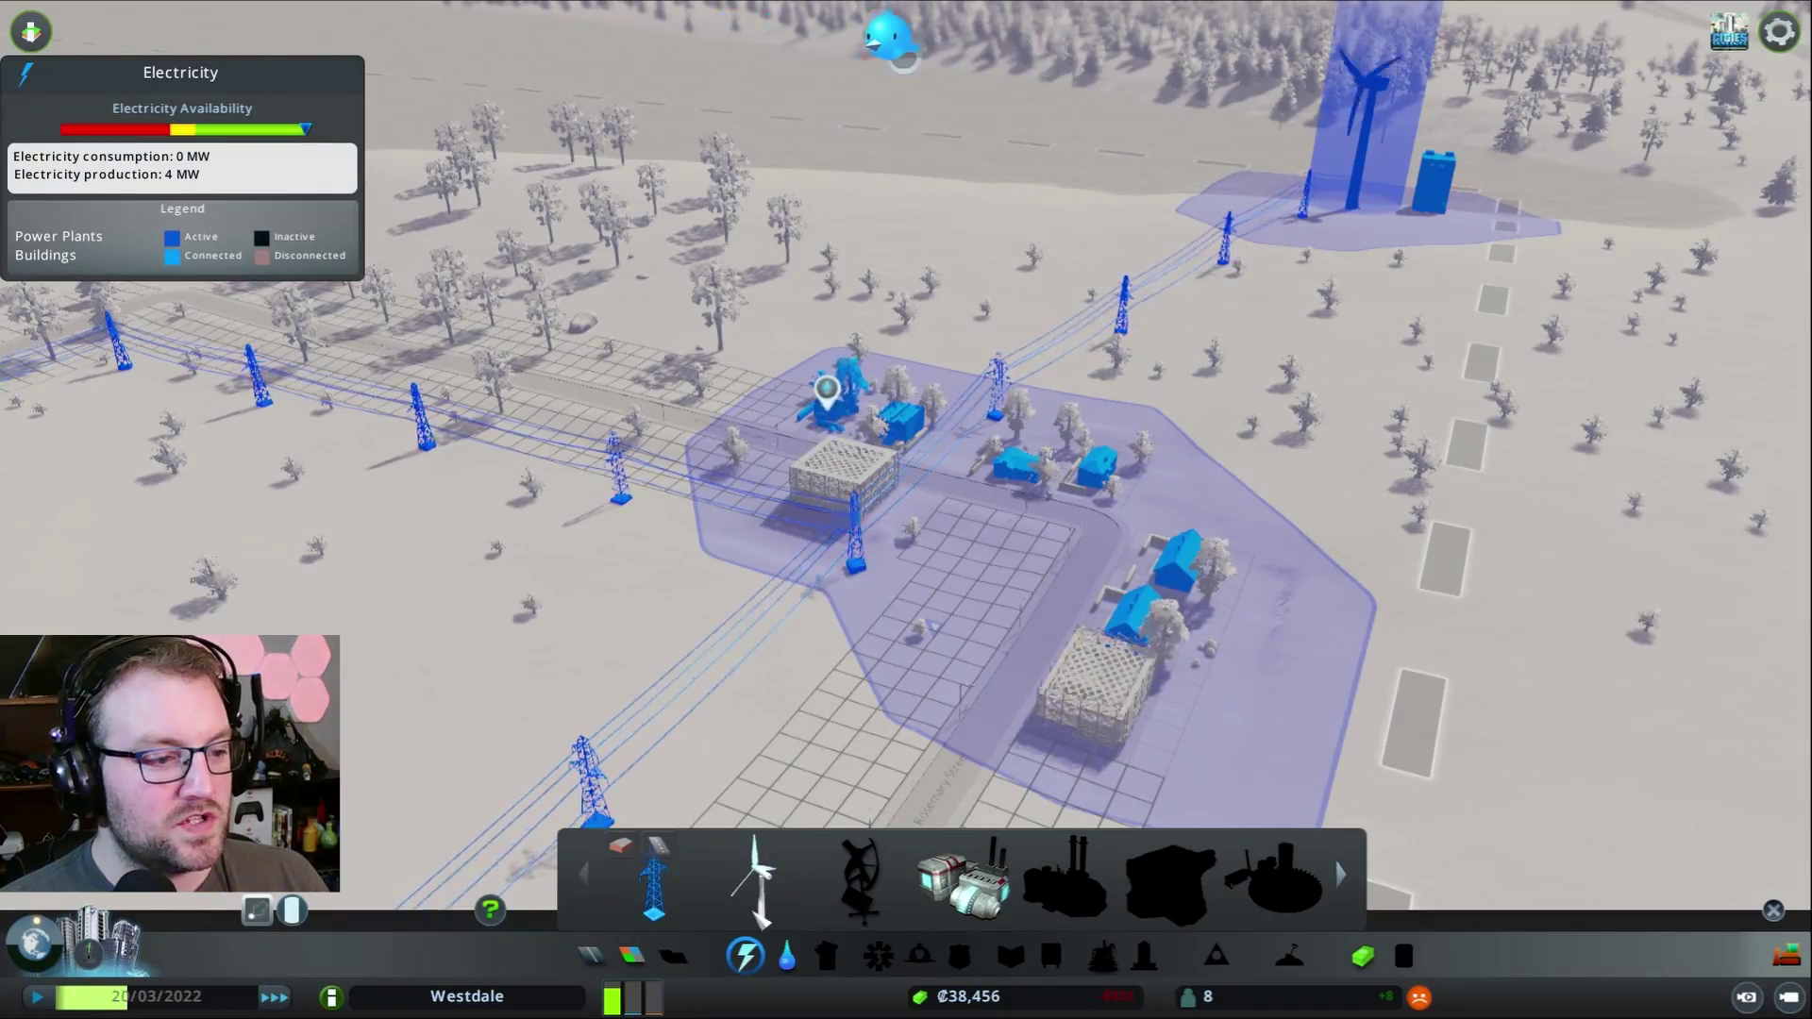
pyautogui.press('w')
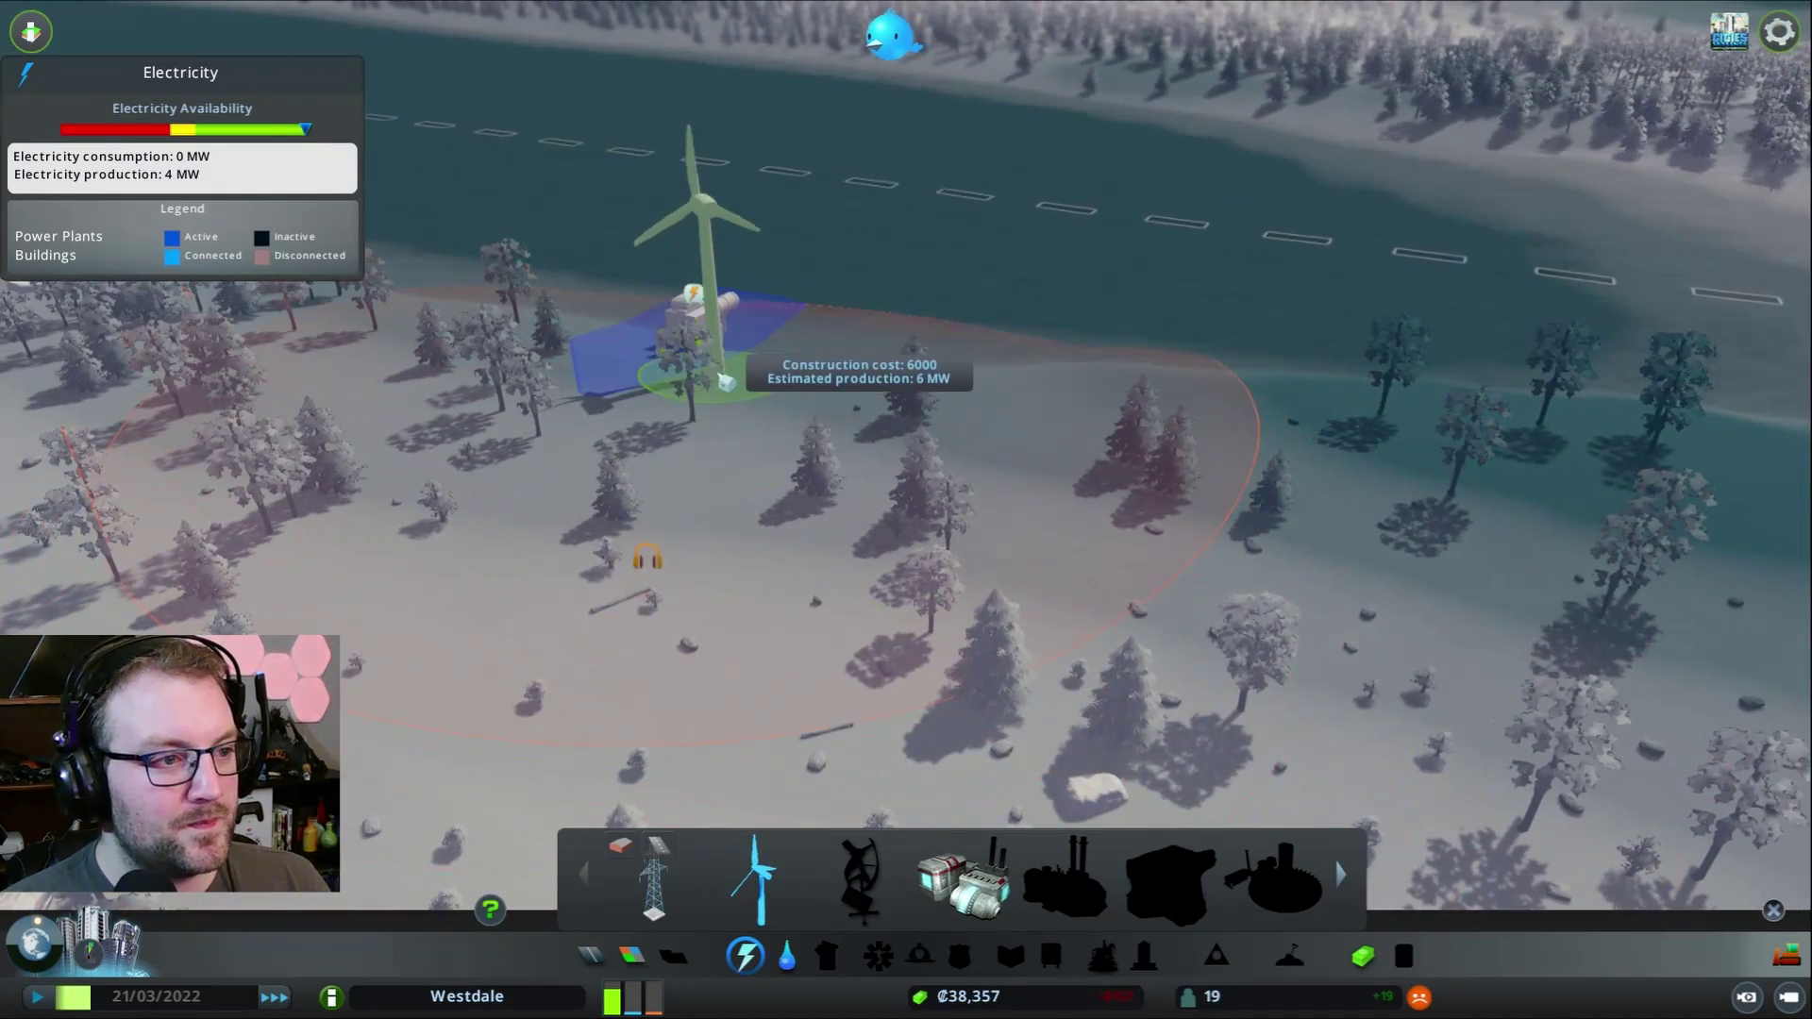
pyautogui.click(720, 400)
pyautogui.scroll(-5, 720, 400)
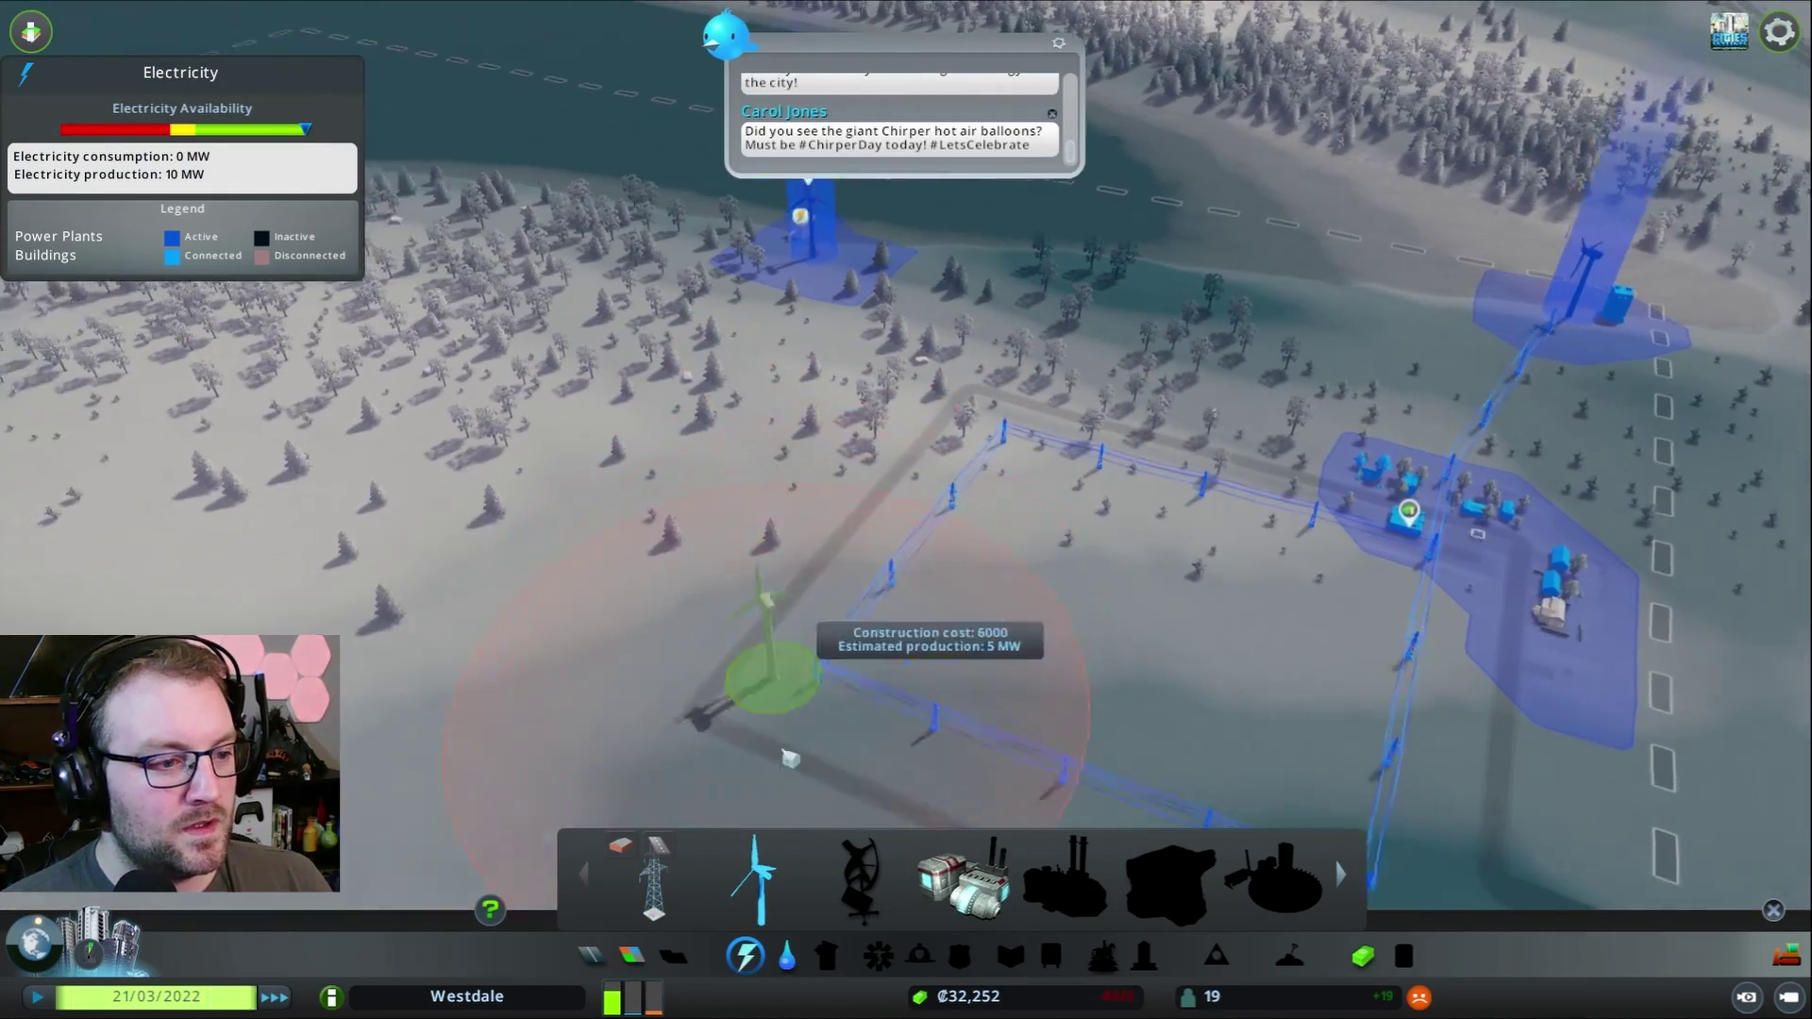
pyautogui.scroll(-2, 759, 917)
pyautogui.click(814, 894)
pyautogui.scroll(3, 991, 566)
pyautogui.press('Escape')
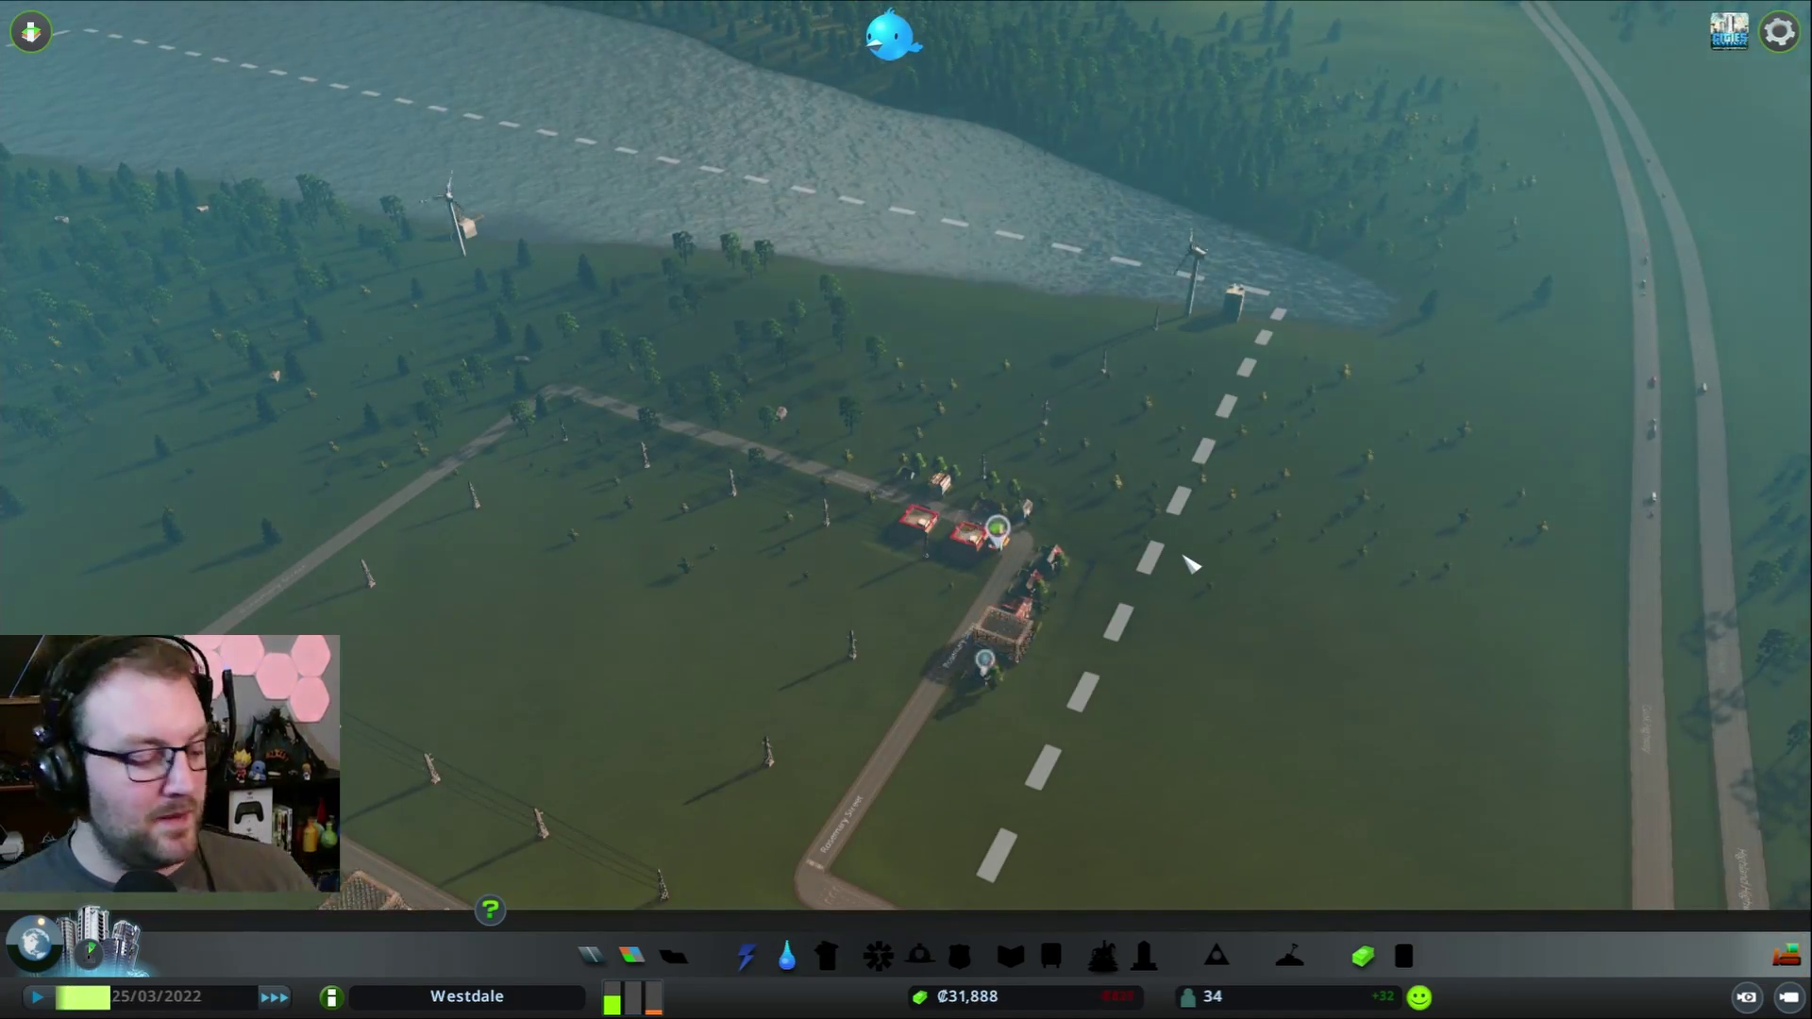
# - Show the water and sewage overlay and pan along the serviced street
pyautogui.click(786, 957)
pyautogui.scroll(5, 1133, 566)
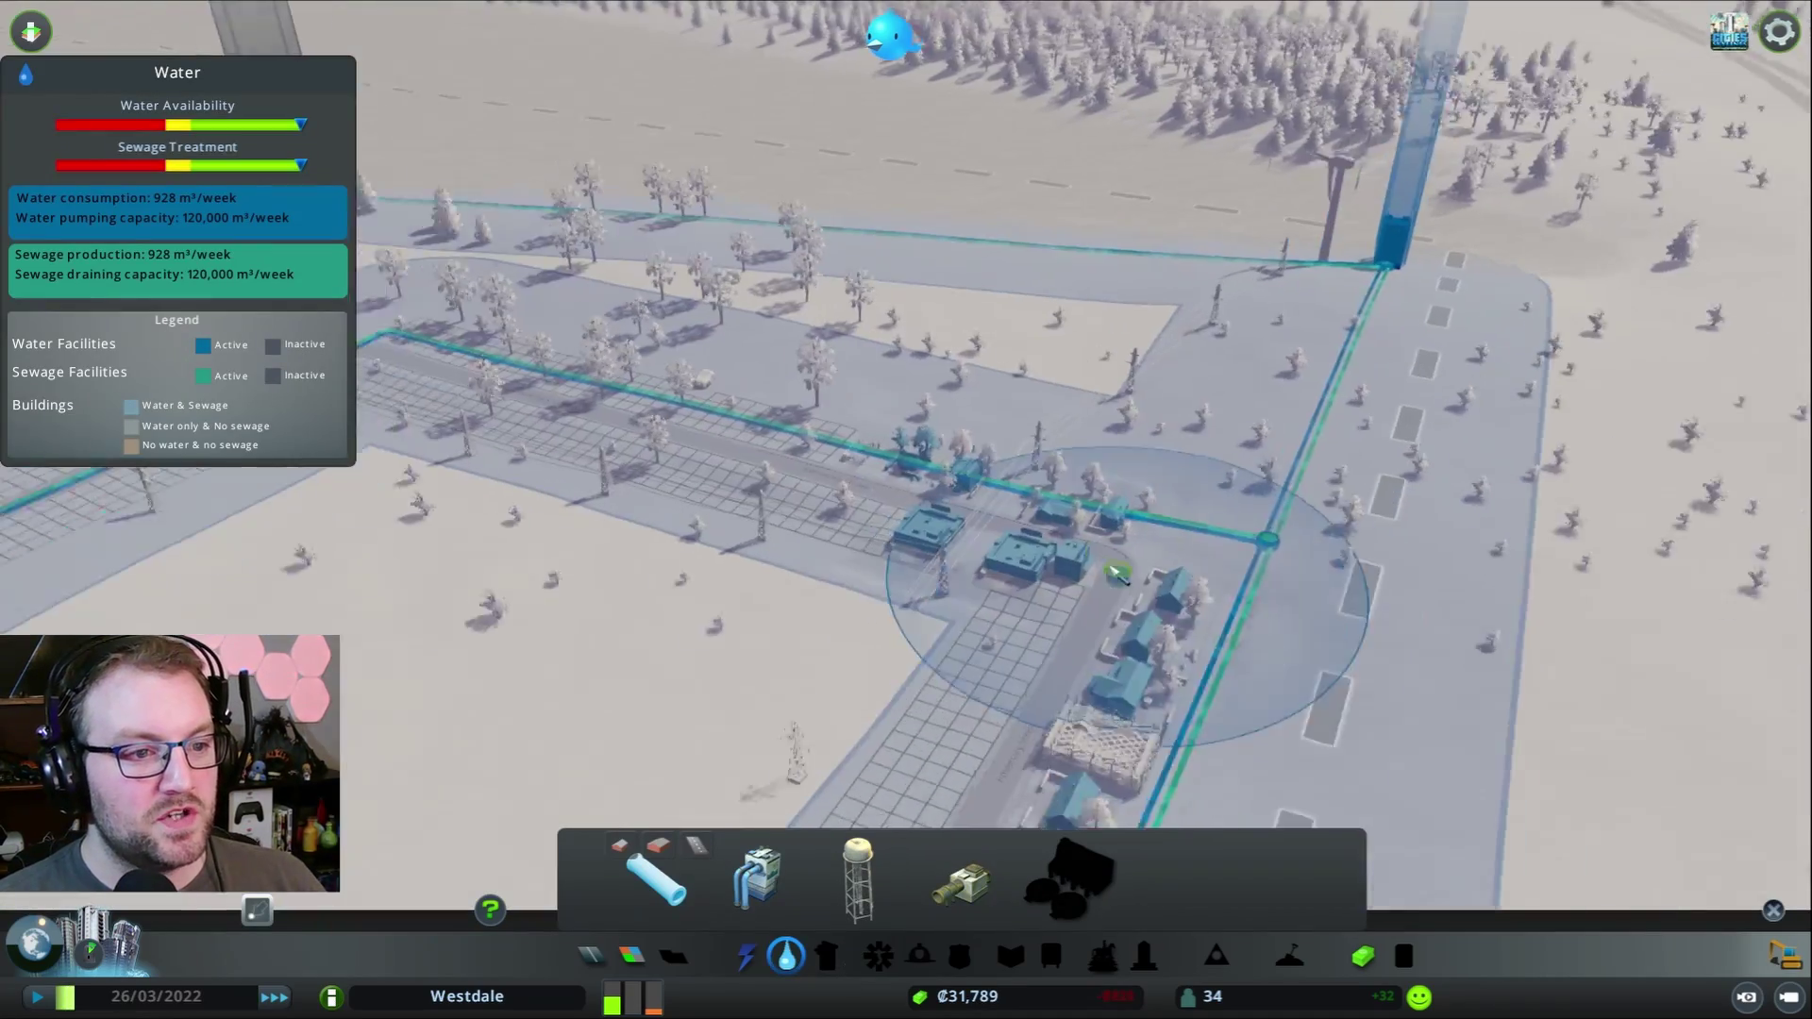
pyautogui.moveTo(1521, 631)
pyautogui.mouseDown()
pyautogui.moveTo(1217, 754)
pyautogui.moveTo(1273, 743)
pyautogui.mouseUp()
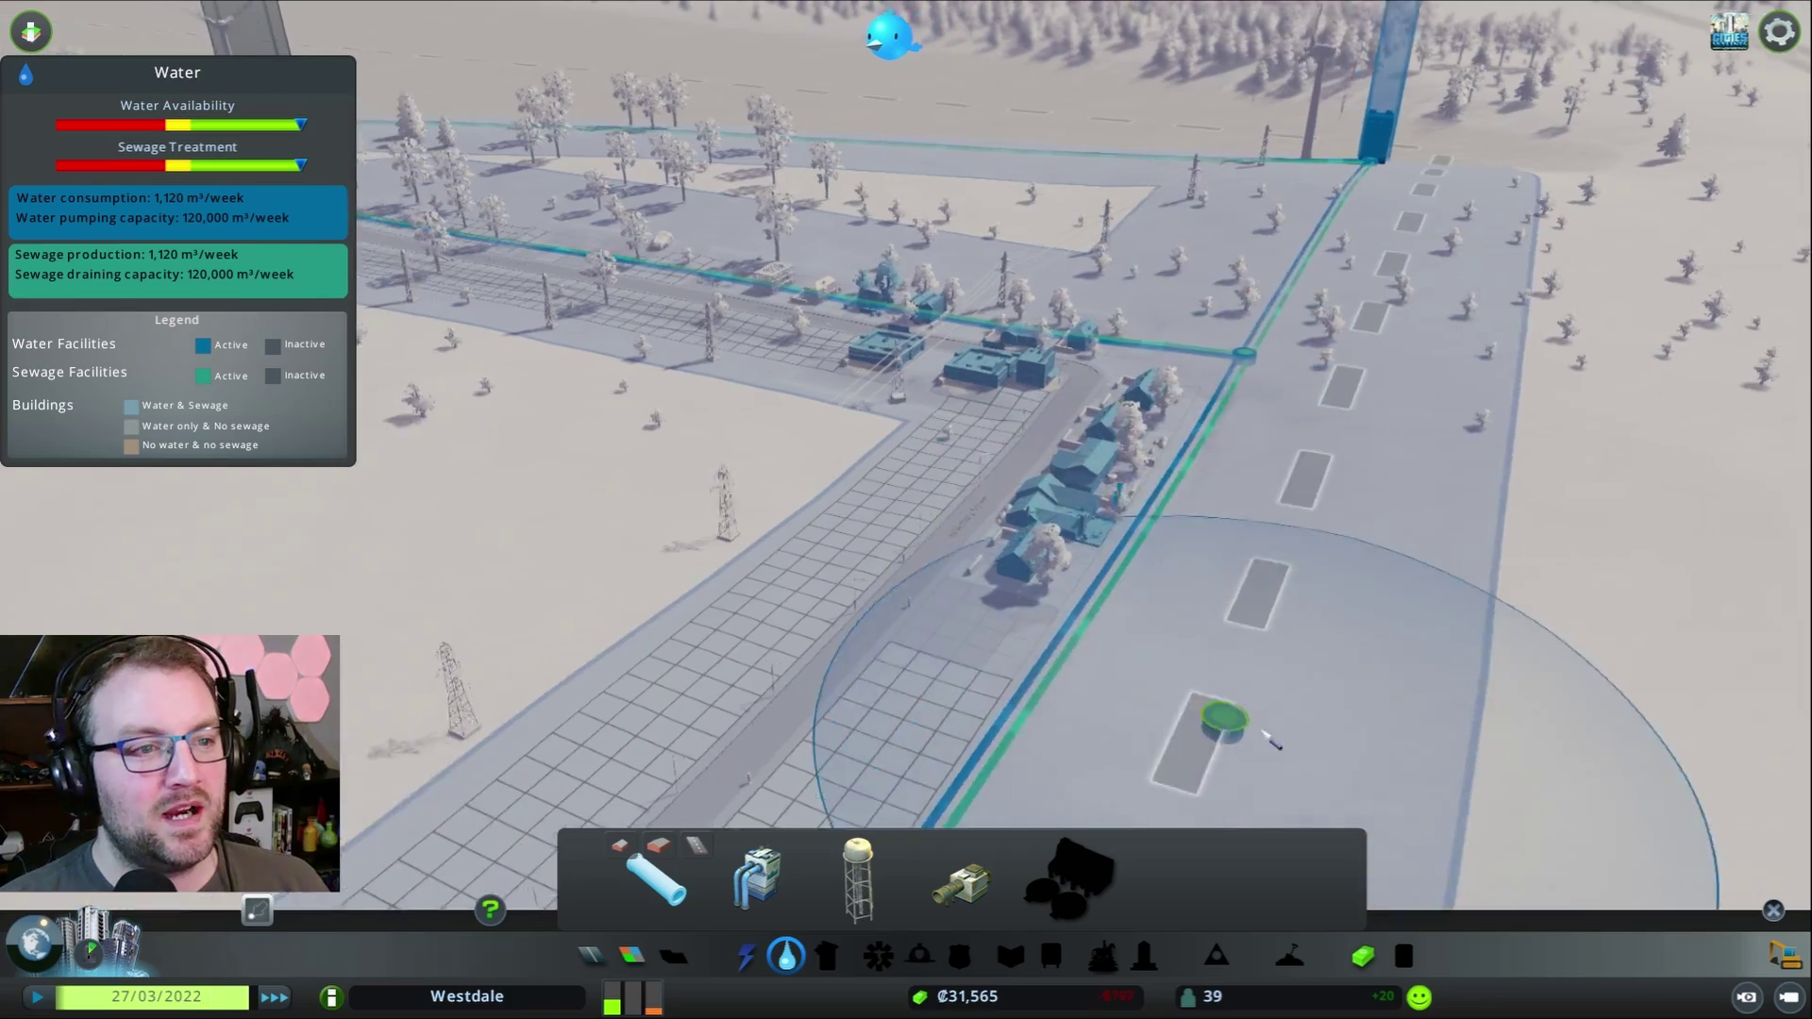
pyautogui.scroll(-3, 1274, 743)
pyautogui.scroll(-2, 1070, 696)
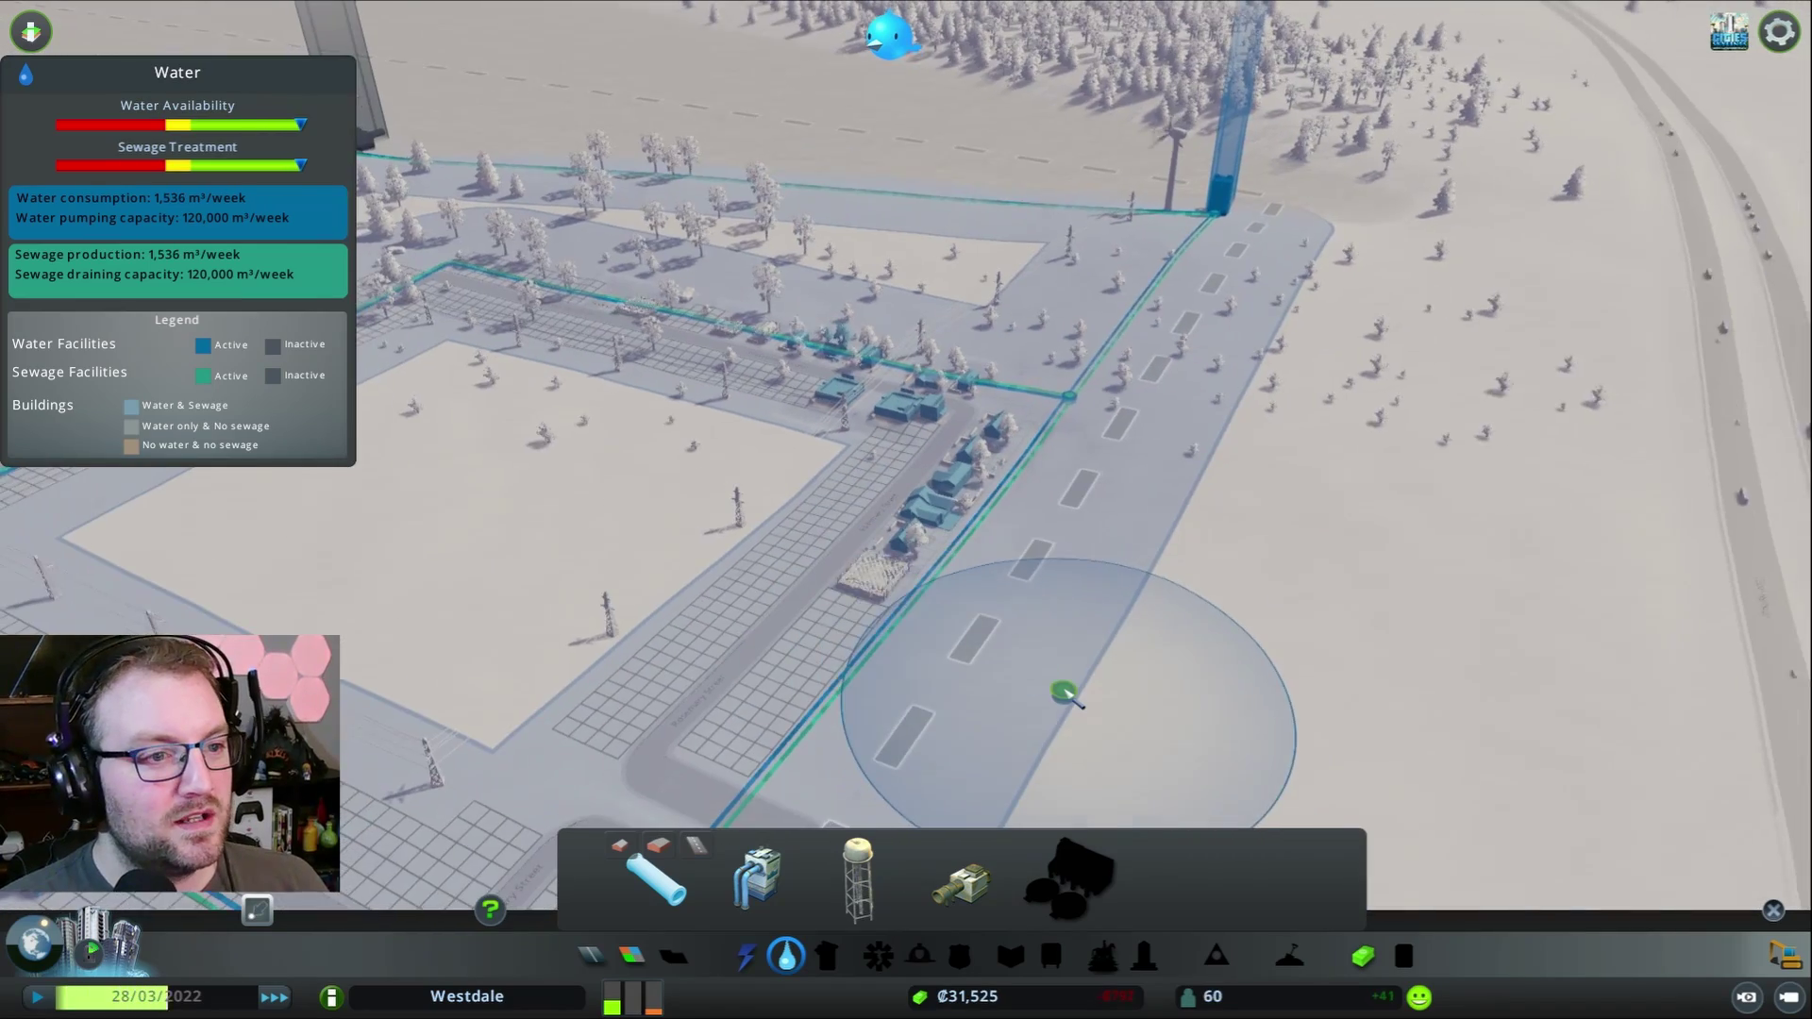
pyautogui.scroll(-2, 1069, 697)
pyautogui.scroll(-2, 1069, 696)
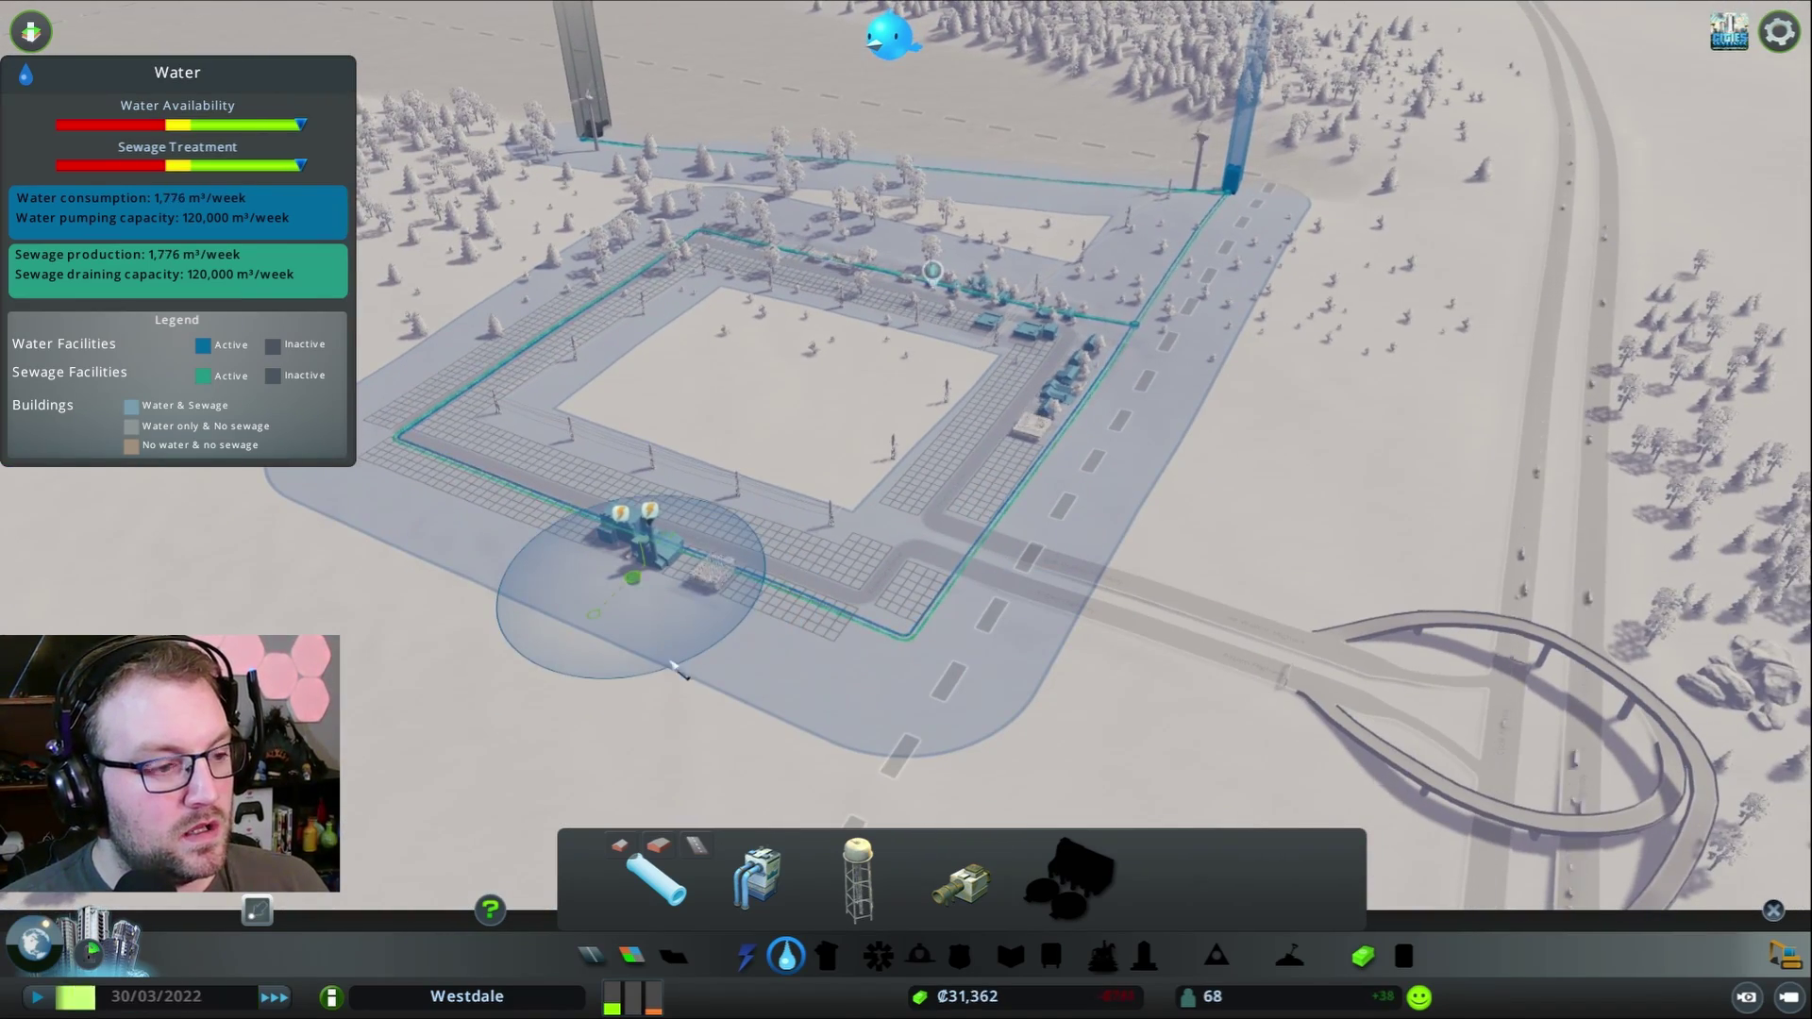
# - Lay a power line segment out from the southwest industrial block, then exit the tool
pyautogui.click(747, 957)
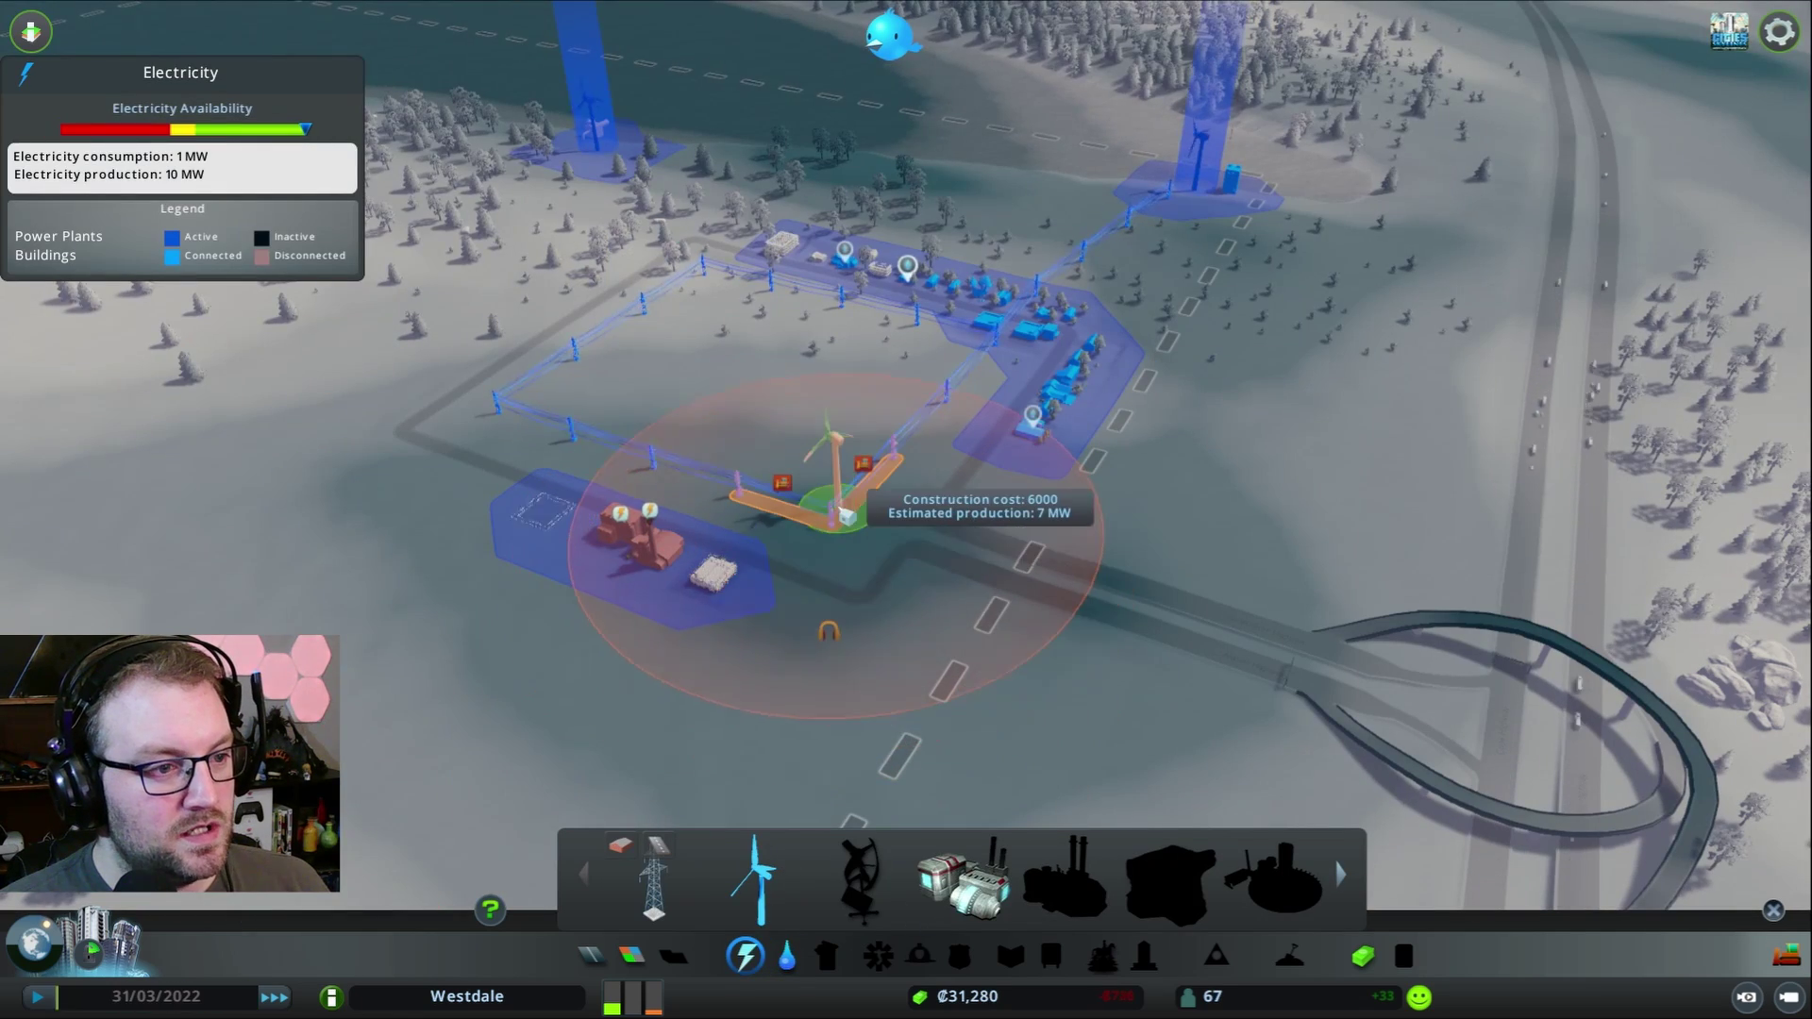
pyautogui.rightClick(757, 623)
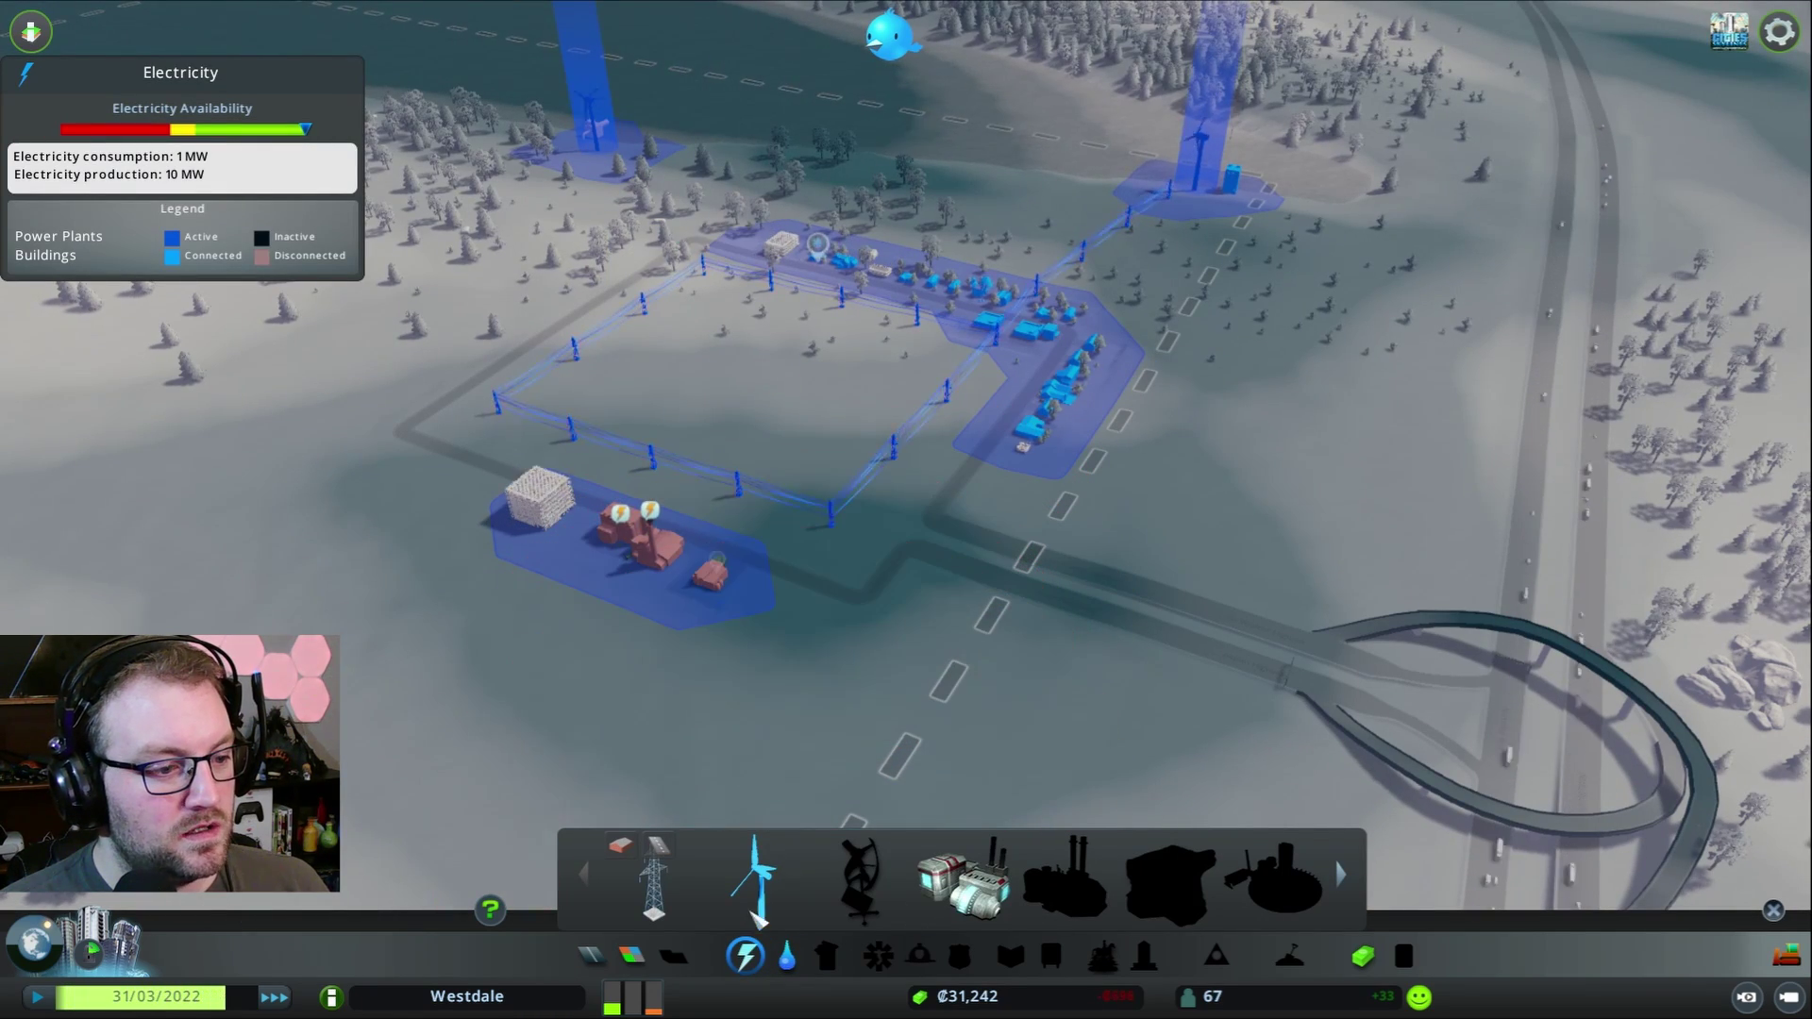
pyautogui.click(656, 878)
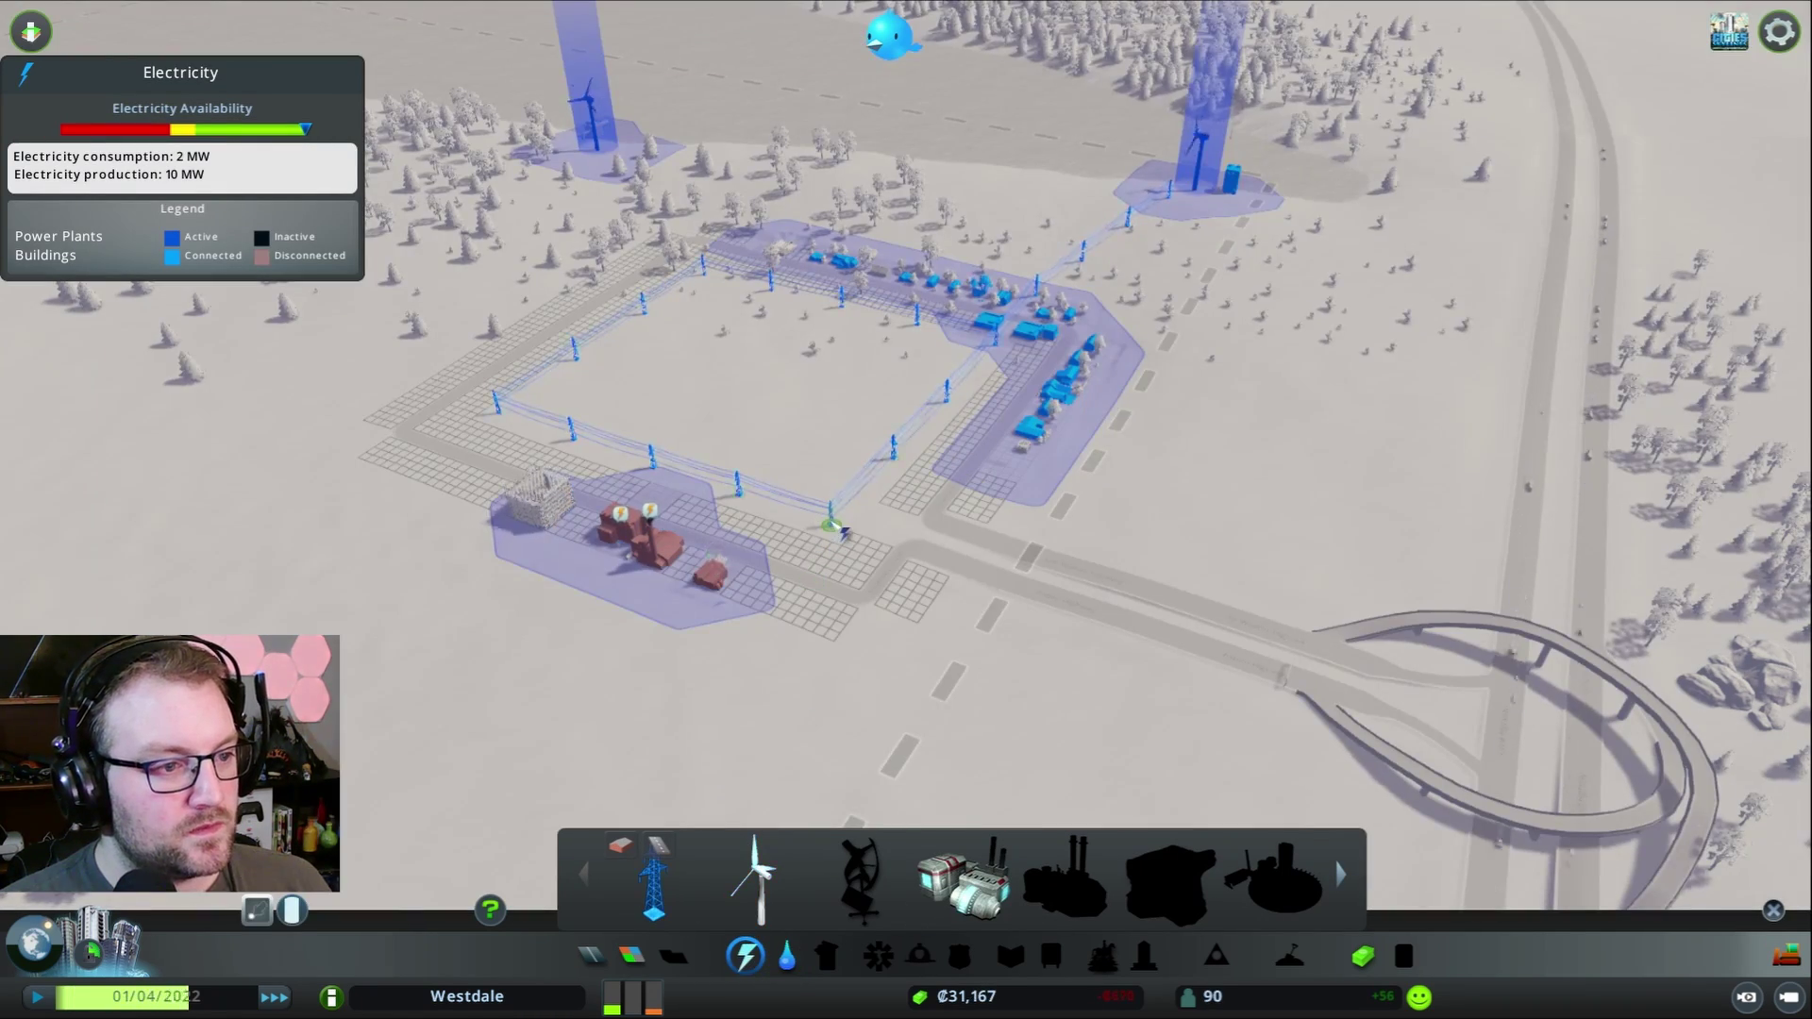
pyautogui.moveTo(835, 526); pyautogui.dragTo(906, 503)
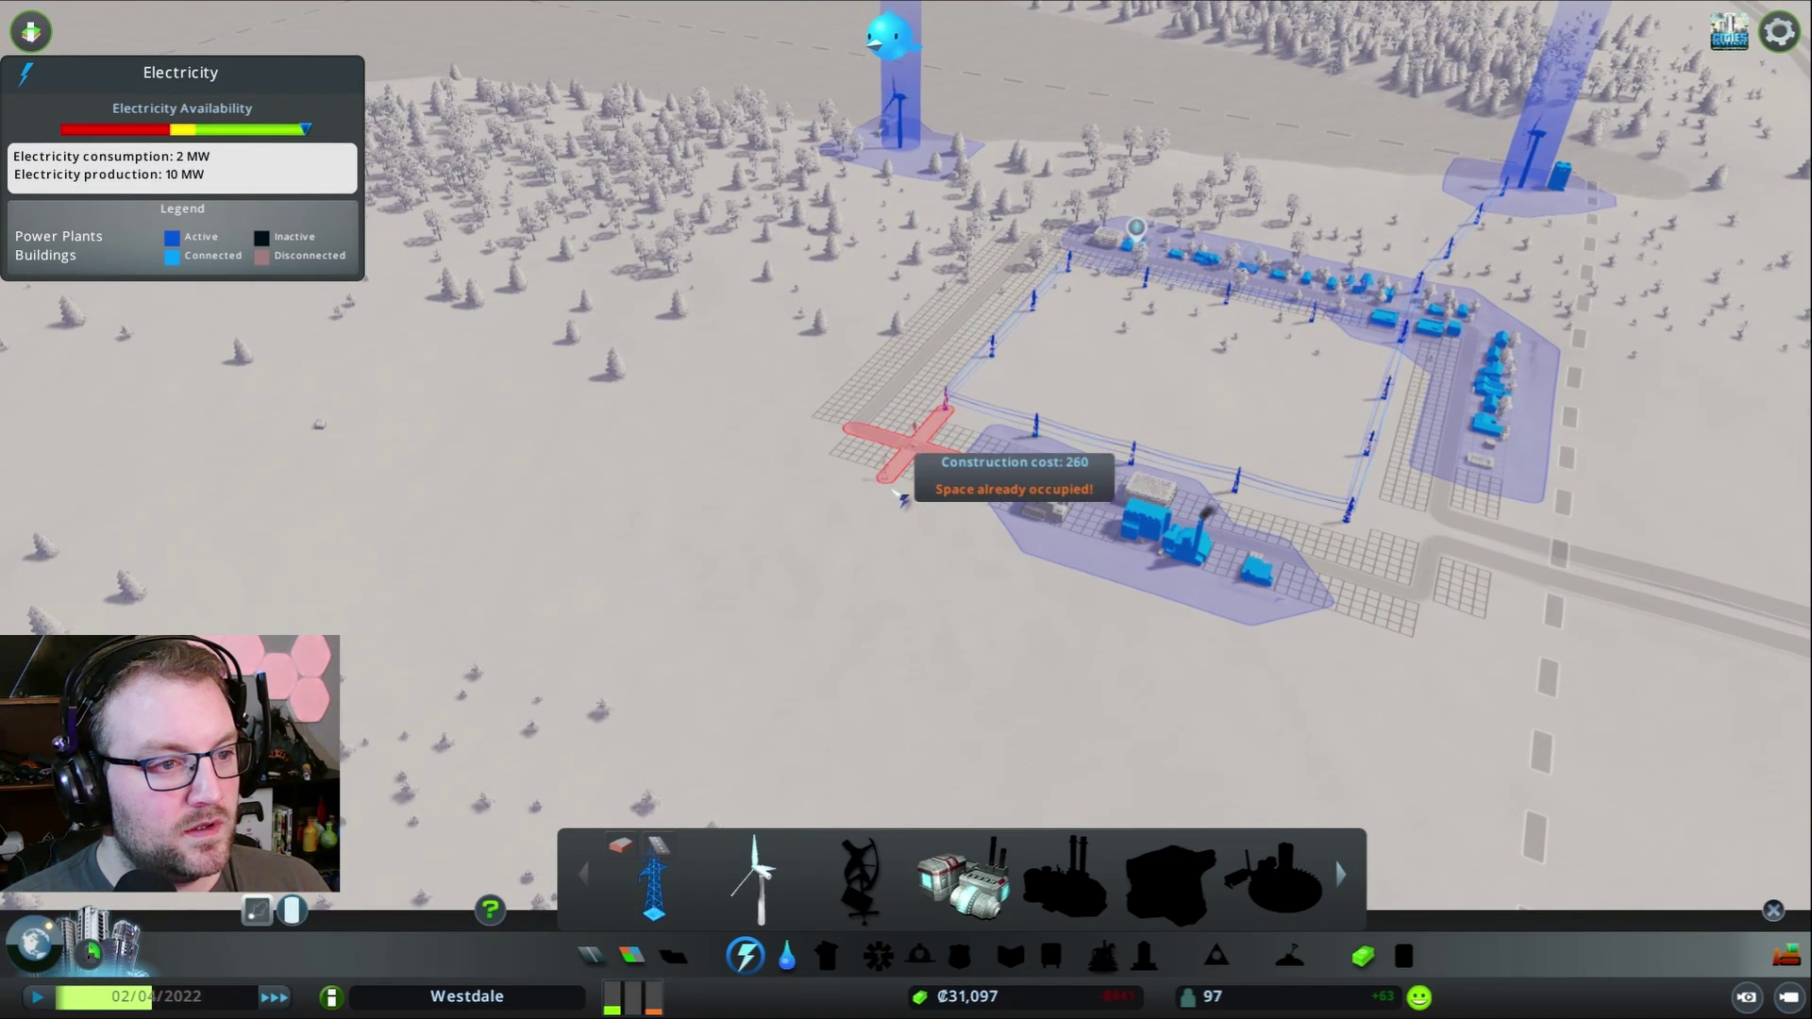
pyautogui.click(946, 418)
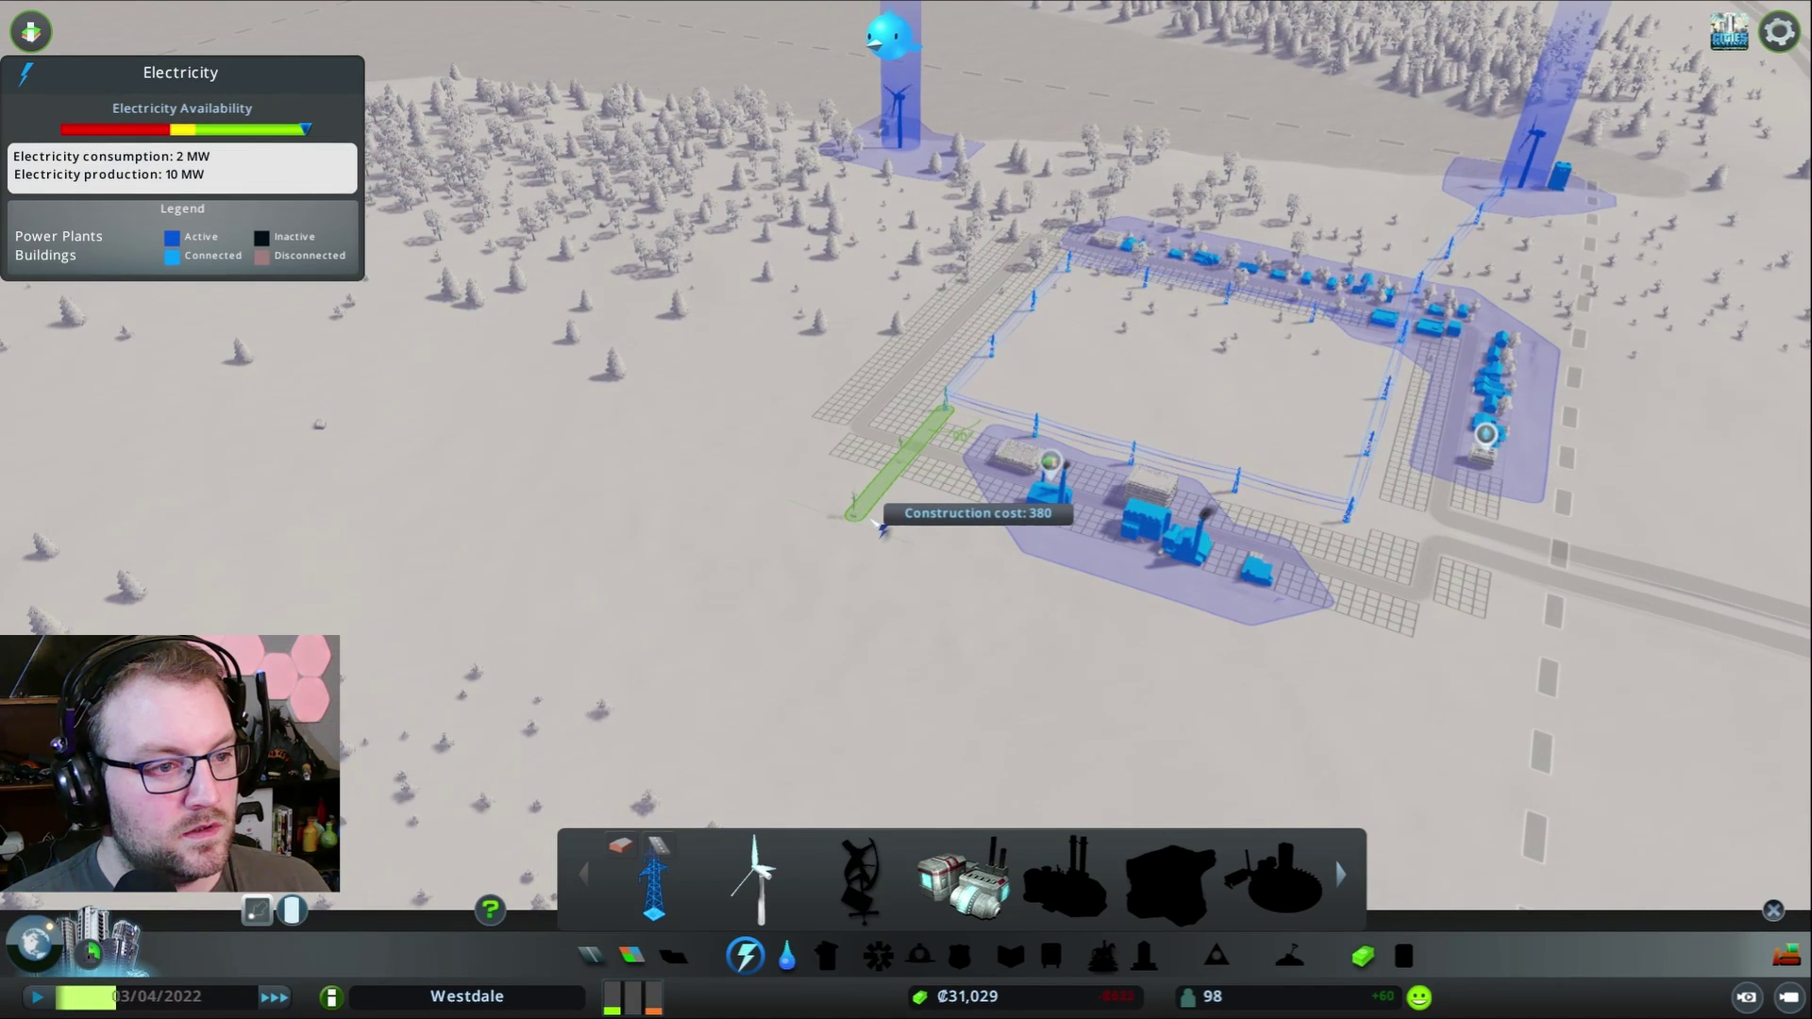
pyautogui.click(881, 527)
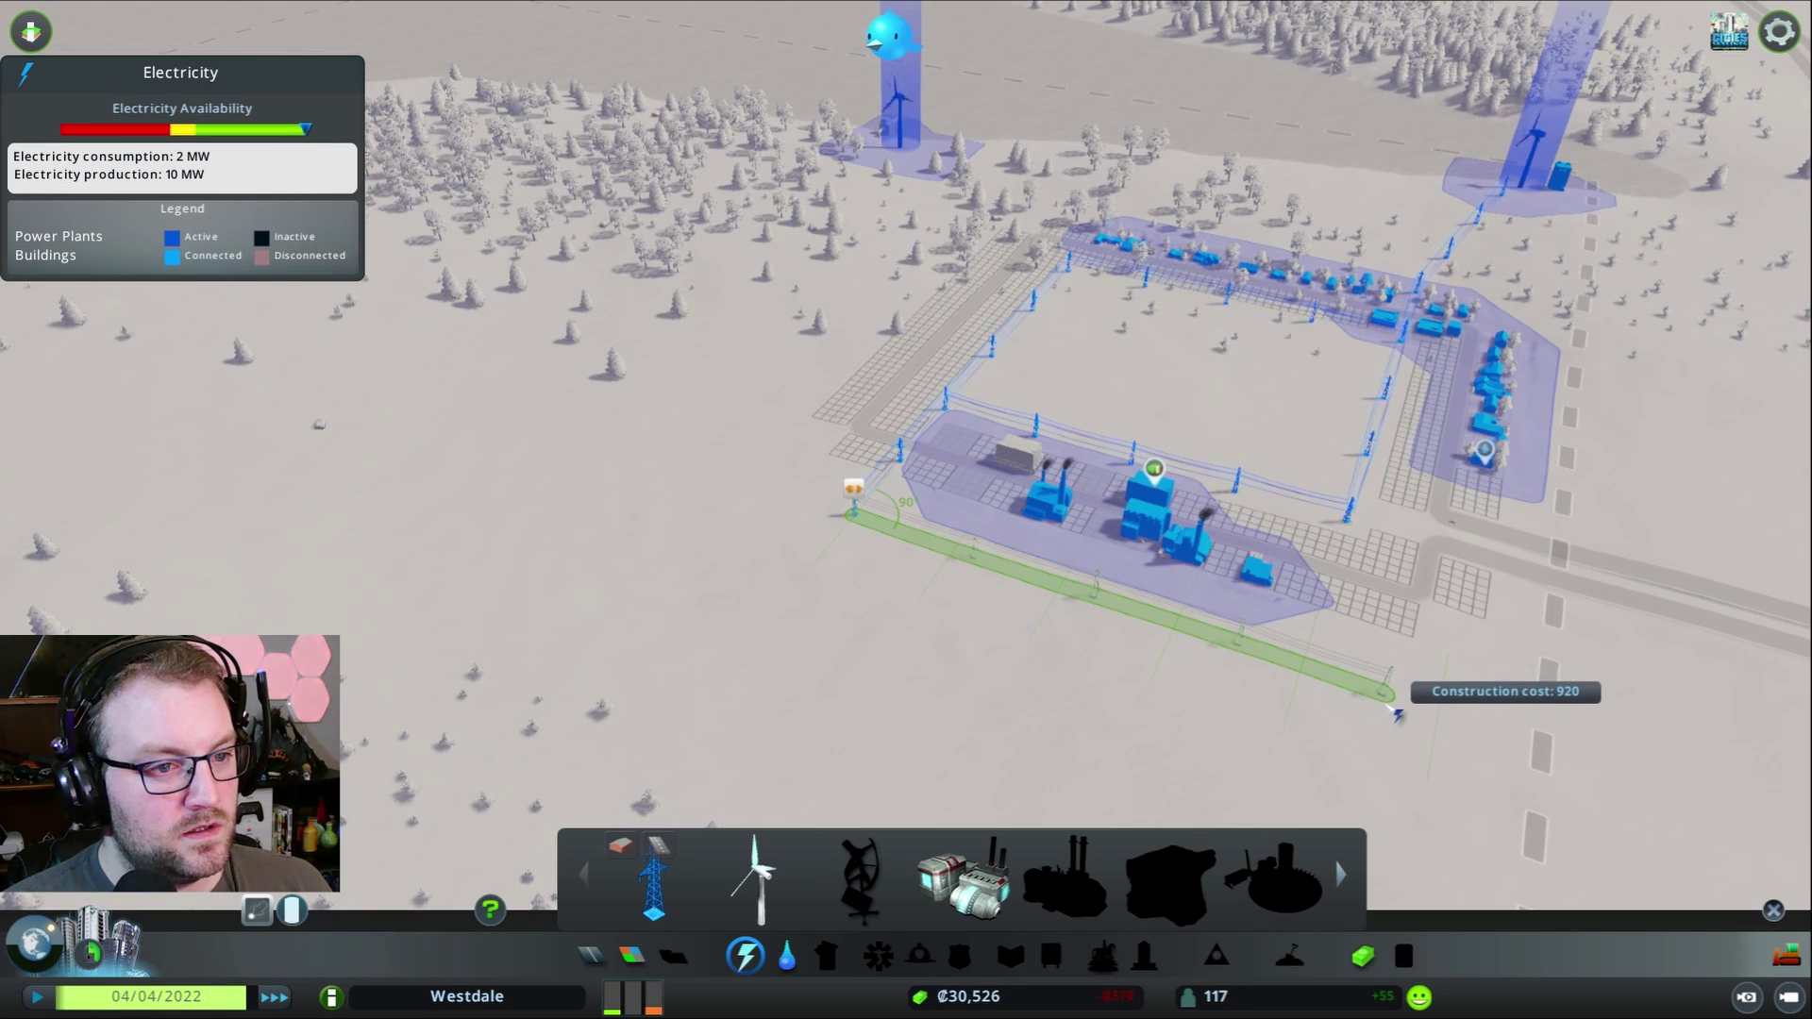
pyautogui.press('d')
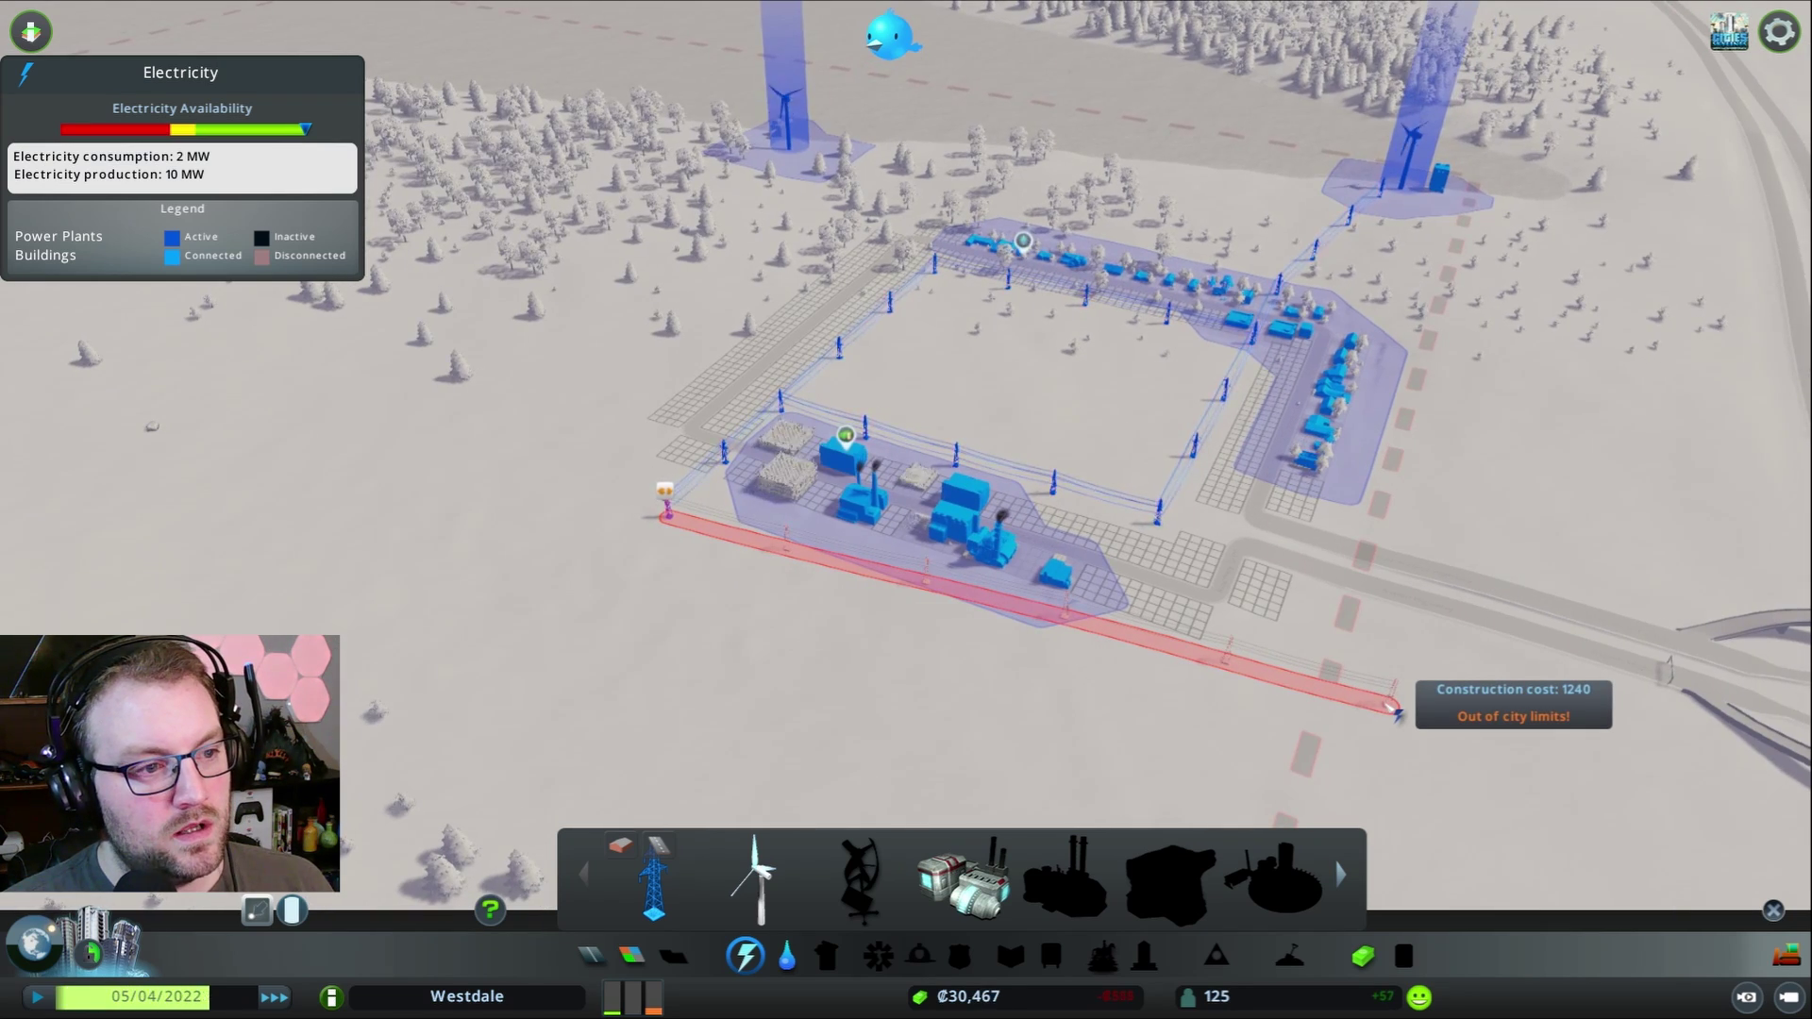
pyautogui.press('Escape')
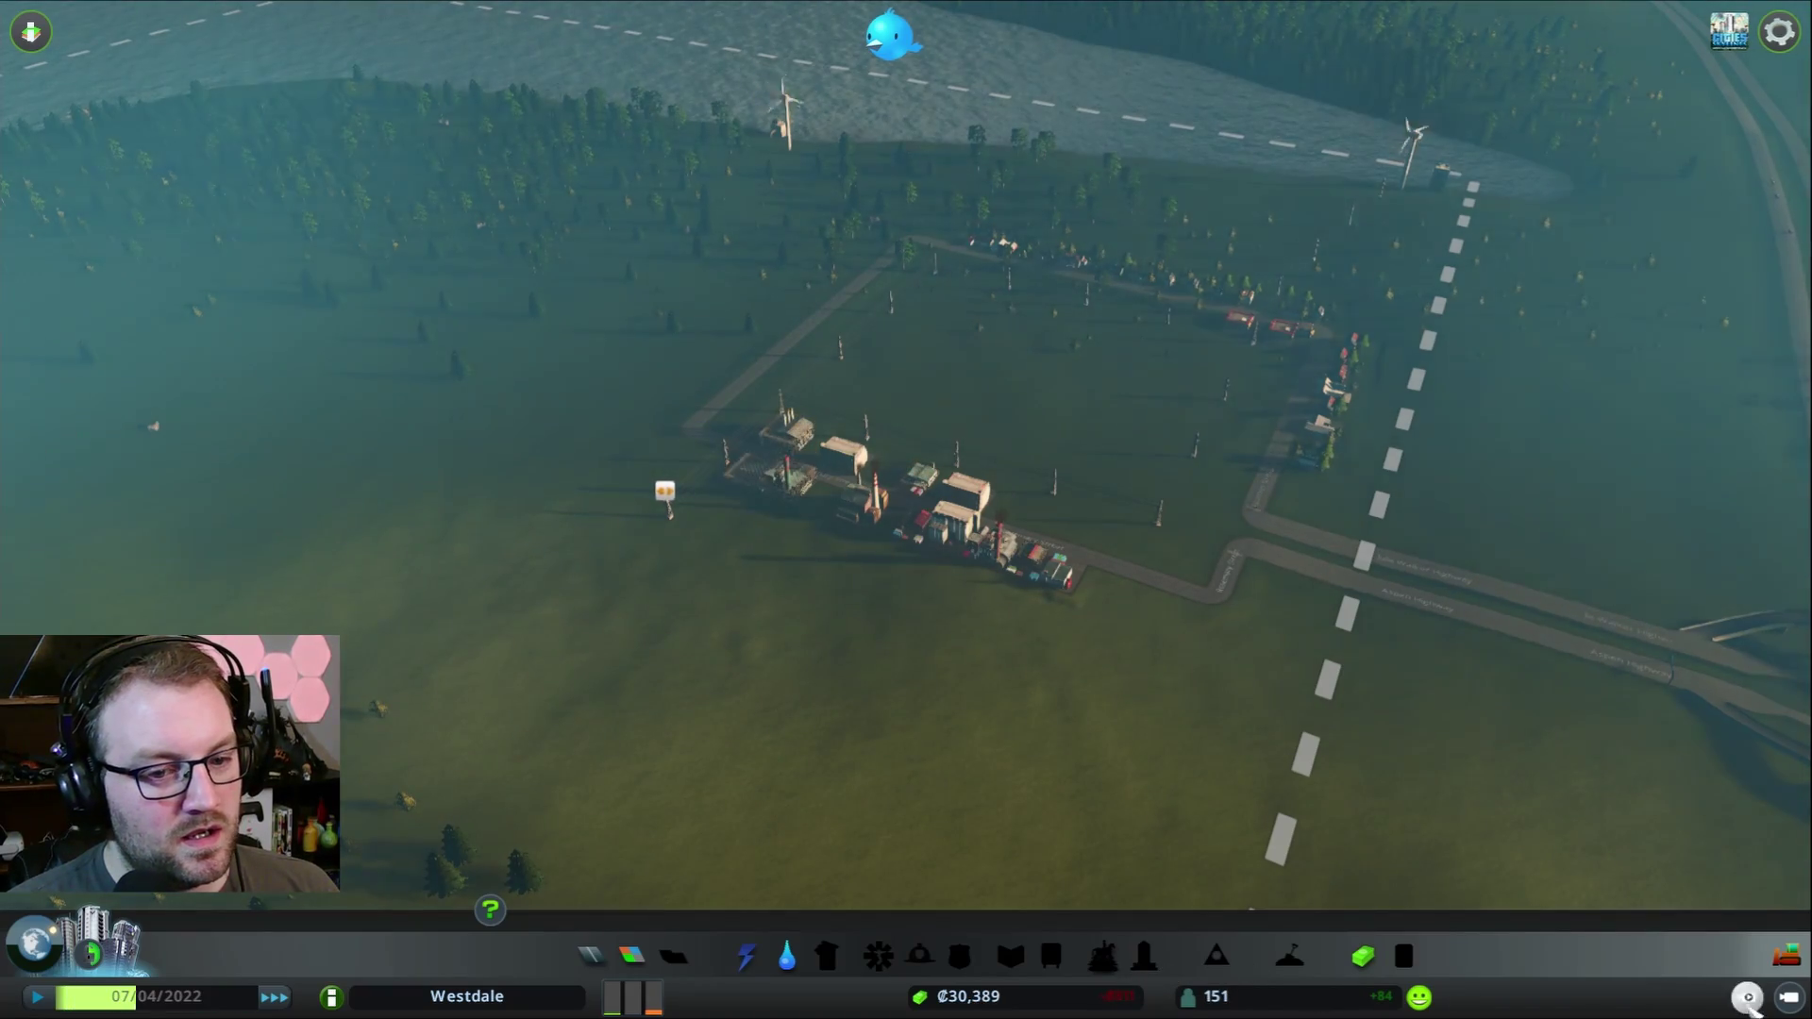
# - Switch to the Bulldozer tool to examine the power lines crossing the town's empty field
pyautogui.click(1786, 960)
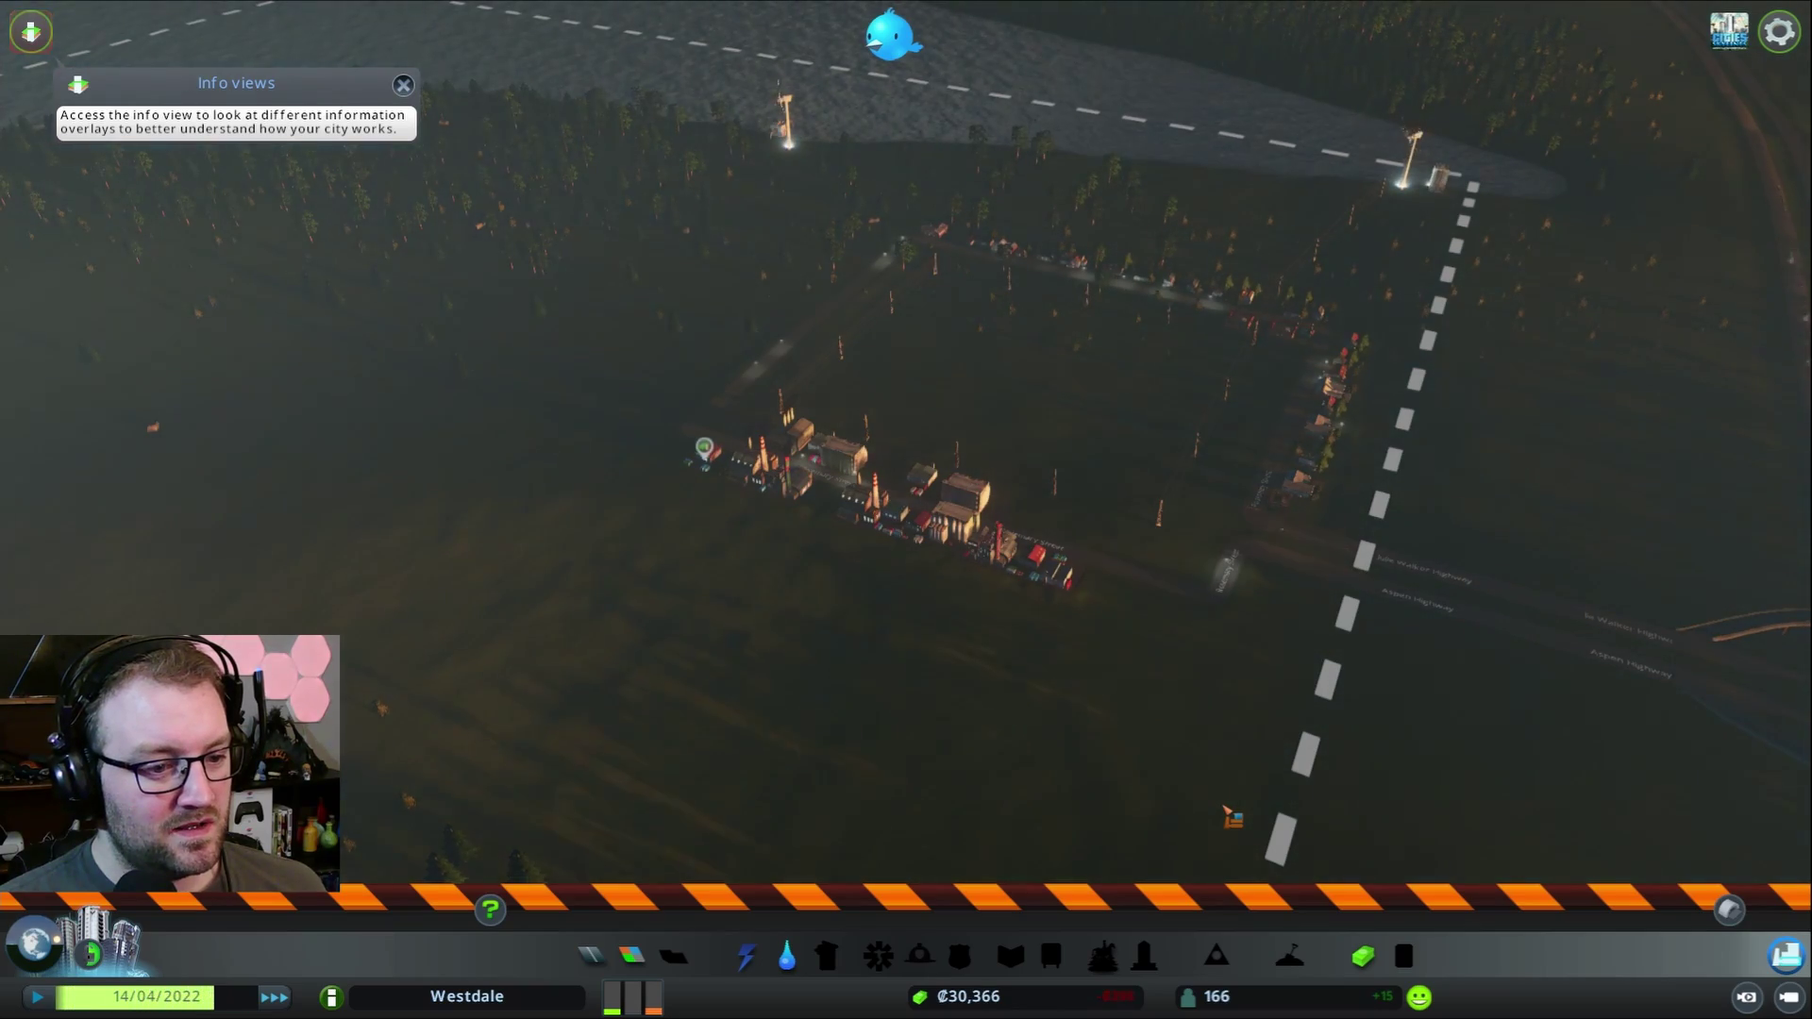
pyautogui.scroll(3, 1232, 817)
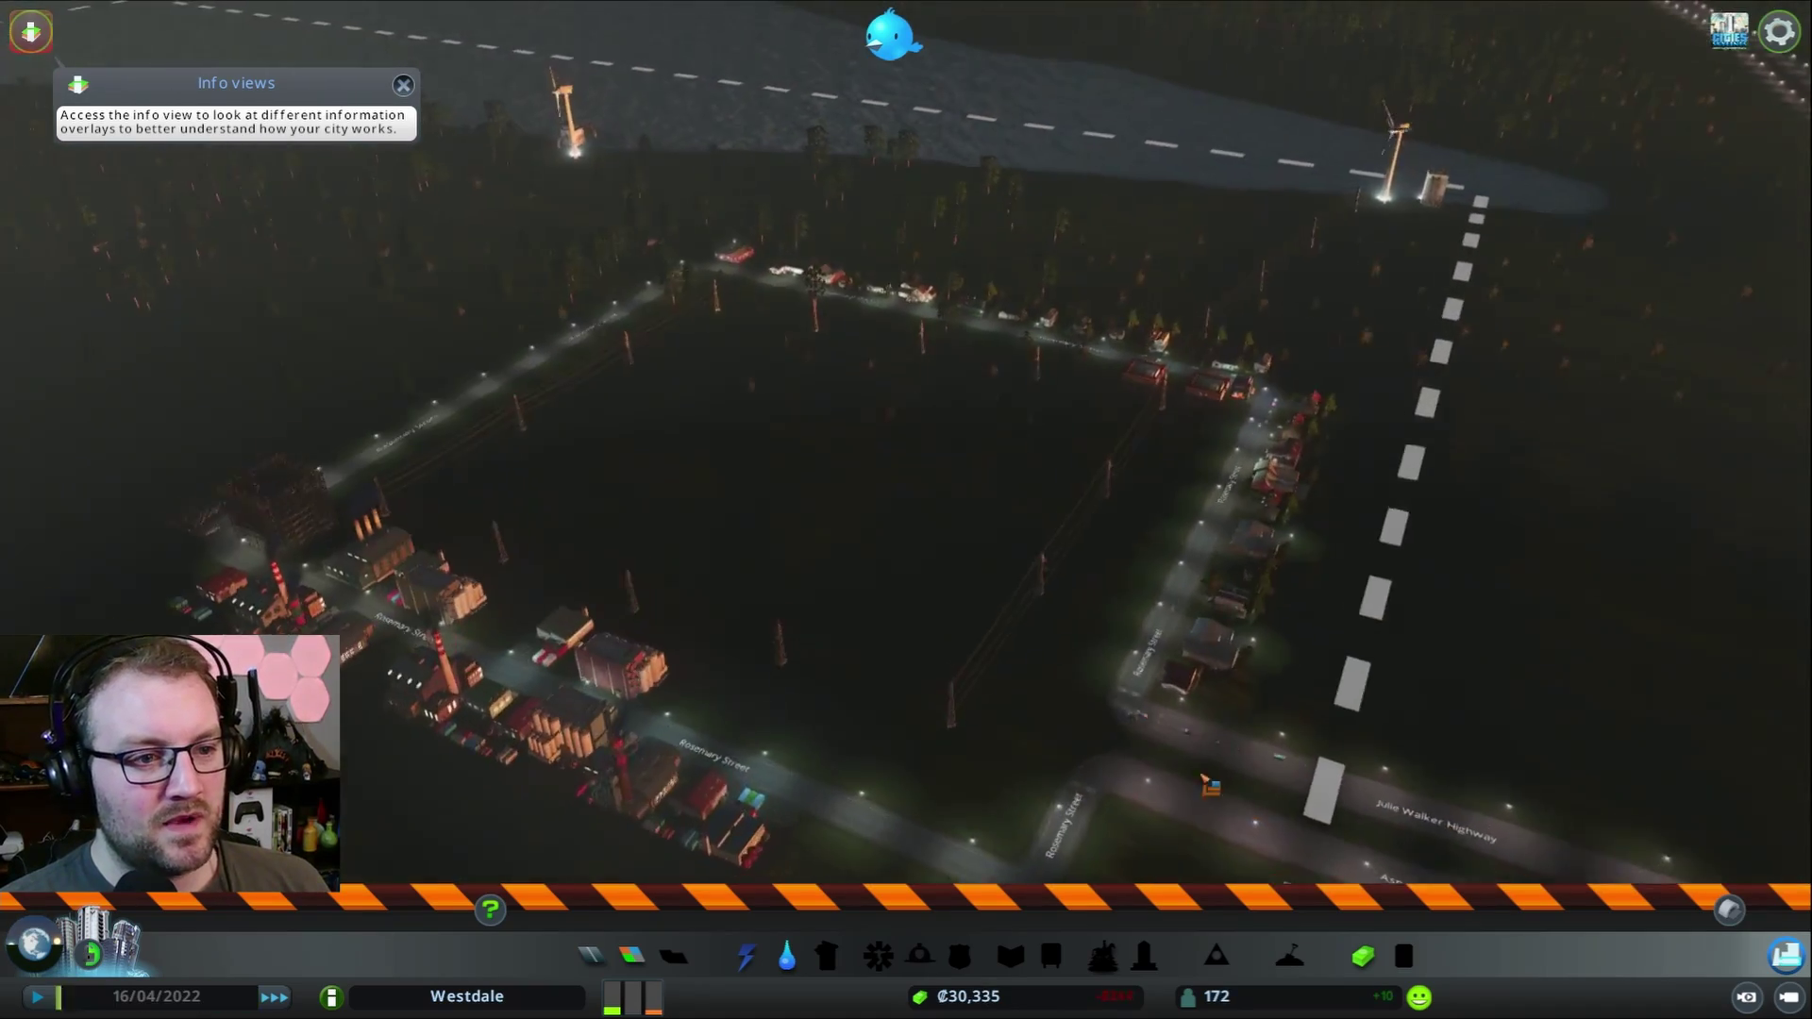
pyautogui.scroll(5, 1261, 805)
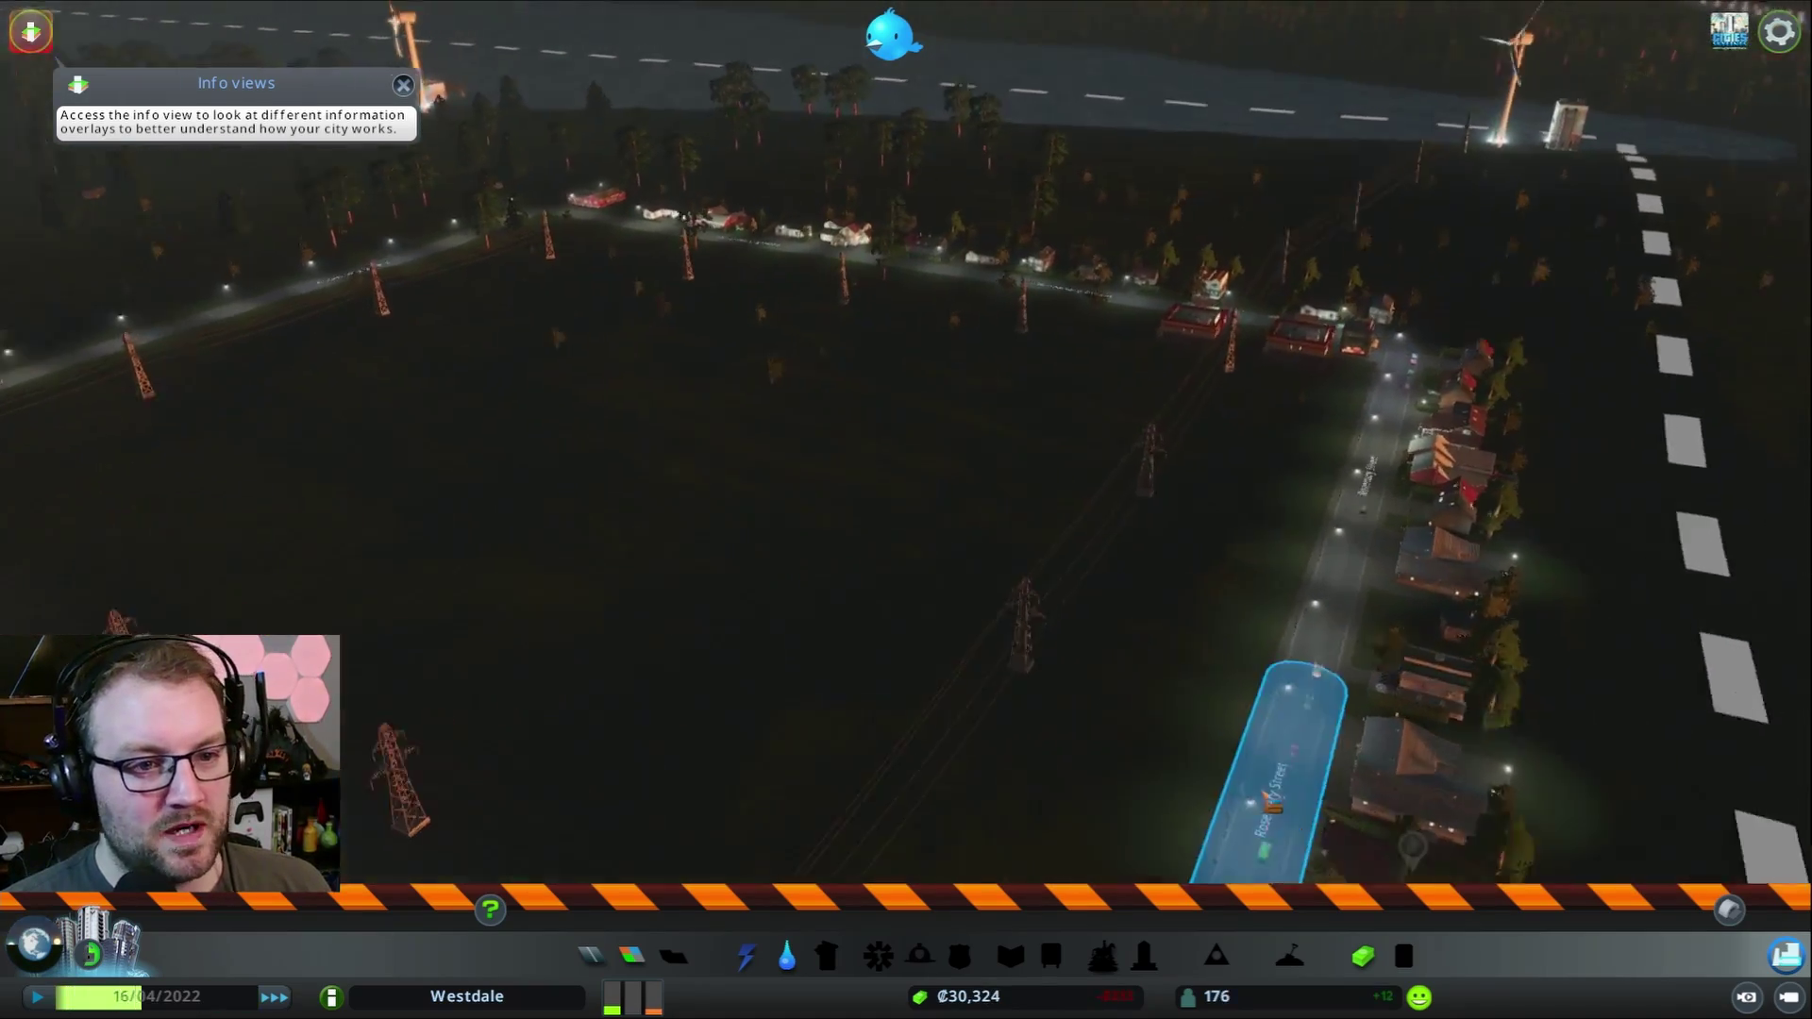
pyautogui.scroll(-5, 1296, 765)
pyautogui.scroll(-5, 1295, 765)
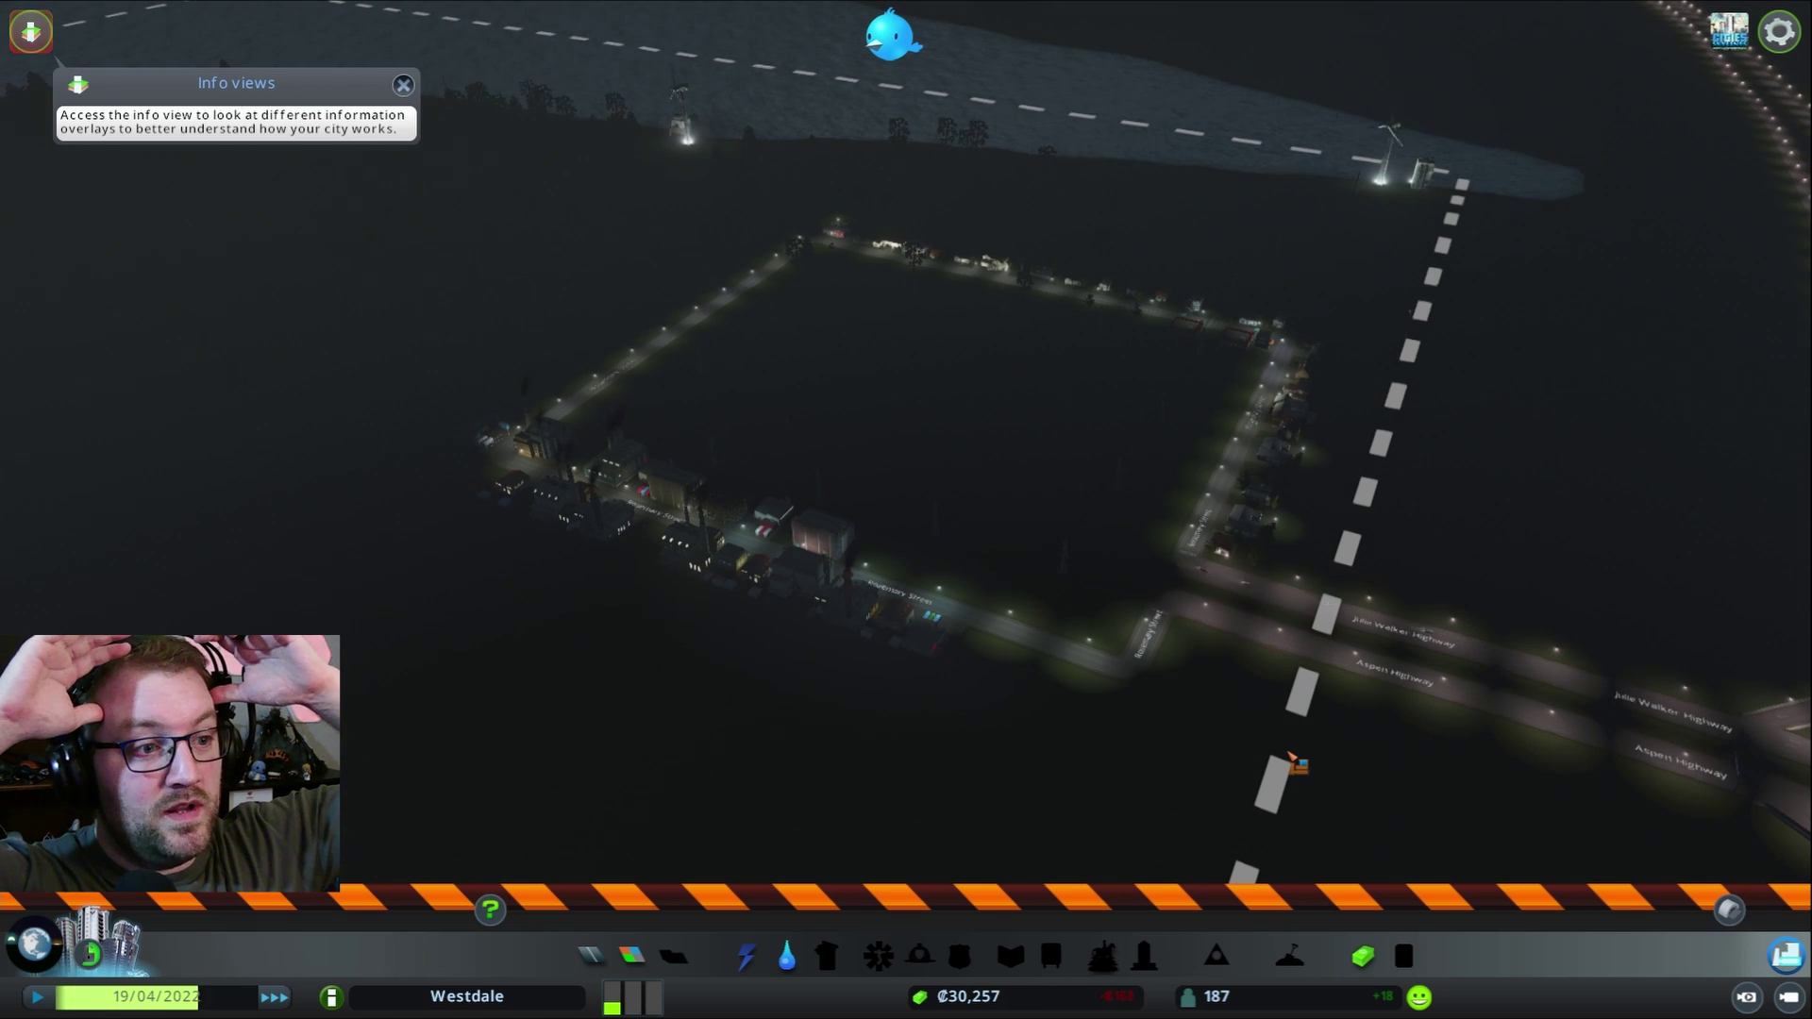
# - Show the town's zone overlay to check the layout, then close it
pyautogui.click(634, 957)
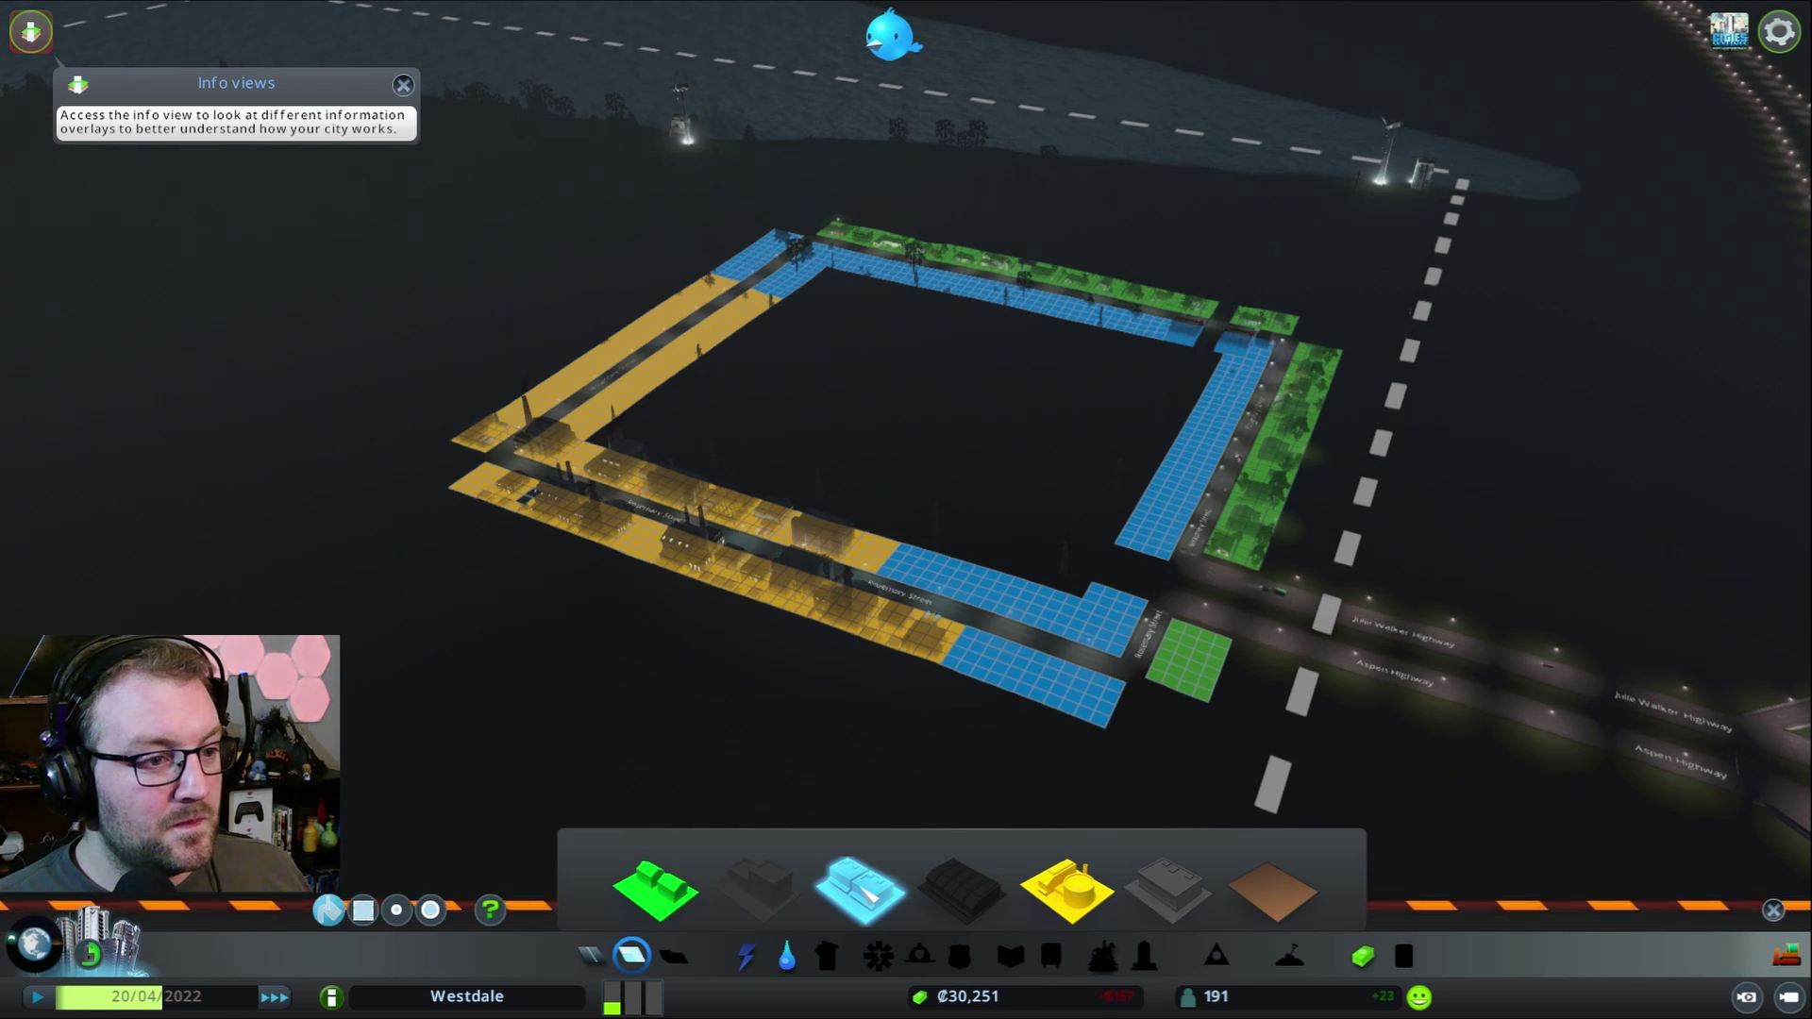
pyautogui.press('Escape')
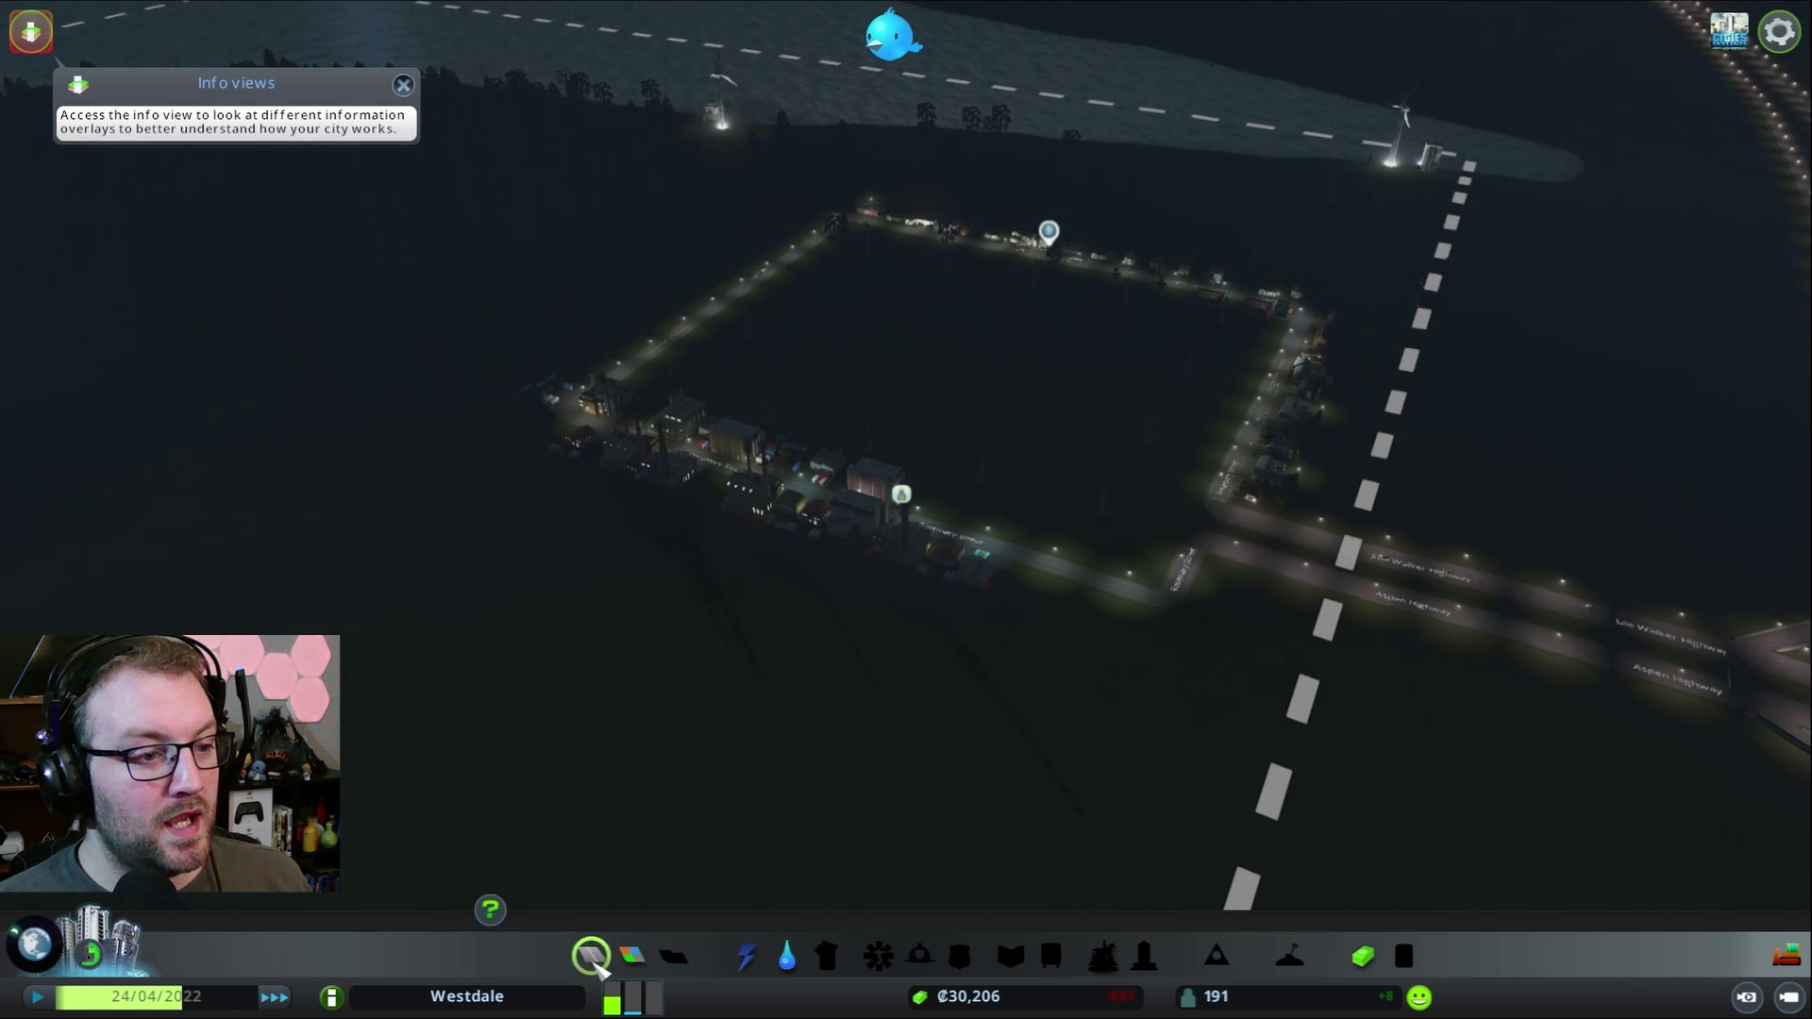
# - Build a basic two-lane road heading south from the highway junction
pyautogui.click(595, 957)
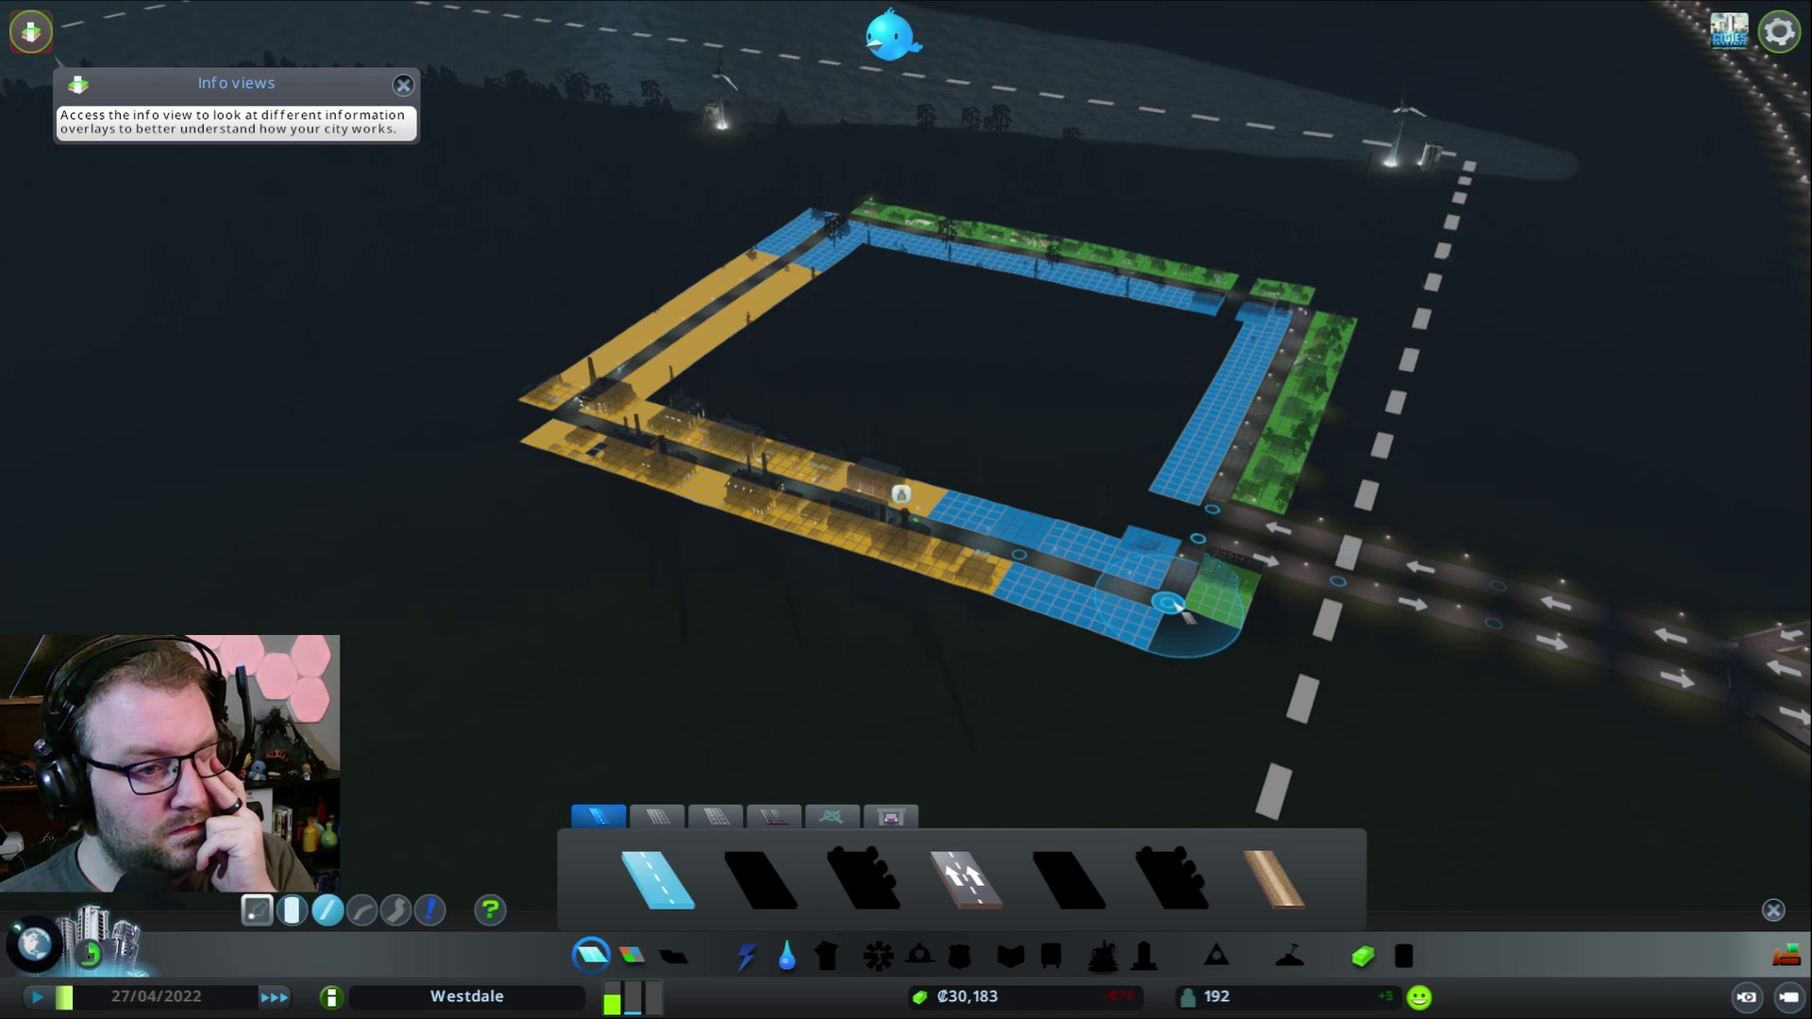
pyautogui.click(1172, 607)
pyautogui.rightClick(1079, 795)
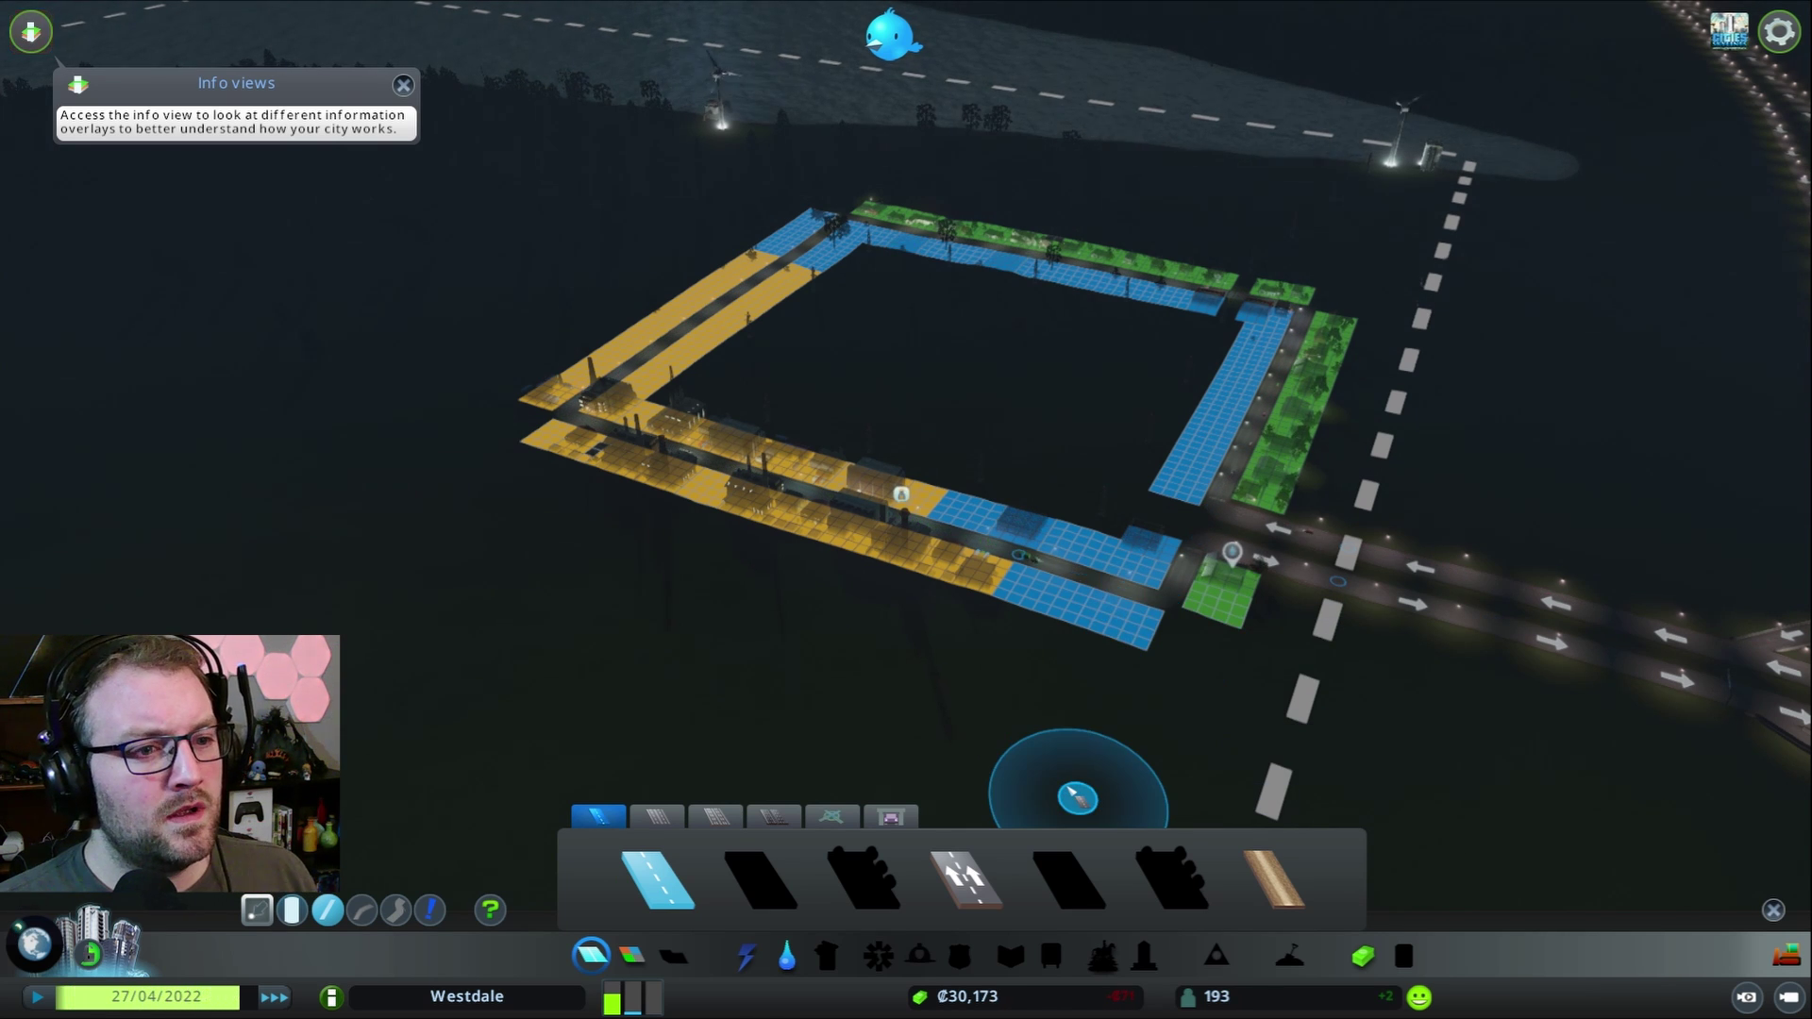
pyautogui.click(1174, 602)
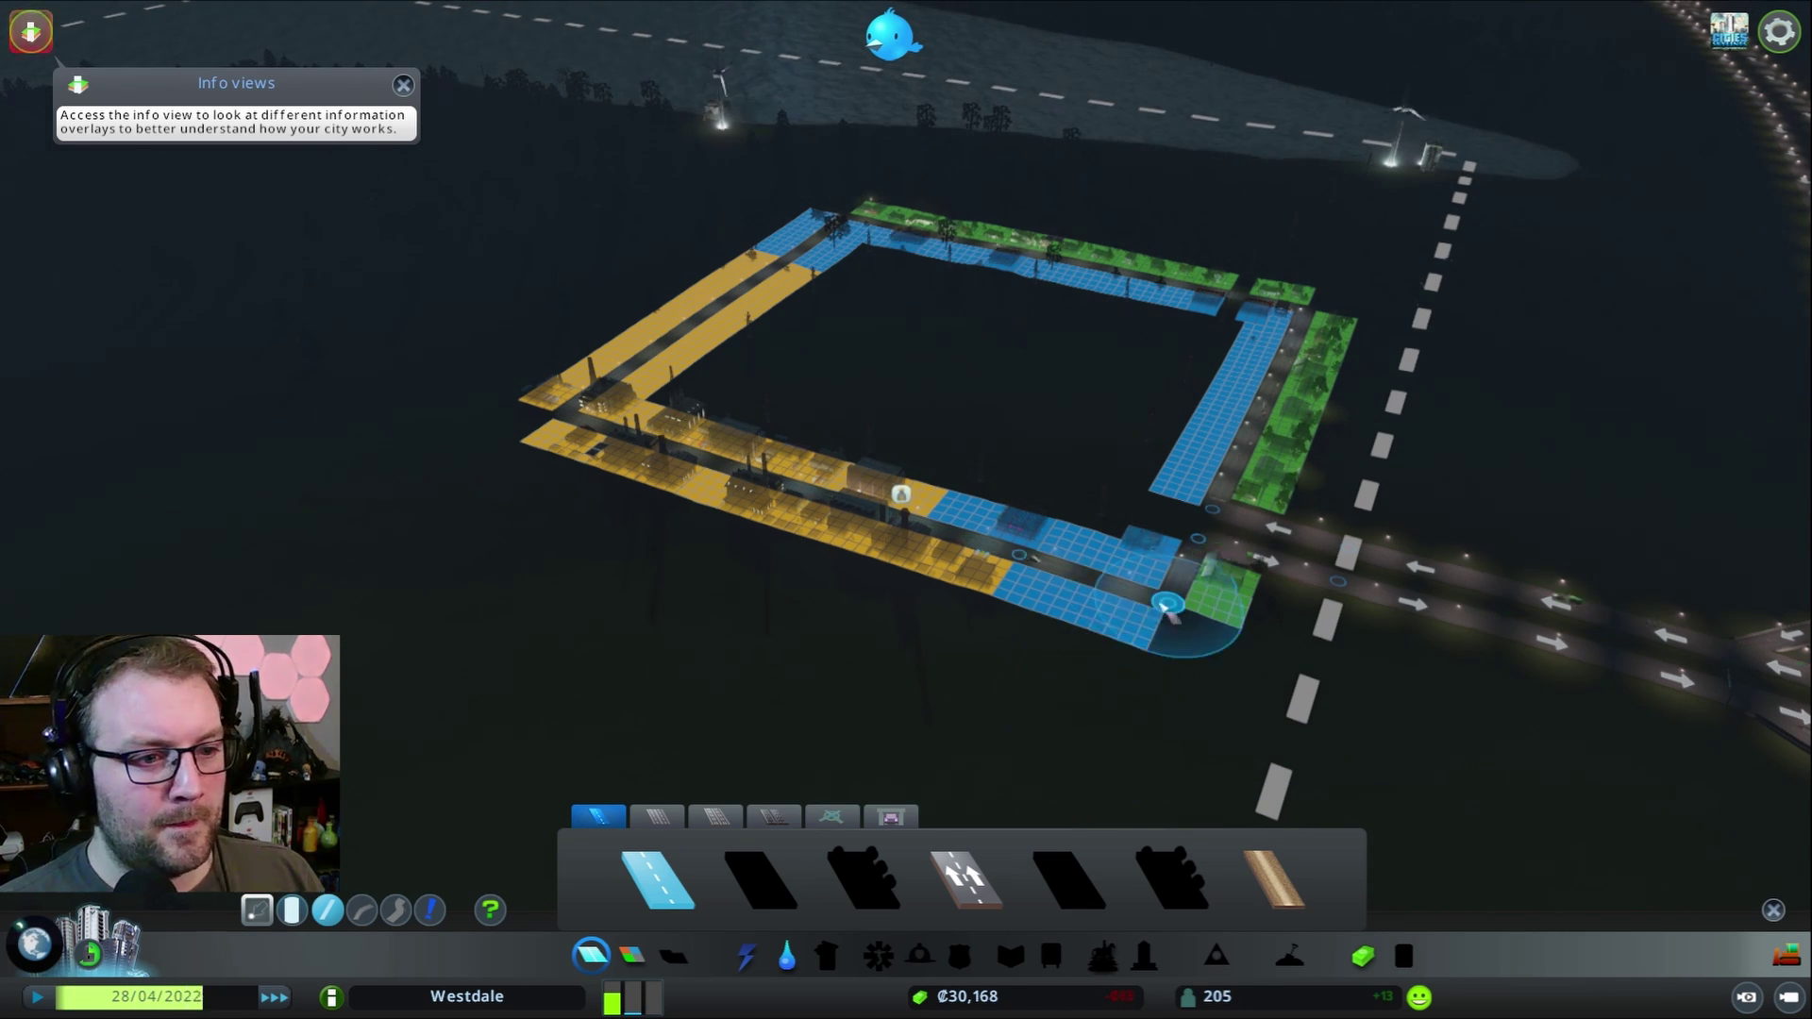
pyautogui.press('s')
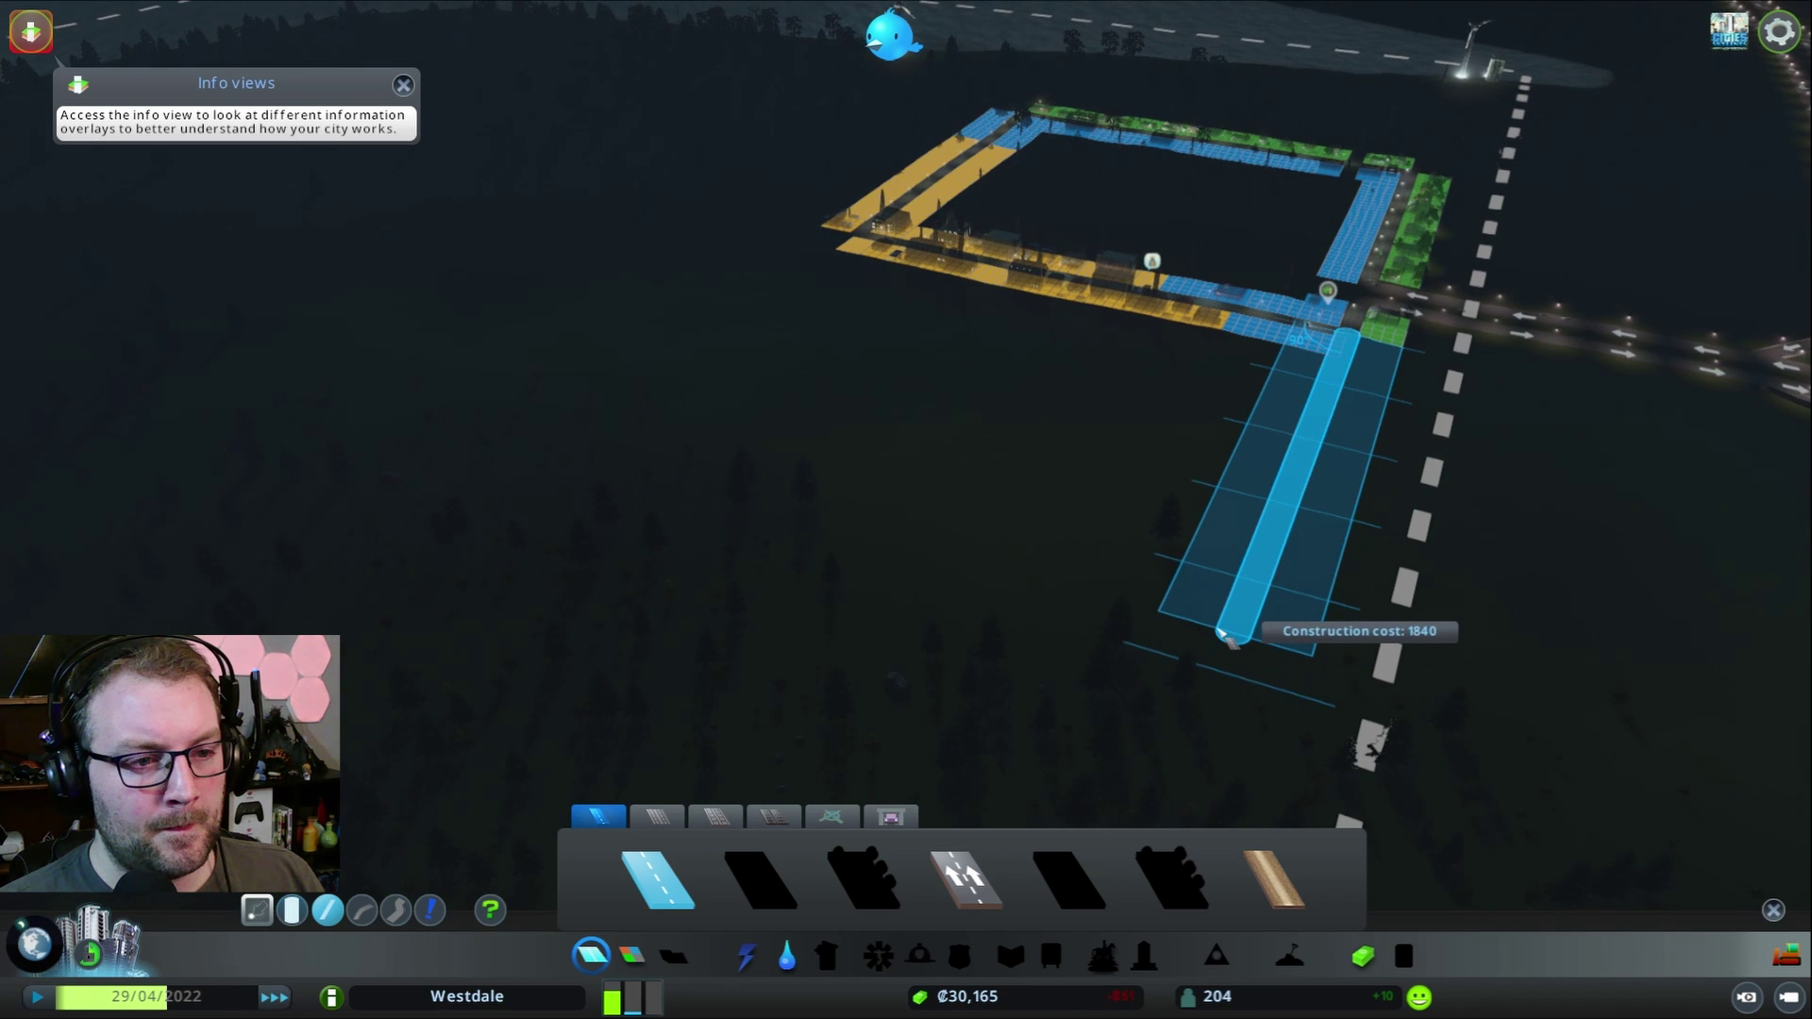
pyautogui.click(1224, 633)
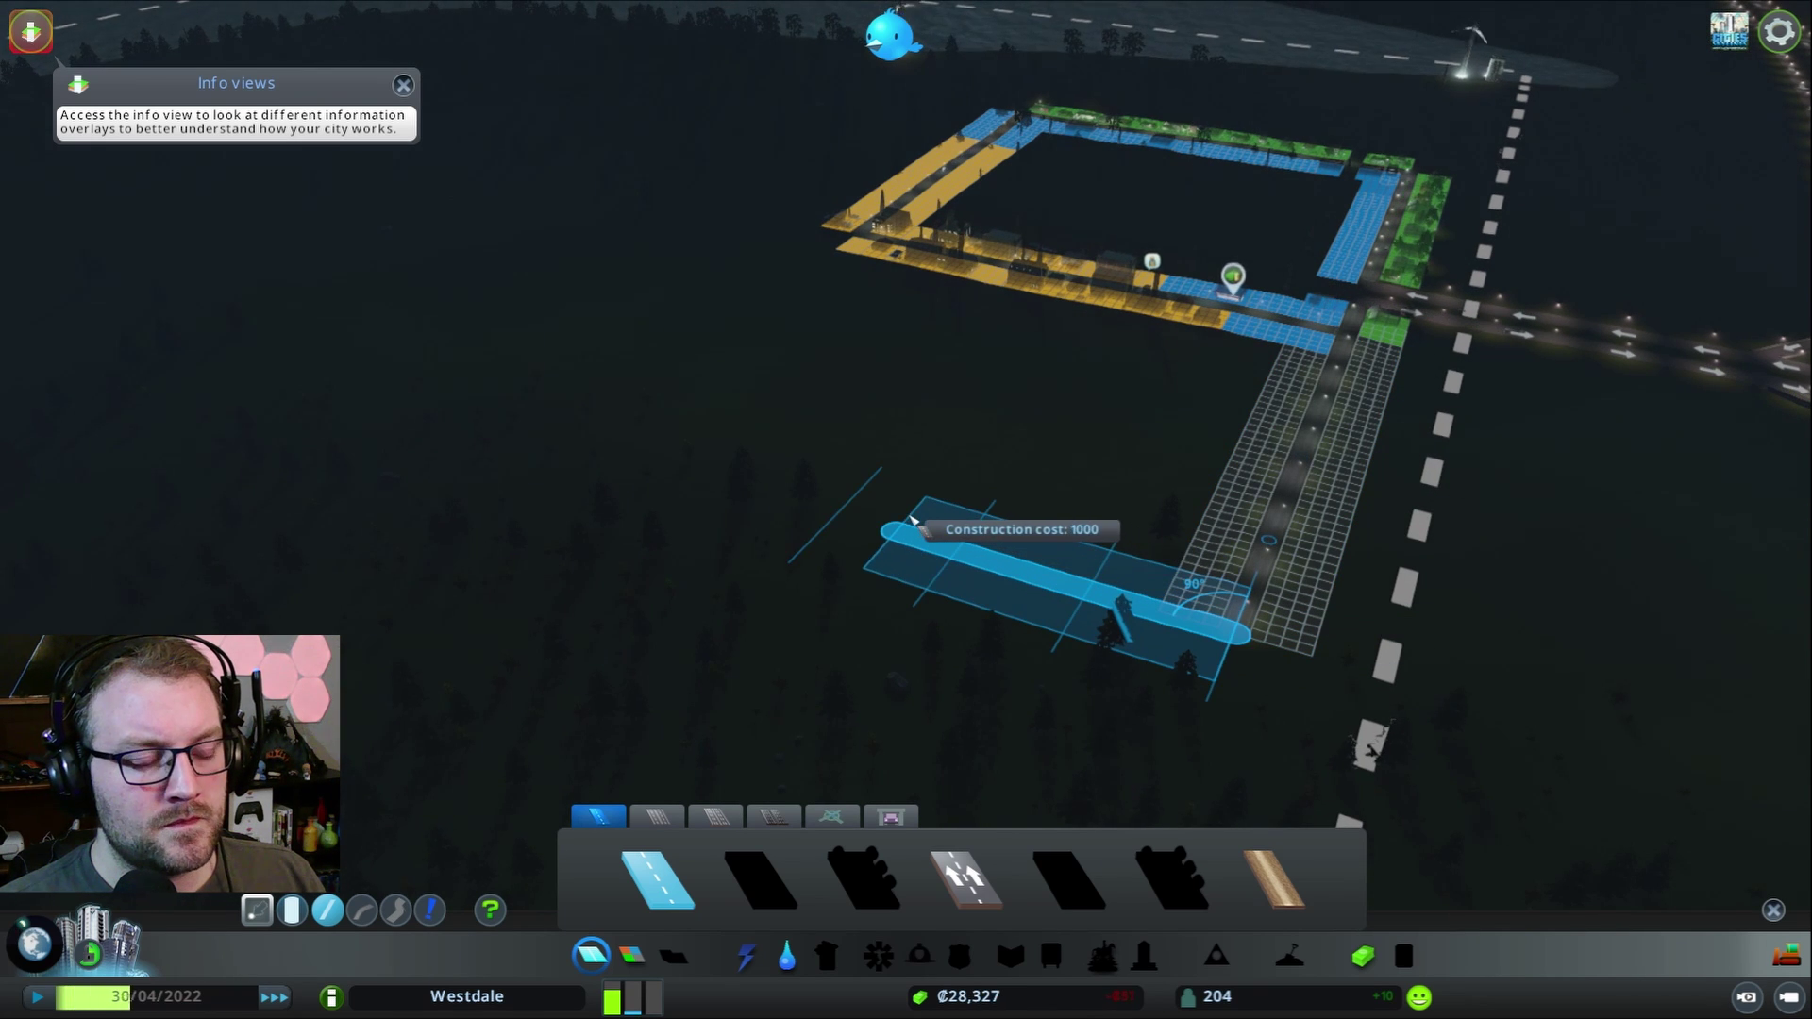
# - Add several parallel side streets branching off the new southern road
pyautogui.click(843, 516)
pyautogui.rightClick(1259, 516)
pyautogui.click(1274, 536)
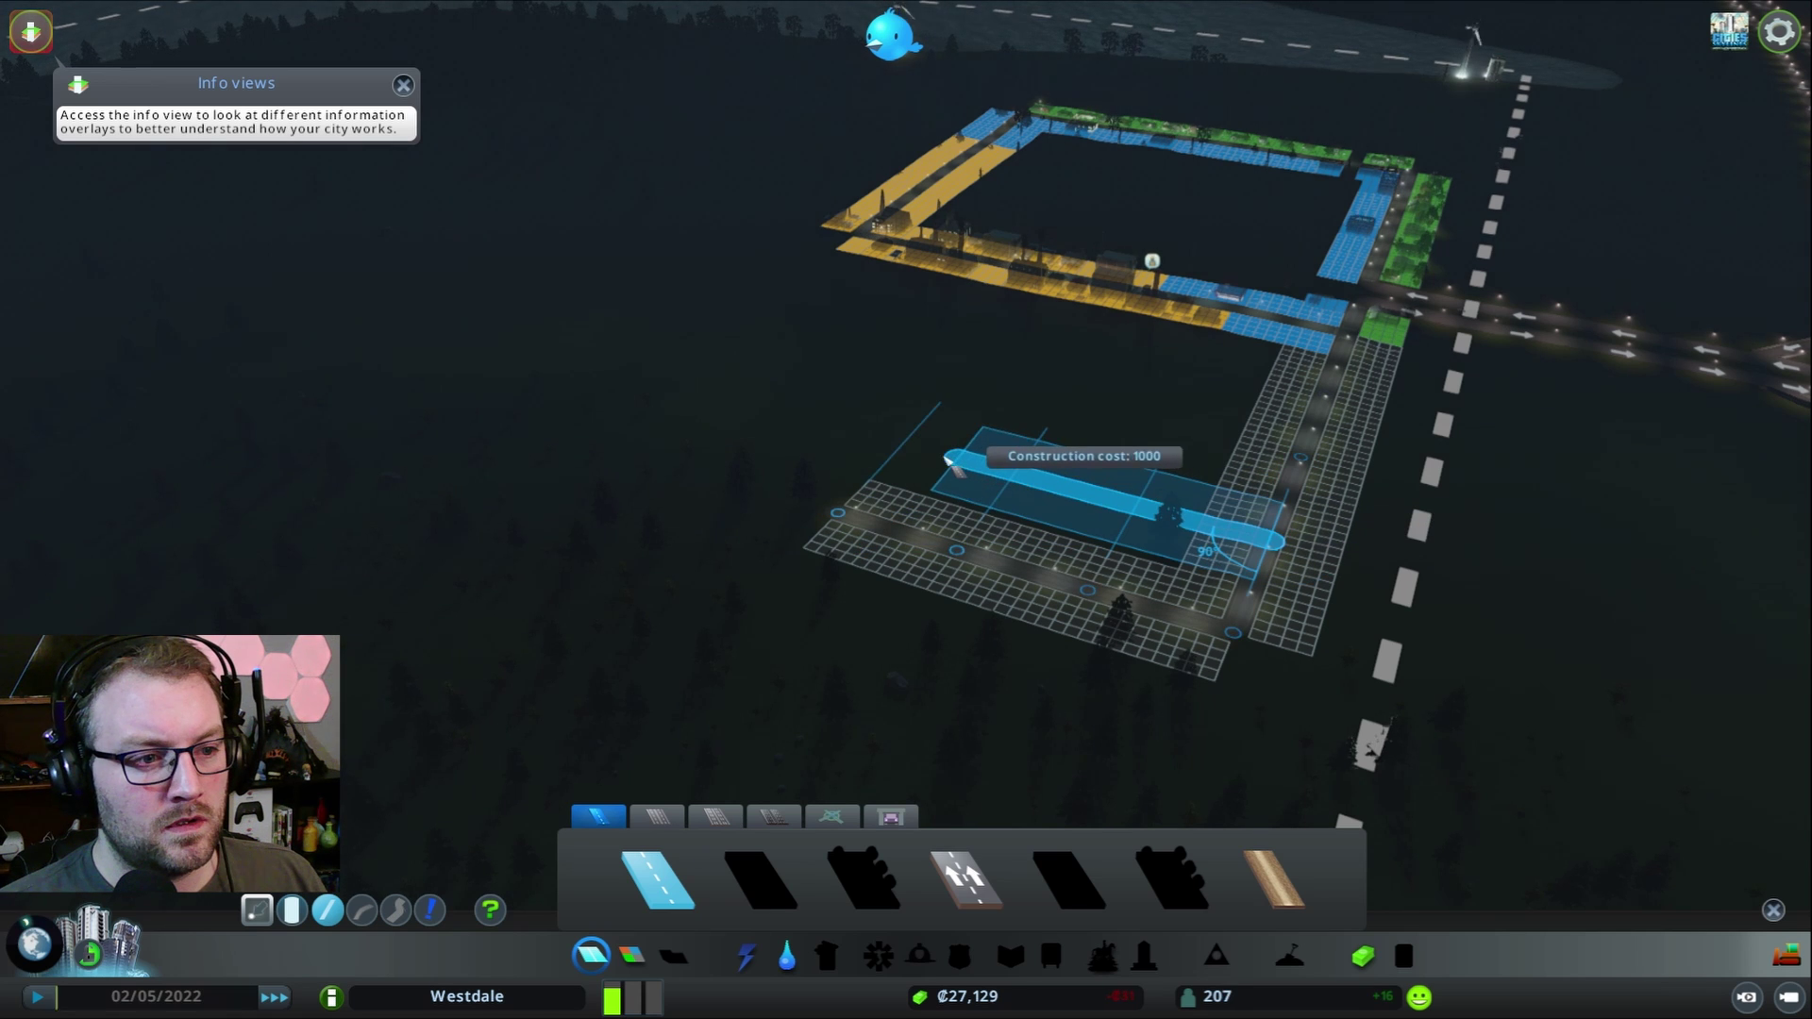
pyautogui.click(941, 455)
pyautogui.rightClick(992, 439)
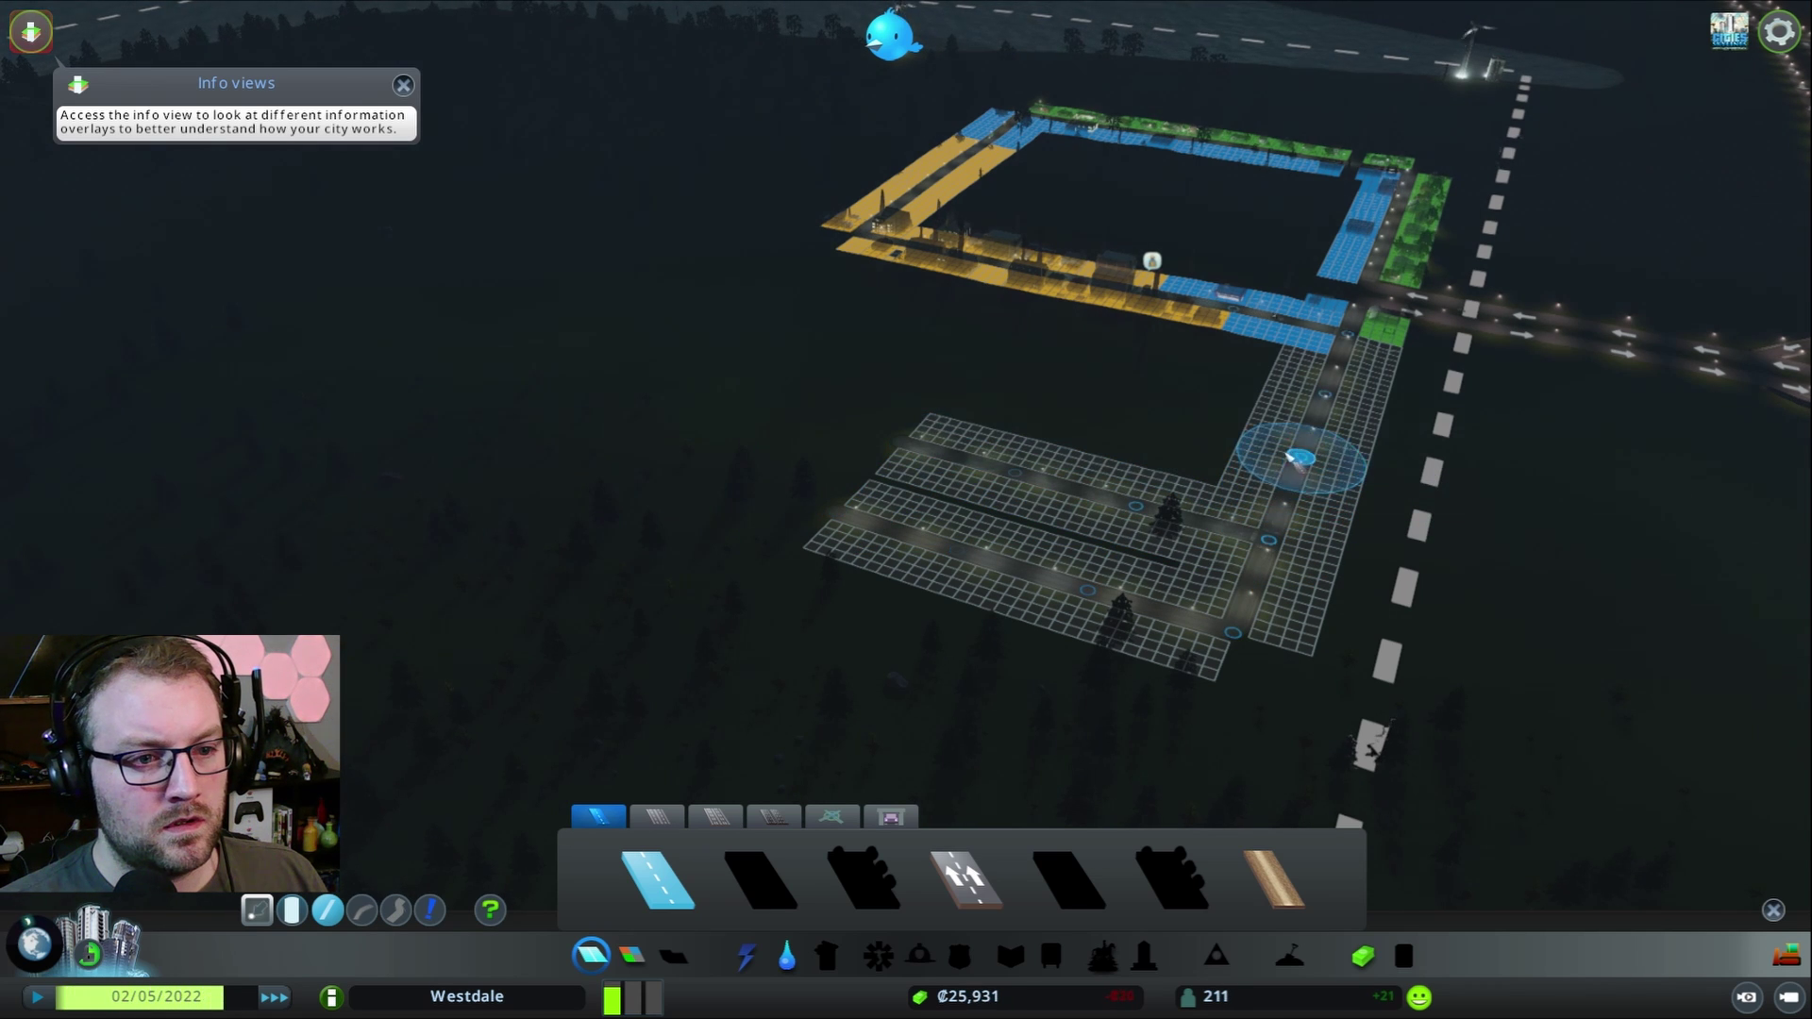
pyautogui.click(1295, 456)
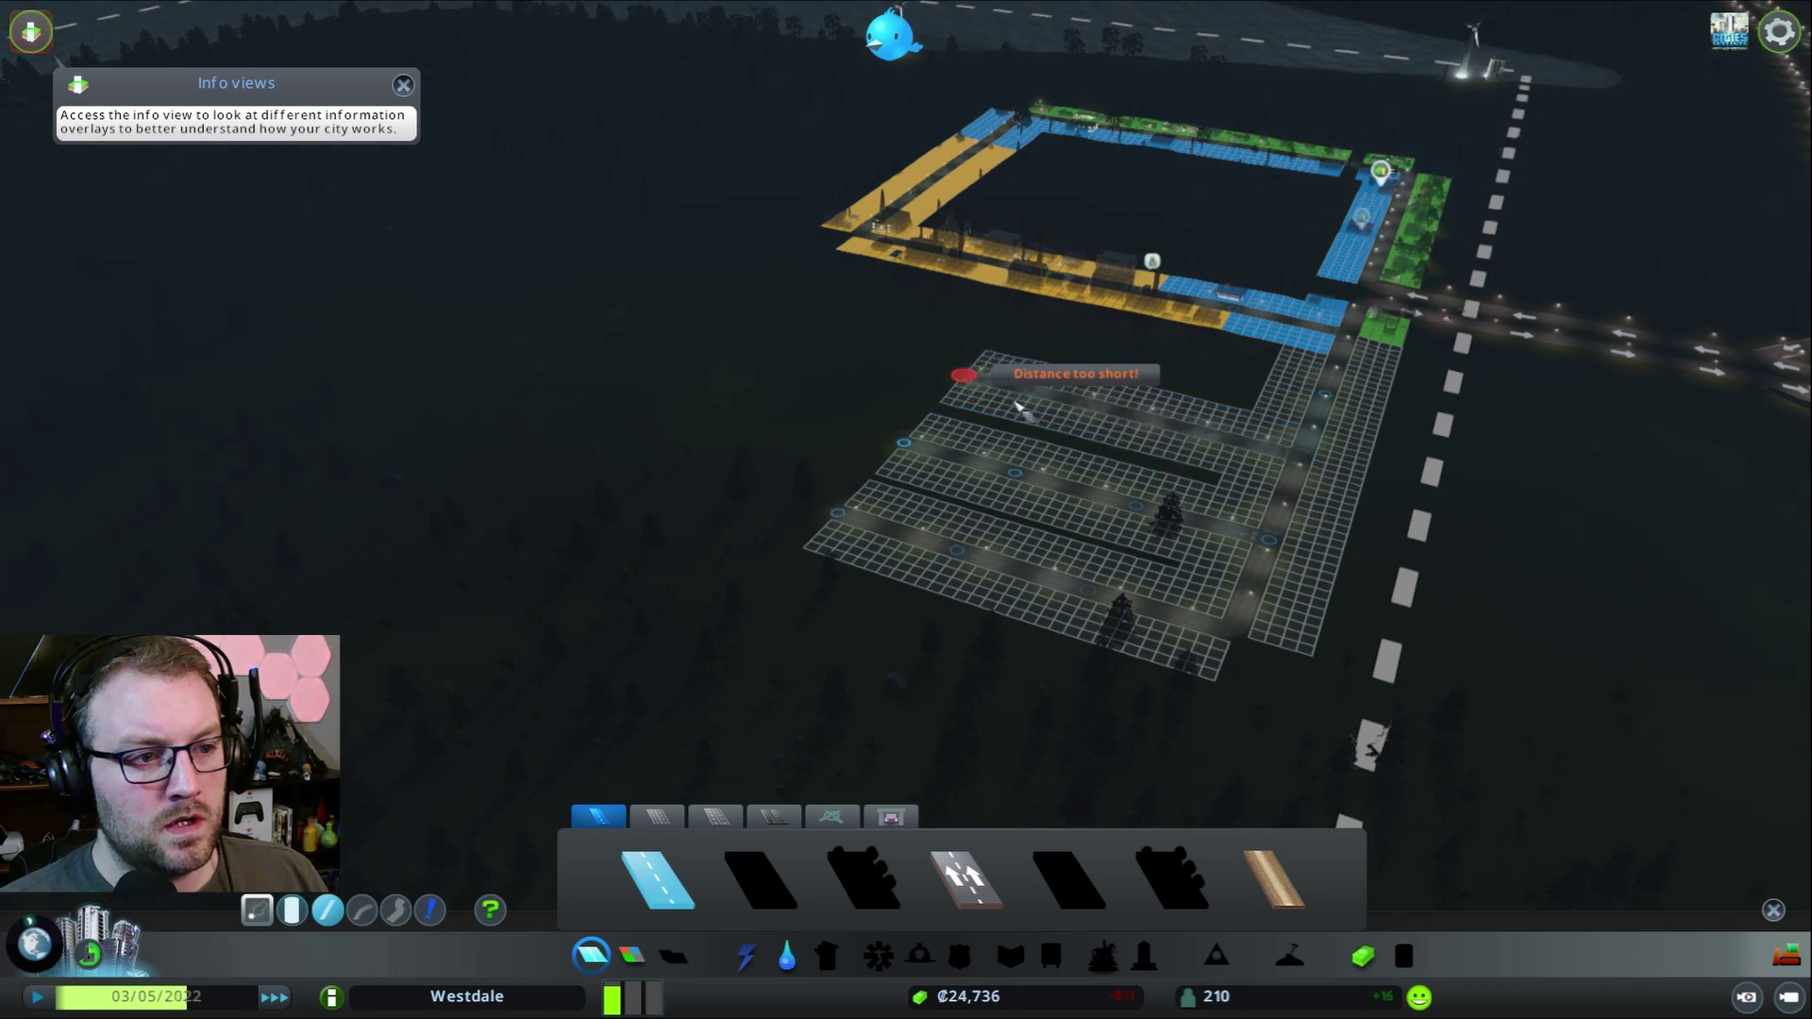
pyautogui.scroll(2, 1253, 637)
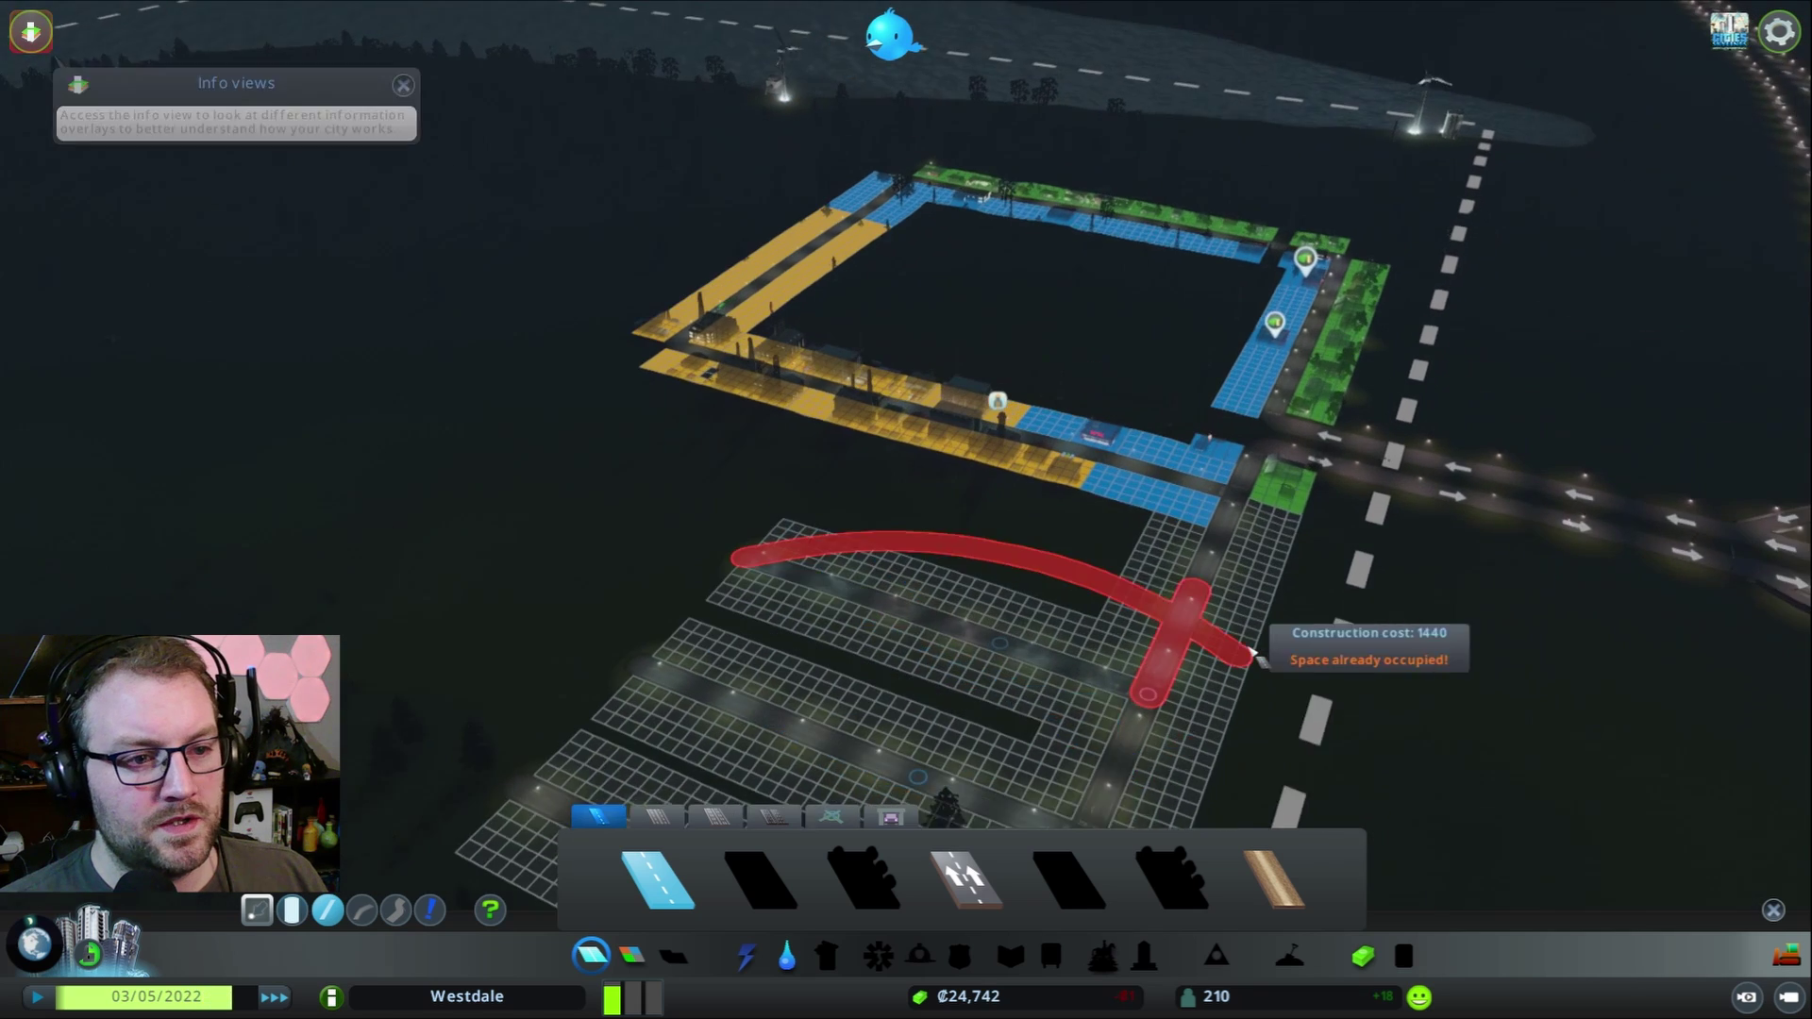
pyautogui.rightClick(1253, 652)
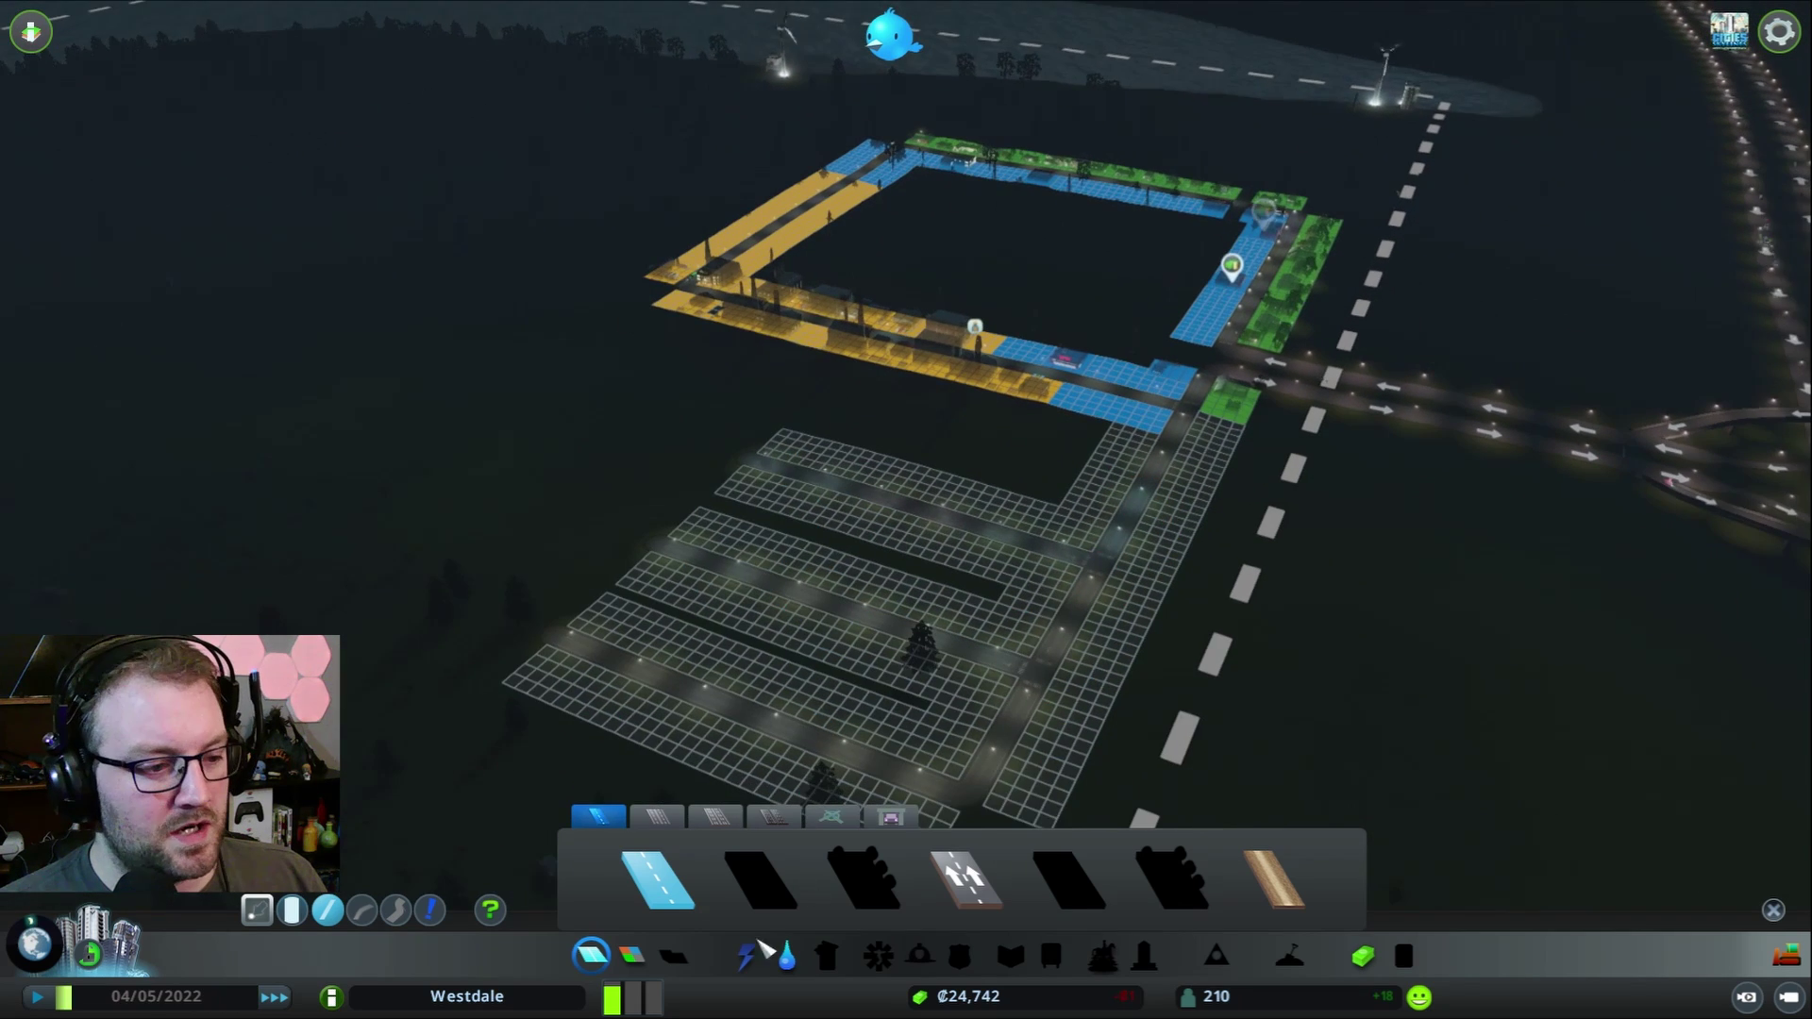
pyautogui.click(634, 958)
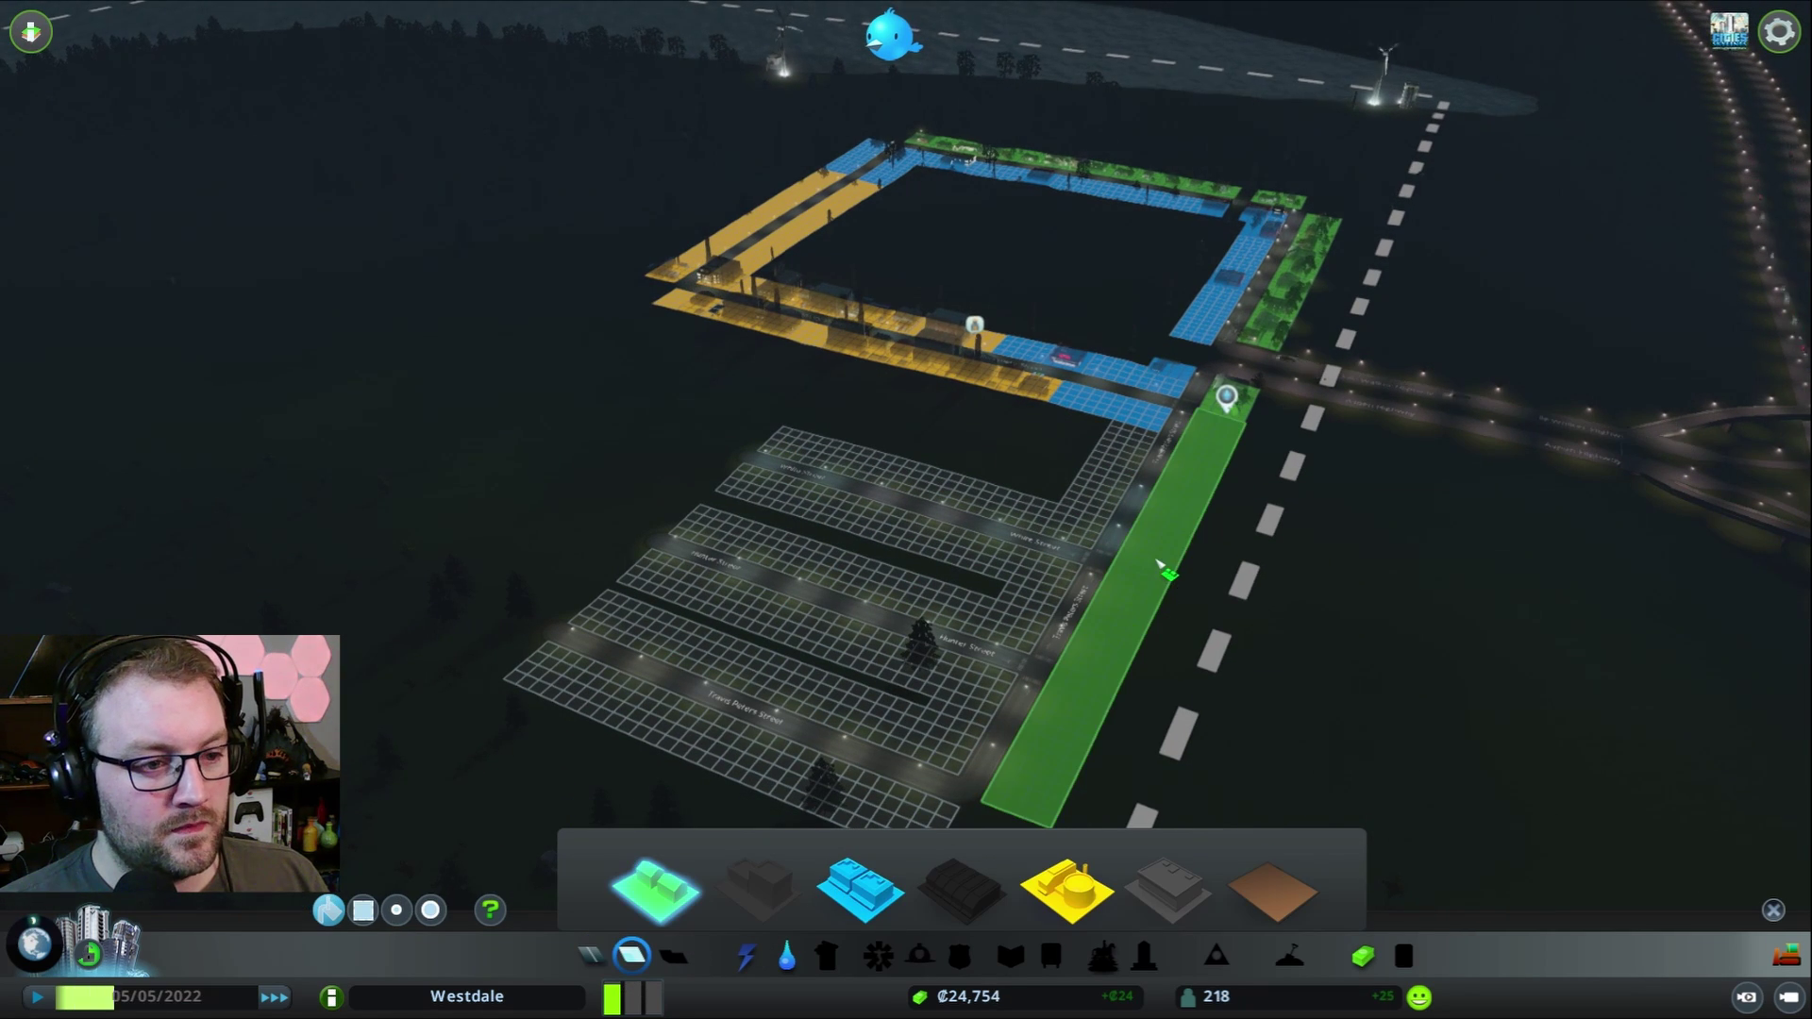
# - Zone the strip along the southern road and the remaining new blocks Residential Low
pyautogui.click(1164, 571)
pyautogui.scroll(-2, 1109, 518)
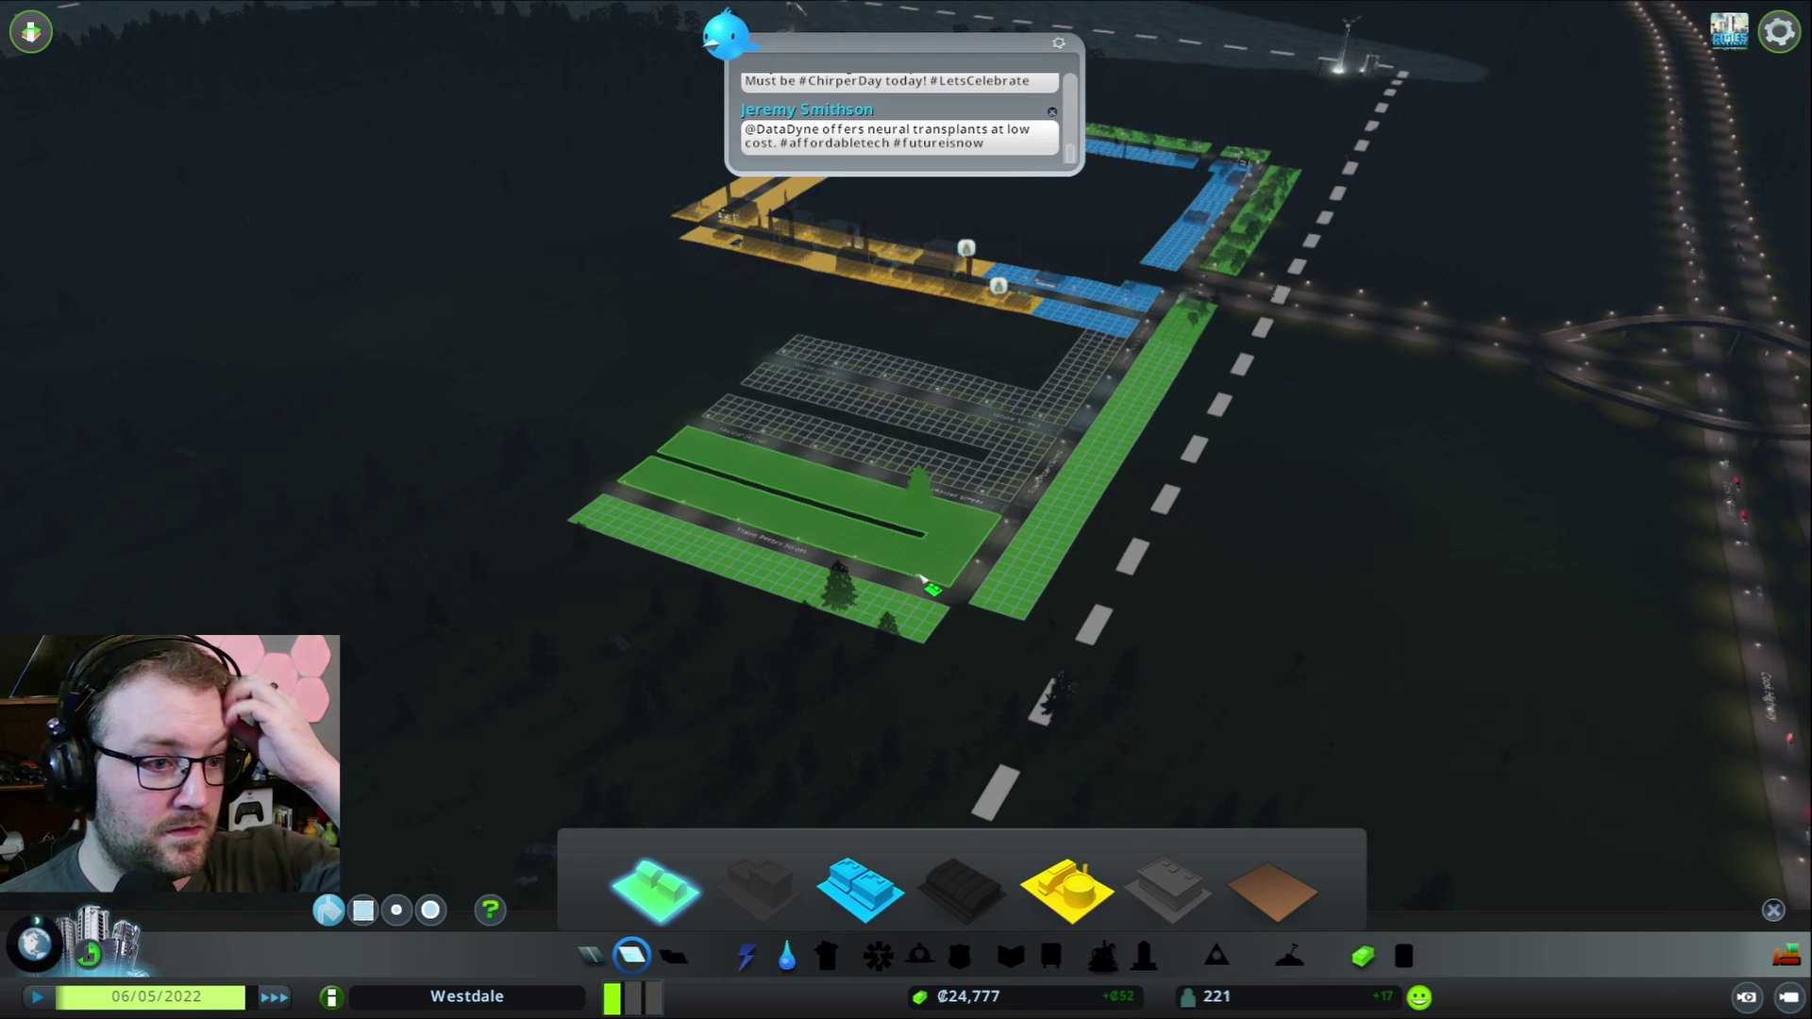
pyautogui.moveTo(935, 572); pyautogui.dragTo(1055, 416)
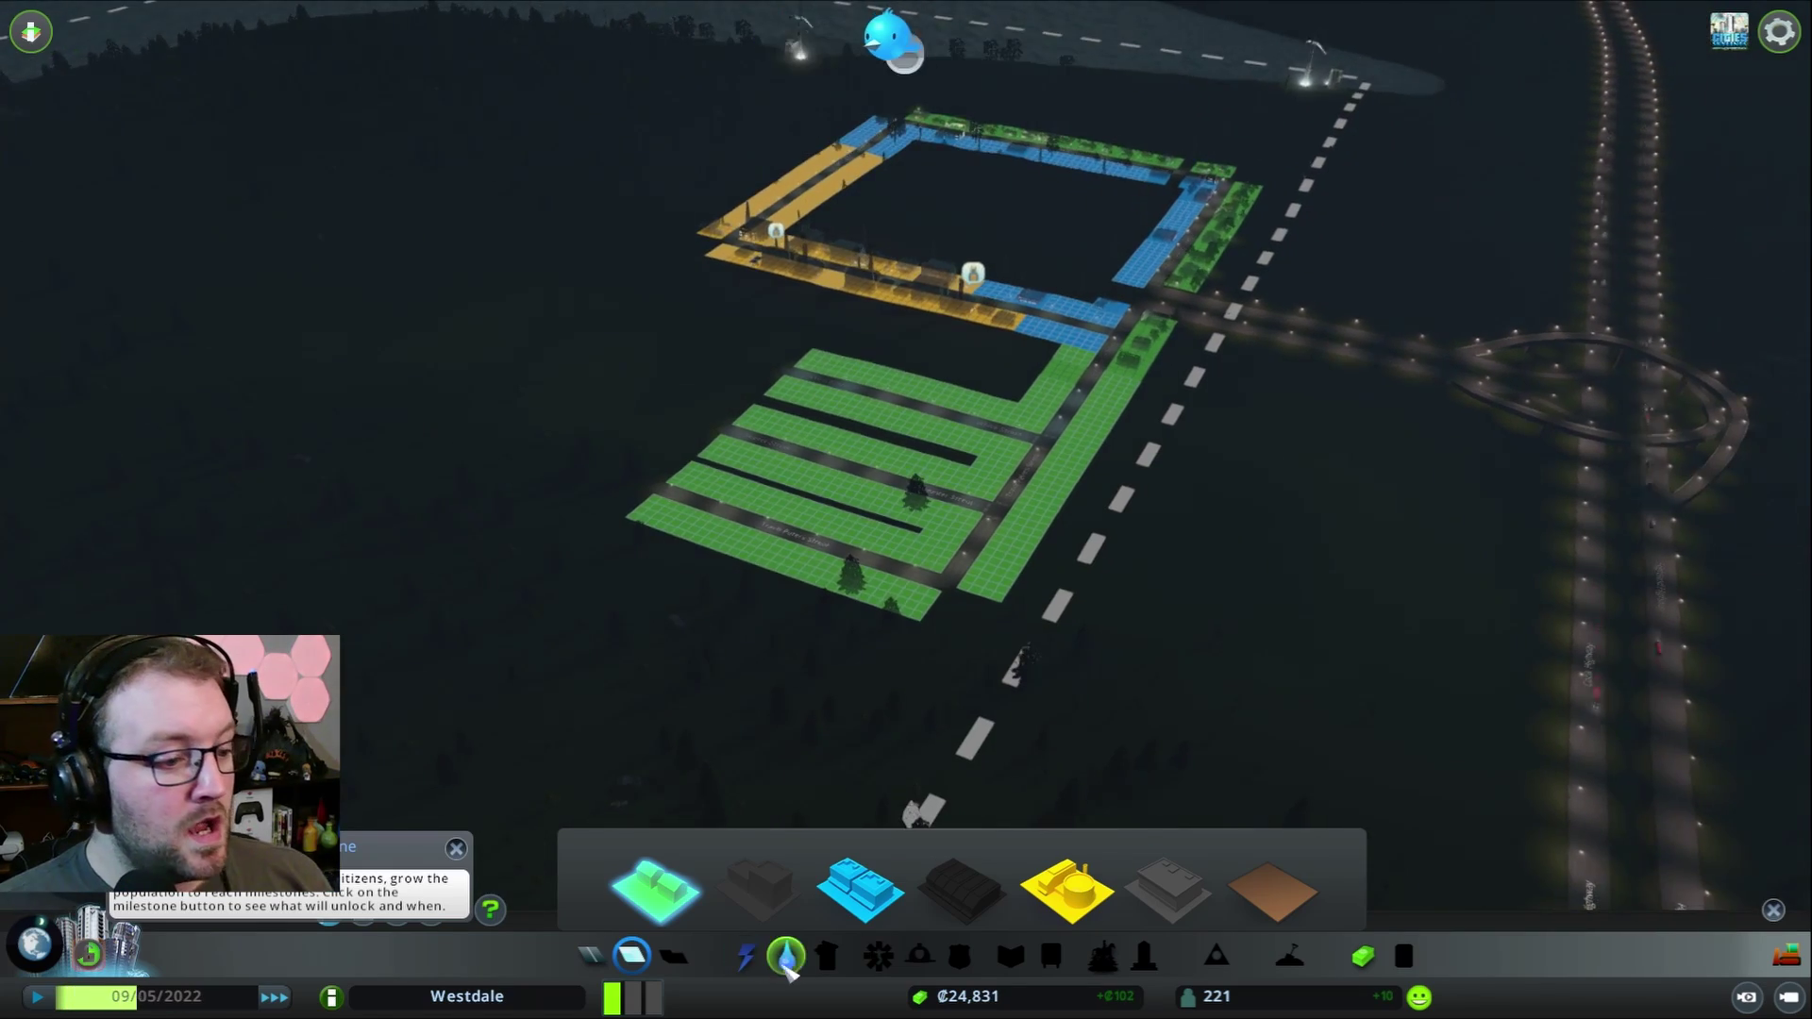
# - Lay water pipes south from the junction into the new streets, then dismiss the Little Hamlet milestone
pyautogui.click(788, 957)
pyautogui.scroll(2, 990, 424)
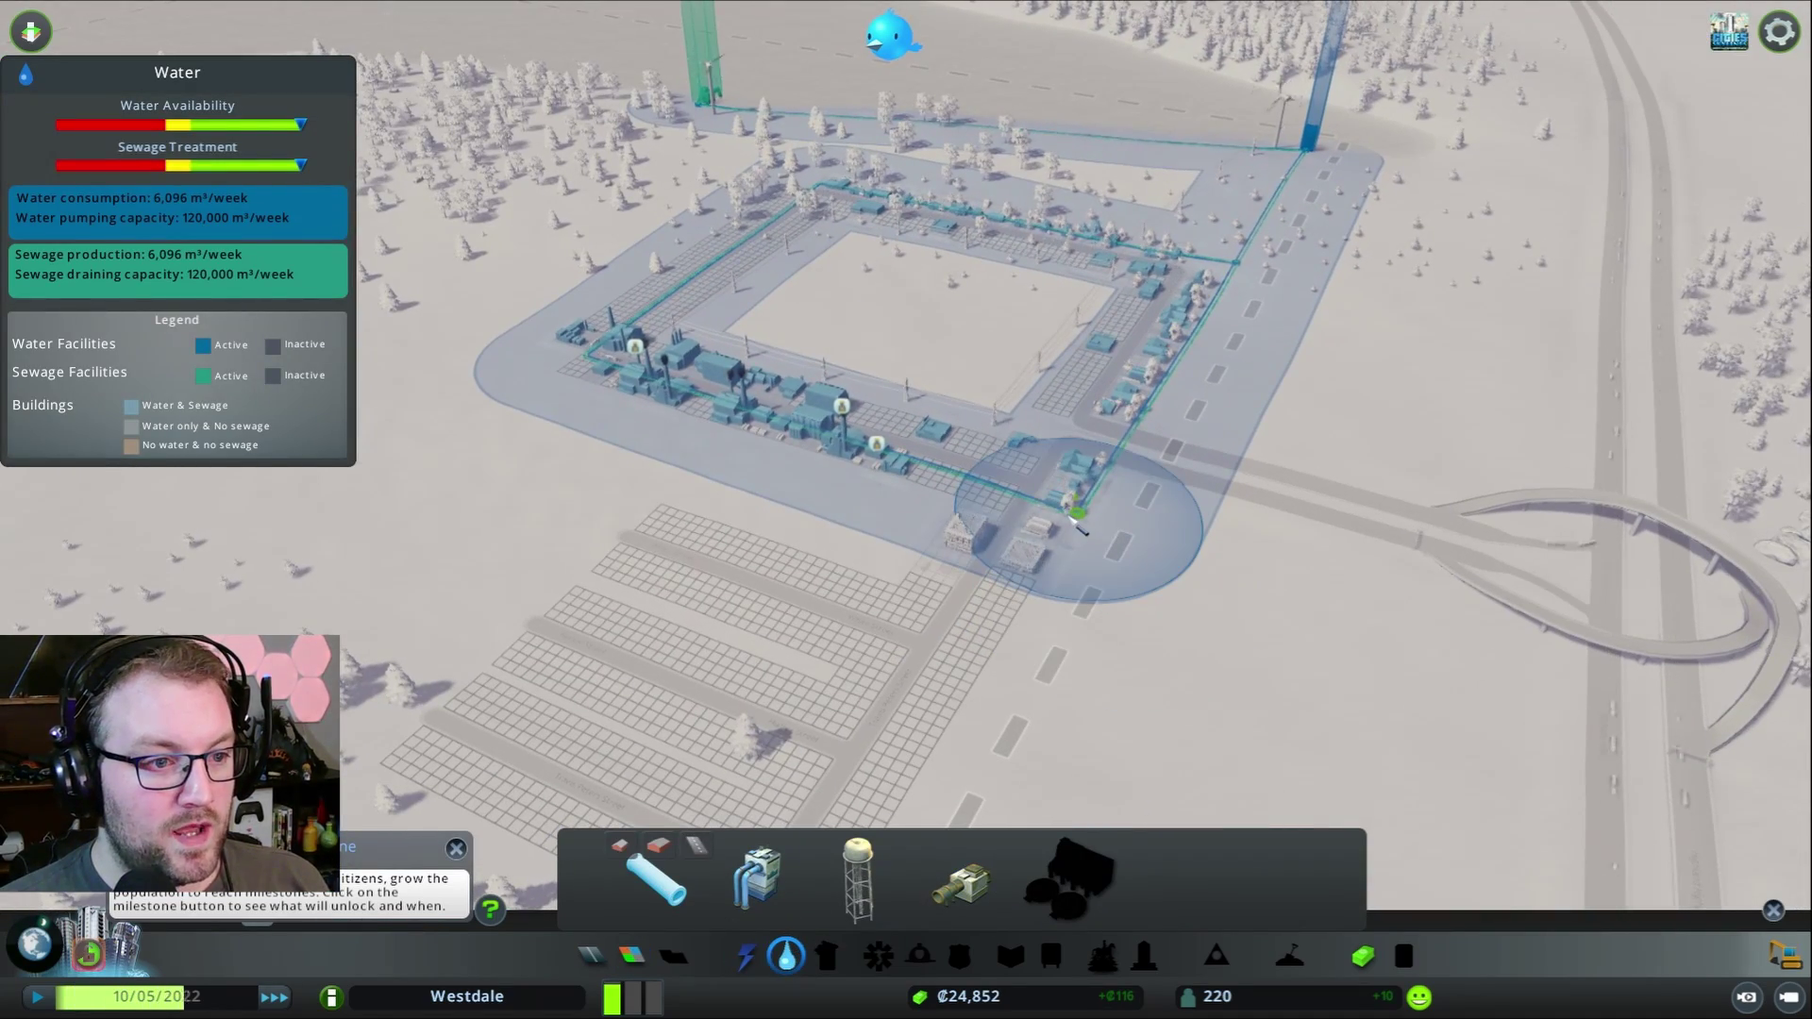
pyautogui.click(1076, 516)
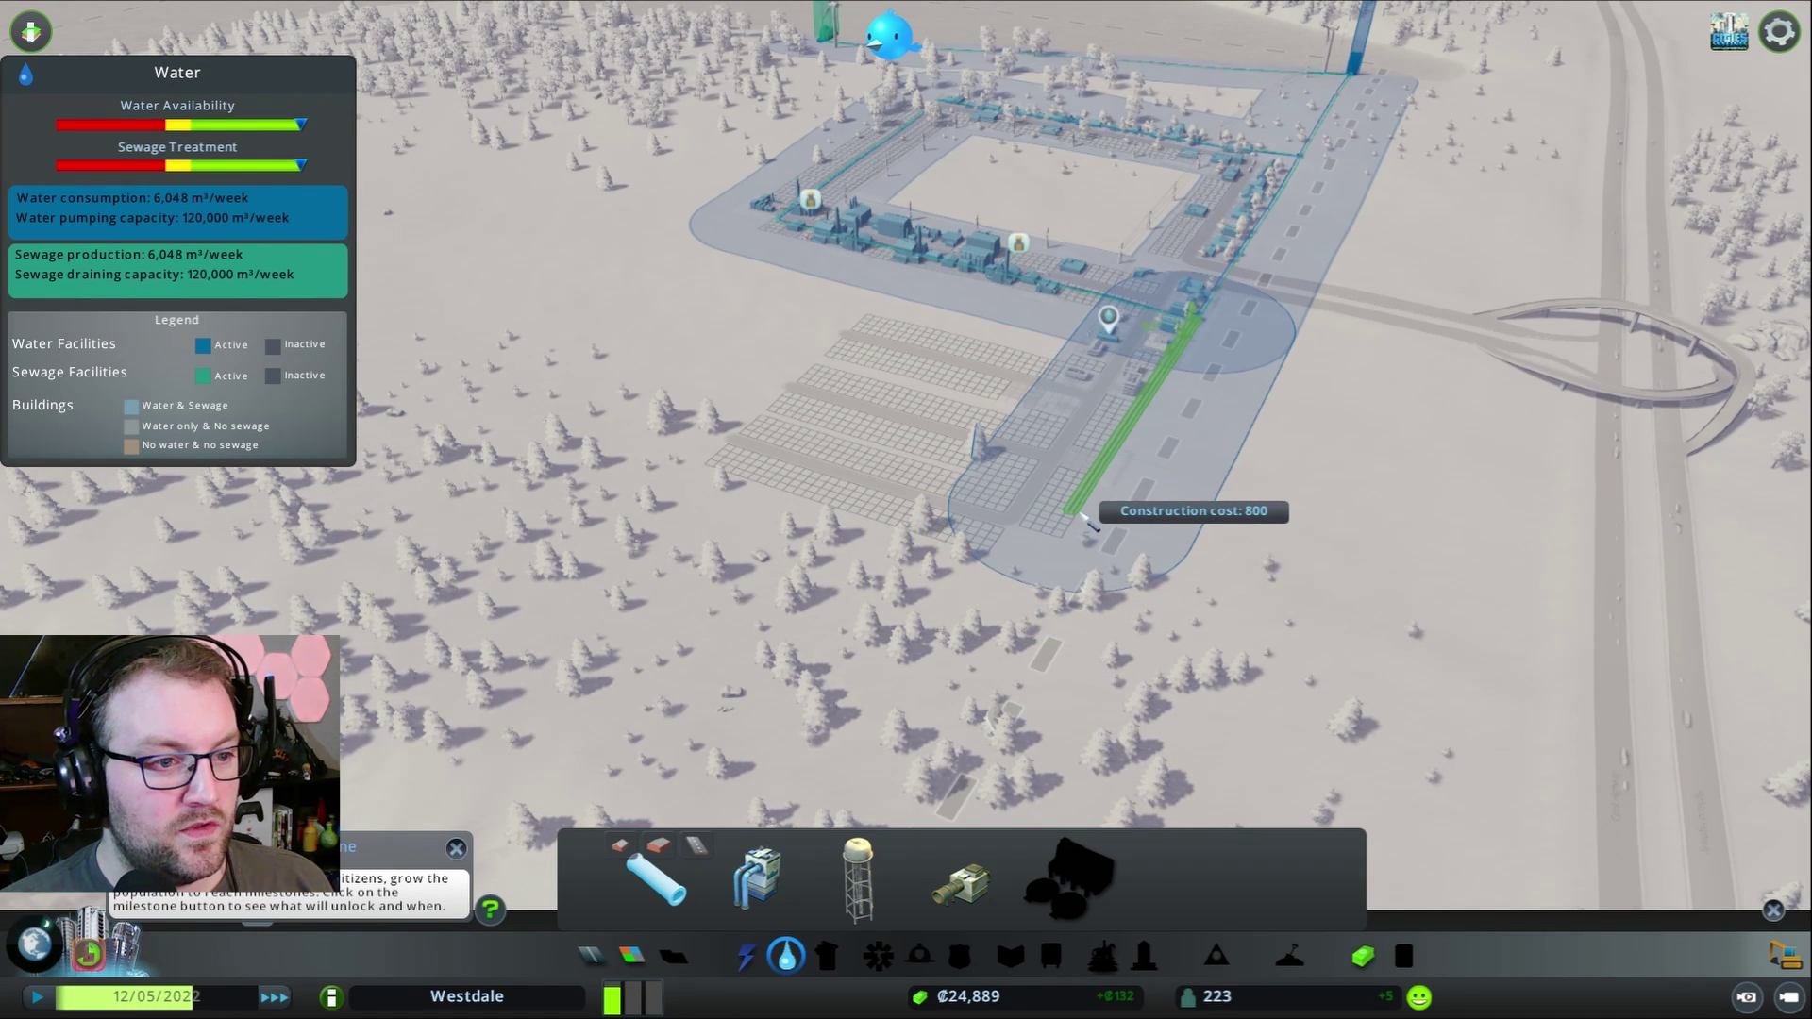
pyautogui.click(1091, 517)
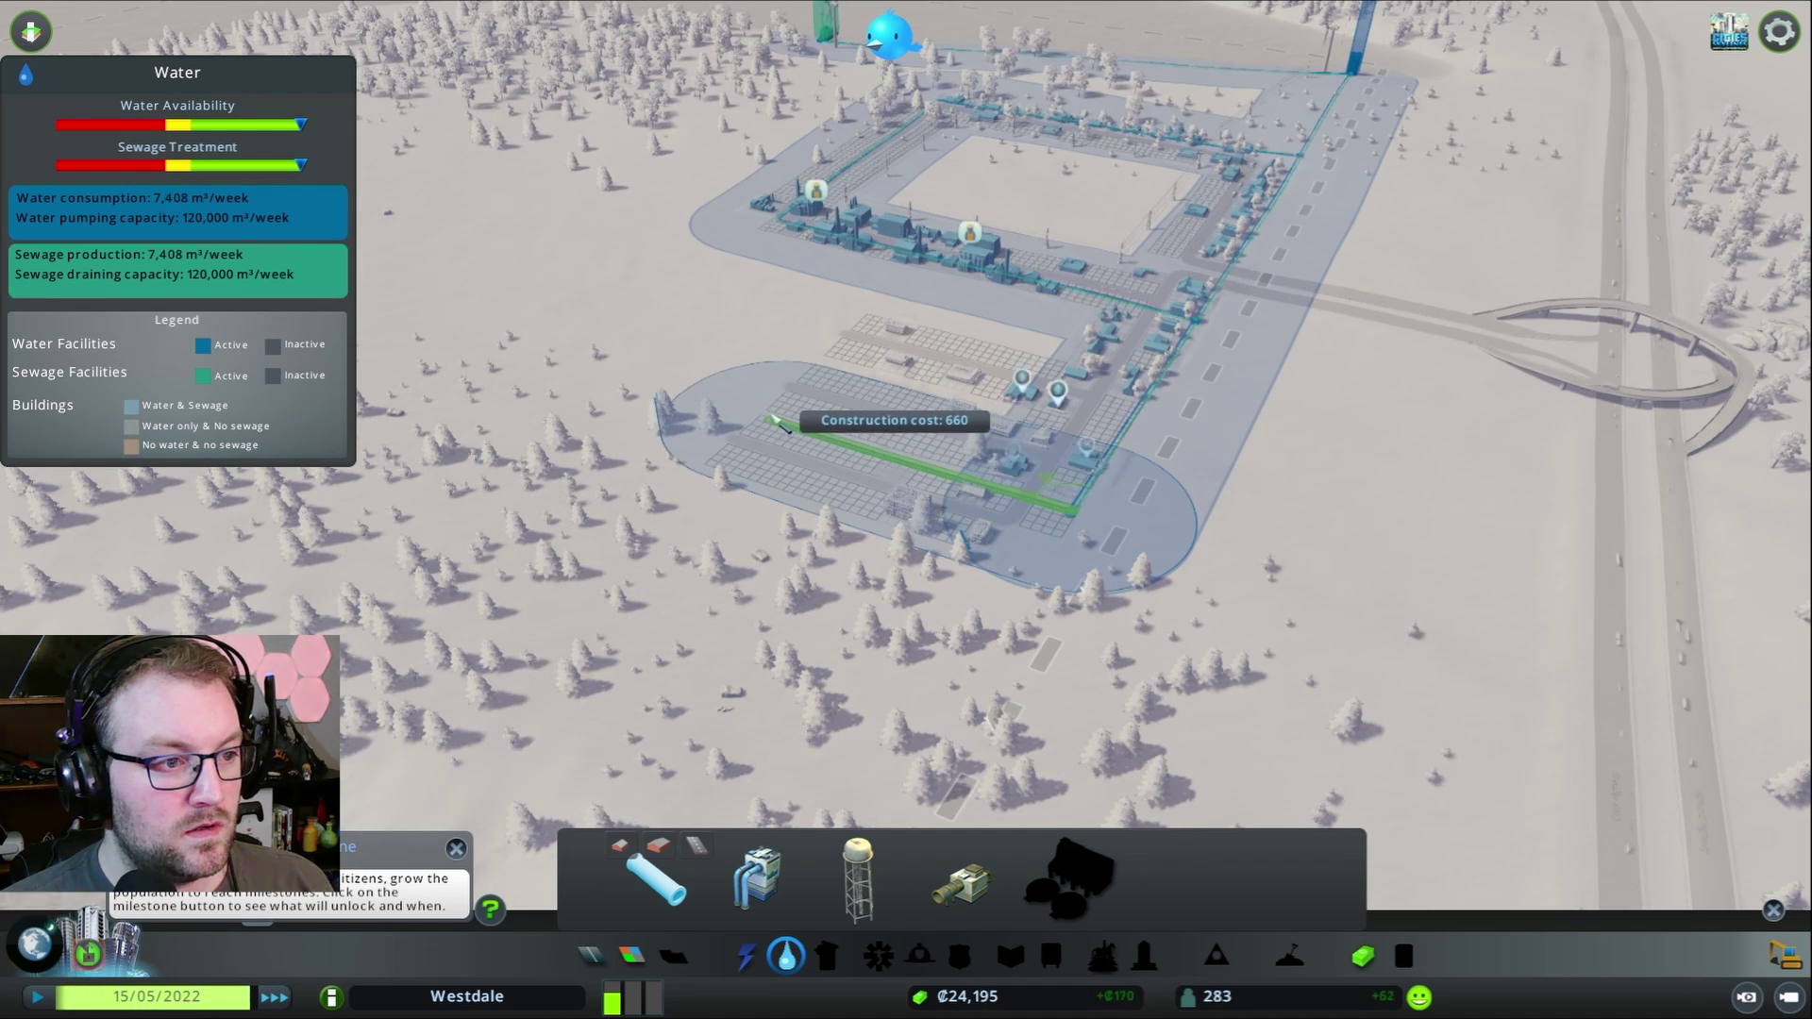
pyautogui.click(793, 428)
pyautogui.scroll(3, 906, 453)
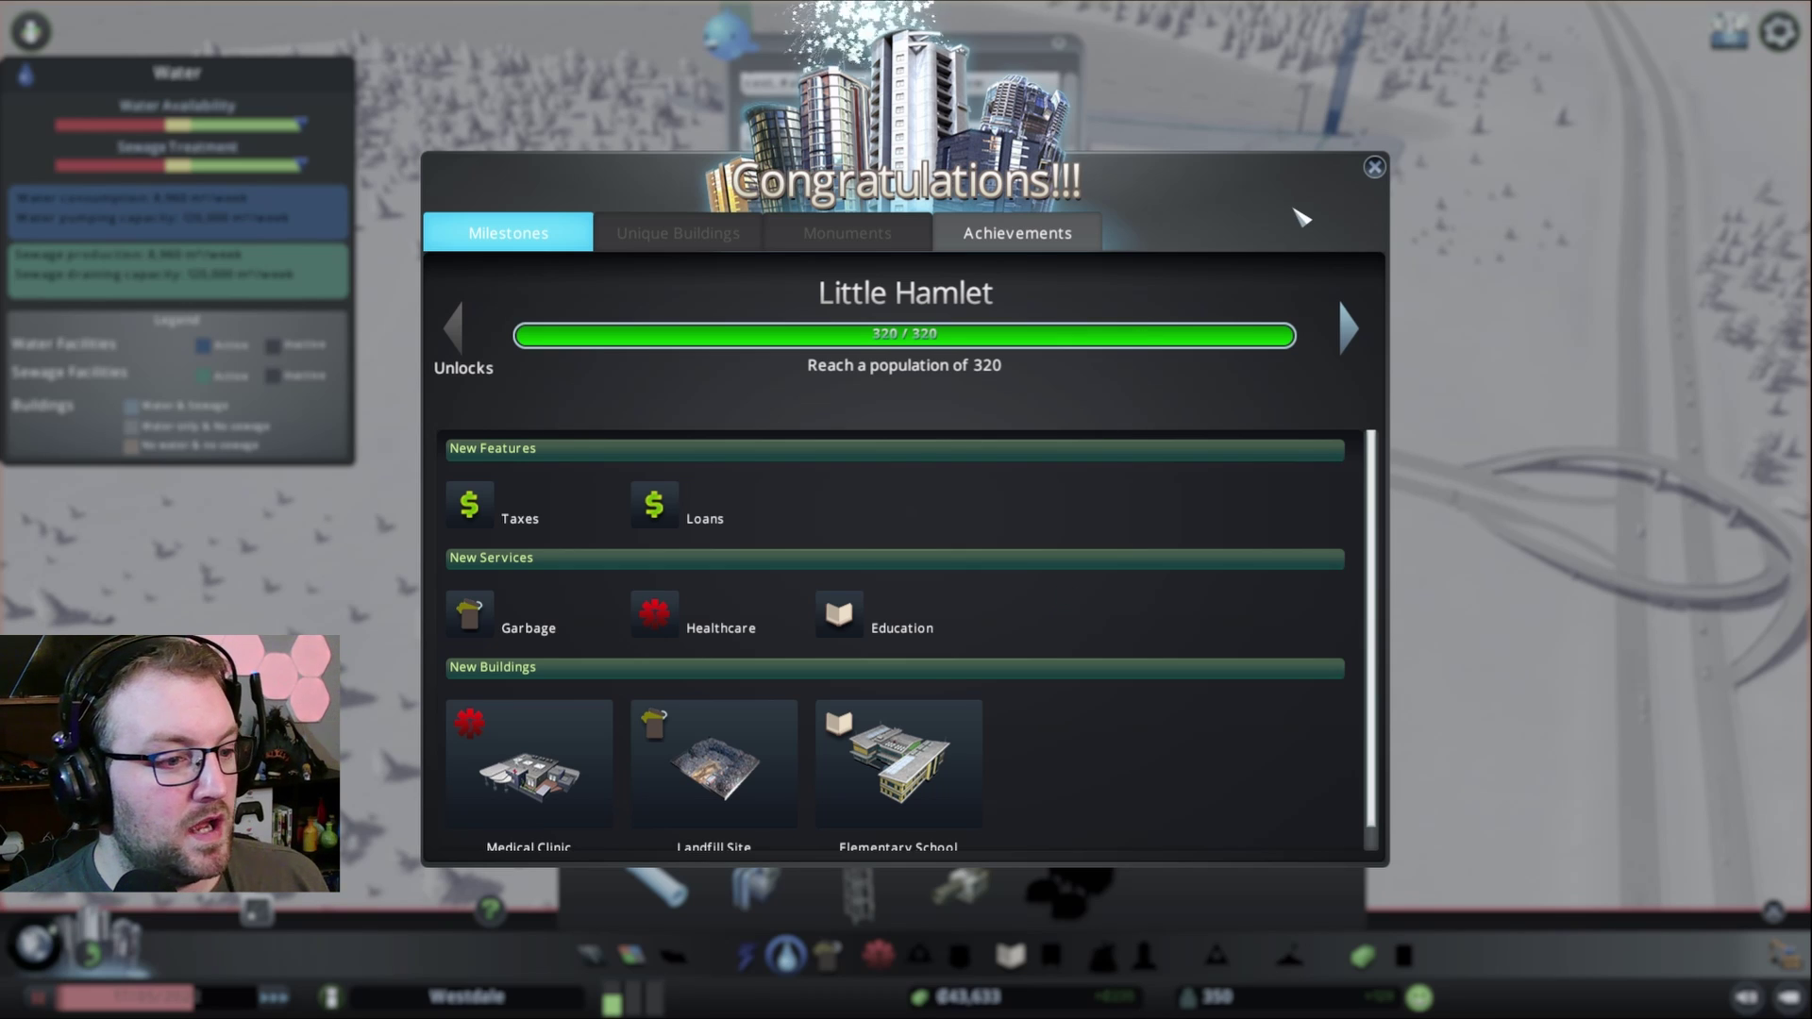
pyautogui.click(1374, 167)
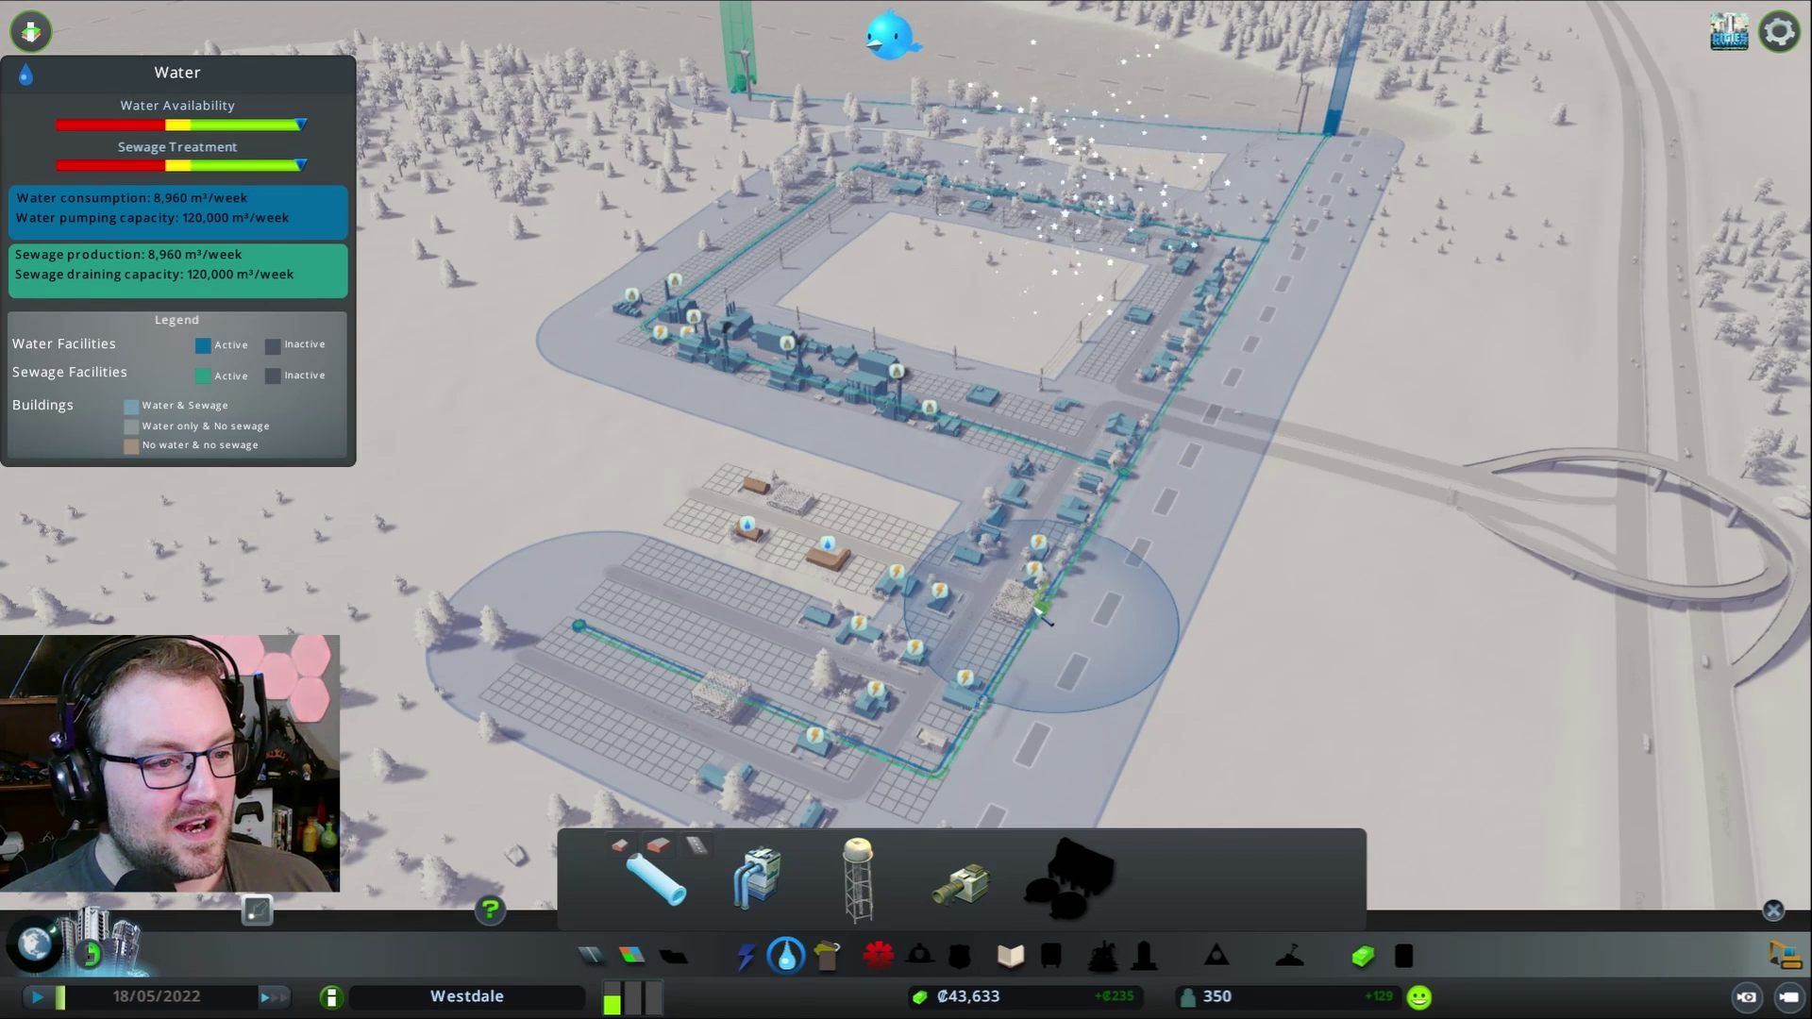
# - Extend a water pipe to the southern grid's top street and show the electricity overlay
pyautogui.click(1047, 610)
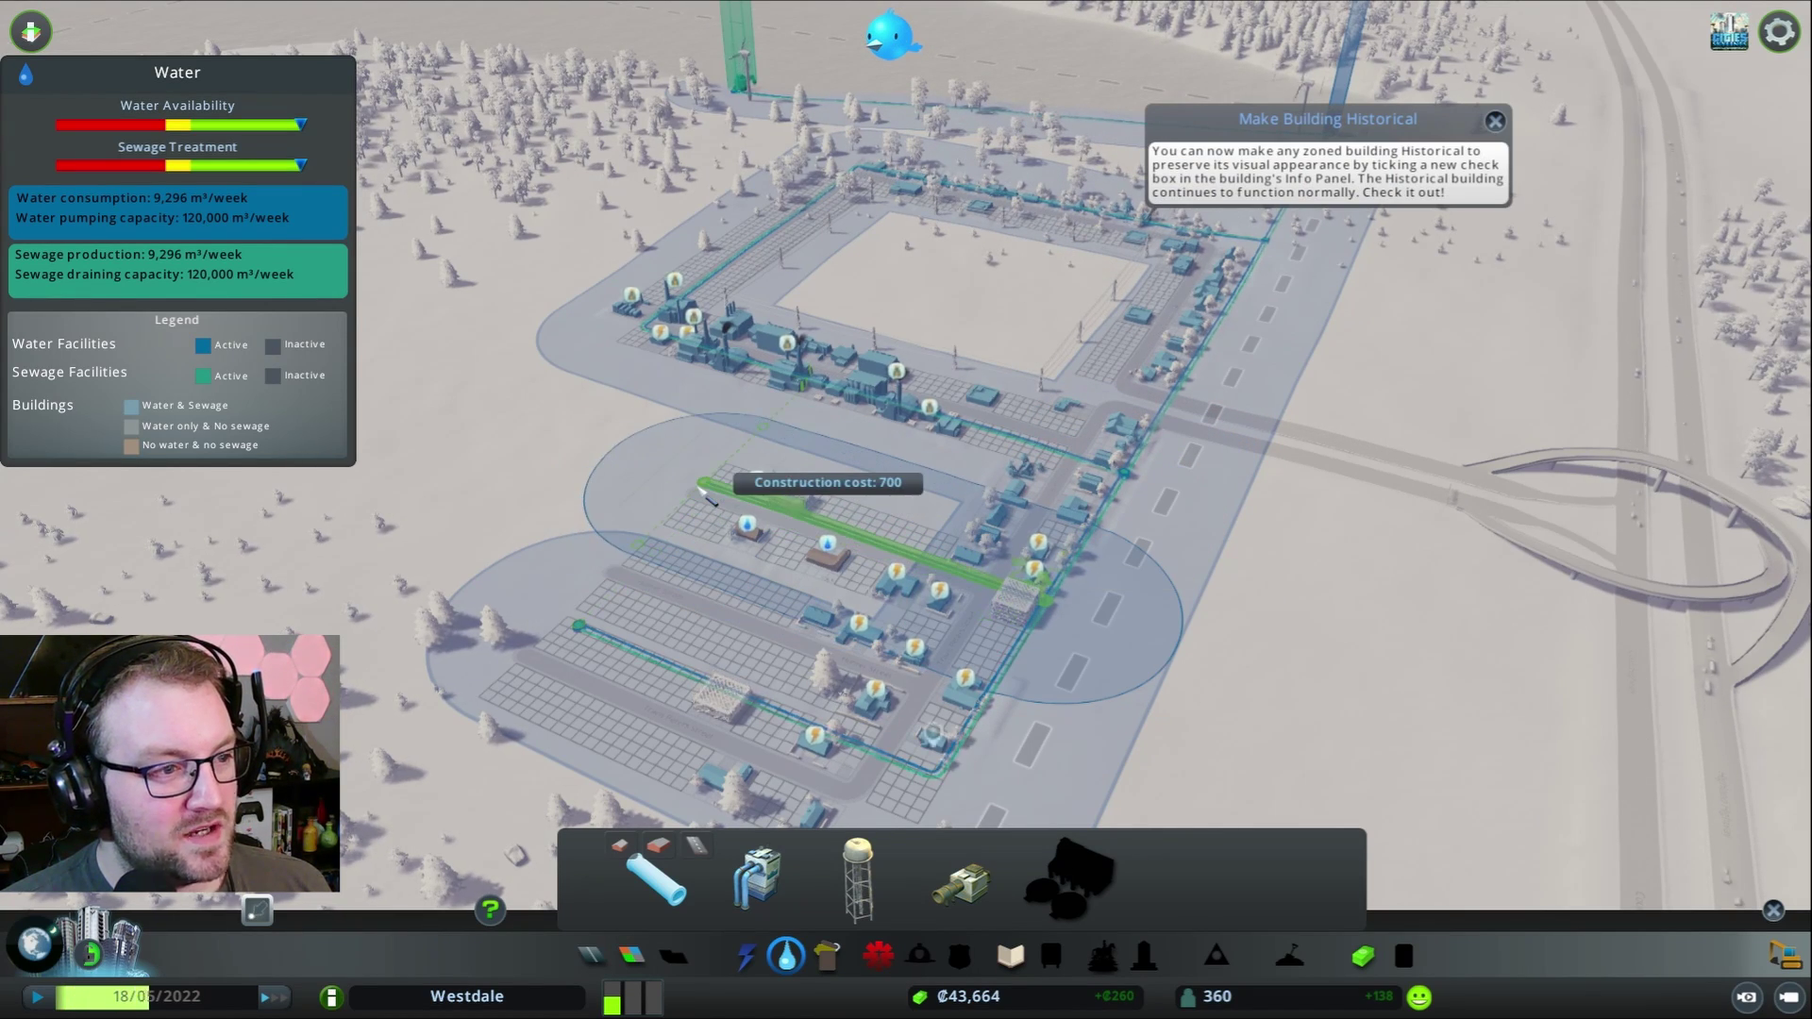
pyautogui.click(703, 489)
pyautogui.rightClick(1266, 628)
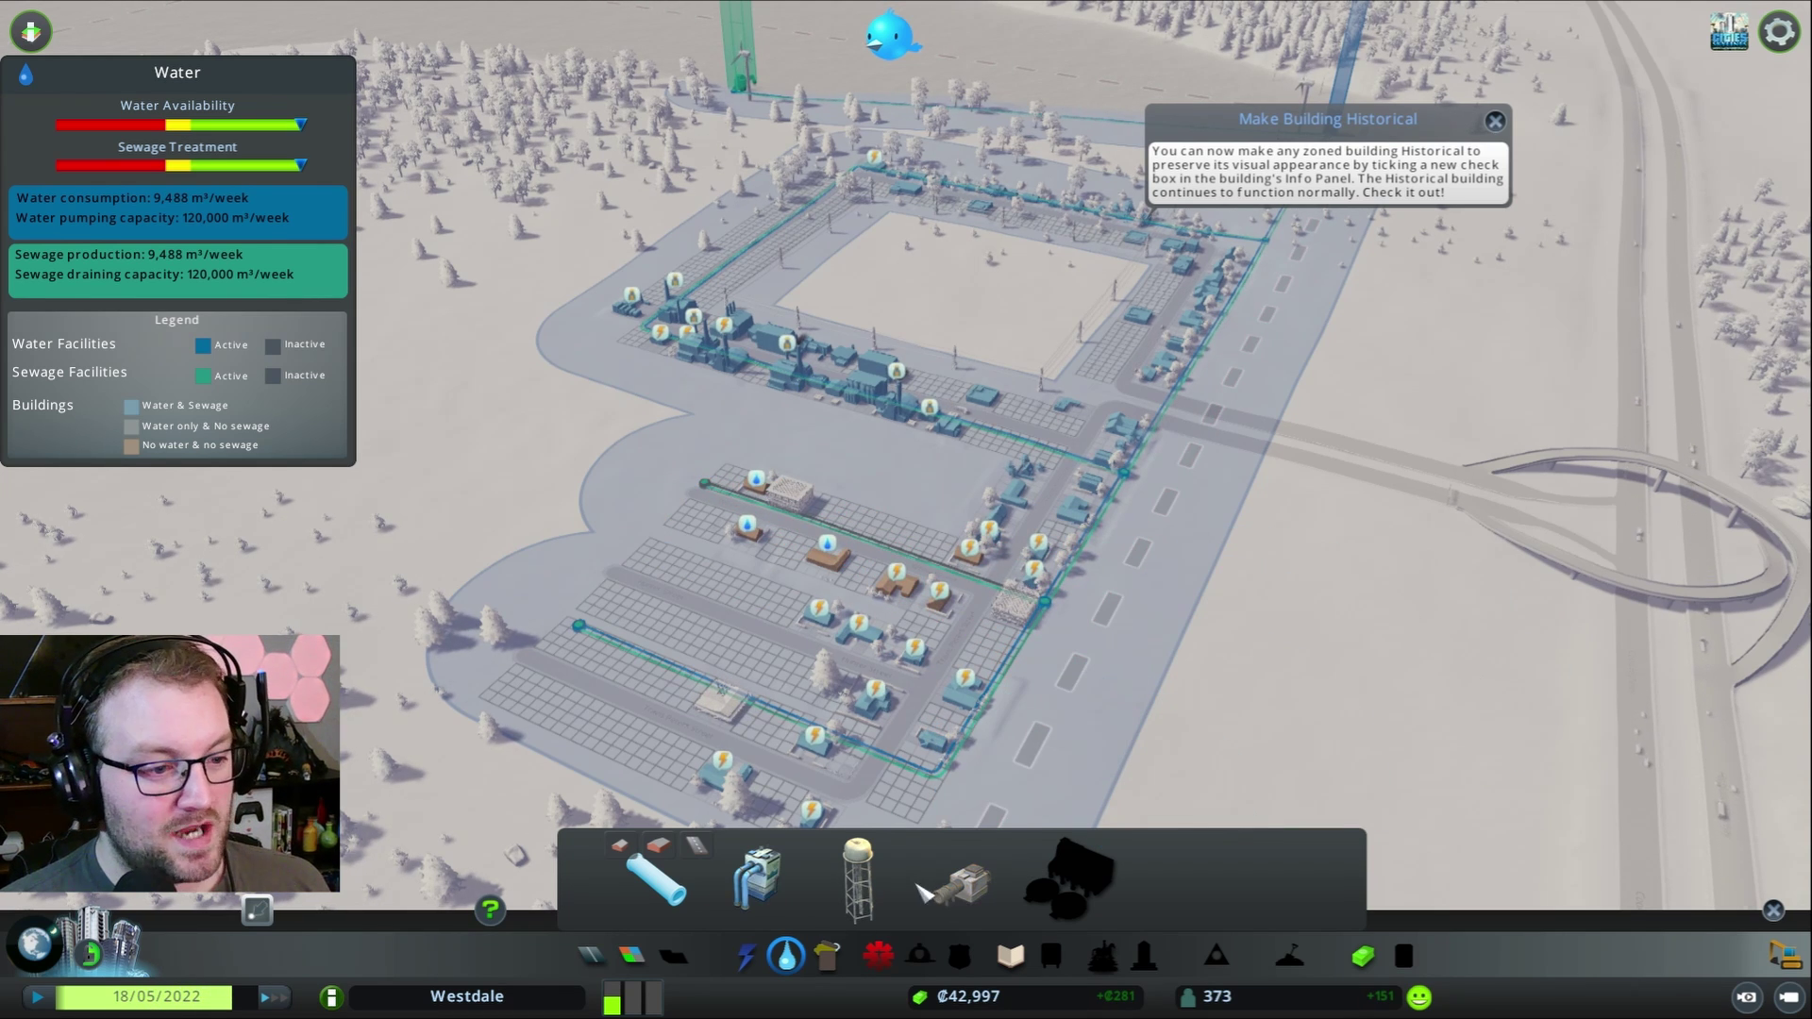
pyautogui.click(745, 956)
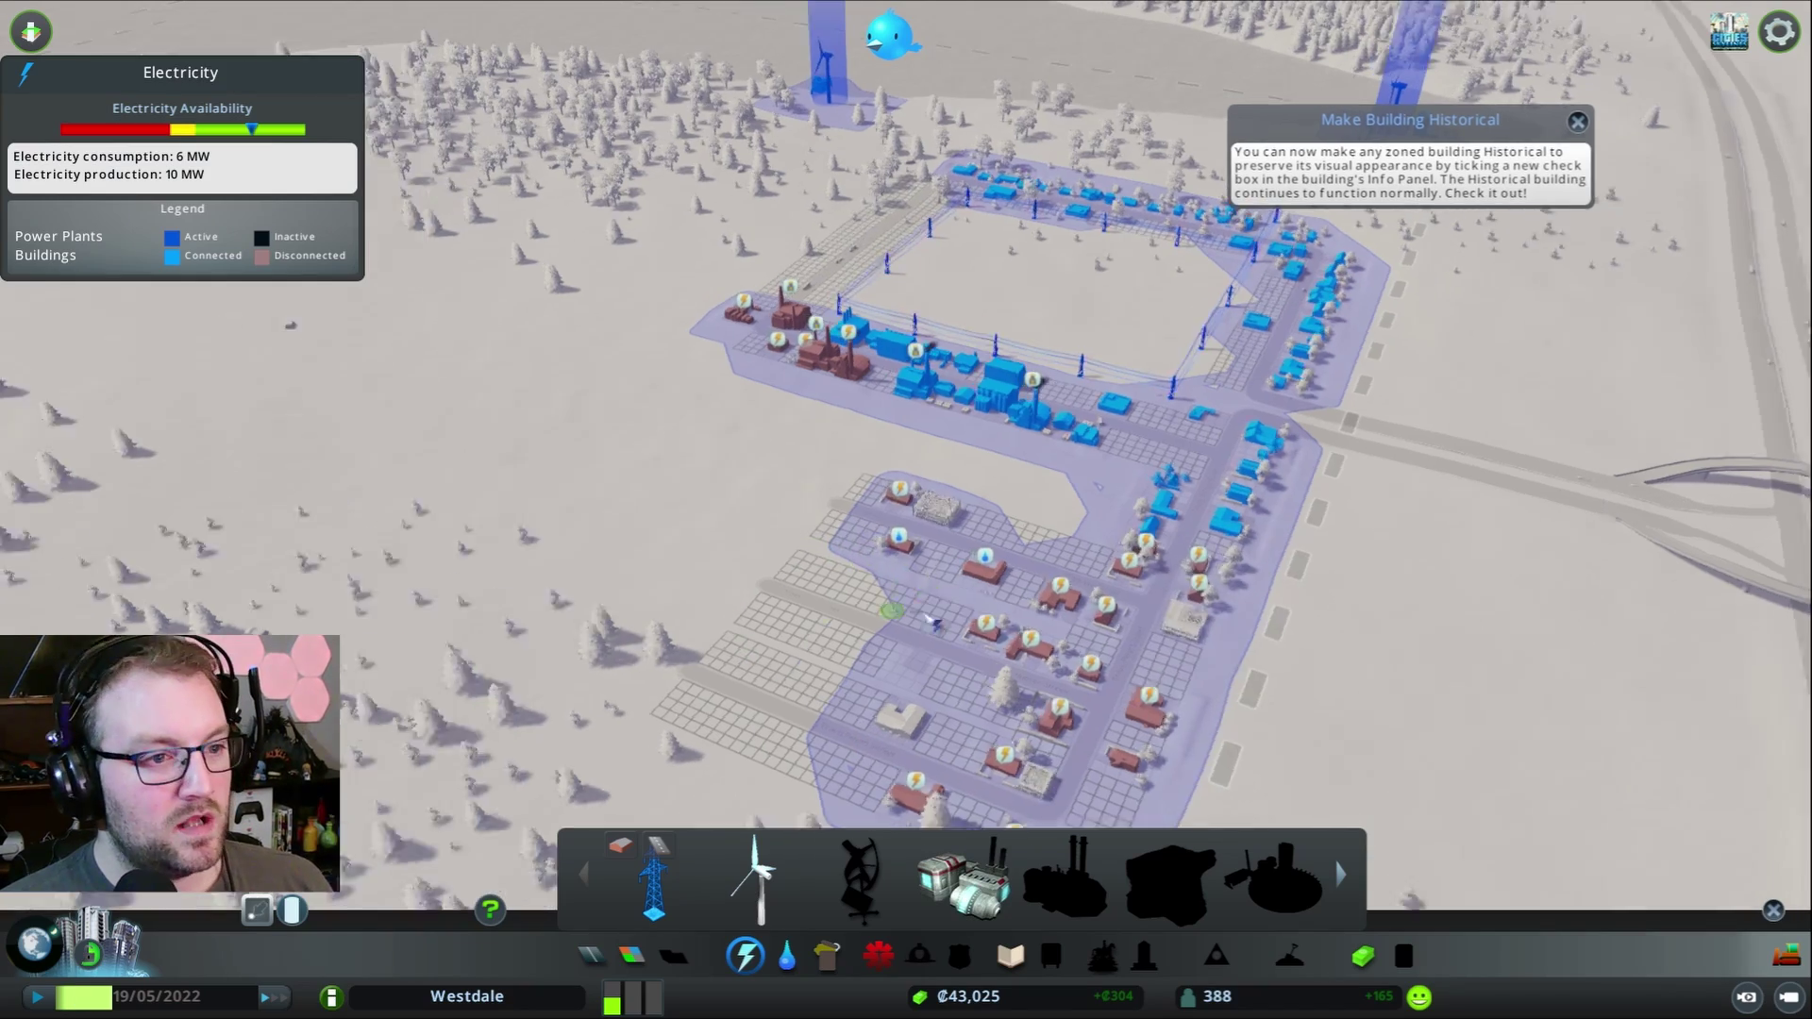
# - Draw a power line from an existing pole along the southern road
pyautogui.press('a')
pyautogui.click(1309, 507)
pyautogui.scroll(-2, 1309, 507)
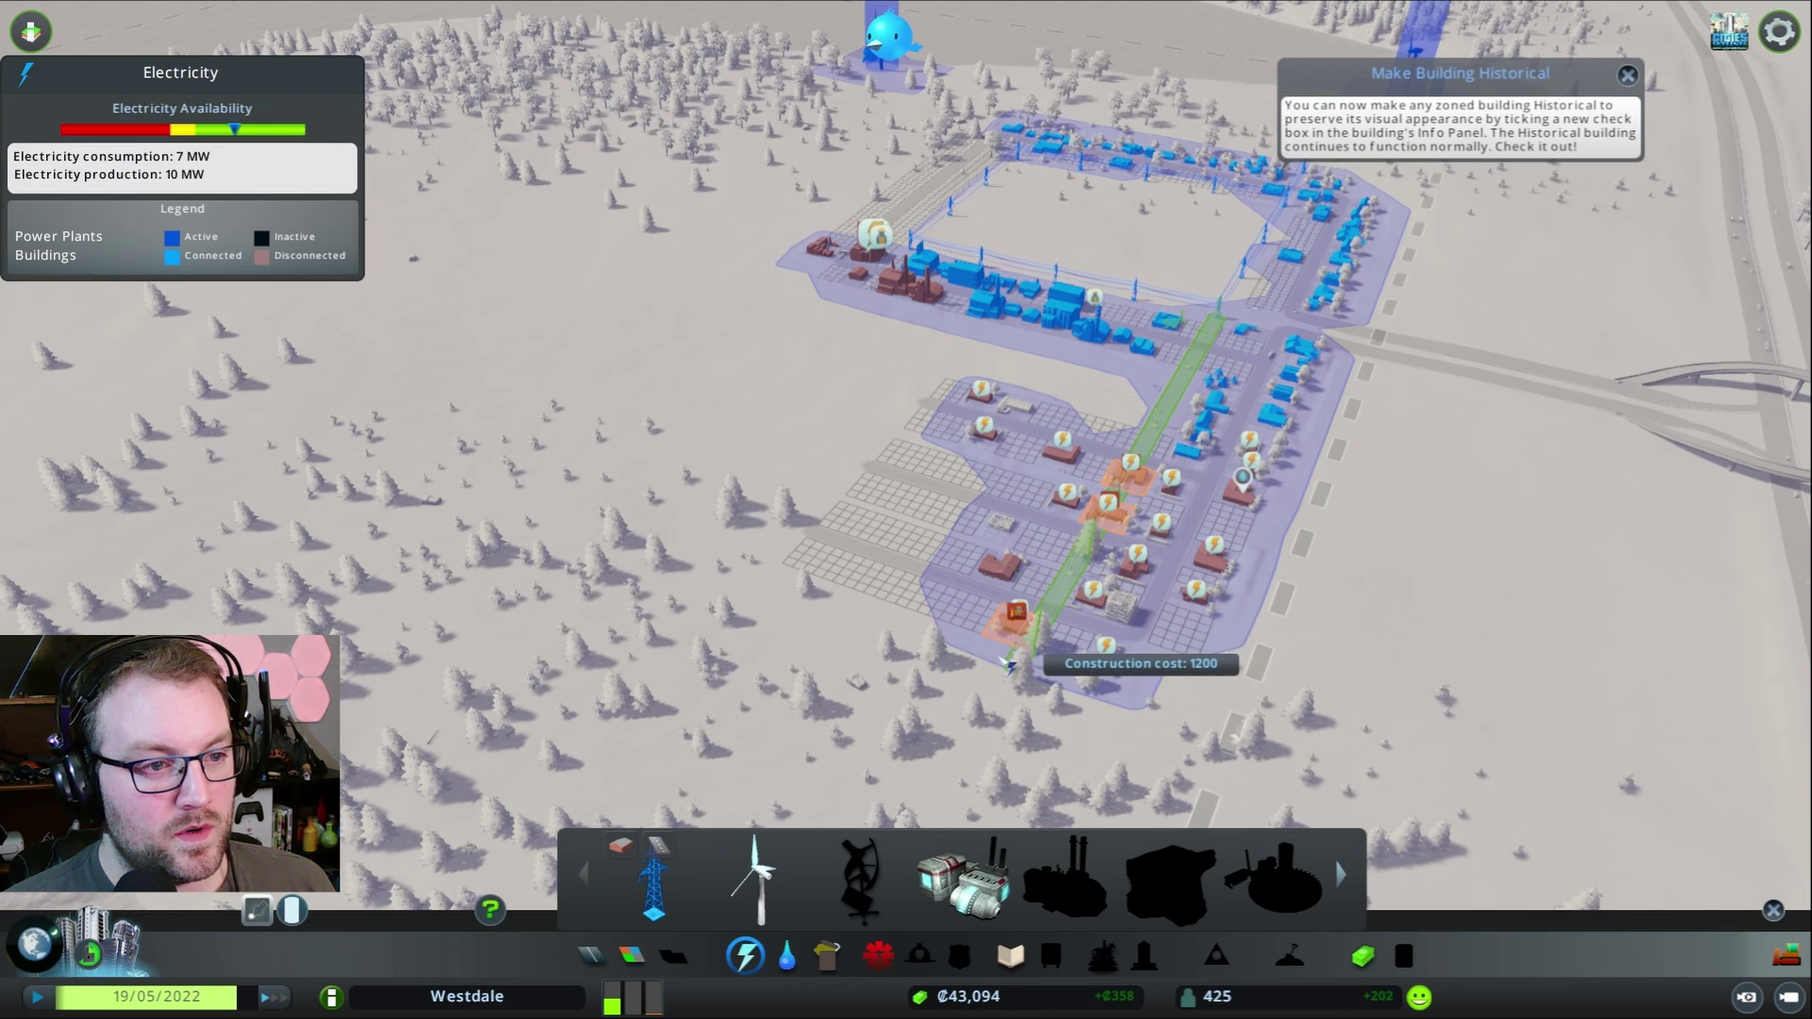
pyautogui.click(1008, 662)
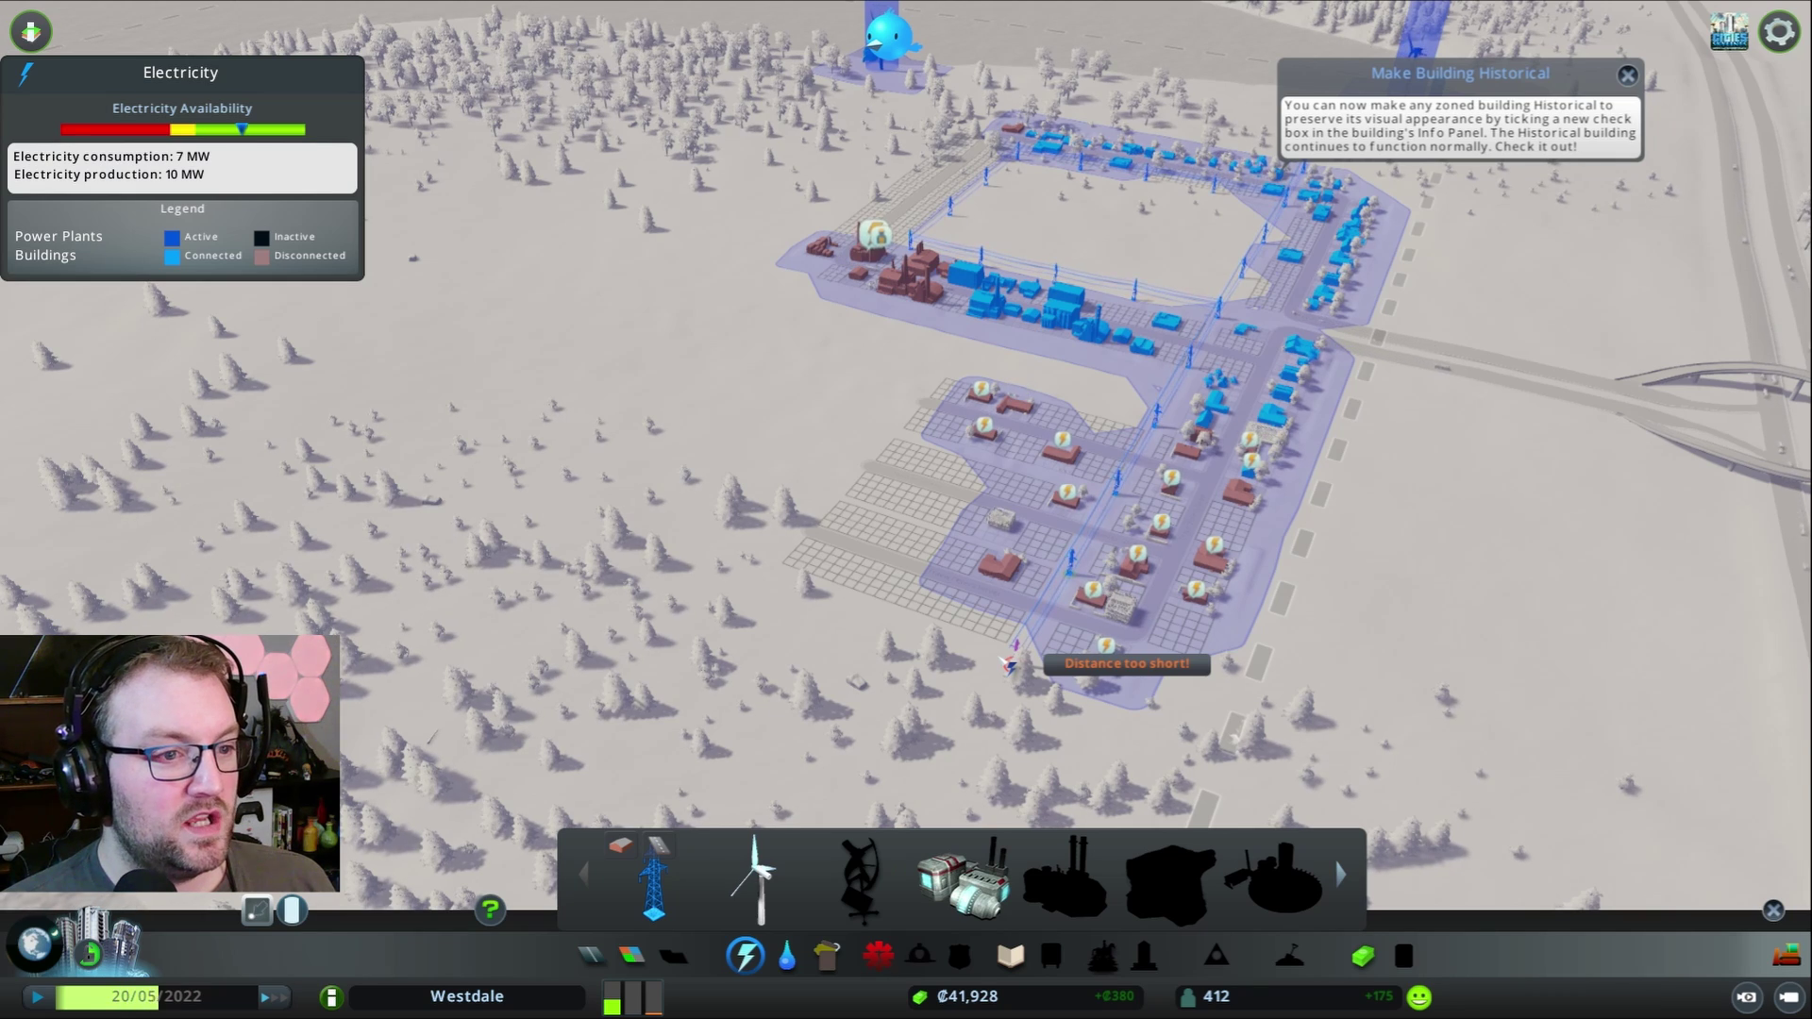
pyautogui.scroll(2, 1186, 696)
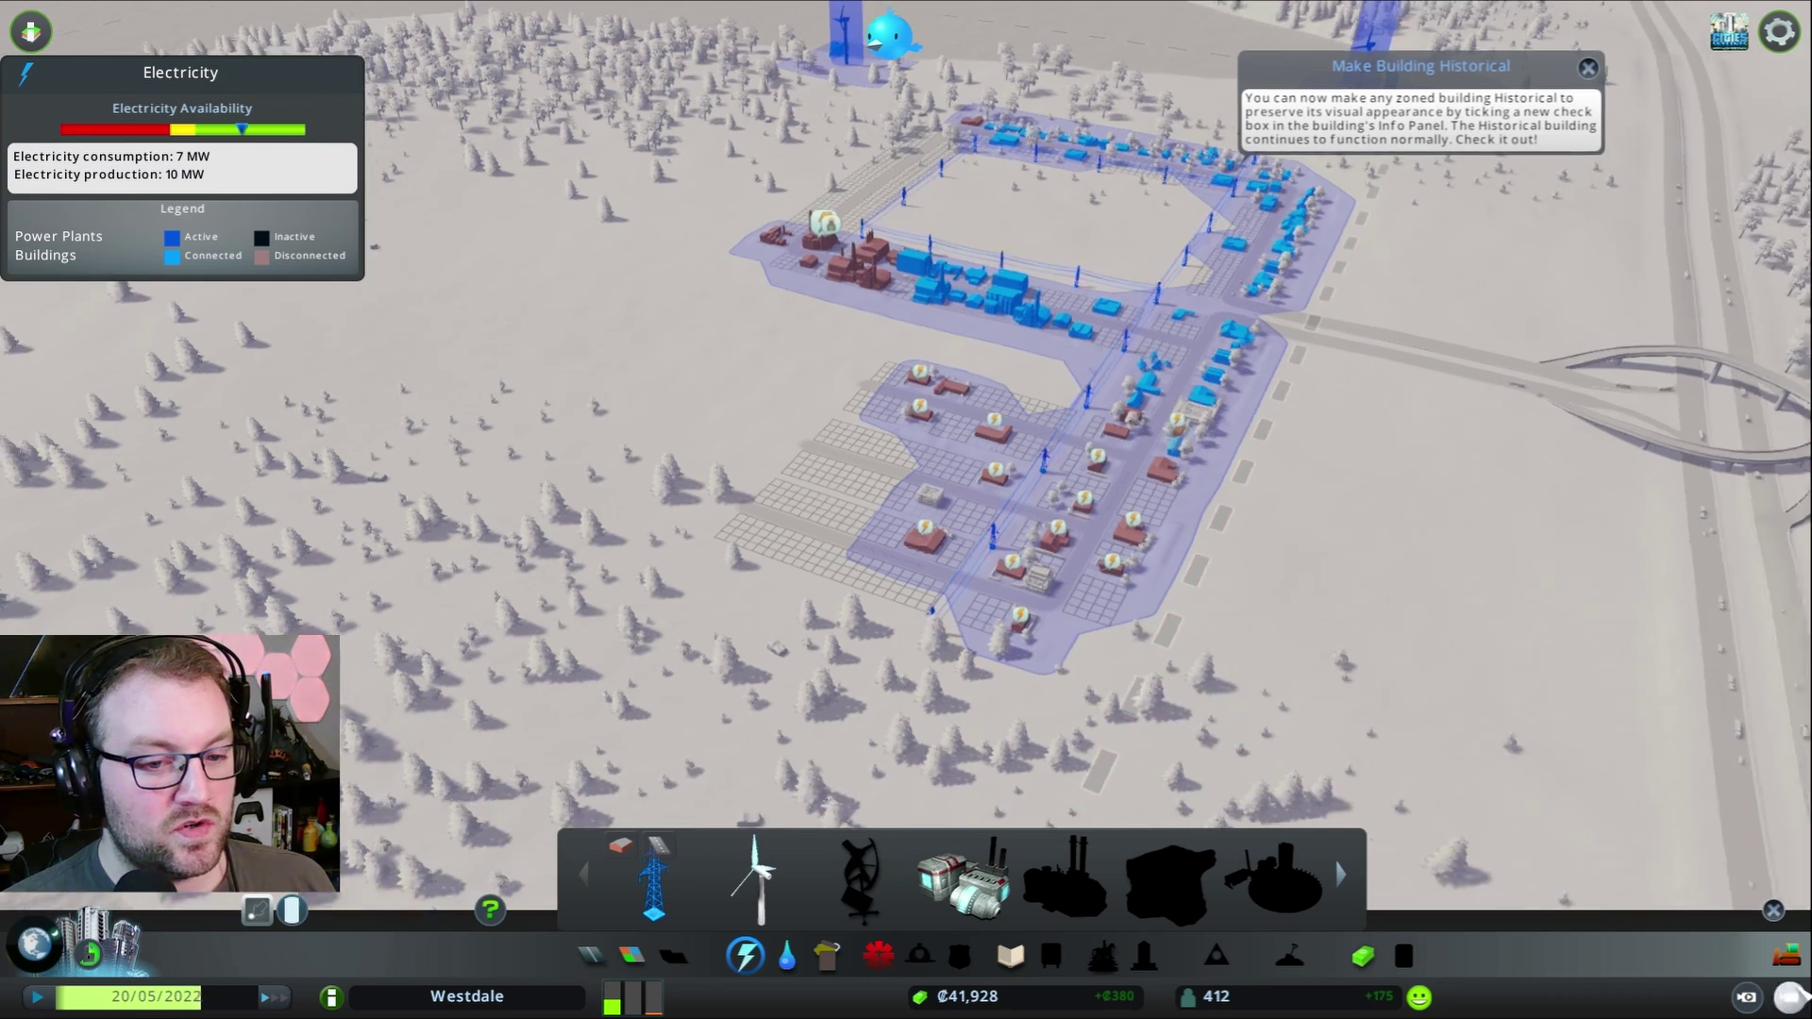
pyautogui.scroll(2, 1133, 622)
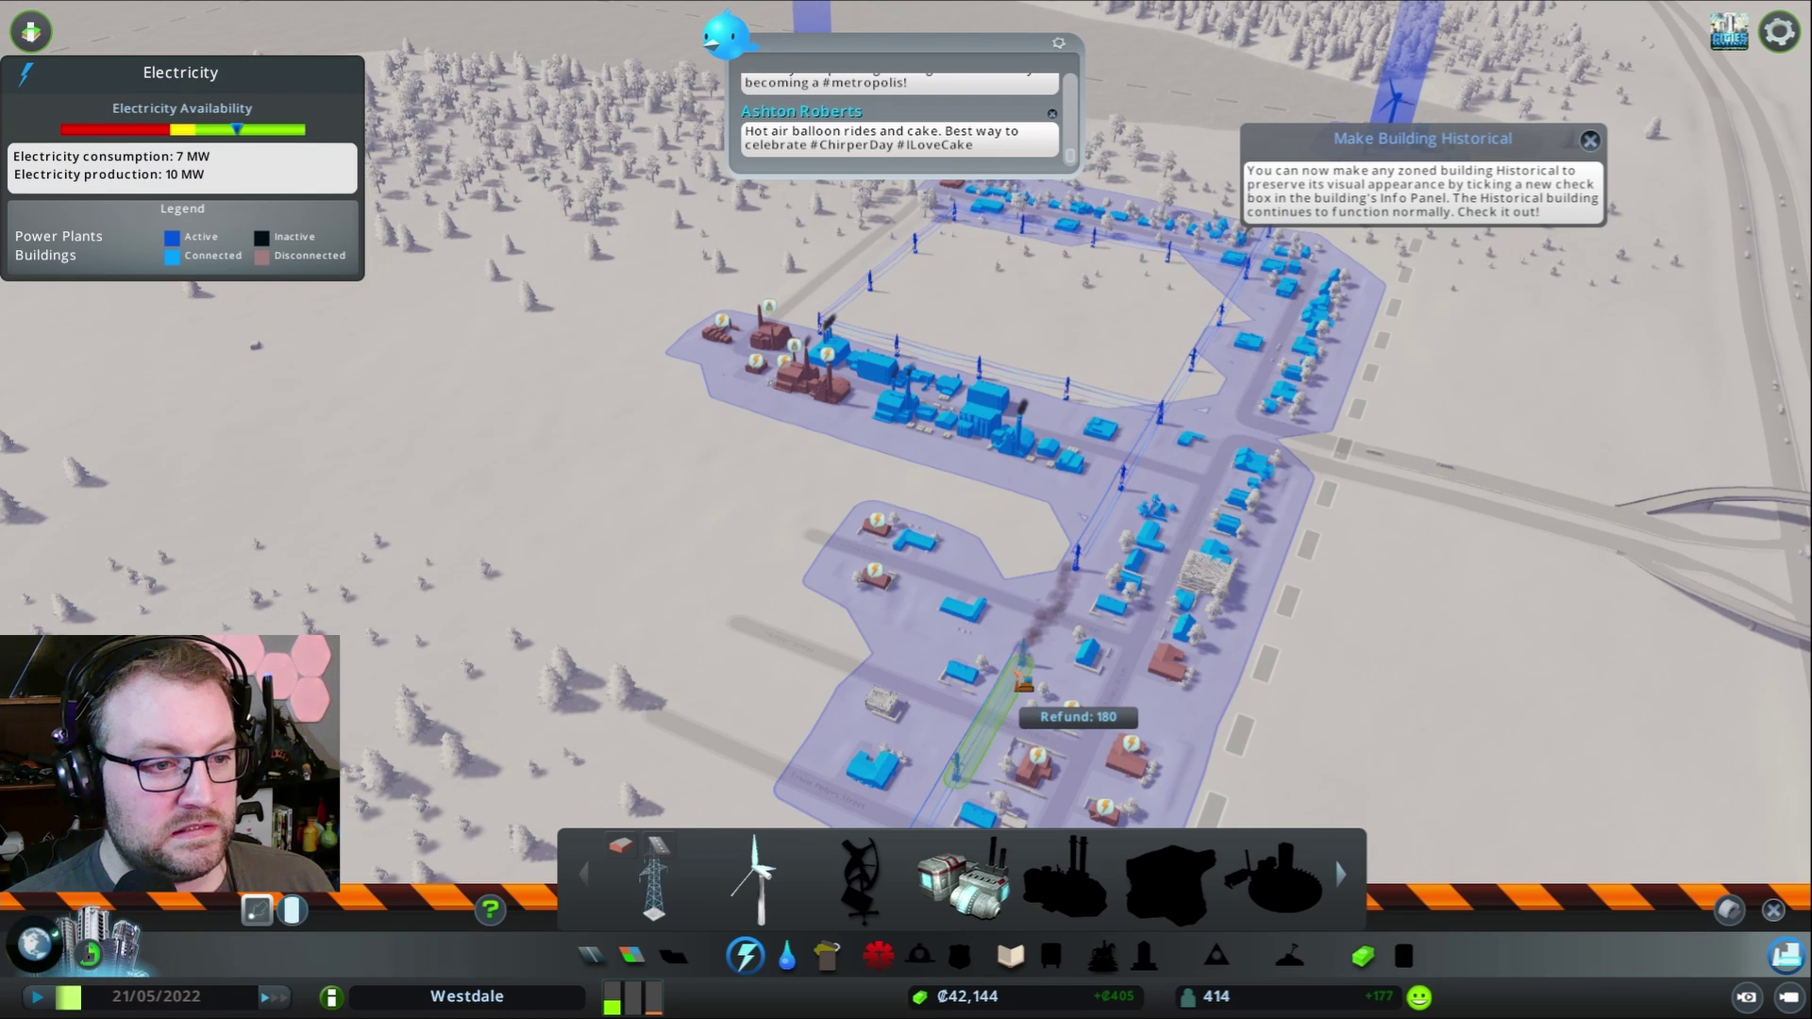
# - Bulldoze the misplaced power line segment and redraw the line along the district edge
pyautogui.click(1022, 680)
pyautogui.scroll(-2, 1022, 679)
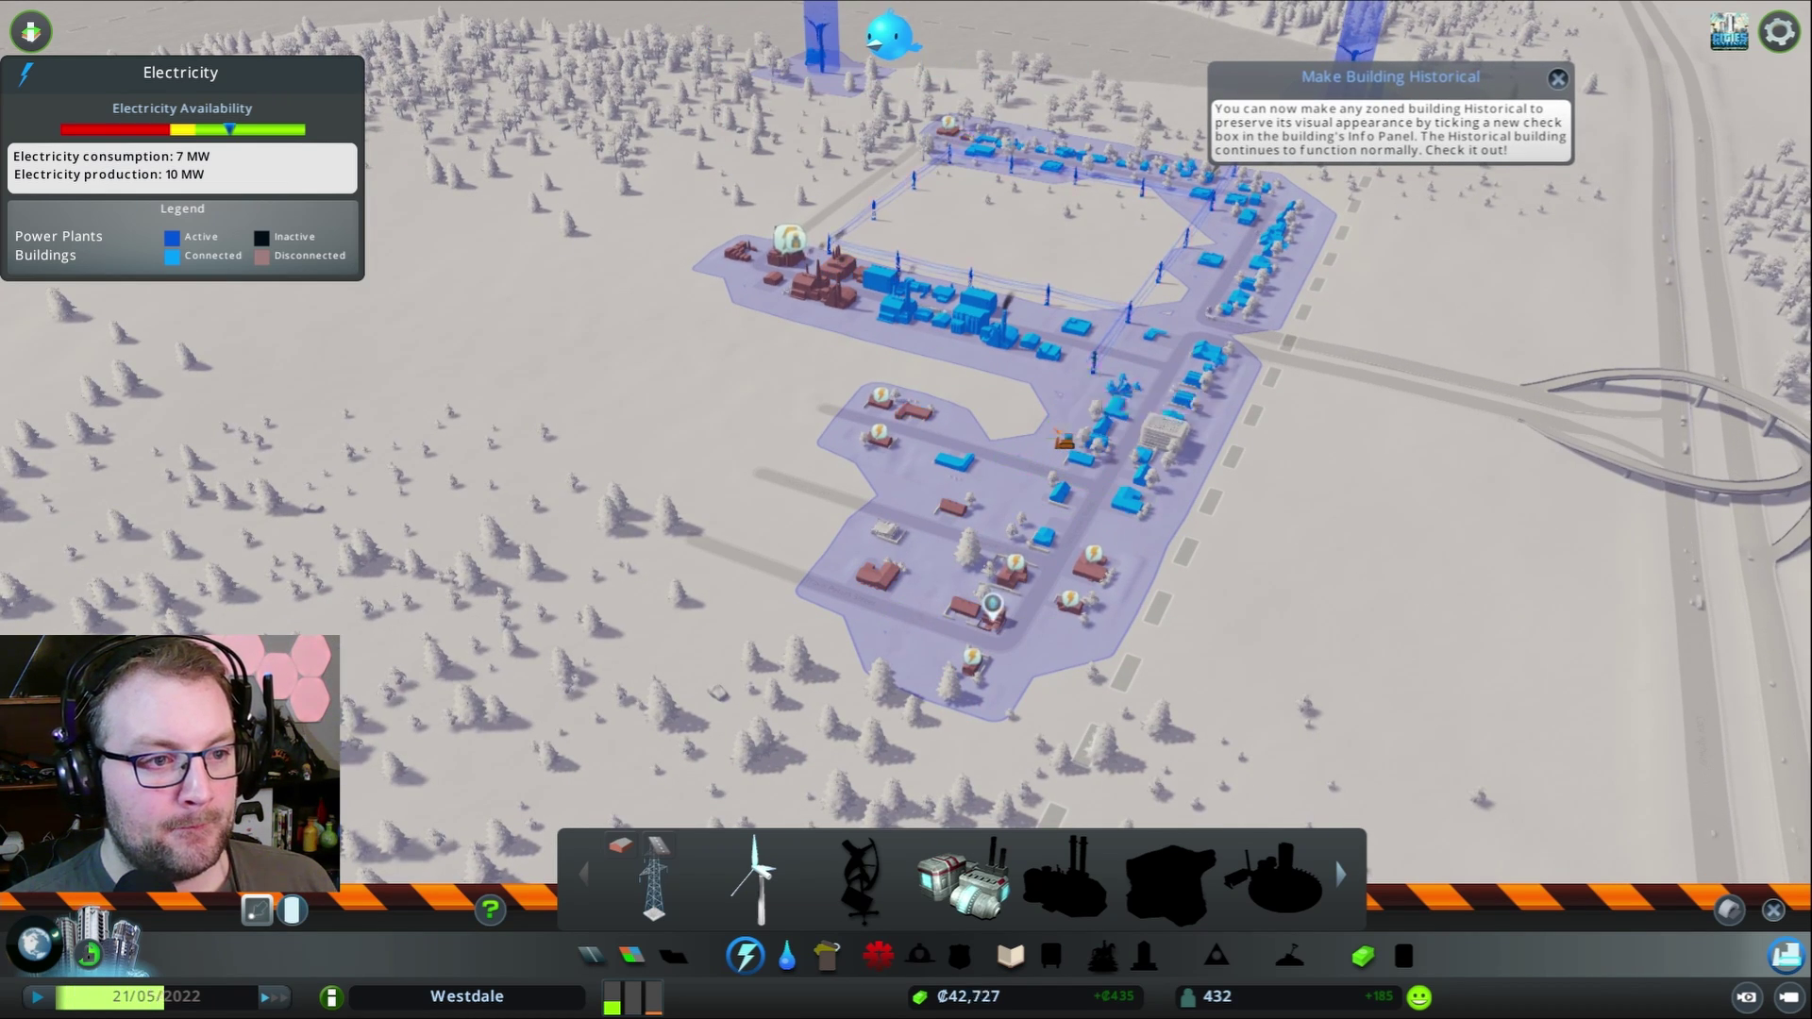
pyautogui.click(654, 877)
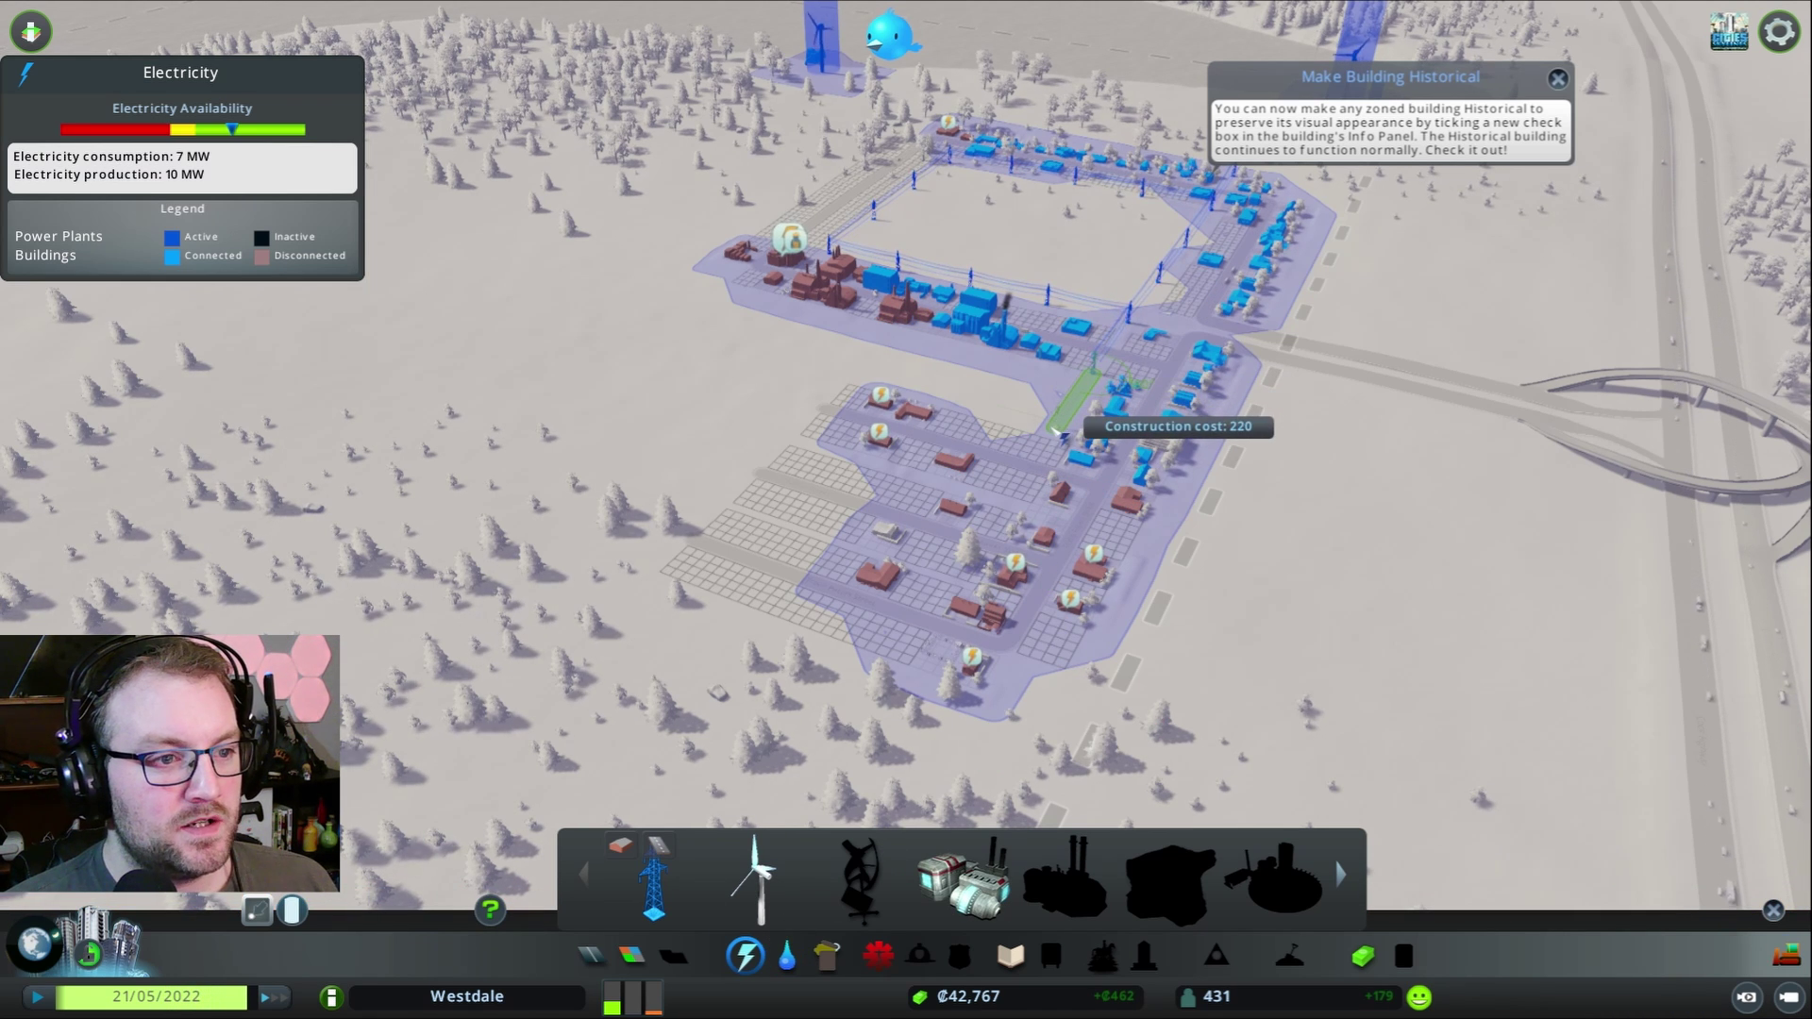
pyautogui.click(1061, 429)
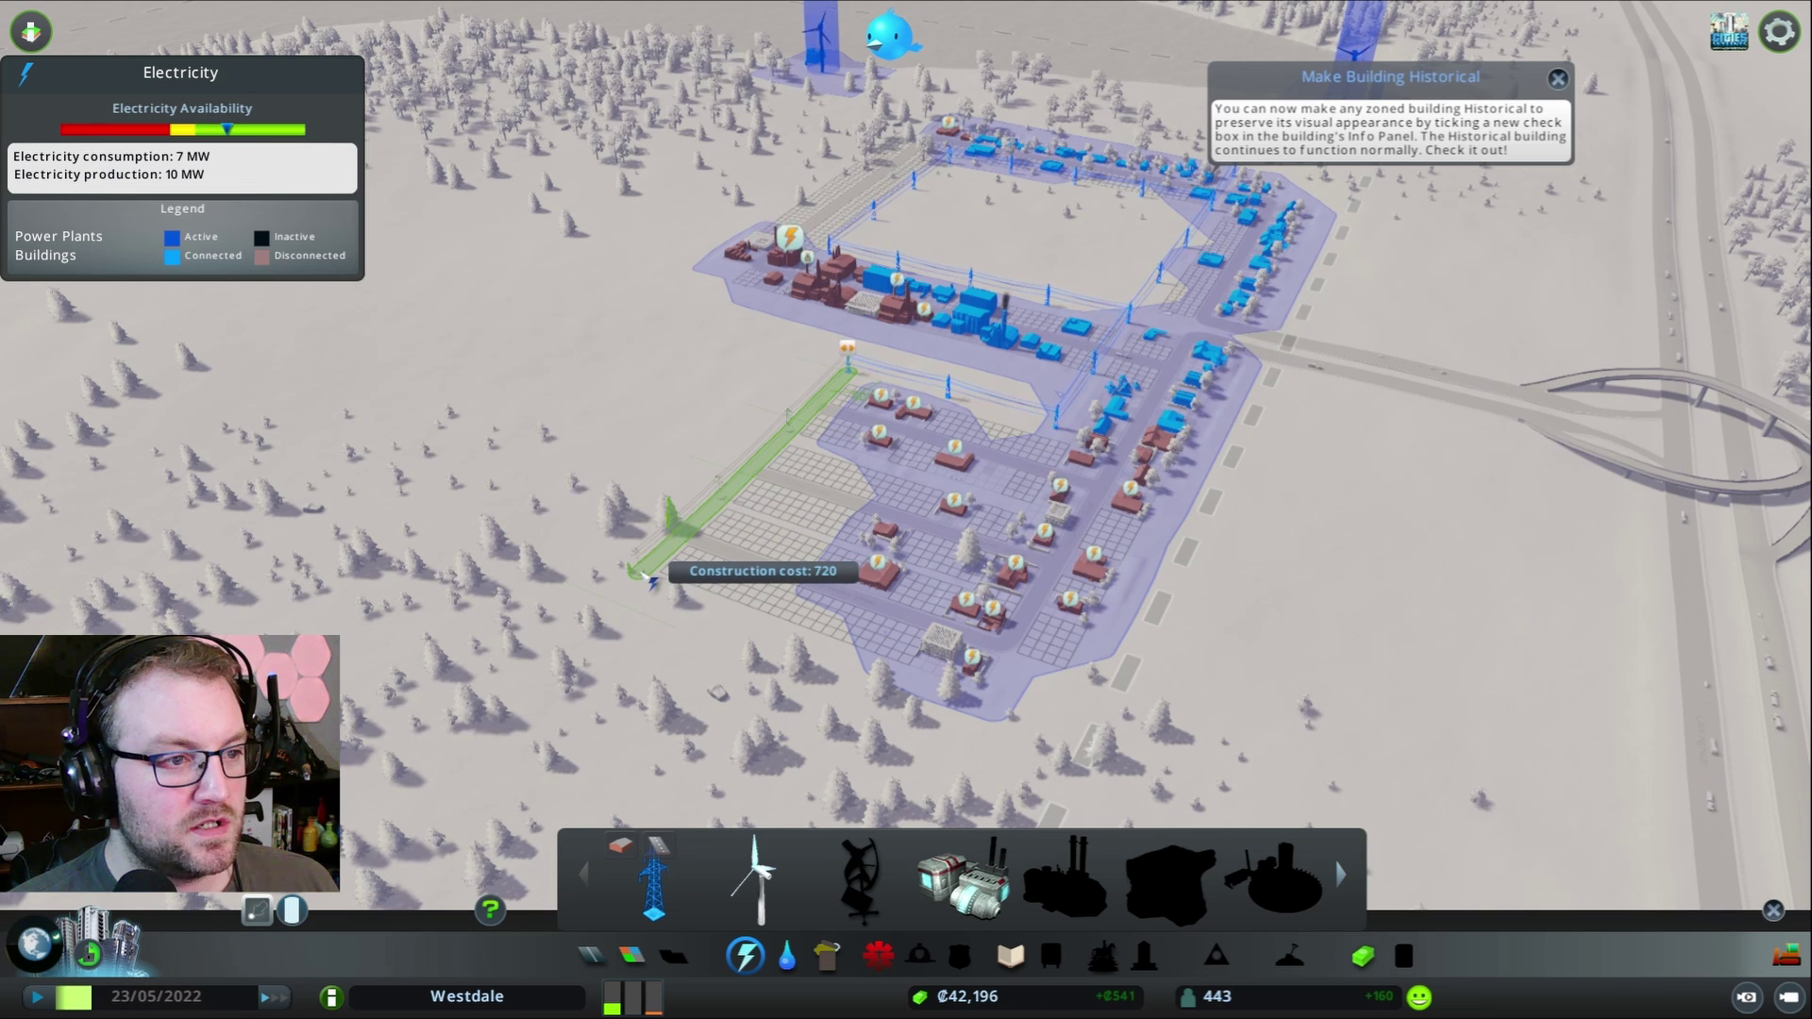
pyautogui.click(651, 572)
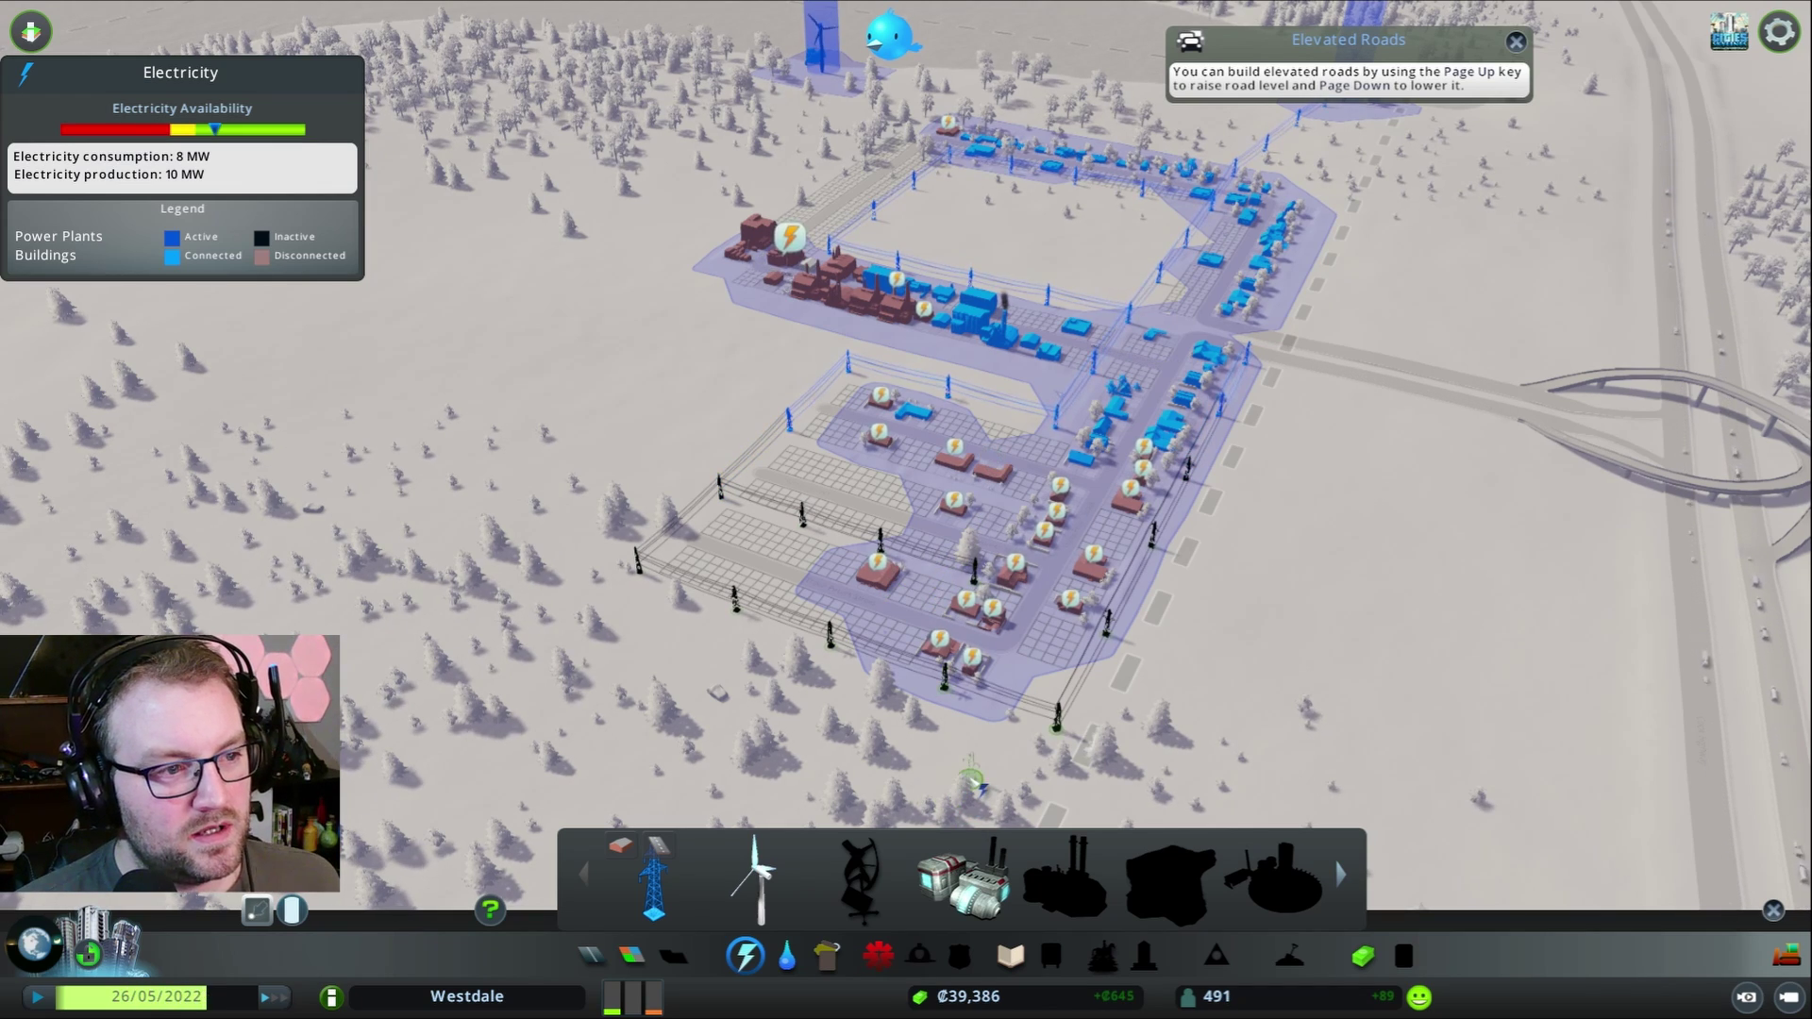
pyautogui.scroll(2, 972, 777)
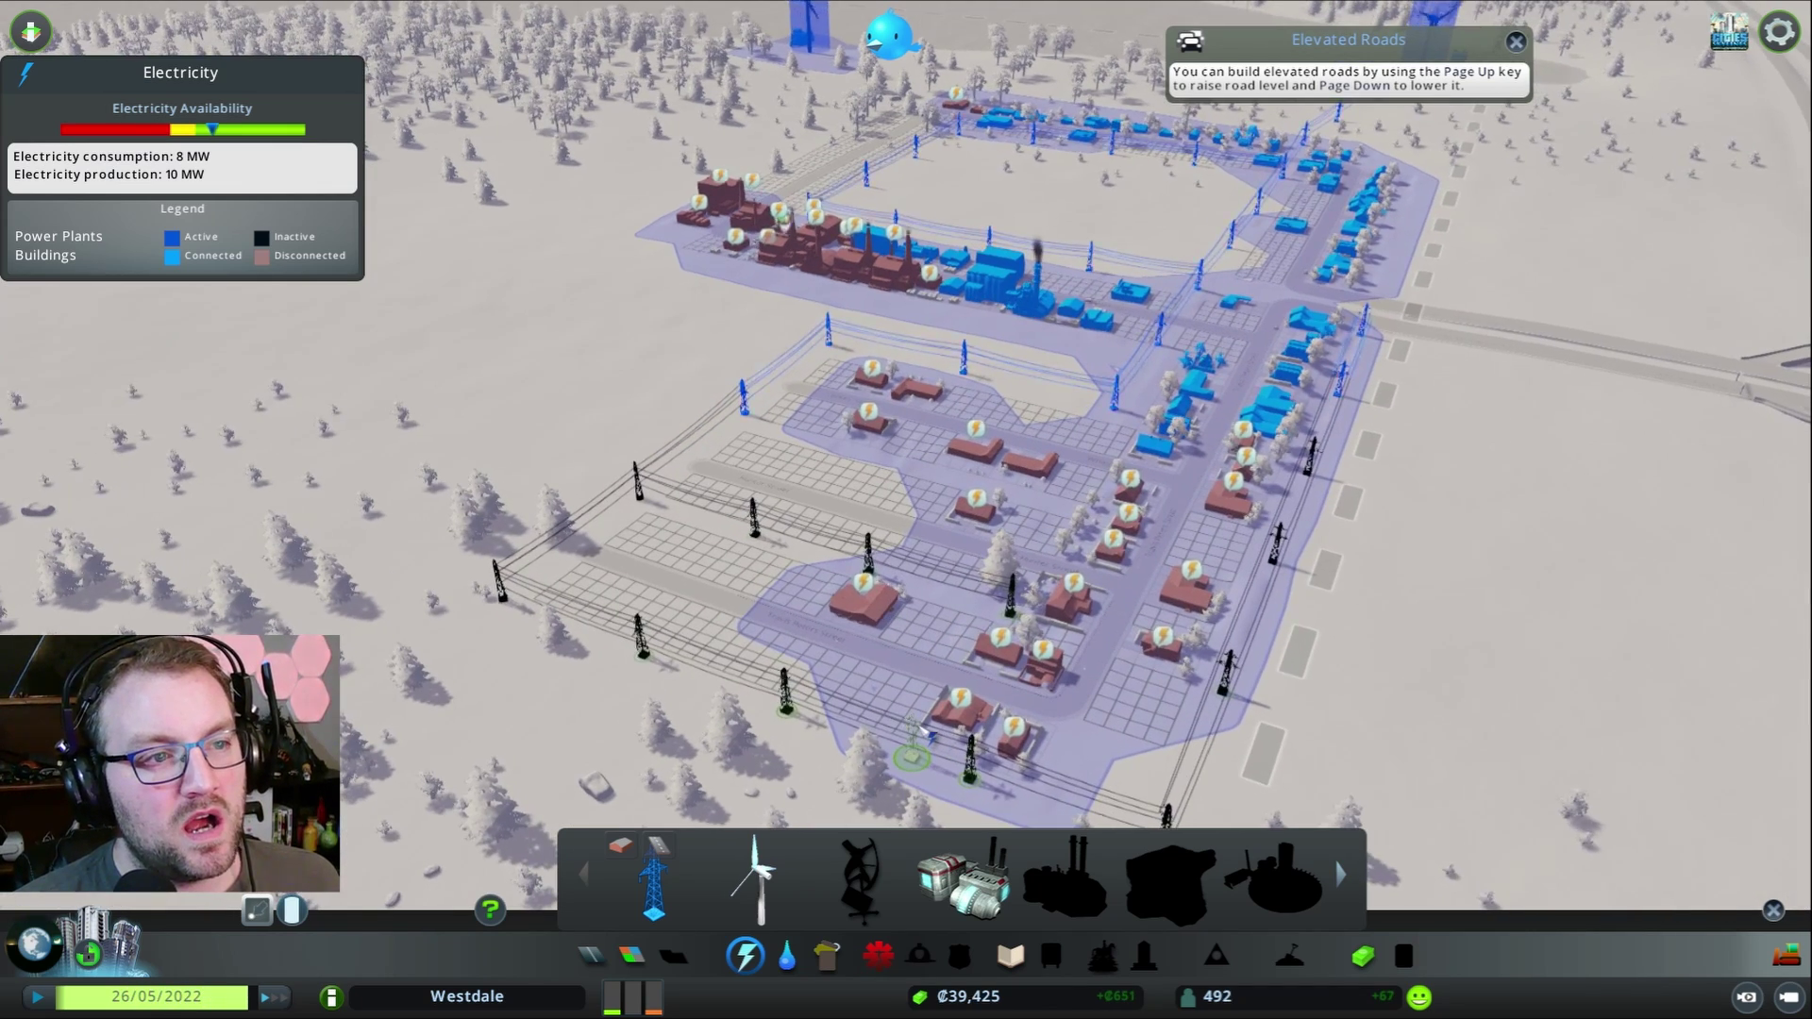
pyautogui.scroll(-2, 920, 733)
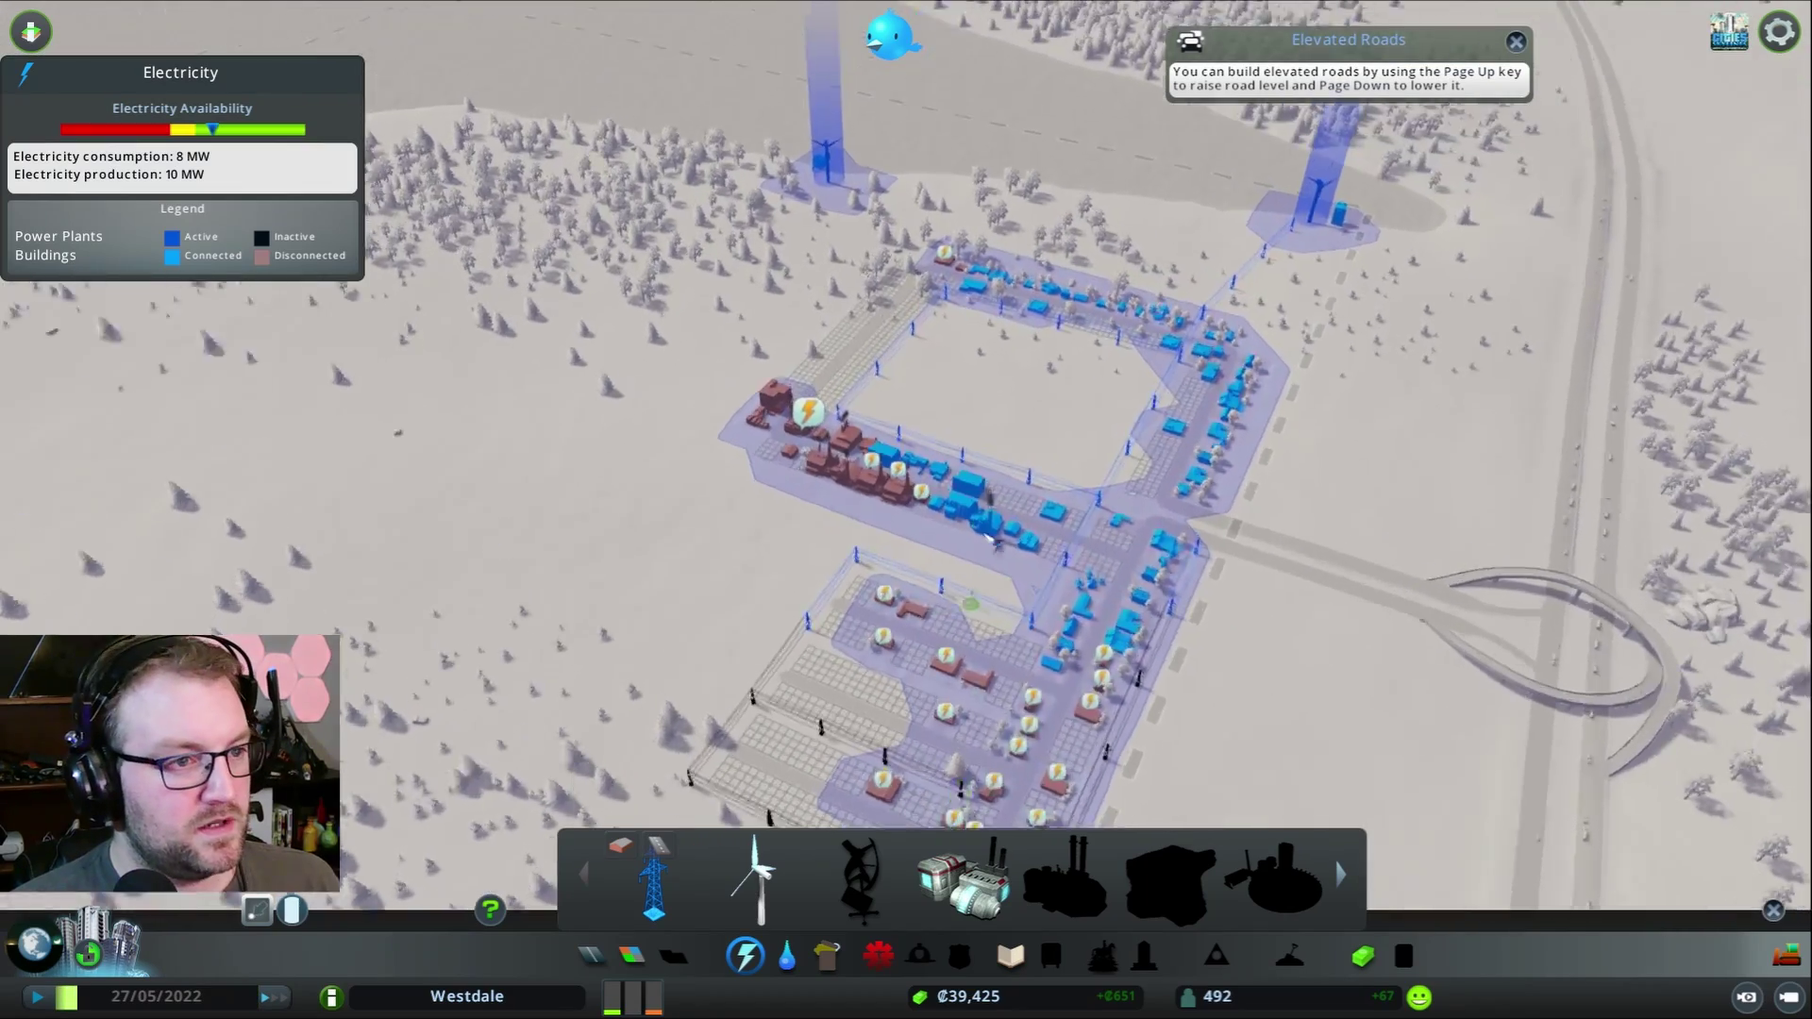
pyautogui.scroll(3, 921, 730)
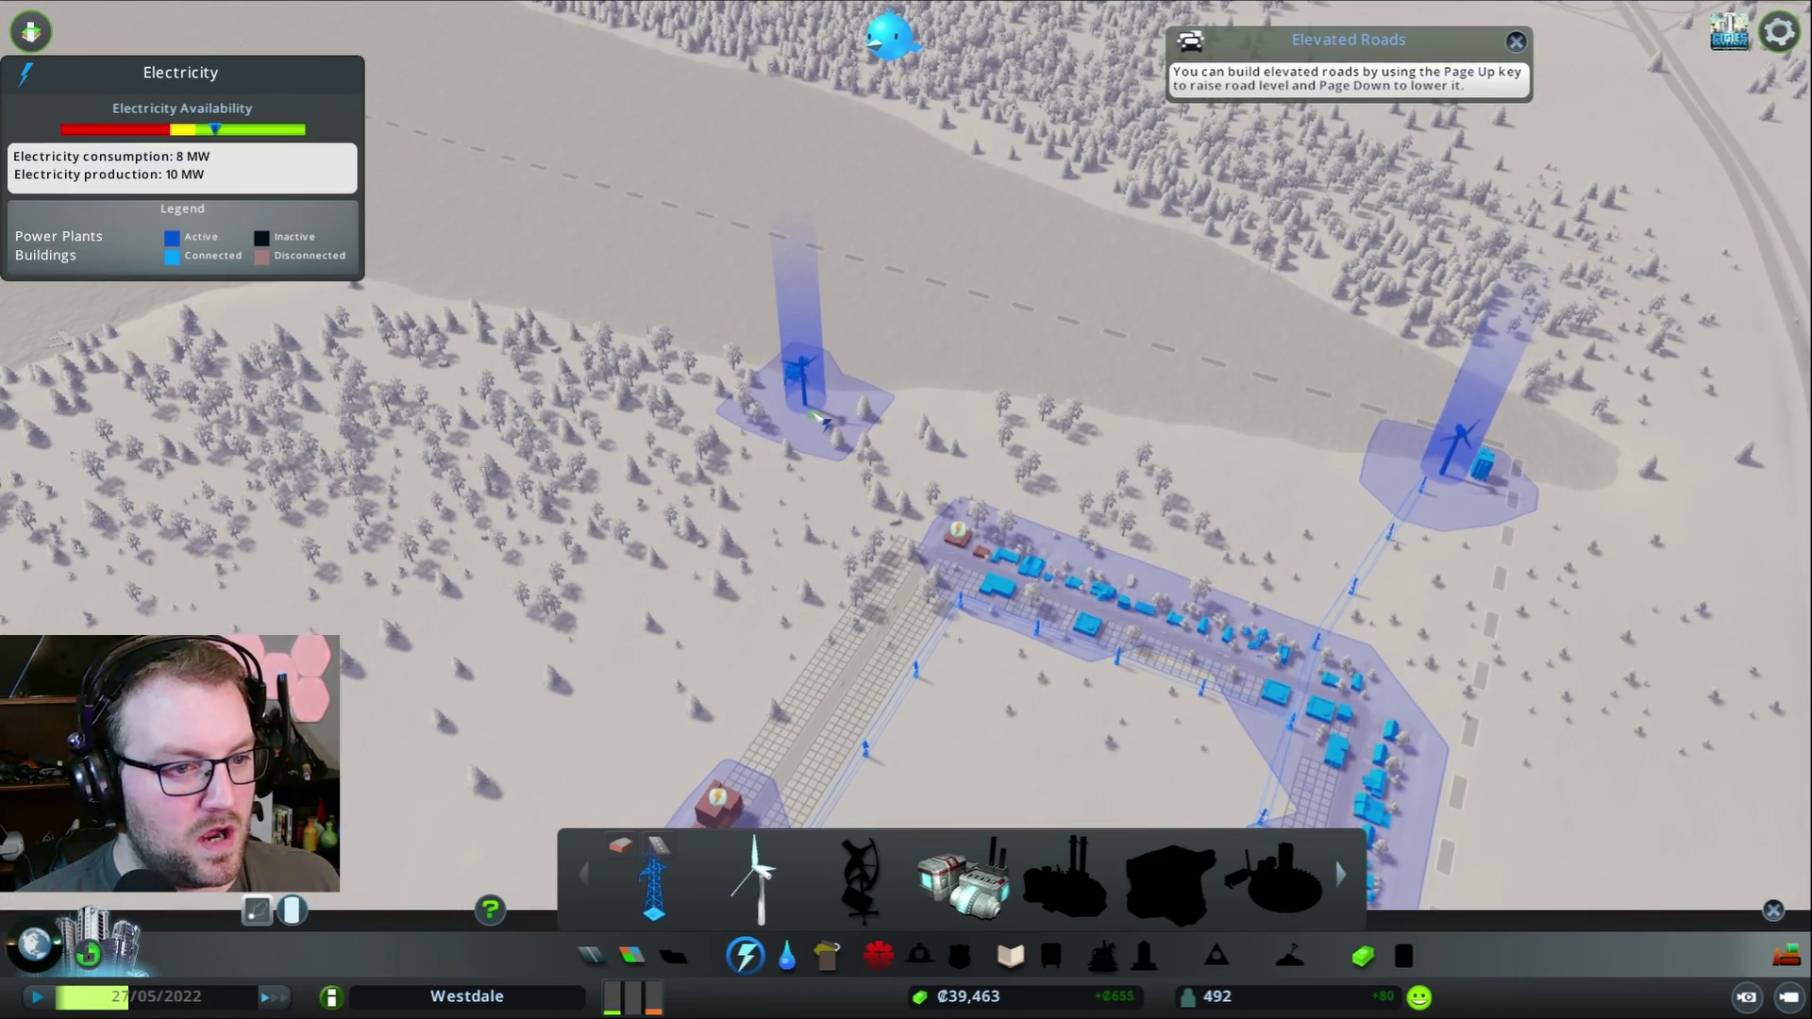
# - Run a power line from beside the northern wind turbine to the town edge
pyautogui.click(819, 418)
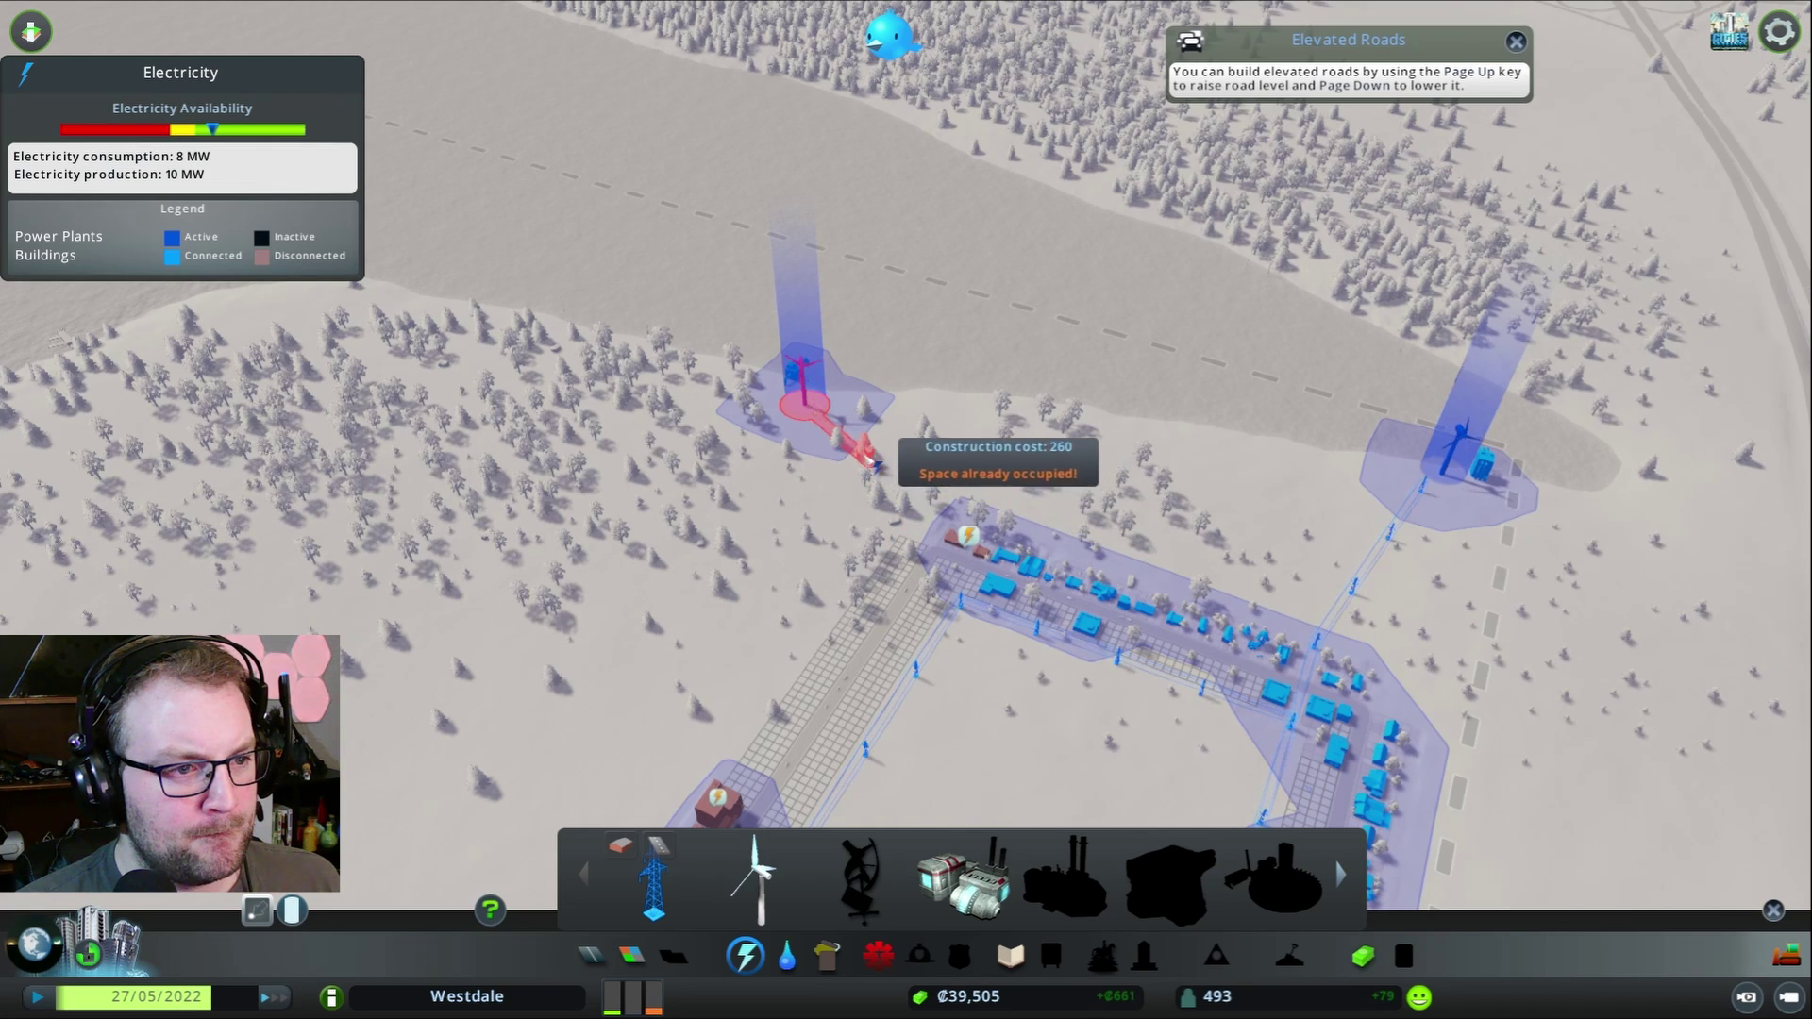
pyautogui.rightClick(827, 422)
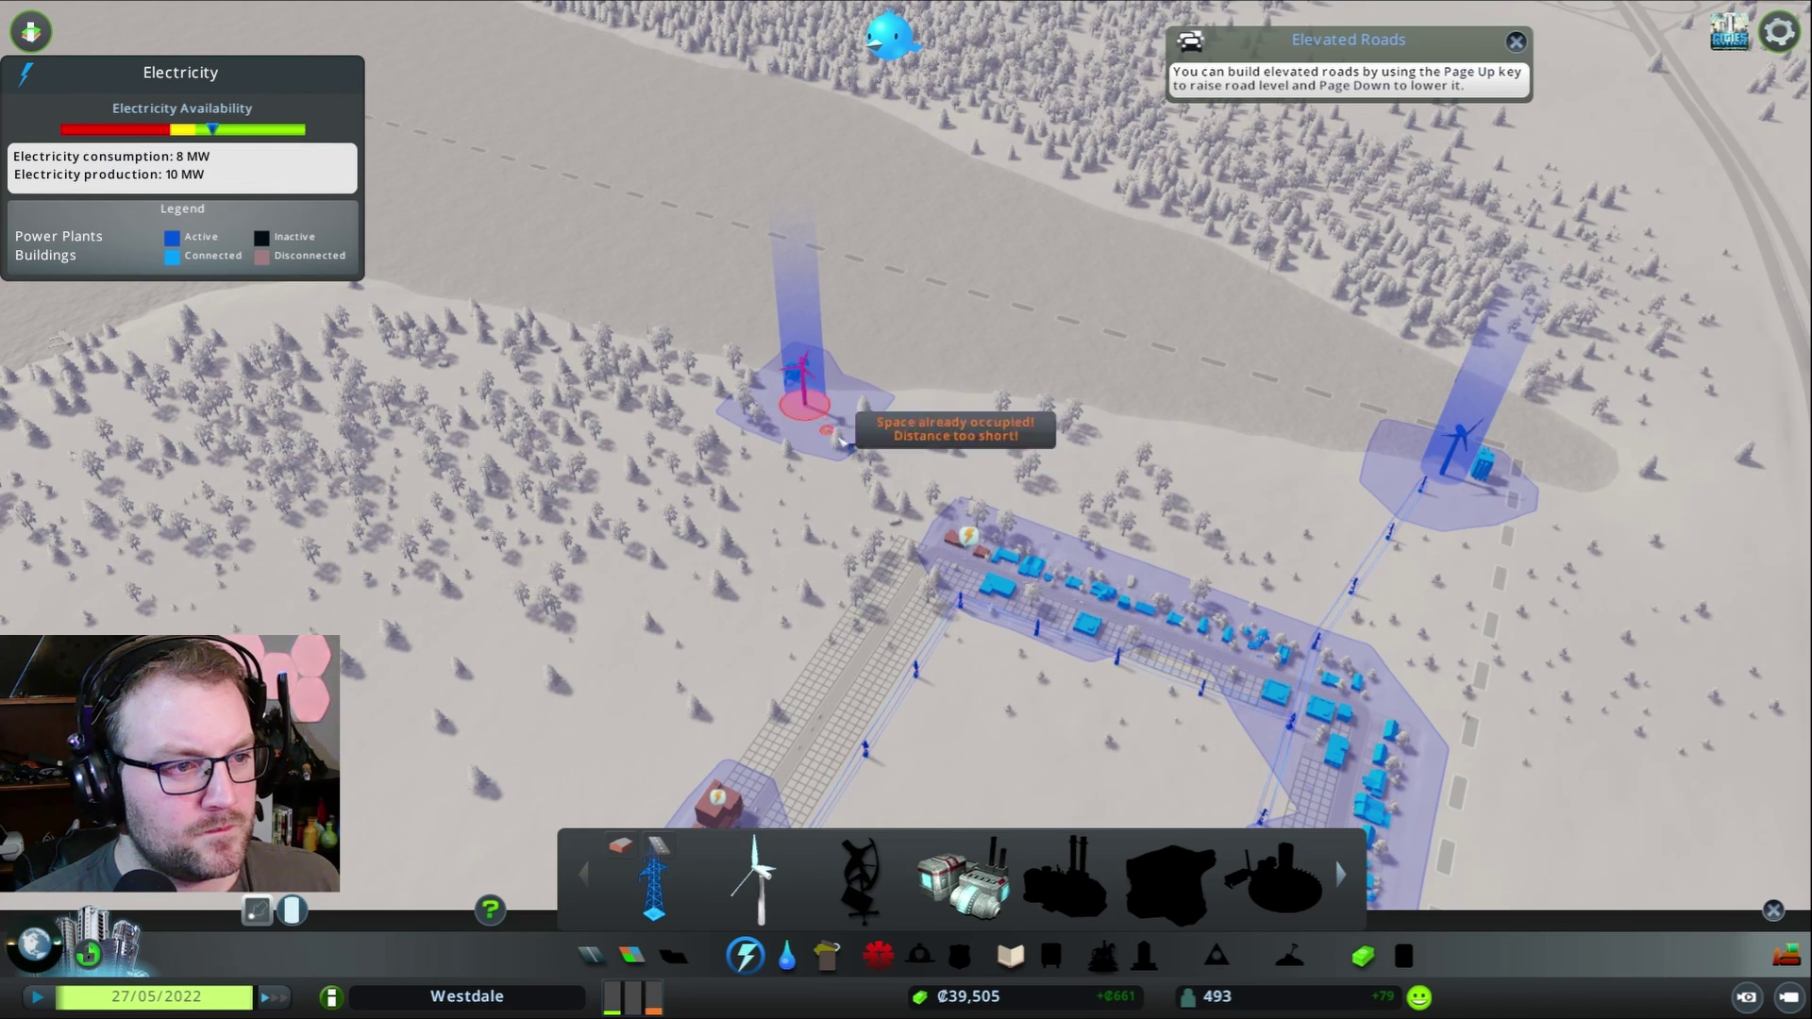
pyautogui.click(830, 430)
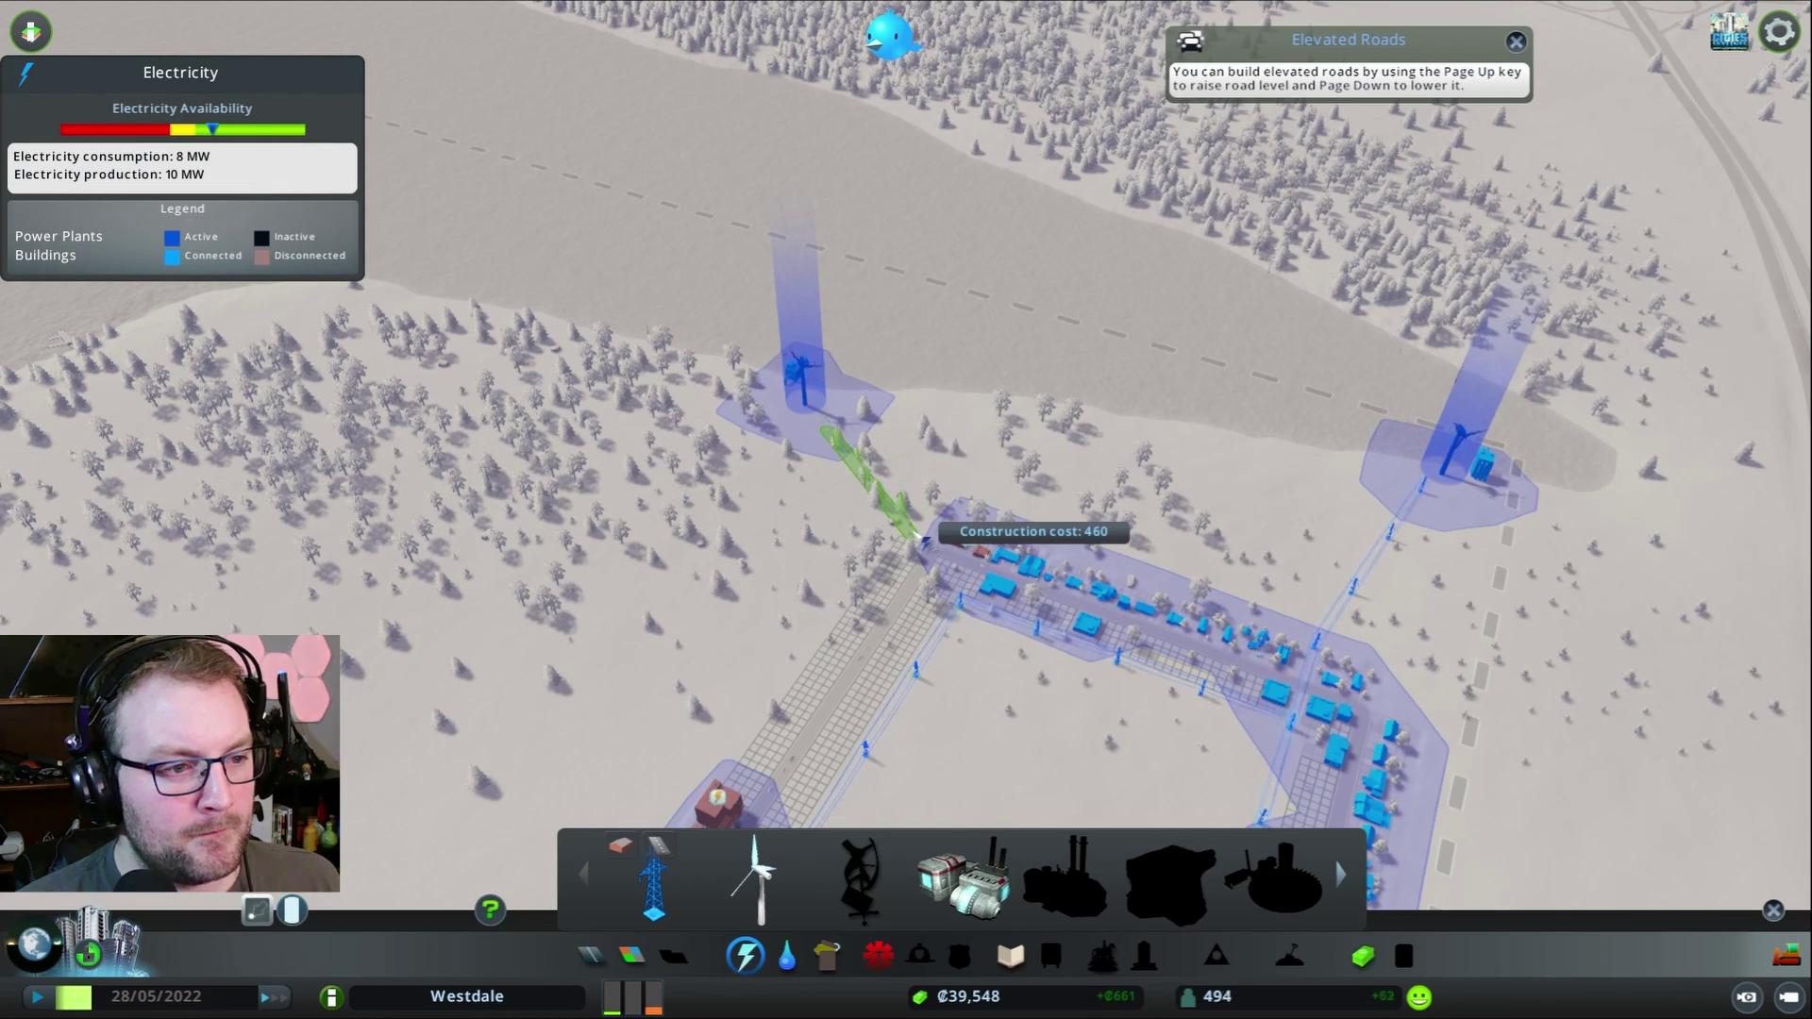
pyautogui.click(916, 536)
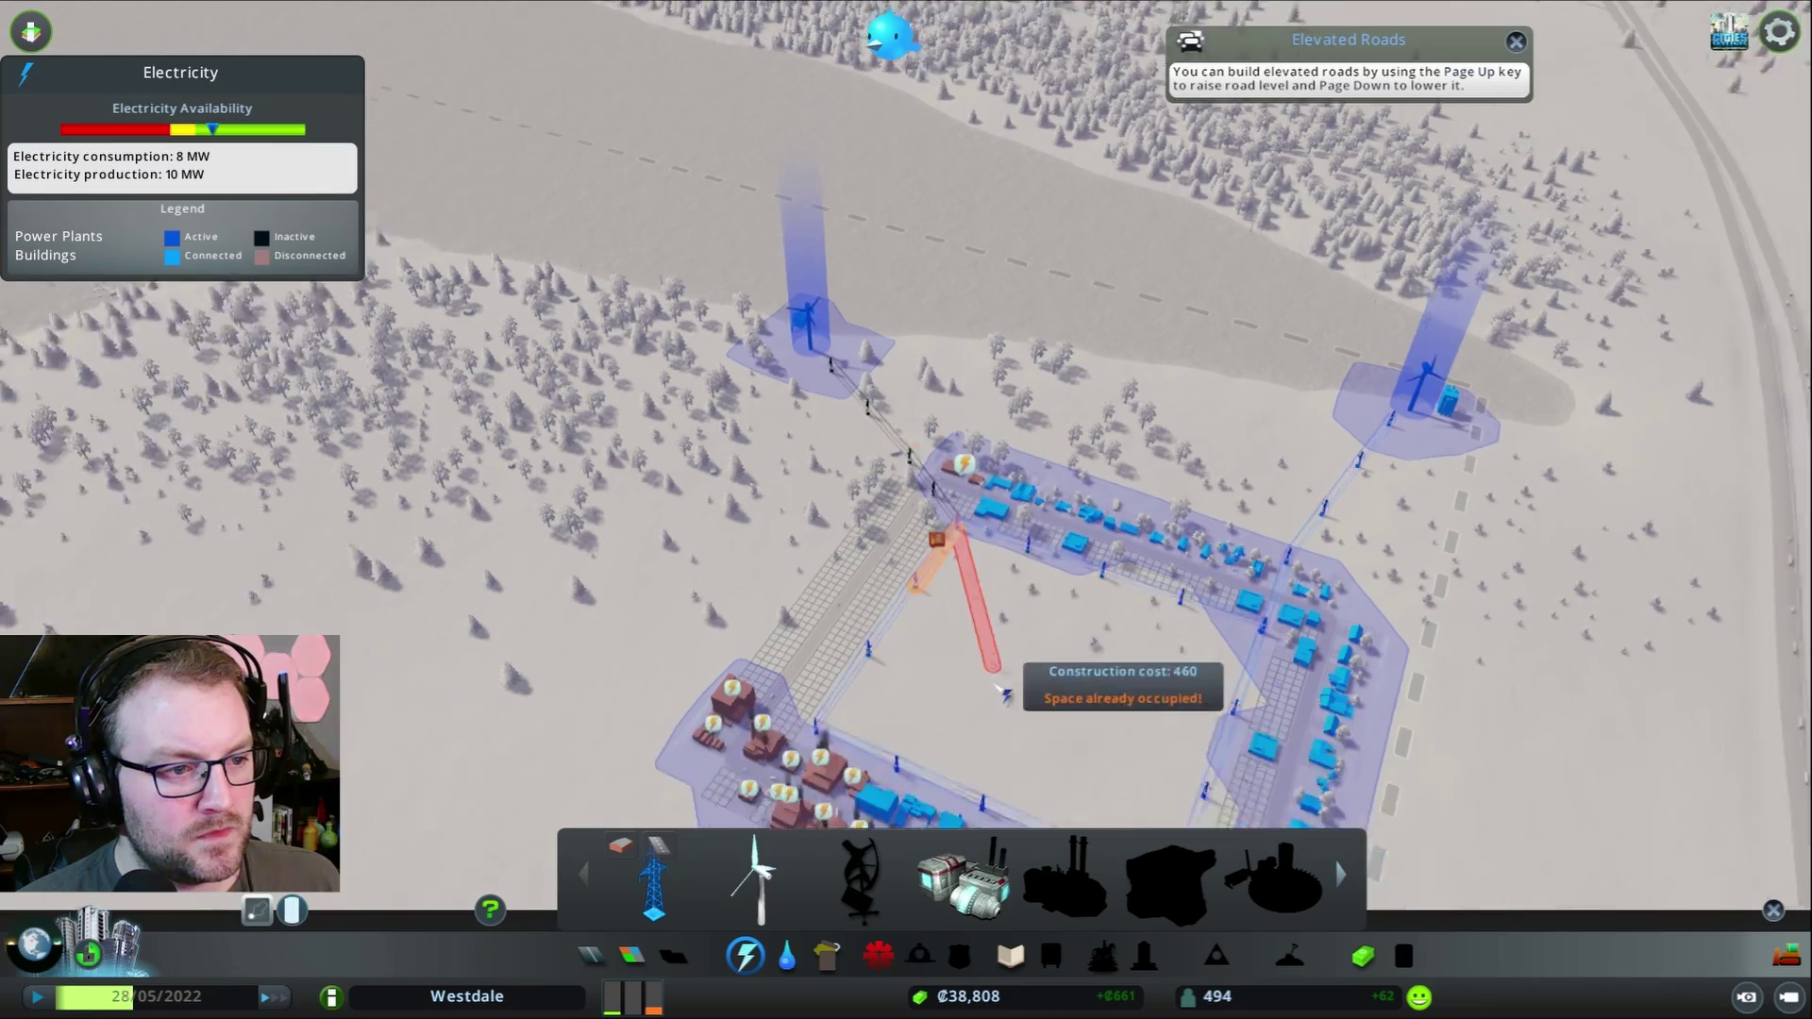
pyautogui.scroll(-6, 962, 605)
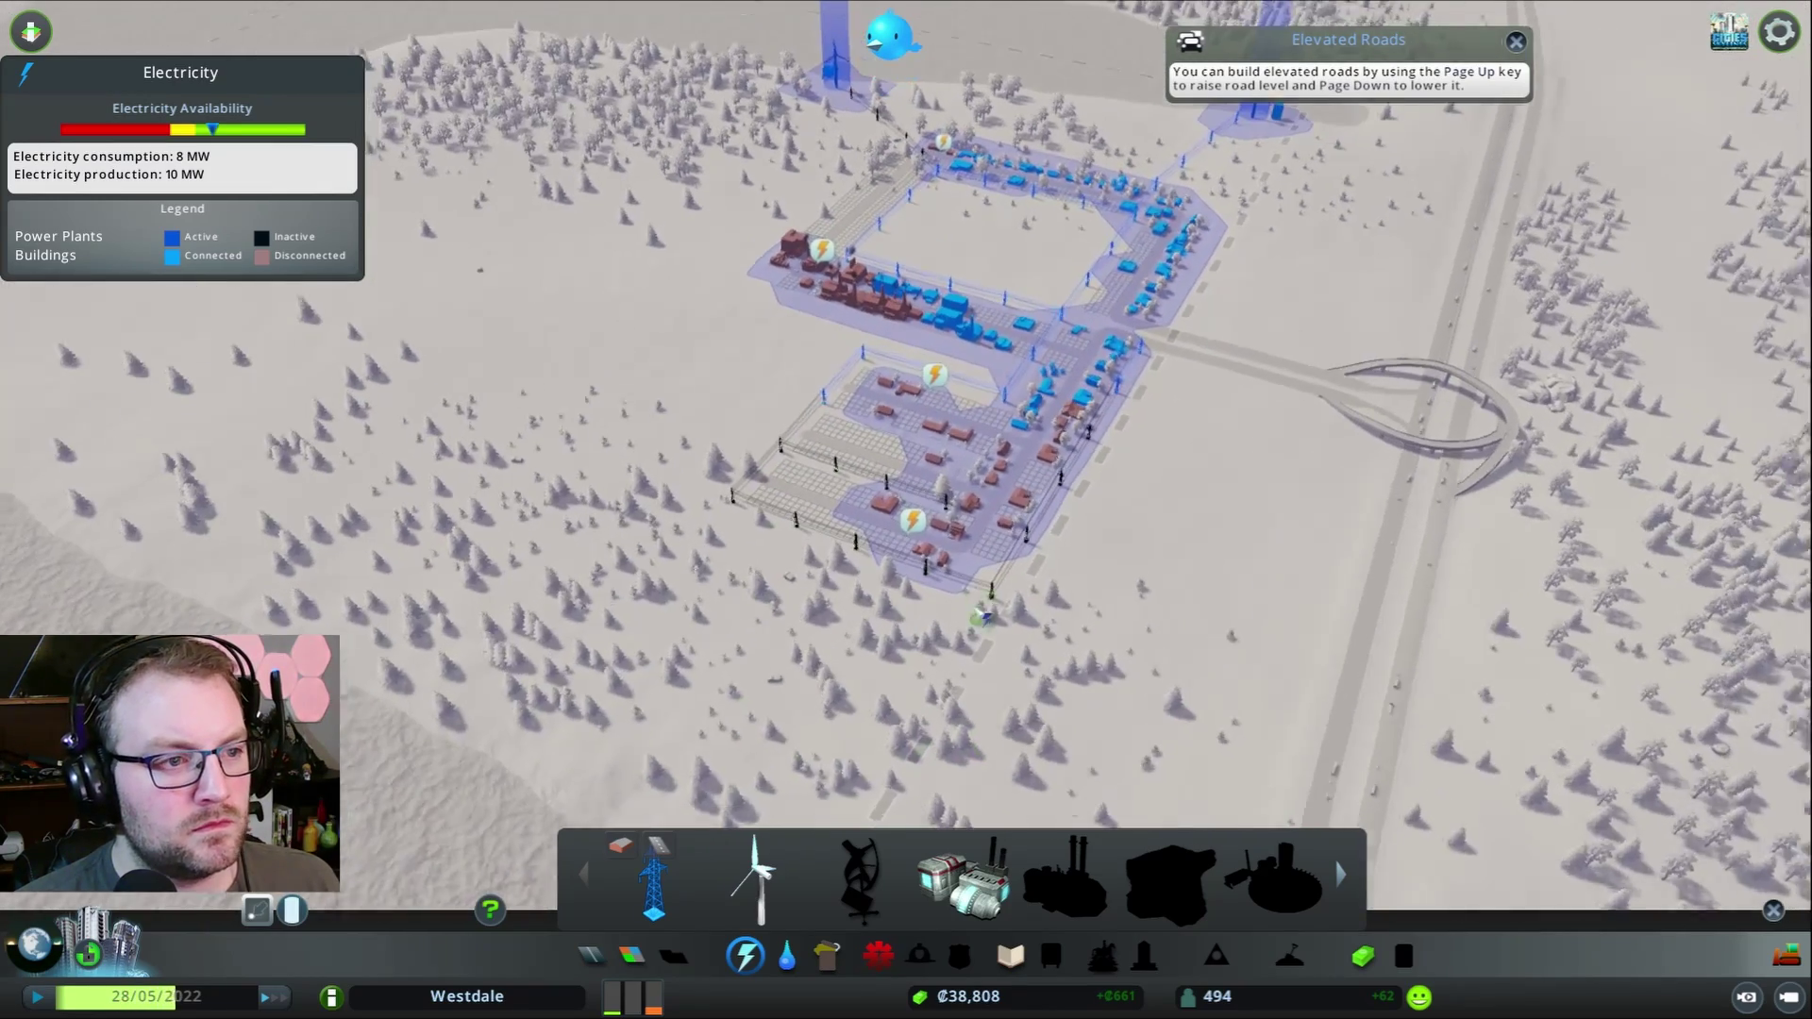
pyautogui.scroll(3, 978, 612)
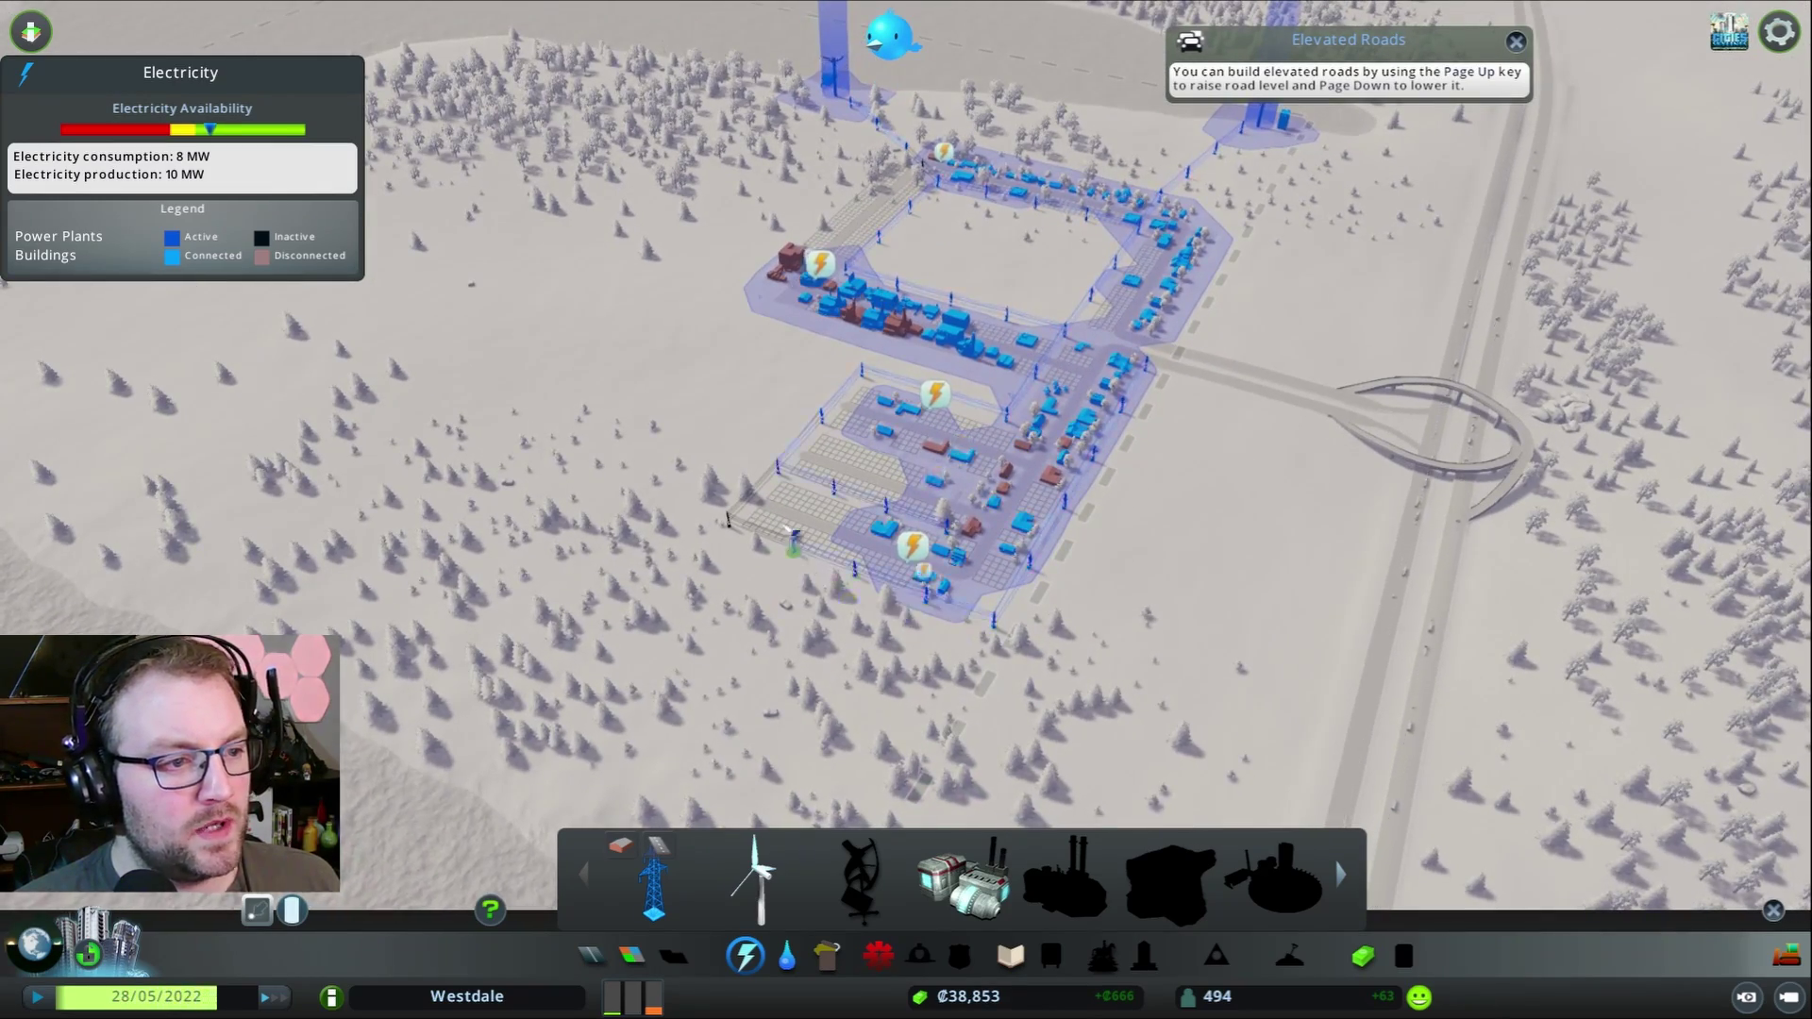
pyautogui.scroll(3, 878, 677)
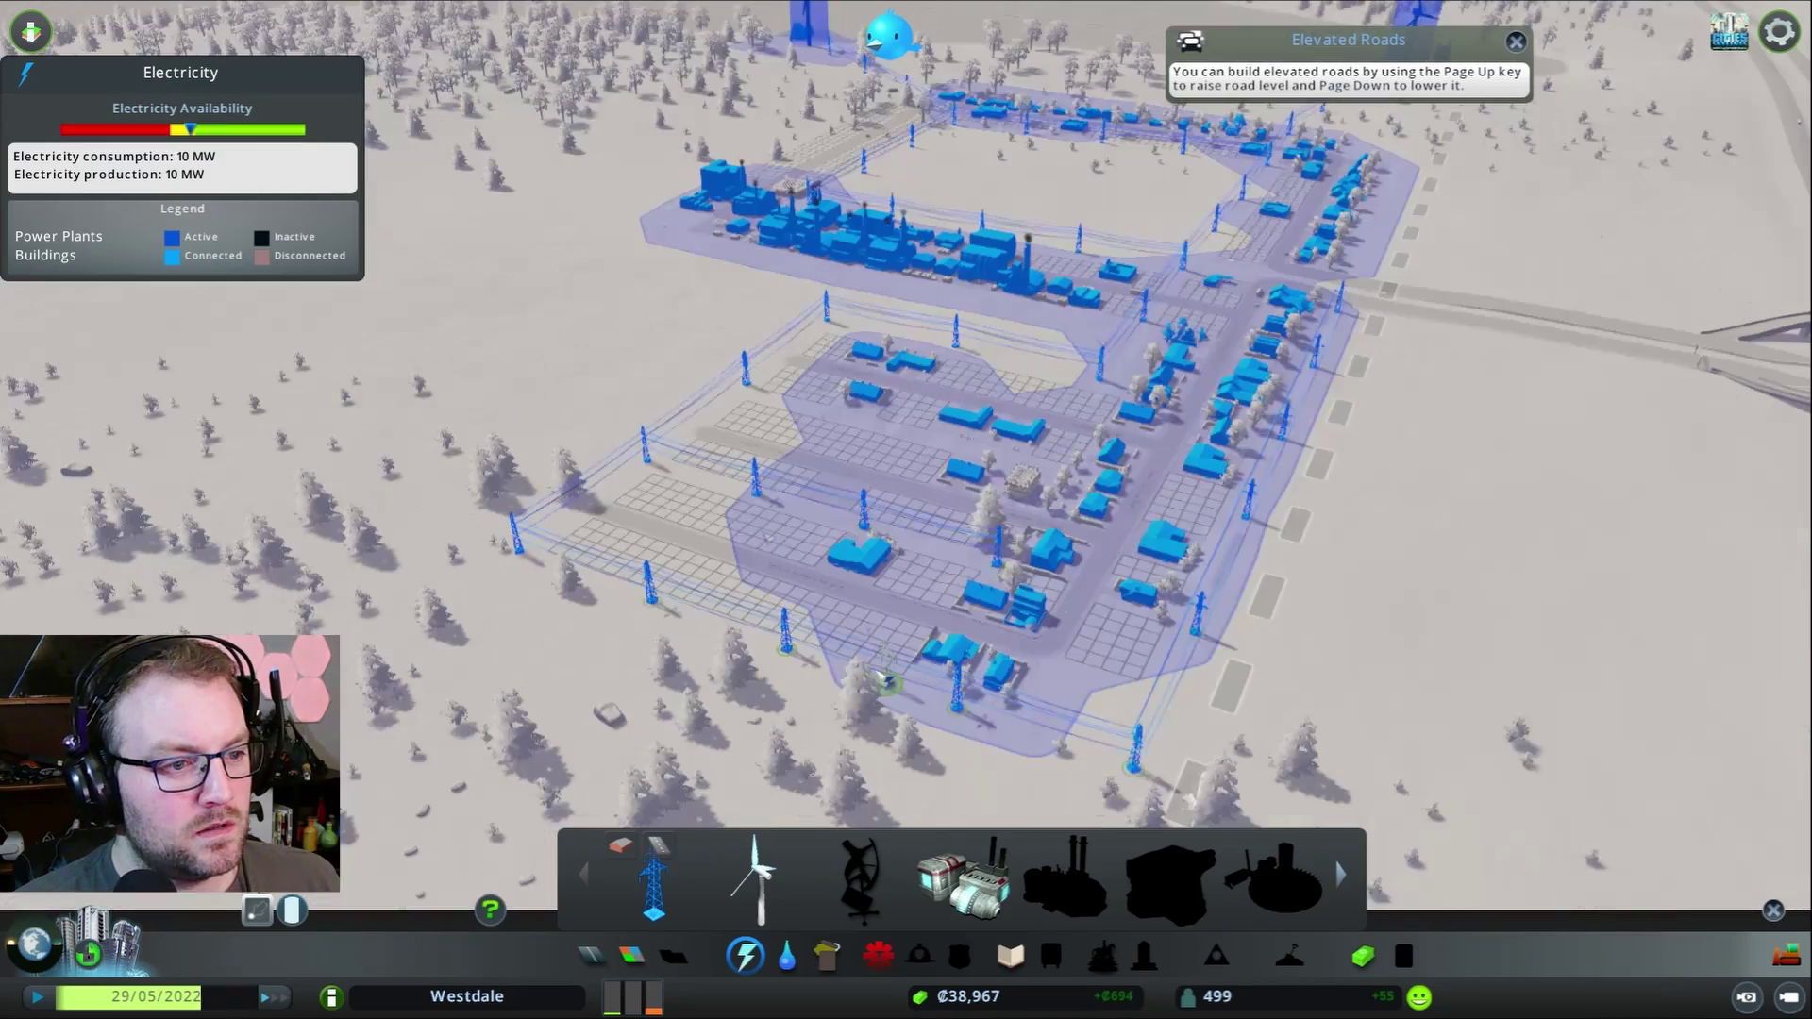
pyautogui.scroll(2, 878, 677)
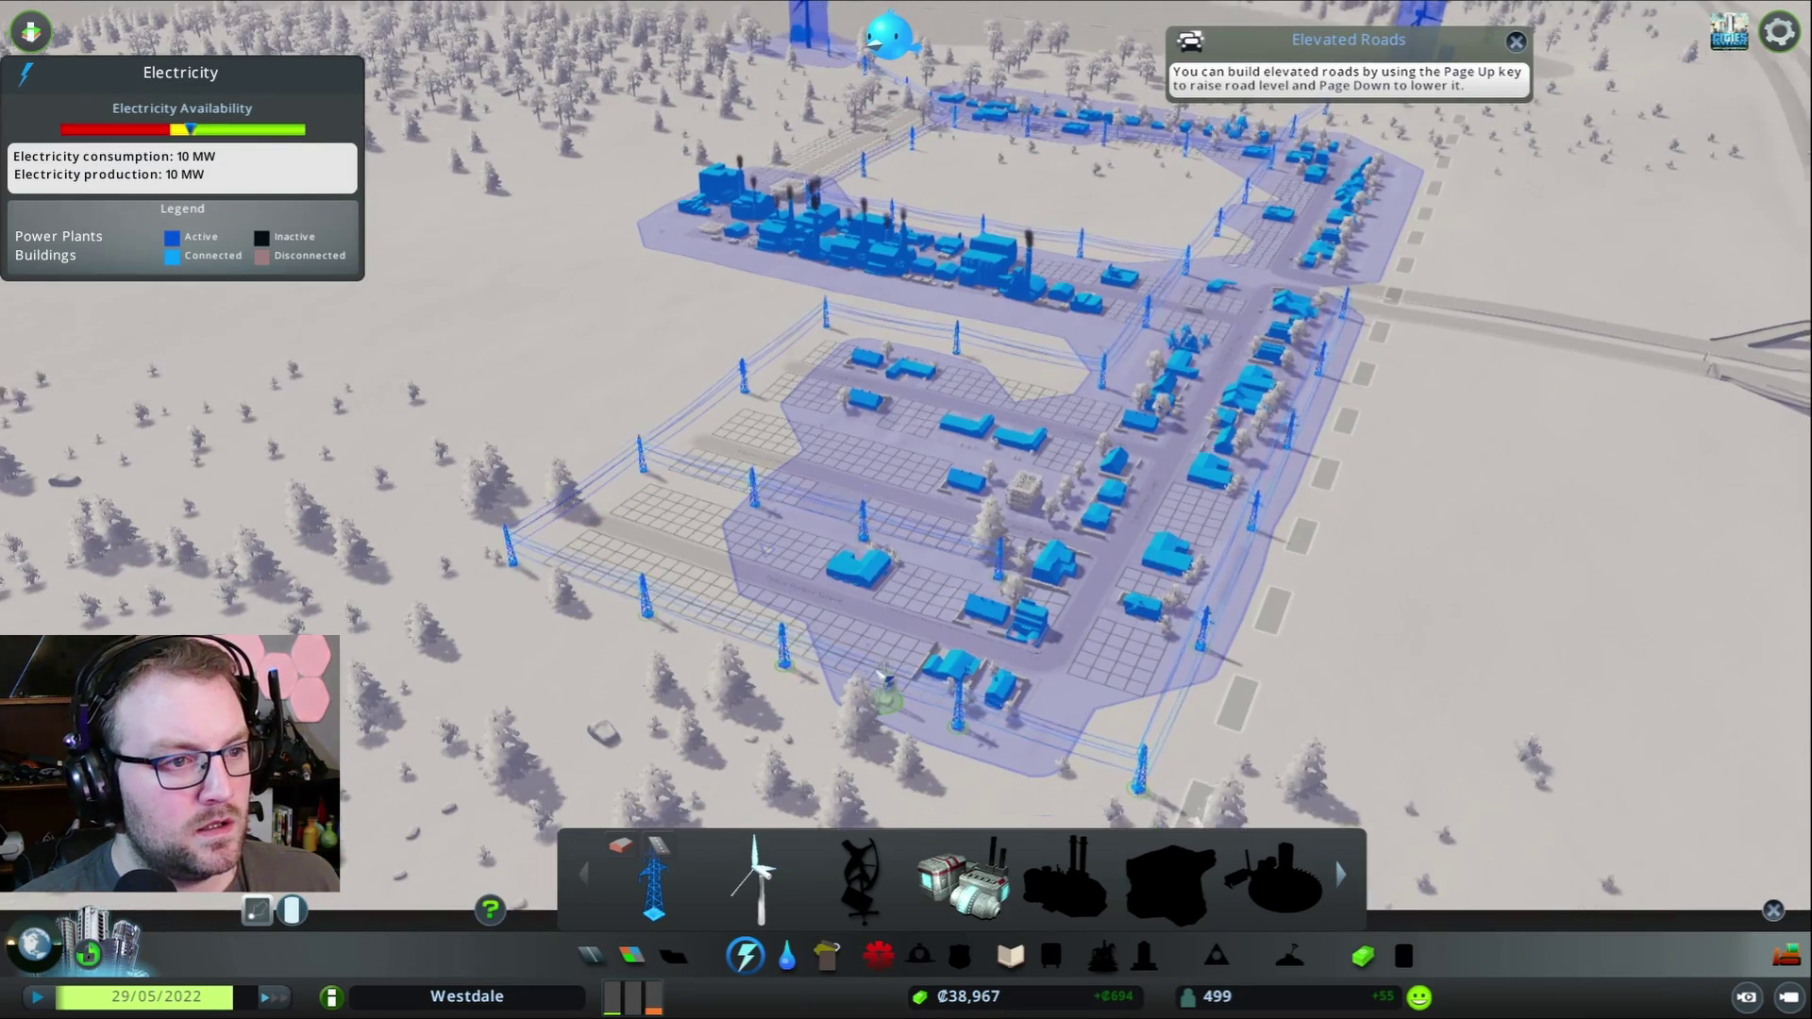
pyautogui.press('q')
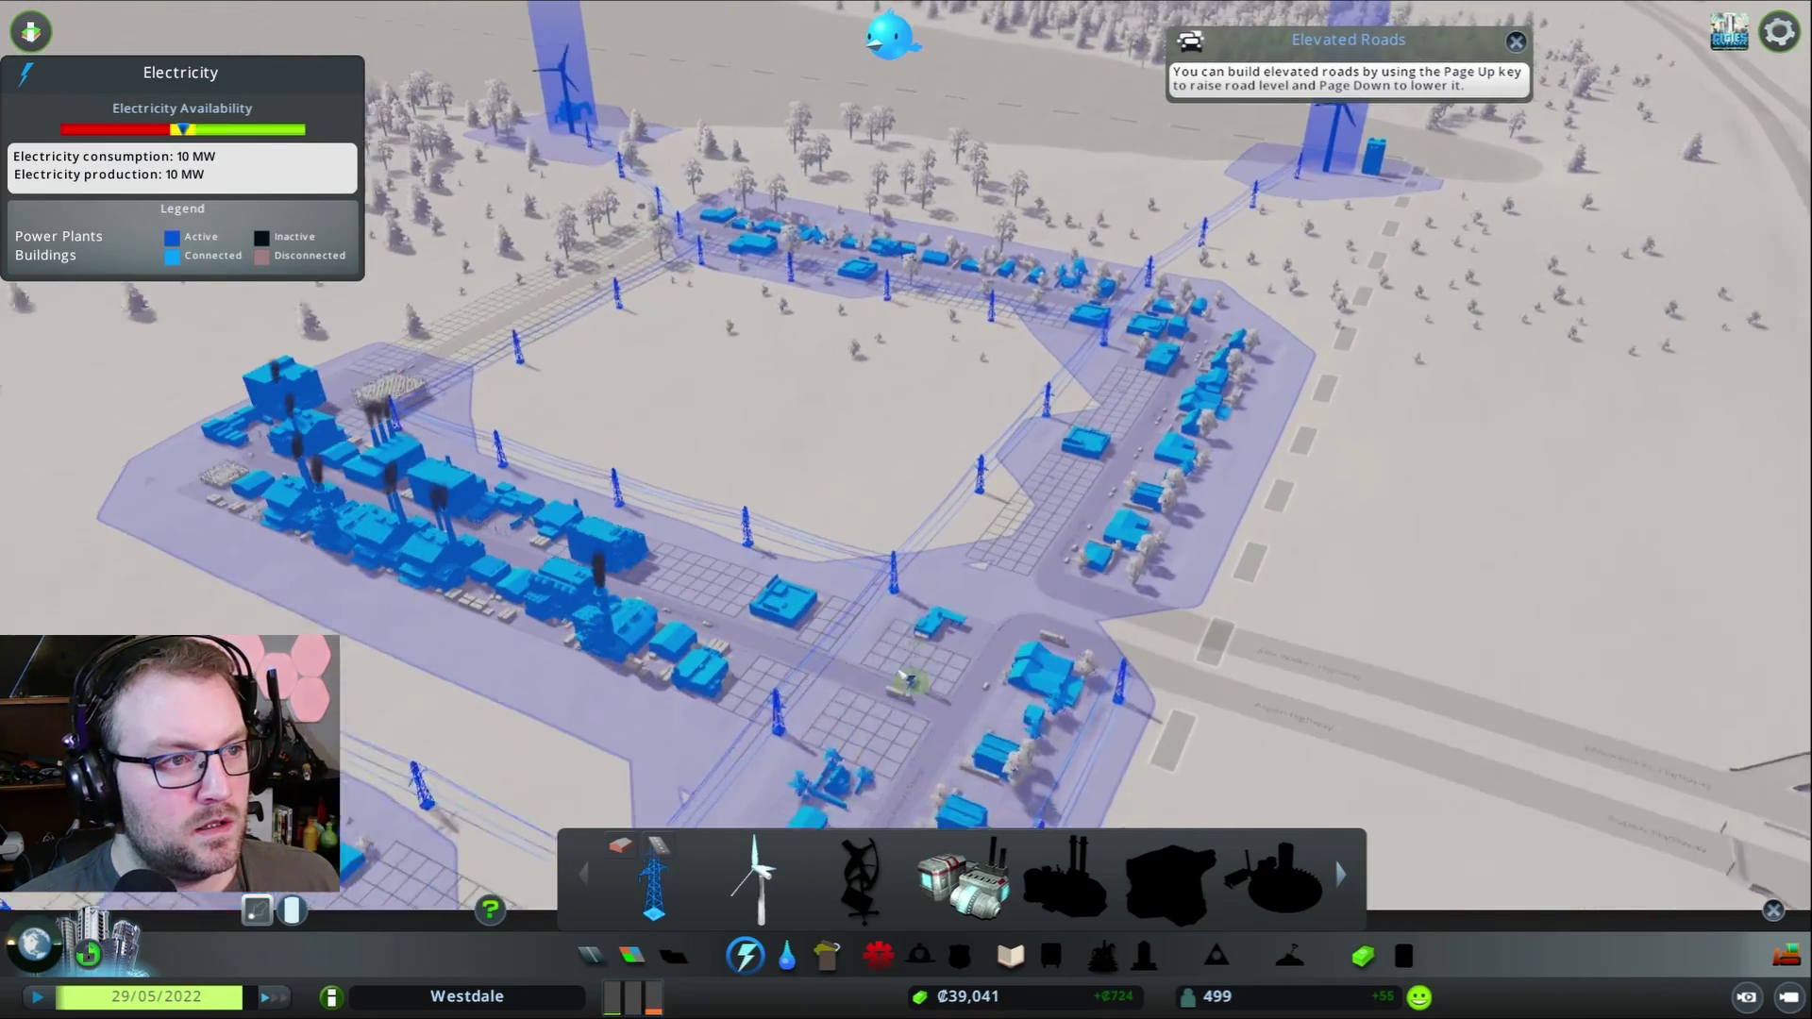
pyautogui.press('q')
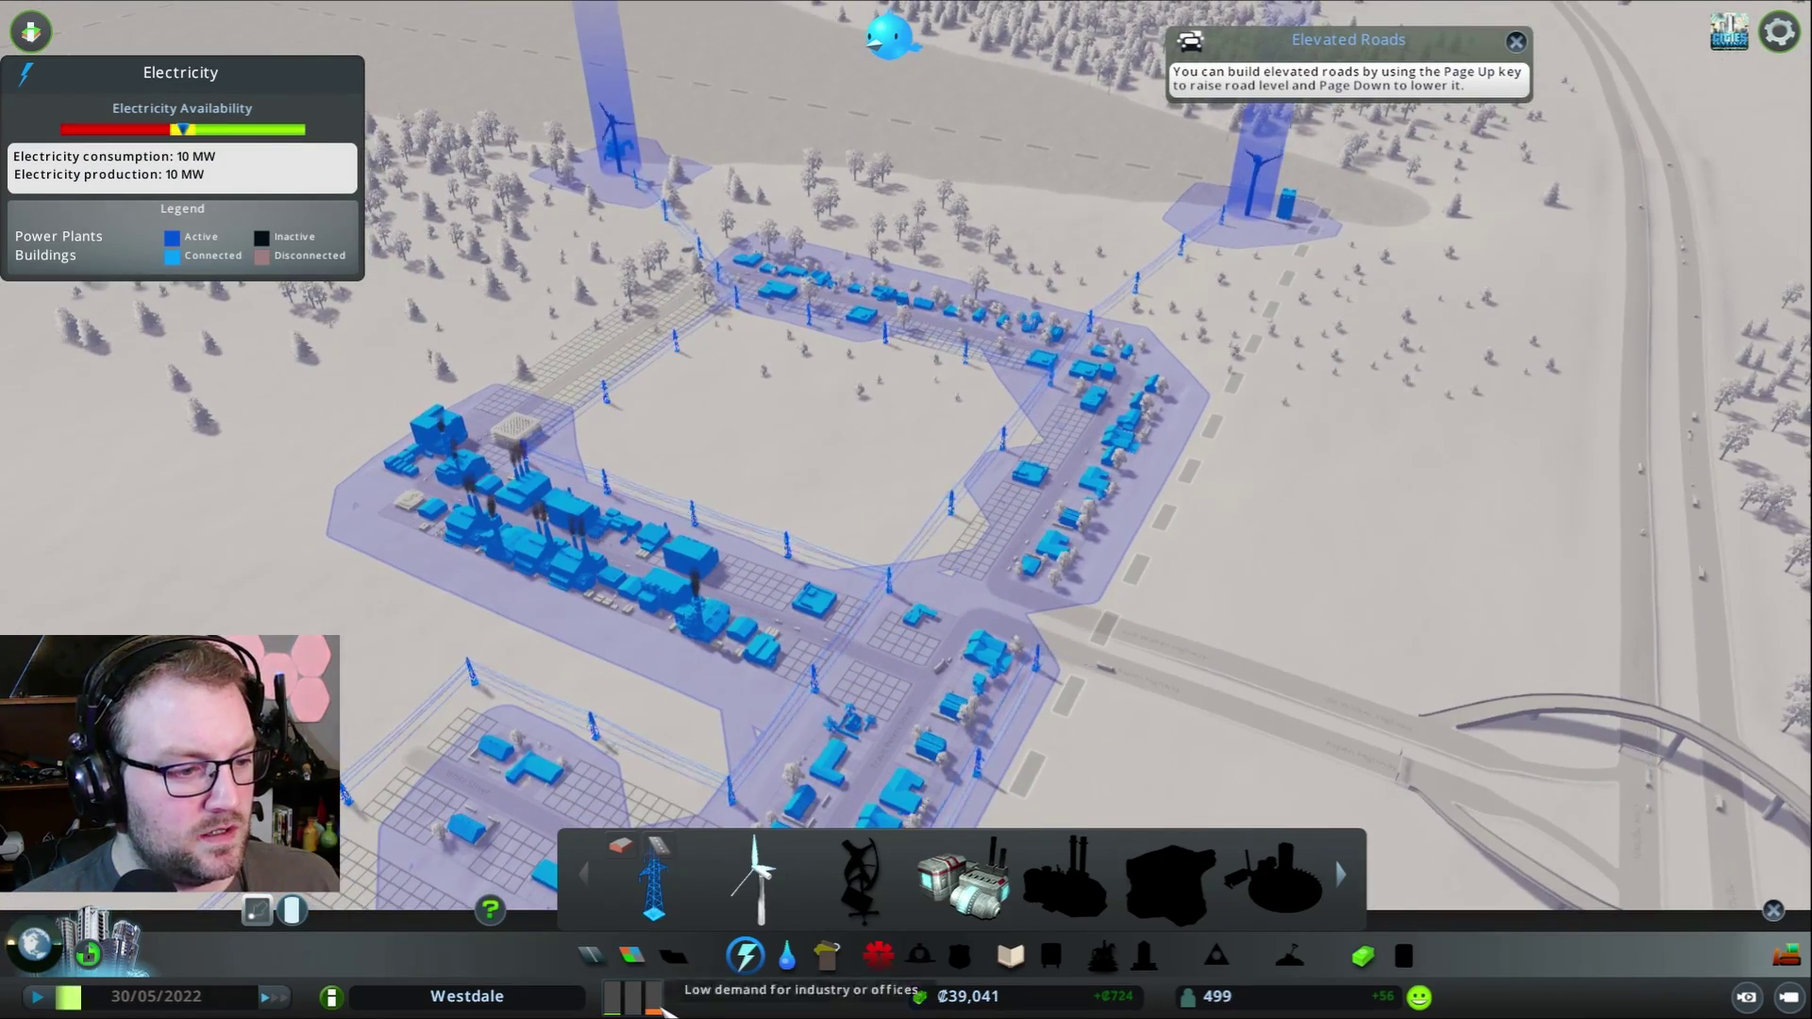
pyautogui.moveTo(653, 997)
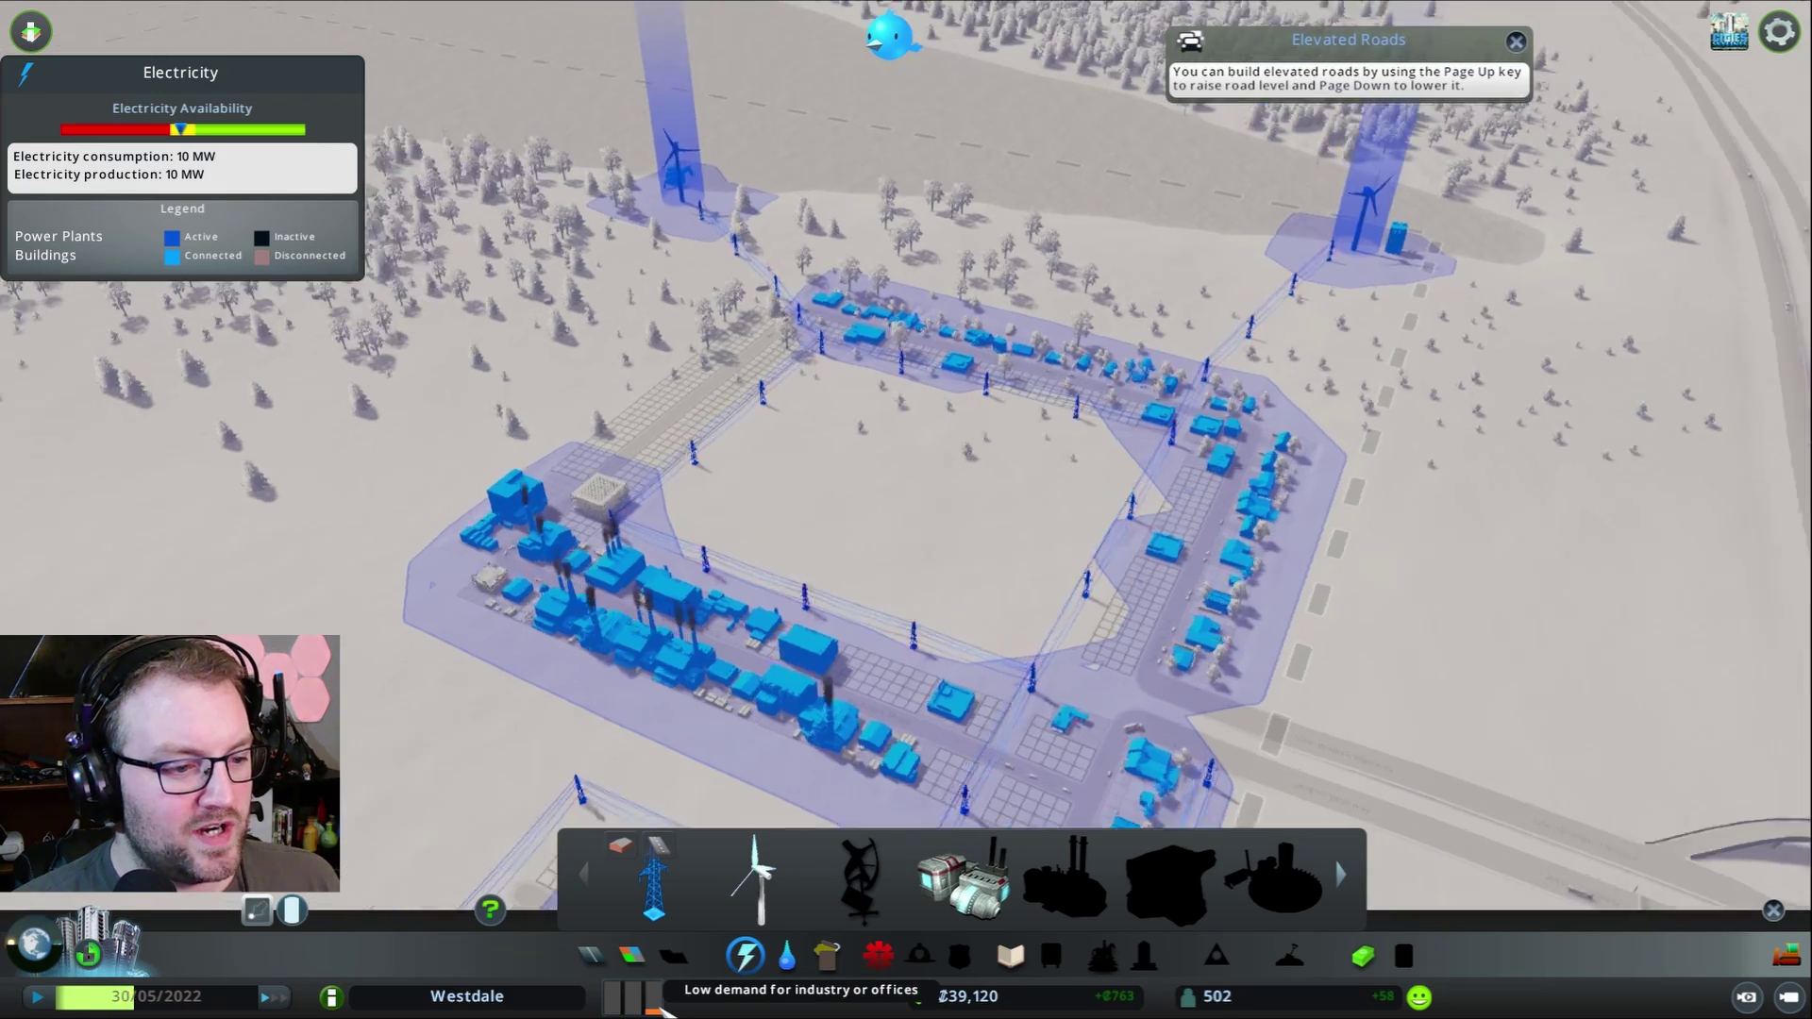
pyautogui.press('w')
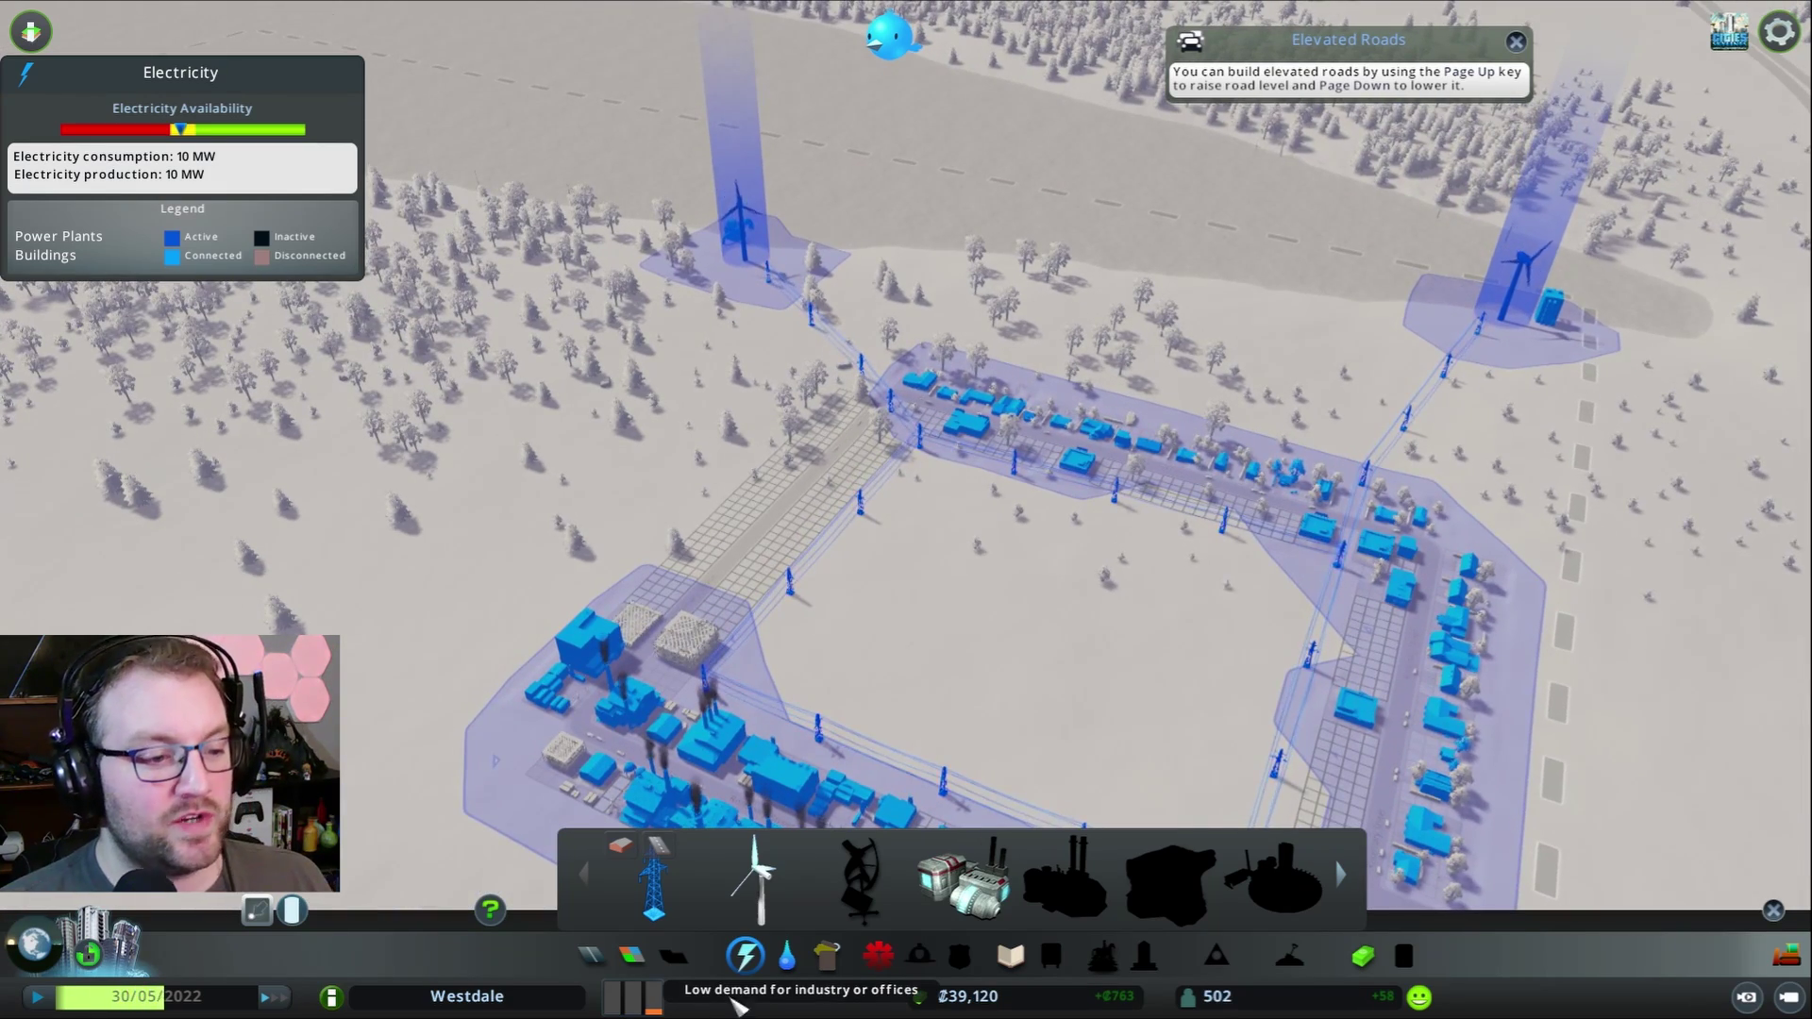
pyautogui.scroll(-2, 906, 510)
# - Close the zoning view, dismiss the Economy unlock notice, and review the city budget
pyautogui.click(631, 957)
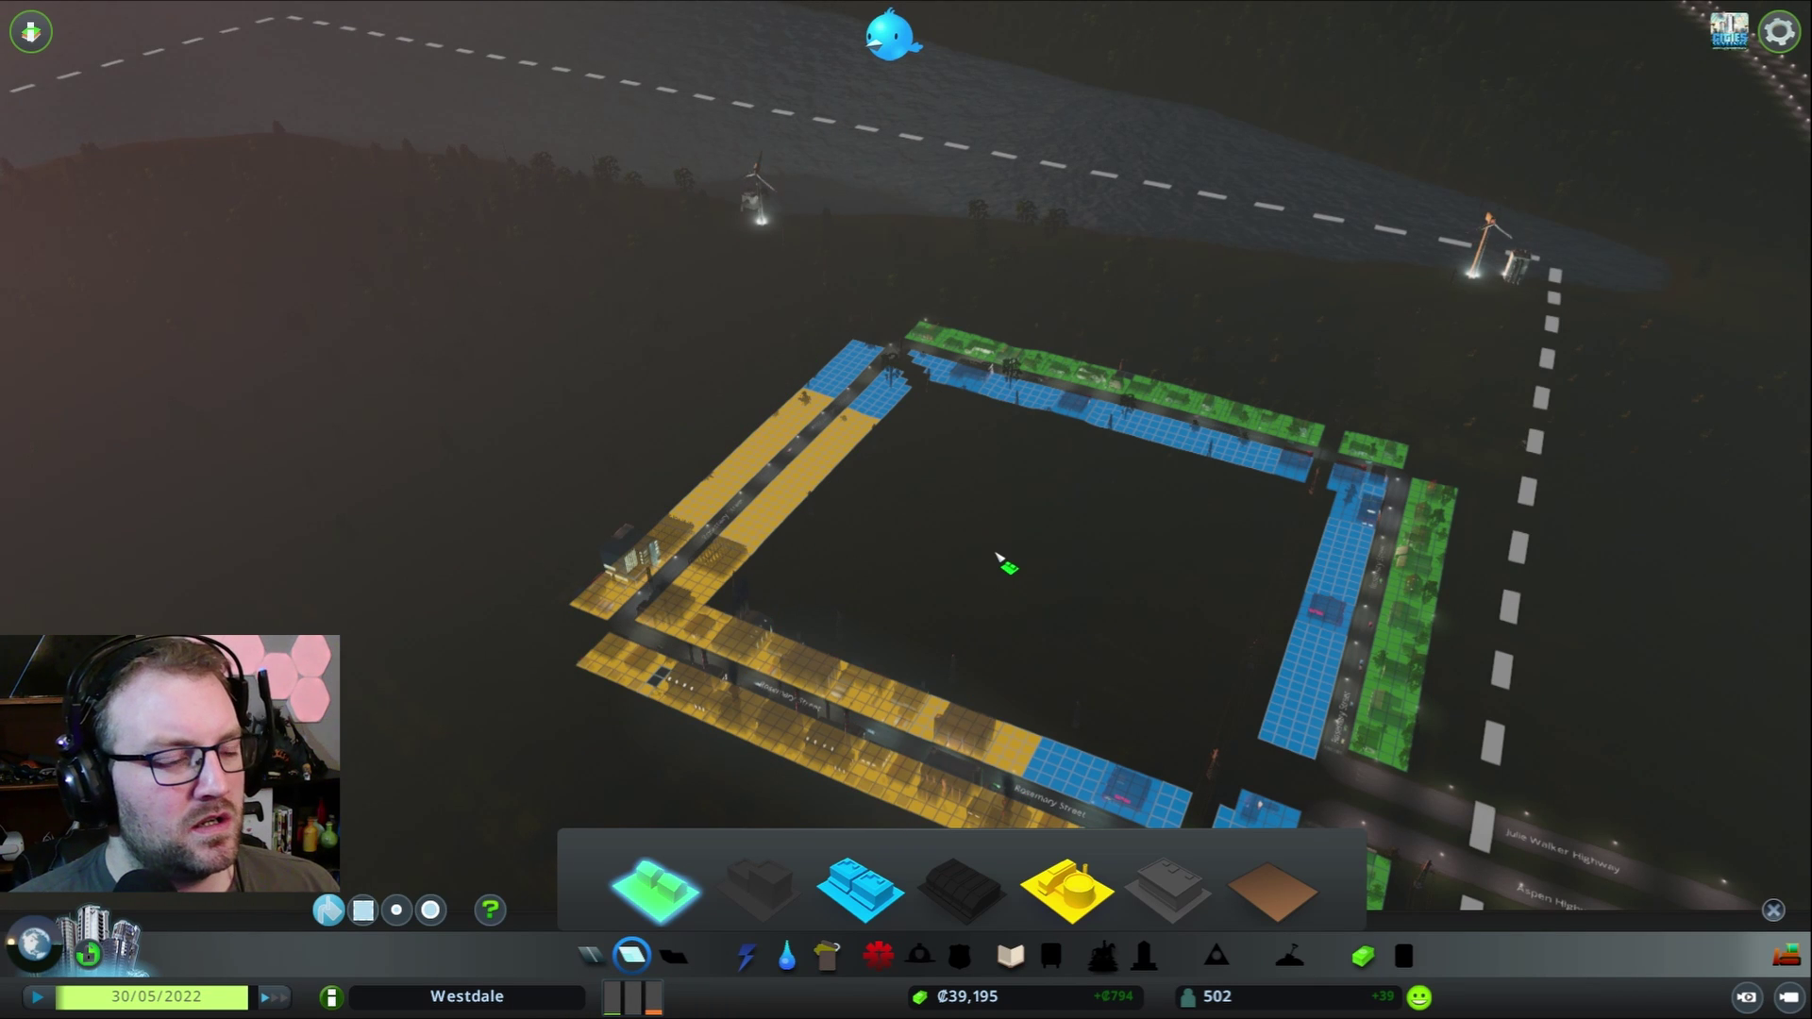
pyautogui.press('Escape')
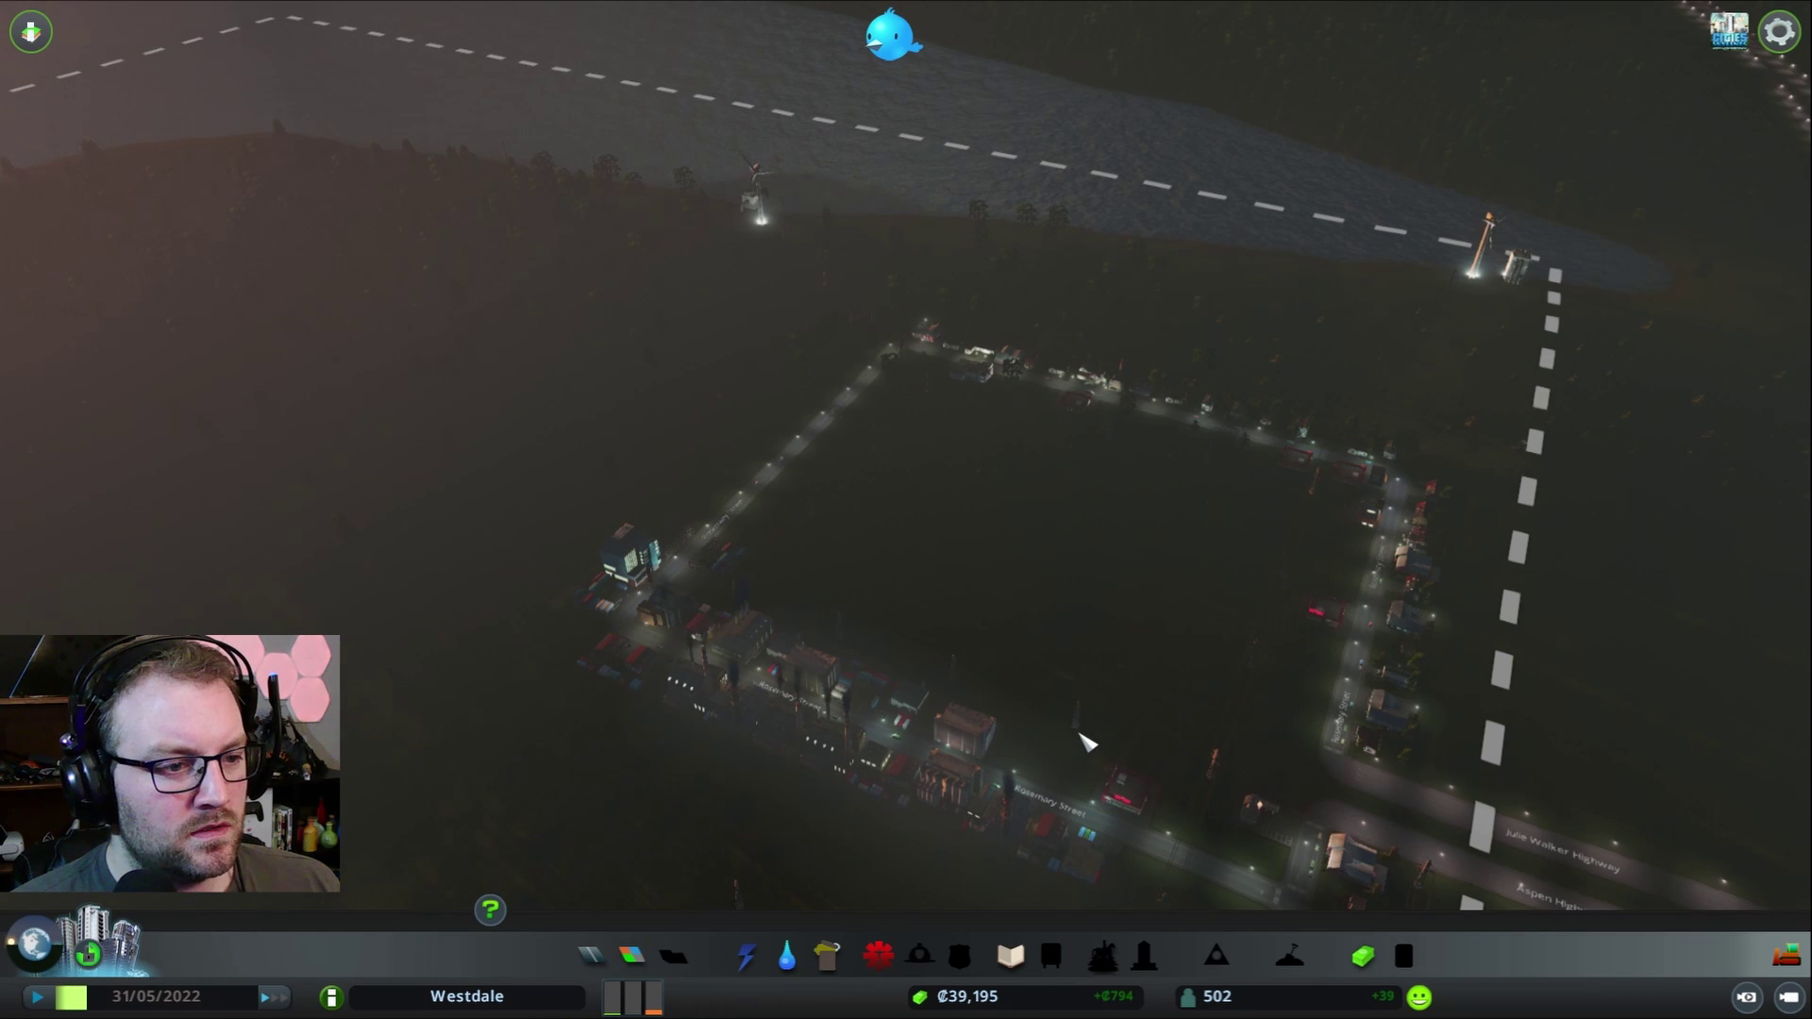
pyautogui.scroll(-3, 1016, 780)
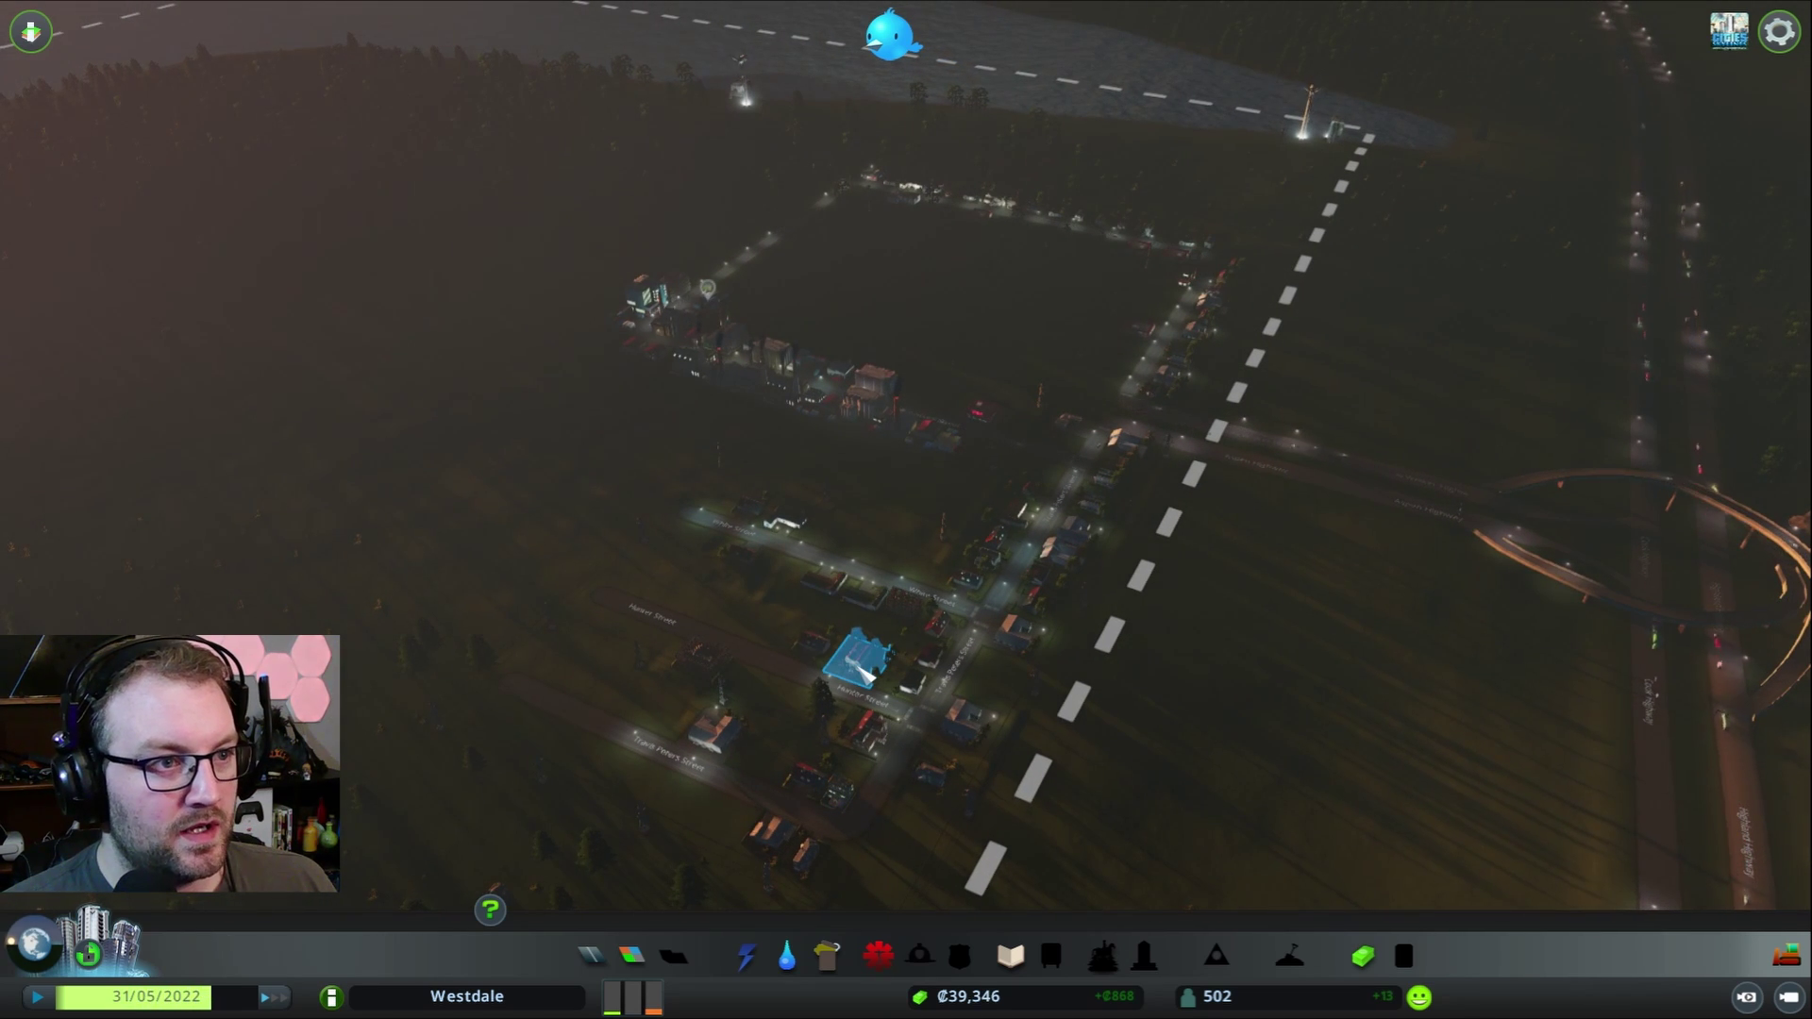
pyautogui.scroll(2, 867, 659)
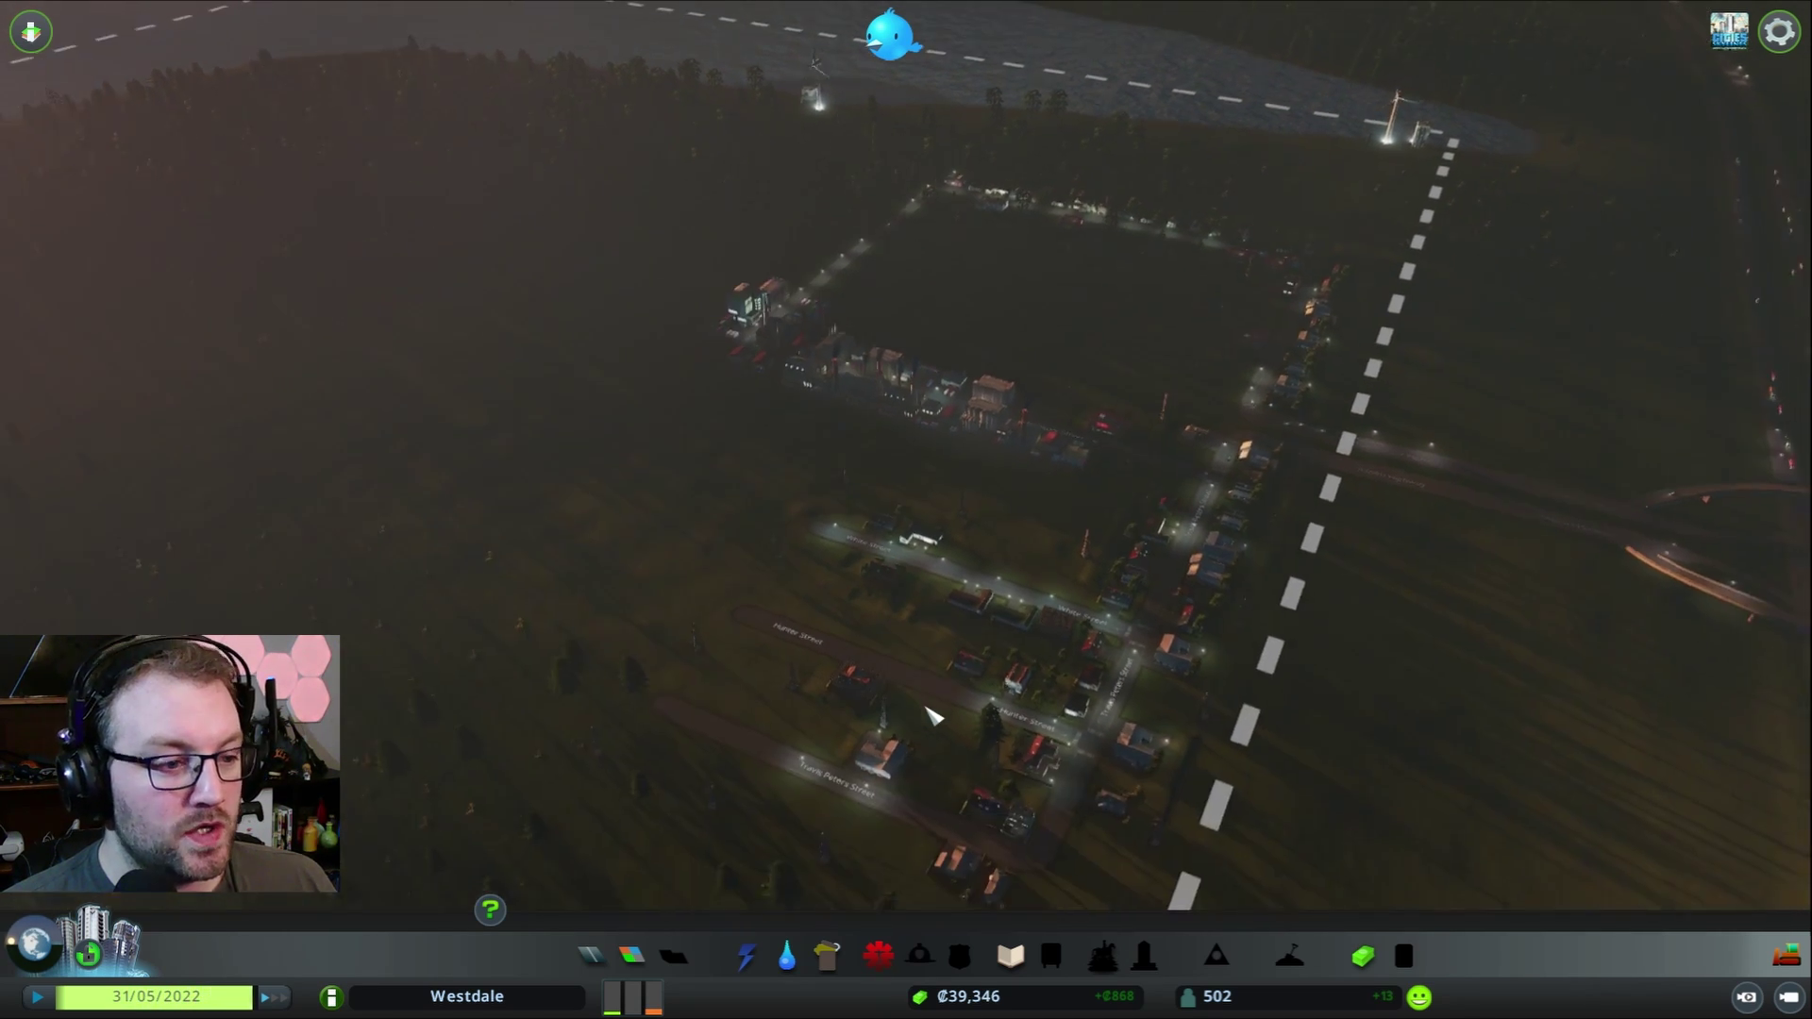
pyautogui.scroll(-1, 933, 718)
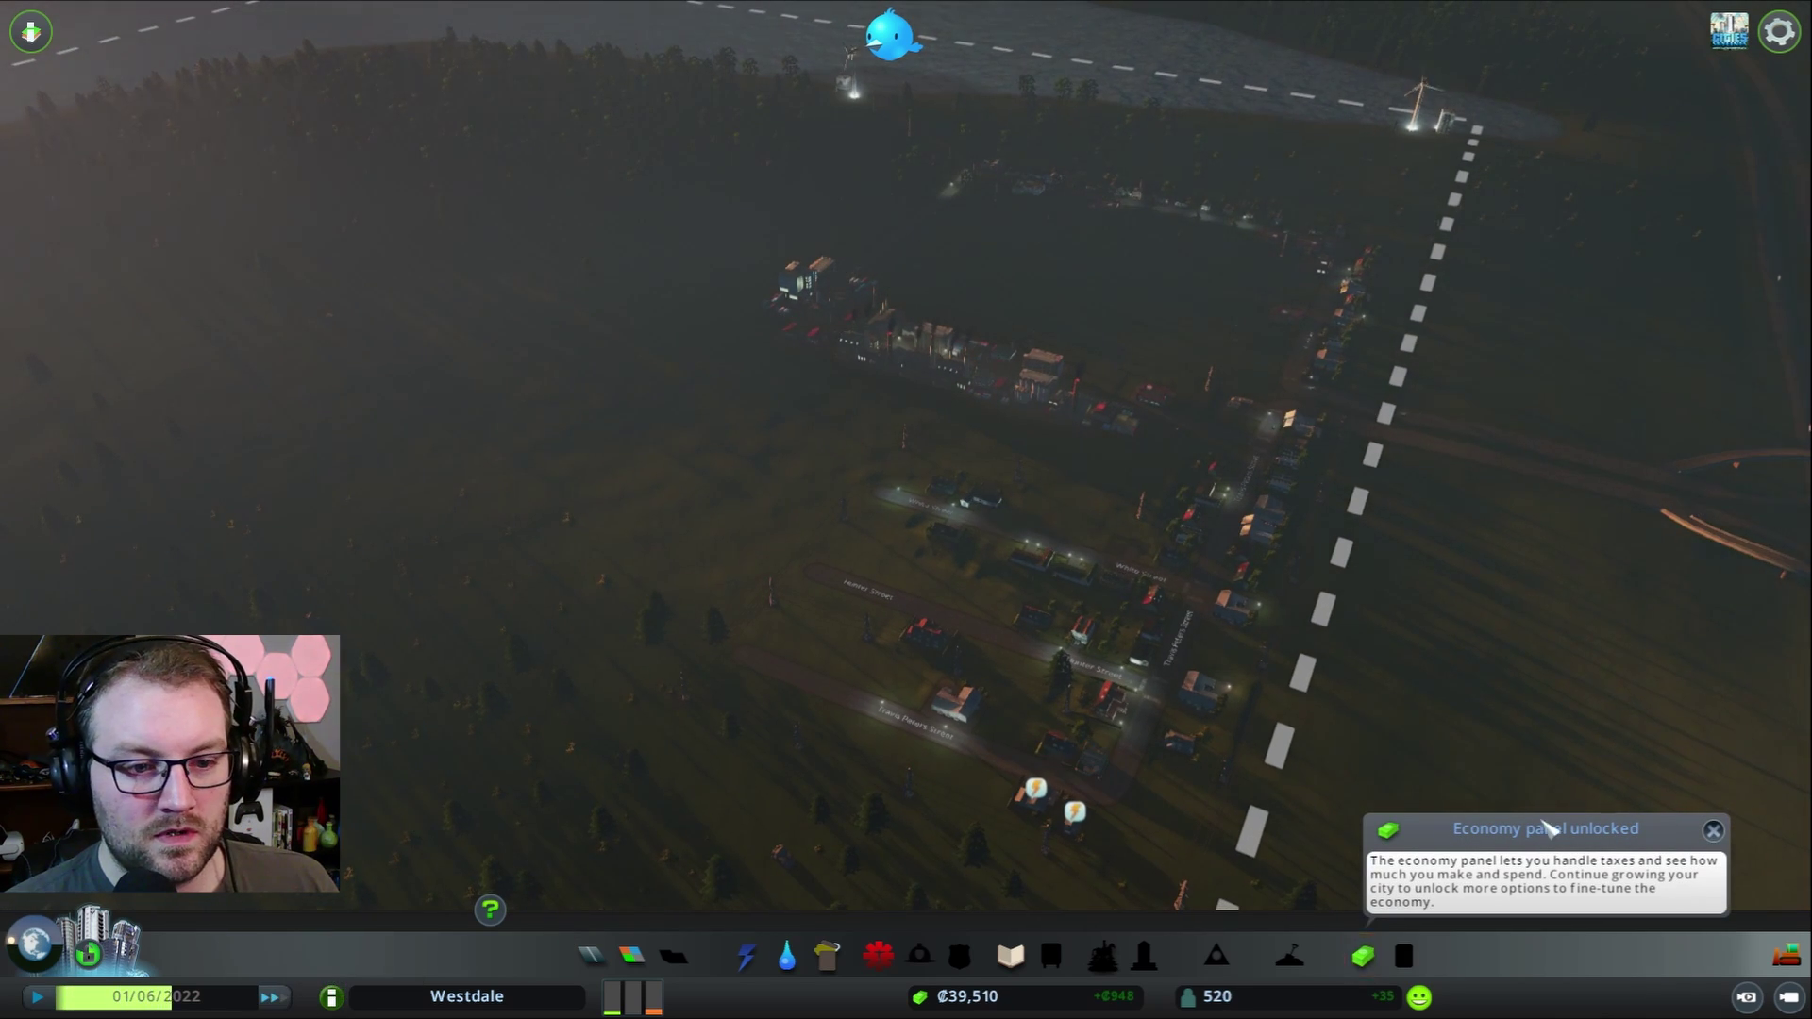
pyautogui.click(1713, 831)
pyautogui.click(1361, 954)
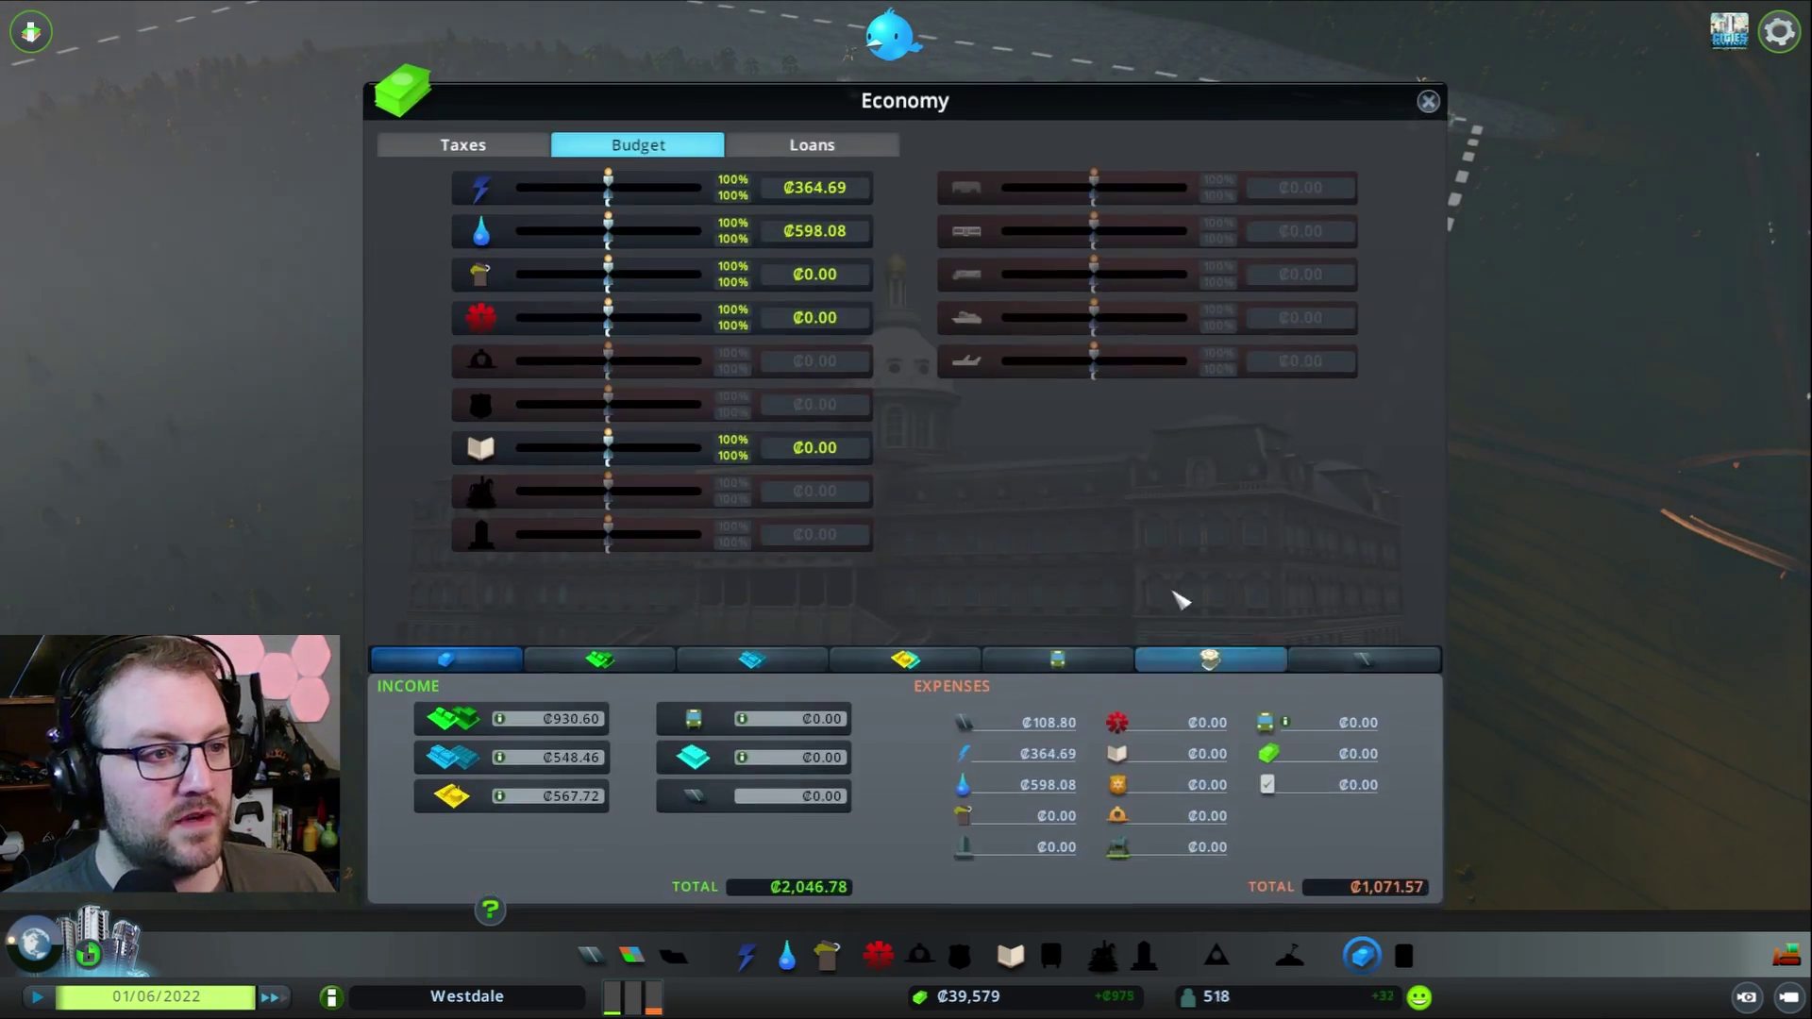
pyautogui.click(1428, 104)
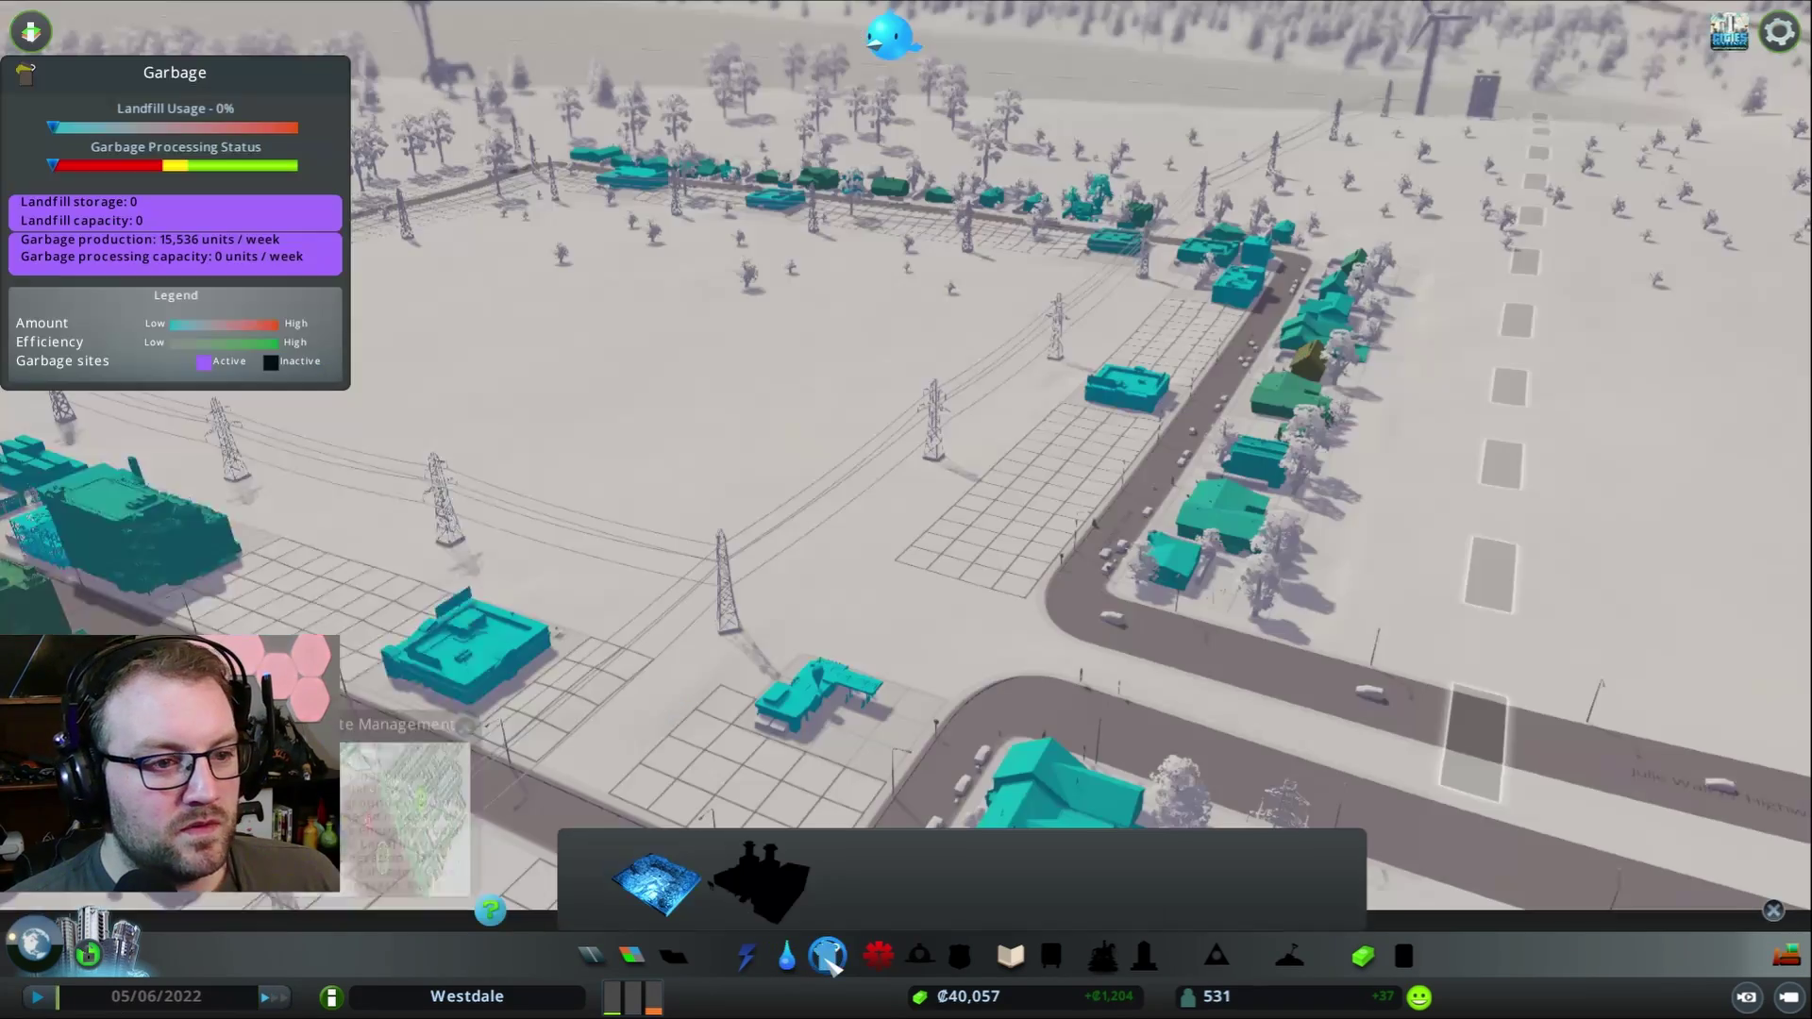
# - Open the Garbage menu and start positioning a Landfill Site near the town
pyautogui.click(830, 957)
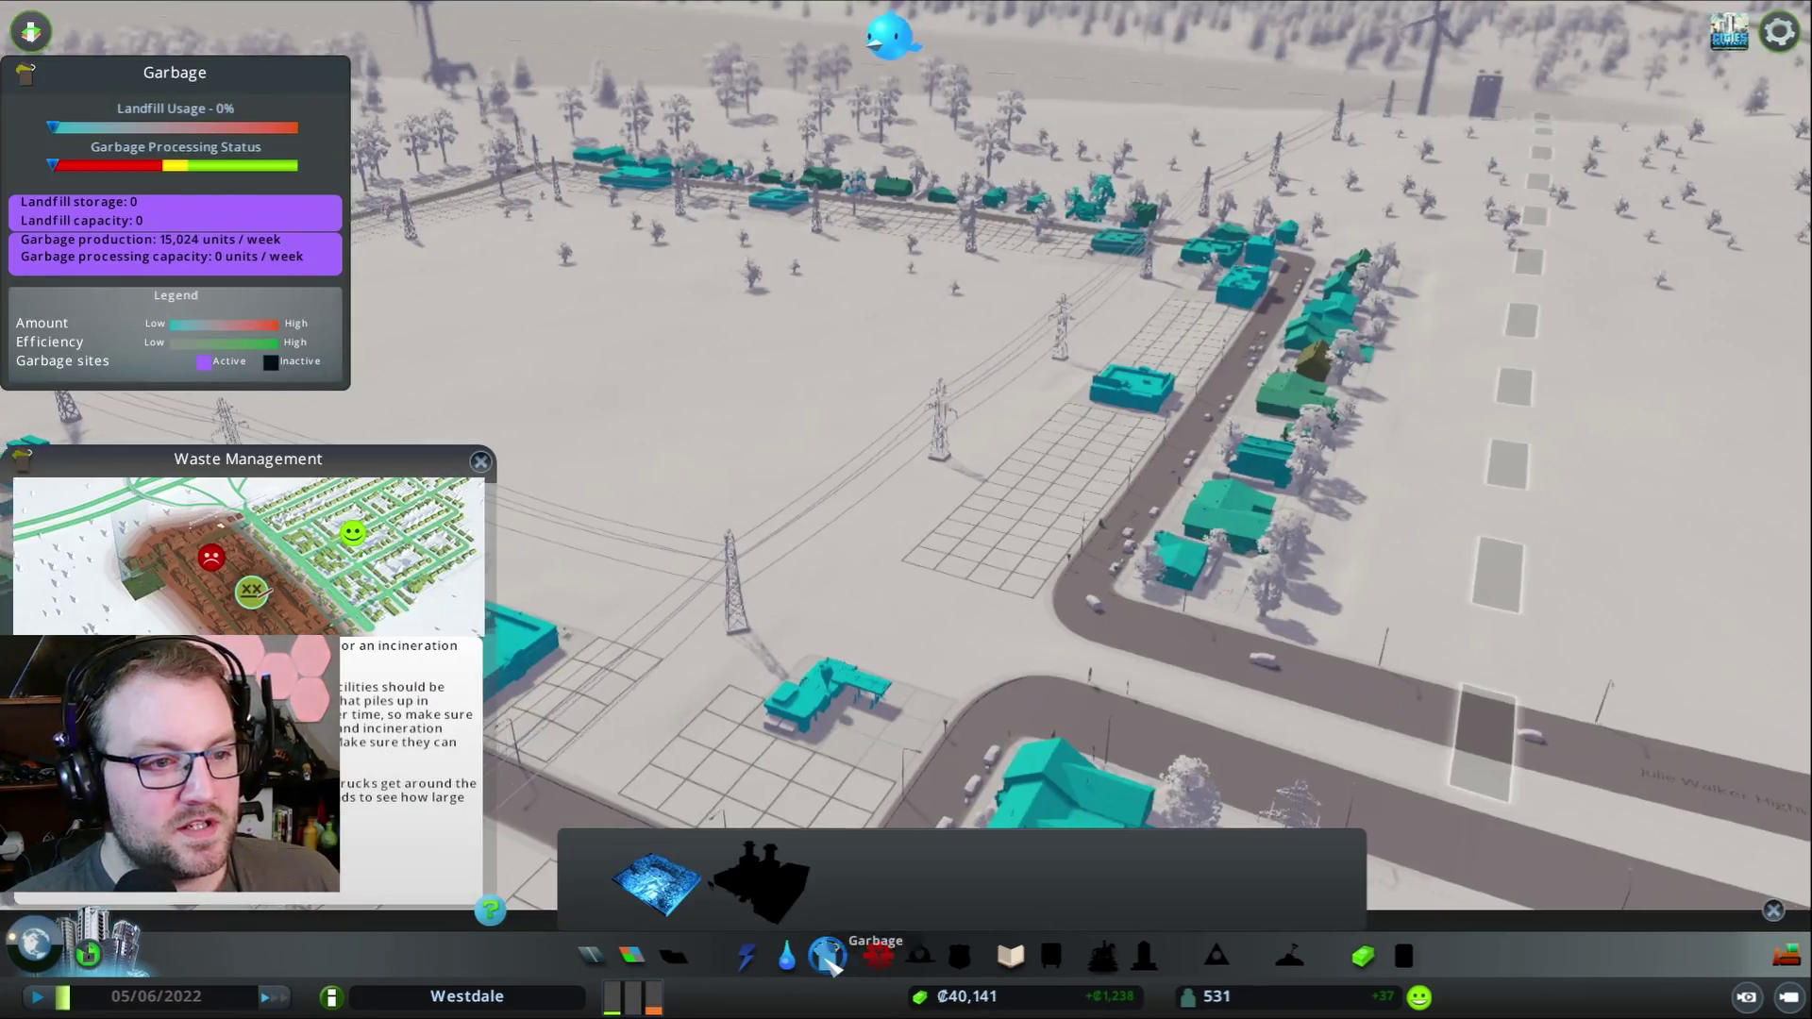
pyautogui.scroll(-5, 906, 510)
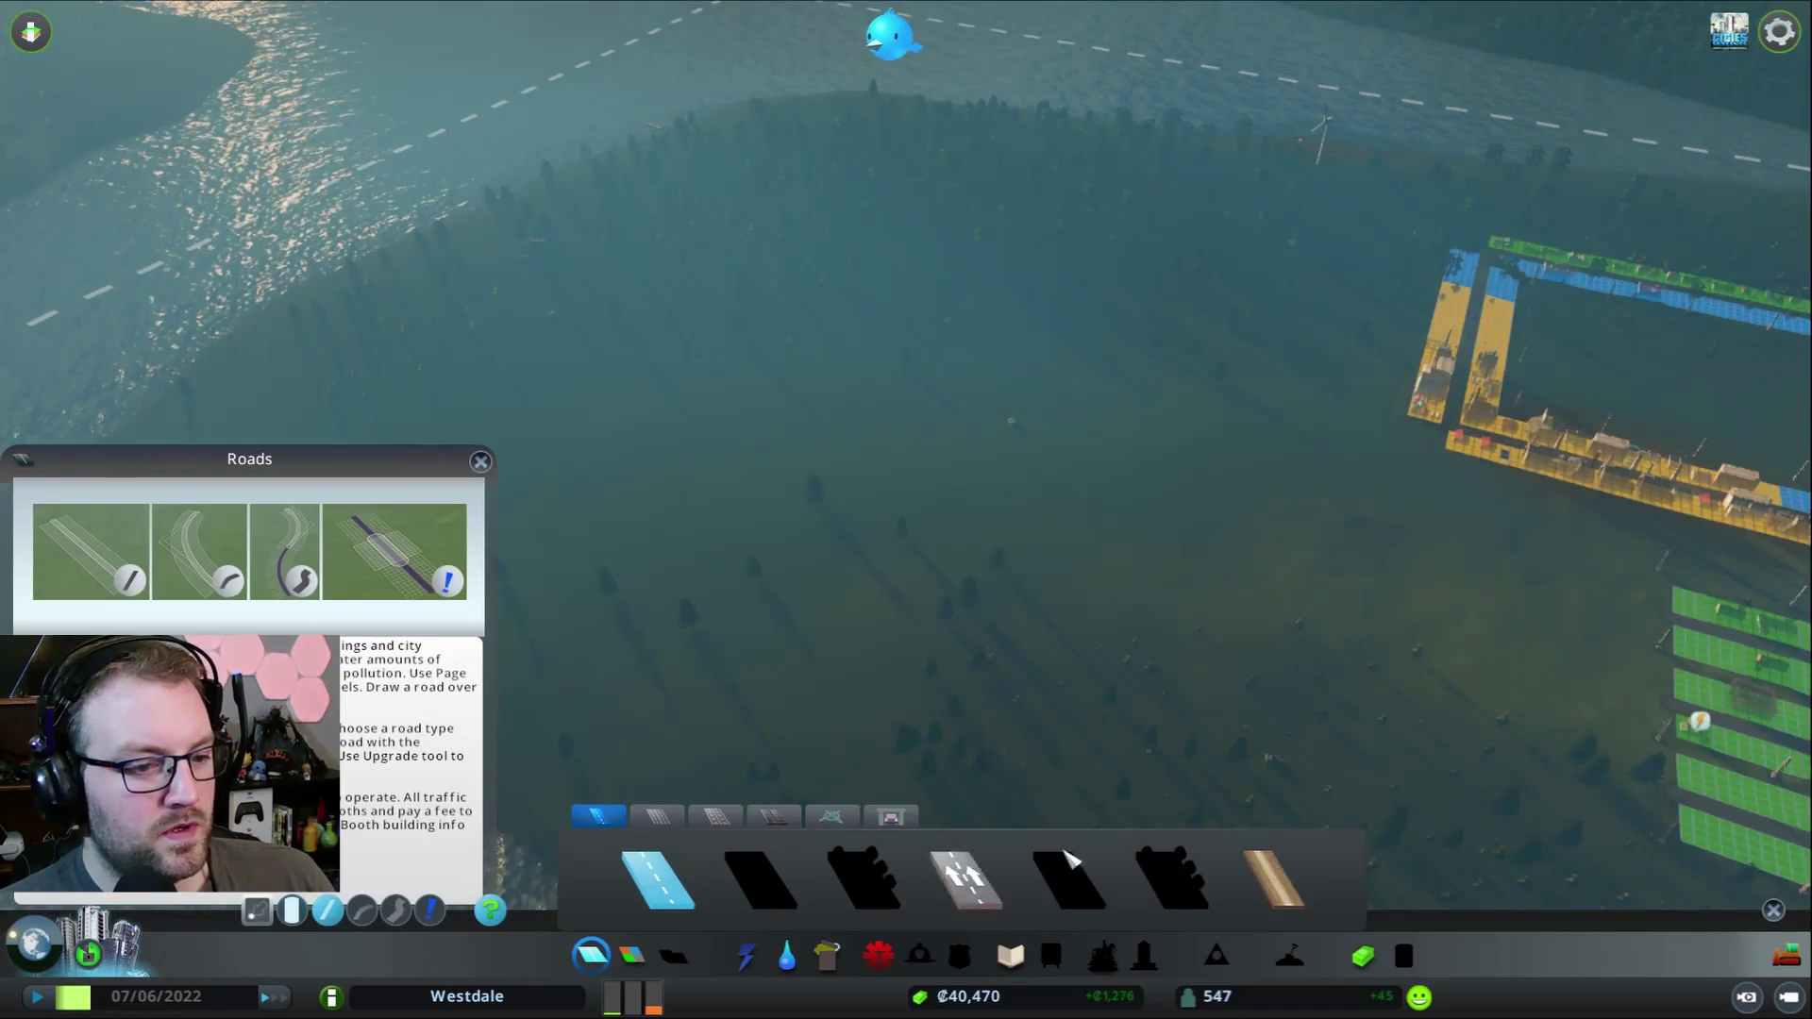
# - Draw a gravel road heading west from the town's road end
pyautogui.click(1274, 879)
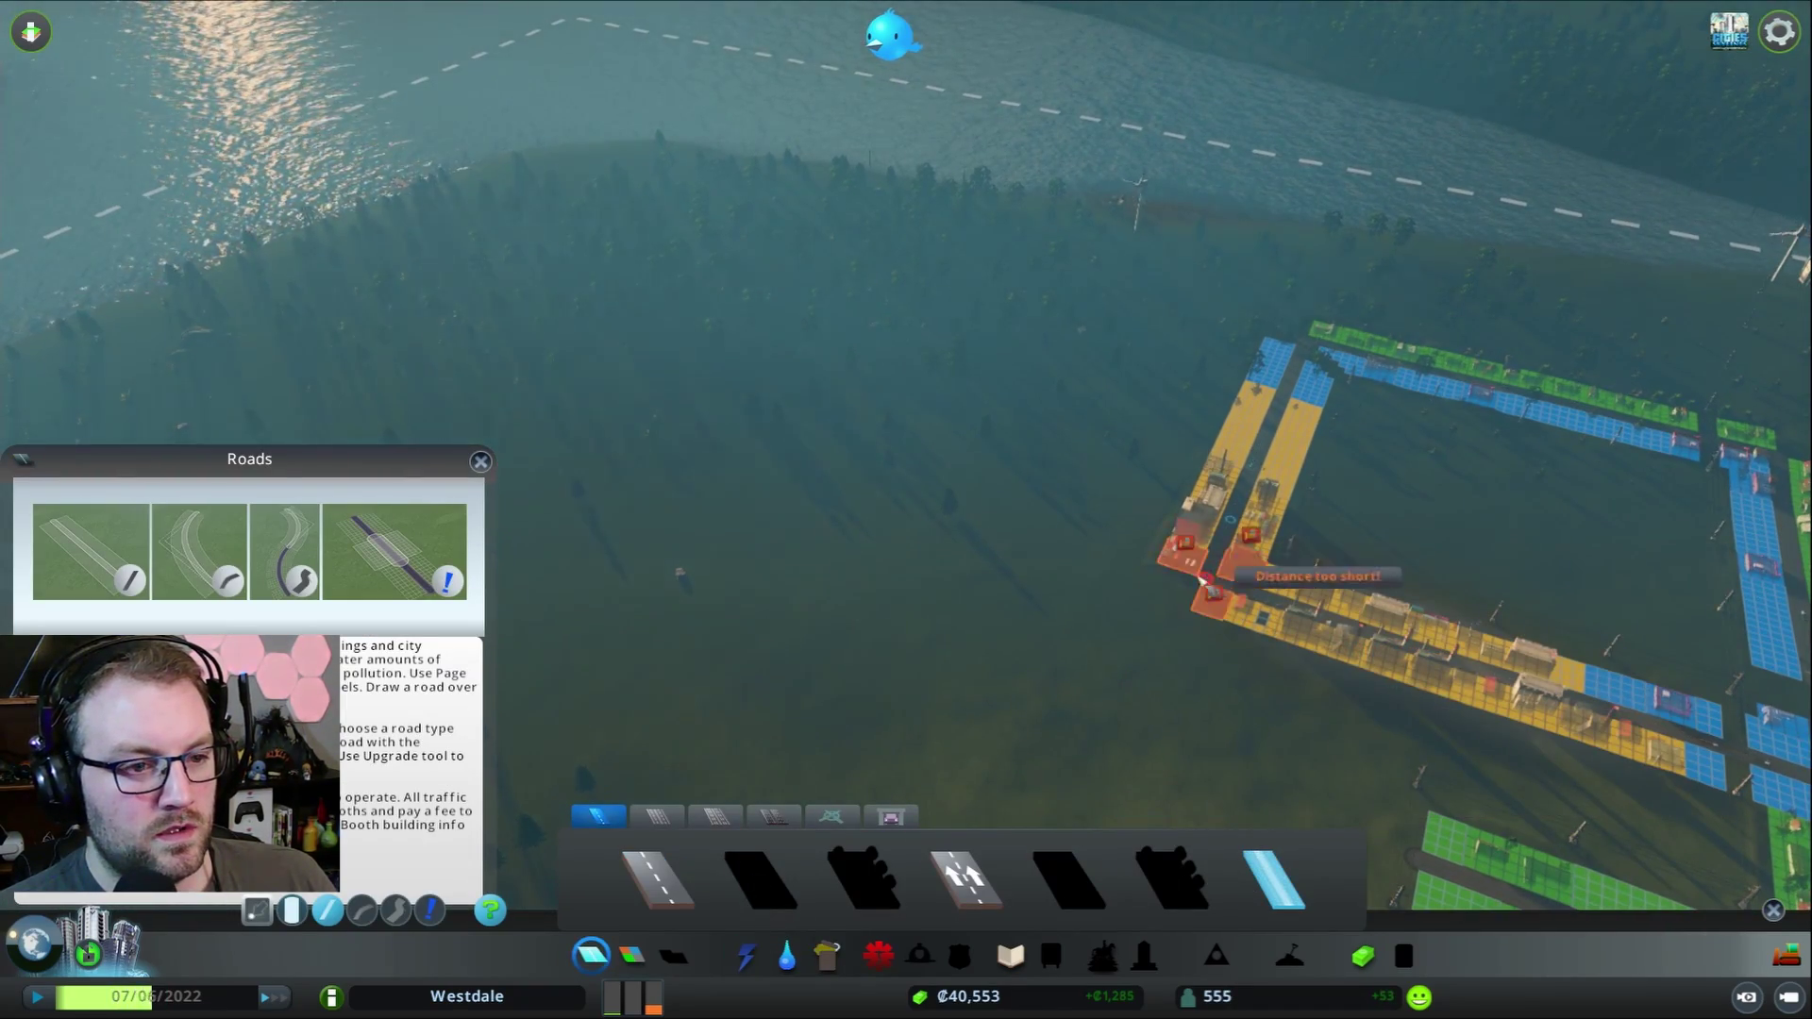
pyautogui.click(1204, 573)
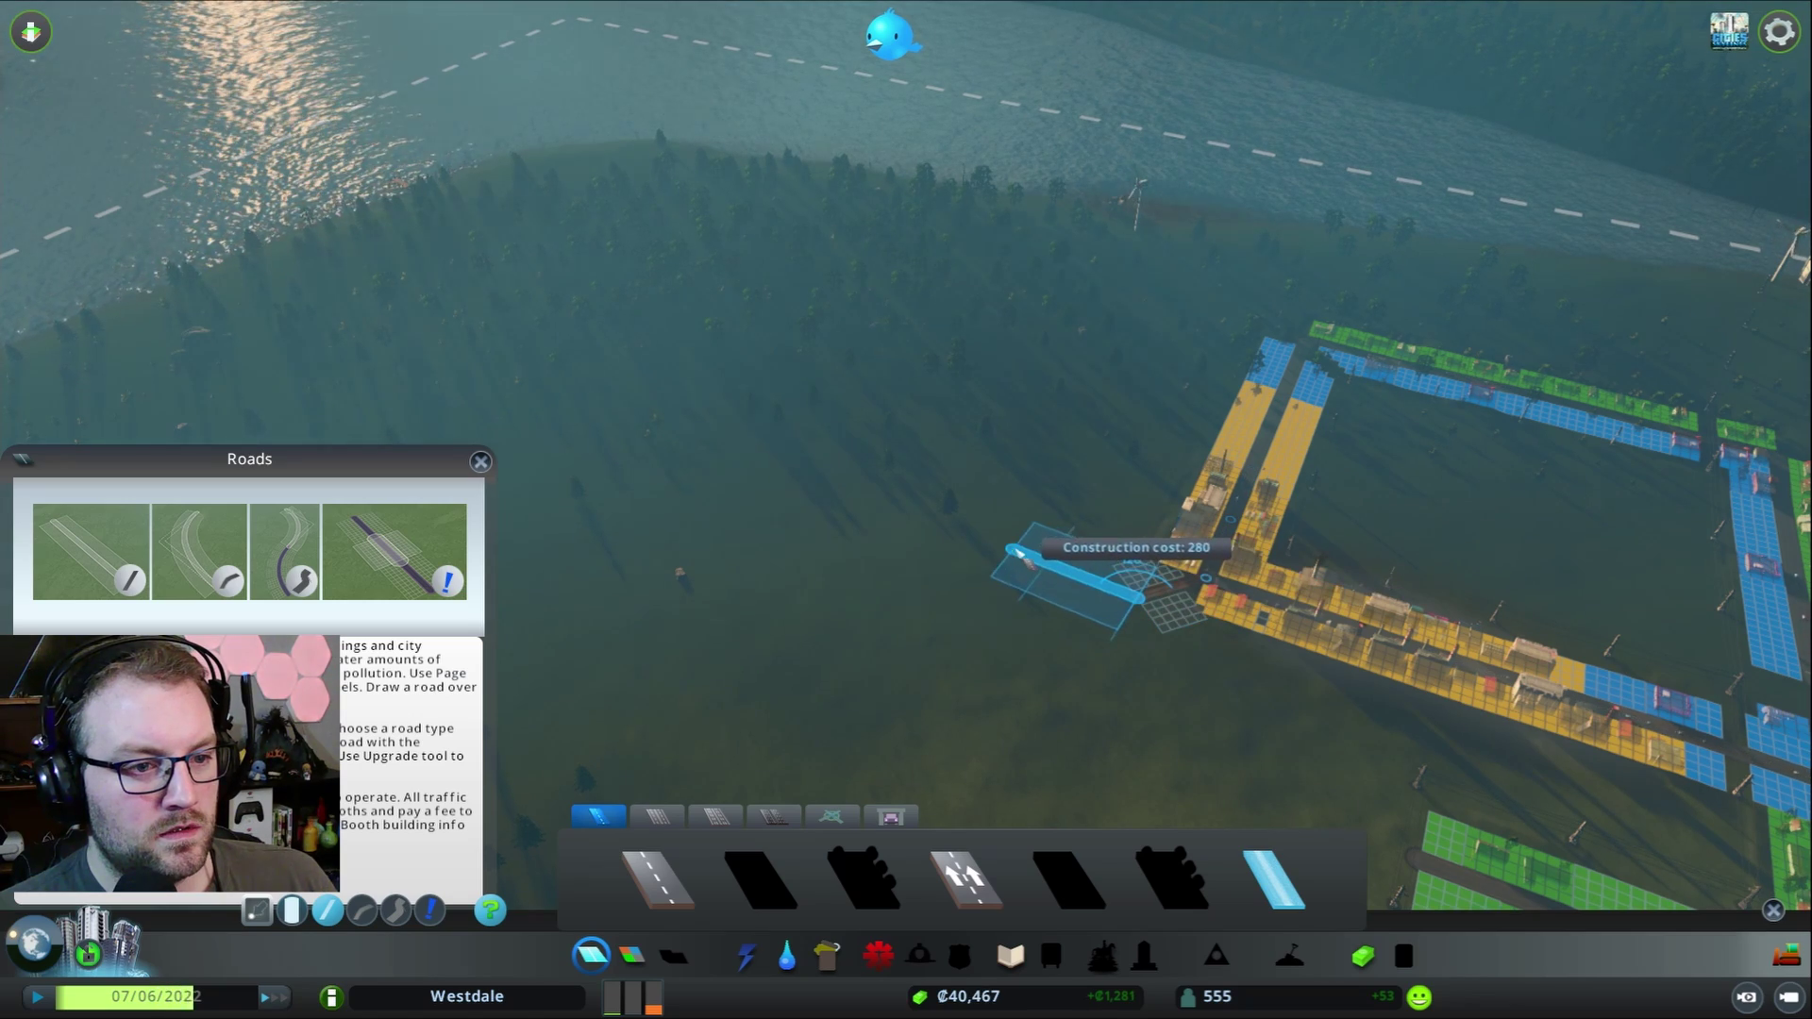
pyautogui.click(808, 478)
pyautogui.rightClick(751, 765)
# - Place a landfill site at the end of the new western road
pyautogui.click(828, 955)
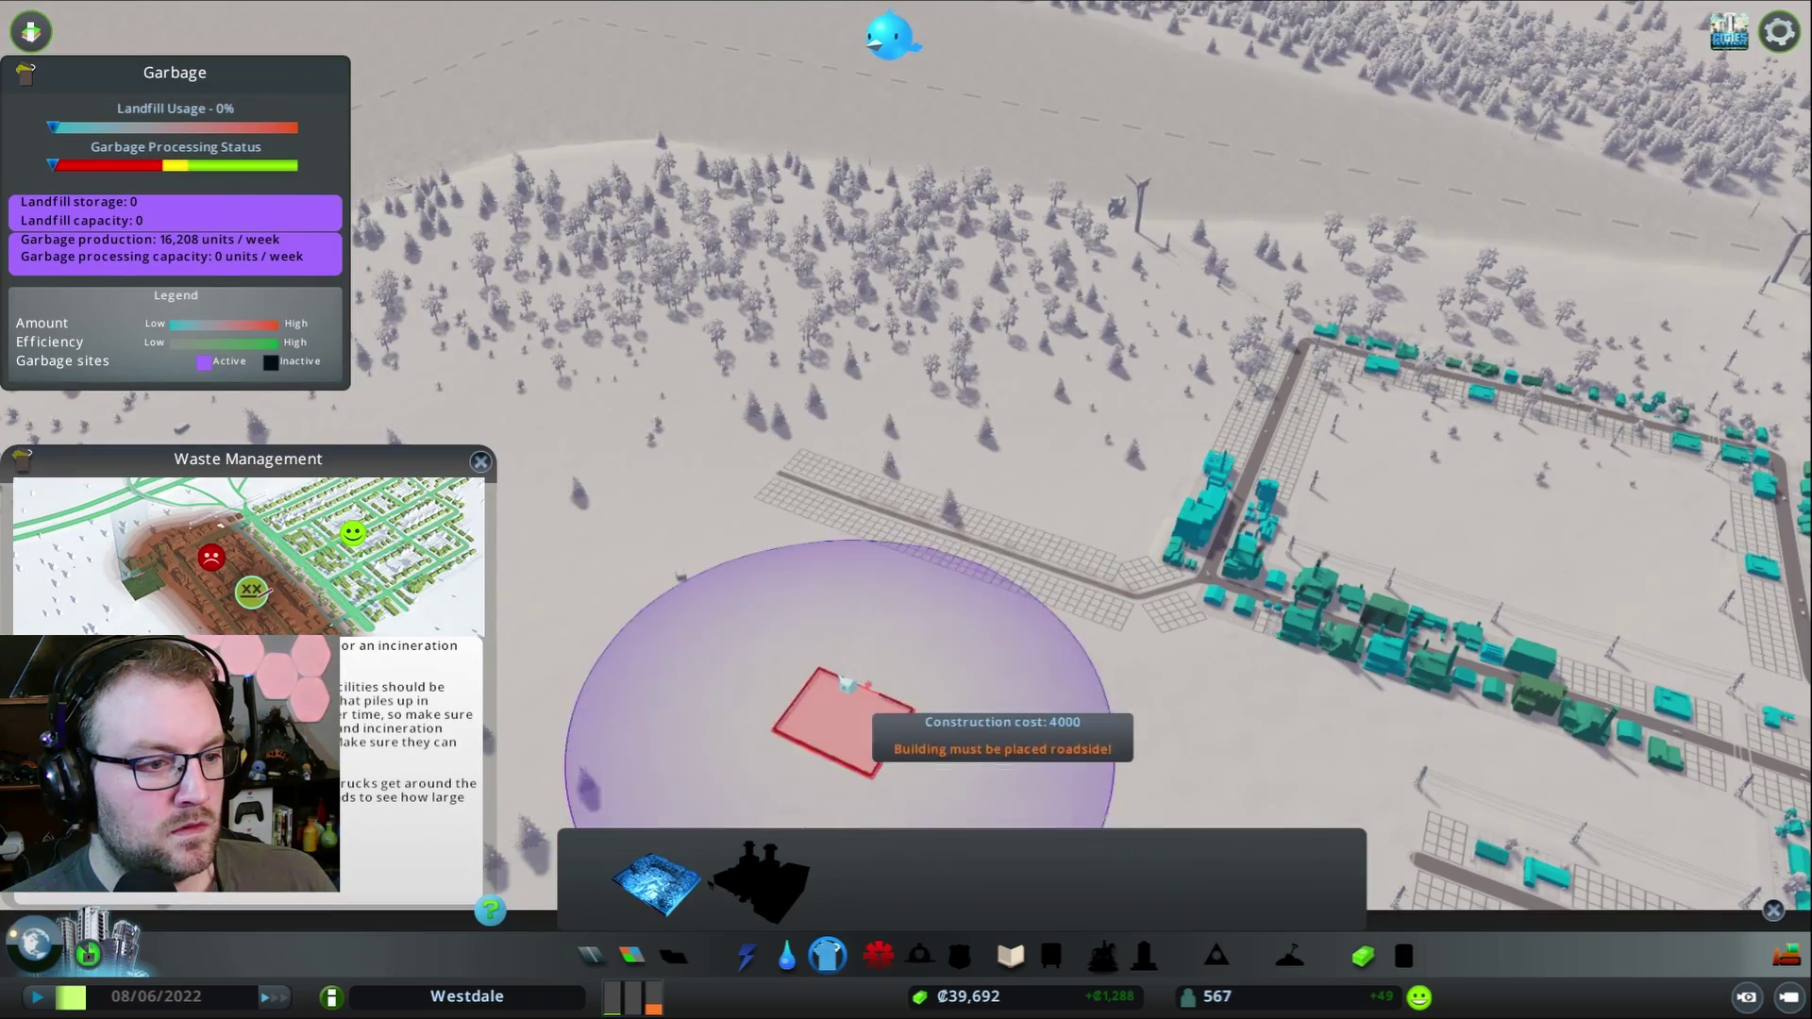
pyautogui.click(777, 493)
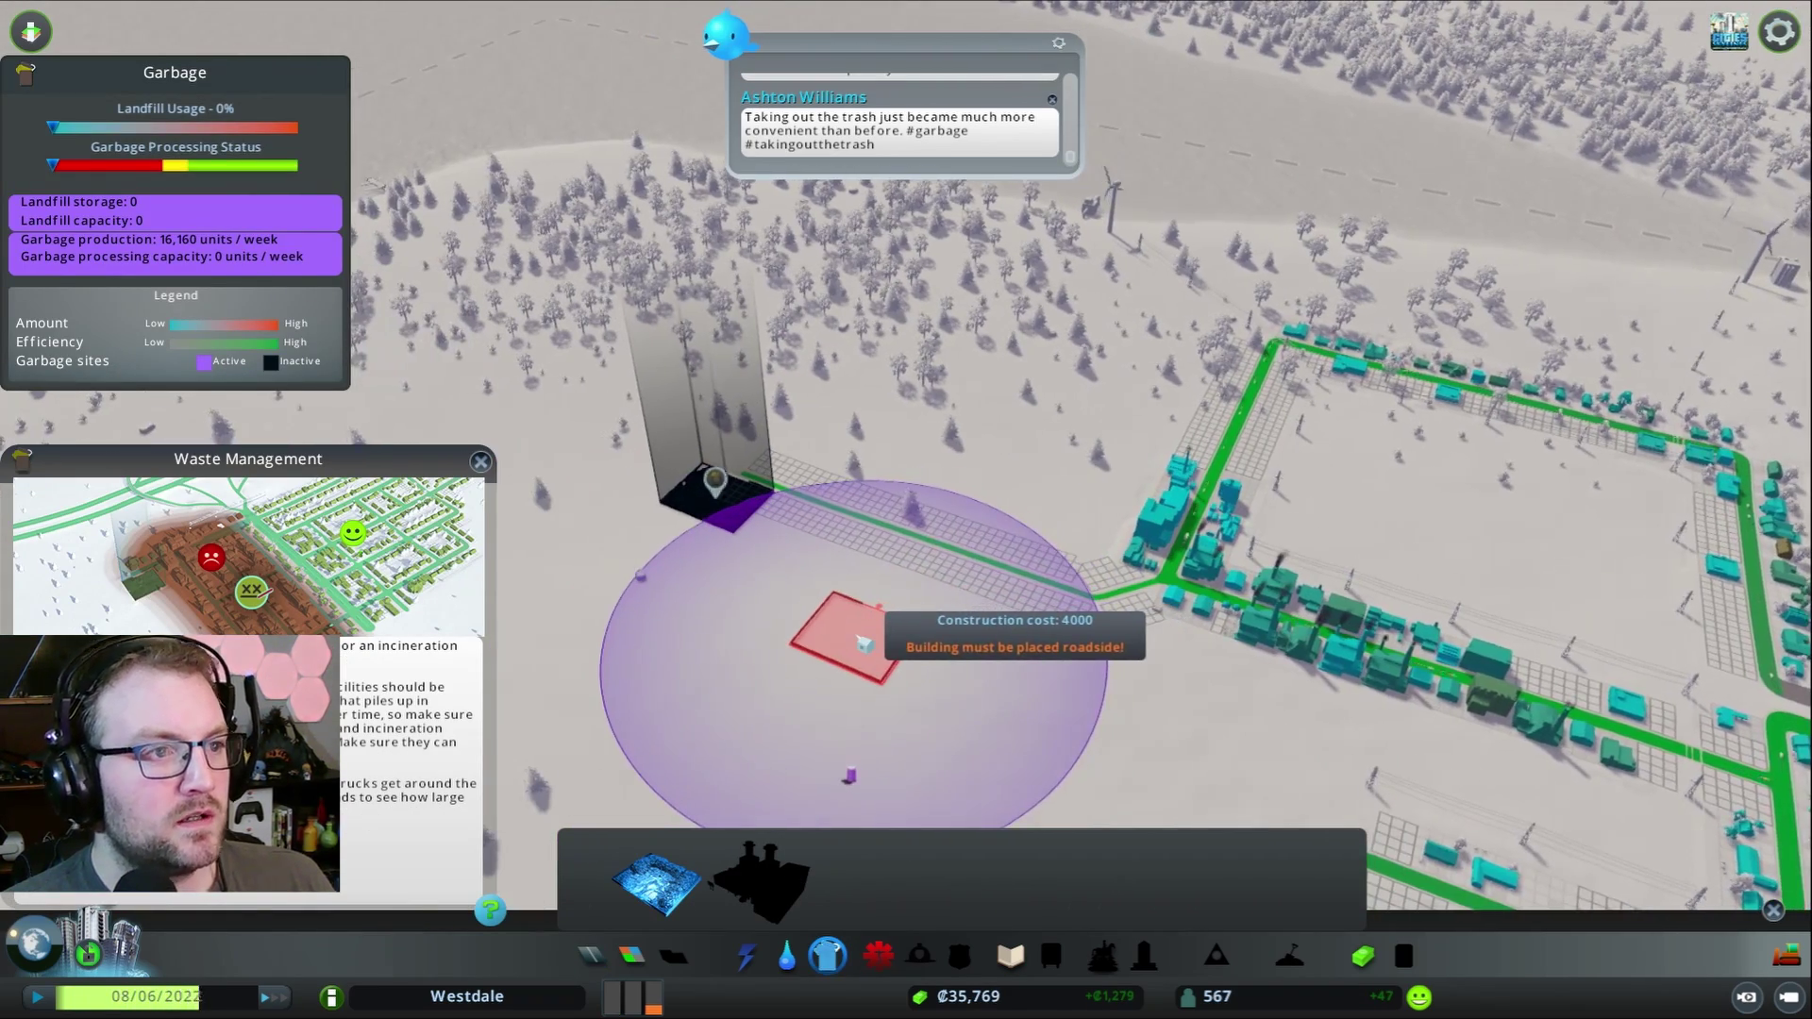
pyautogui.rightClick(863, 645)
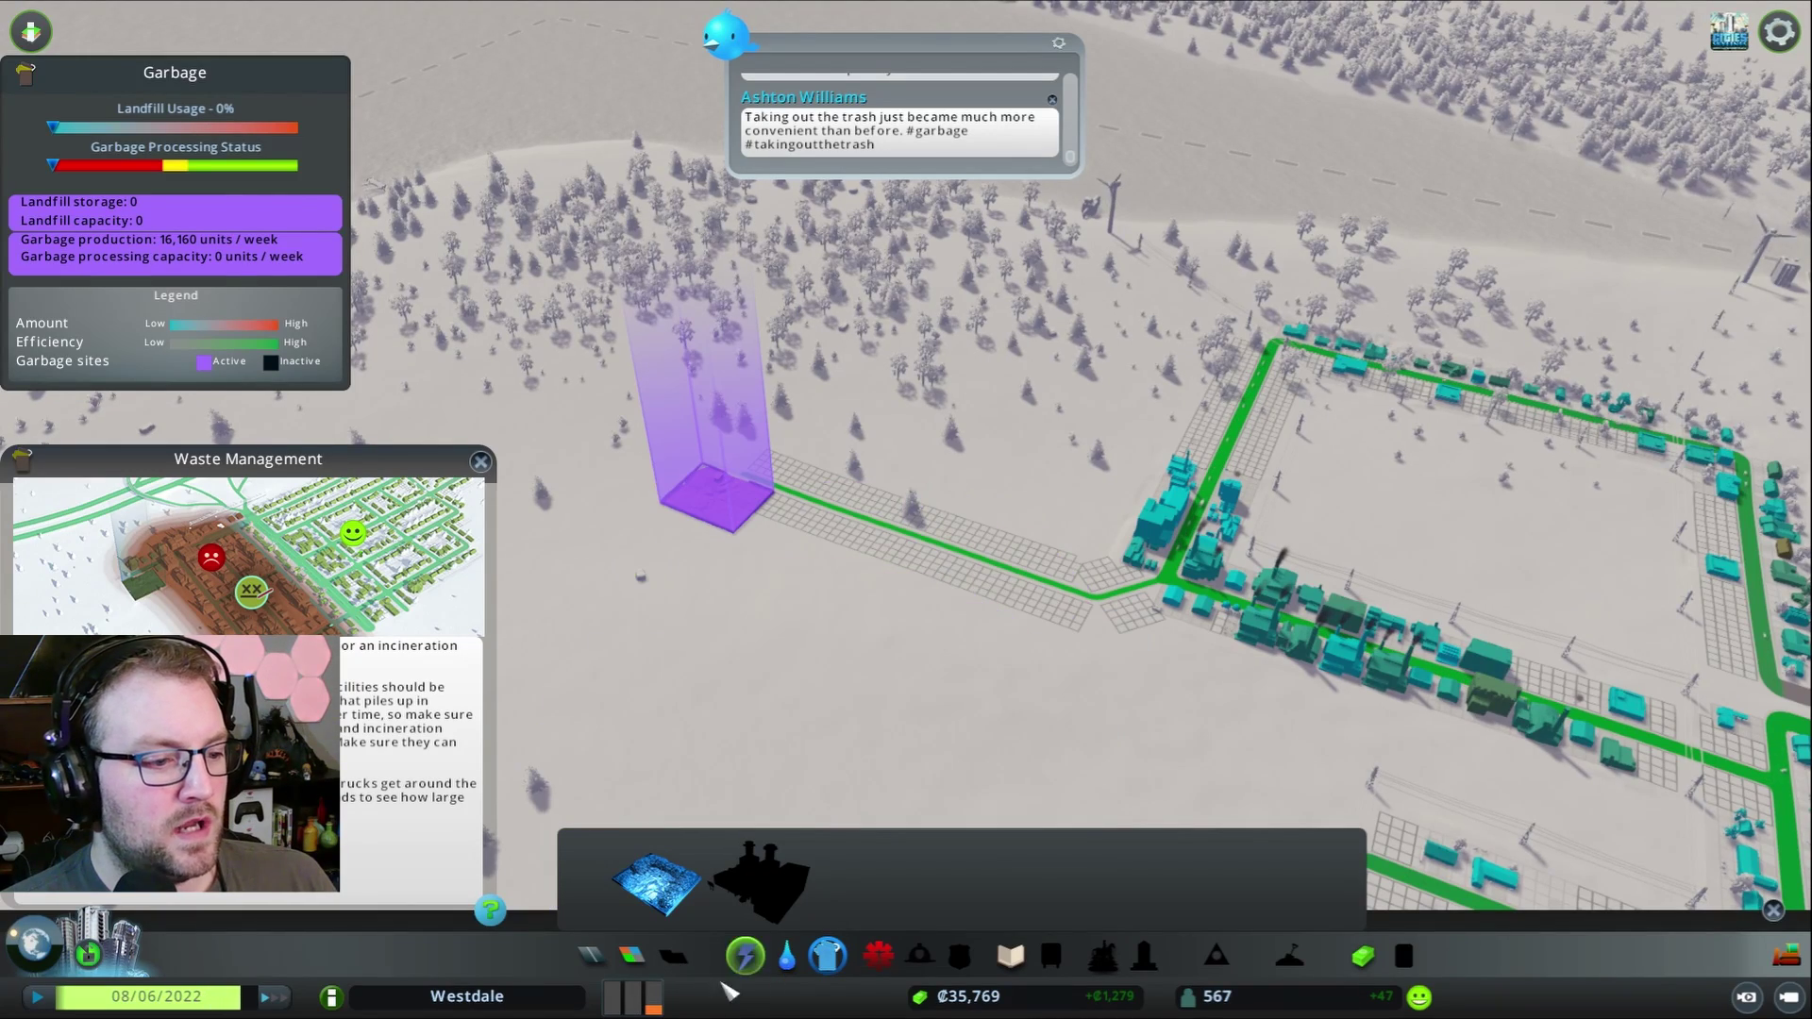
# - Paint industrial zoning on both sides of the new western road to the landfill
pyautogui.click(633, 957)
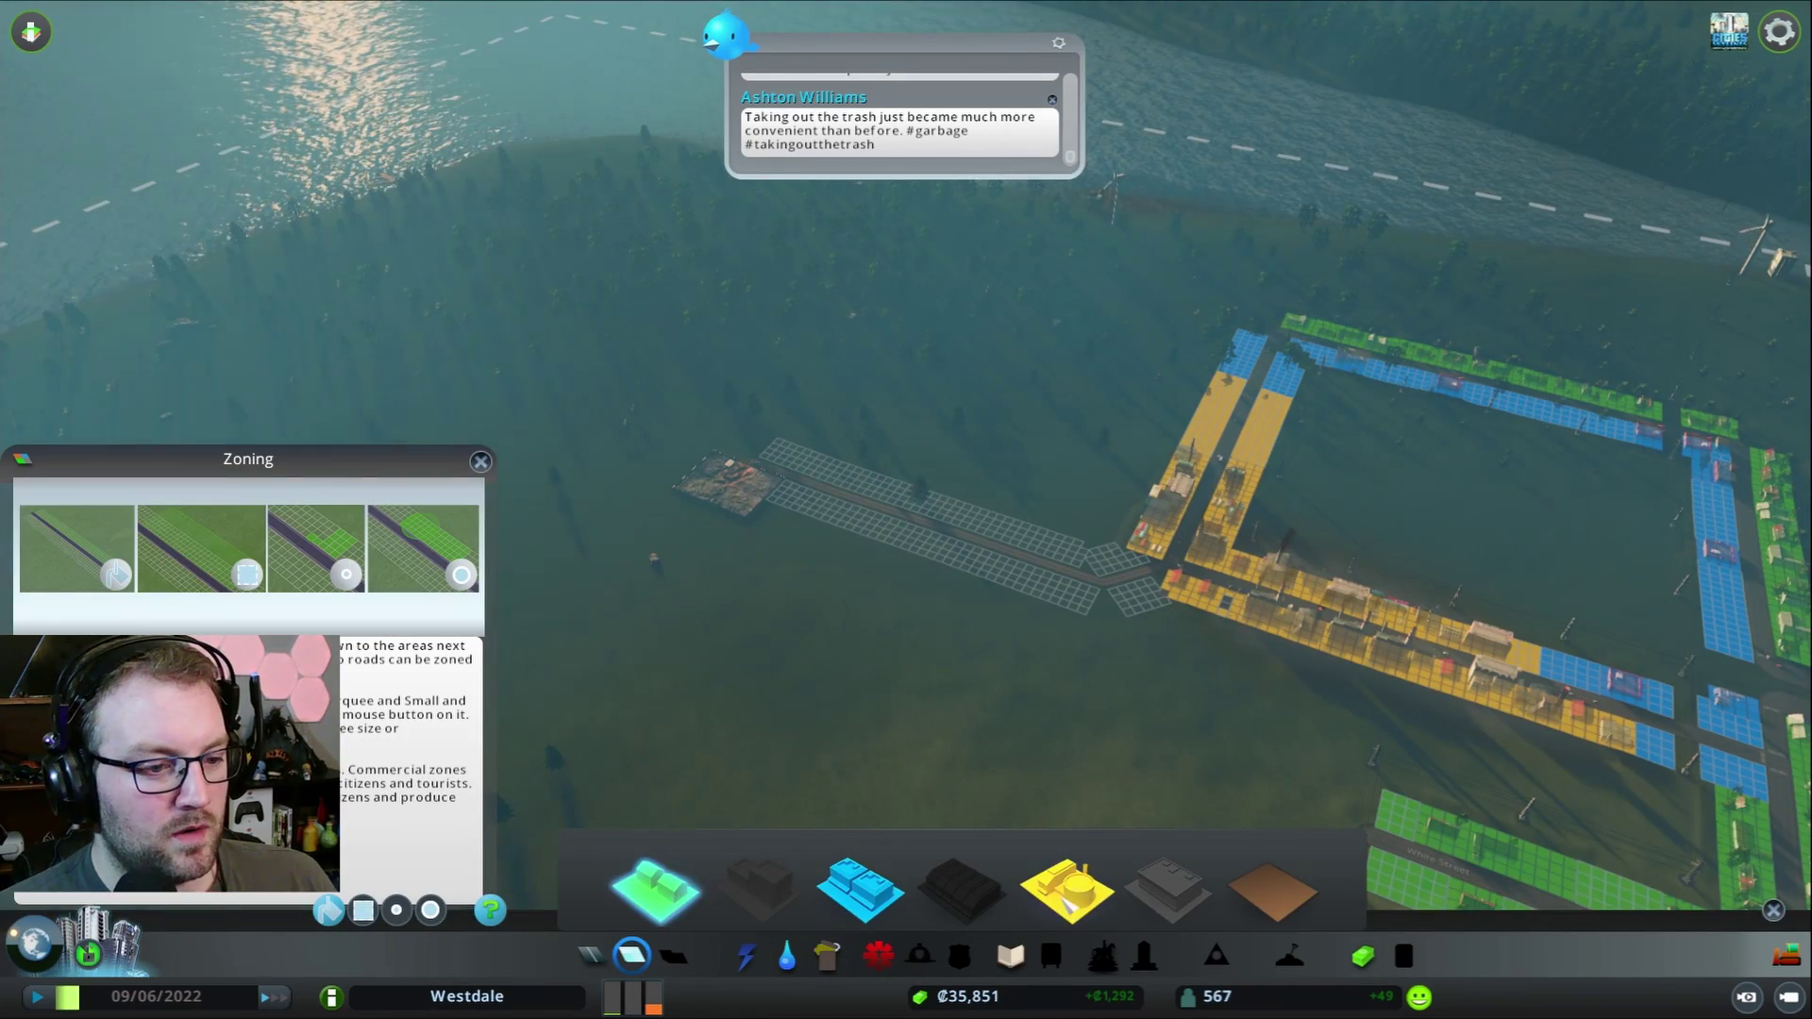
pyautogui.moveTo(1075, 559)
pyautogui.mouseDown()
pyautogui.moveTo(901, 506)
pyautogui.moveTo(1090, 601)
pyautogui.moveTo(1132, 578)
pyautogui.mouseUp()
pyautogui.scroll(-3, 1129, 579)
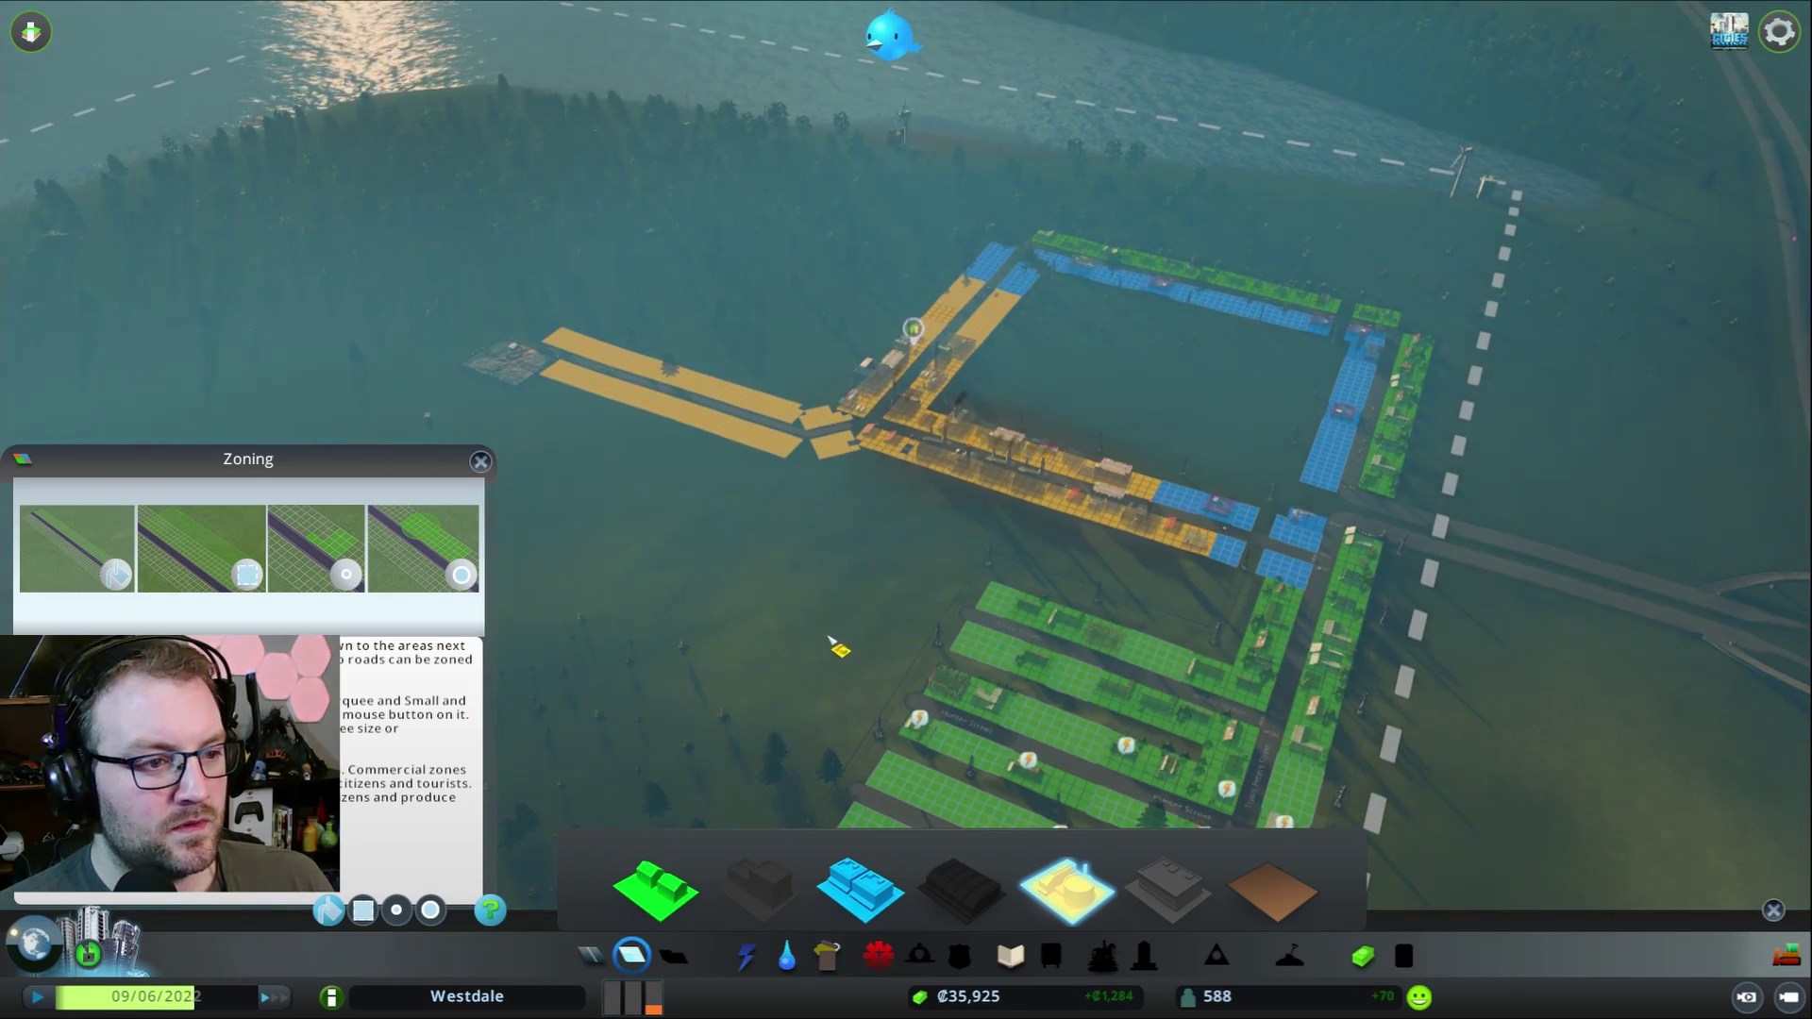
pyautogui.scroll(-3, 838, 648)
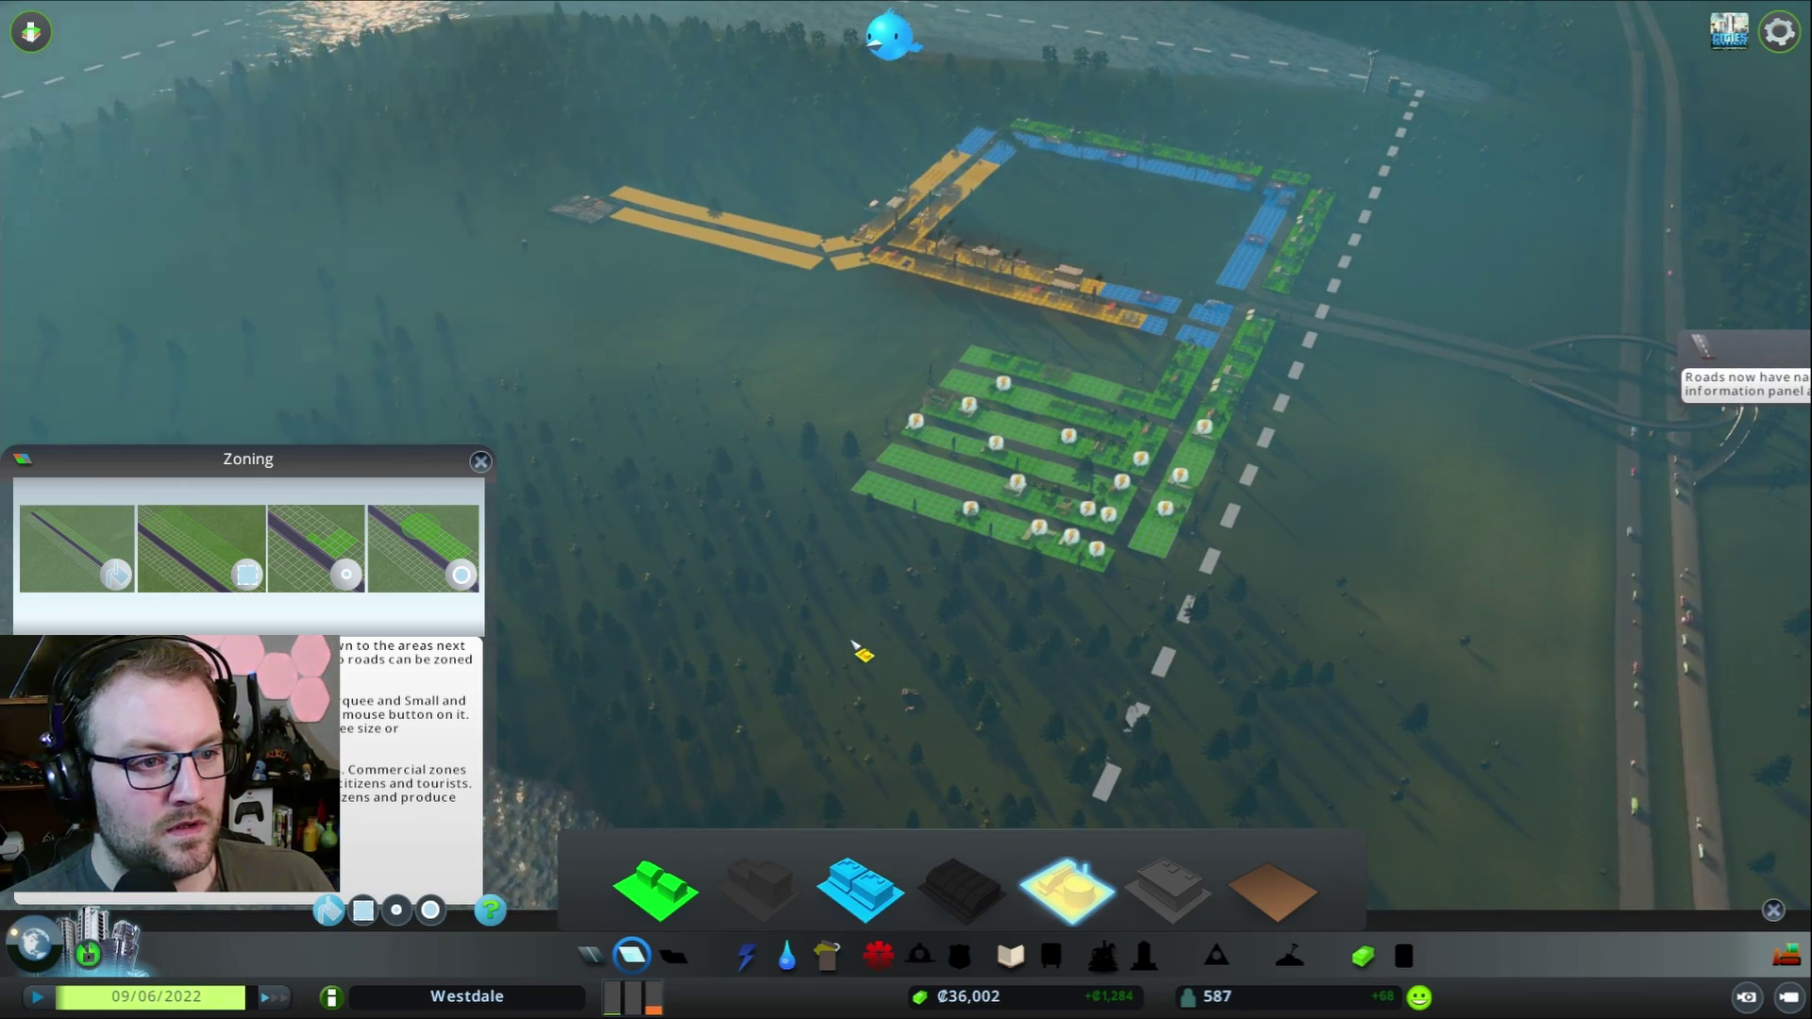
pyautogui.scroll(3, 861, 652)
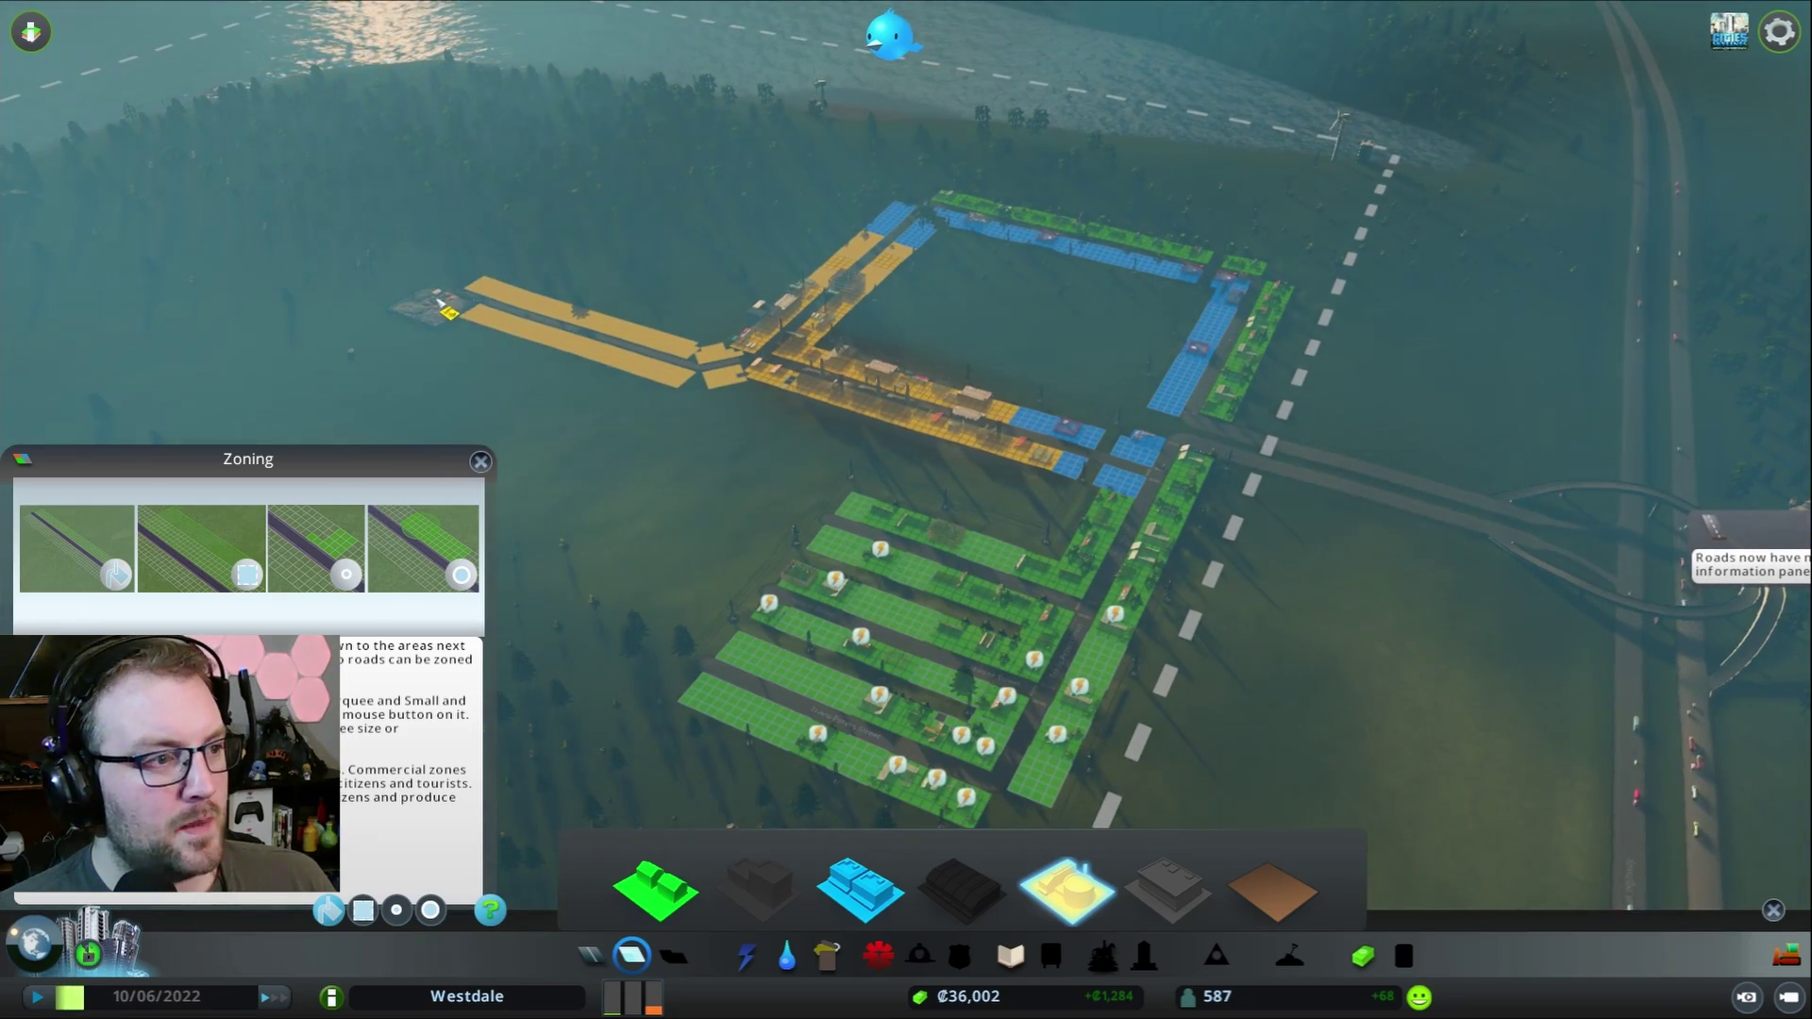
# - Build a coal power plant at the western site
pyautogui.click(748, 957)
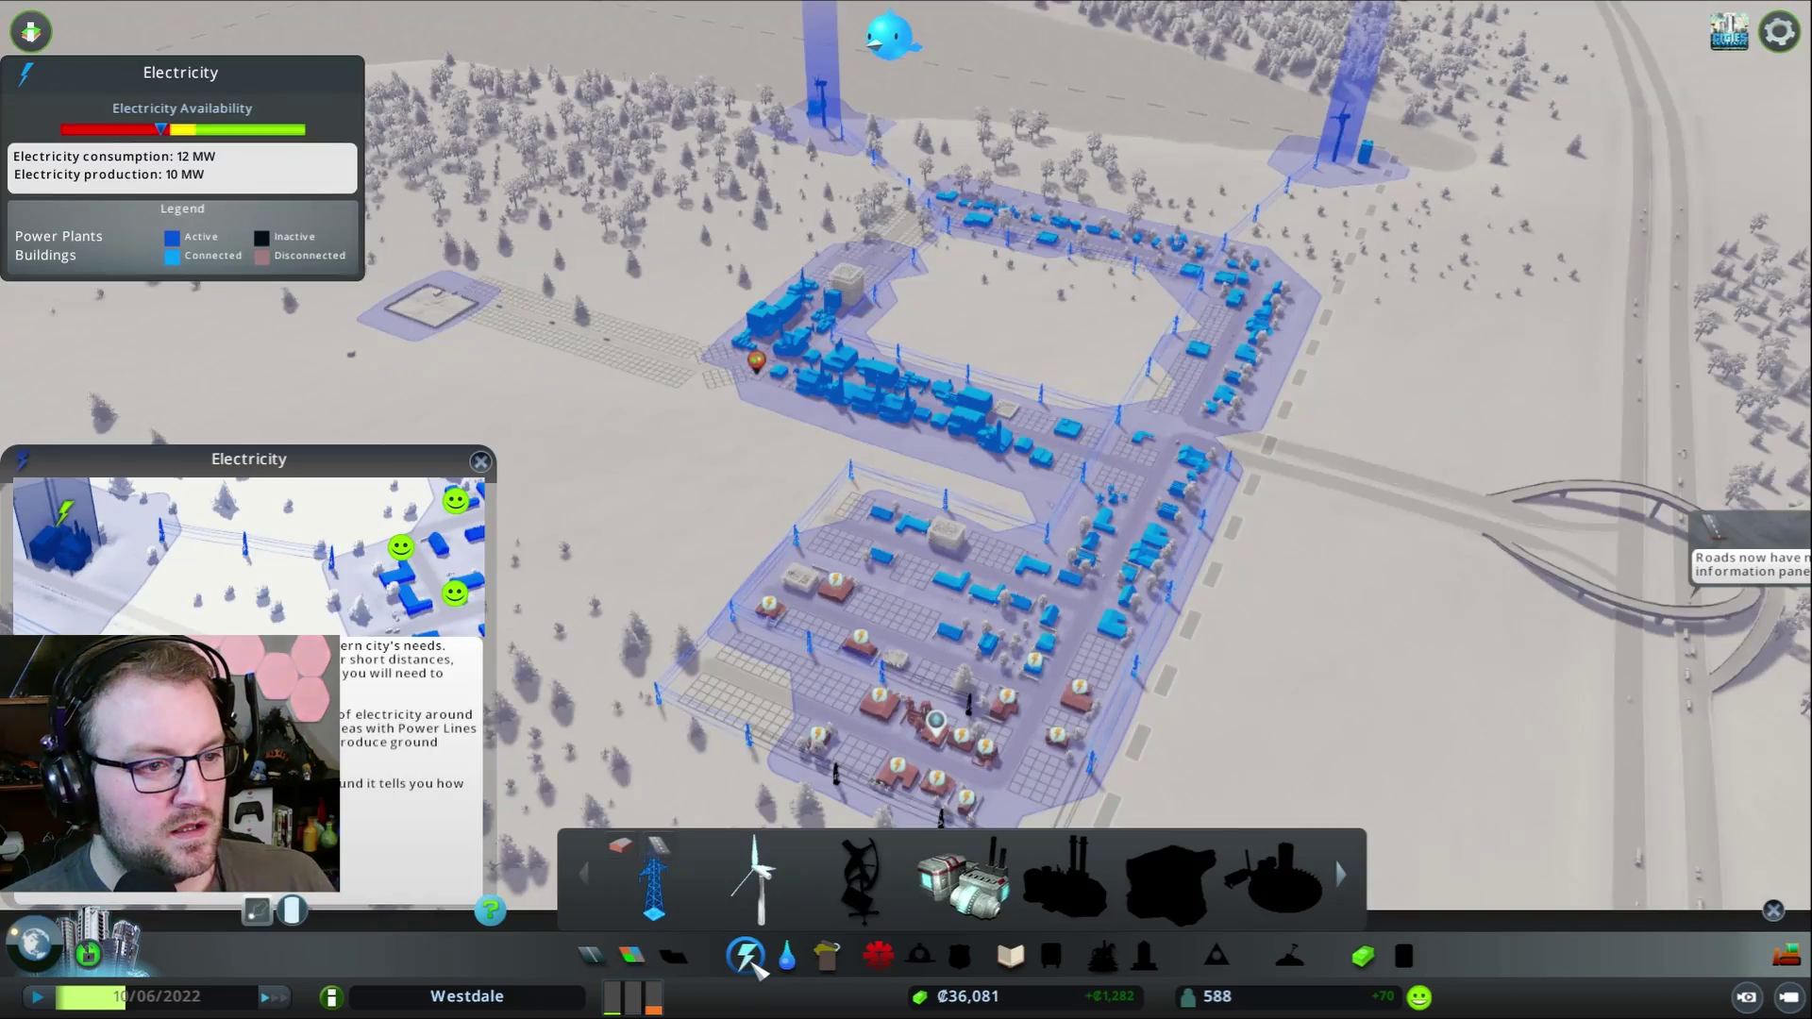
pyautogui.scroll(2, 941, 637)
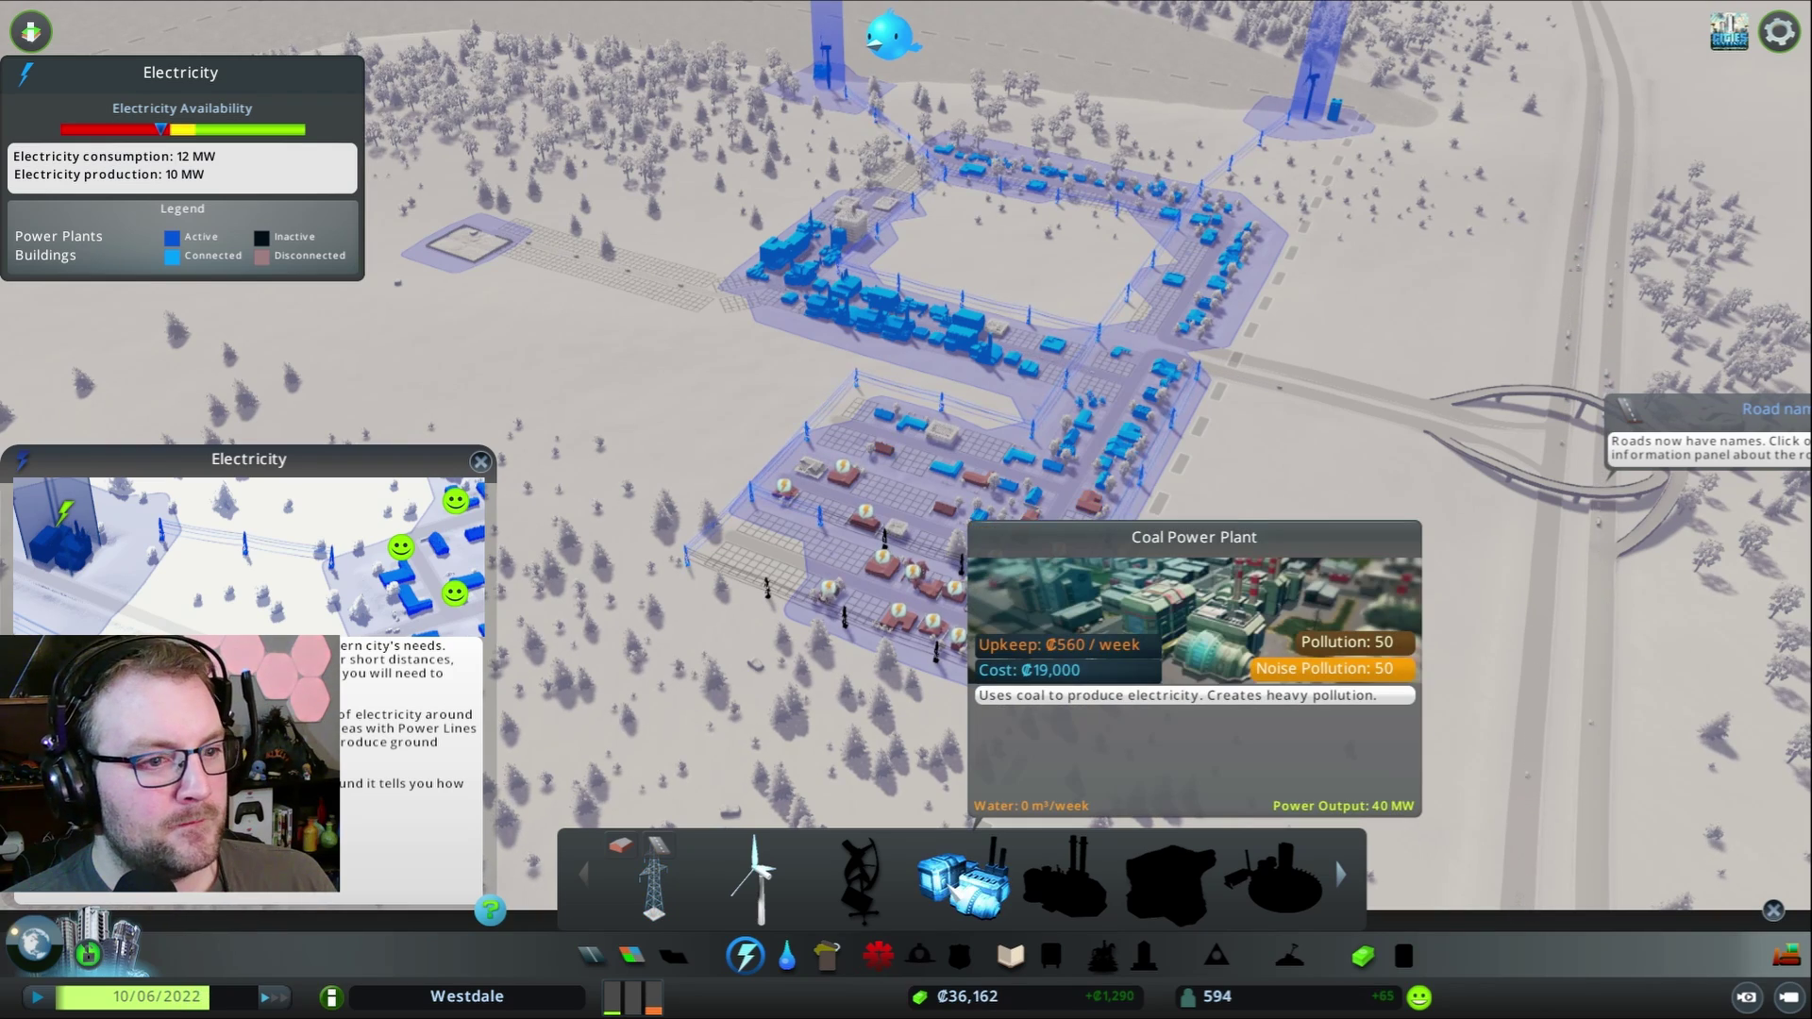
pyautogui.click(967, 880)
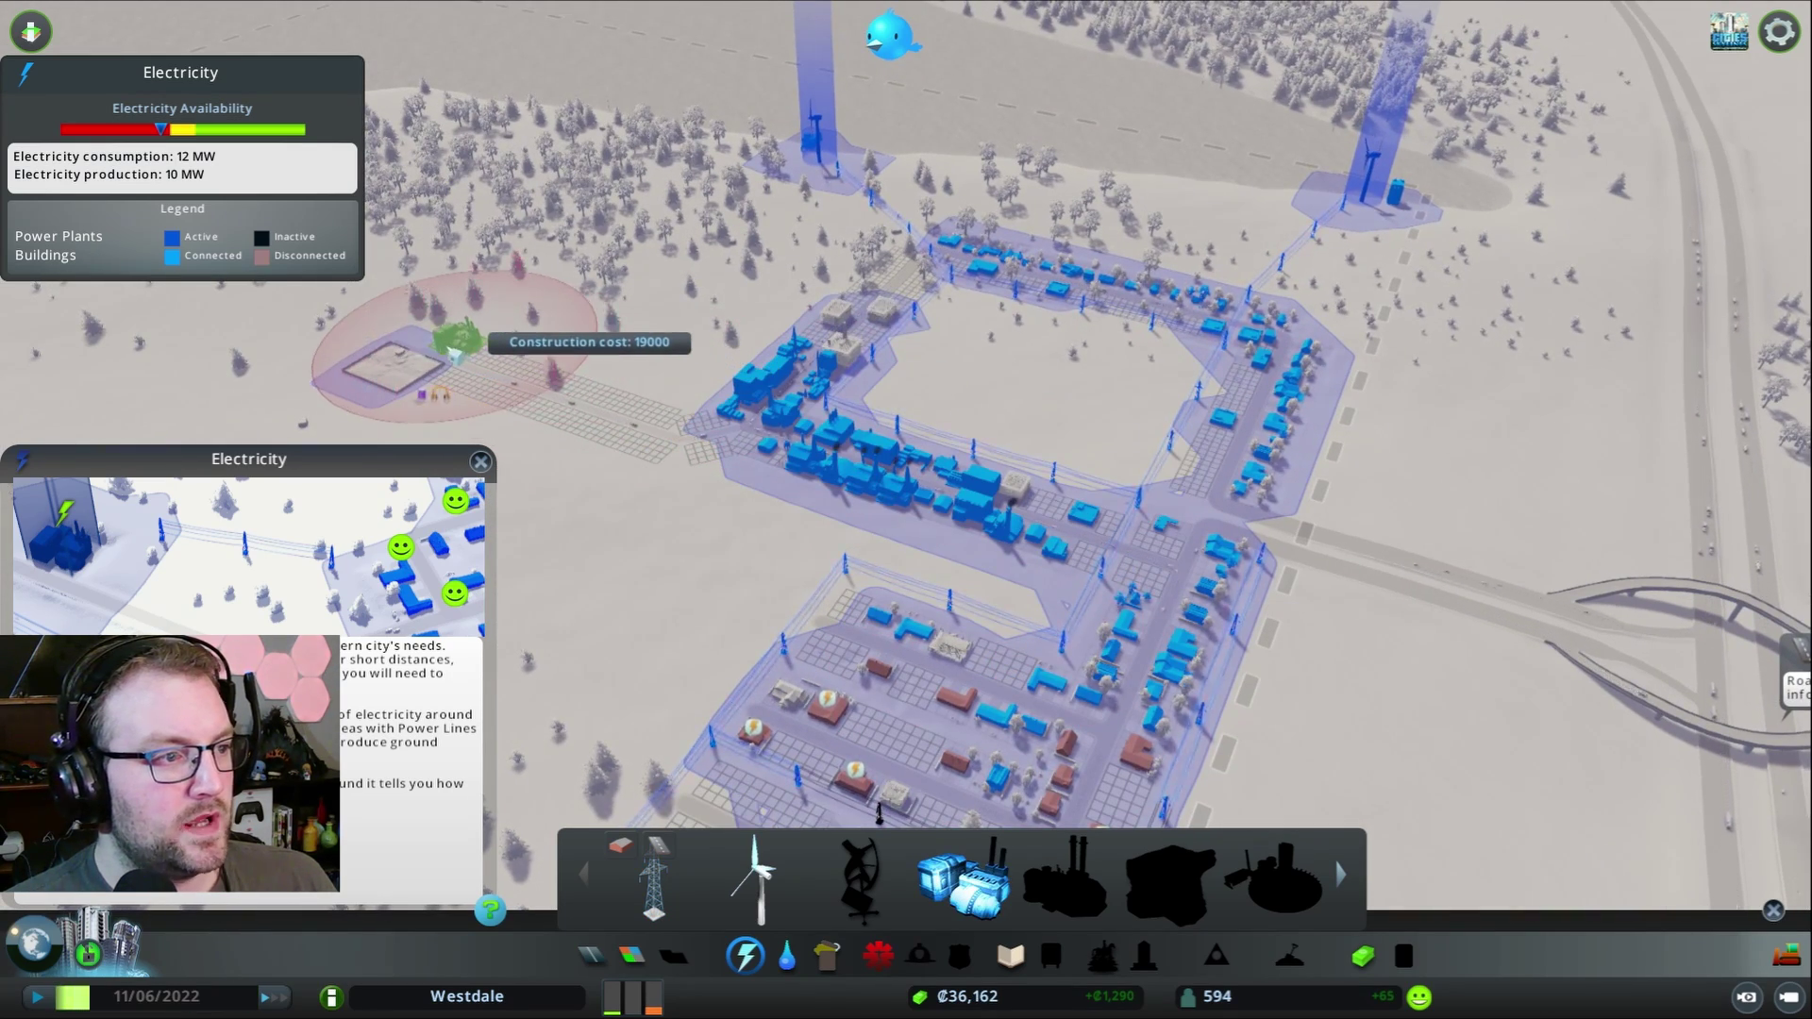
pyautogui.click(489, 346)
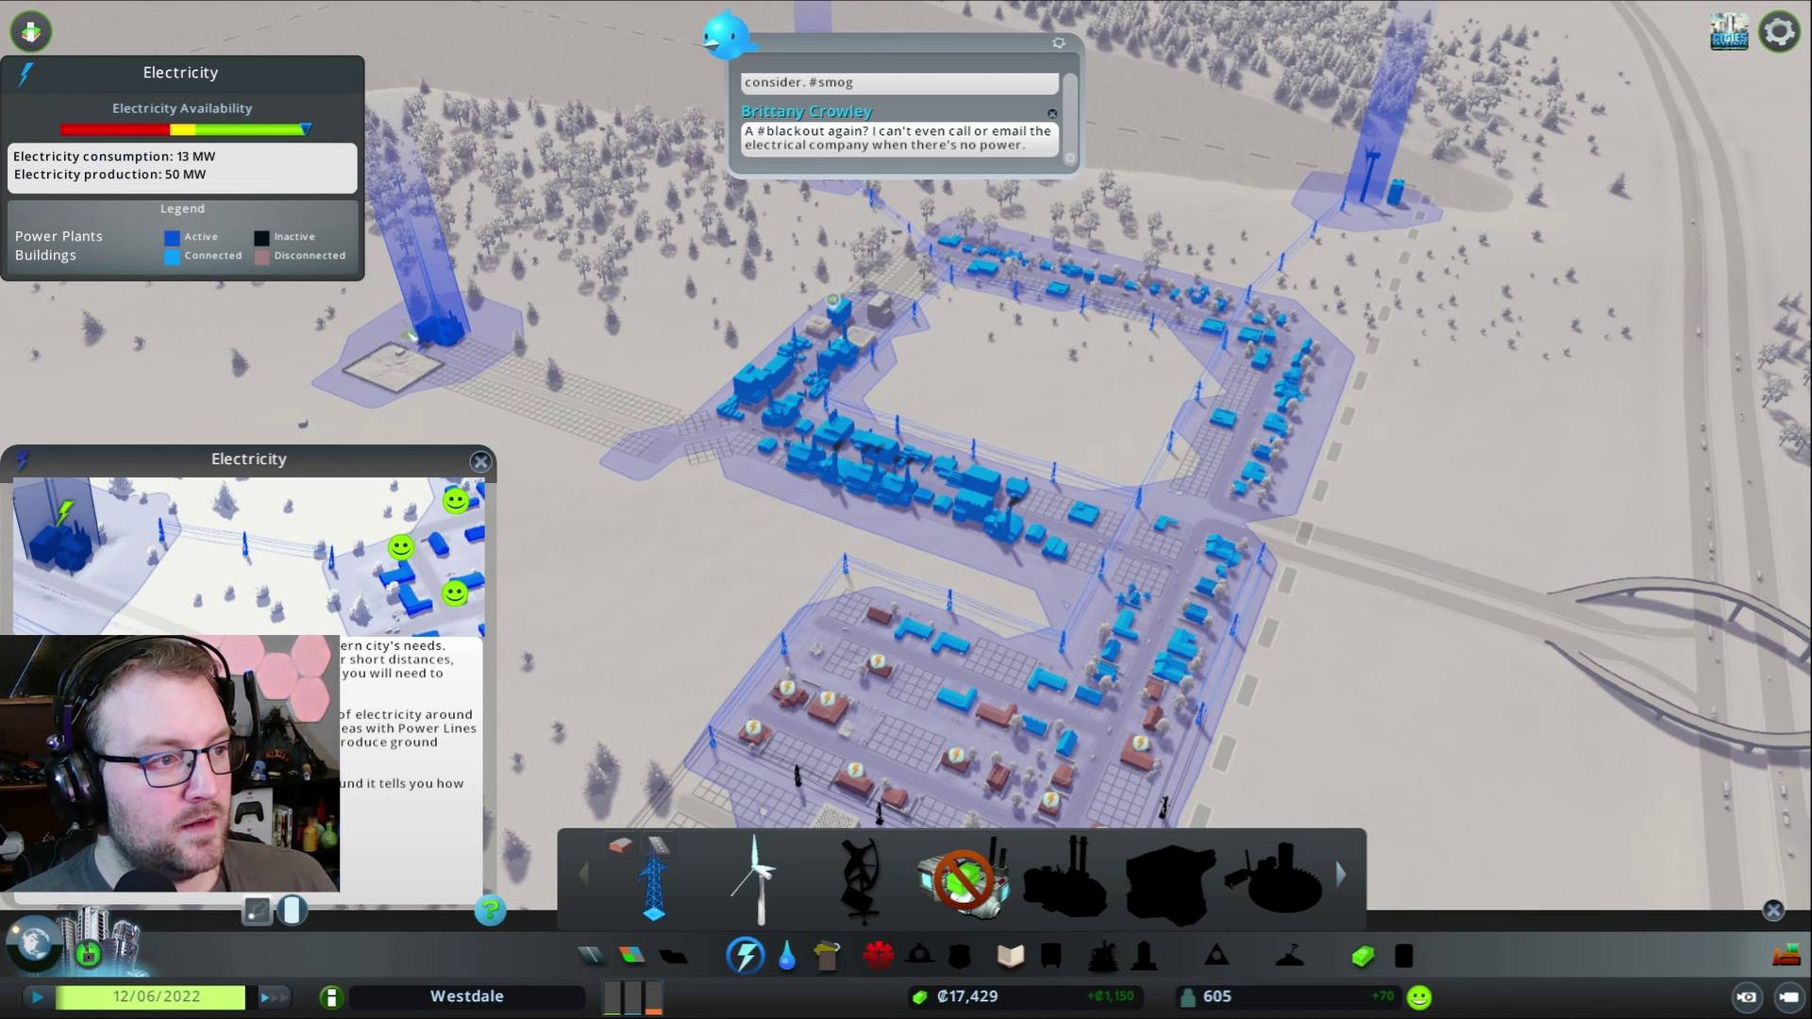
# - Run a power line from the coal plant to the southern district
pyautogui.click(409, 336)
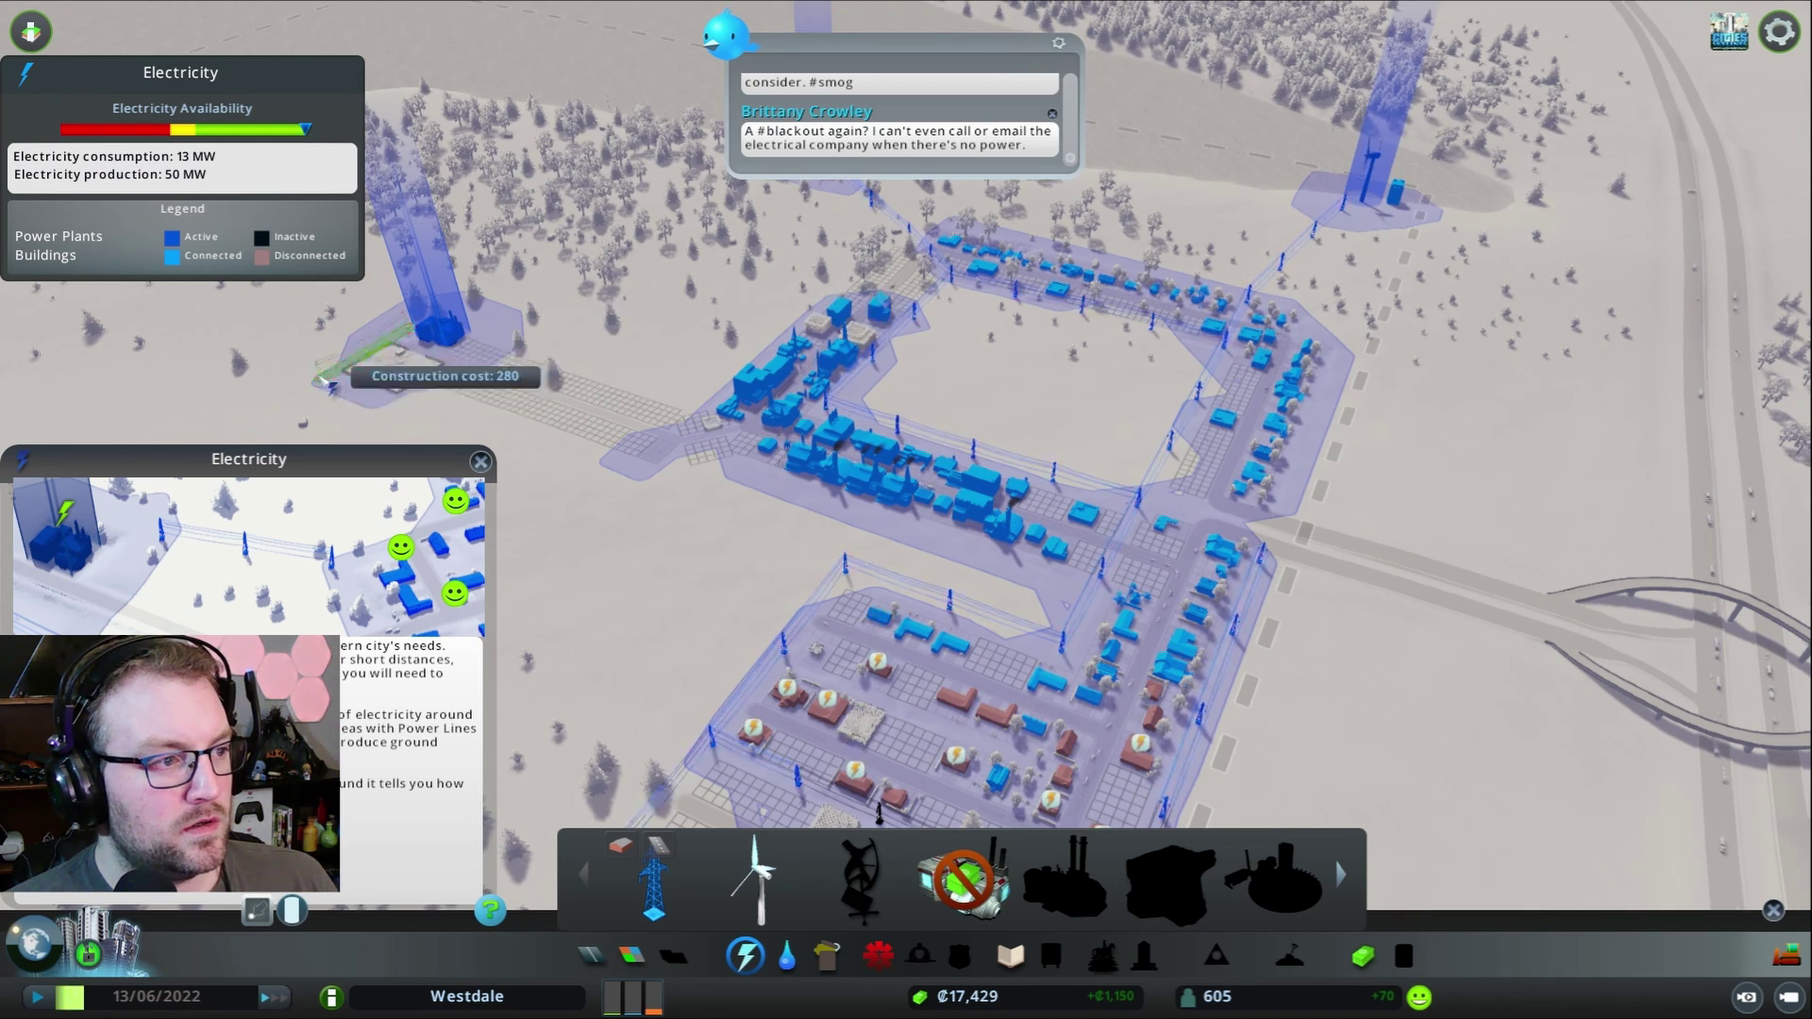
pyautogui.click(759, 530)
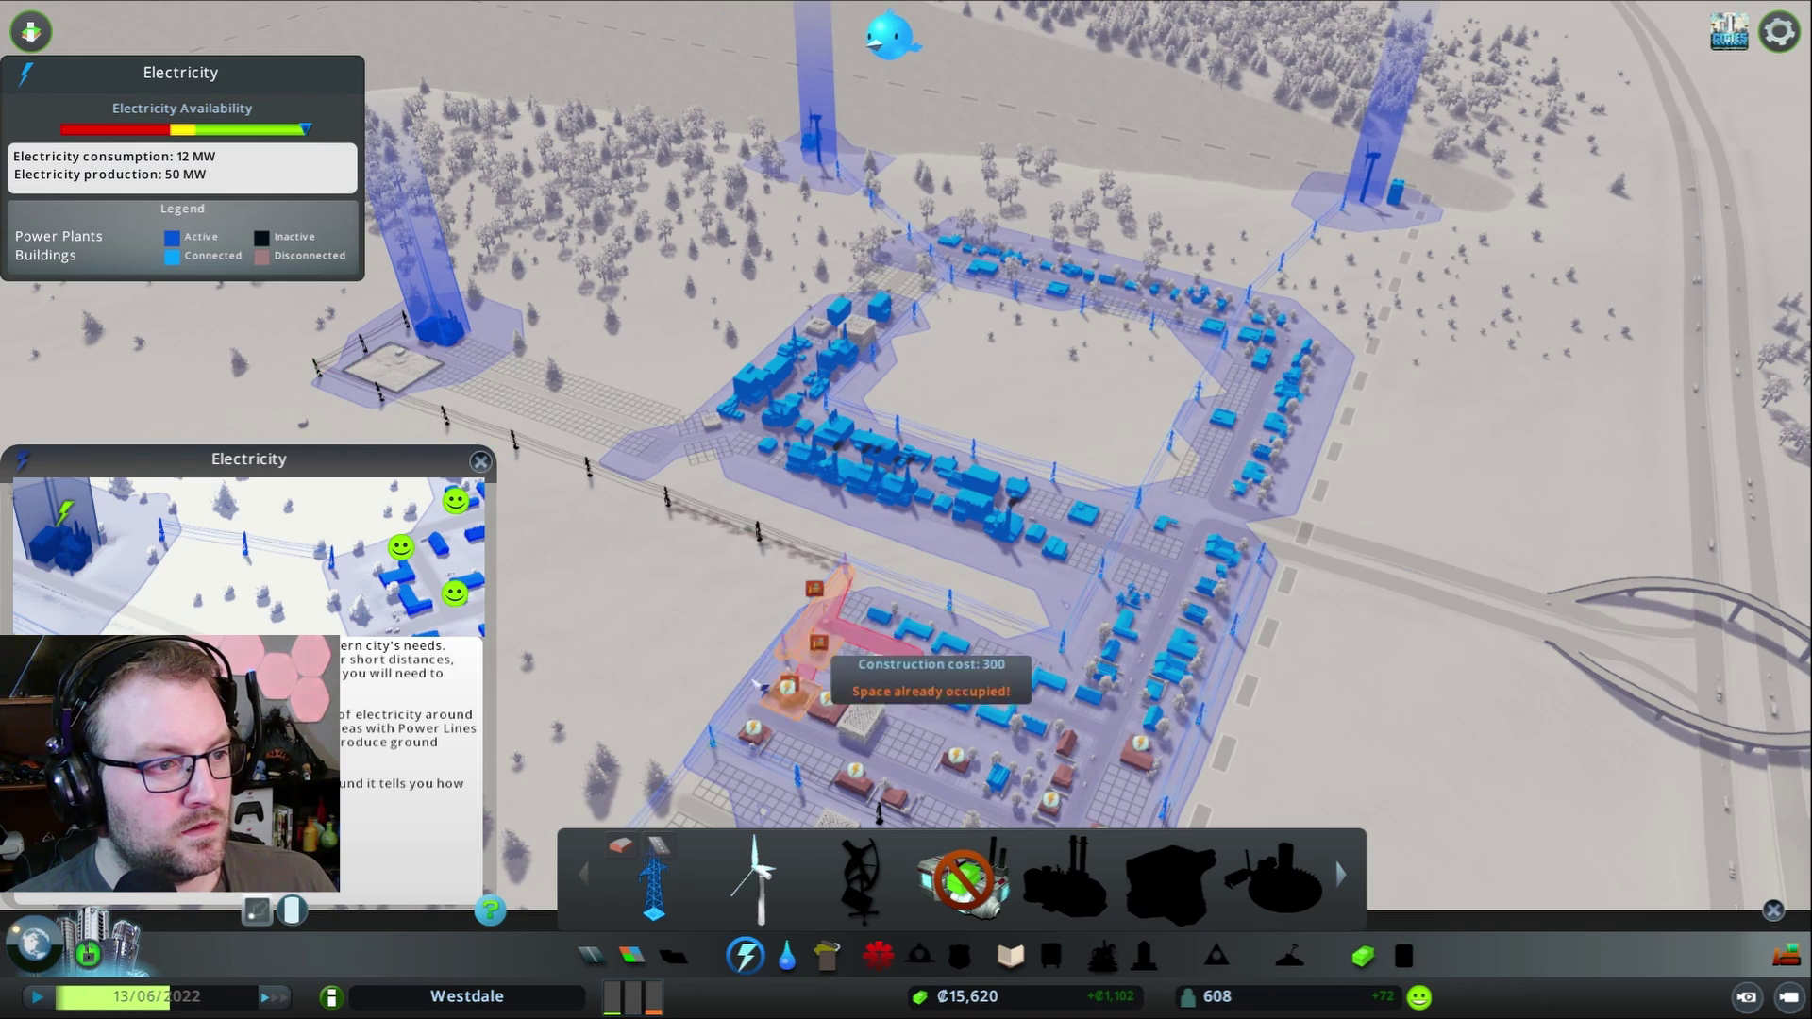
pyautogui.press('s')
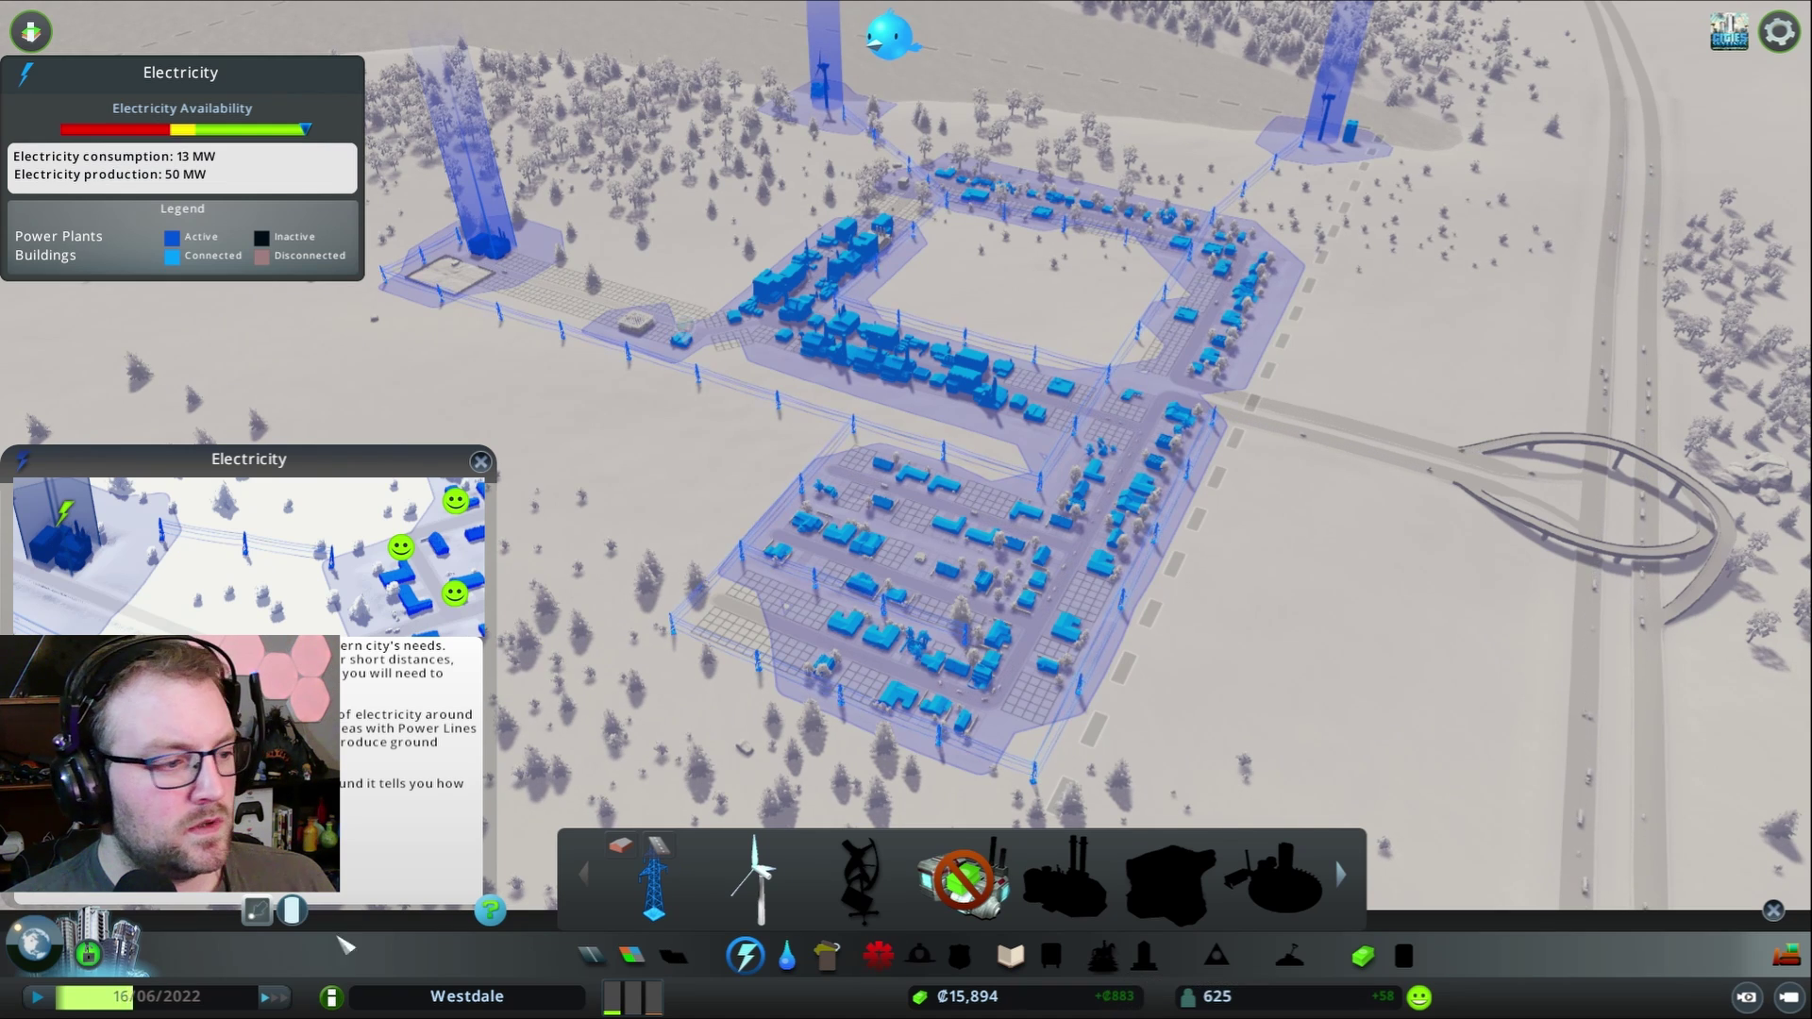
# - Close the electricity overview, select industrial zoning, and switch to the Roads menu
pyautogui.click(482, 464)
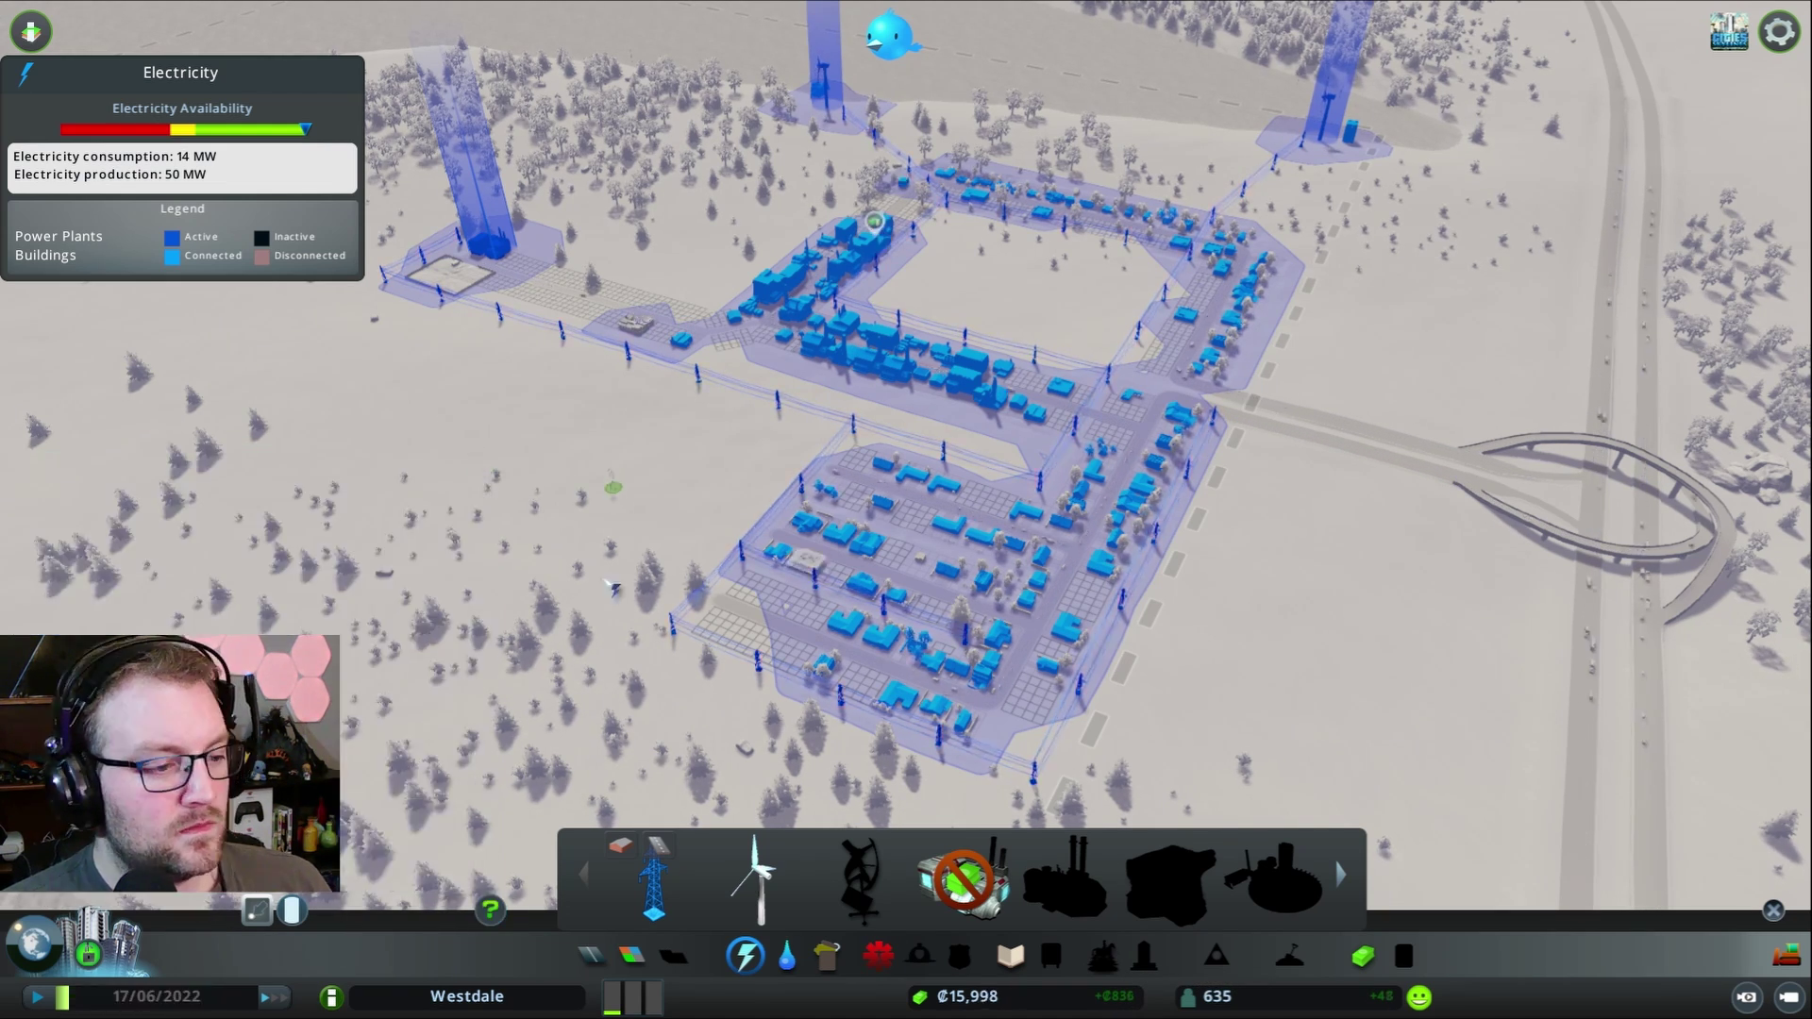
pyautogui.scroll(-5, 906, 511)
pyautogui.click(633, 956)
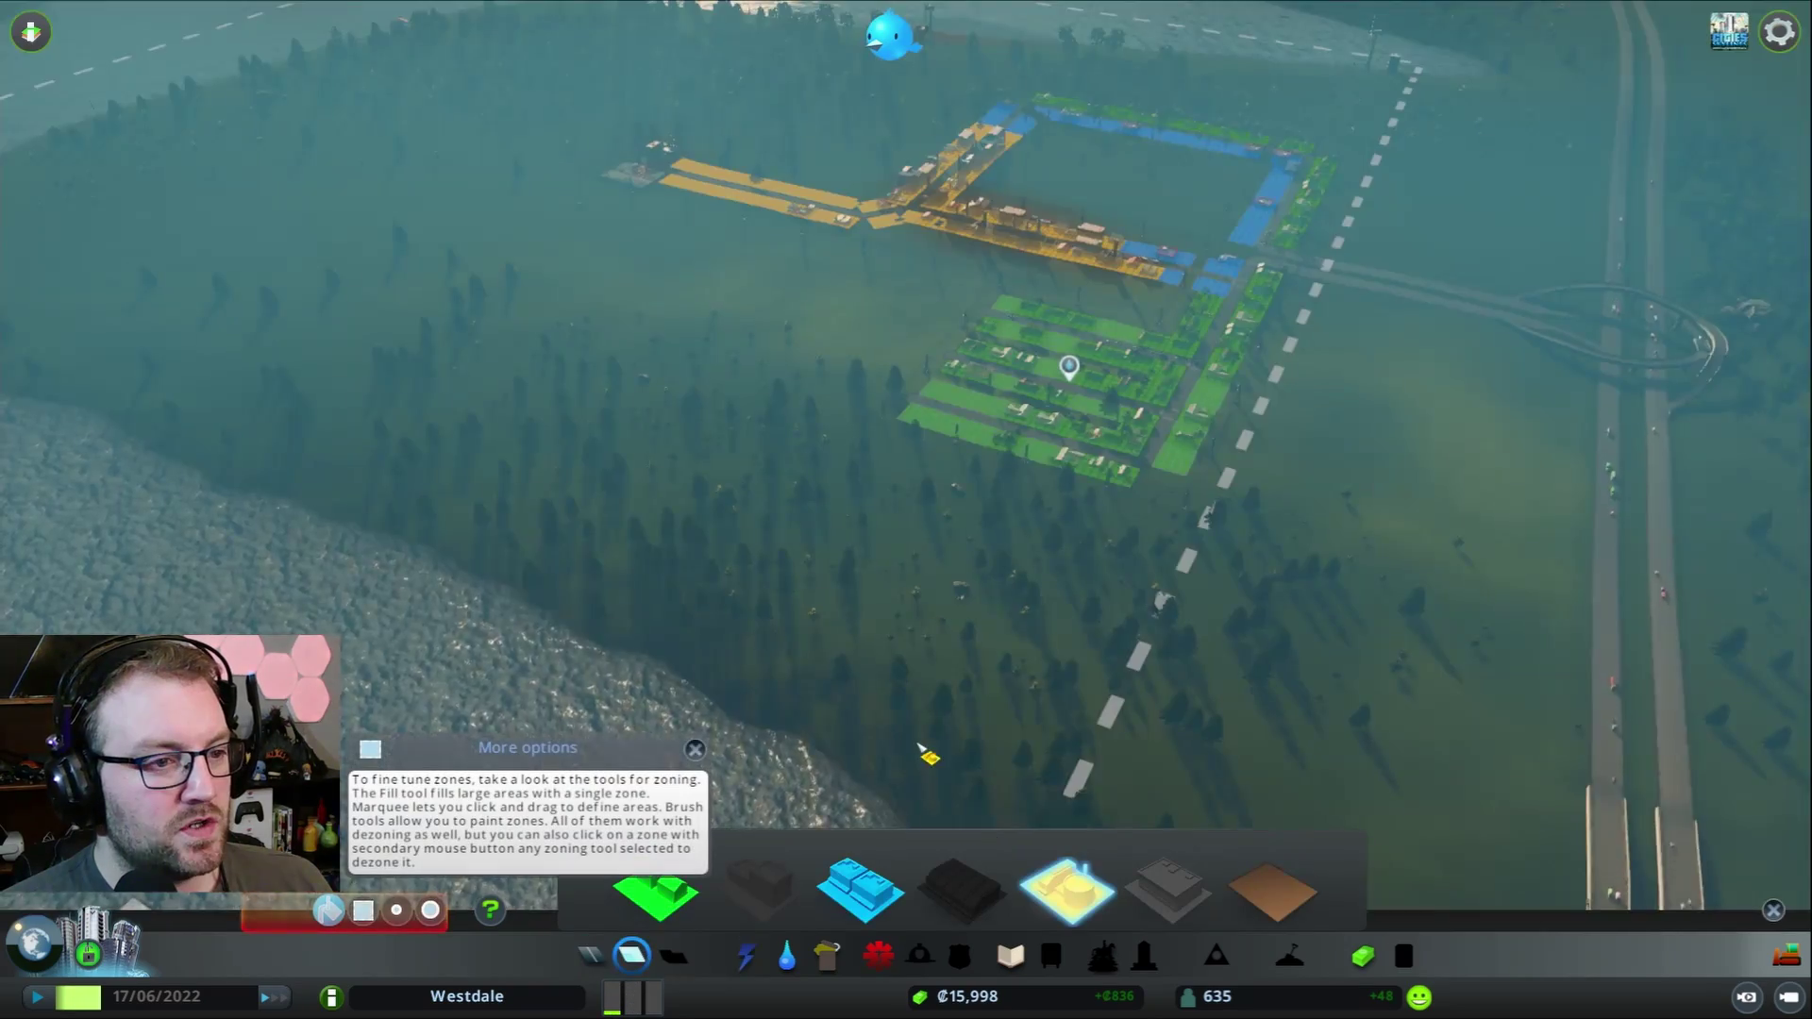
pyautogui.scroll(3, 927, 754)
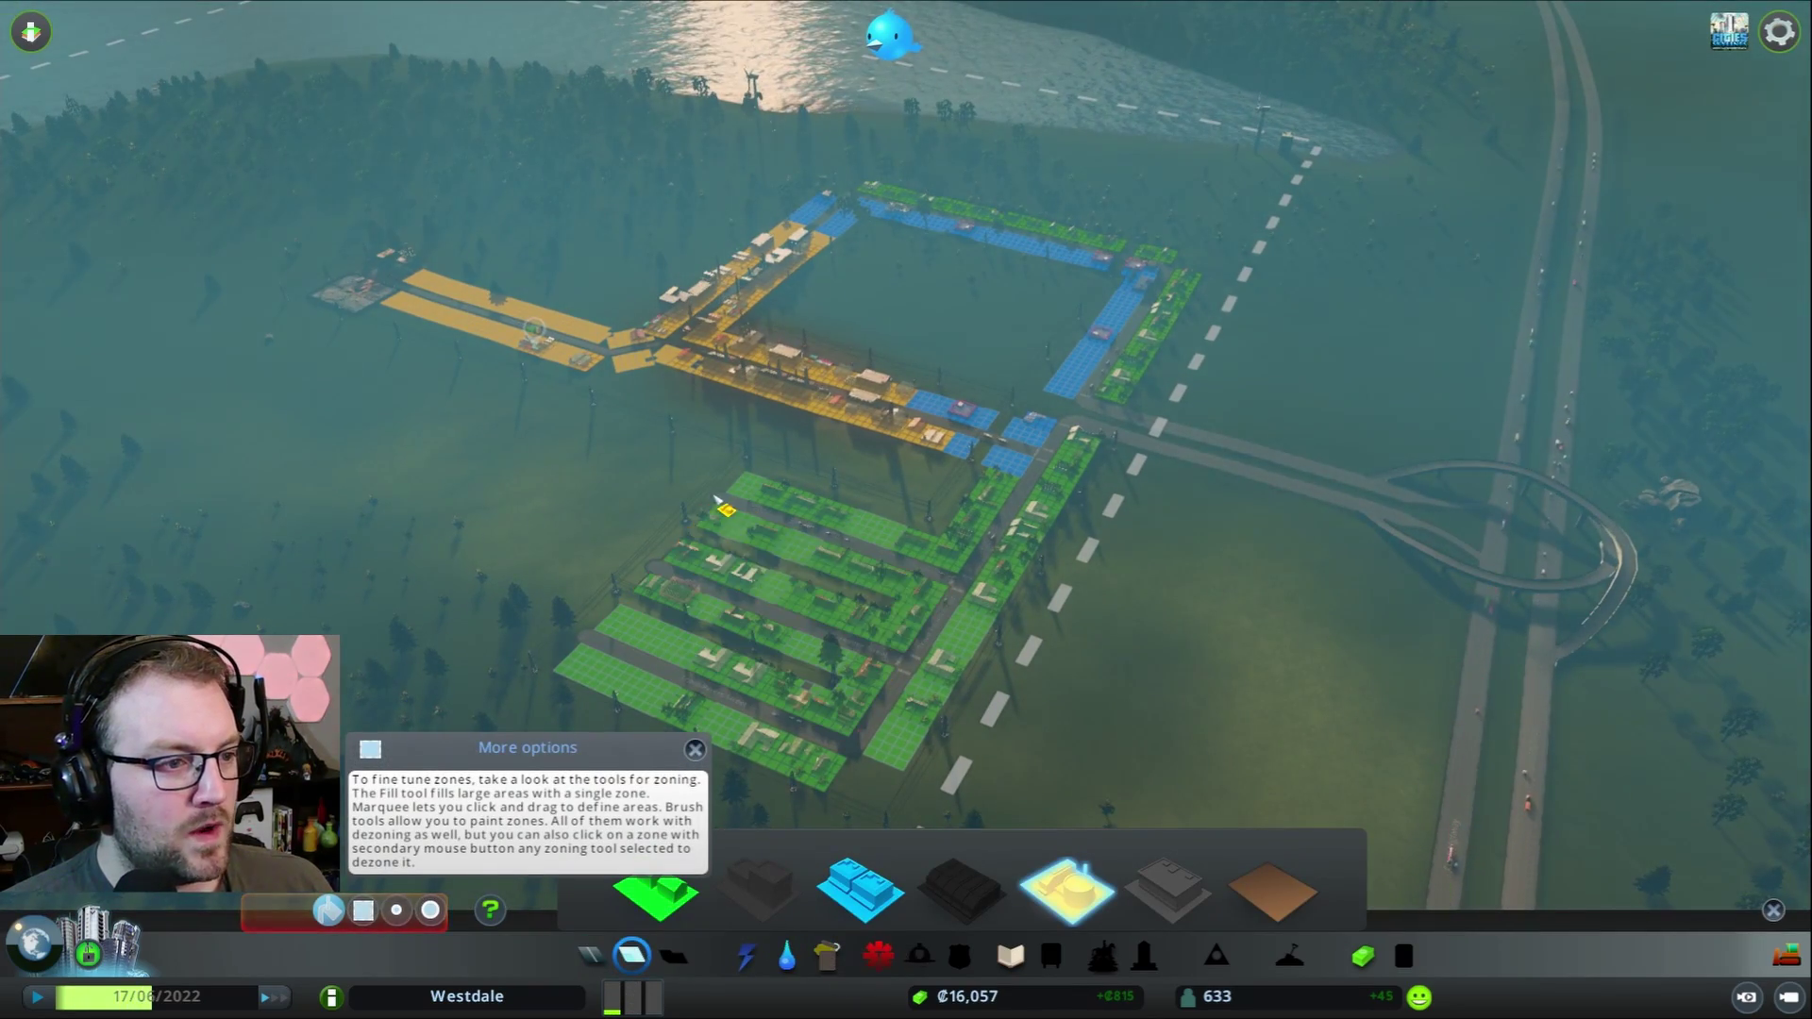
pyautogui.click(1265, 899)
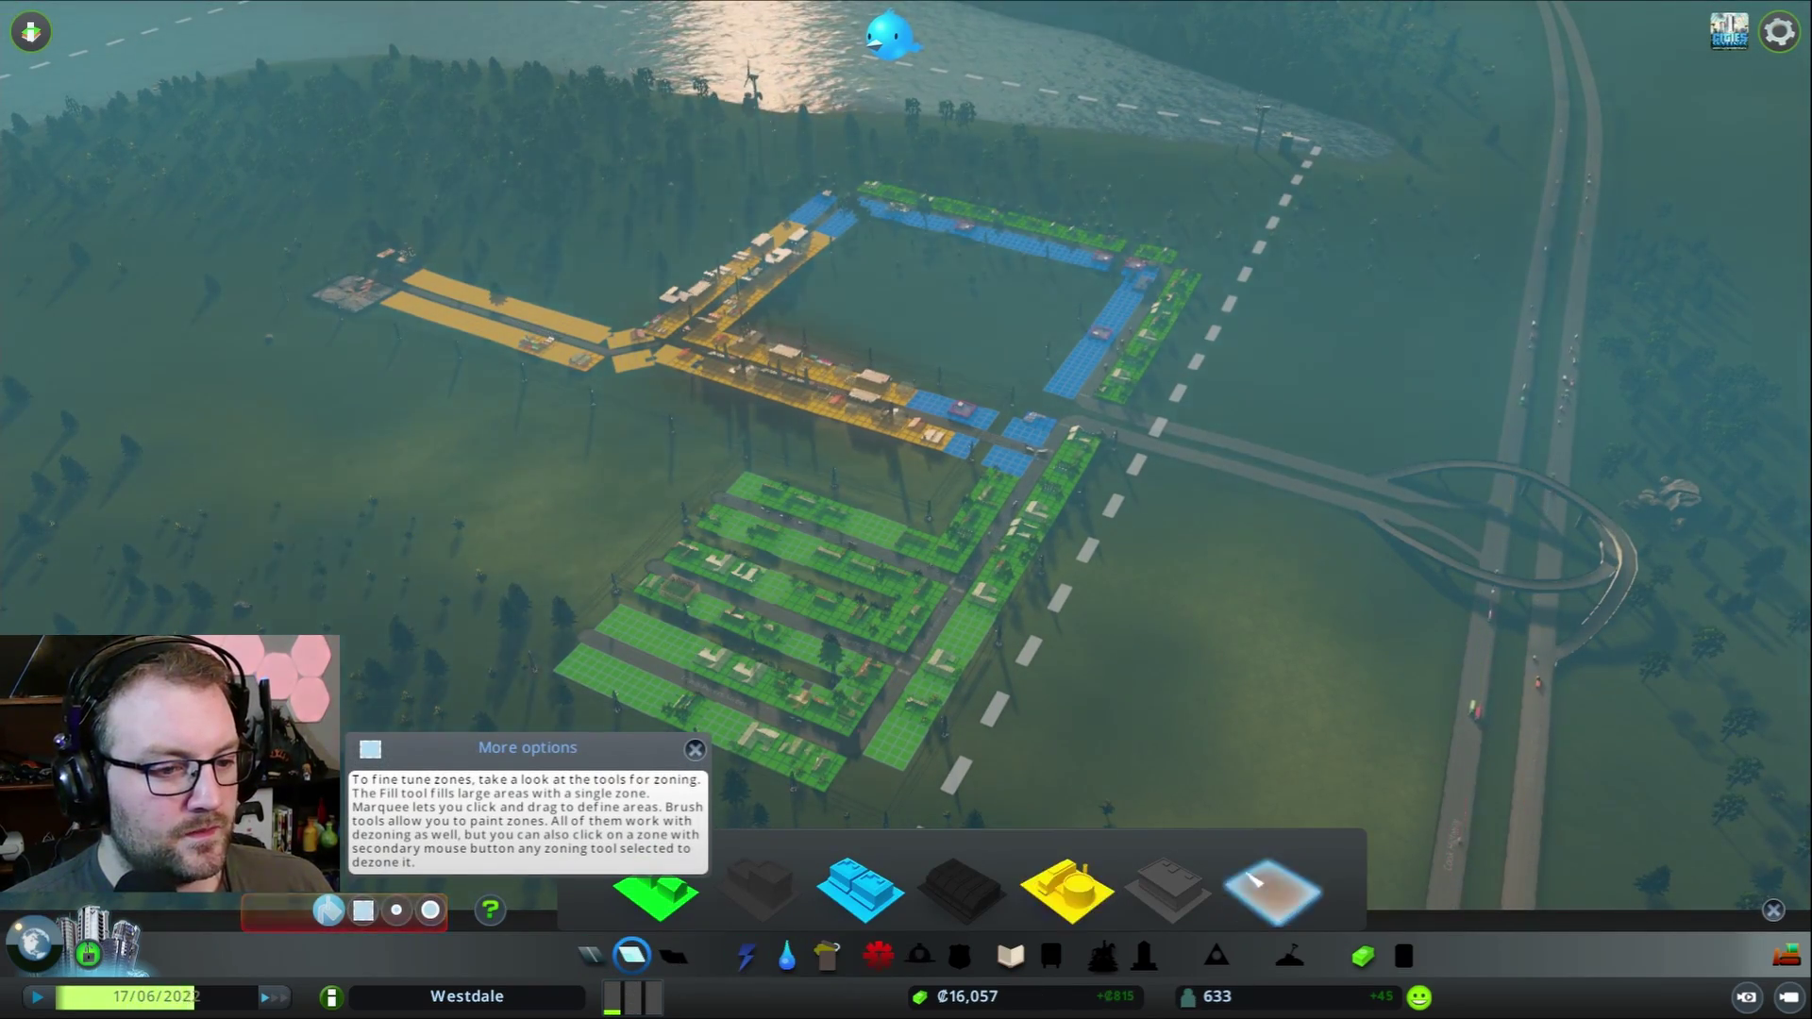
pyautogui.scroll(3, 1126, 697)
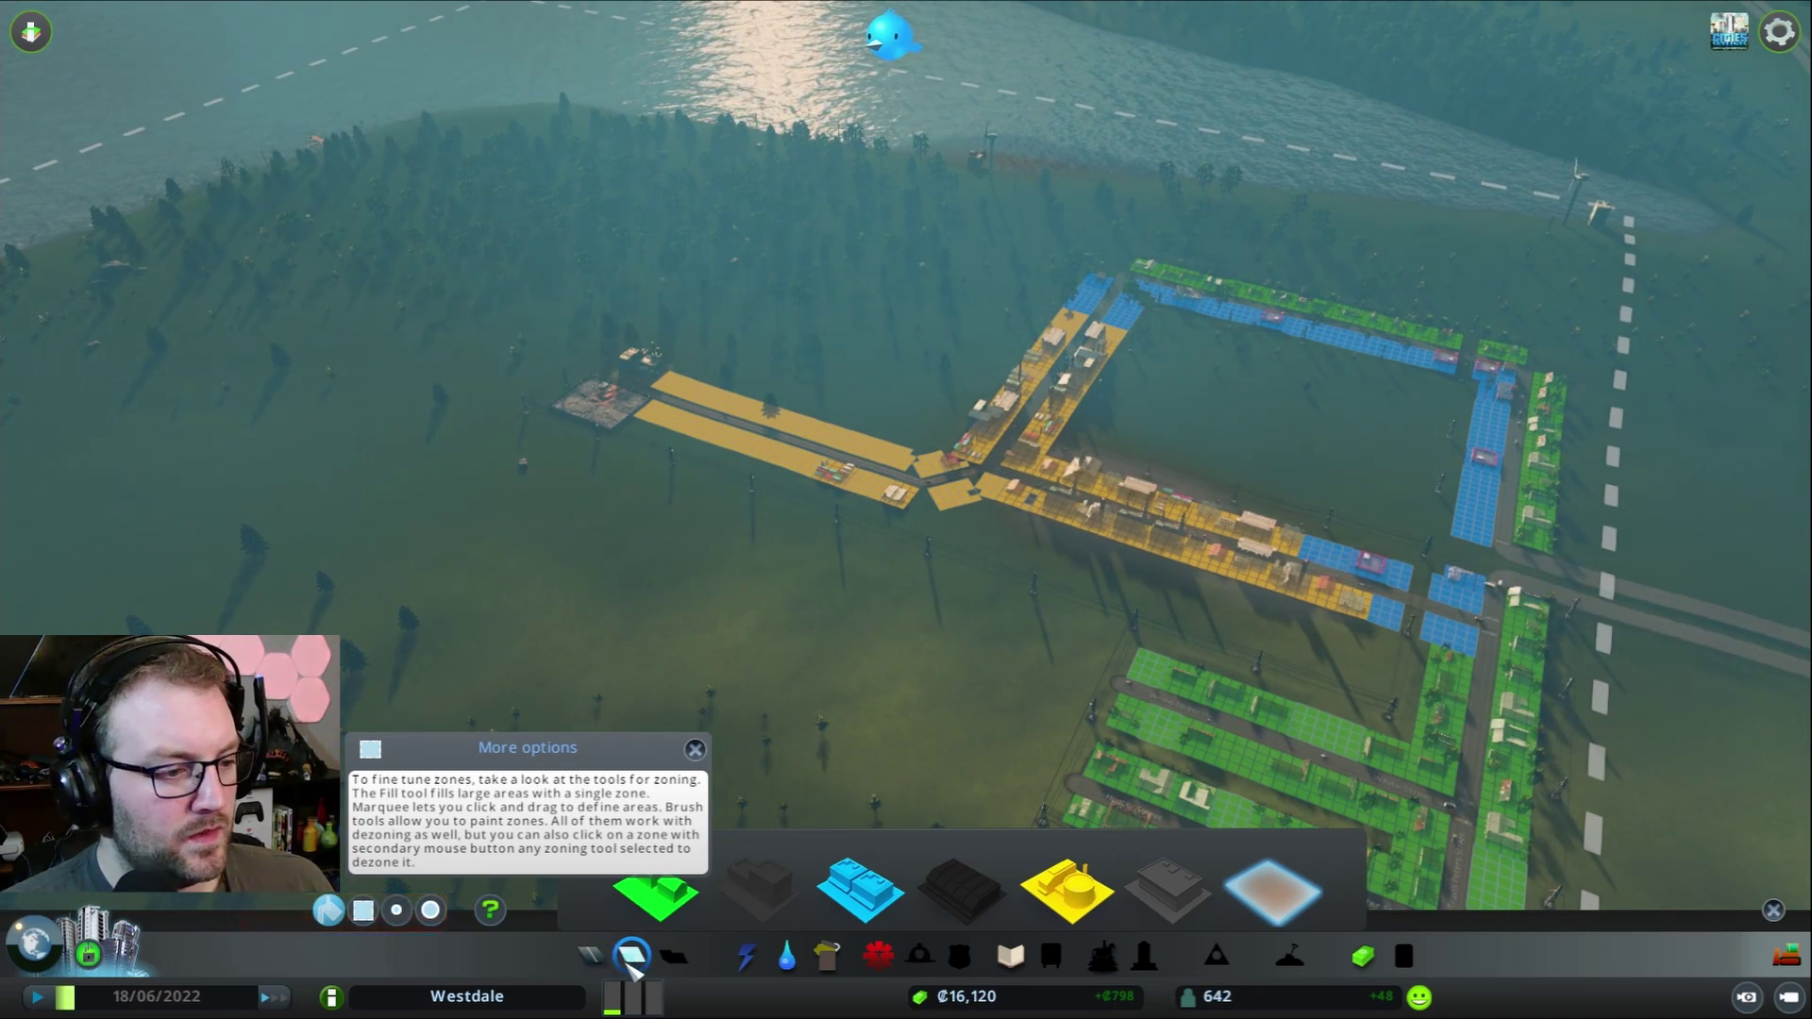
pyautogui.click(595, 956)
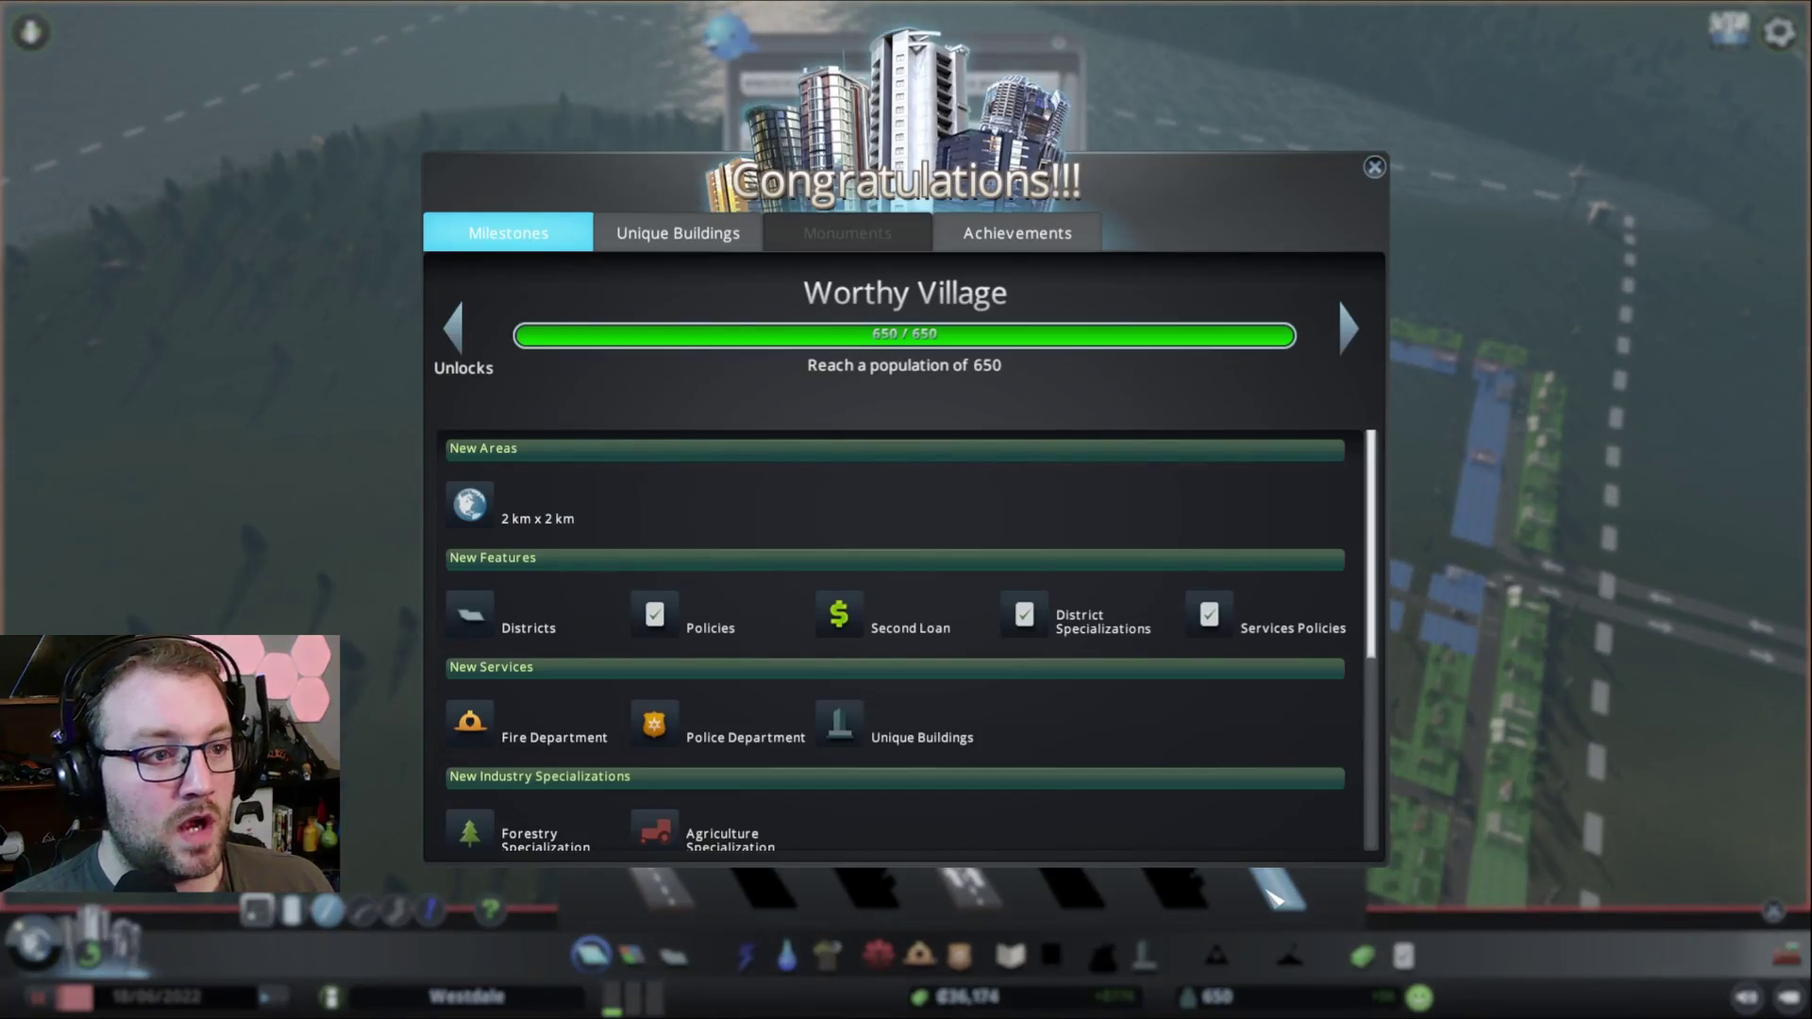
pyautogui.scroll(-3, 963, 687)
pyautogui.scroll(-3, 958, 682)
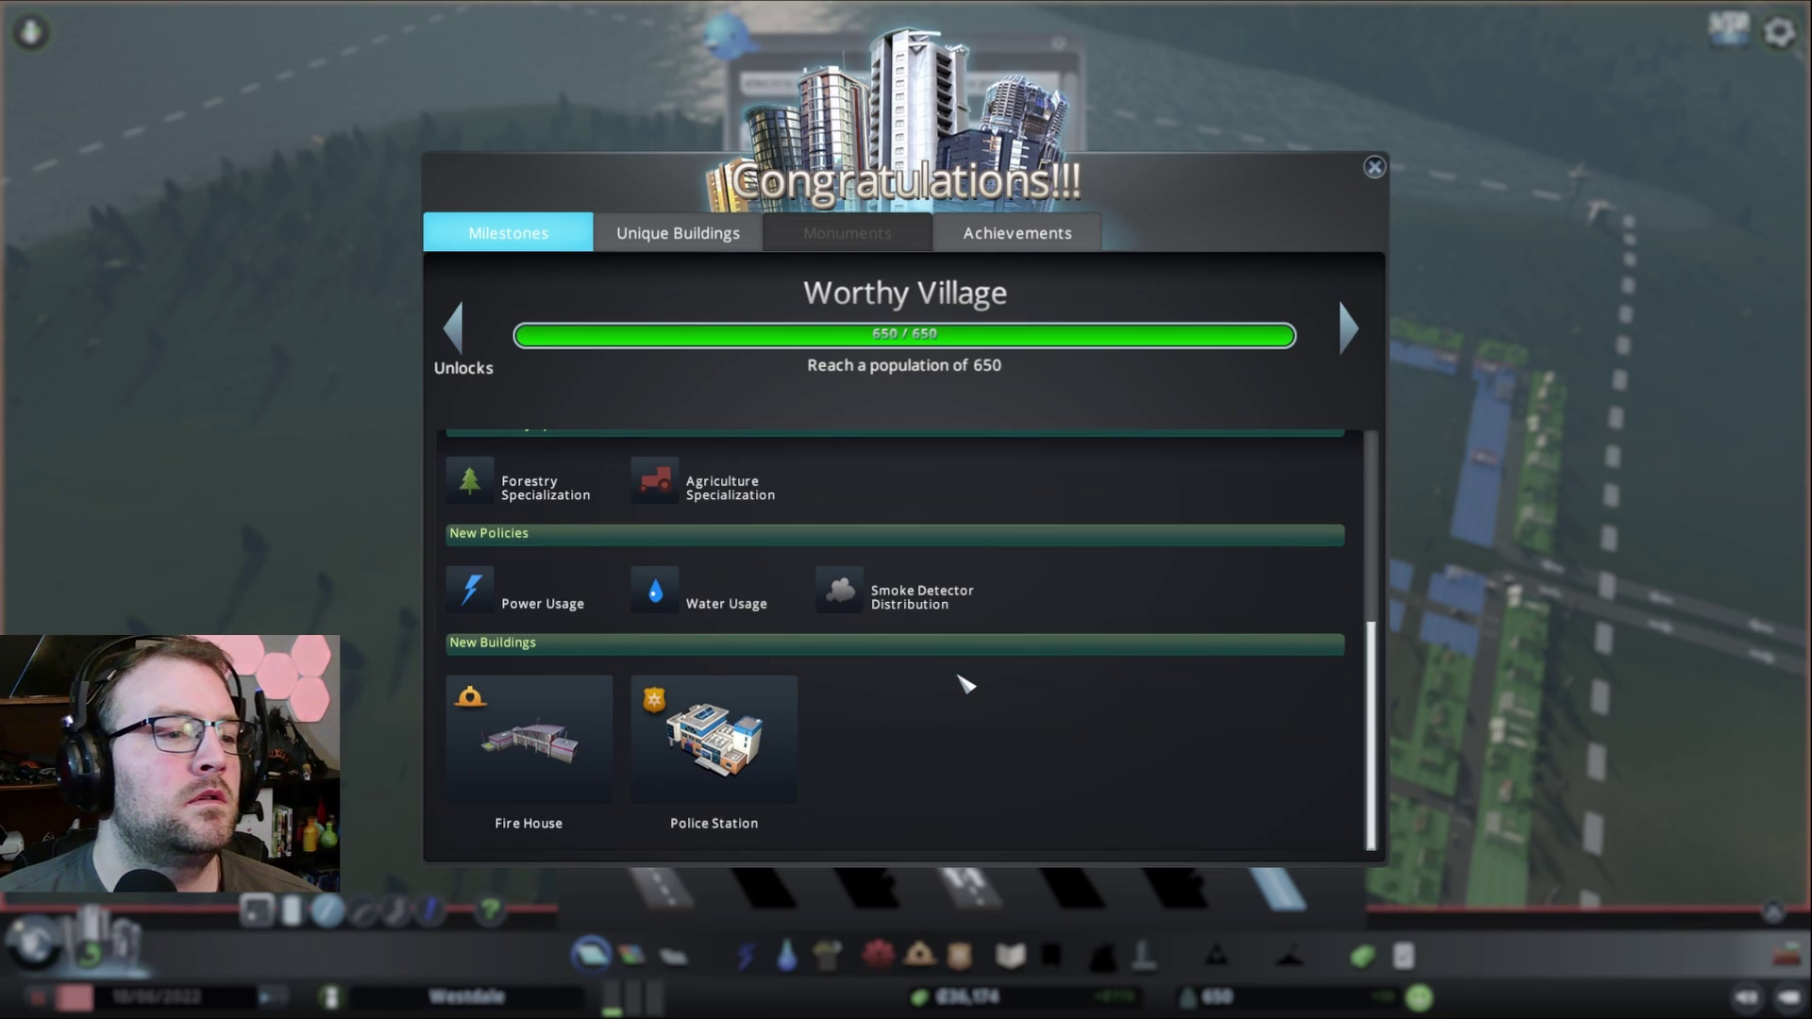
# - Dismiss the Worthy Village milestone announcement and browse the toll booth and other road categories
pyautogui.click(1376, 171)
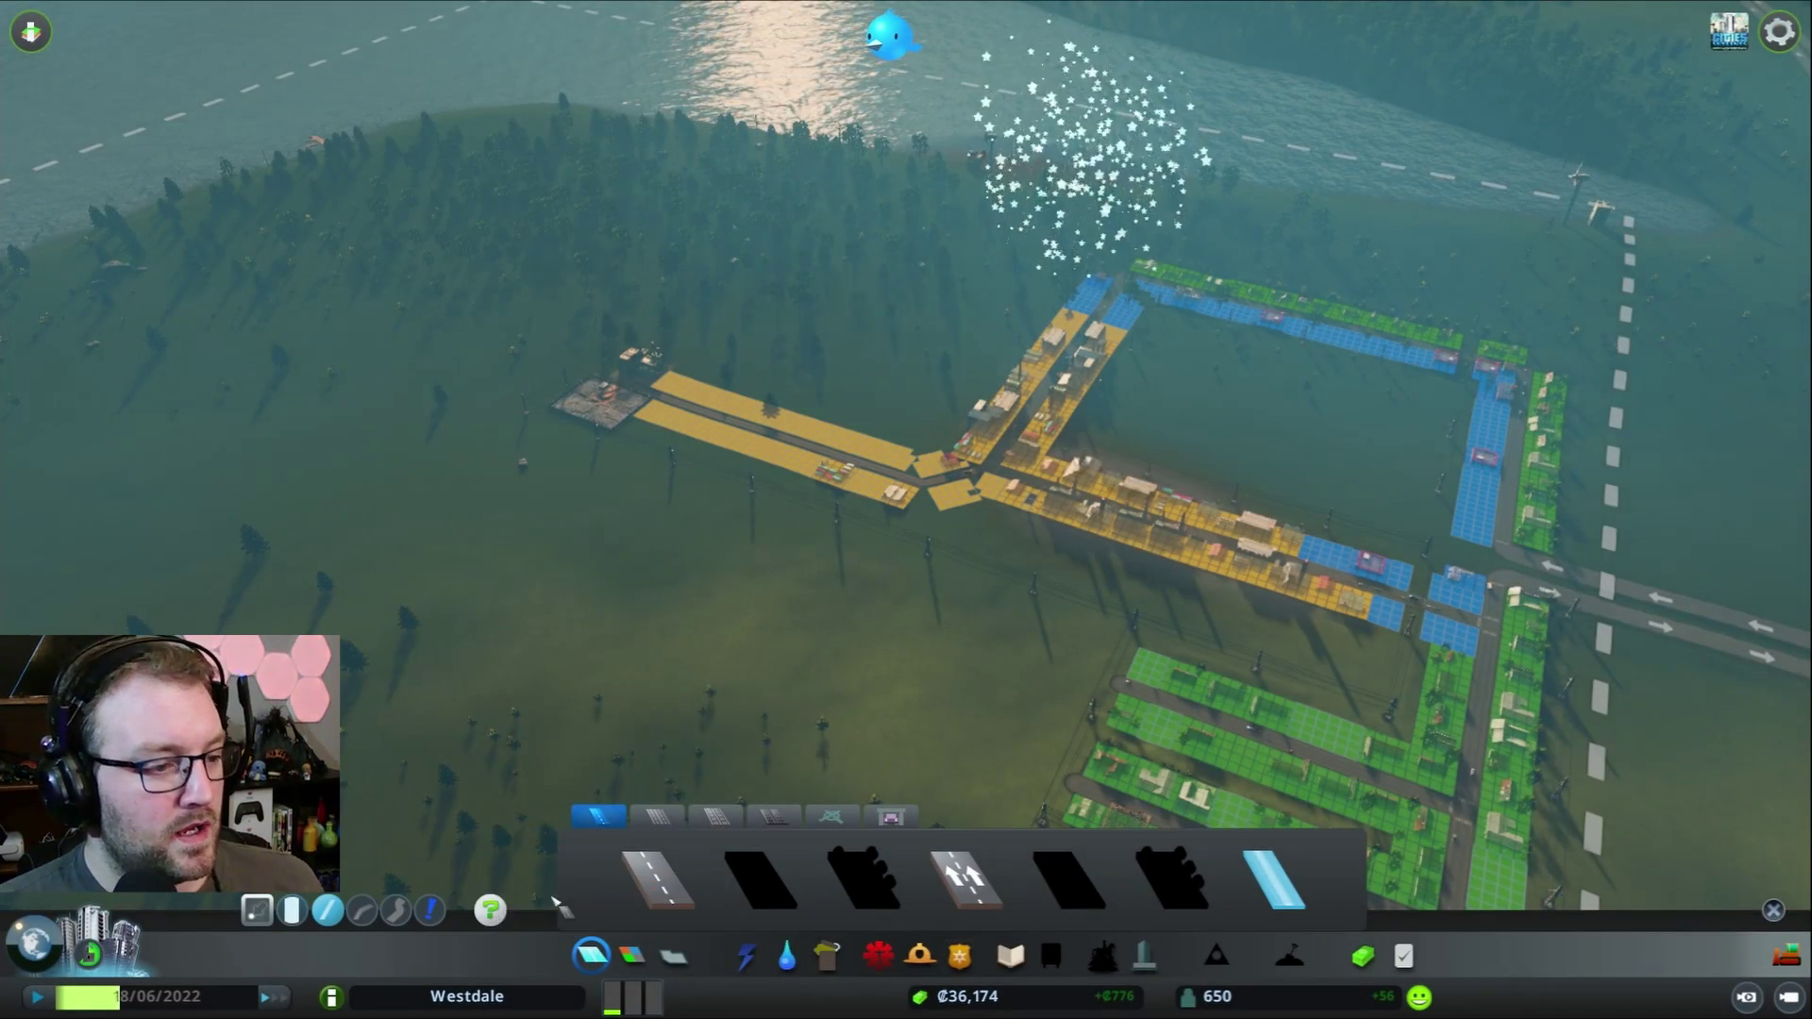
pyautogui.click(890, 815)
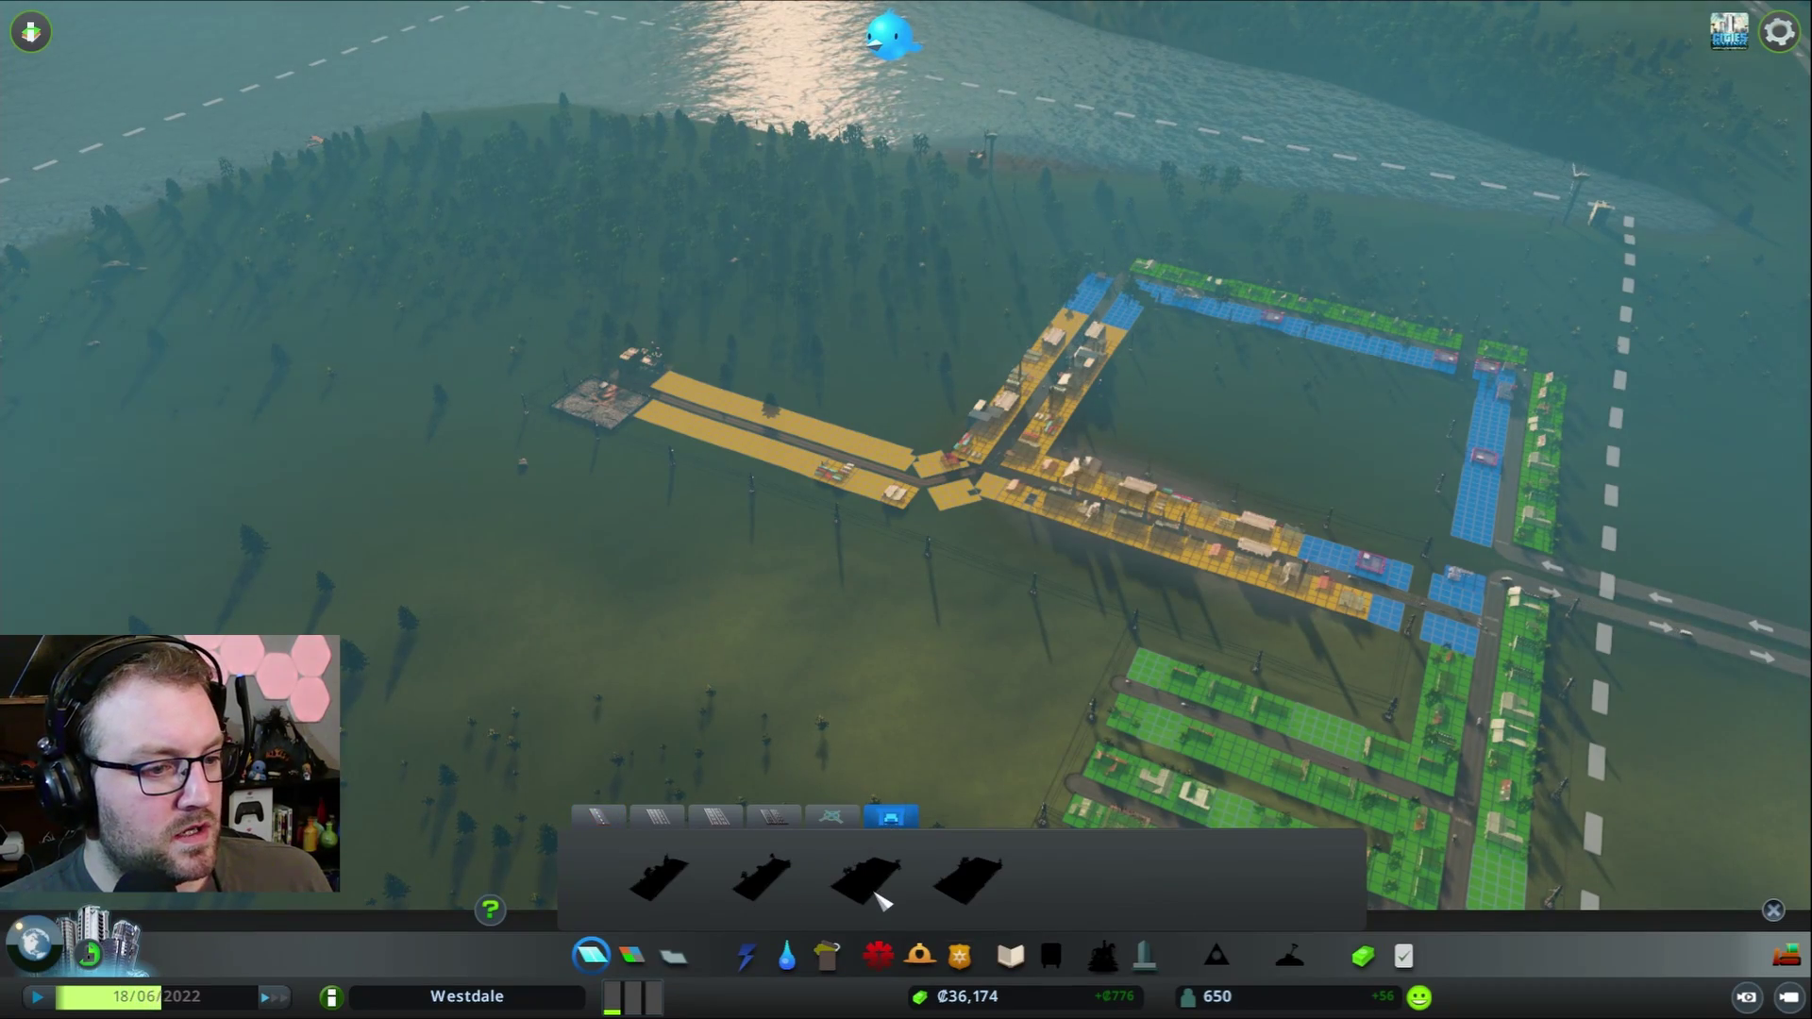
pyautogui.click(774, 815)
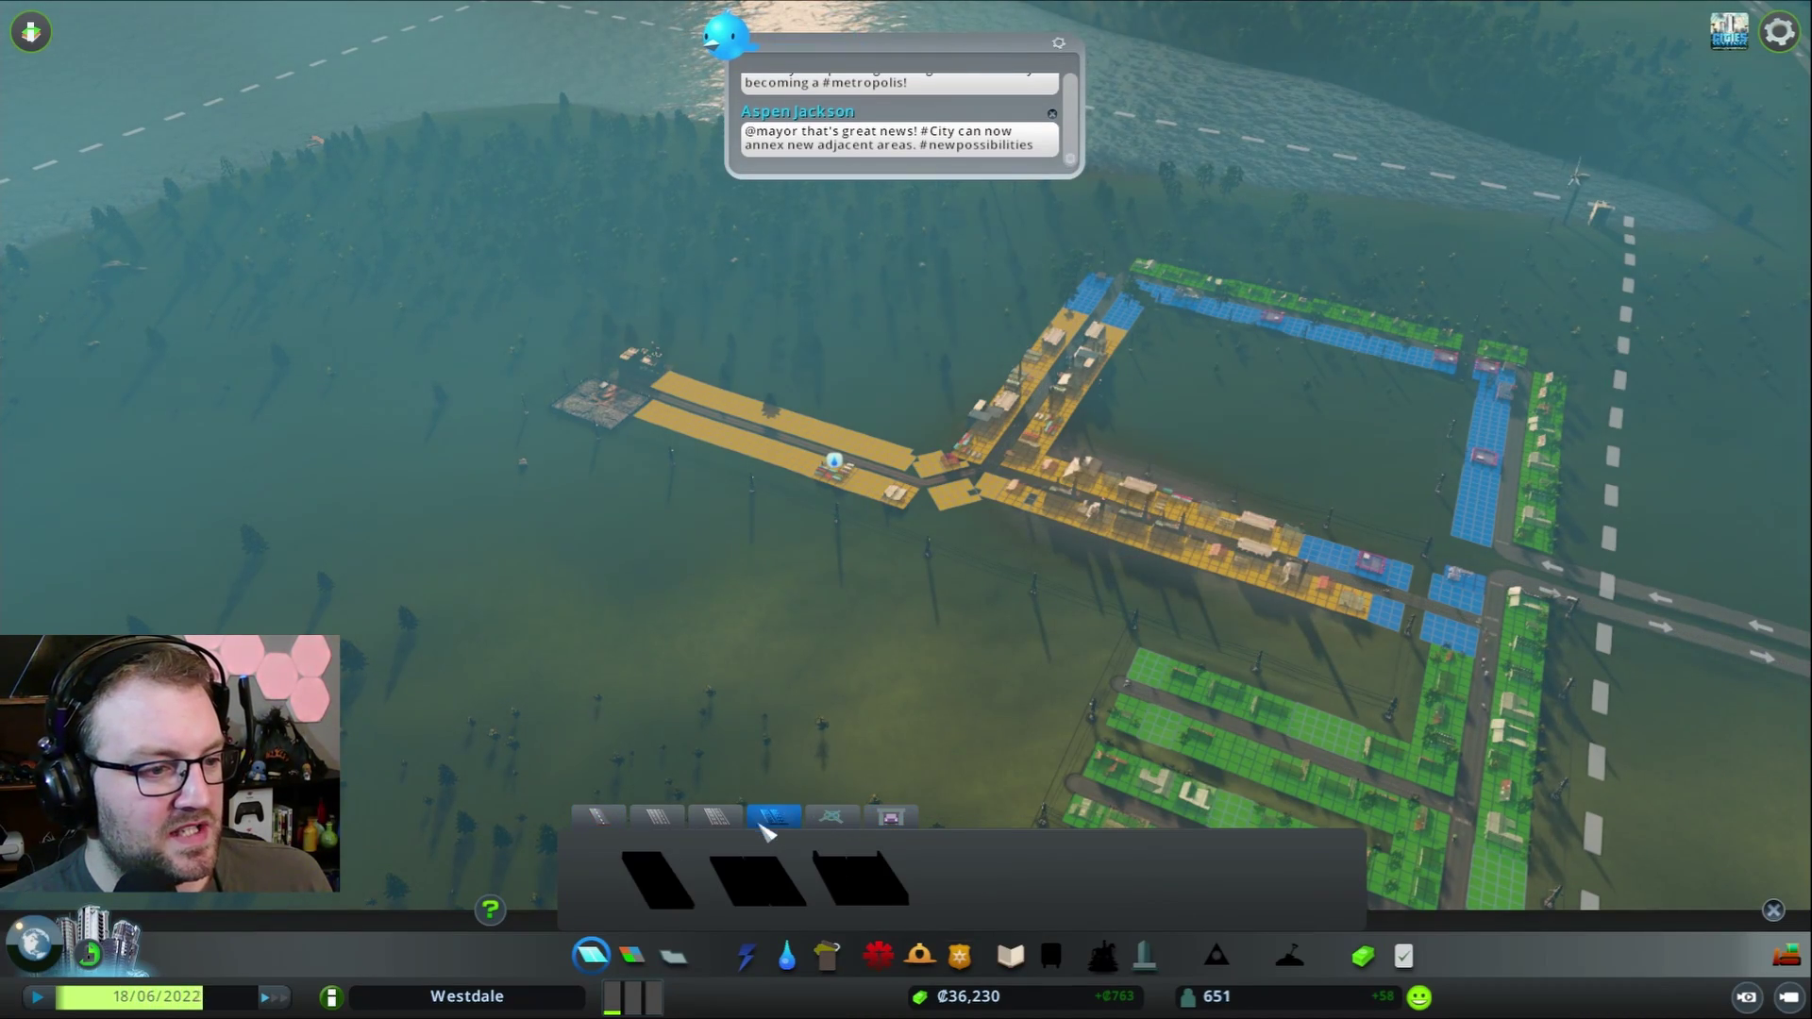
pyautogui.click(877, 956)
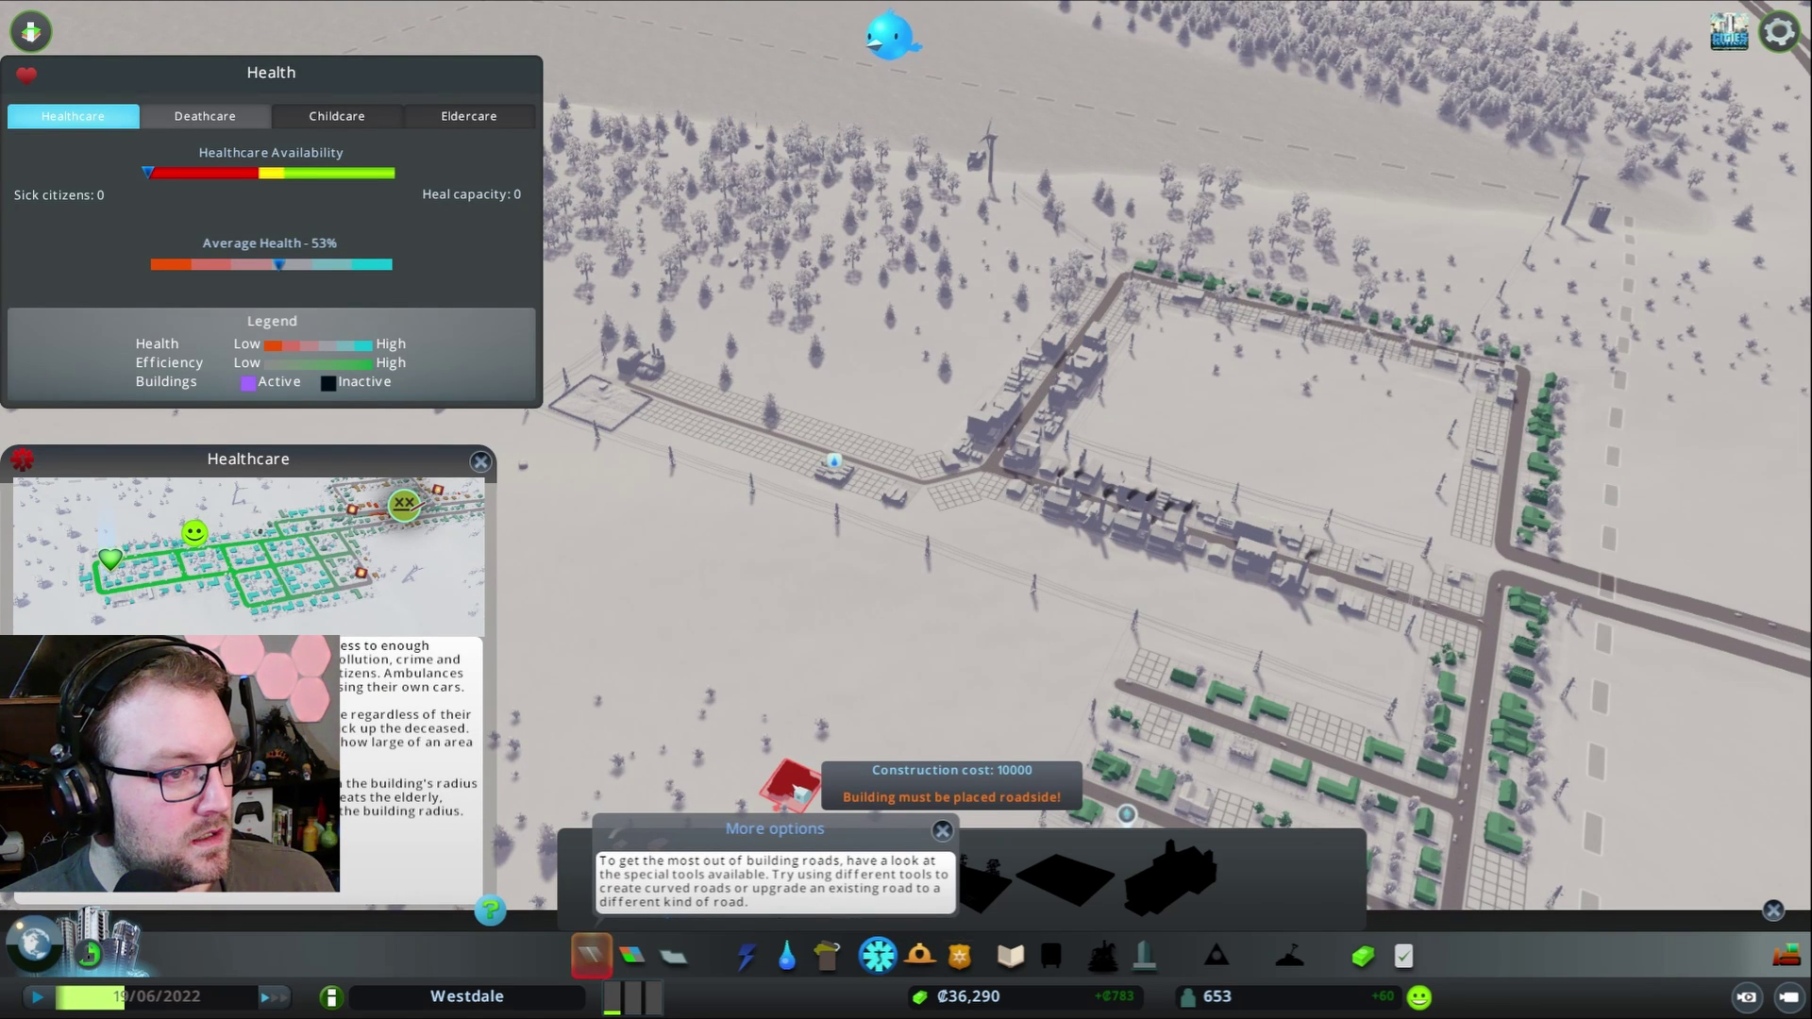
# - Place medical clinics beside the eastern road and in the town centre, then close the health view
pyautogui.click(484, 462)
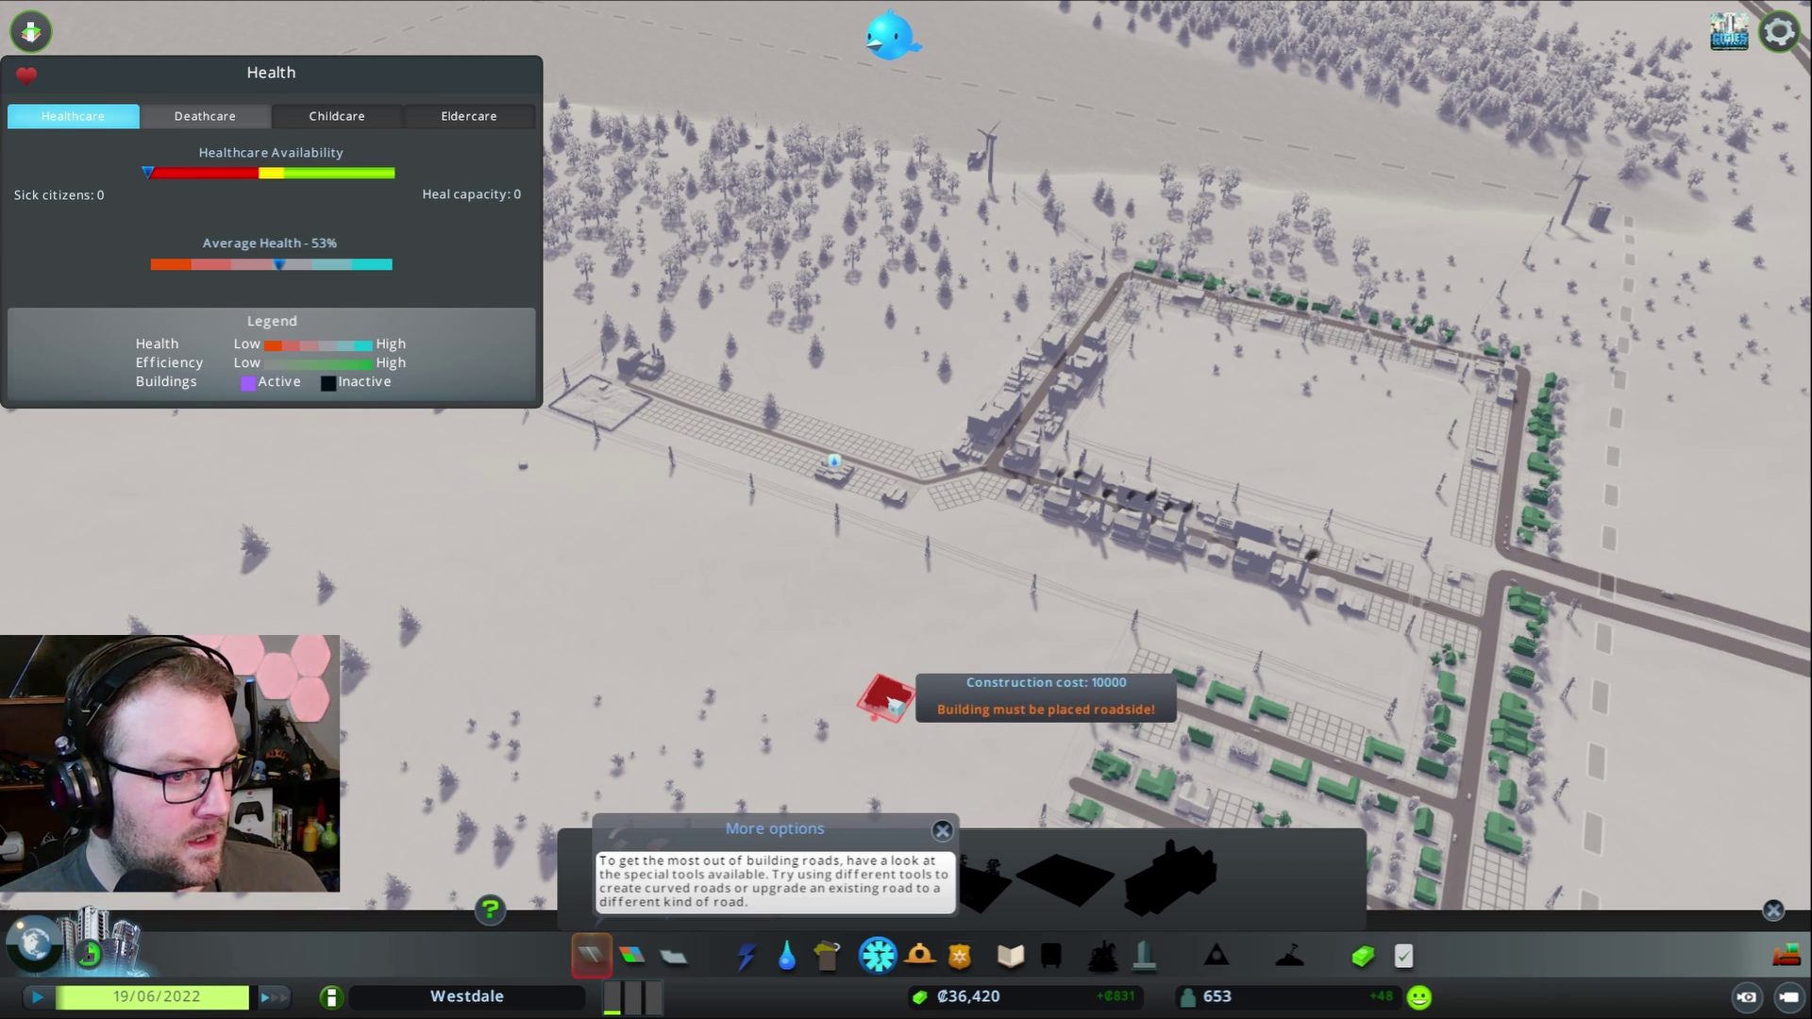
pyautogui.press('d')
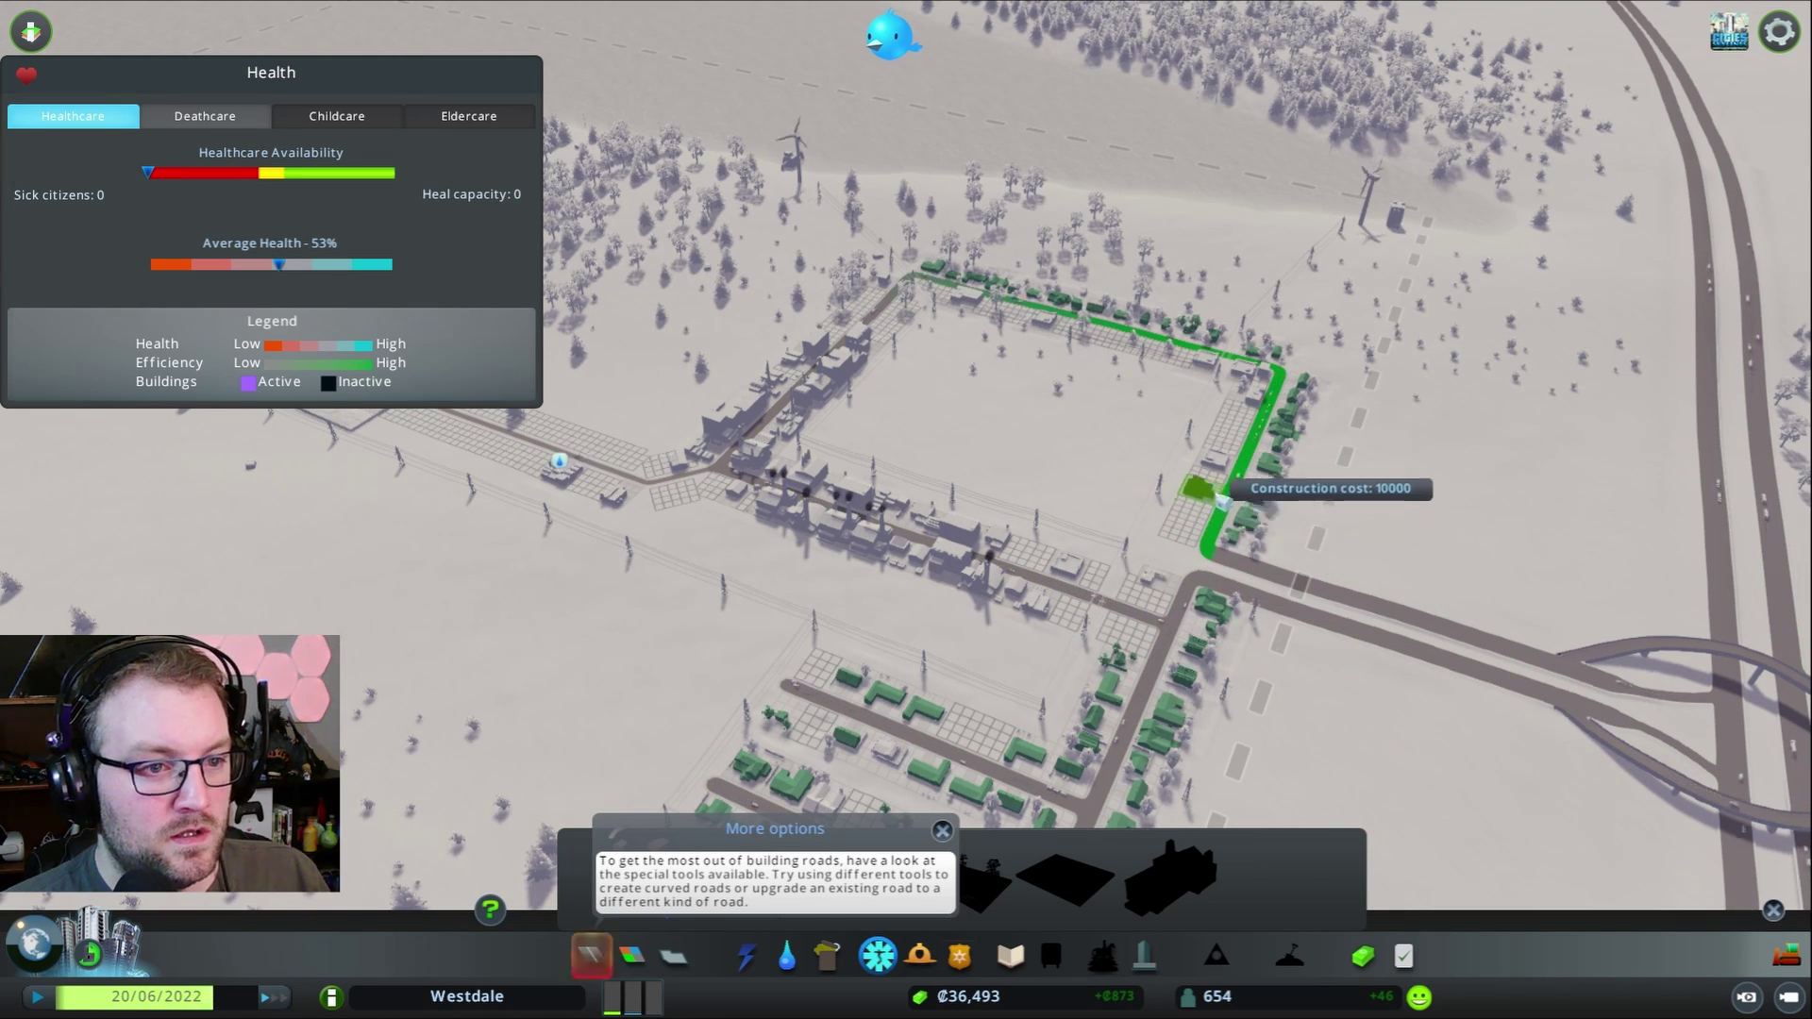
pyautogui.click(1244, 437)
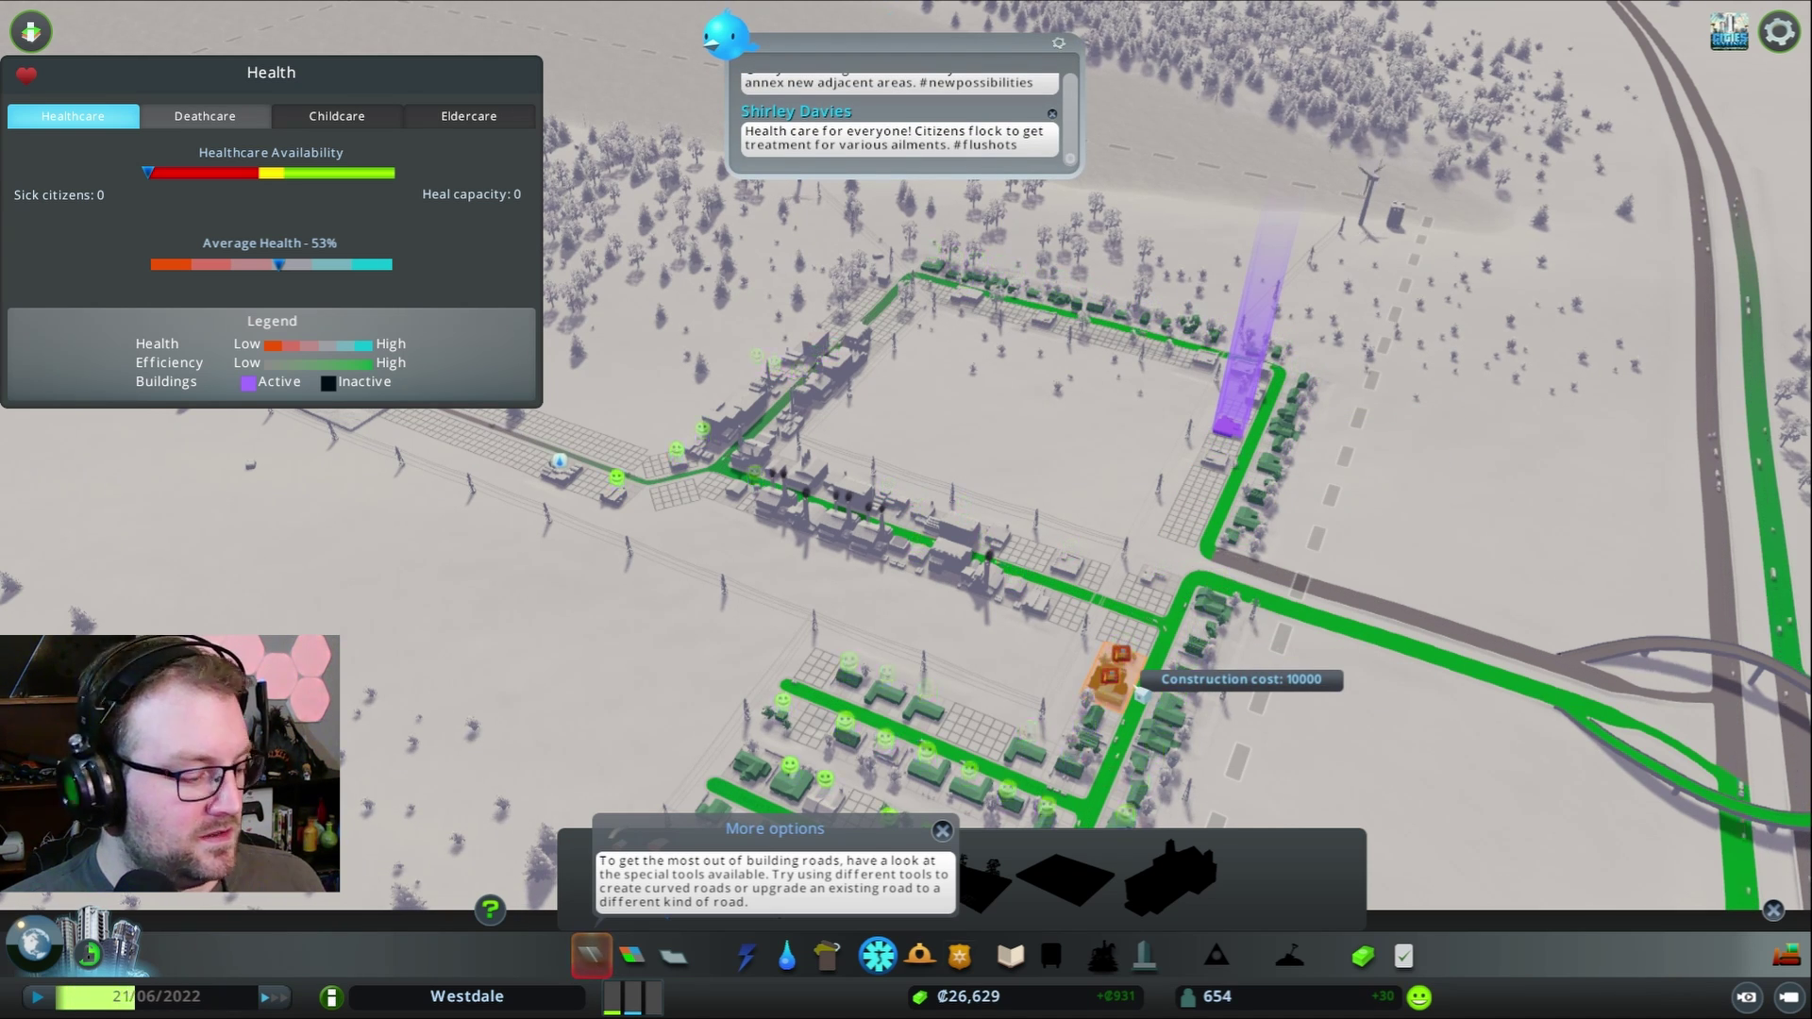
pyautogui.scroll(-3, 1119, 678)
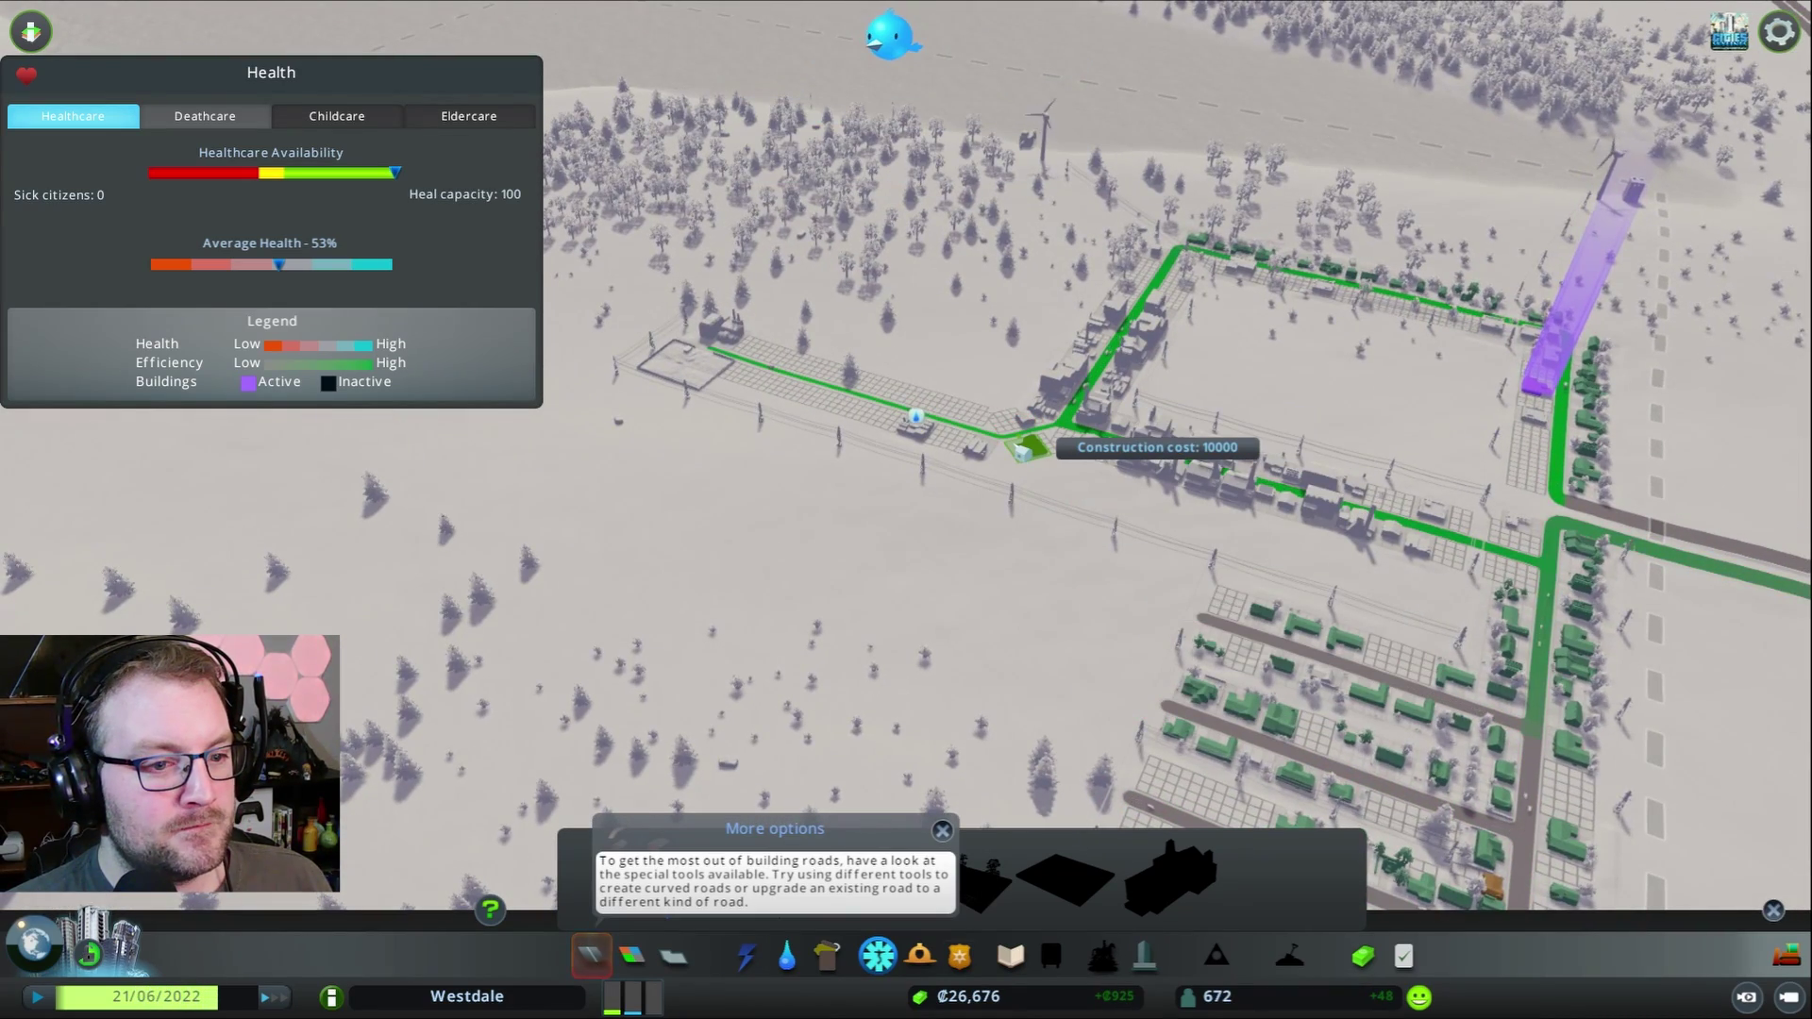
pyautogui.click(1027, 445)
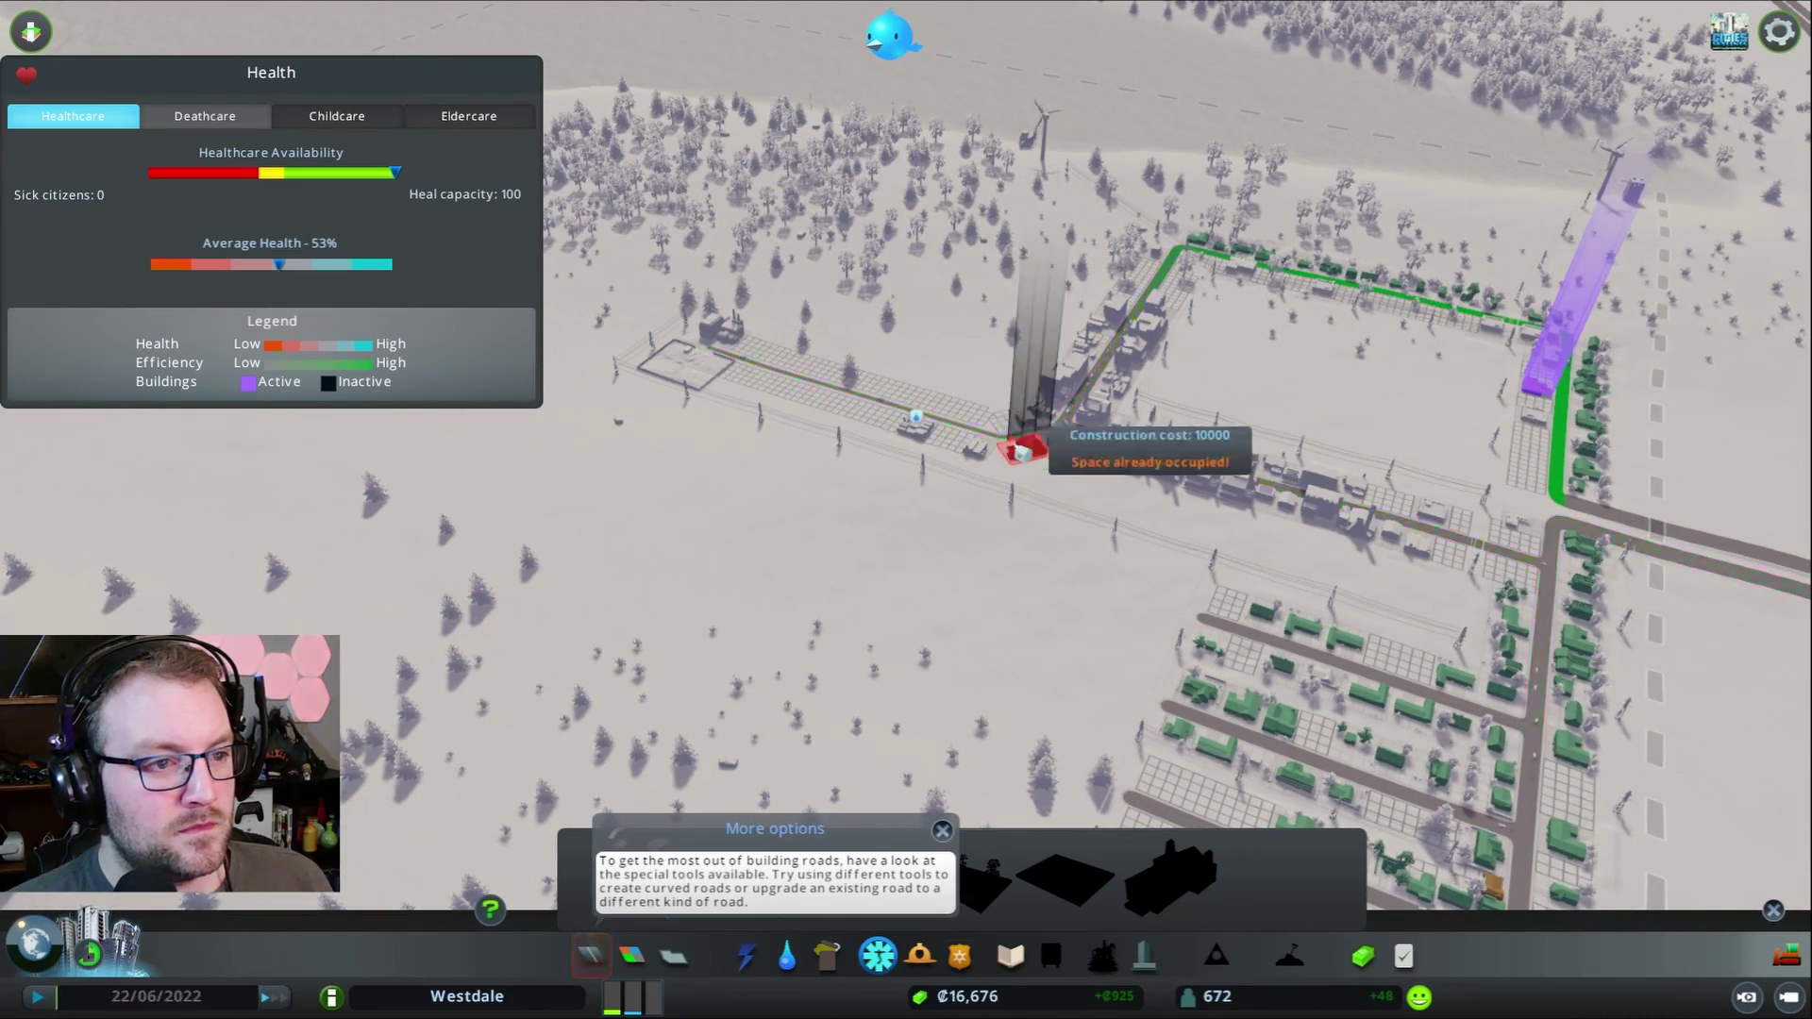
pyautogui.scroll(-2, 1064, 616)
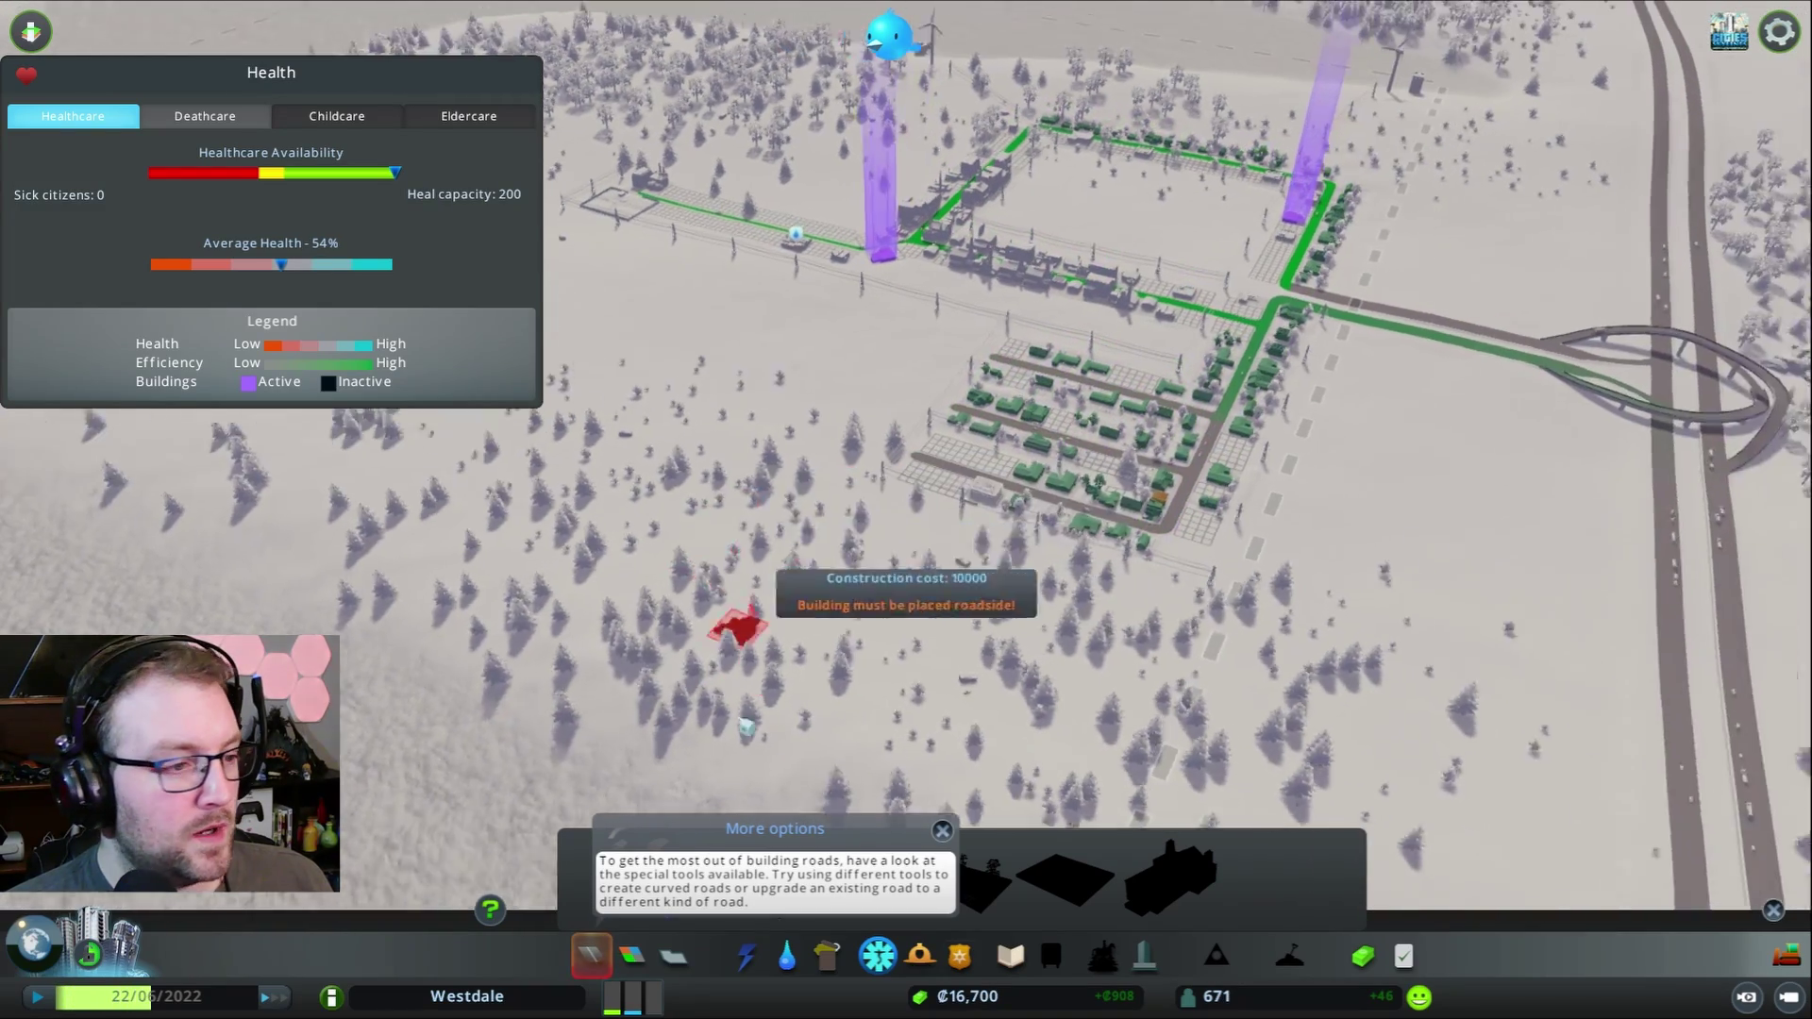
pyautogui.press('Escape')
pyautogui.click(920, 957)
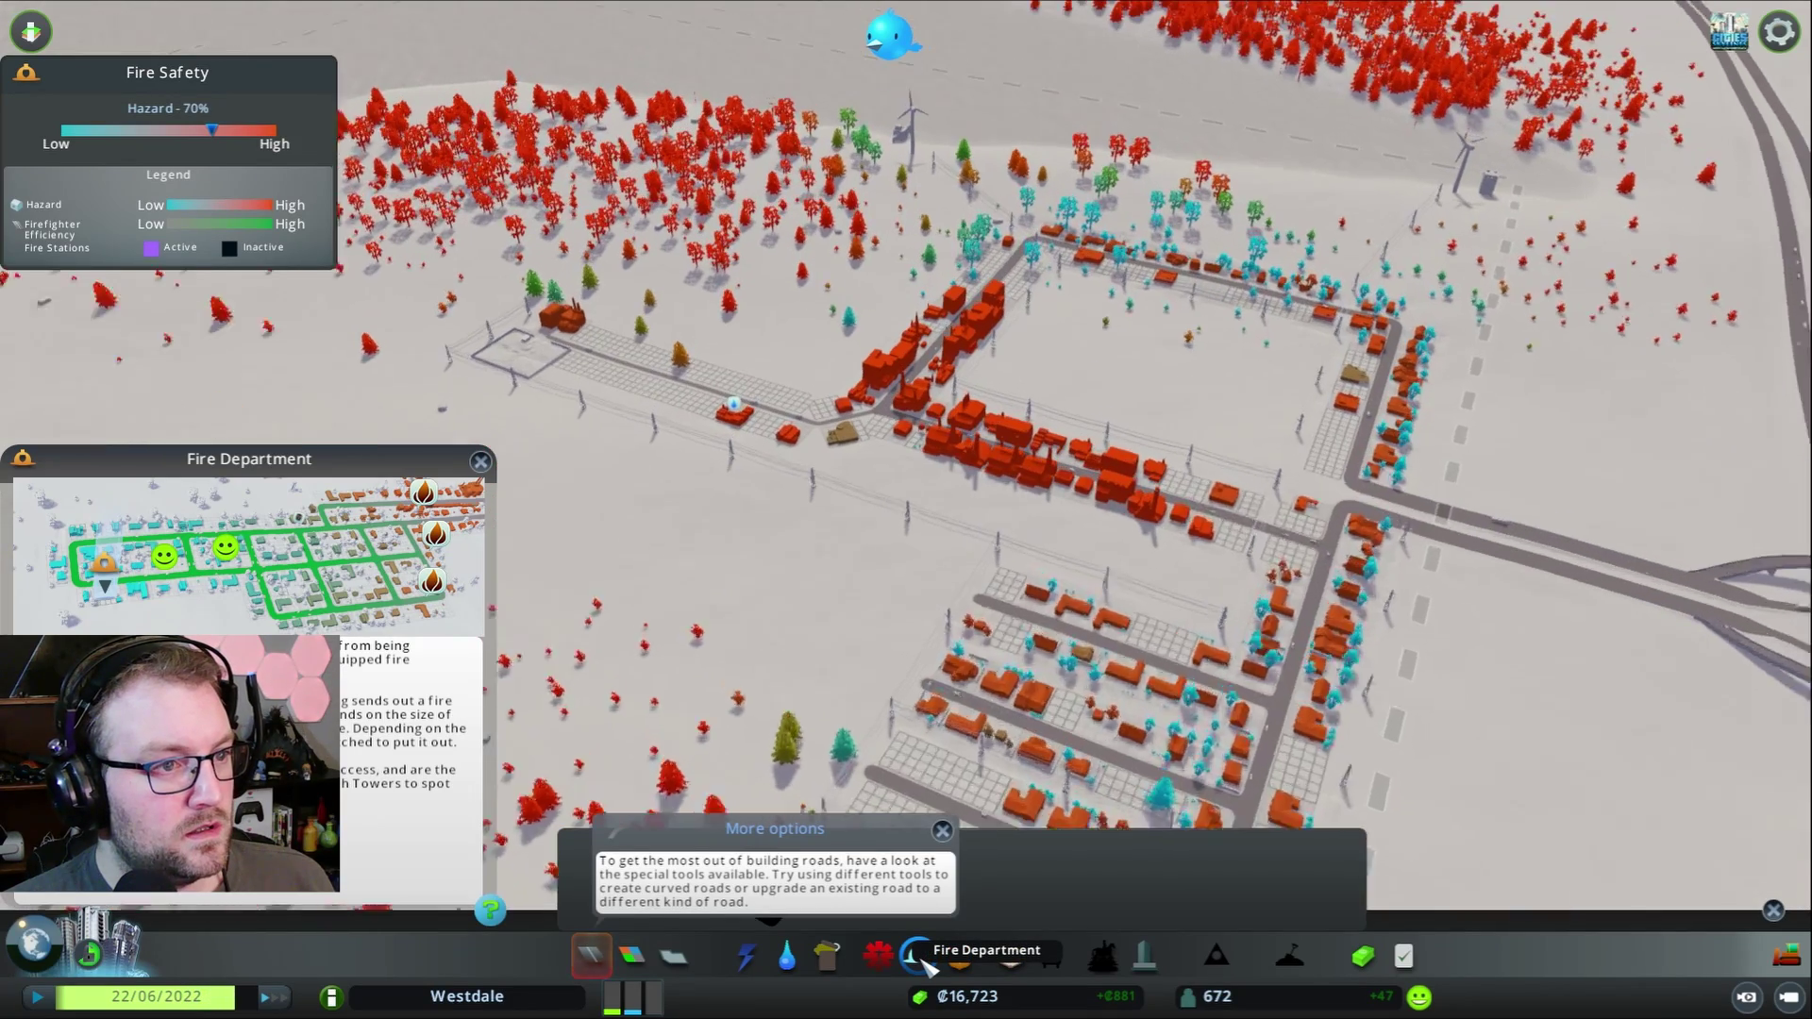
pyautogui.scroll(3, 928, 708)
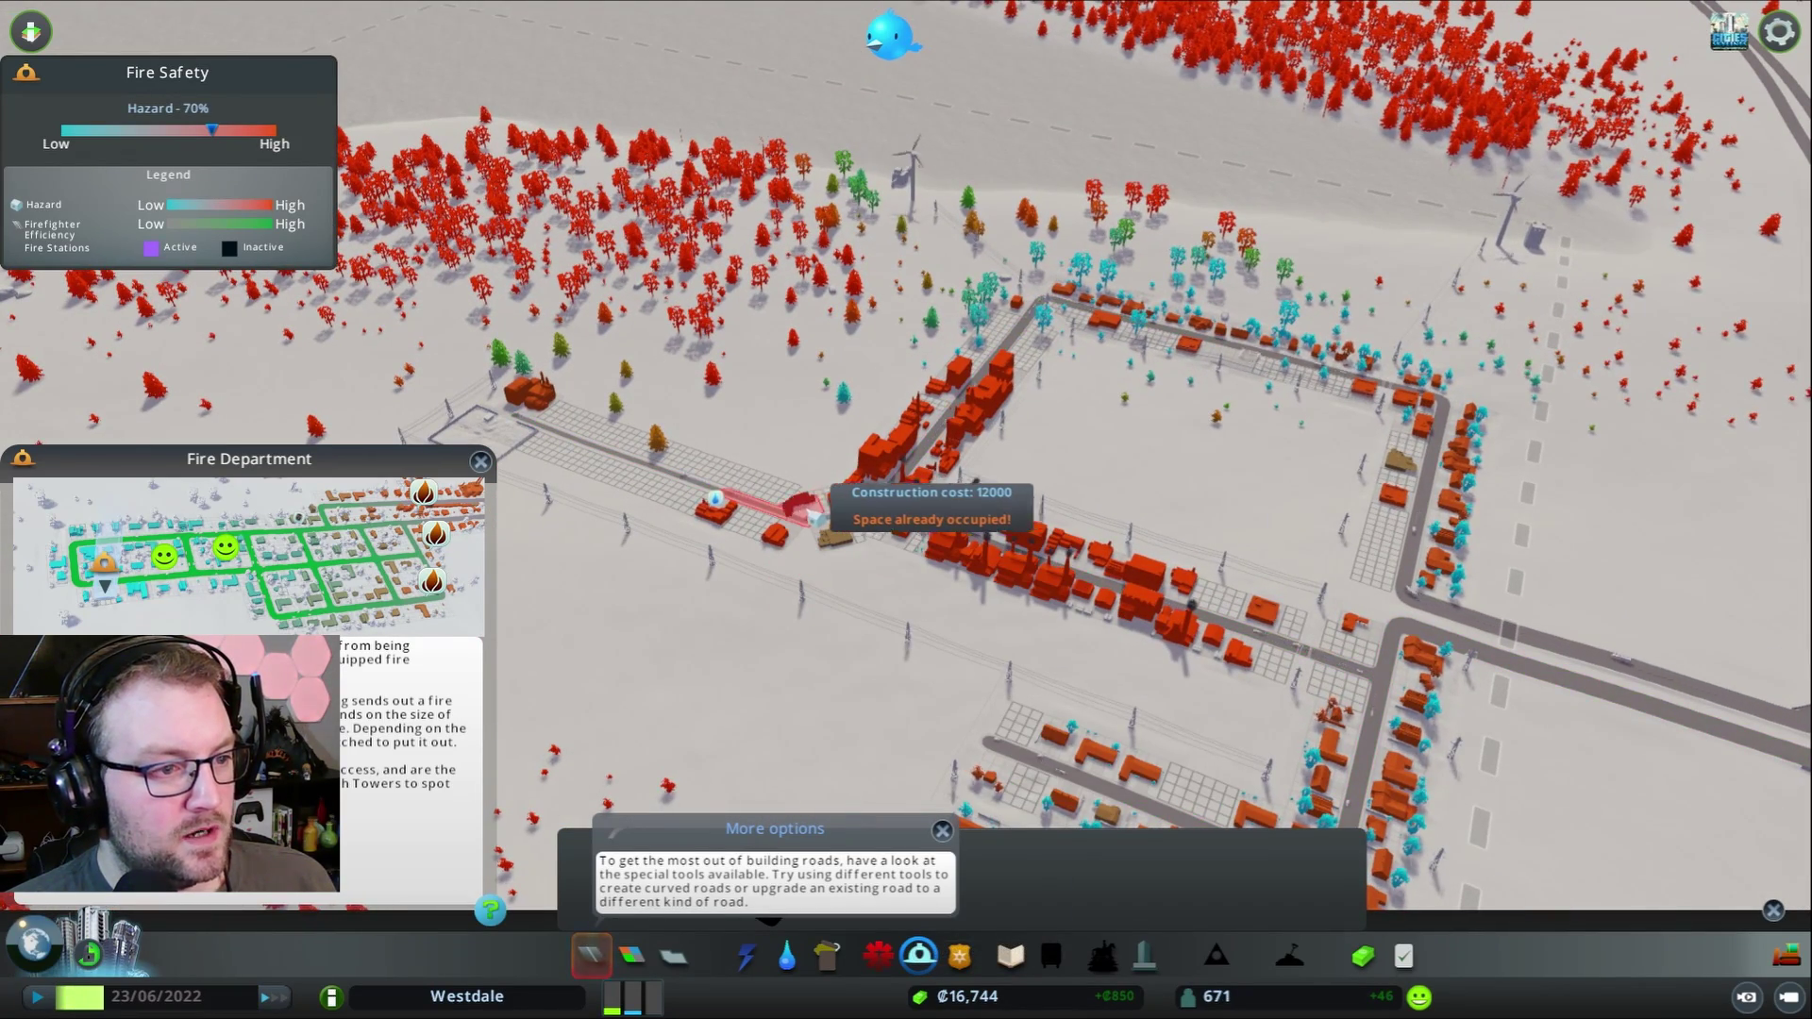
# - Build a fire station in the town centre and check the police buildings
pyautogui.click(800, 503)
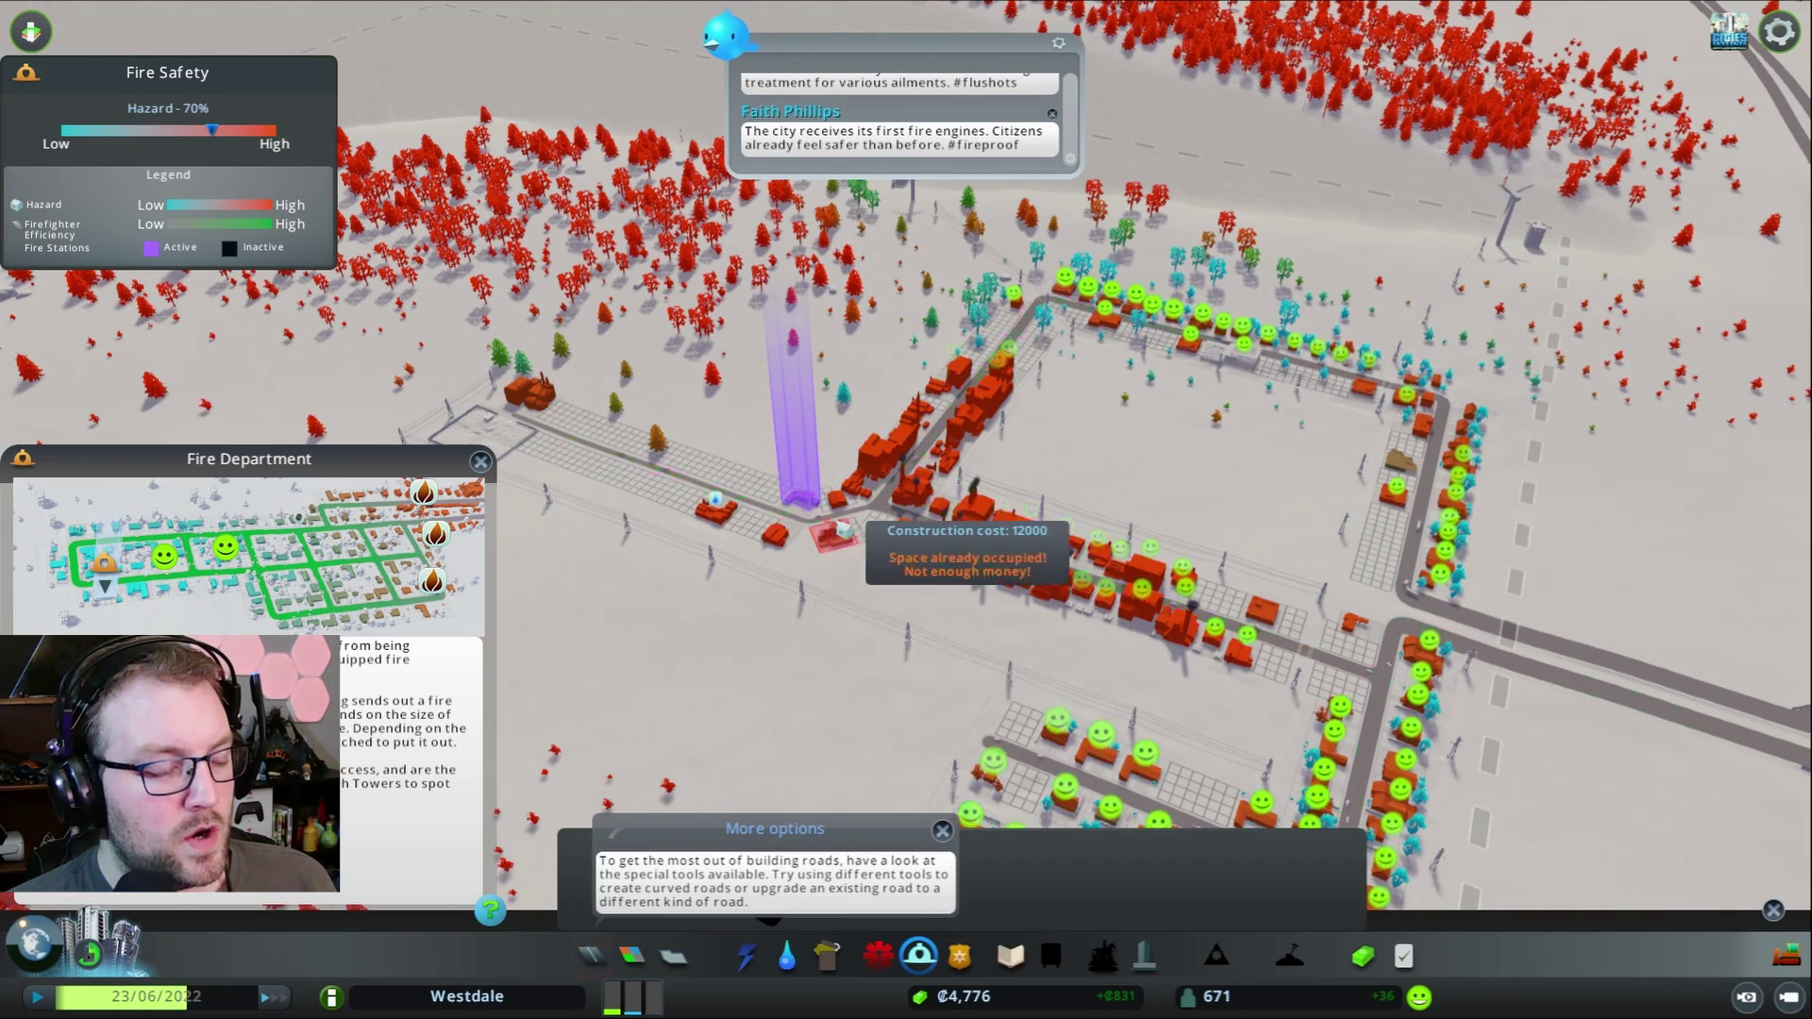
pyautogui.press('s')
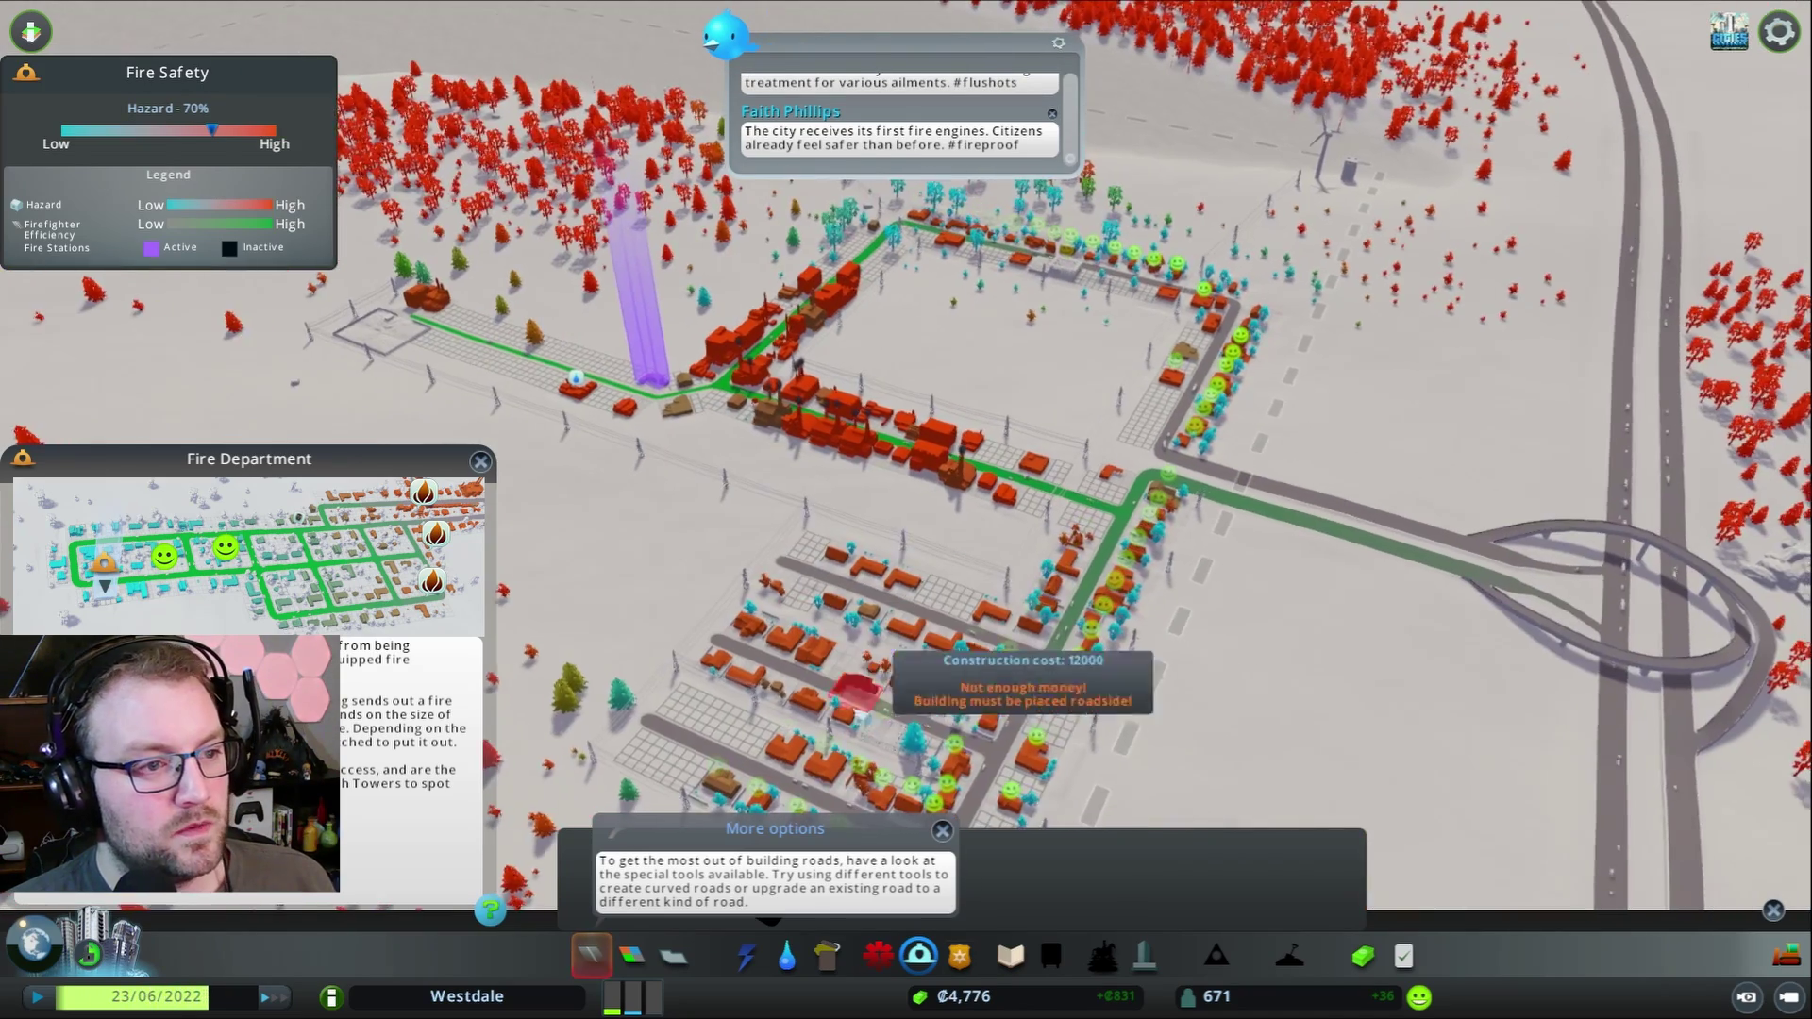
pyautogui.press('s')
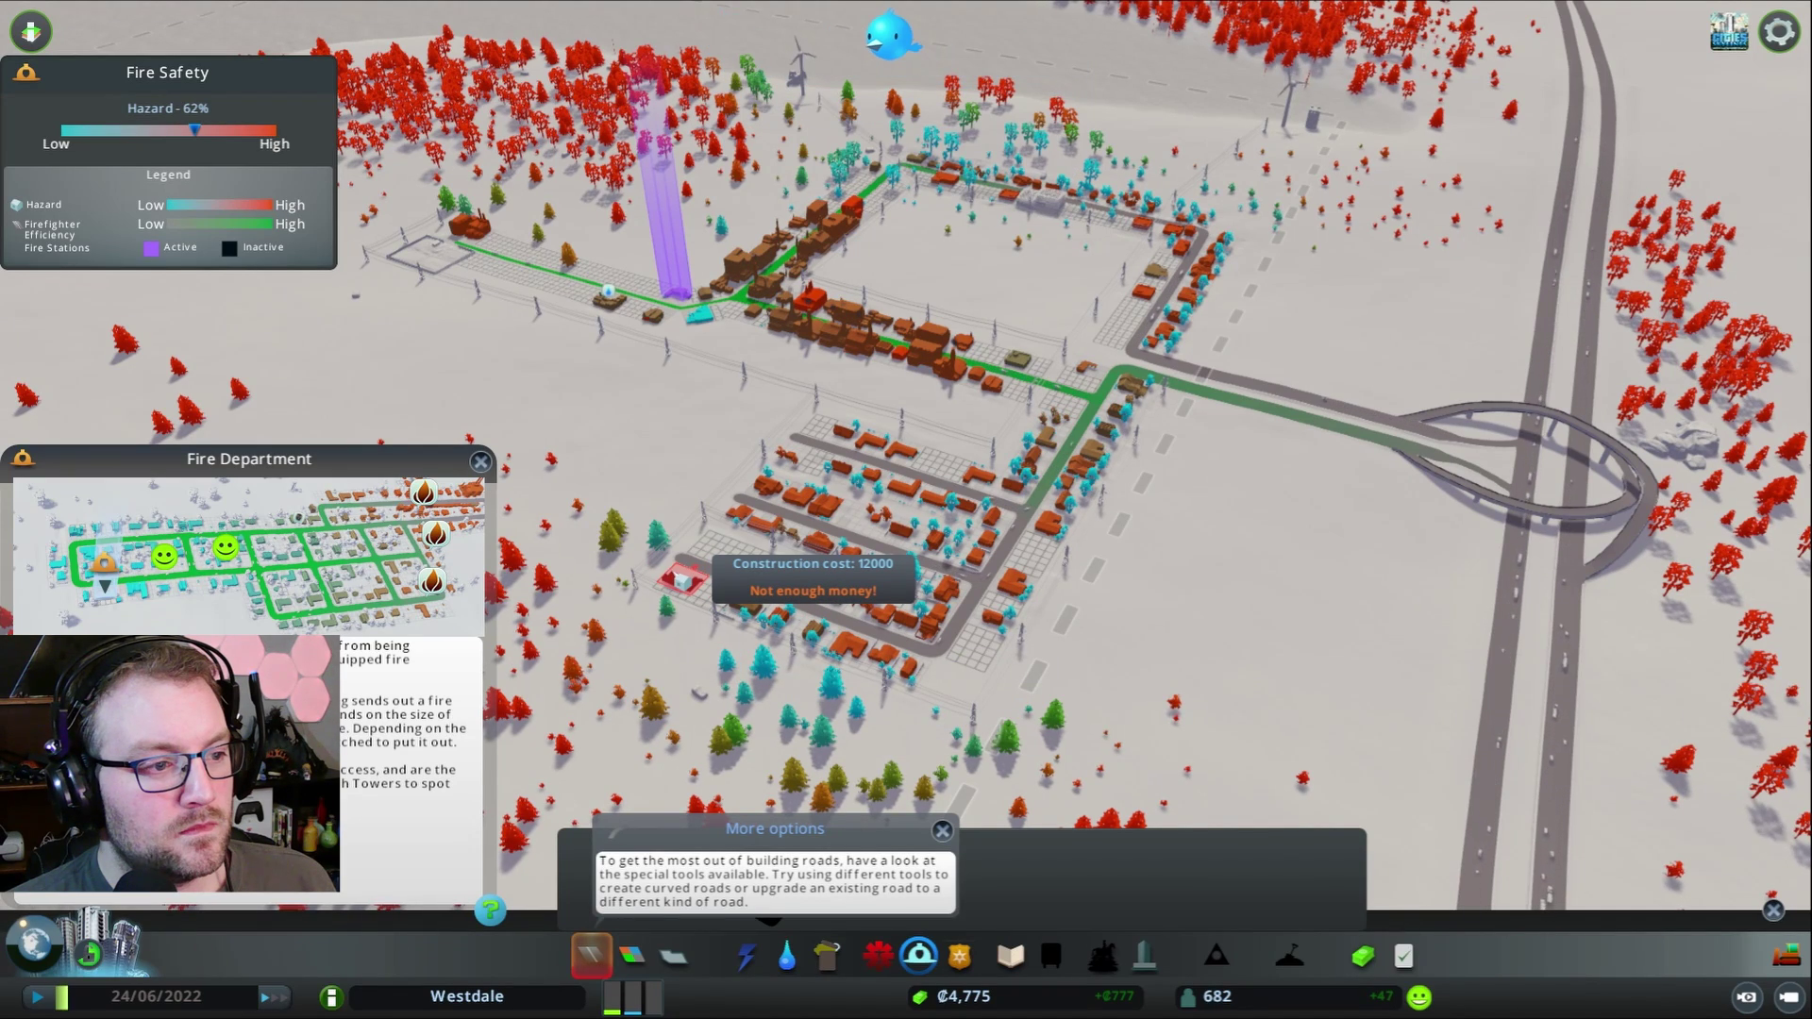
pyautogui.click(960, 956)
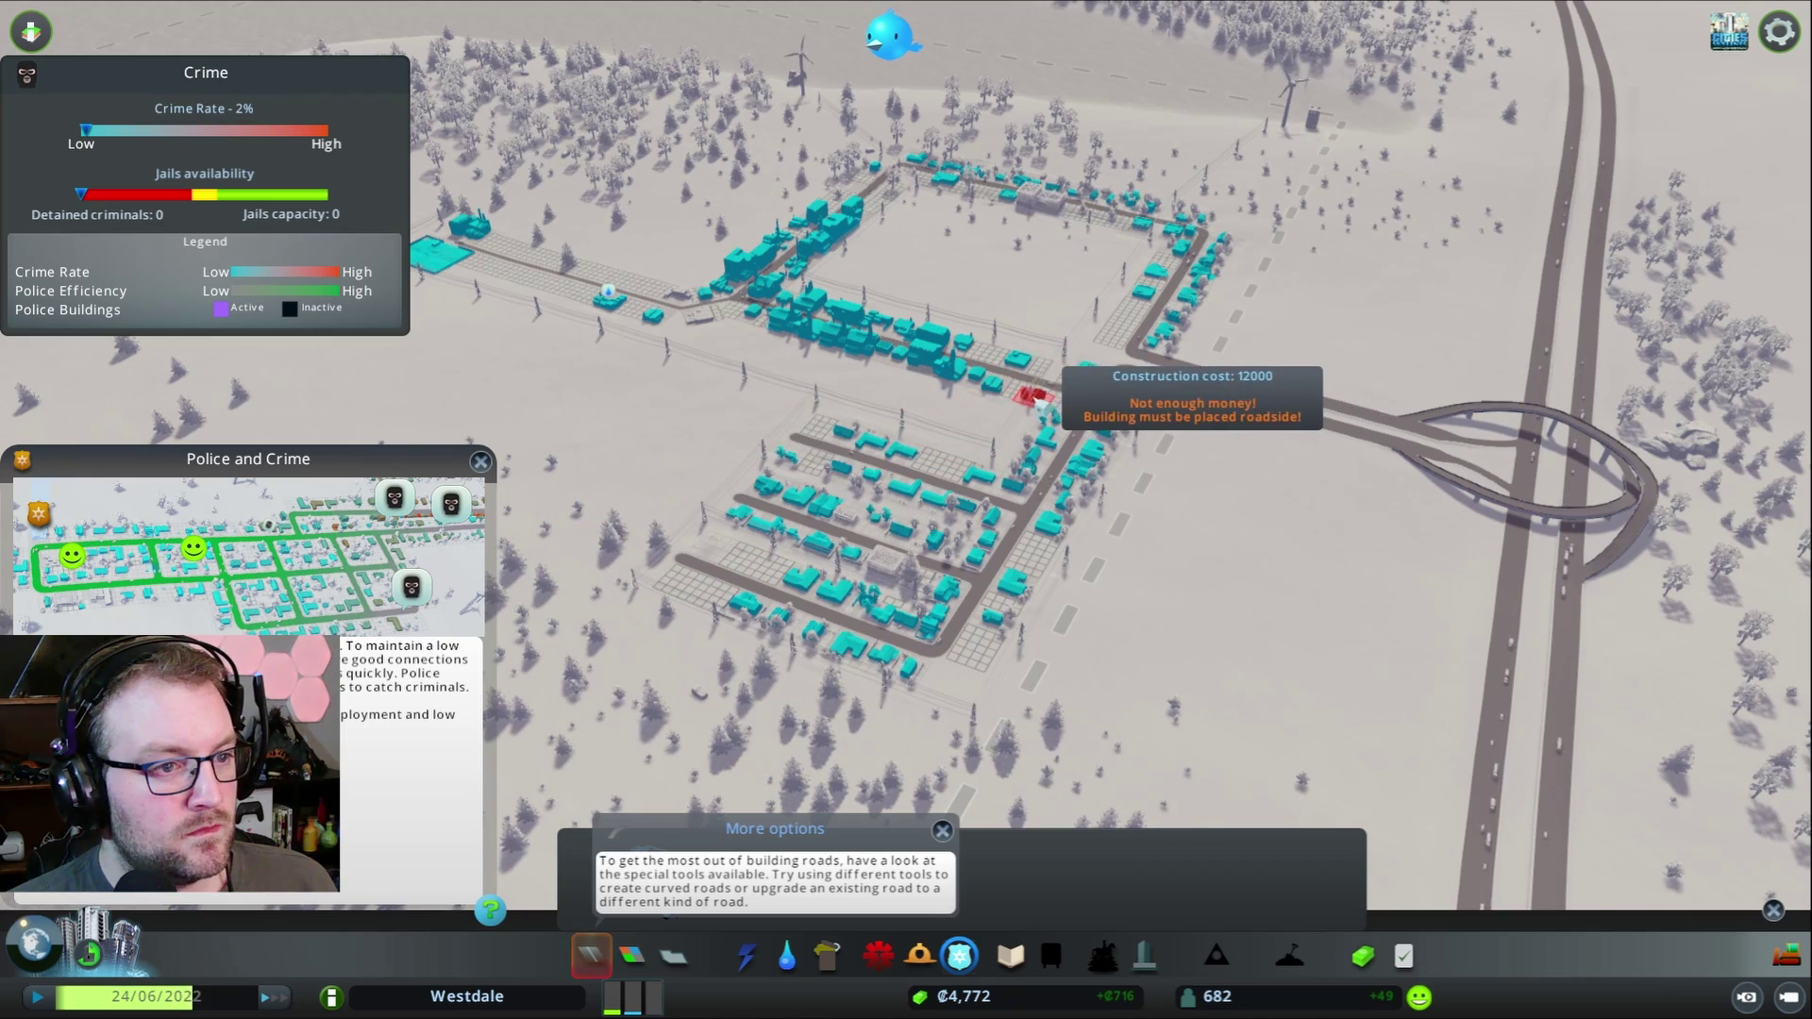
pyautogui.scroll(-3, 1047, 382)
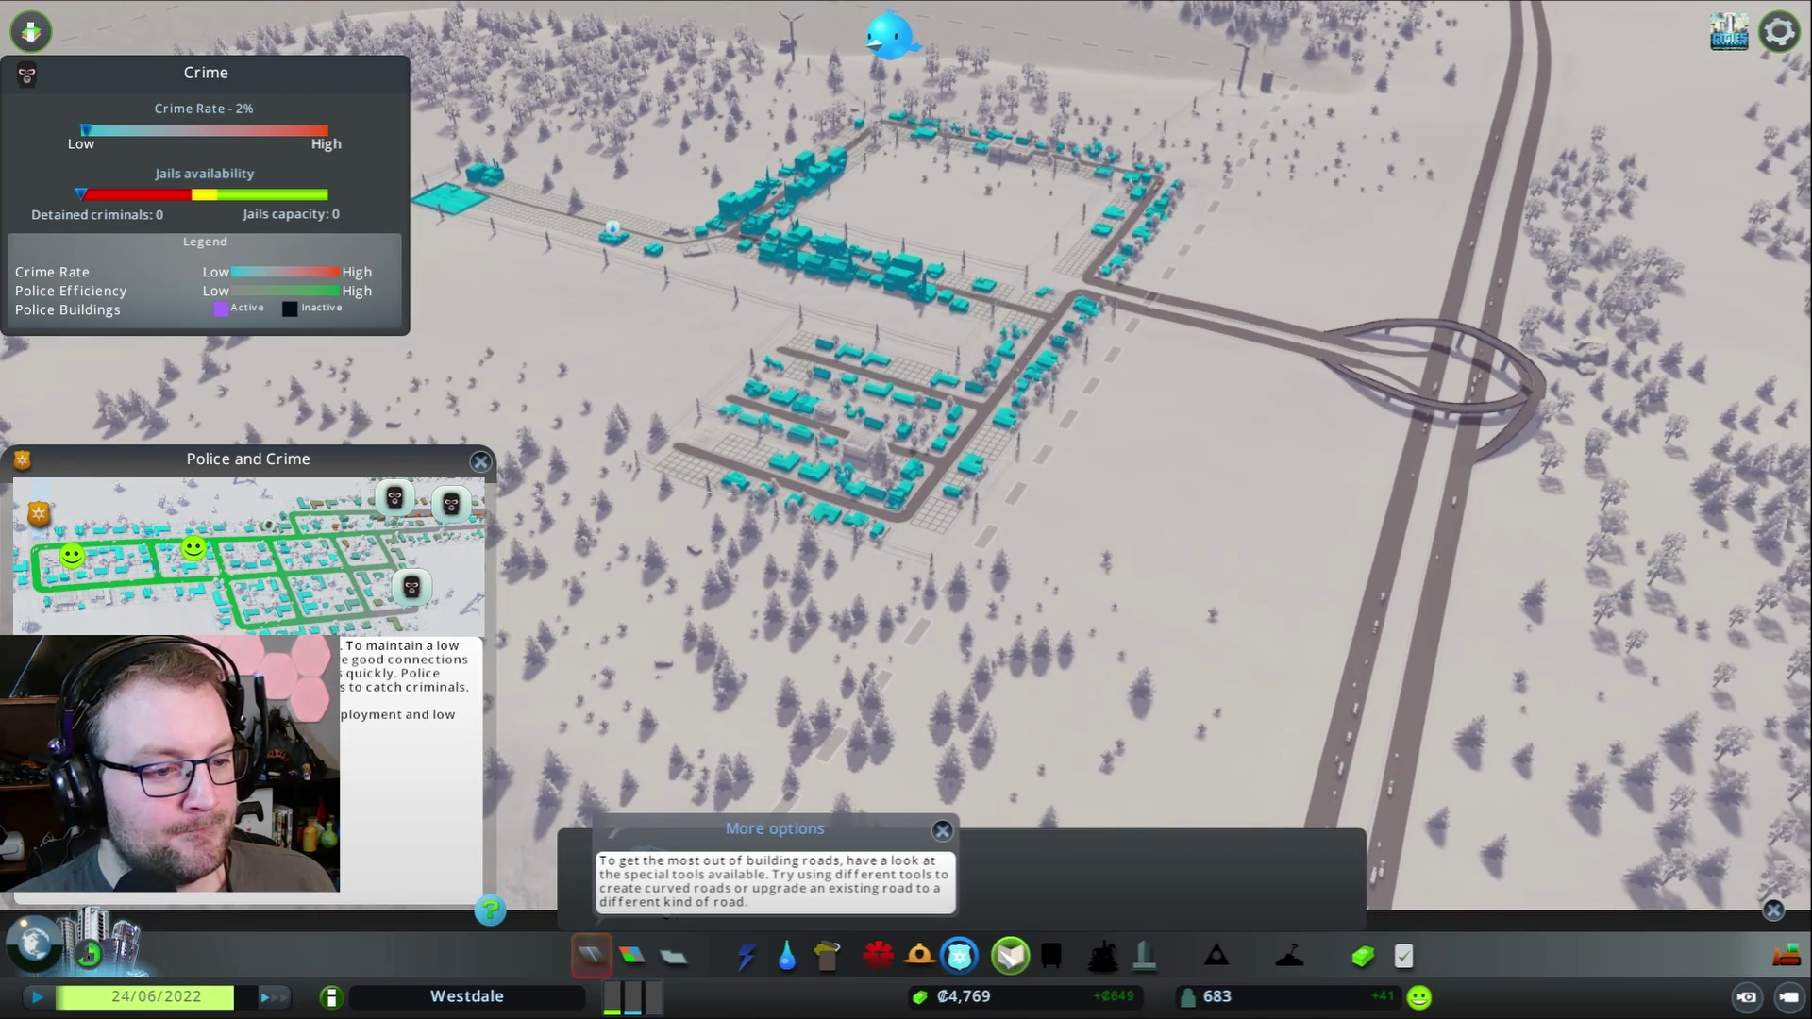
pyautogui.click(1011, 955)
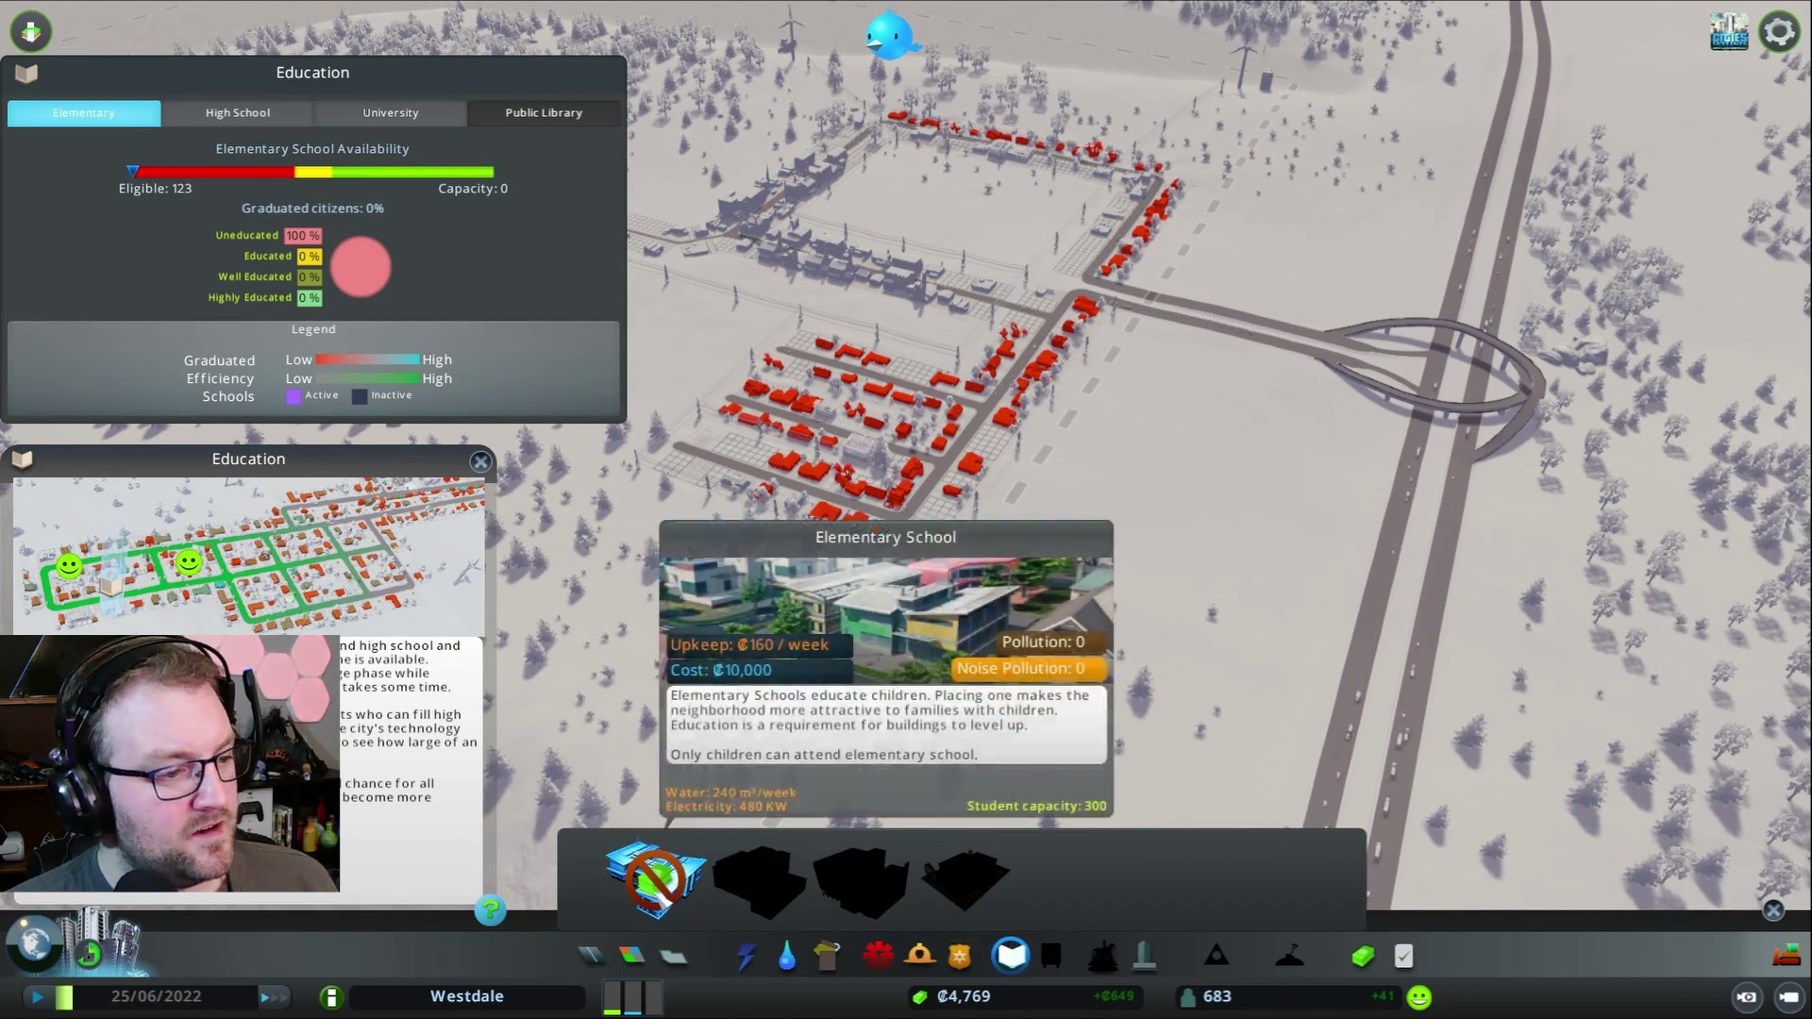
pyautogui.scroll(3, 1132, 425)
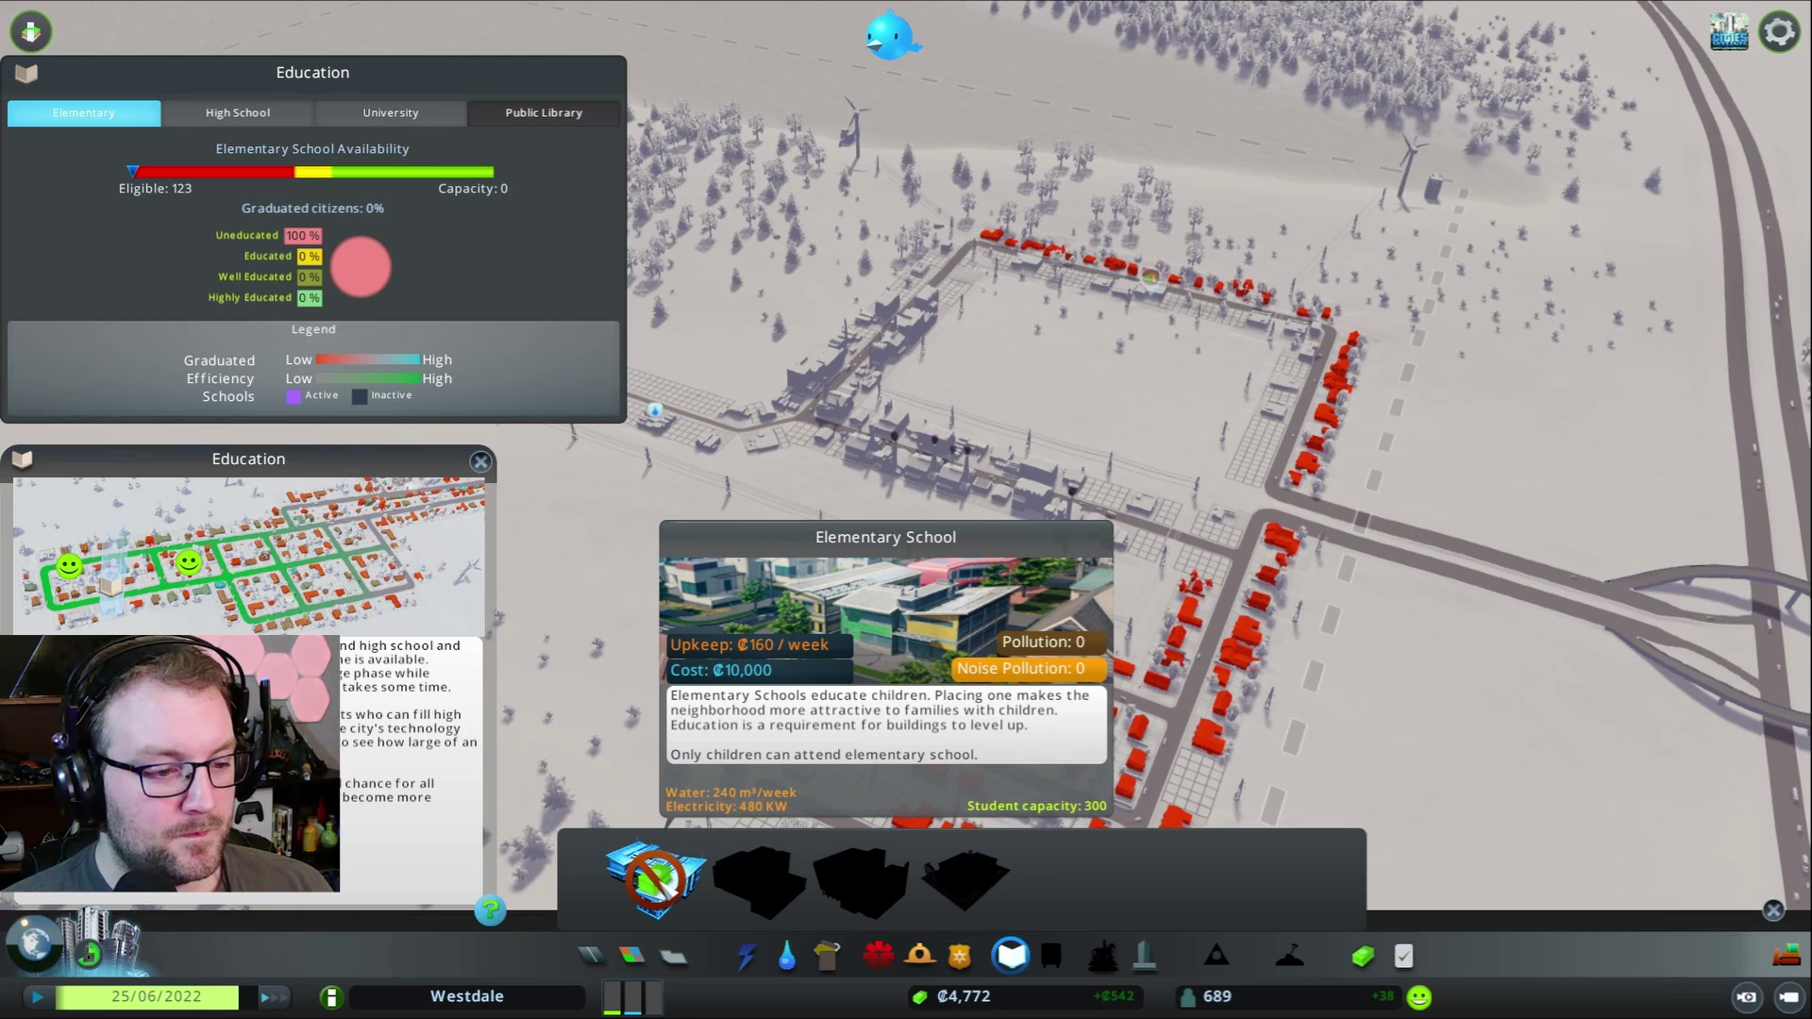
# - Dismiss the education overview with Escape
pyautogui.press('Escape')
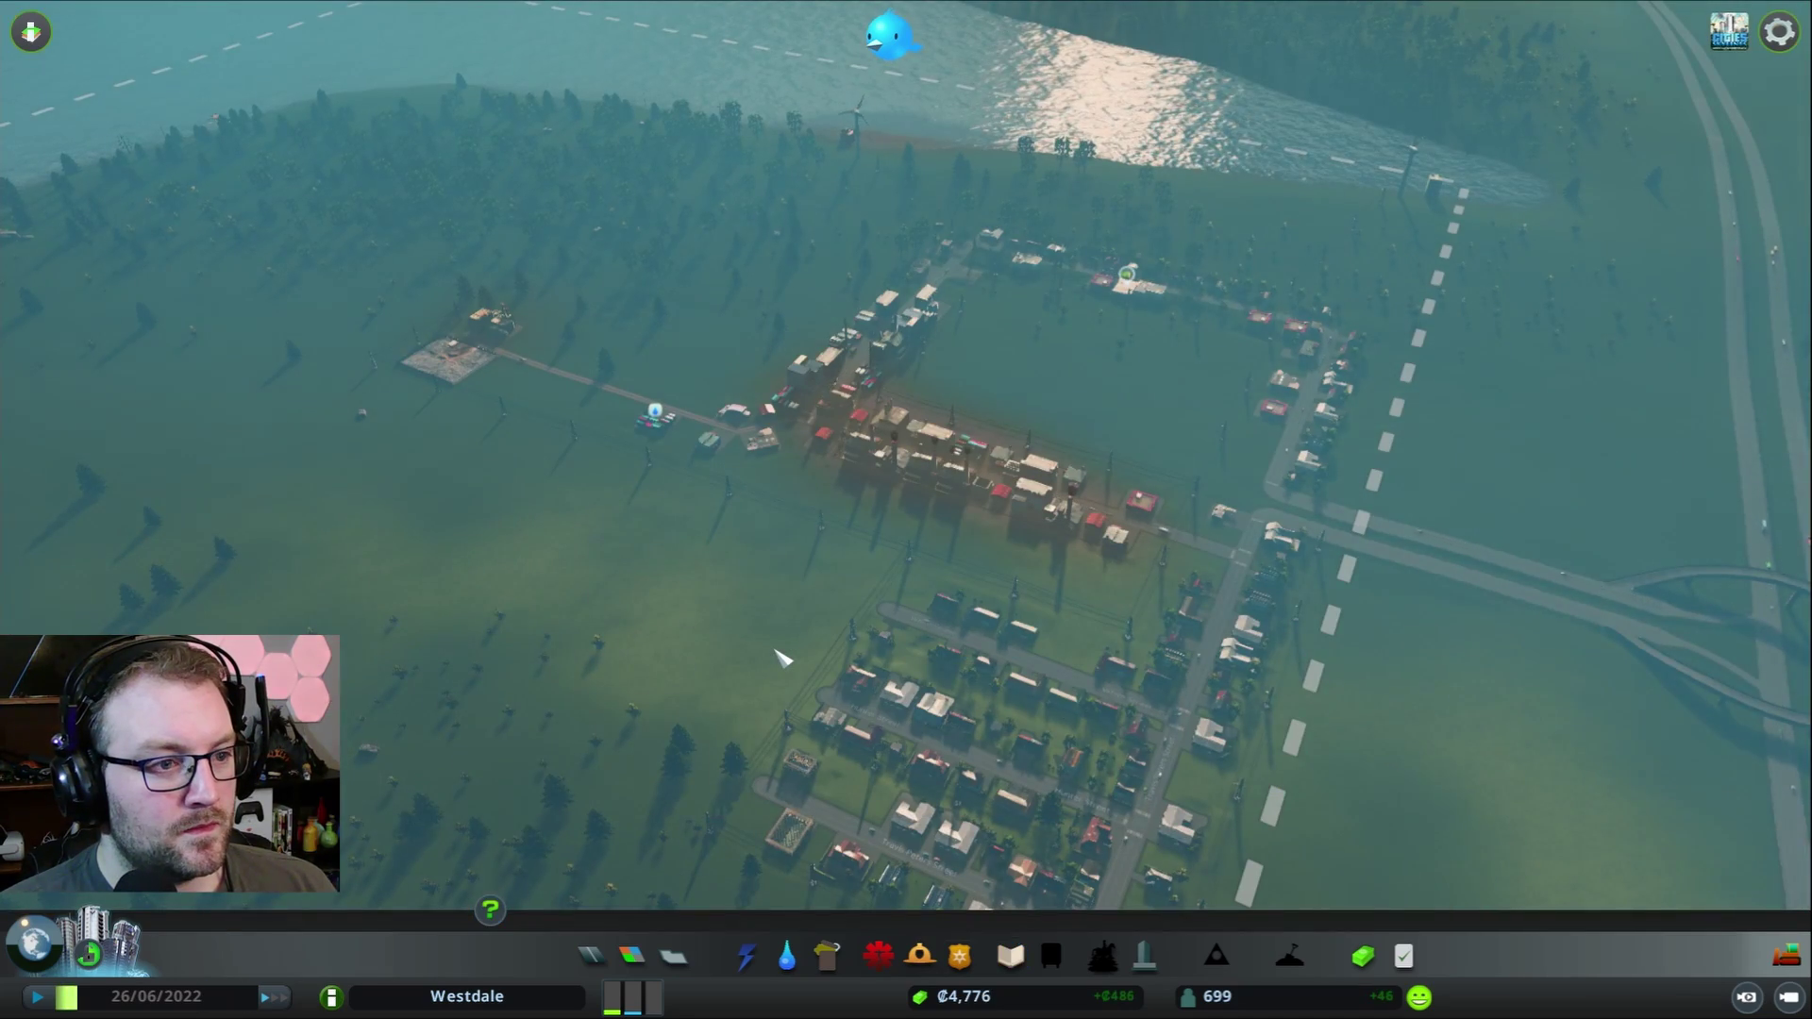
# - Start a basic two-lane road from an existing road end in the residential grid
pyautogui.press('Escape')
pyautogui.press('Escape')
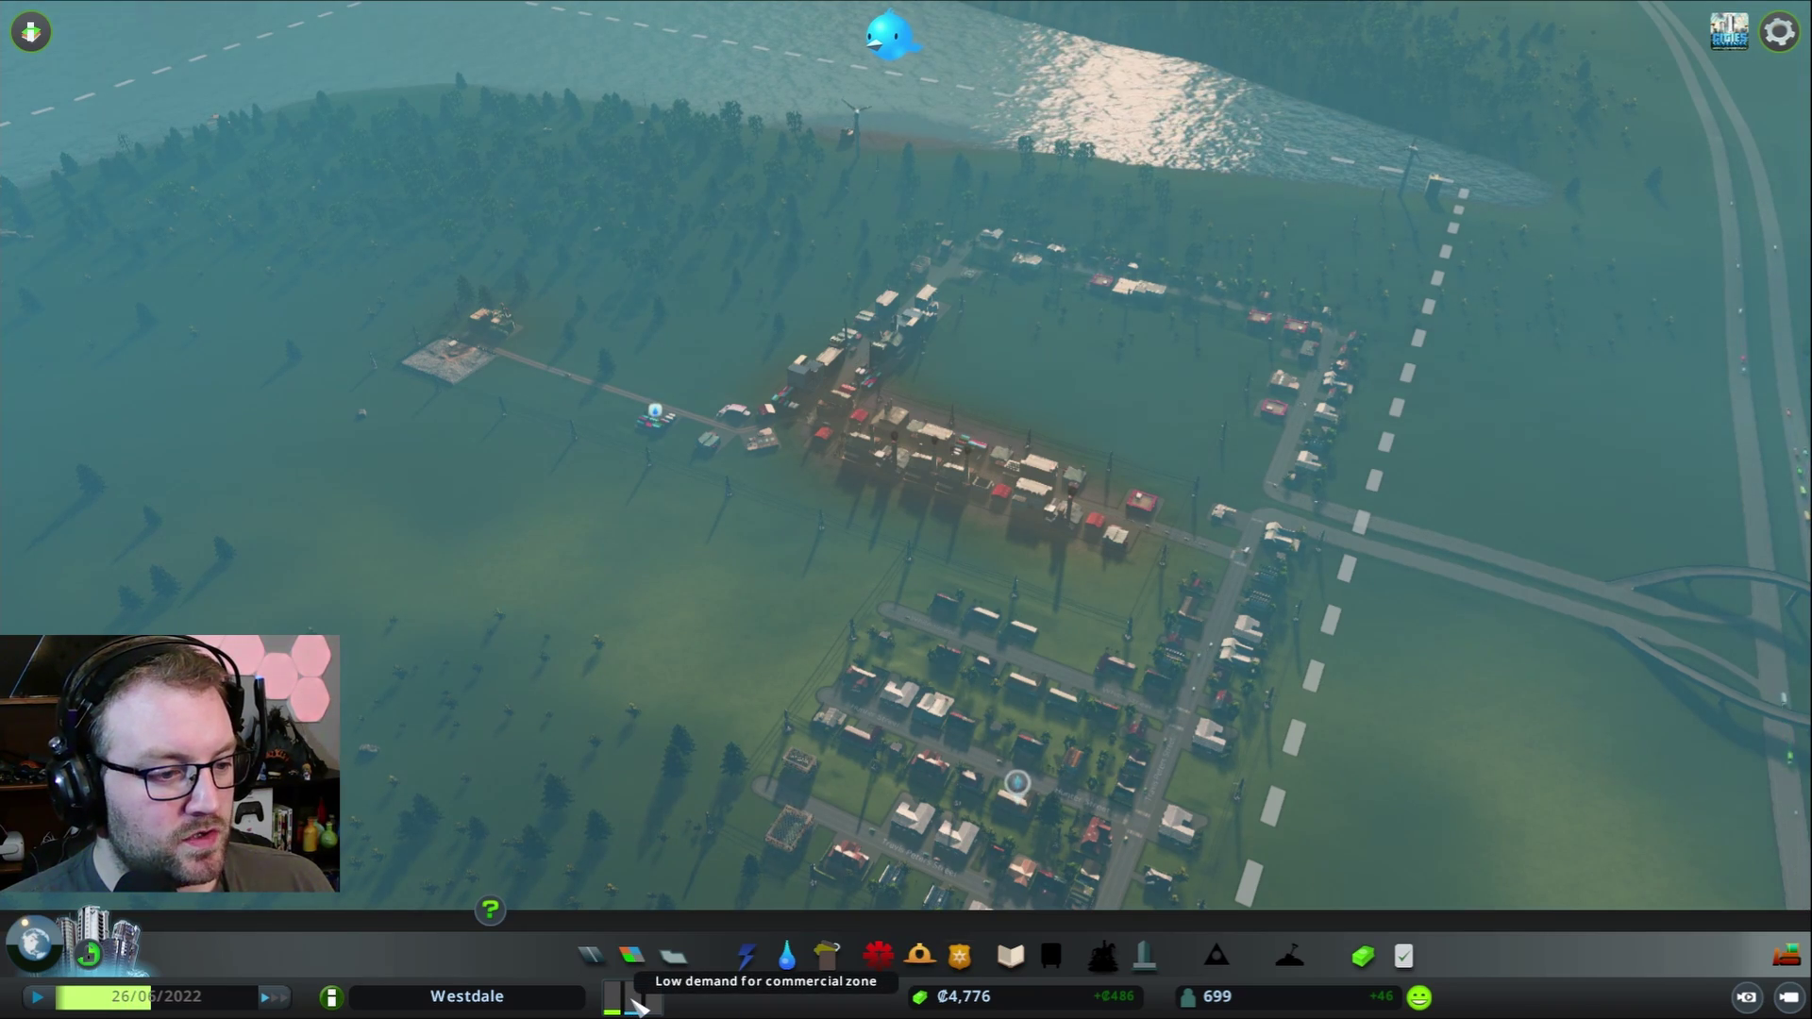
pyautogui.click(633, 956)
pyautogui.click(633, 957)
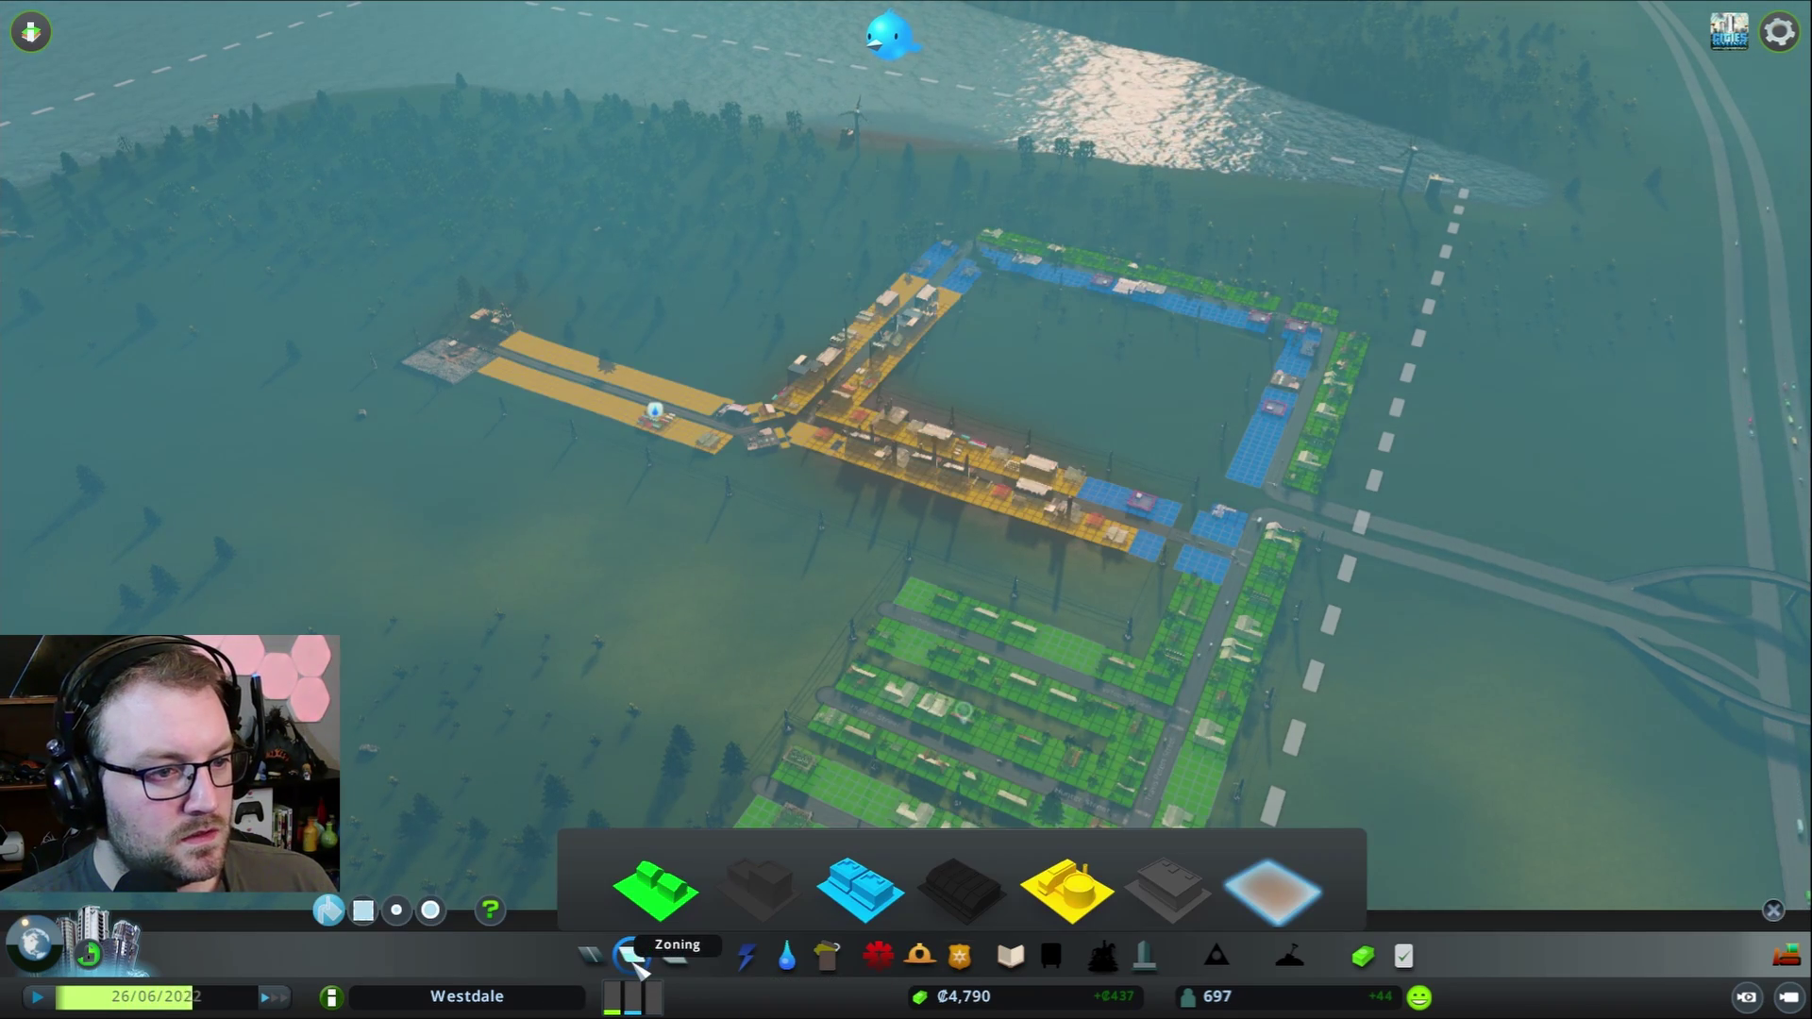
pyautogui.scroll(-3, 906, 566)
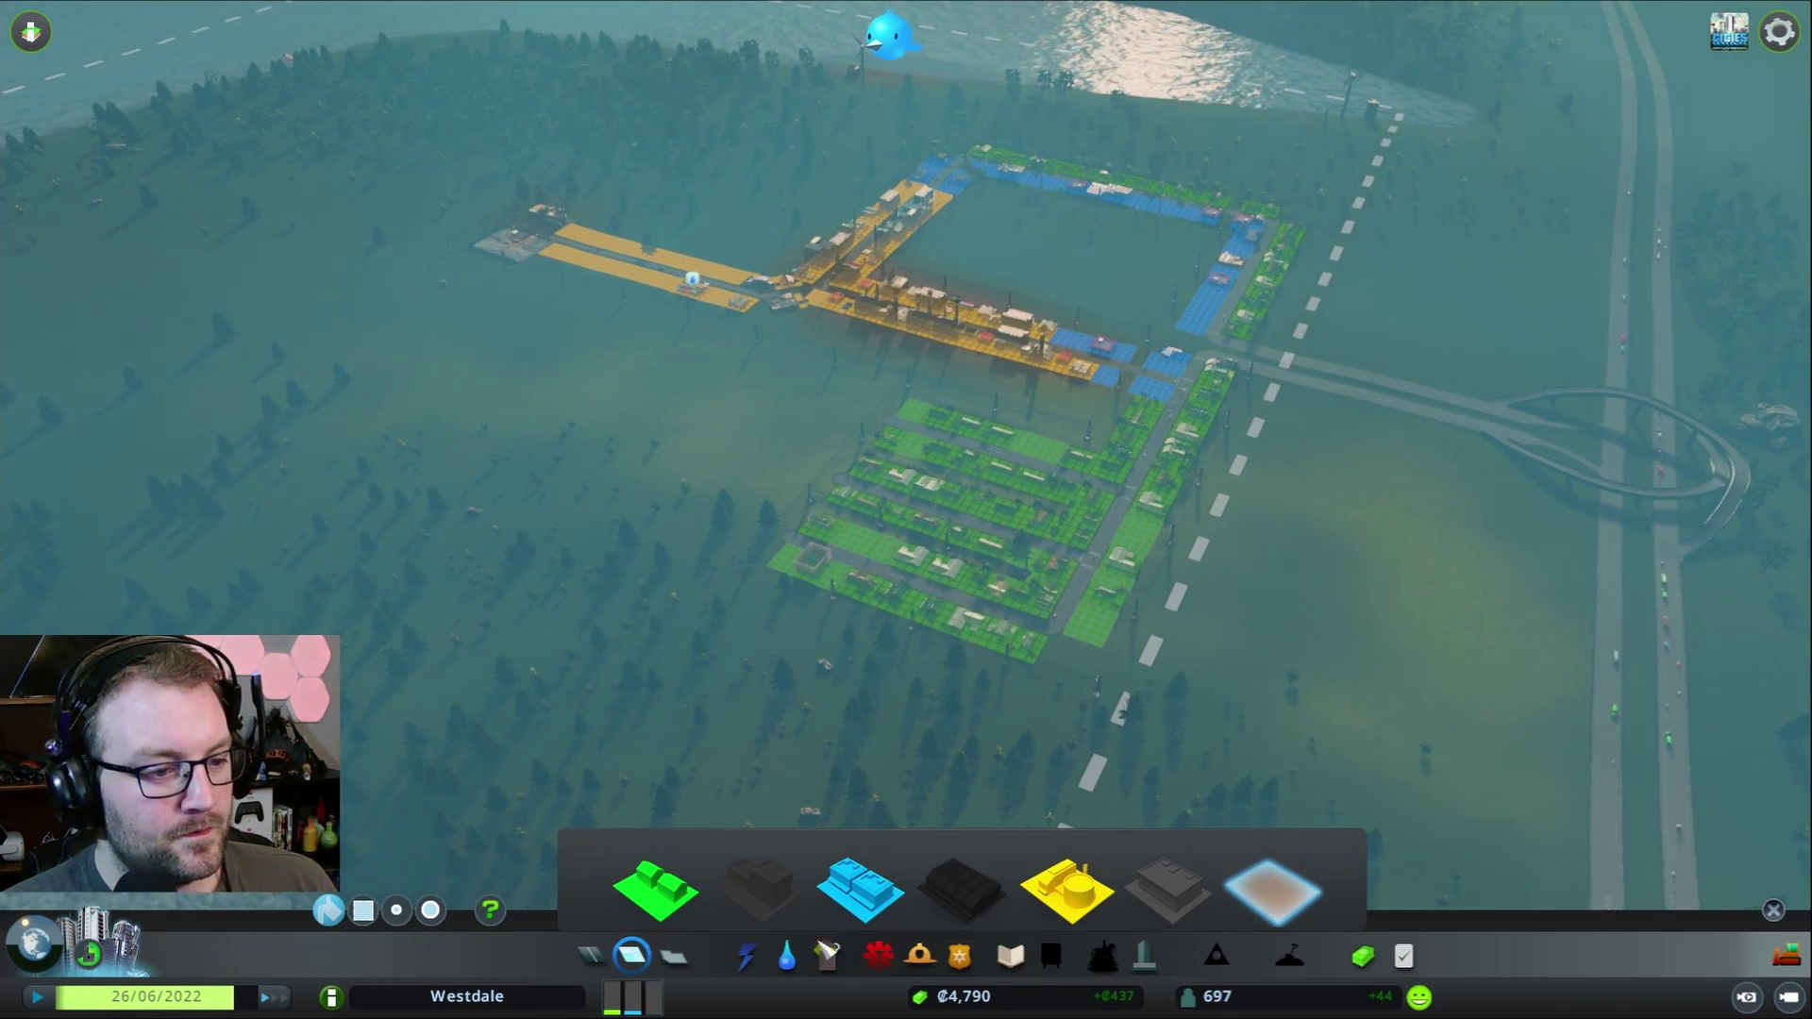
pyautogui.click(594, 957)
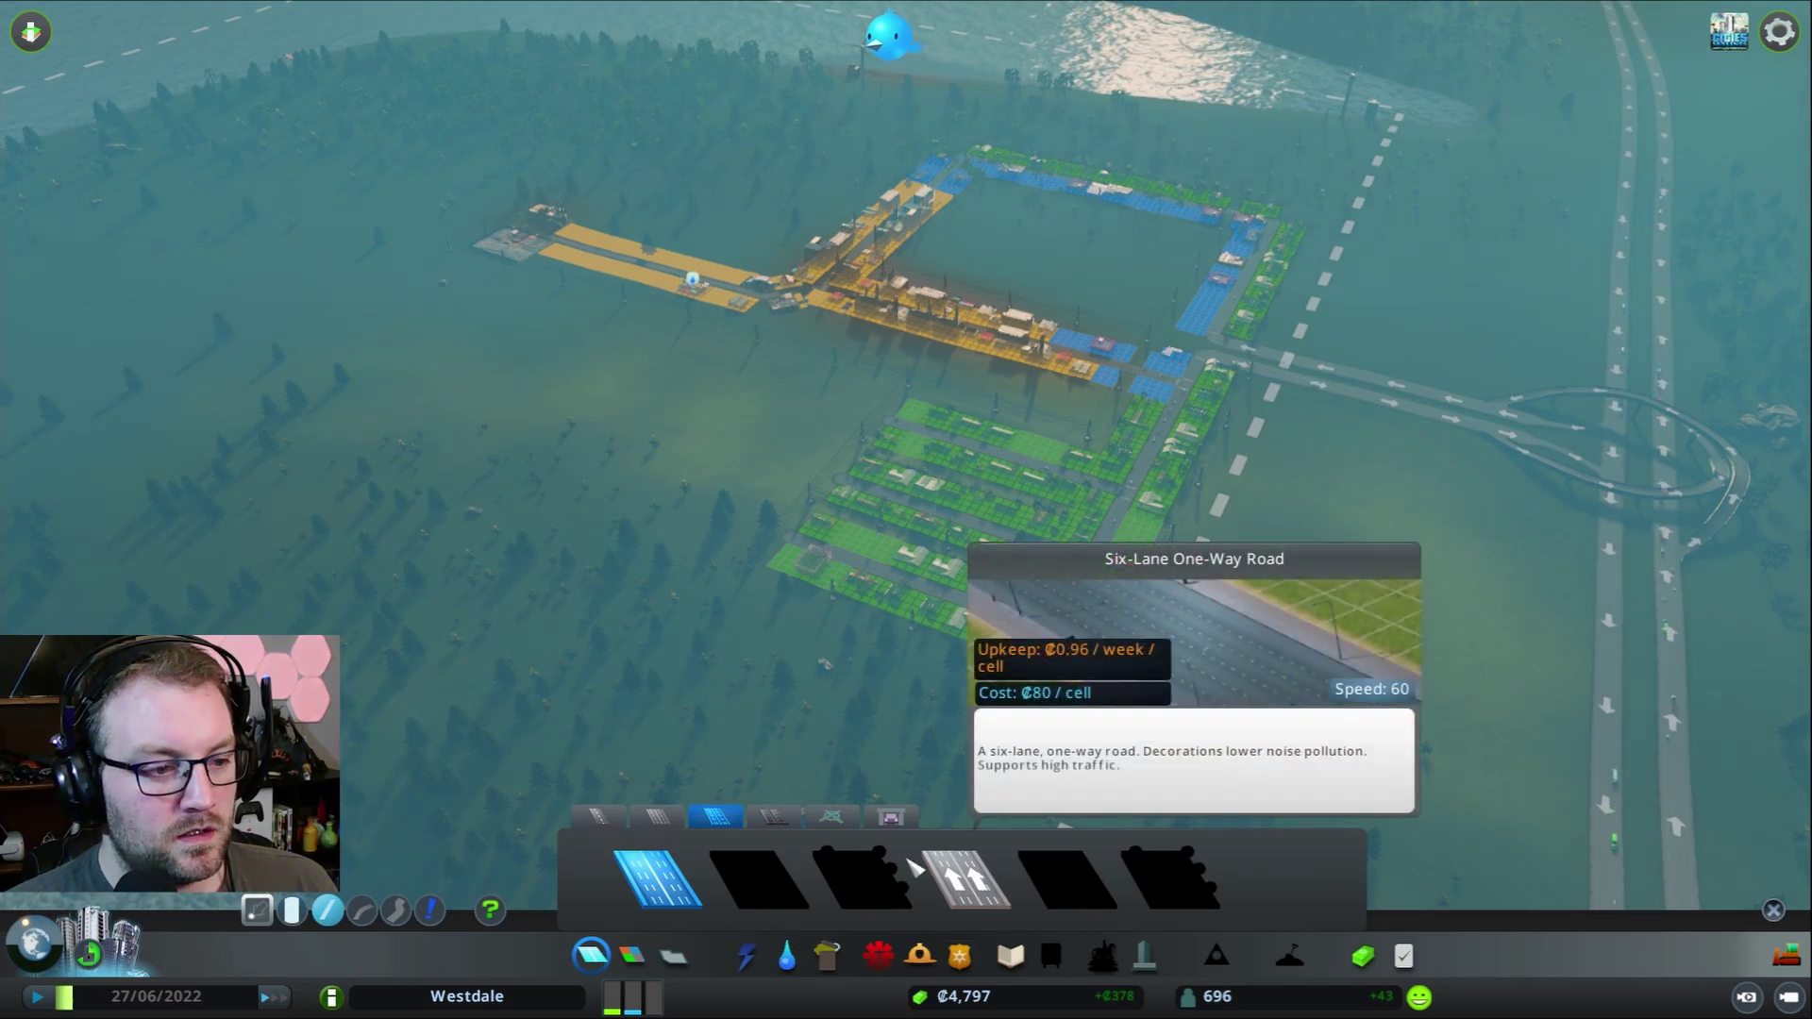
pyautogui.click(600, 820)
pyautogui.scroll(4, 1091, 667)
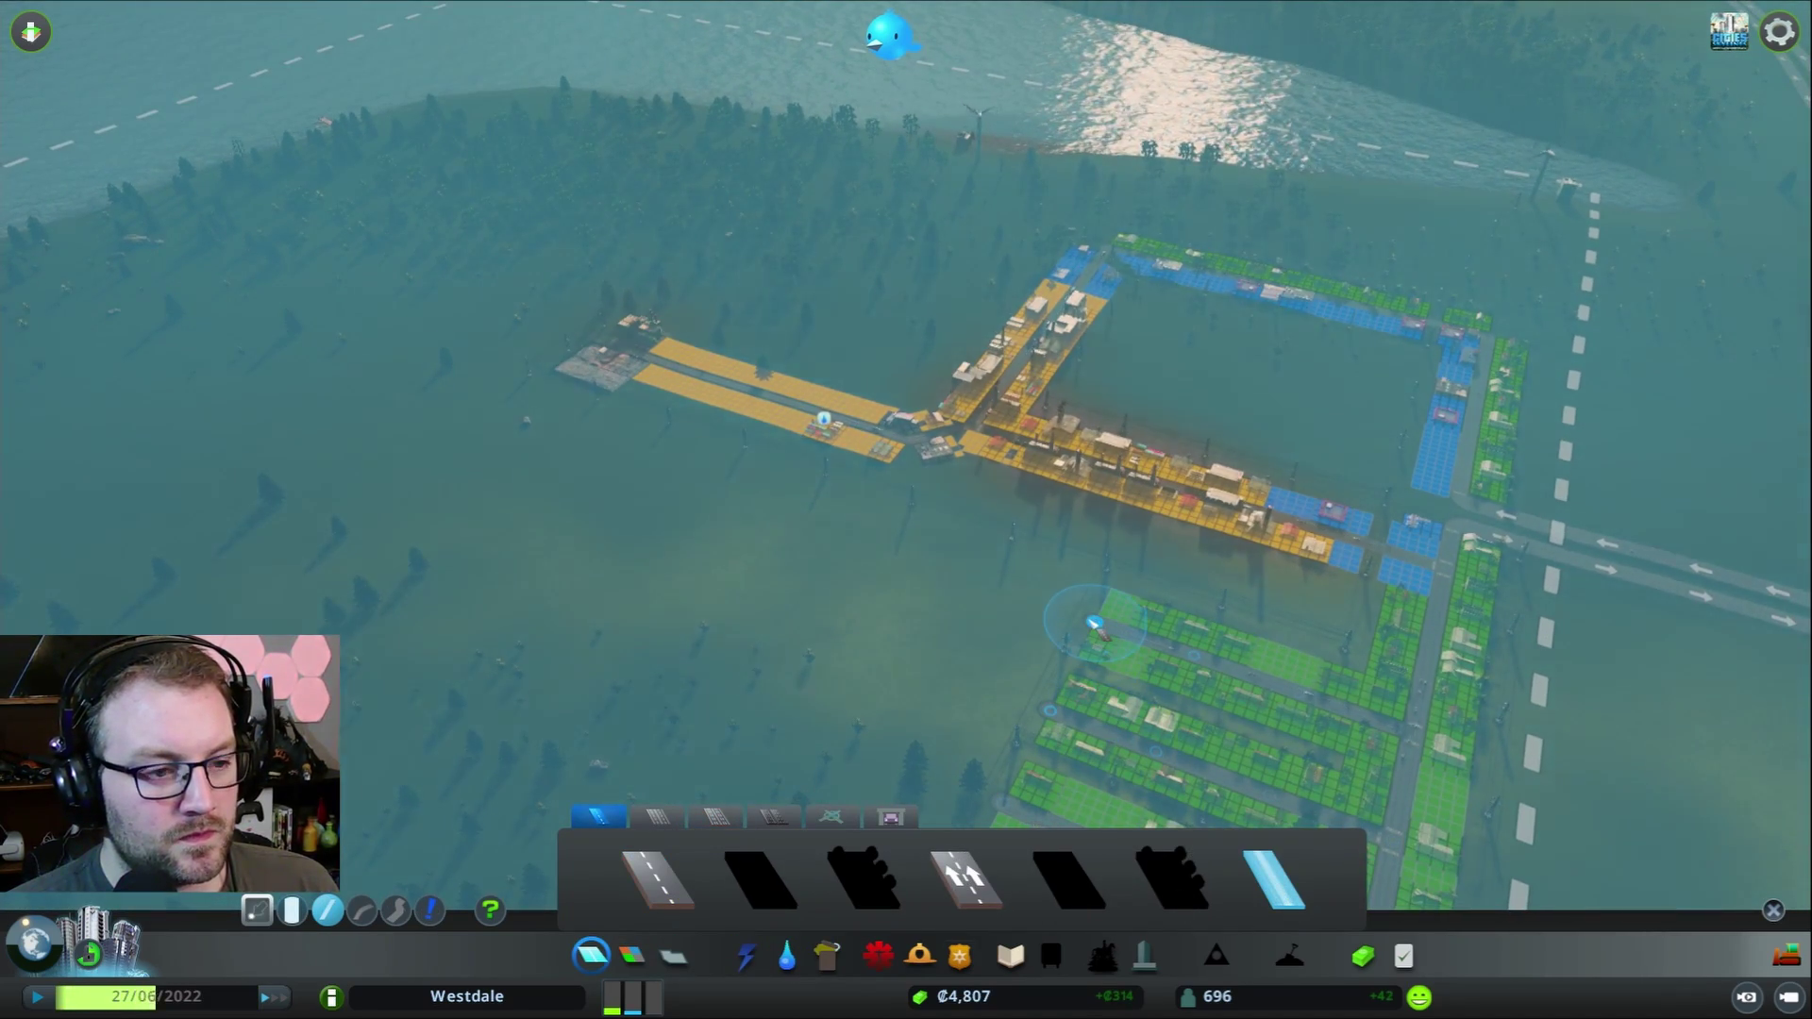
pyautogui.scroll(-3, 1095, 623)
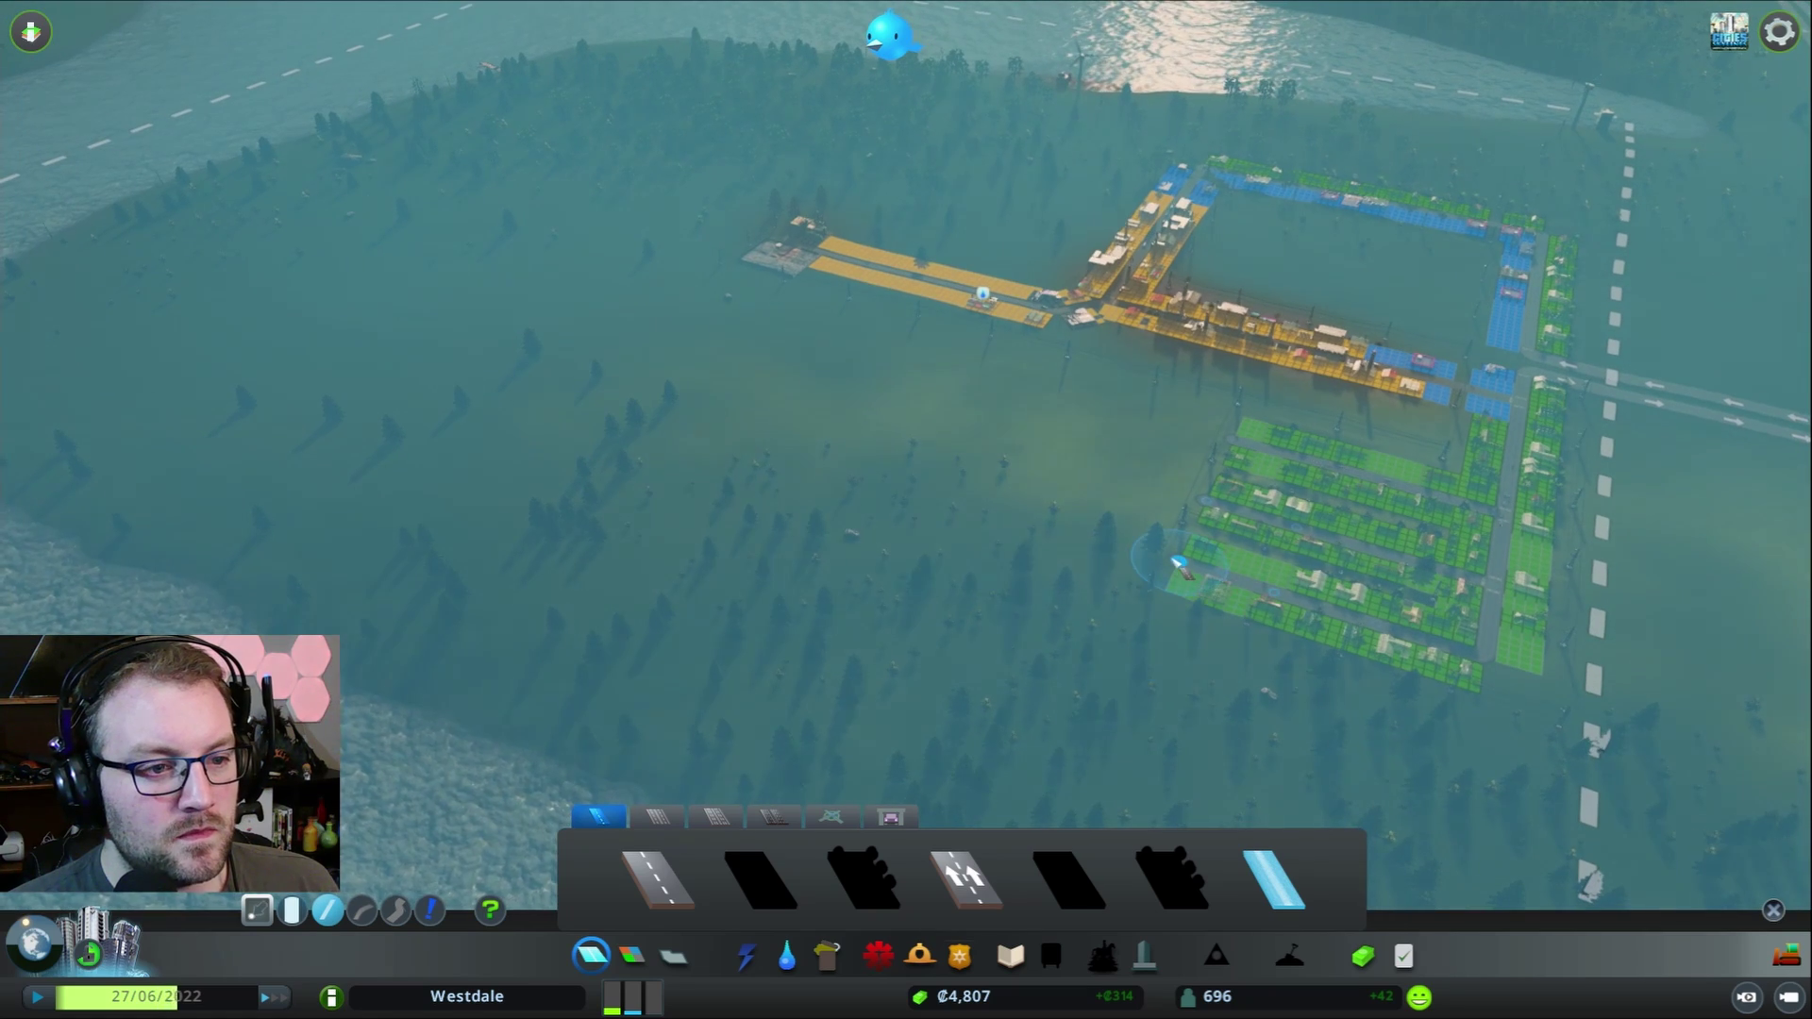
pyautogui.click(1177, 560)
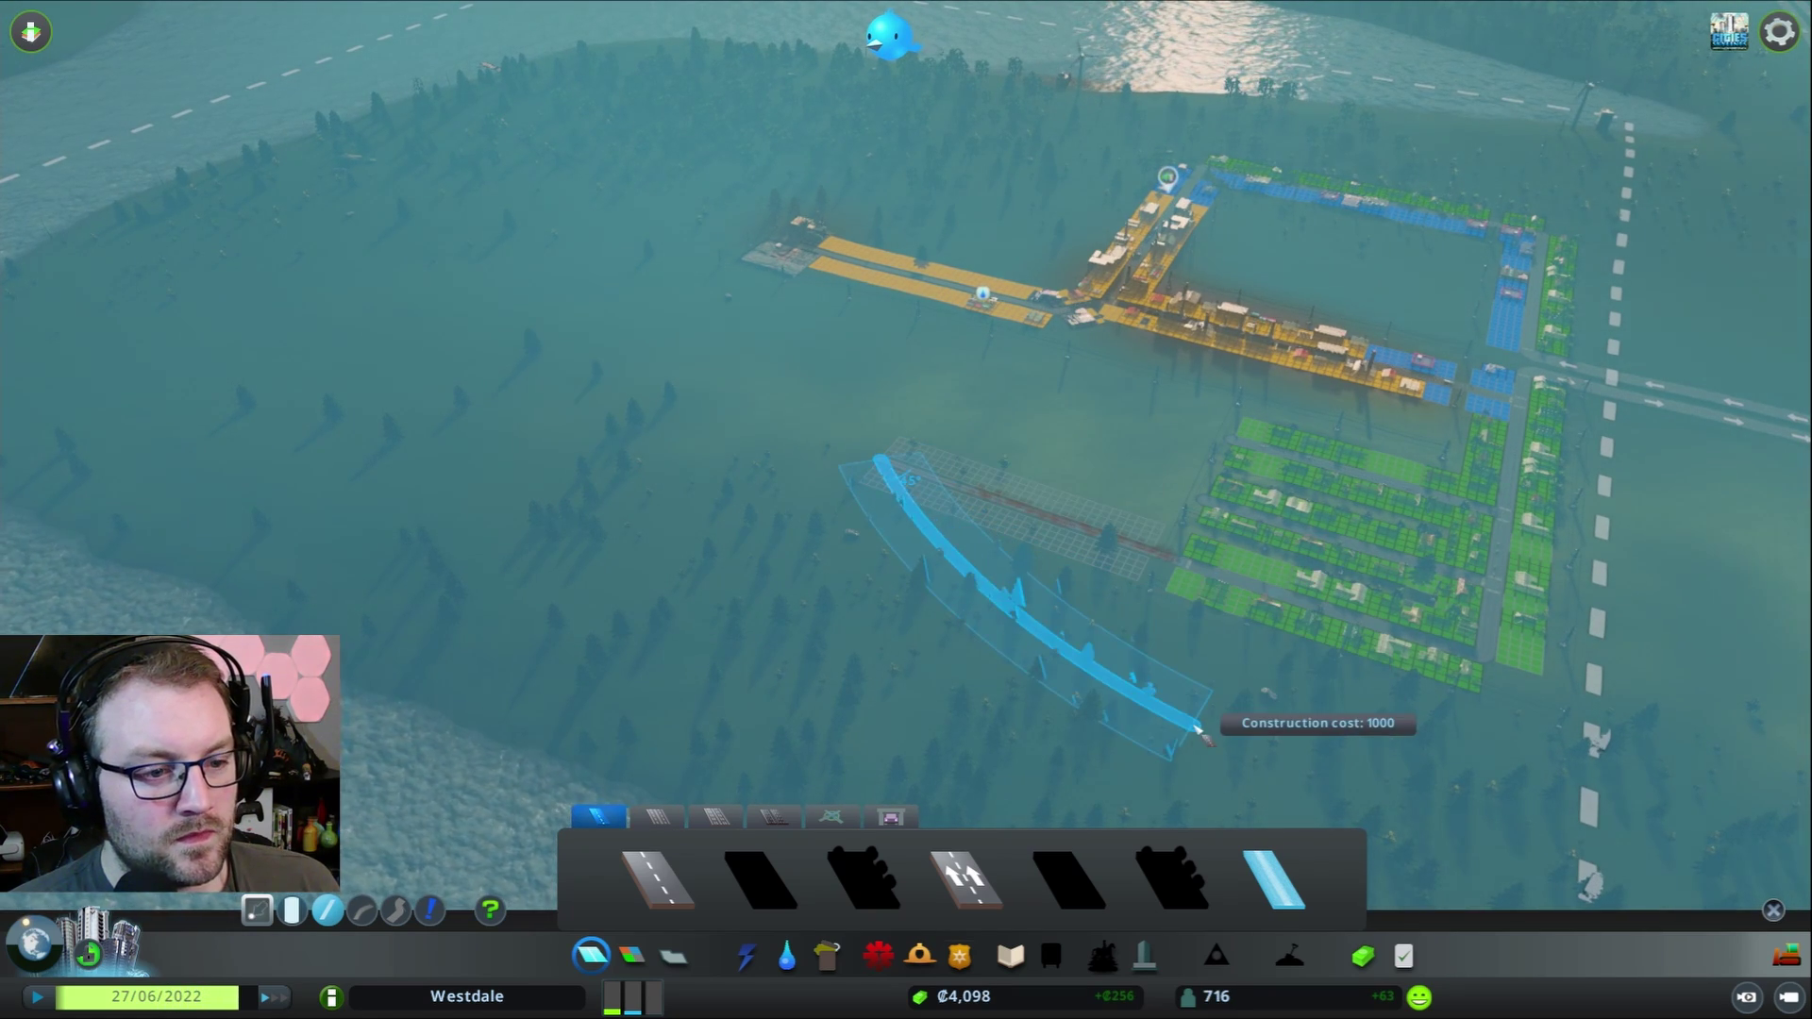
# - Finish the western road and zone a commercial strip along it
pyautogui.click(886, 465)
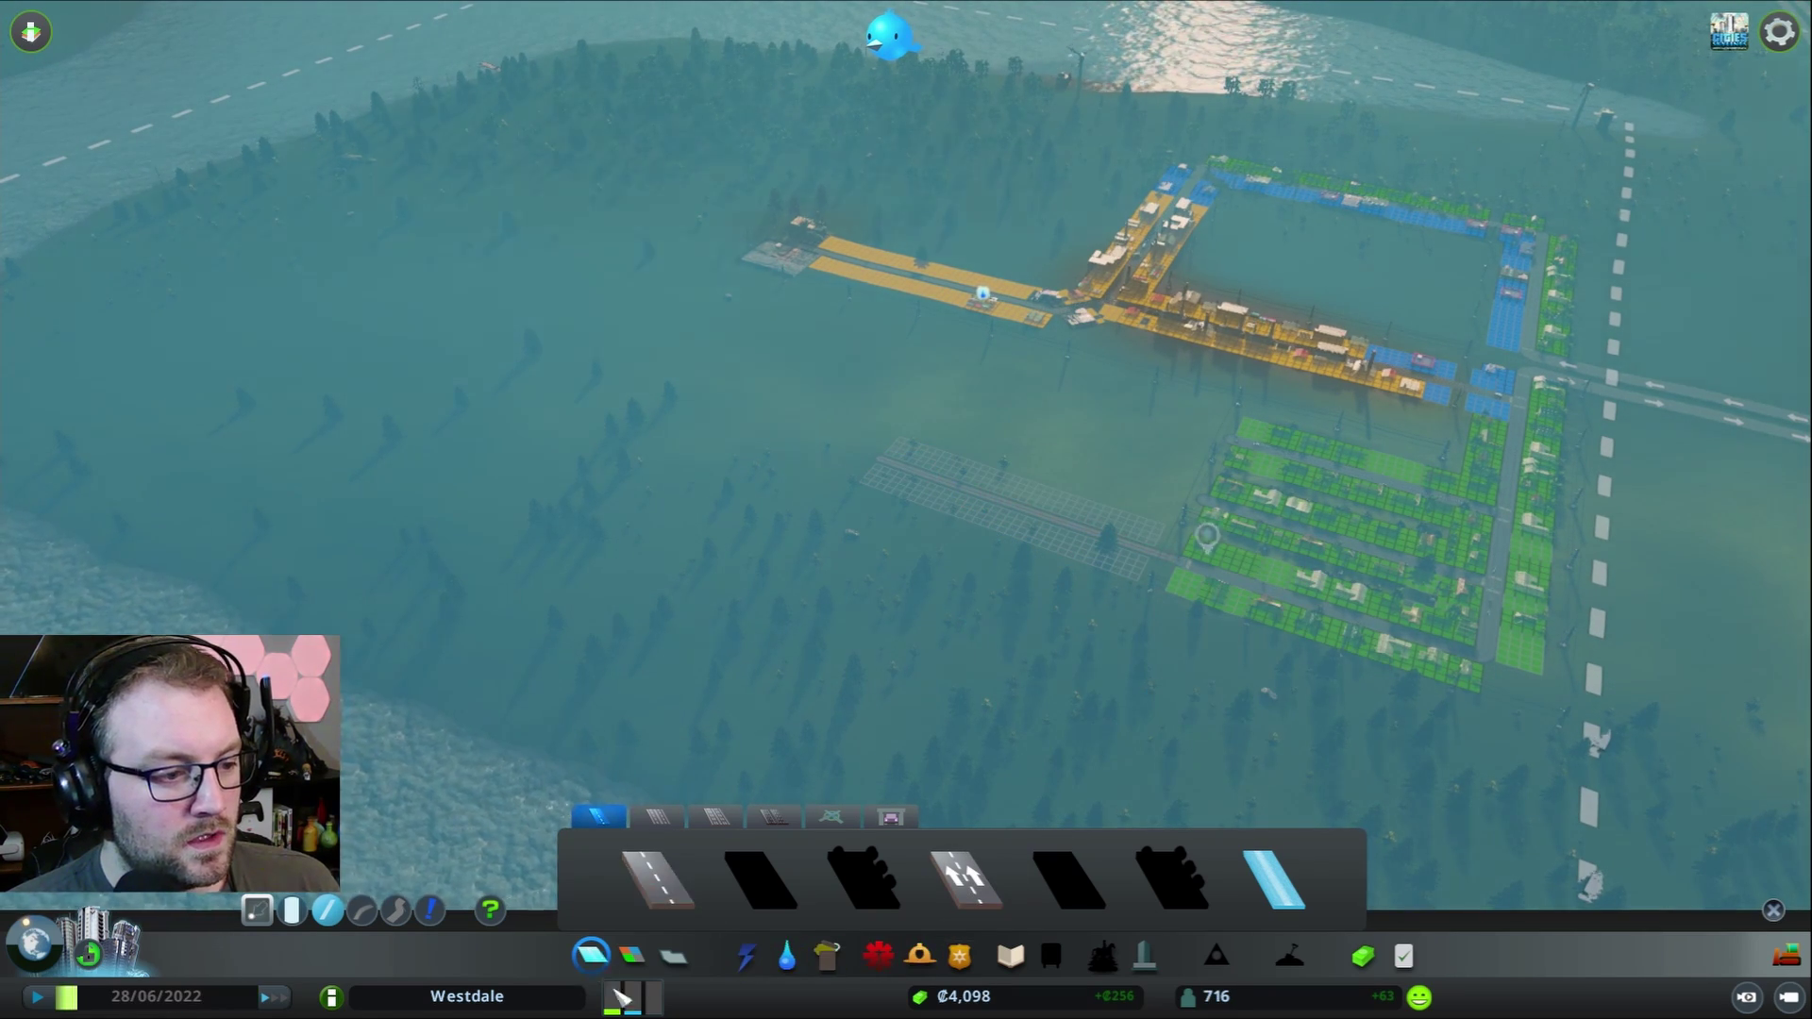
pyautogui.click(633, 957)
pyautogui.click(657, 892)
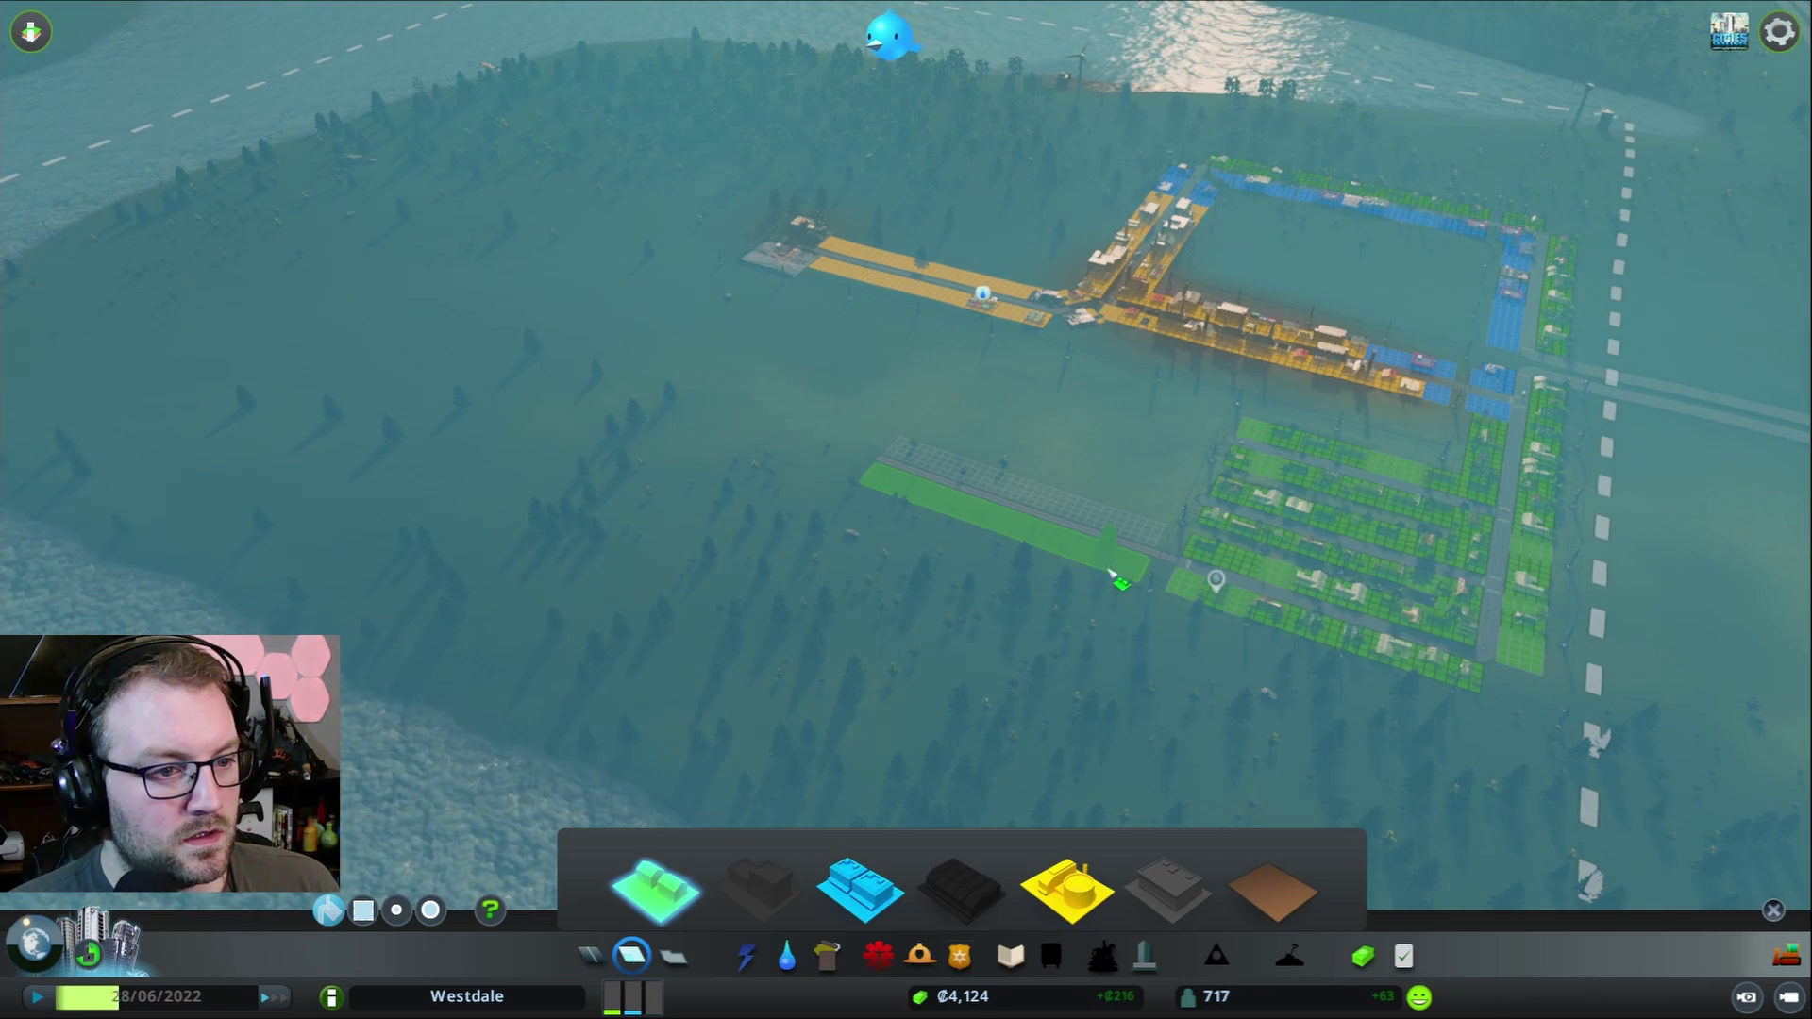
pyautogui.press('2')
pyautogui.moveTo(906, 468); pyautogui.dragTo(1076, 523)
pyautogui.scroll(3, 1153, 644)
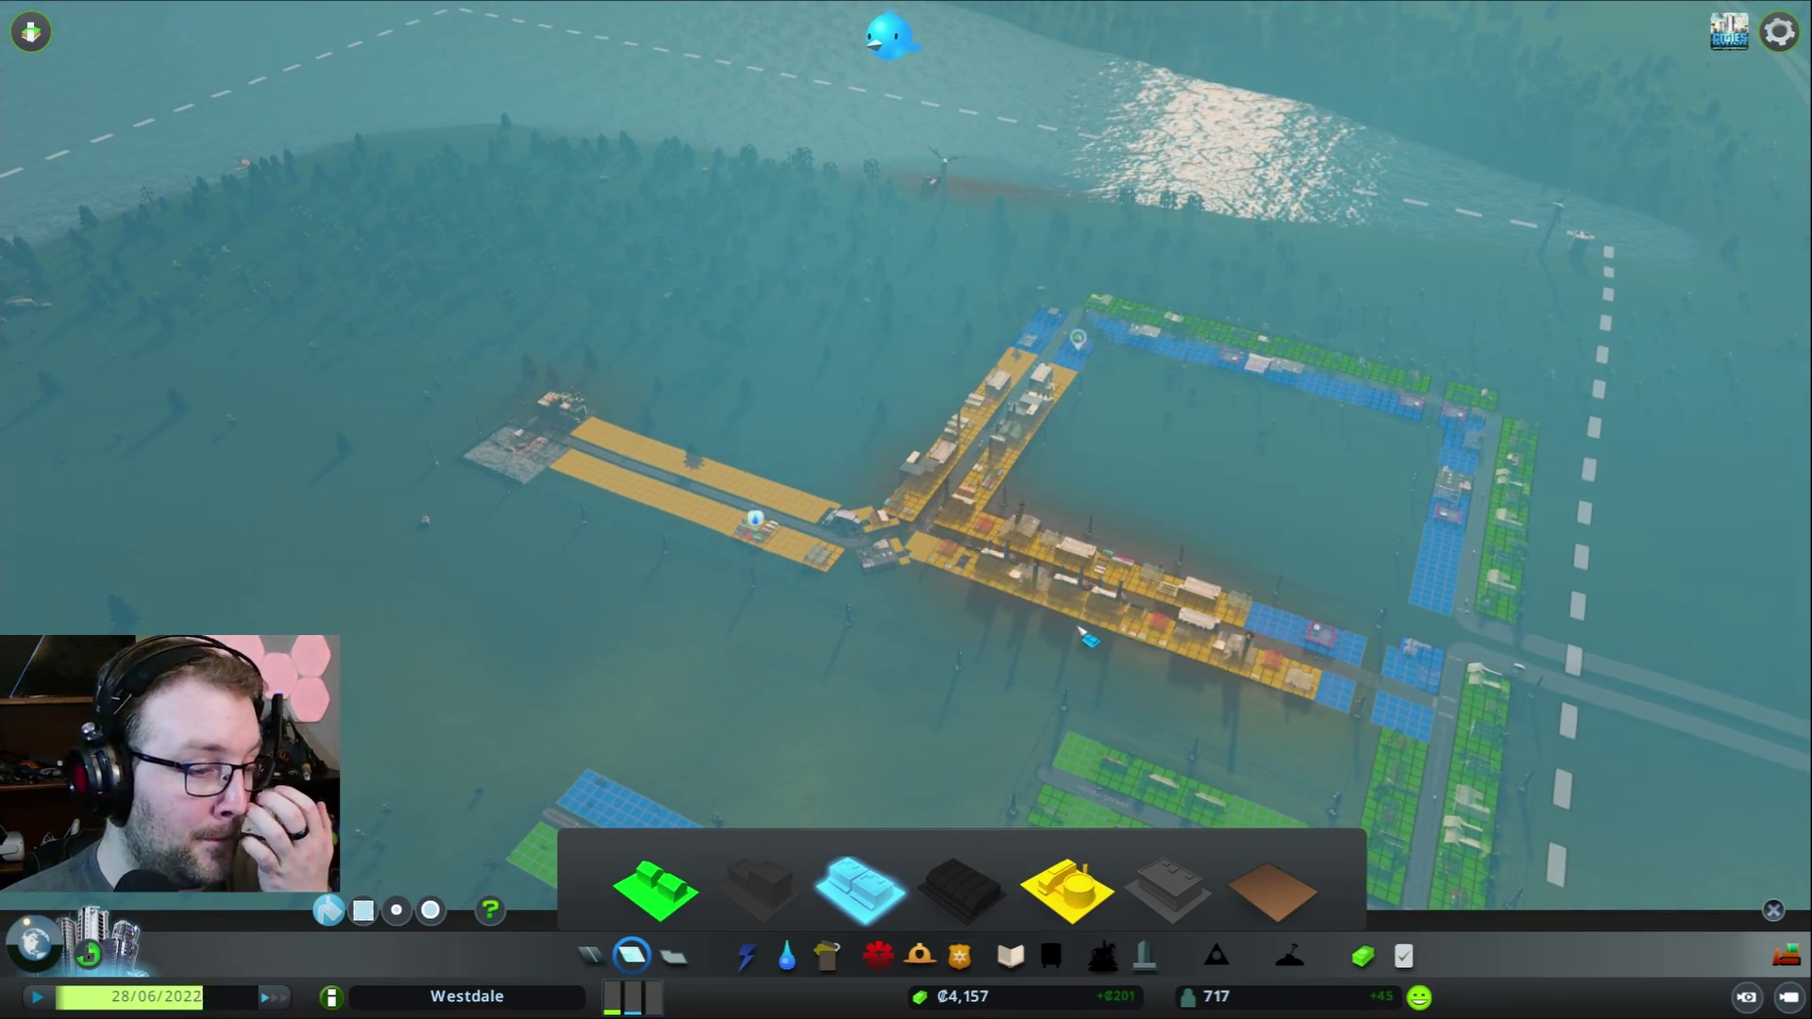
# - Build a straight road beside the industrial area and extend industrial zoning along it
pyautogui.click(593, 957)
pyautogui.click(853, 547)
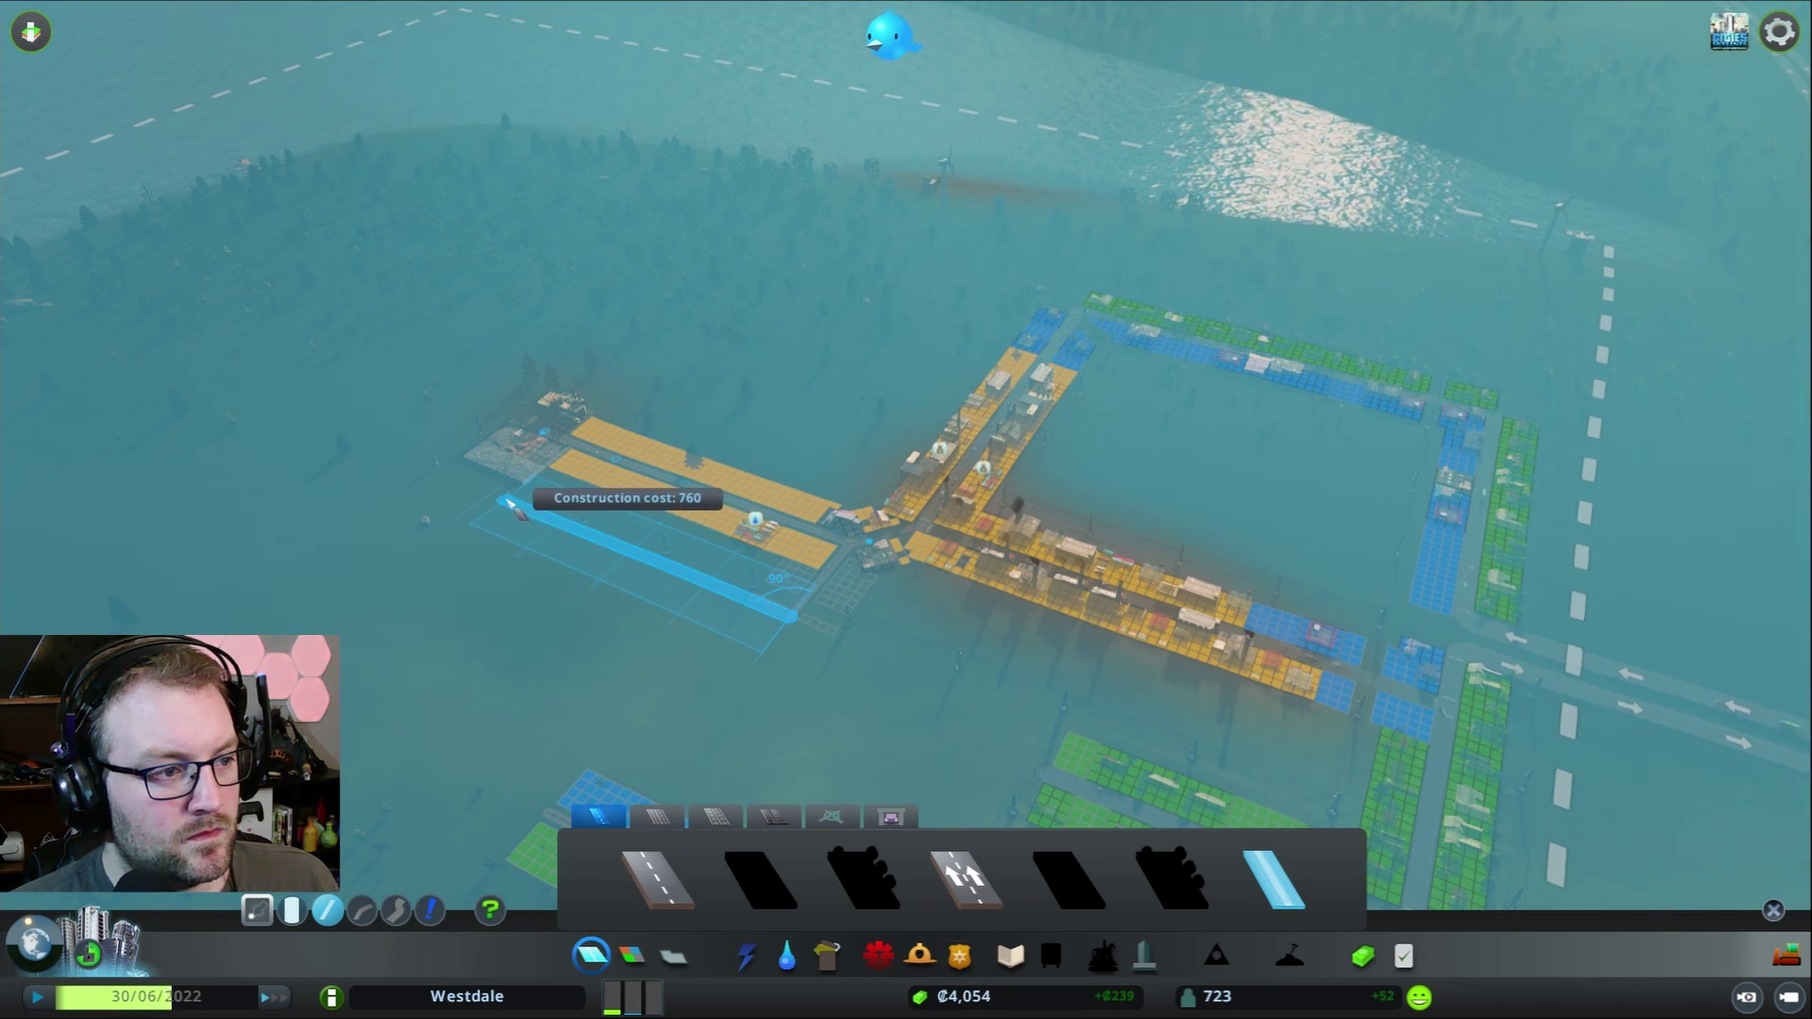
pyautogui.click(507, 503)
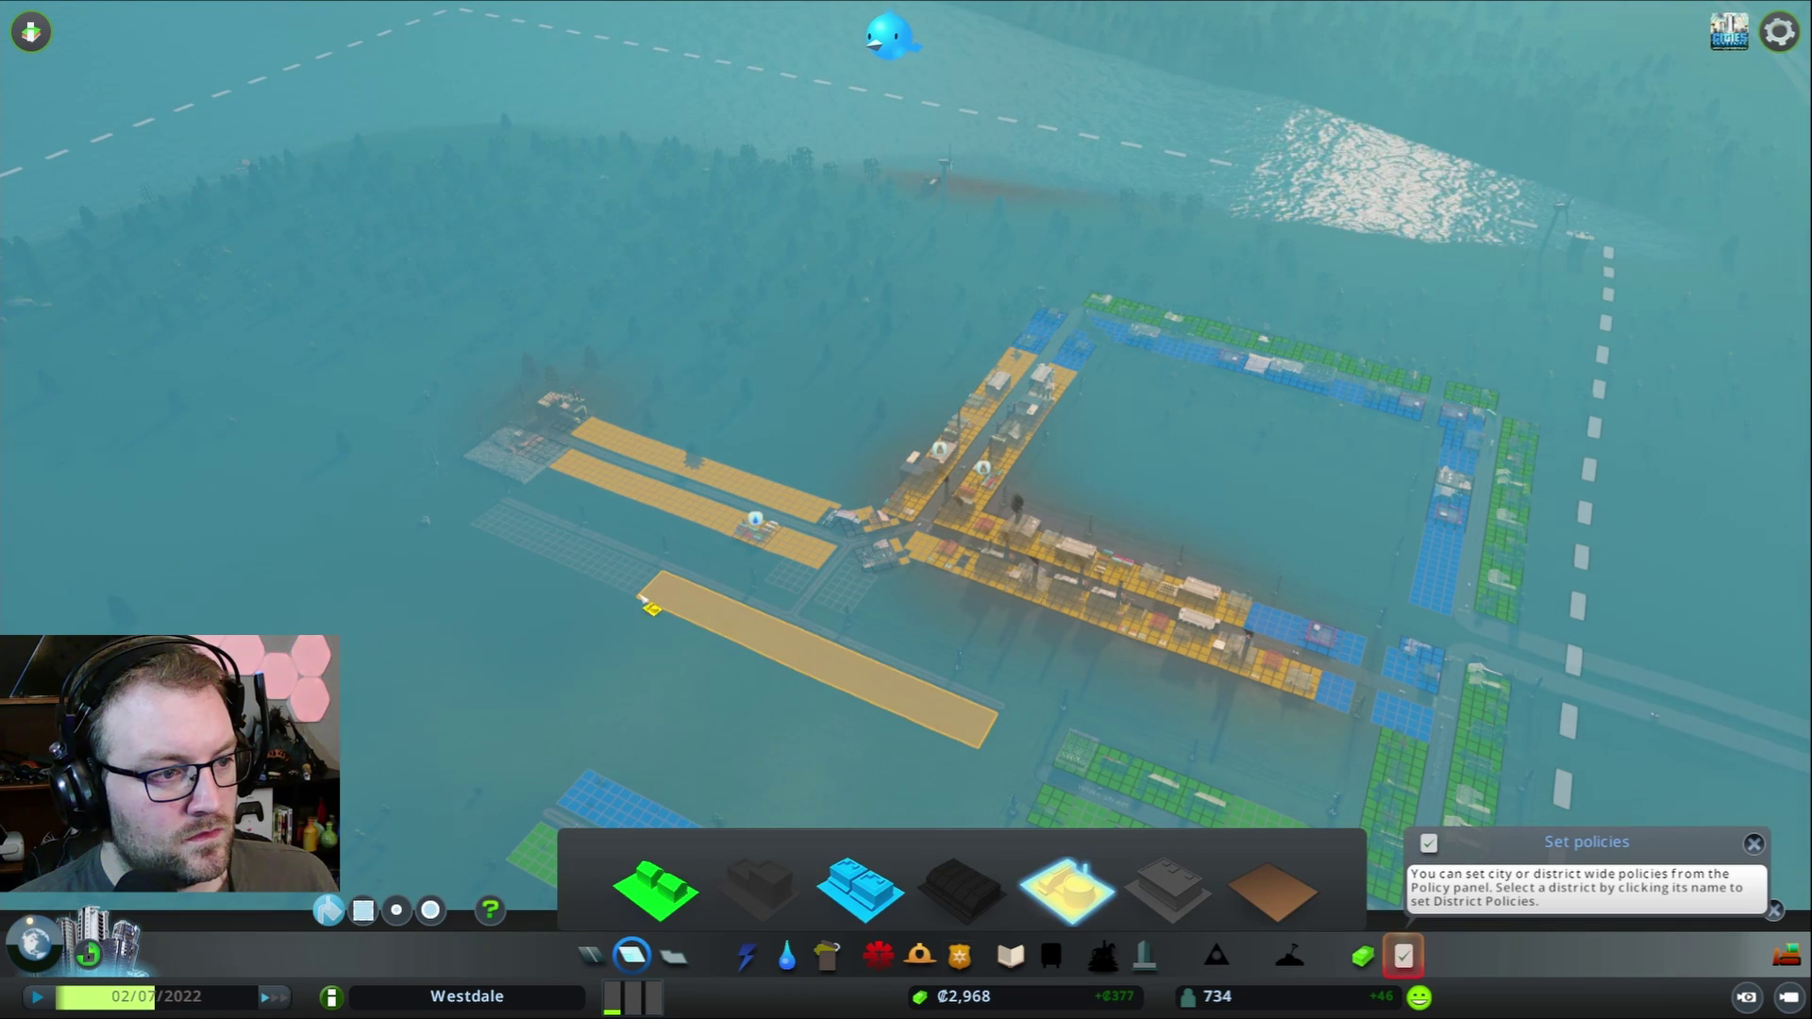
pyautogui.moveTo(923, 714); pyautogui.dragTo(615, 583)
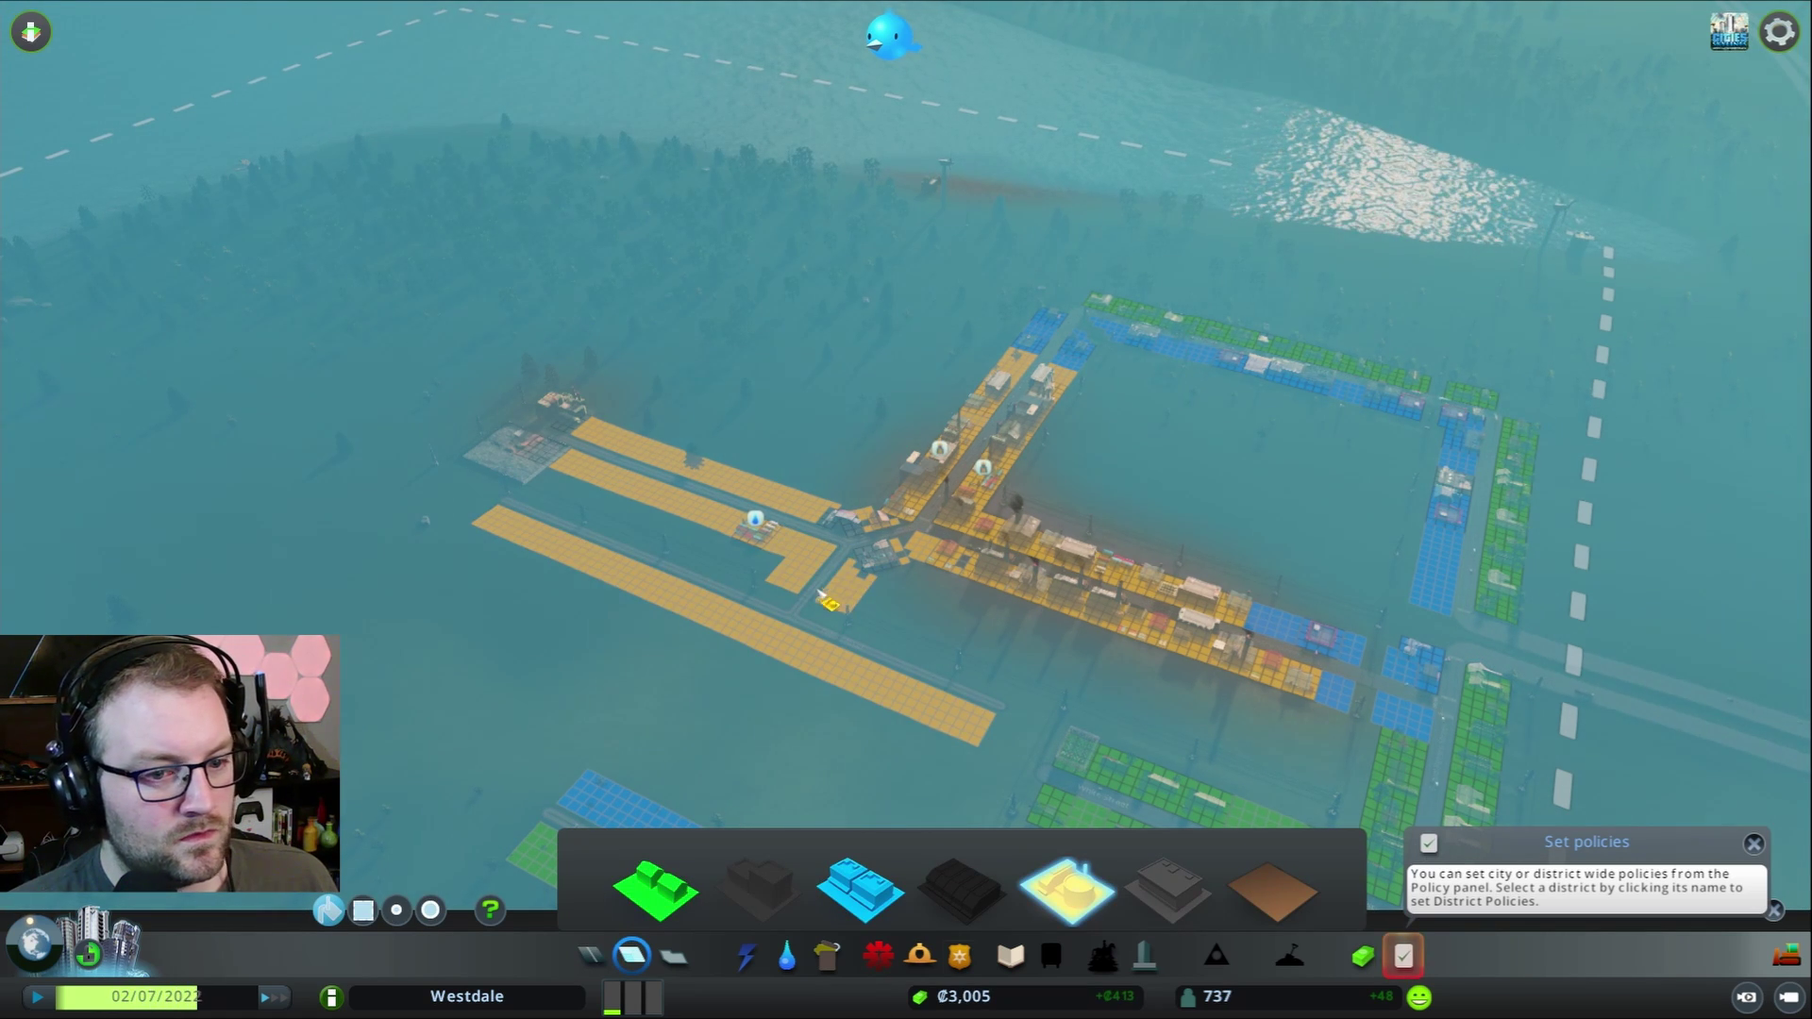
pyautogui.click(1755, 846)
pyautogui.scroll(-3, 991, 496)
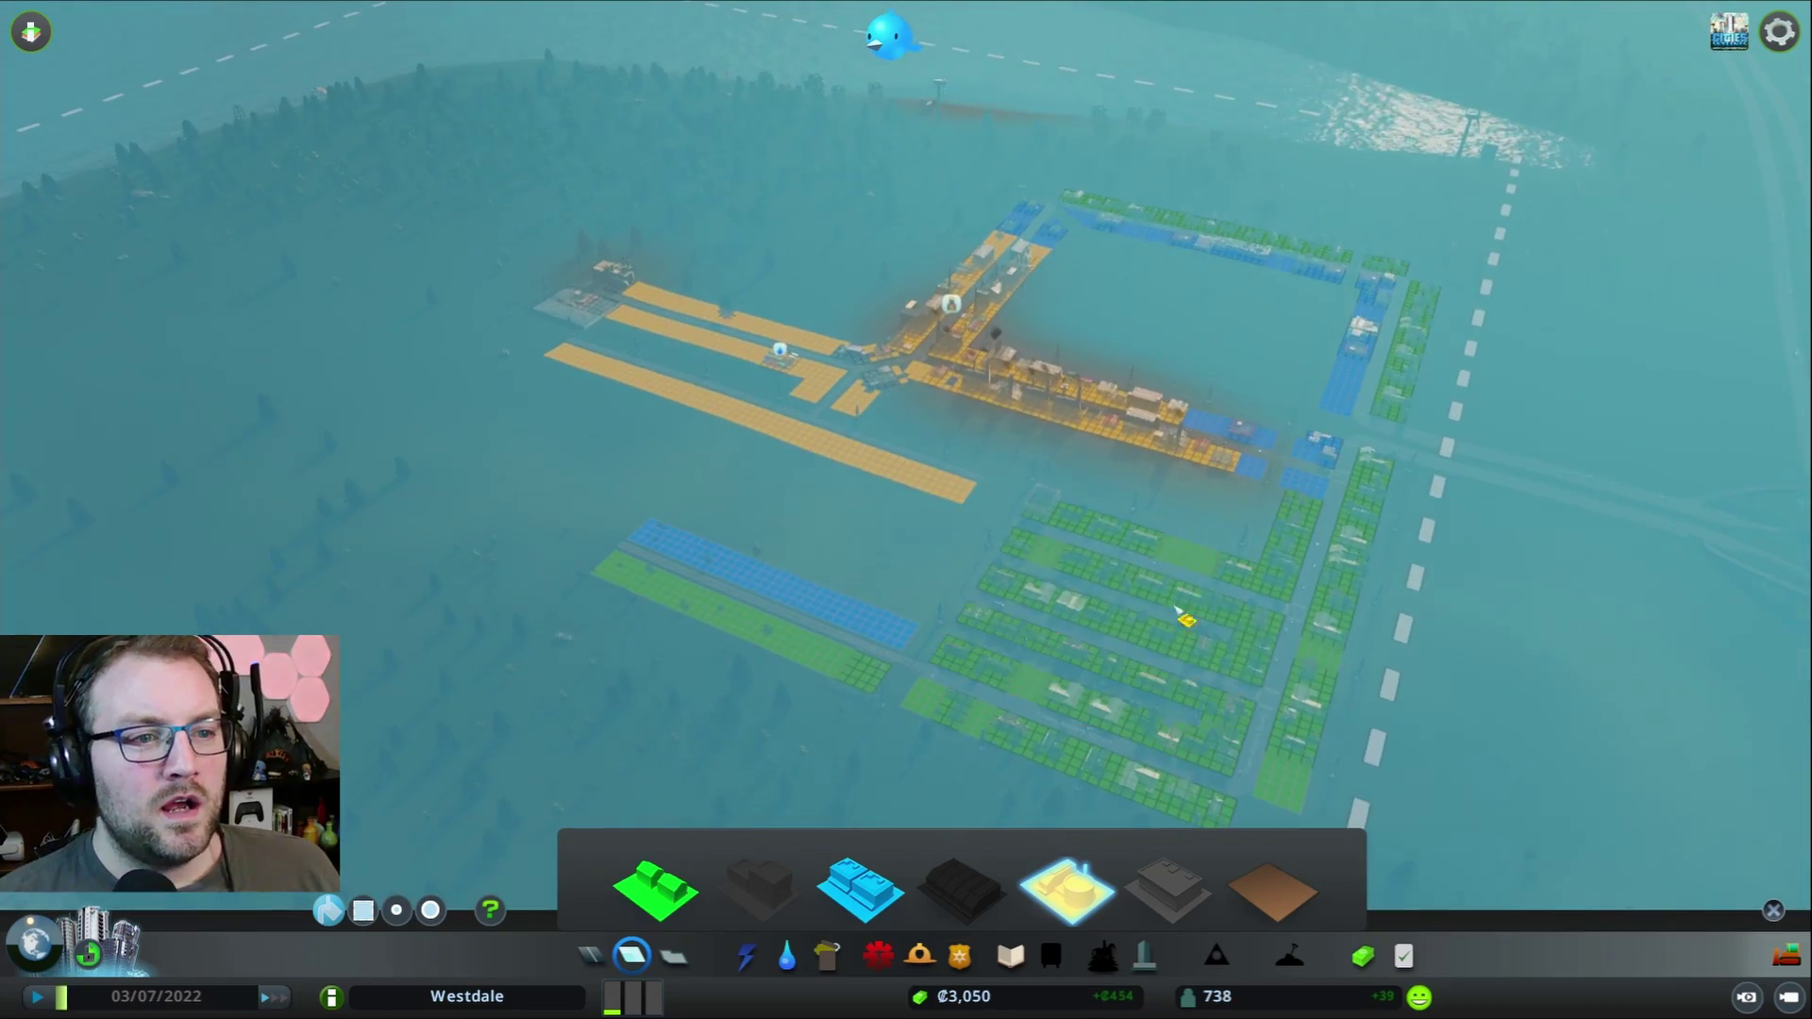
pyautogui.scroll(4, 1101, 665)
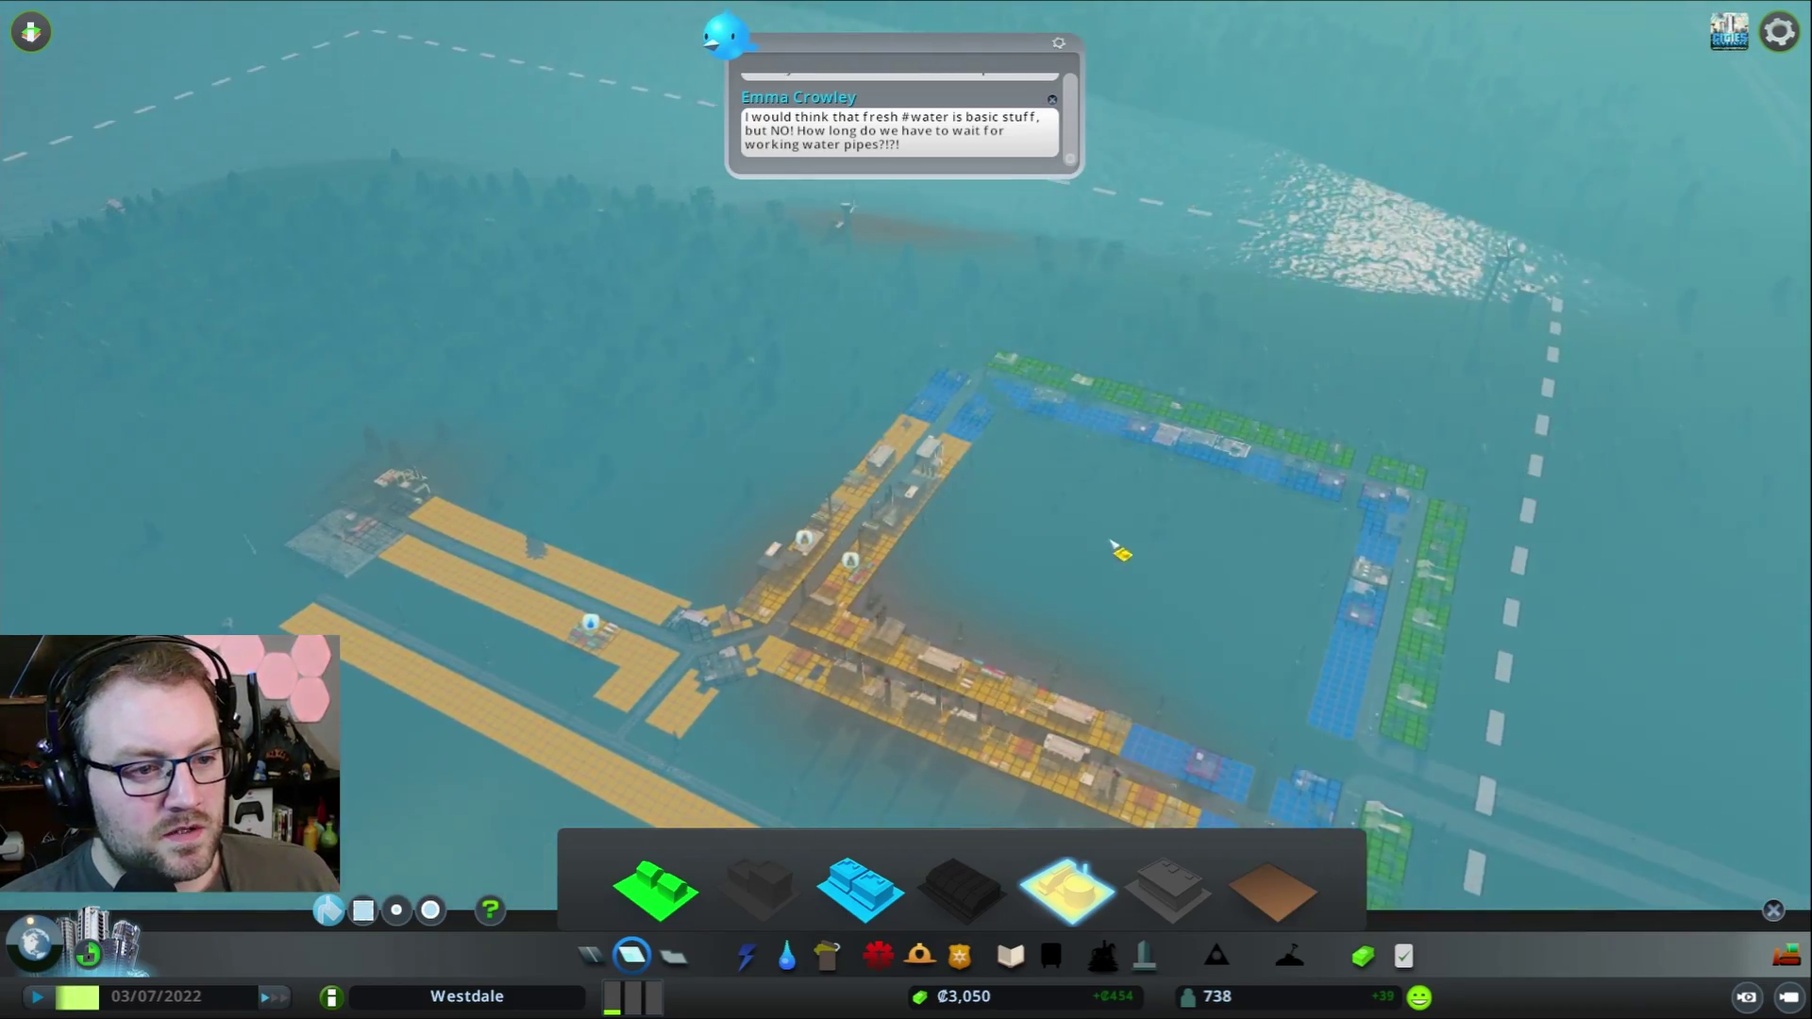
pyautogui.scroll(-3, 1119, 552)
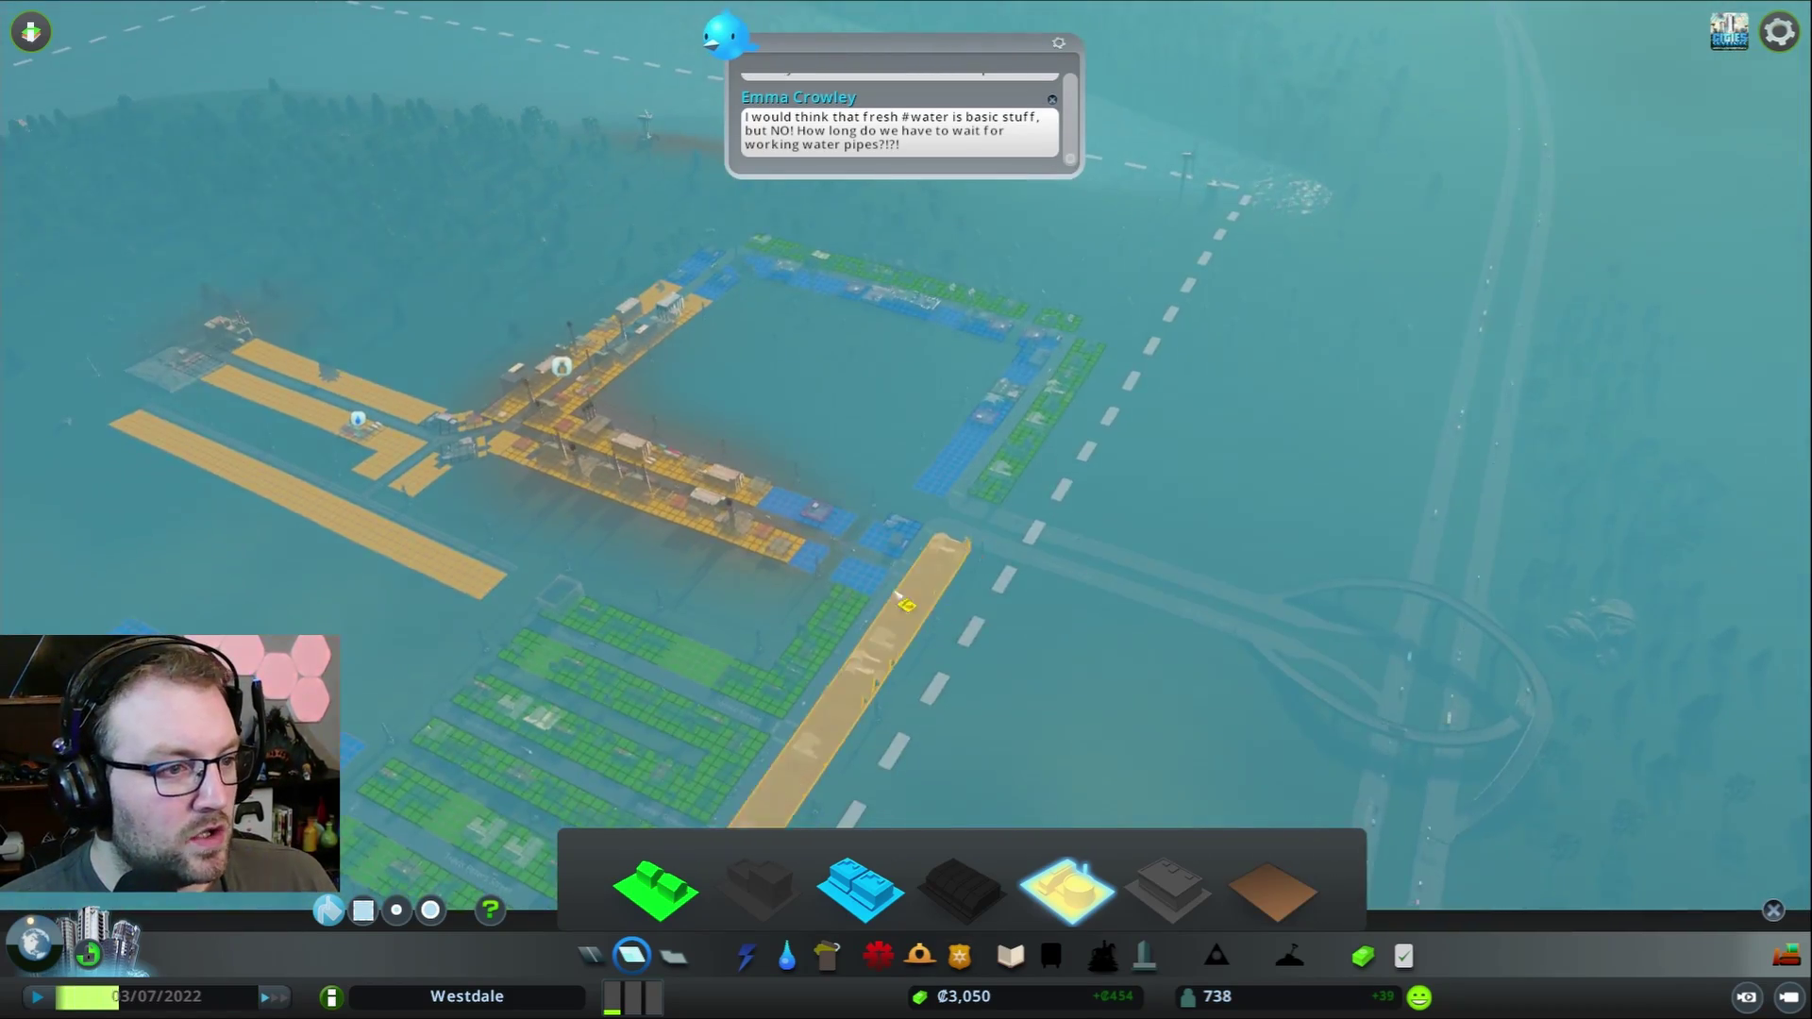
pyautogui.scroll(6, 1026, 666)
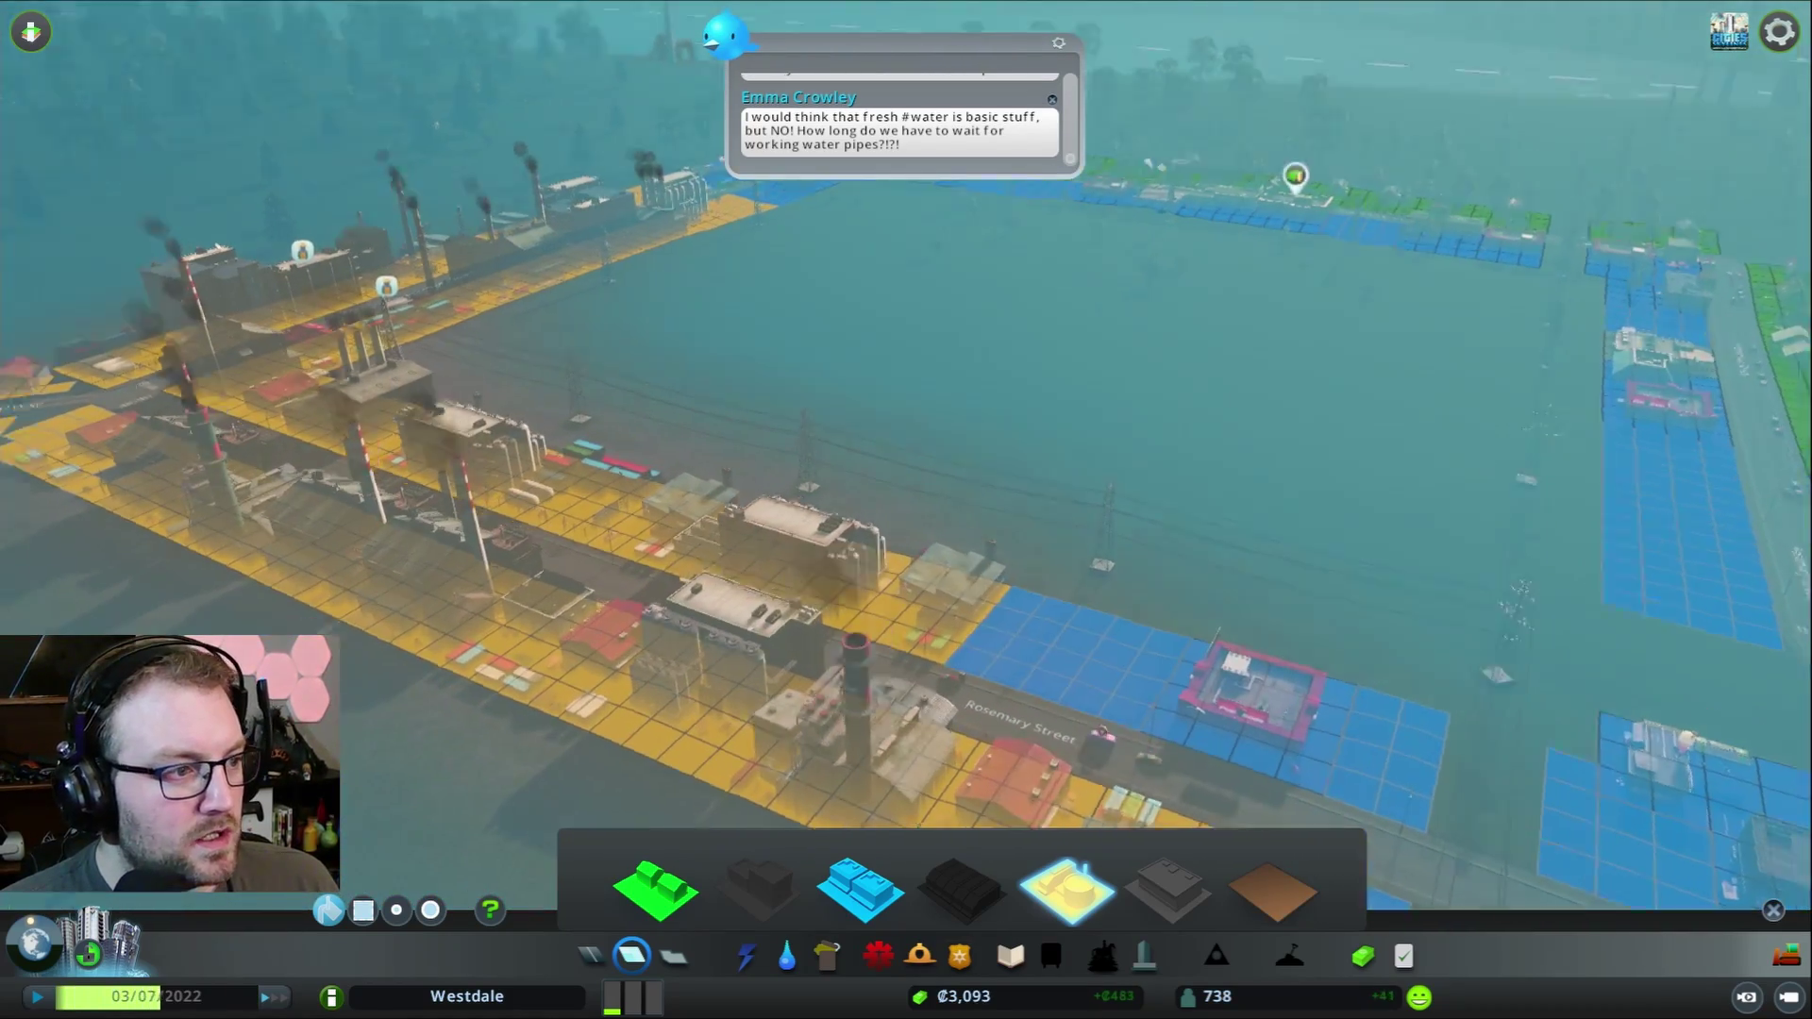
# - Clear existing zoning with the de-zone tool and zone the southern strip commercial
pyautogui.rightClick(1026, 665)
pyautogui.scroll(-5, 921, 509)
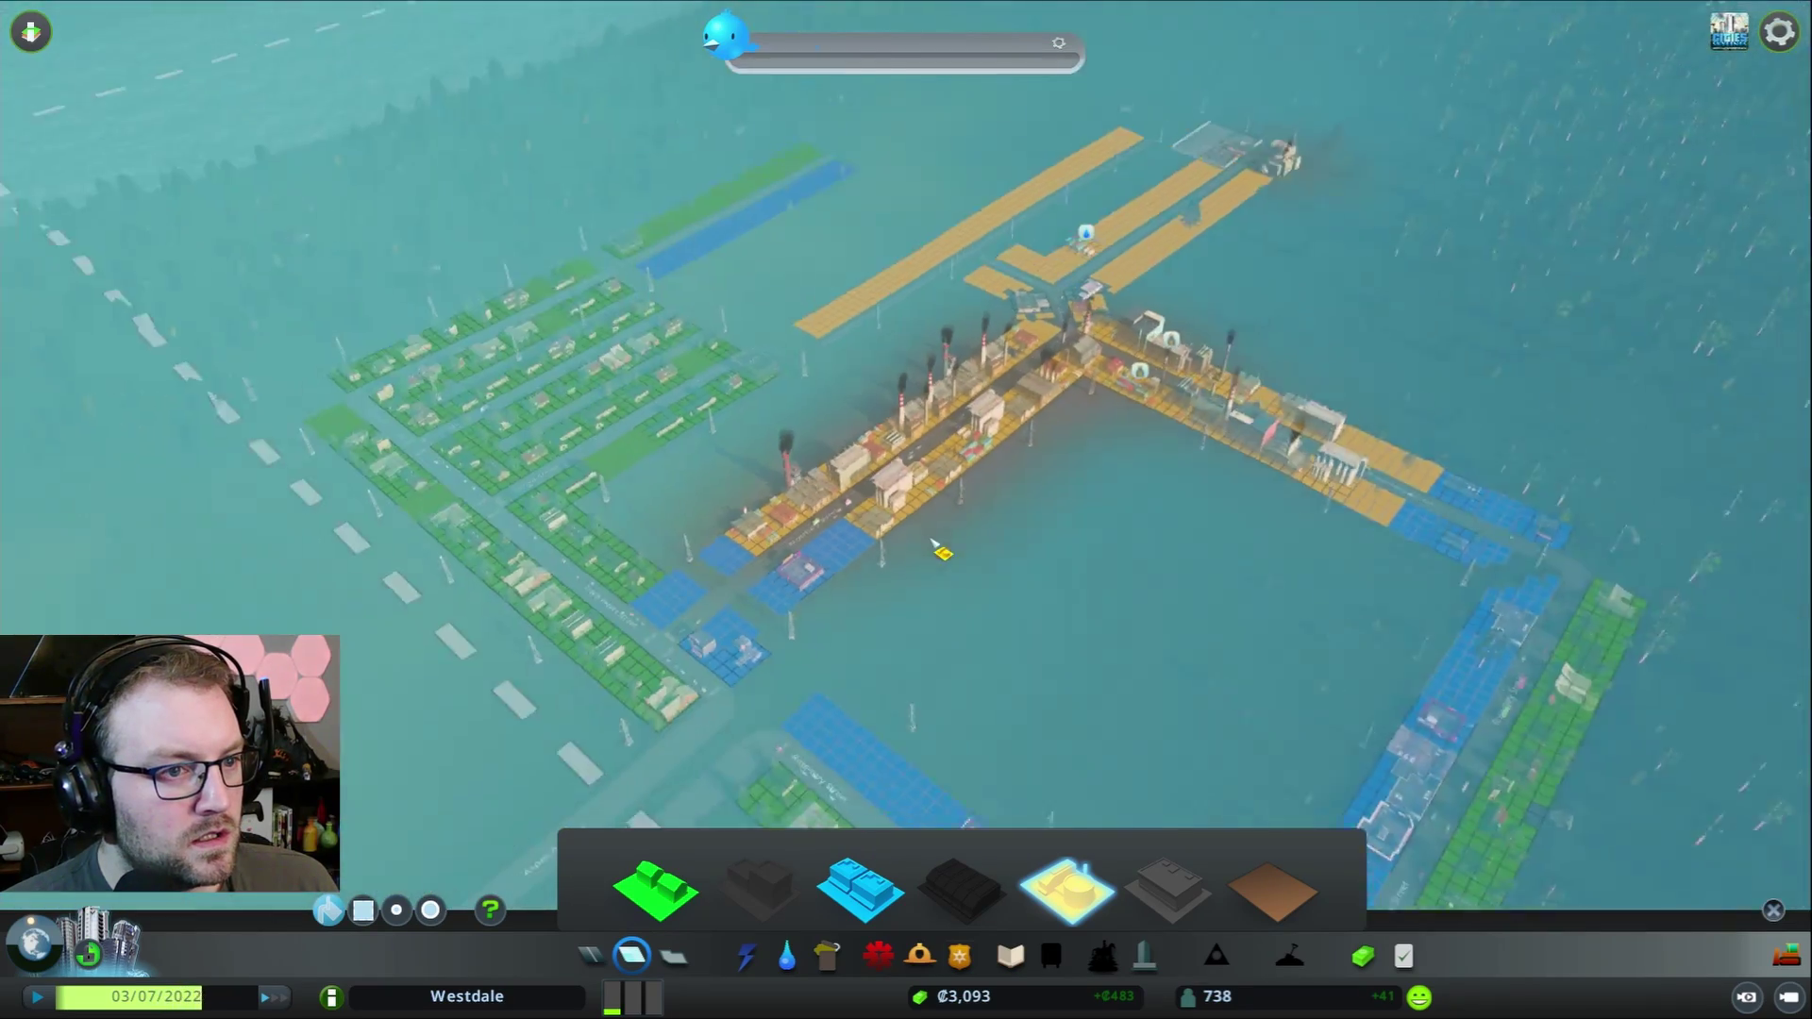
pyautogui.moveTo(920, 425); pyautogui.dragTo(921, 509)
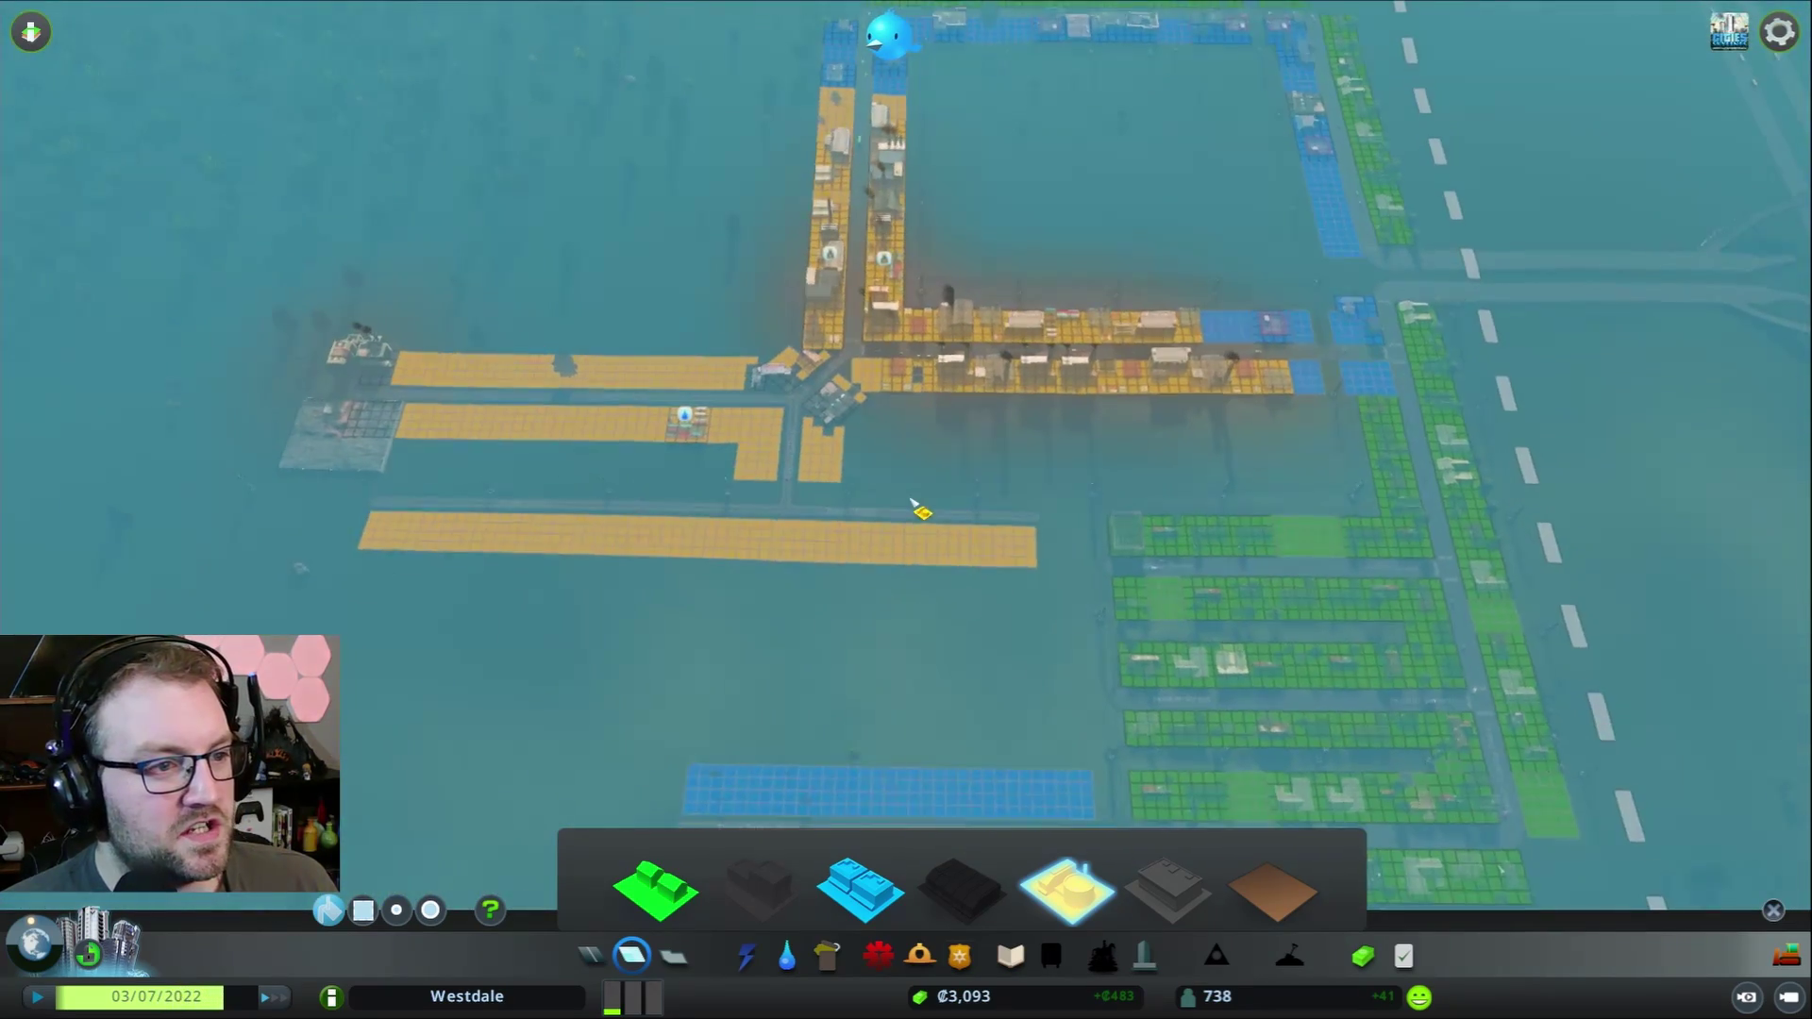
pyautogui.scroll(2, 917, 510)
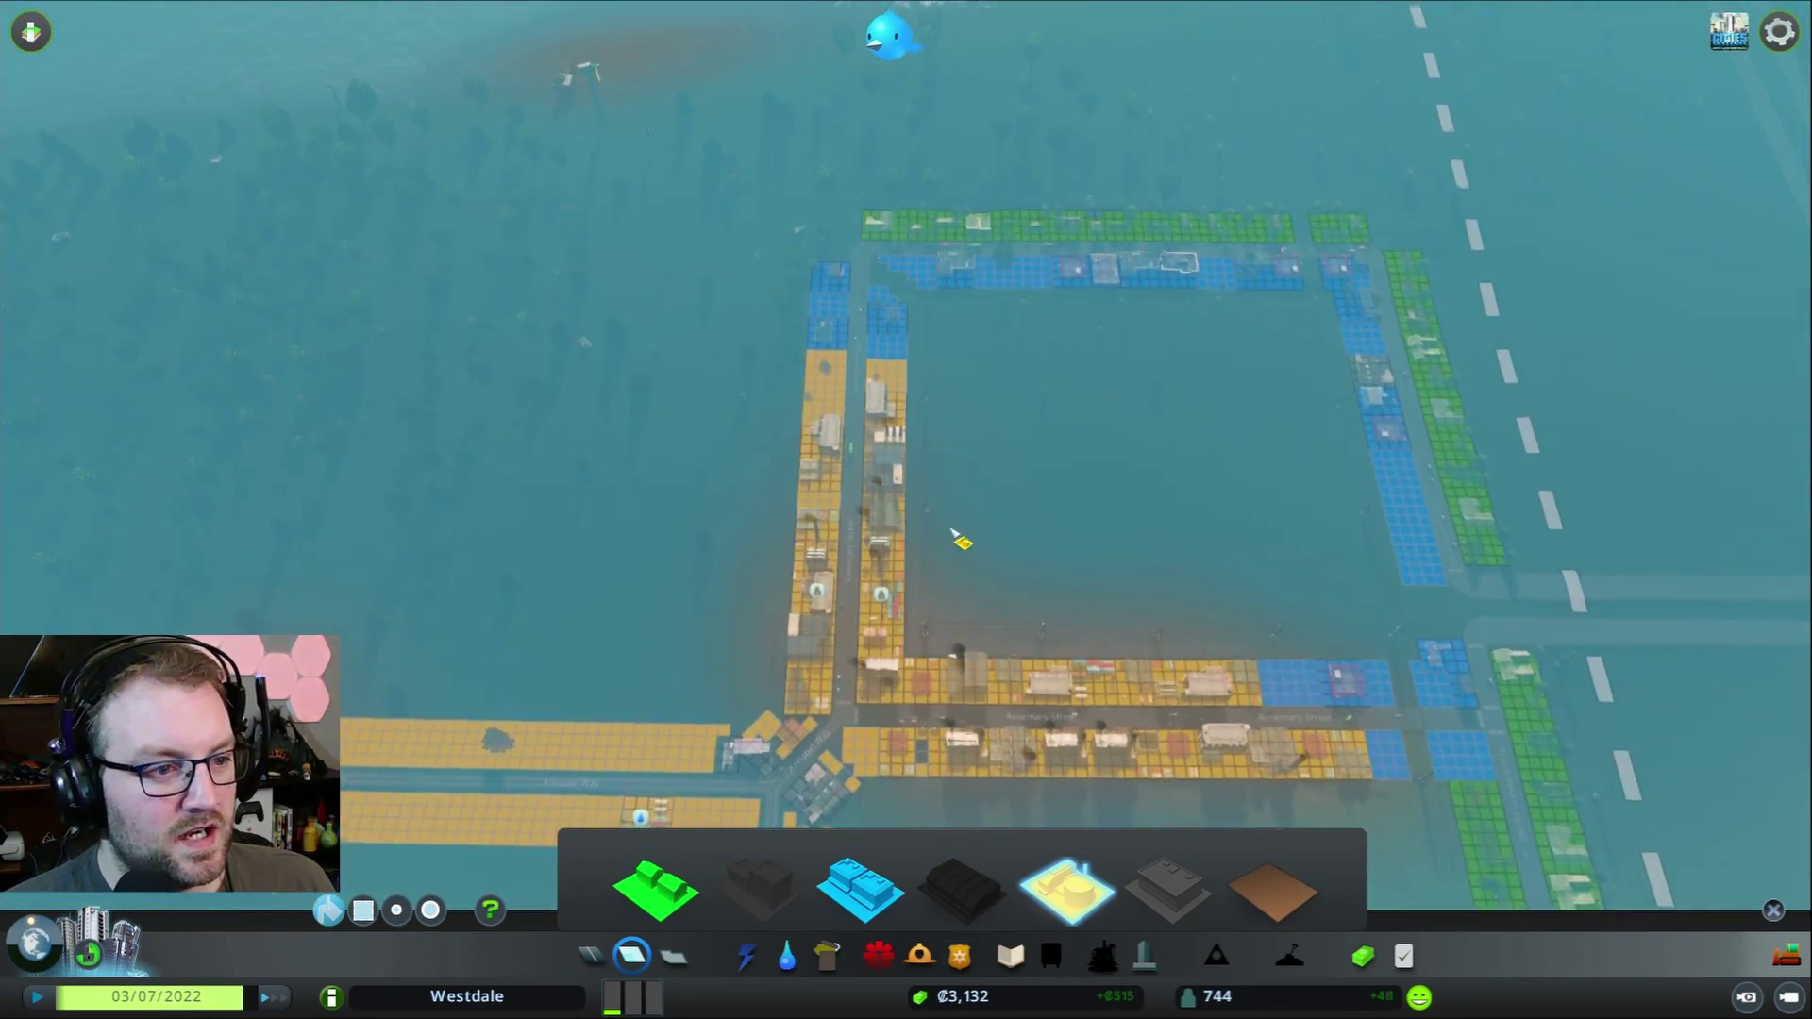
pyautogui.scroll(-2, 918, 510)
pyautogui.scroll(2, 964, 536)
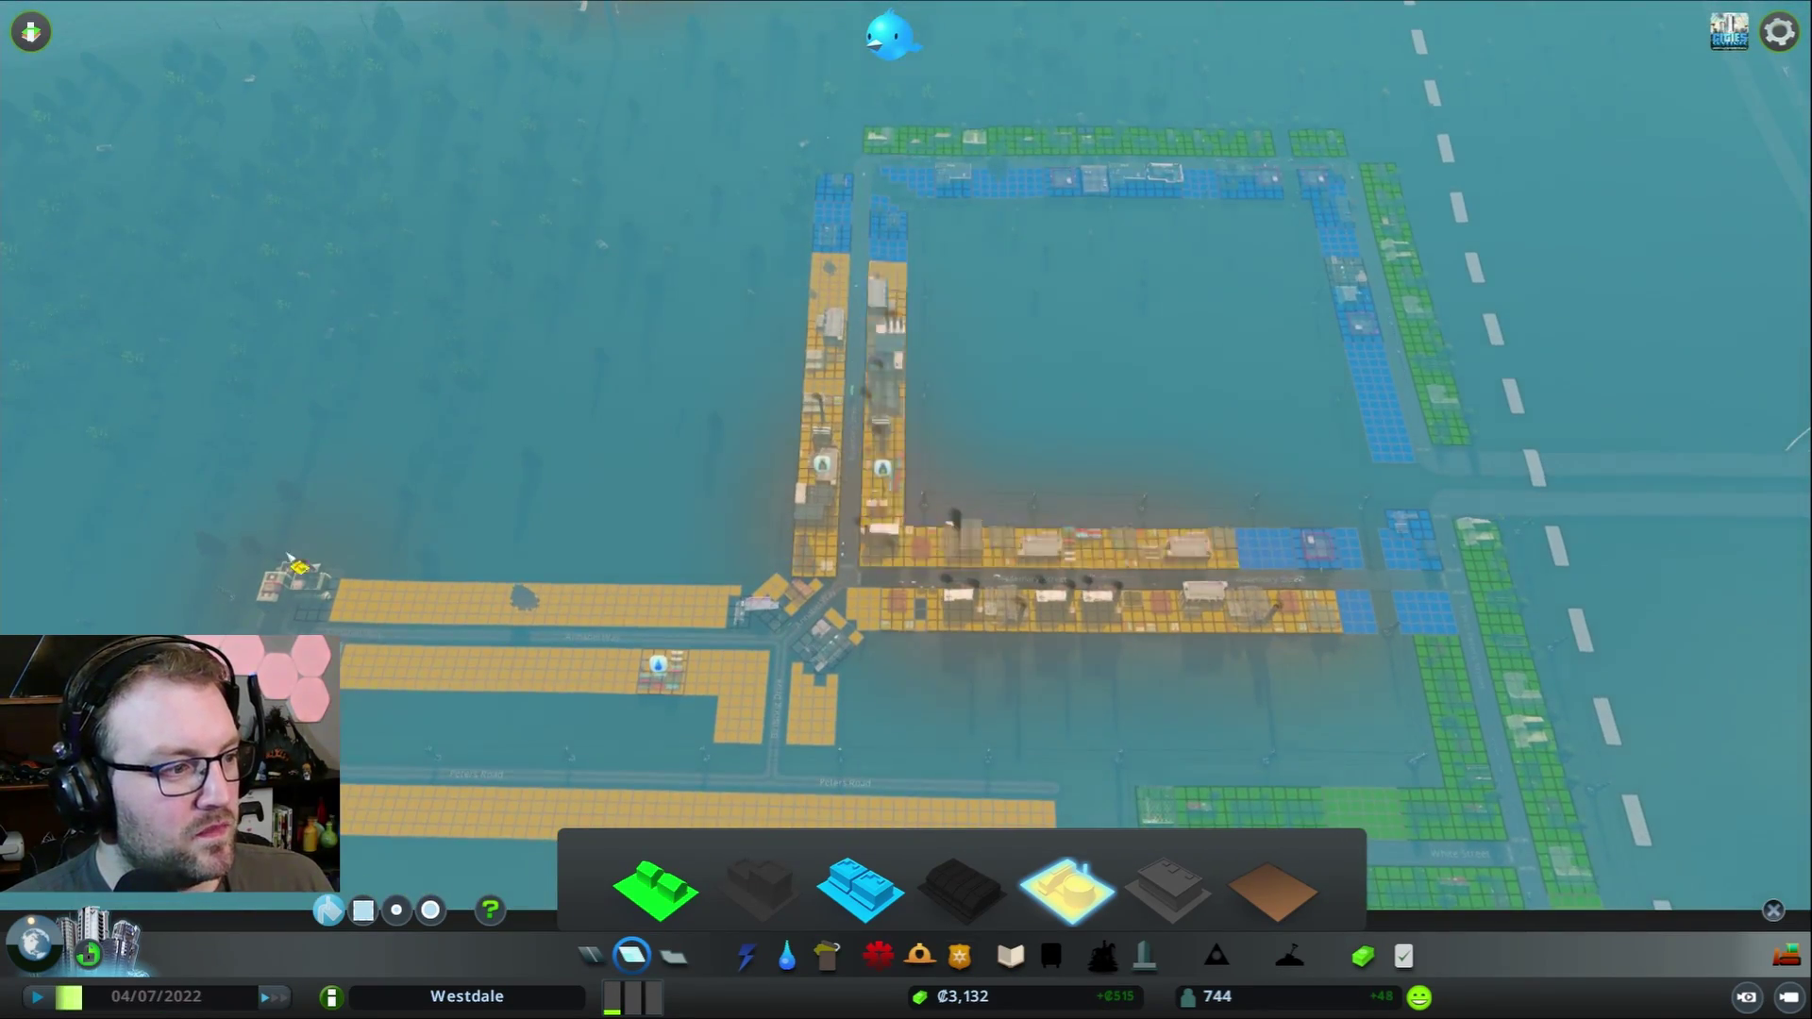
pyautogui.press('s')
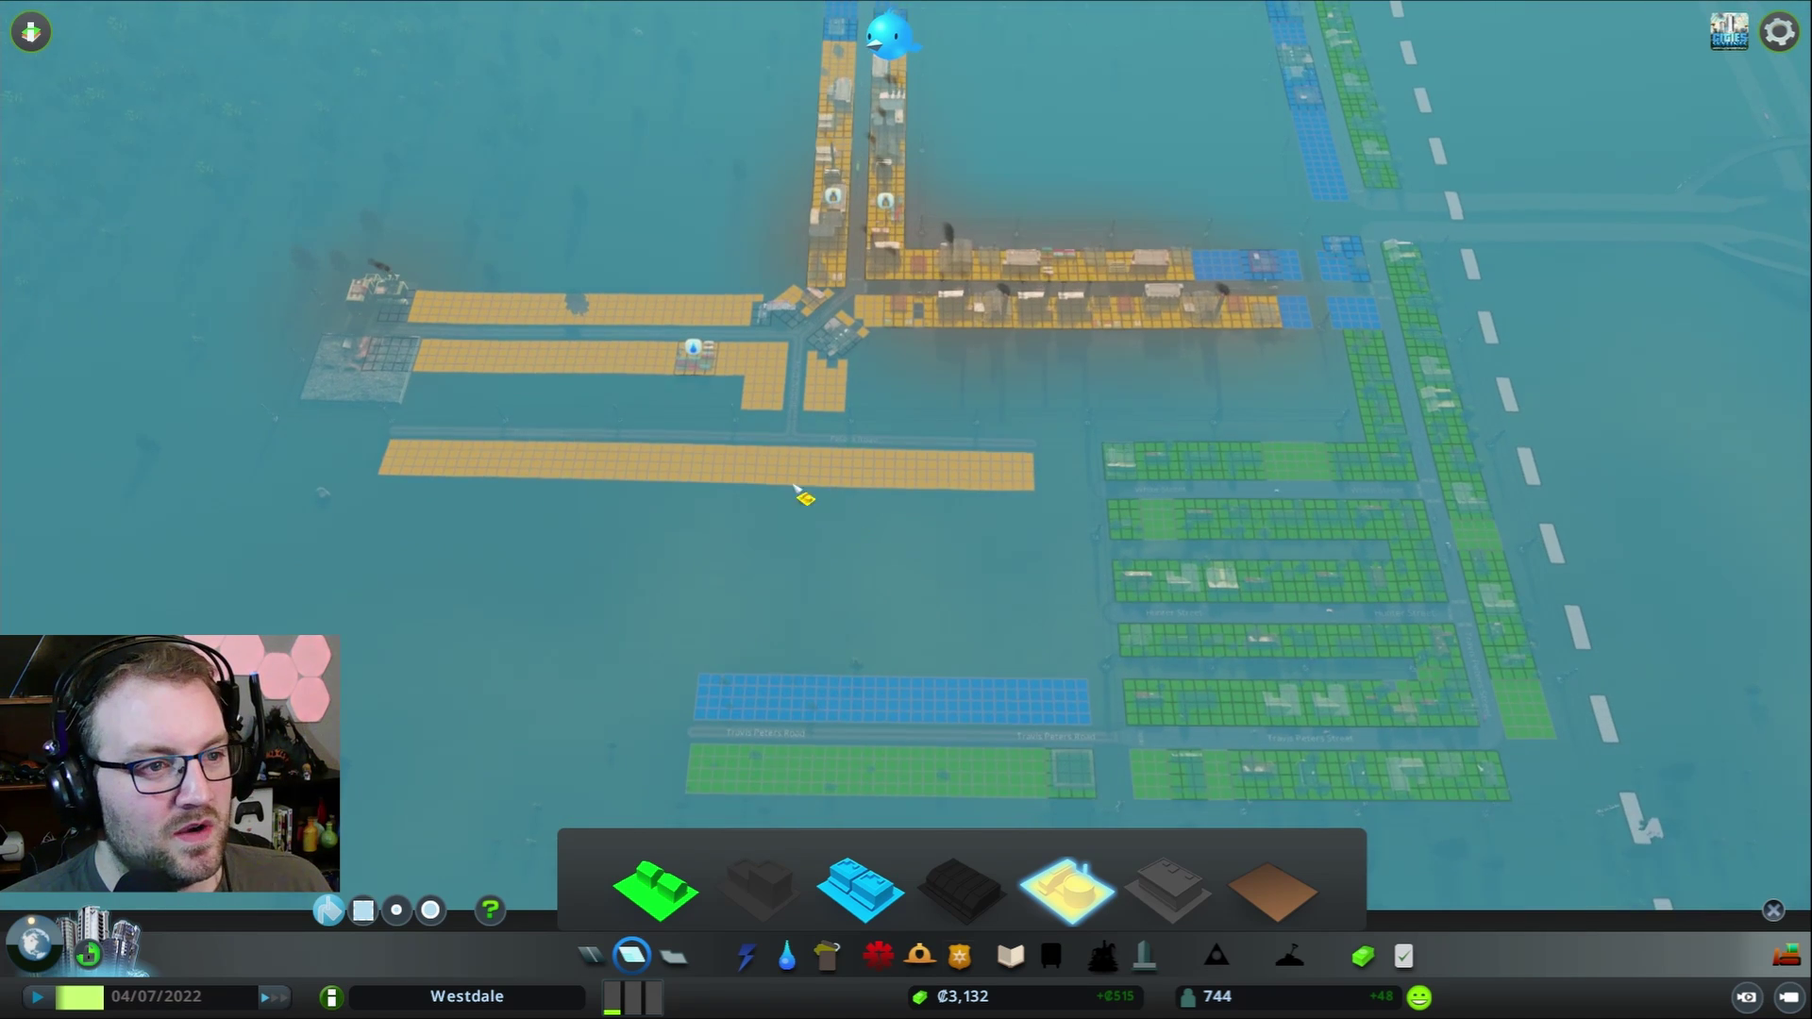
pyautogui.press('s')
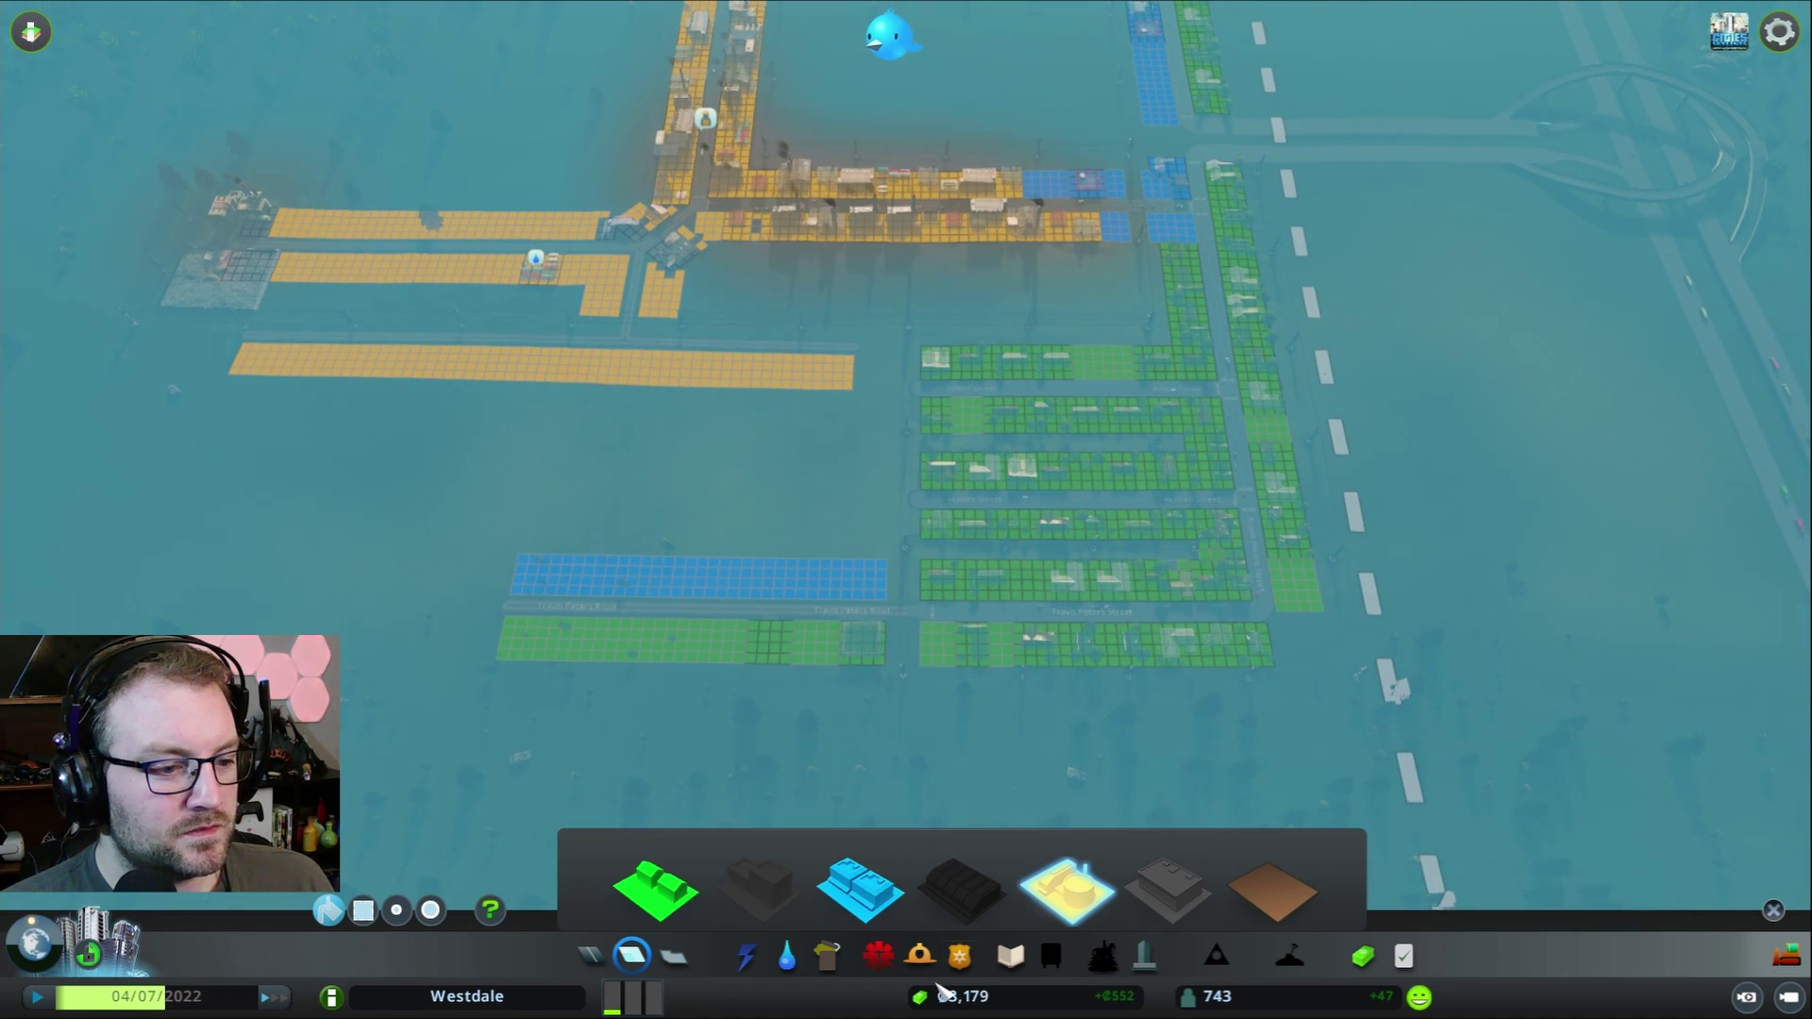
pyautogui.click(632, 958)
pyautogui.click(1291, 892)
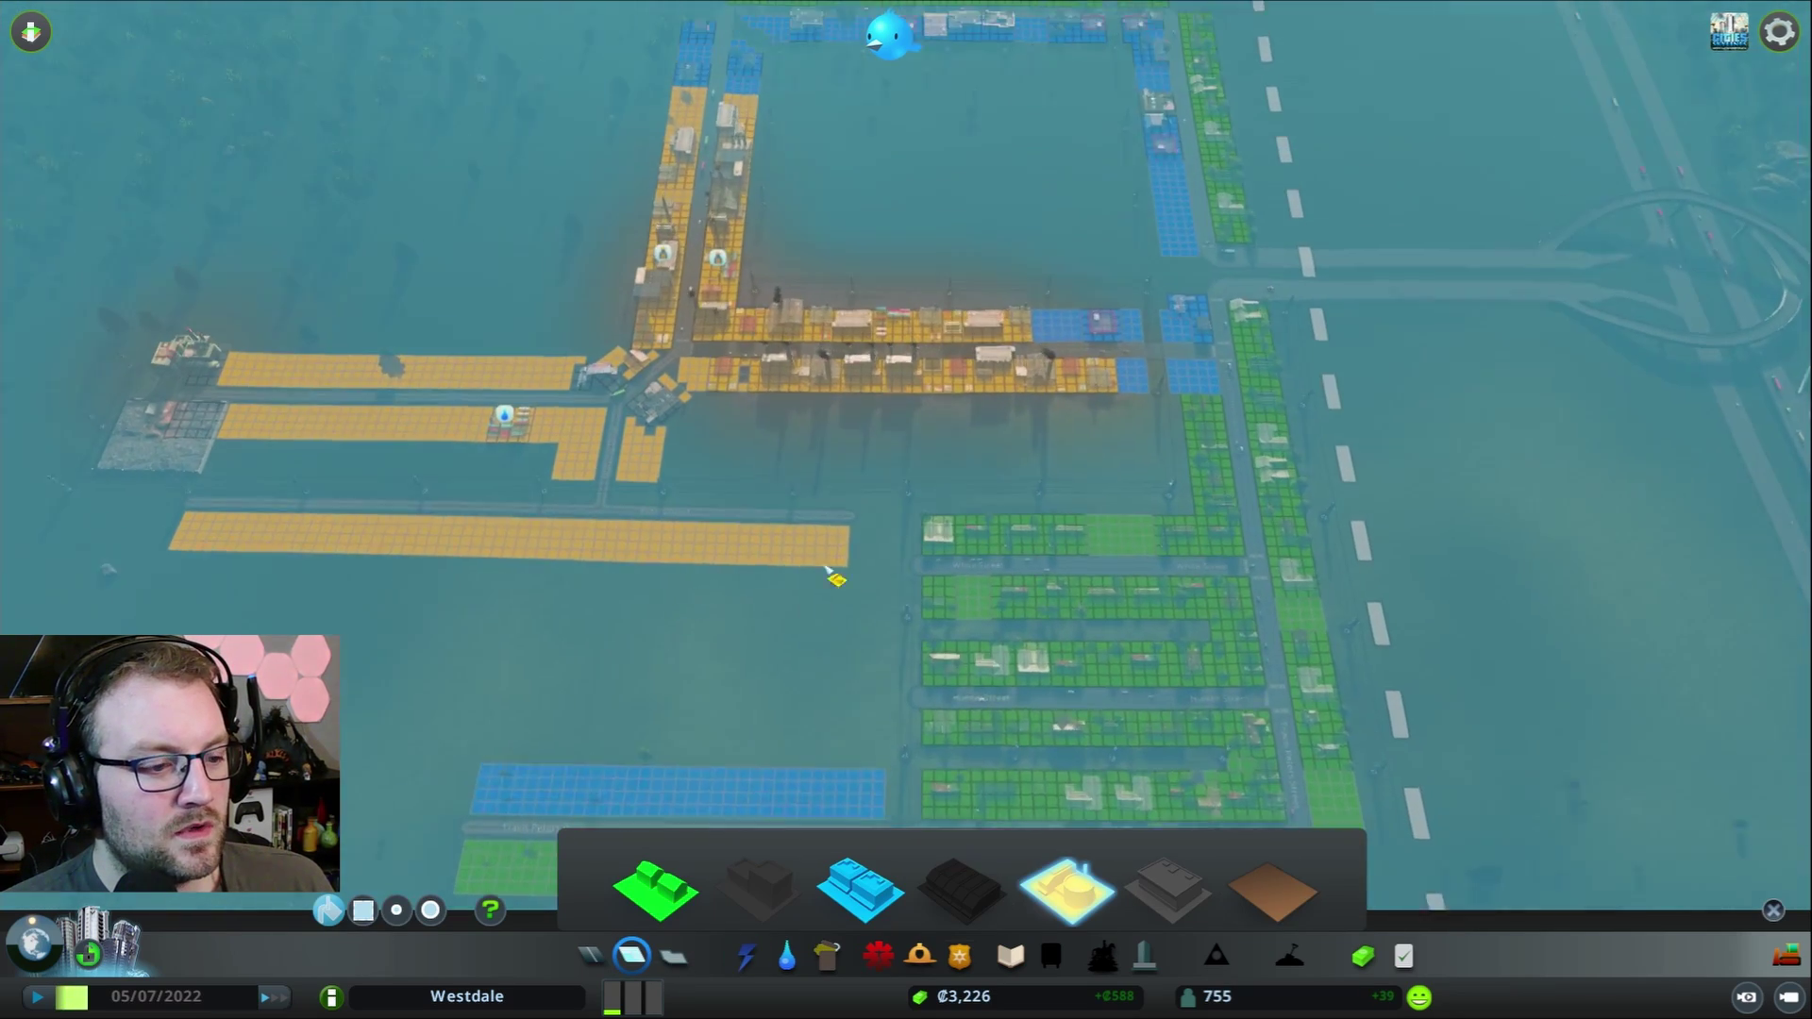
pyautogui.press('w')
pyautogui.press('w')
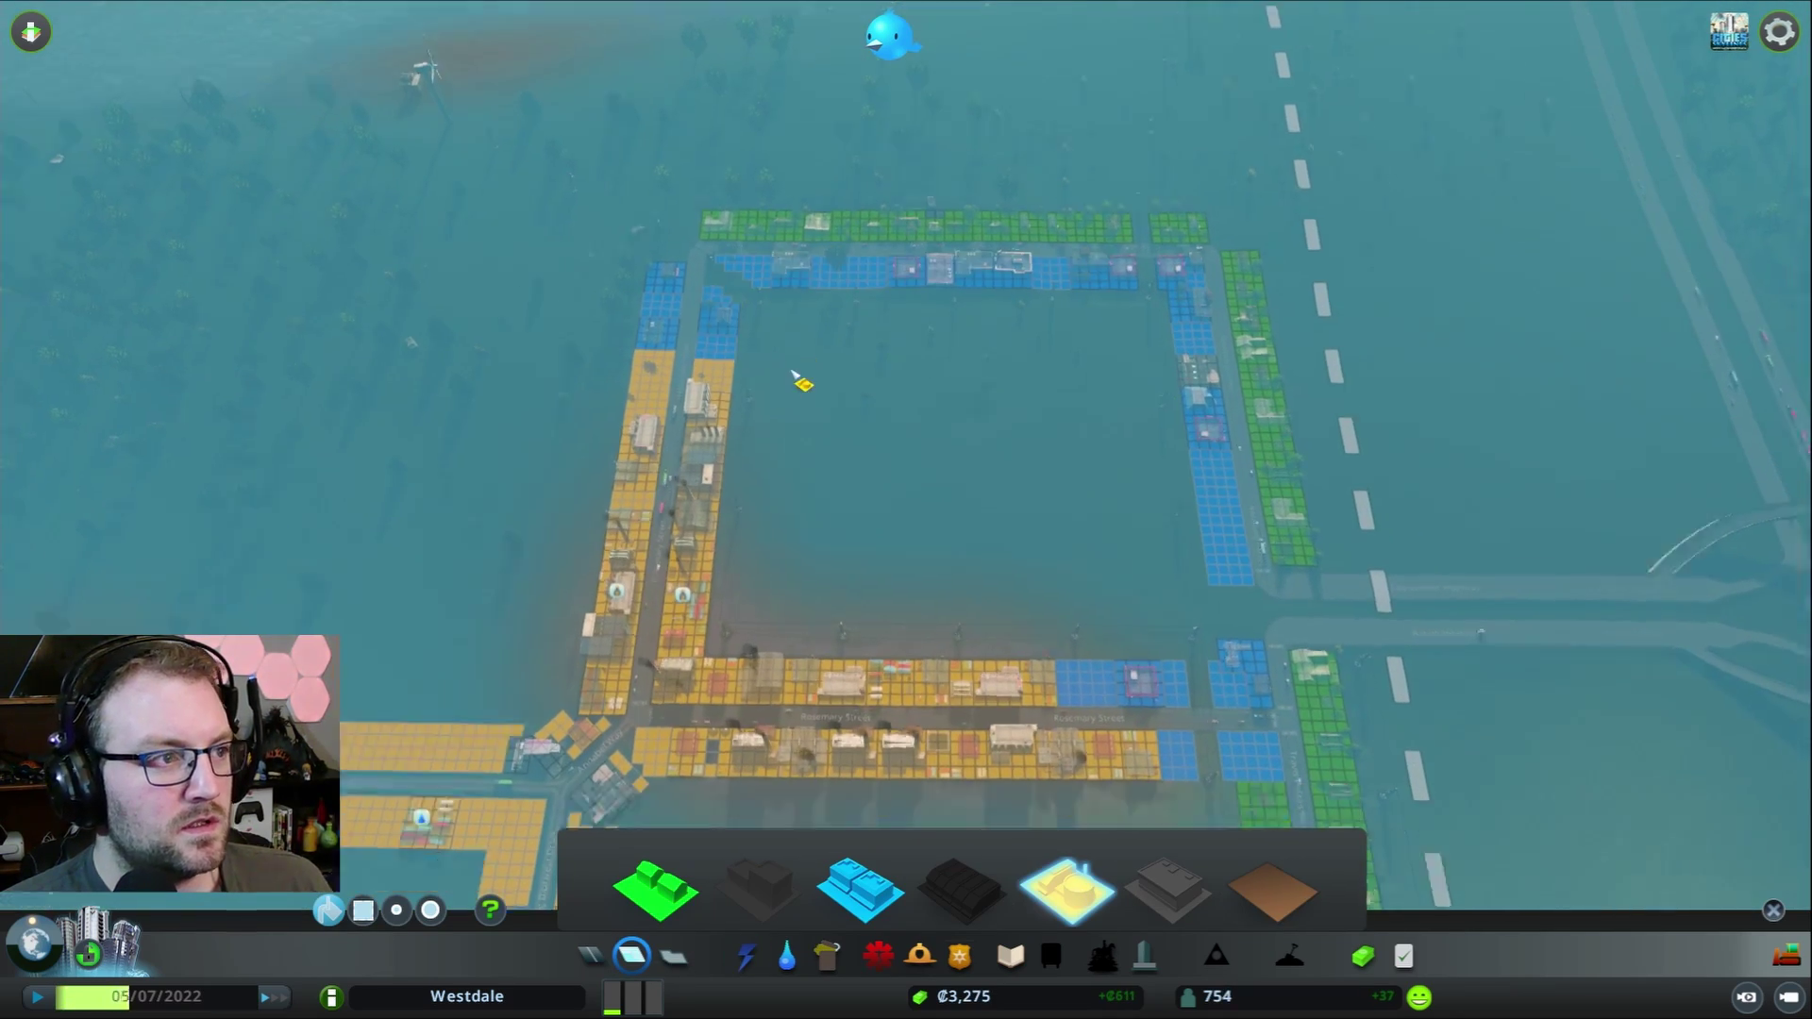
pyautogui.press('w')
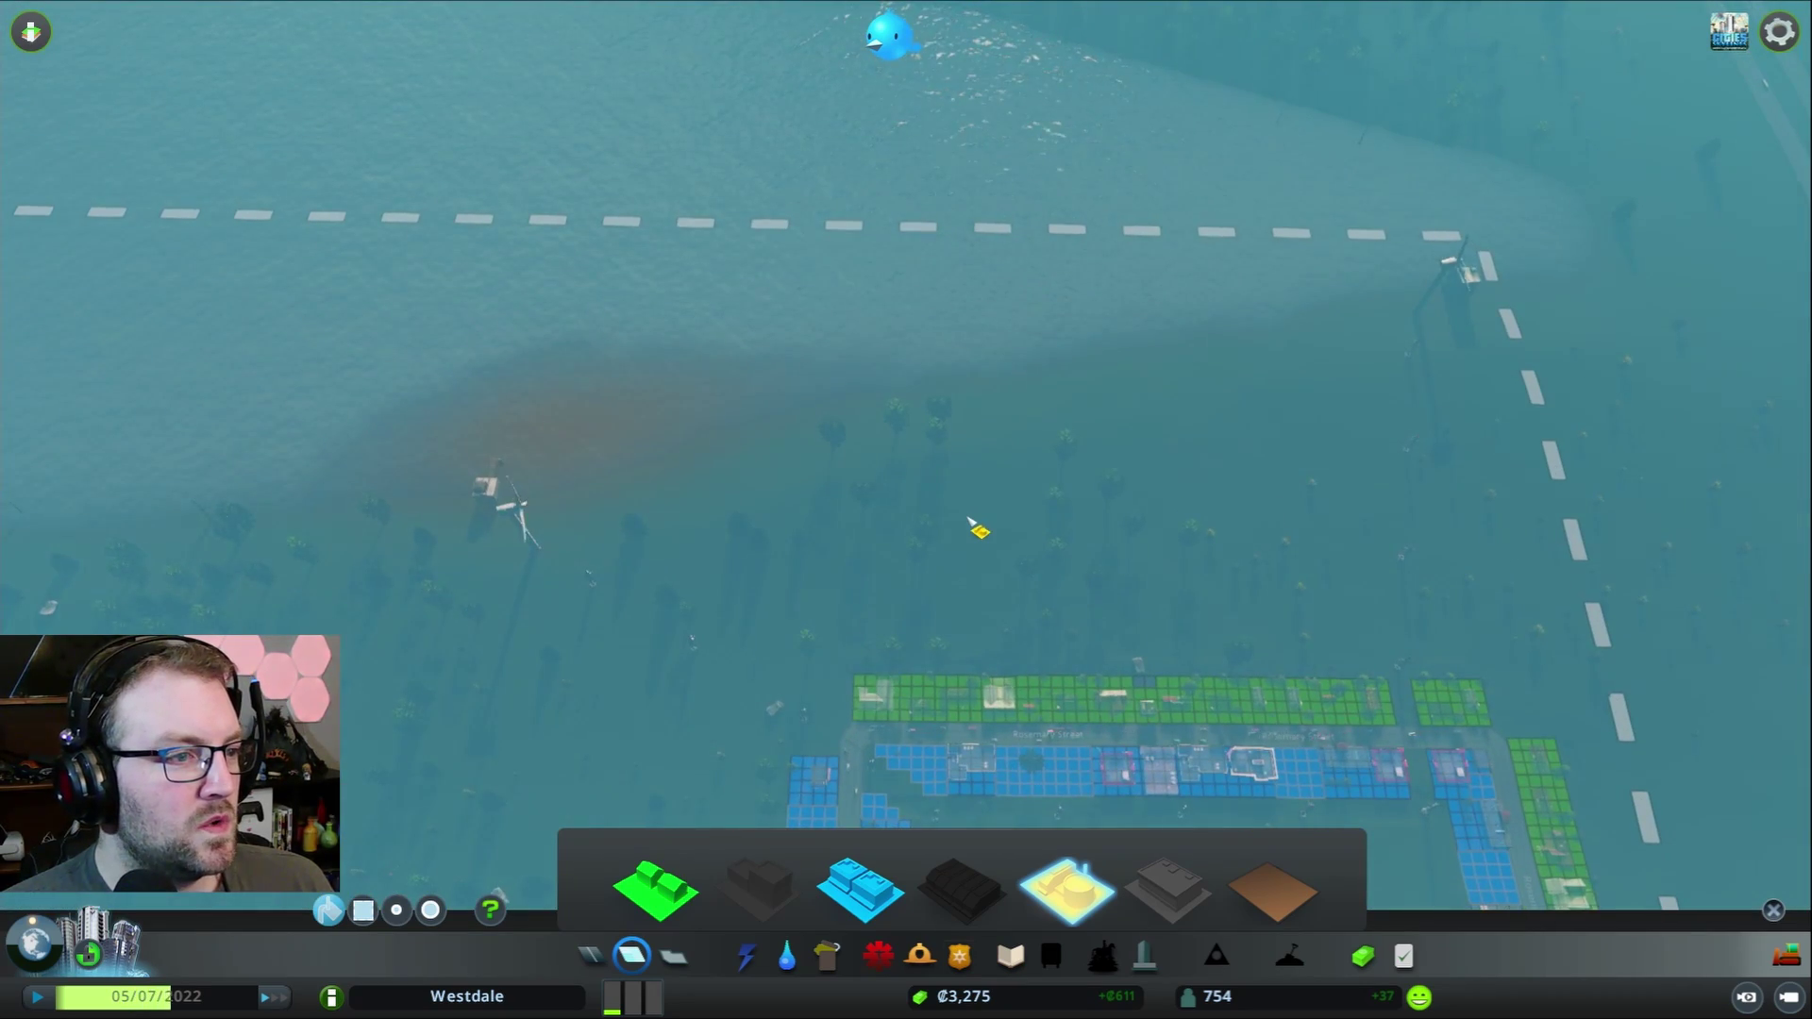
pyautogui.press('w')
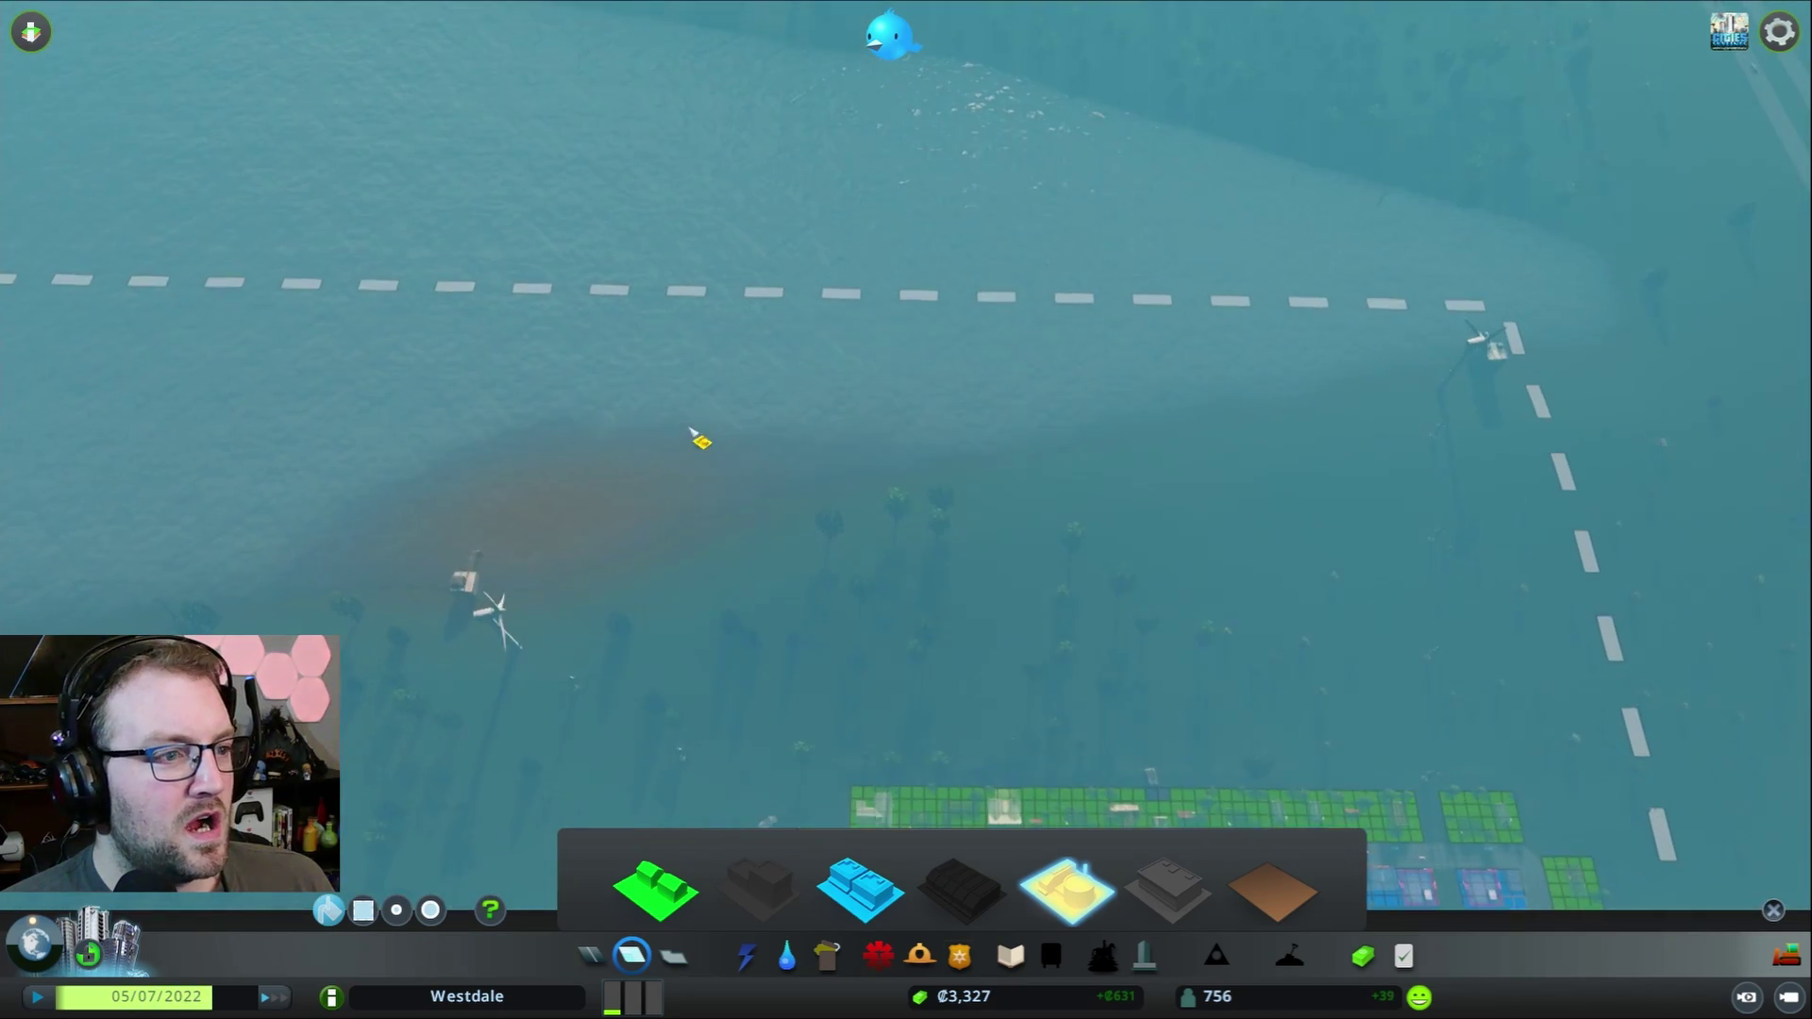
pyautogui.press('s')
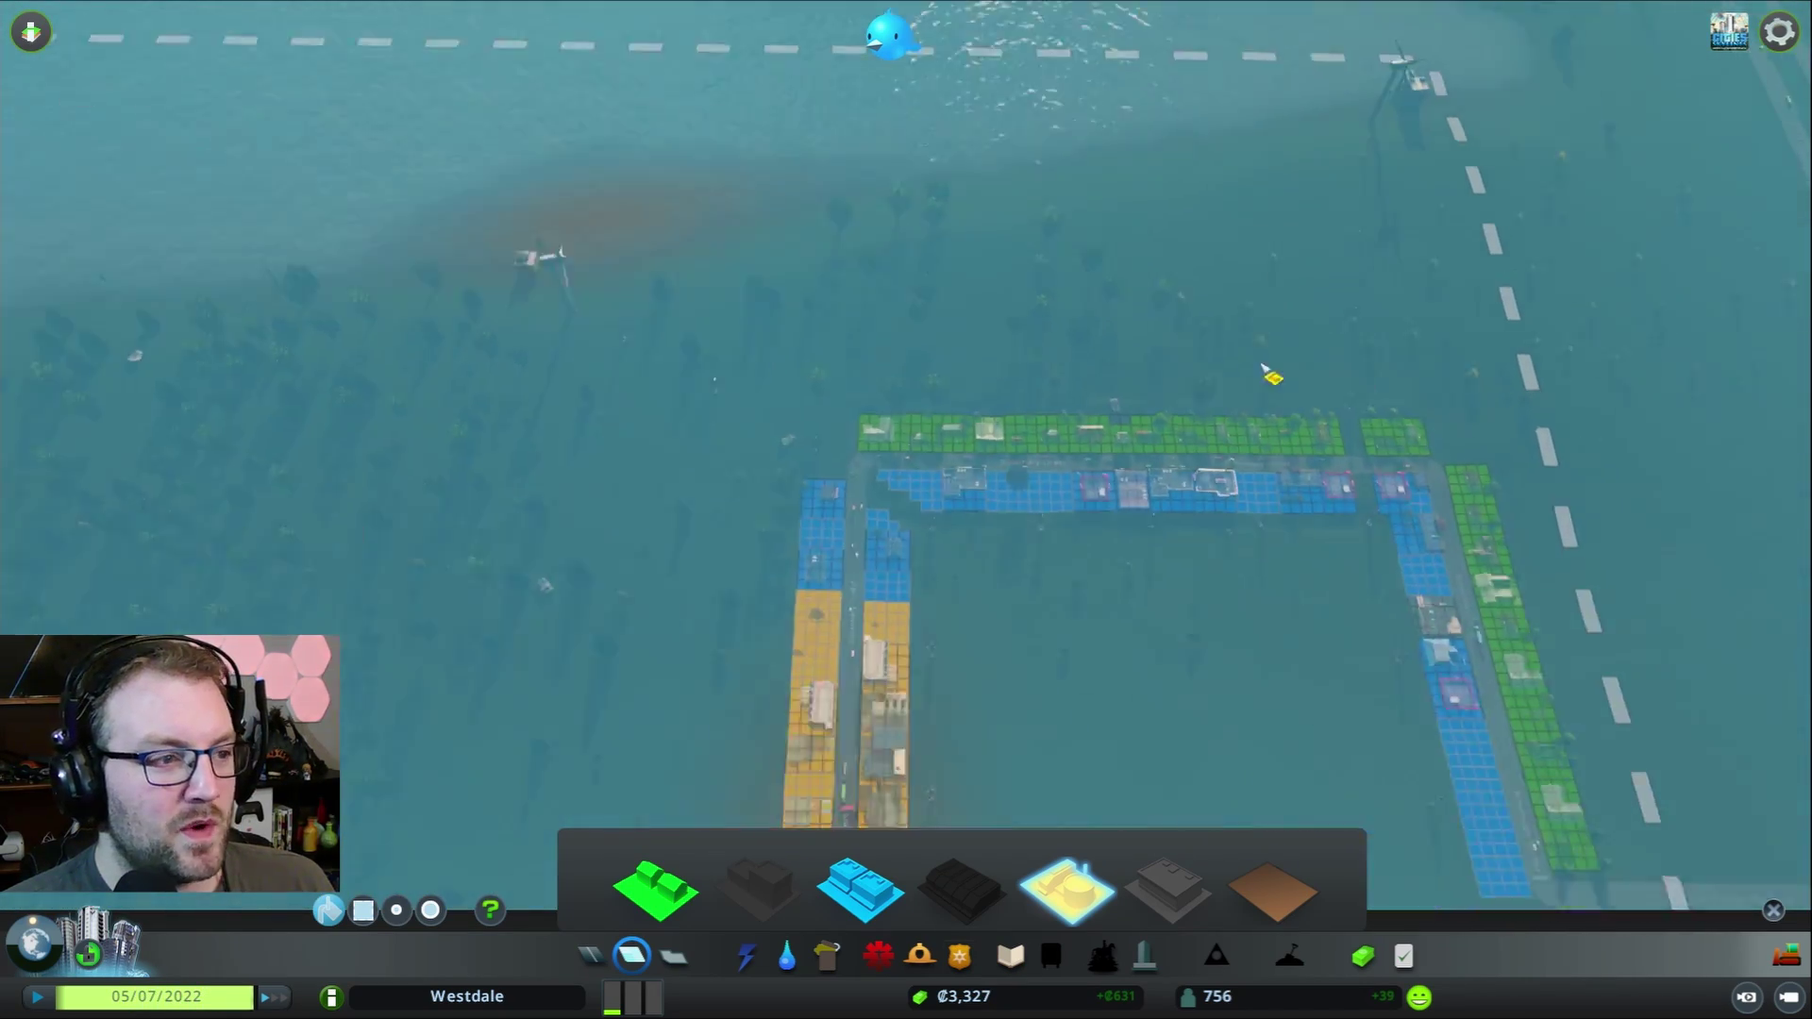
pyautogui.press('s')
pyautogui.press('s')
pyautogui.press('s')
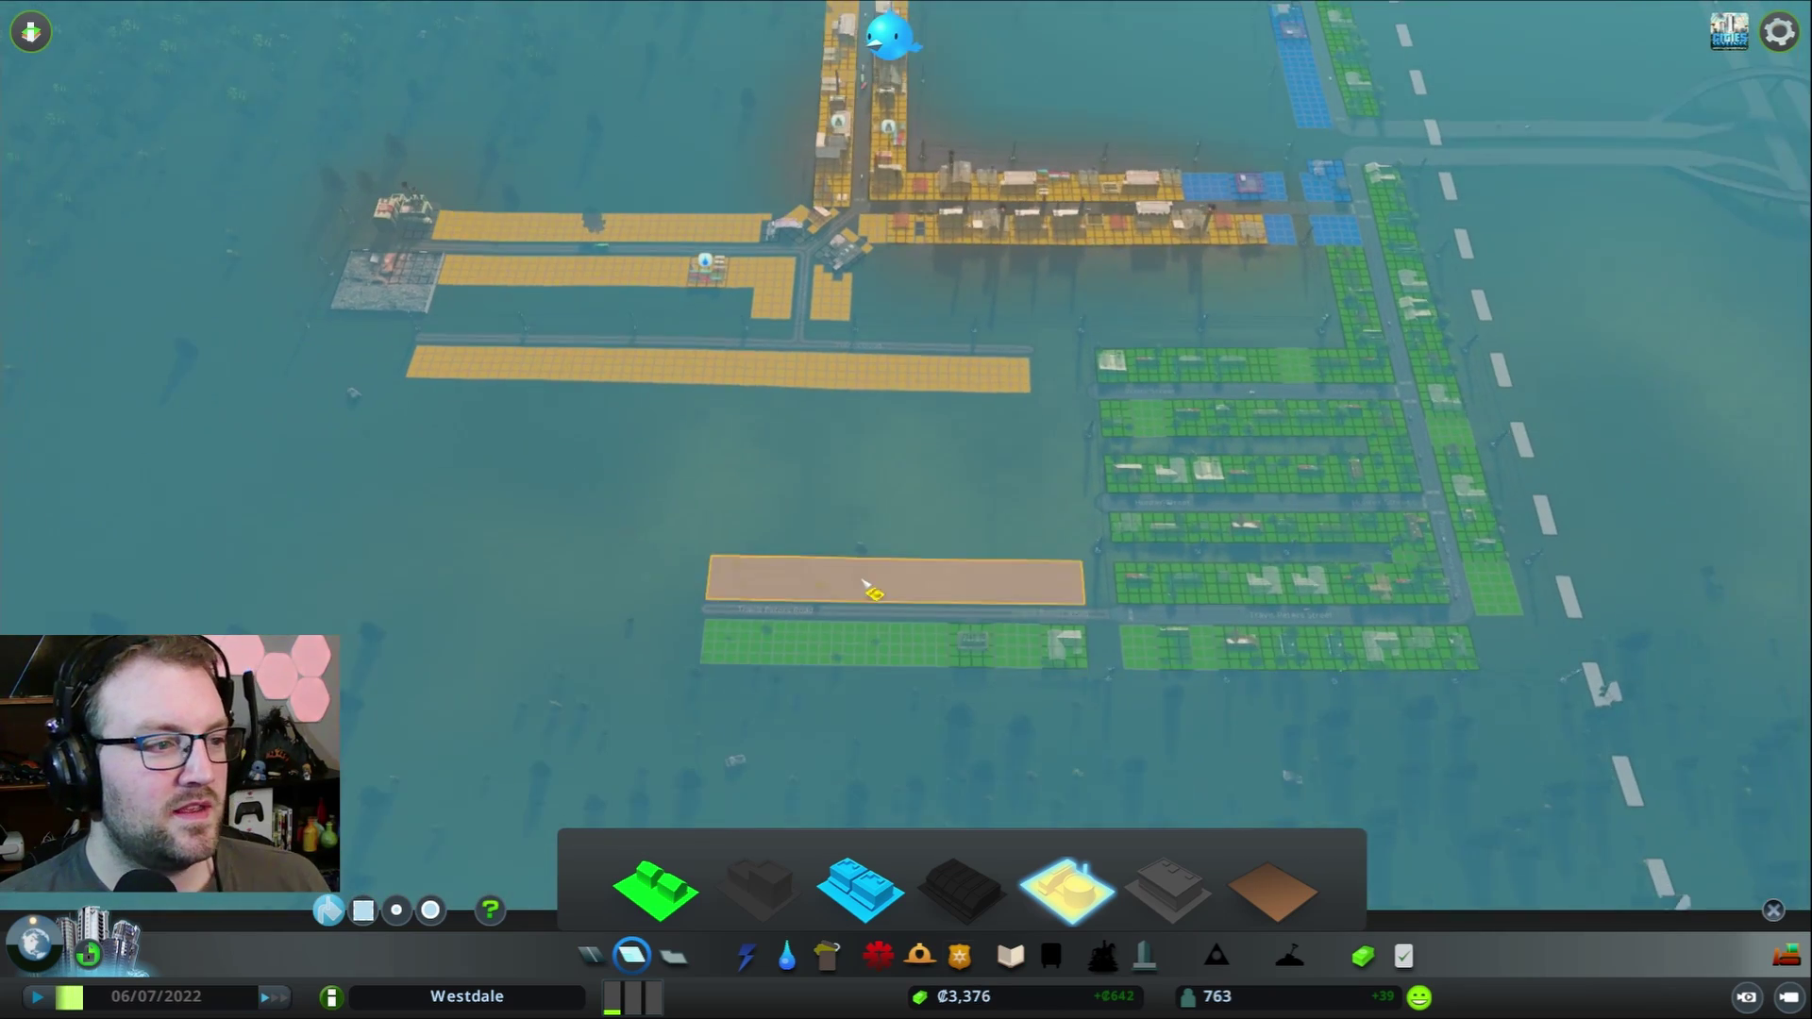
pyautogui.click(869, 586)
pyautogui.press('w')
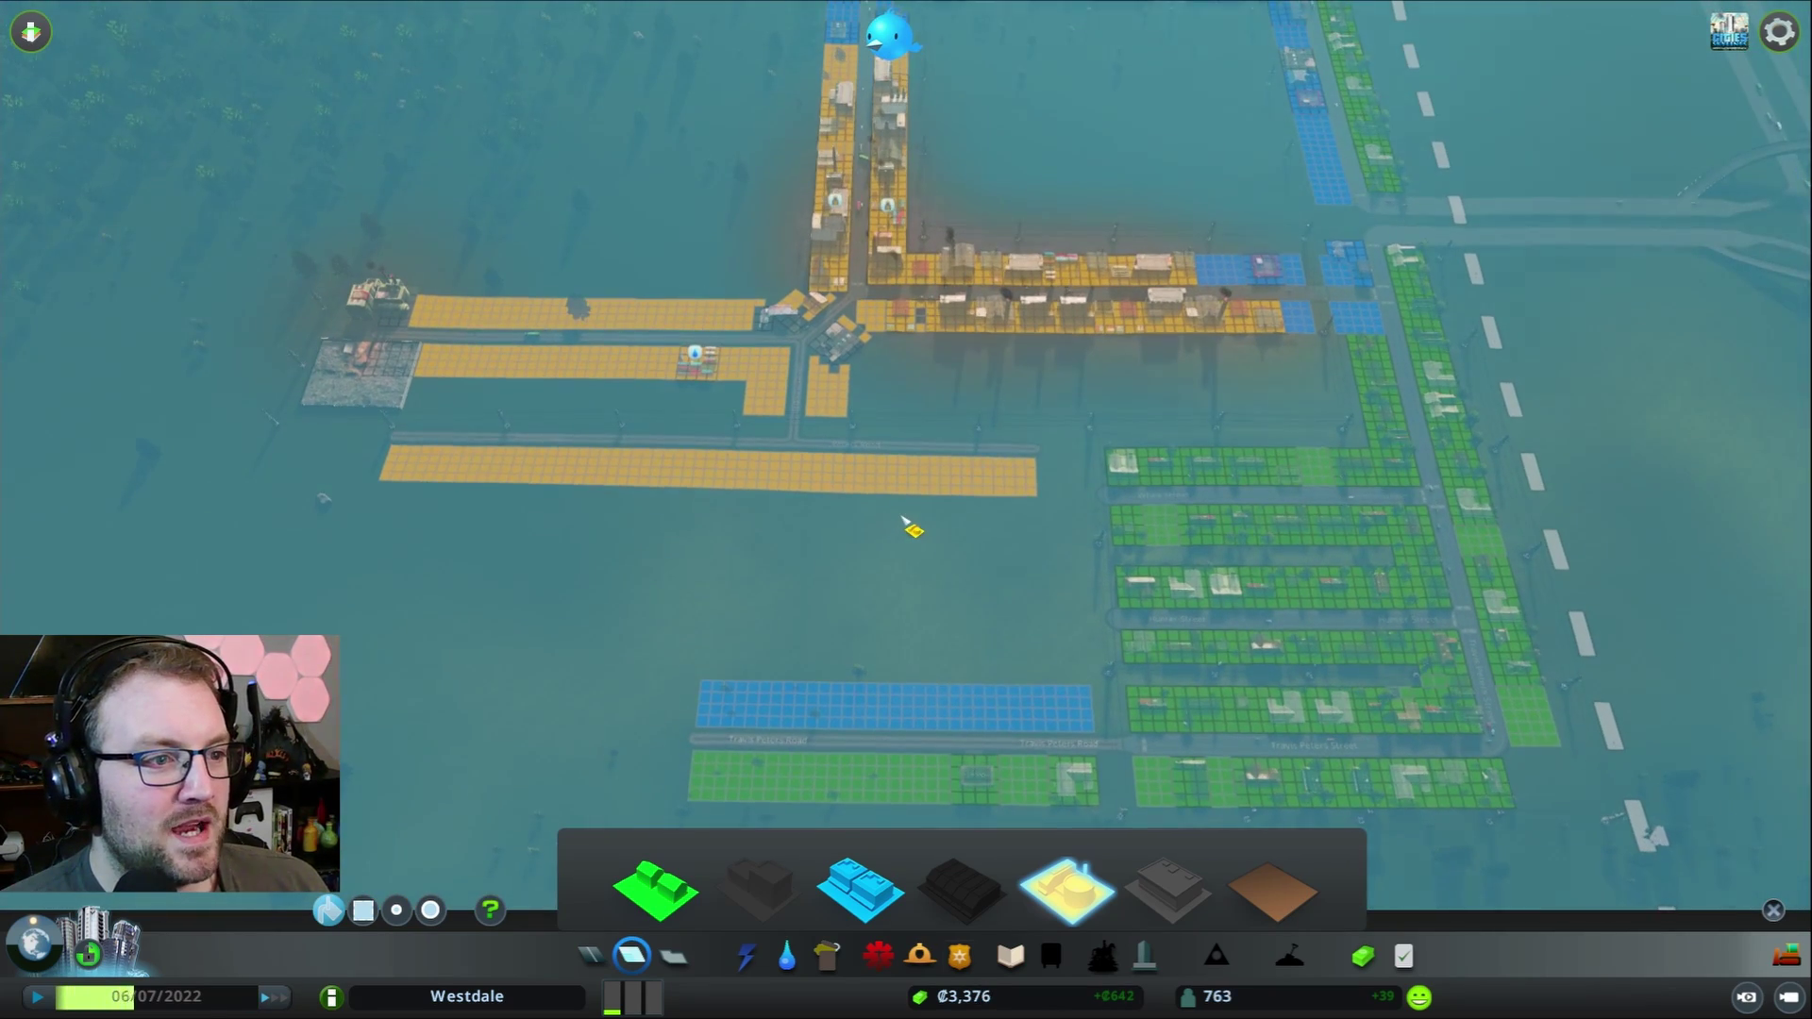
pyautogui.press('s')
pyautogui.press('s')
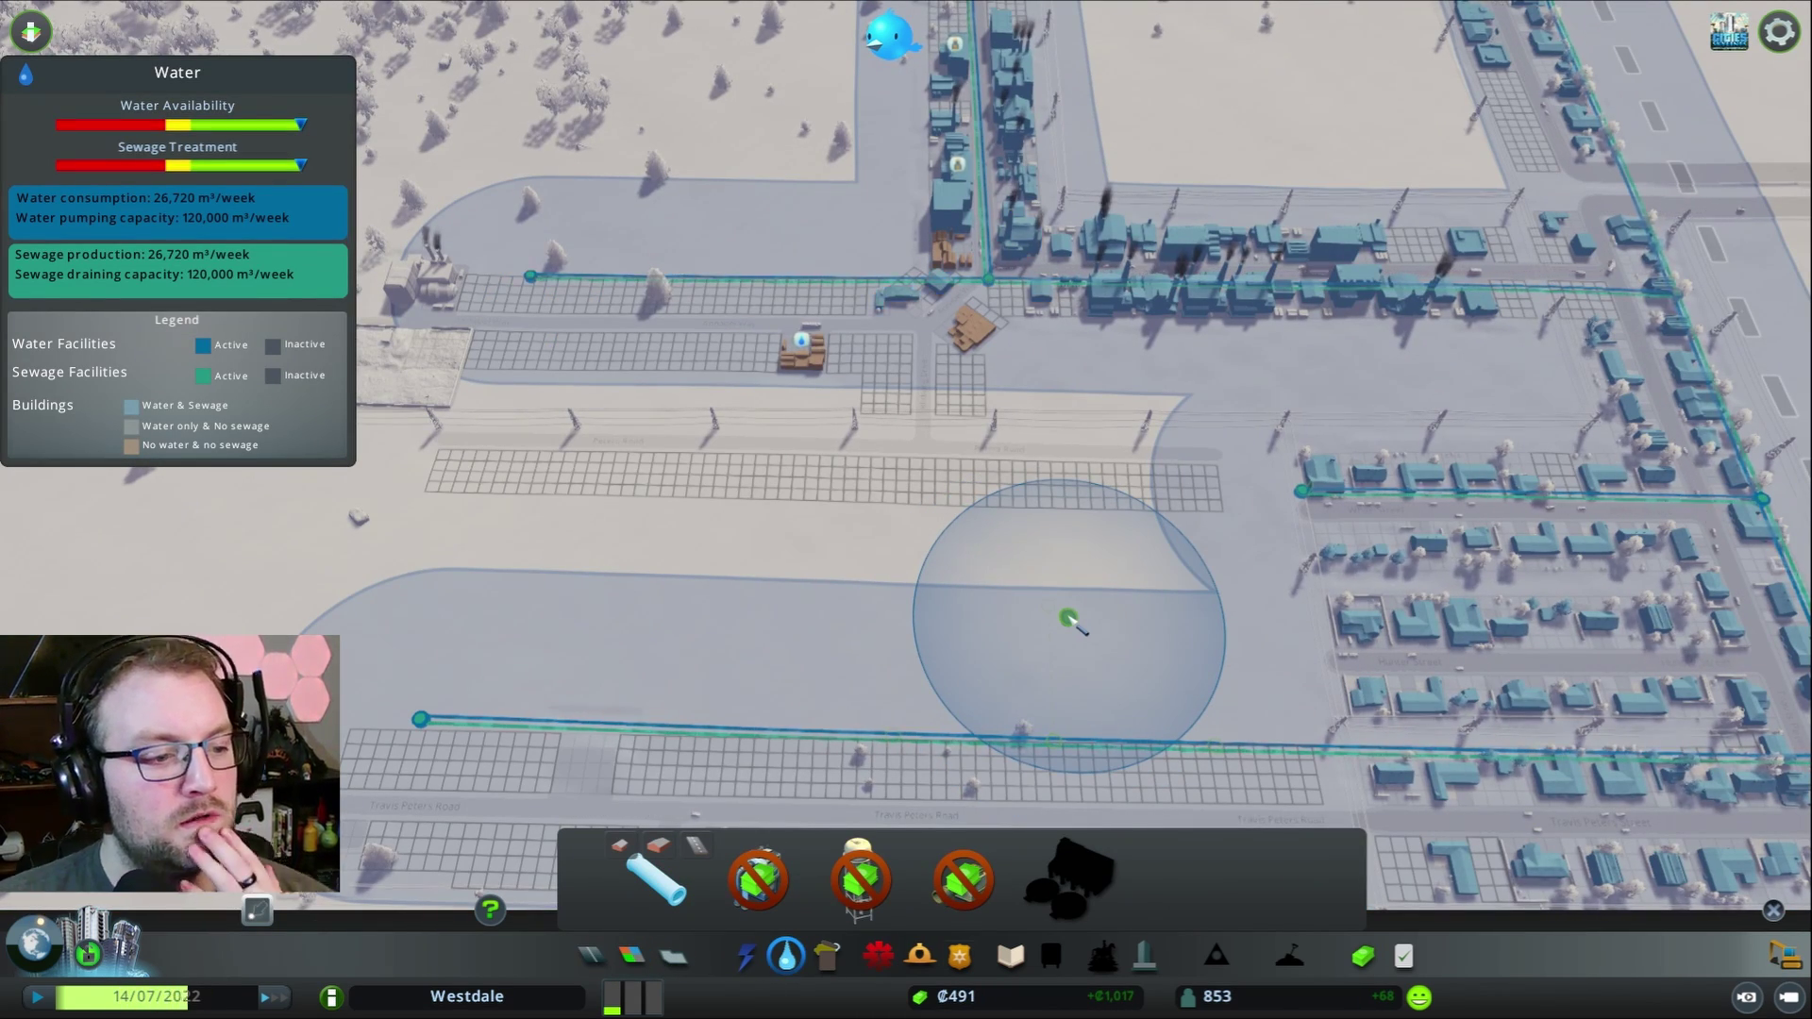
# - Run the town at top speed while panning north and south to check water pipe coverage
pyautogui.press('s')
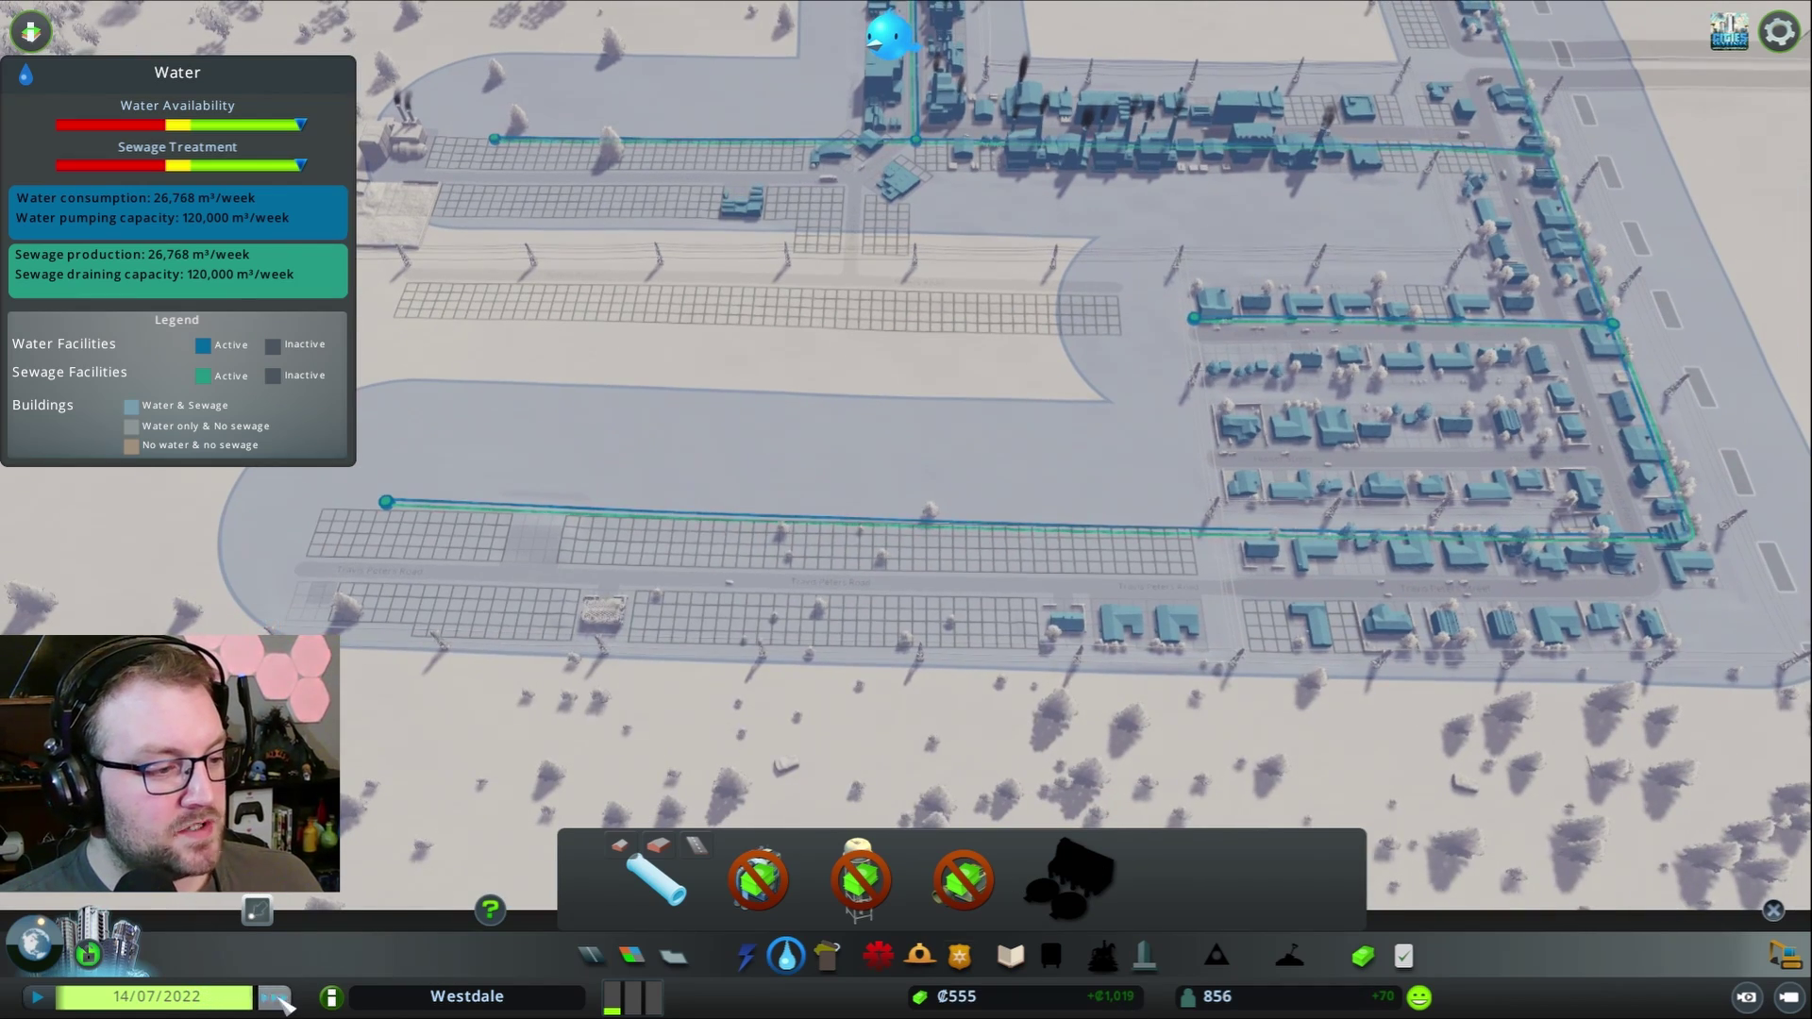
pyautogui.click(279, 999)
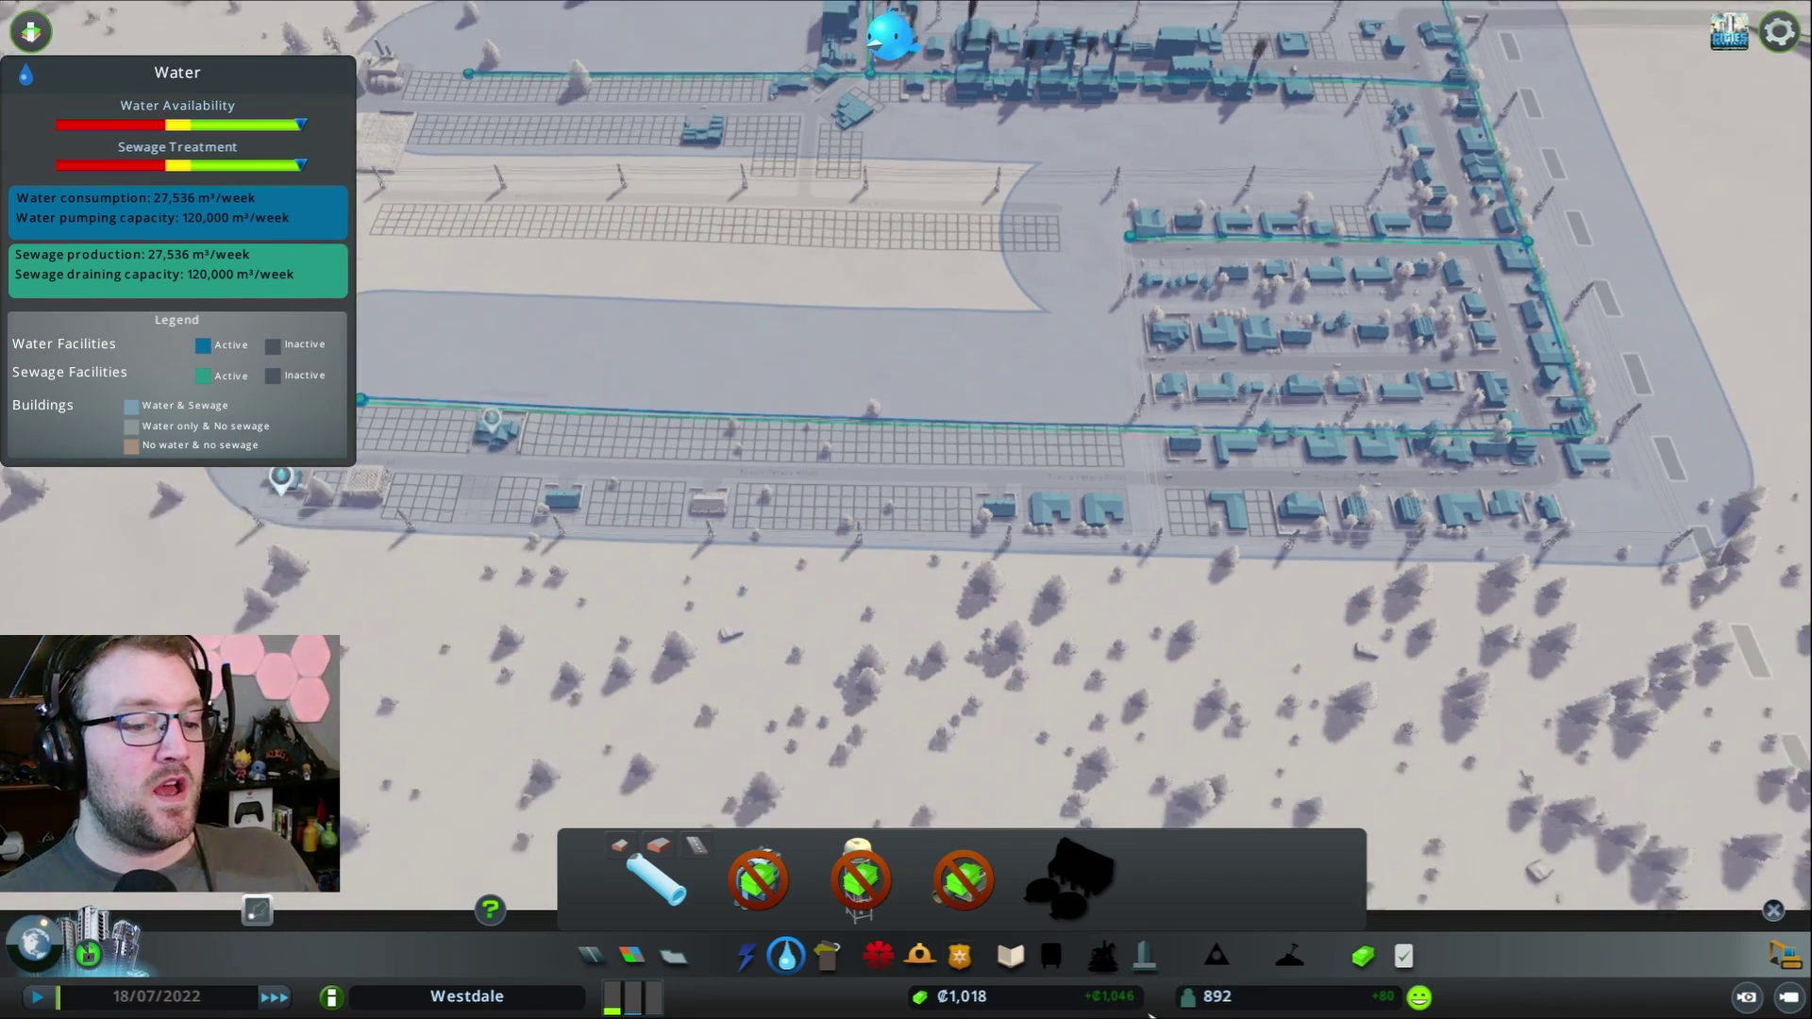
pyautogui.press('s')
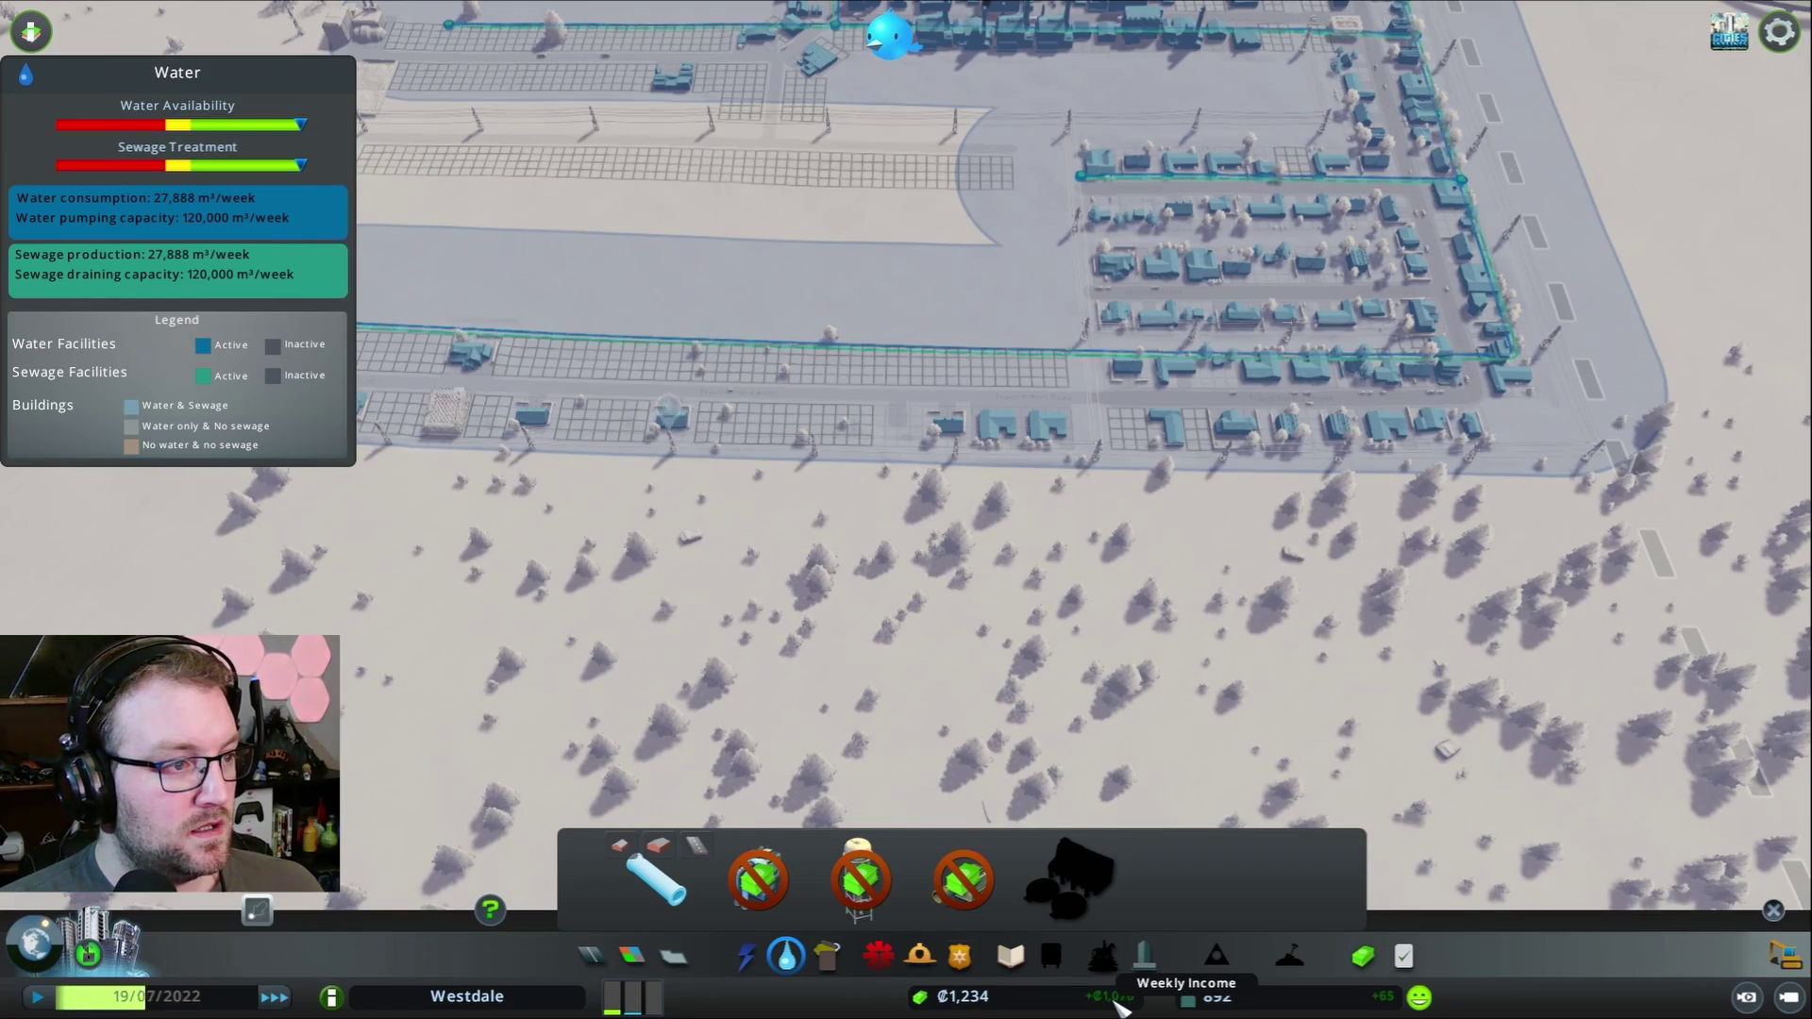
pyautogui.scroll(-3, 1055, 680)
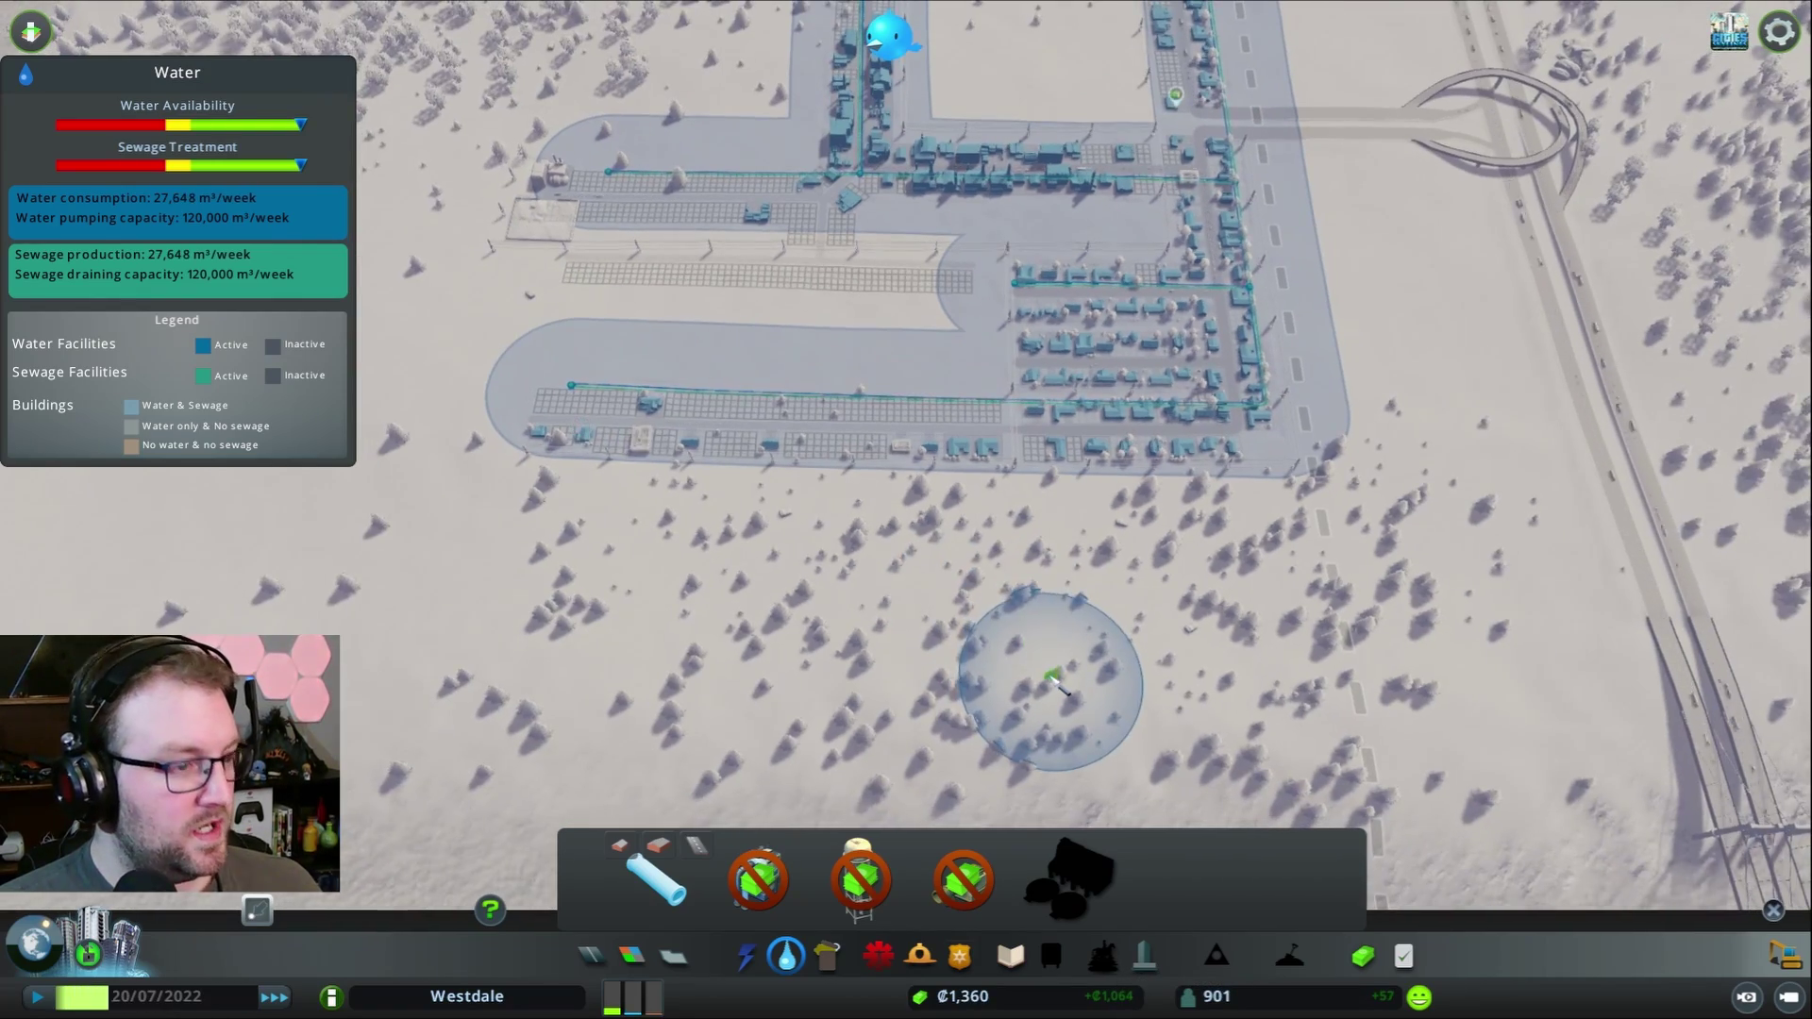
pyautogui.press('w')
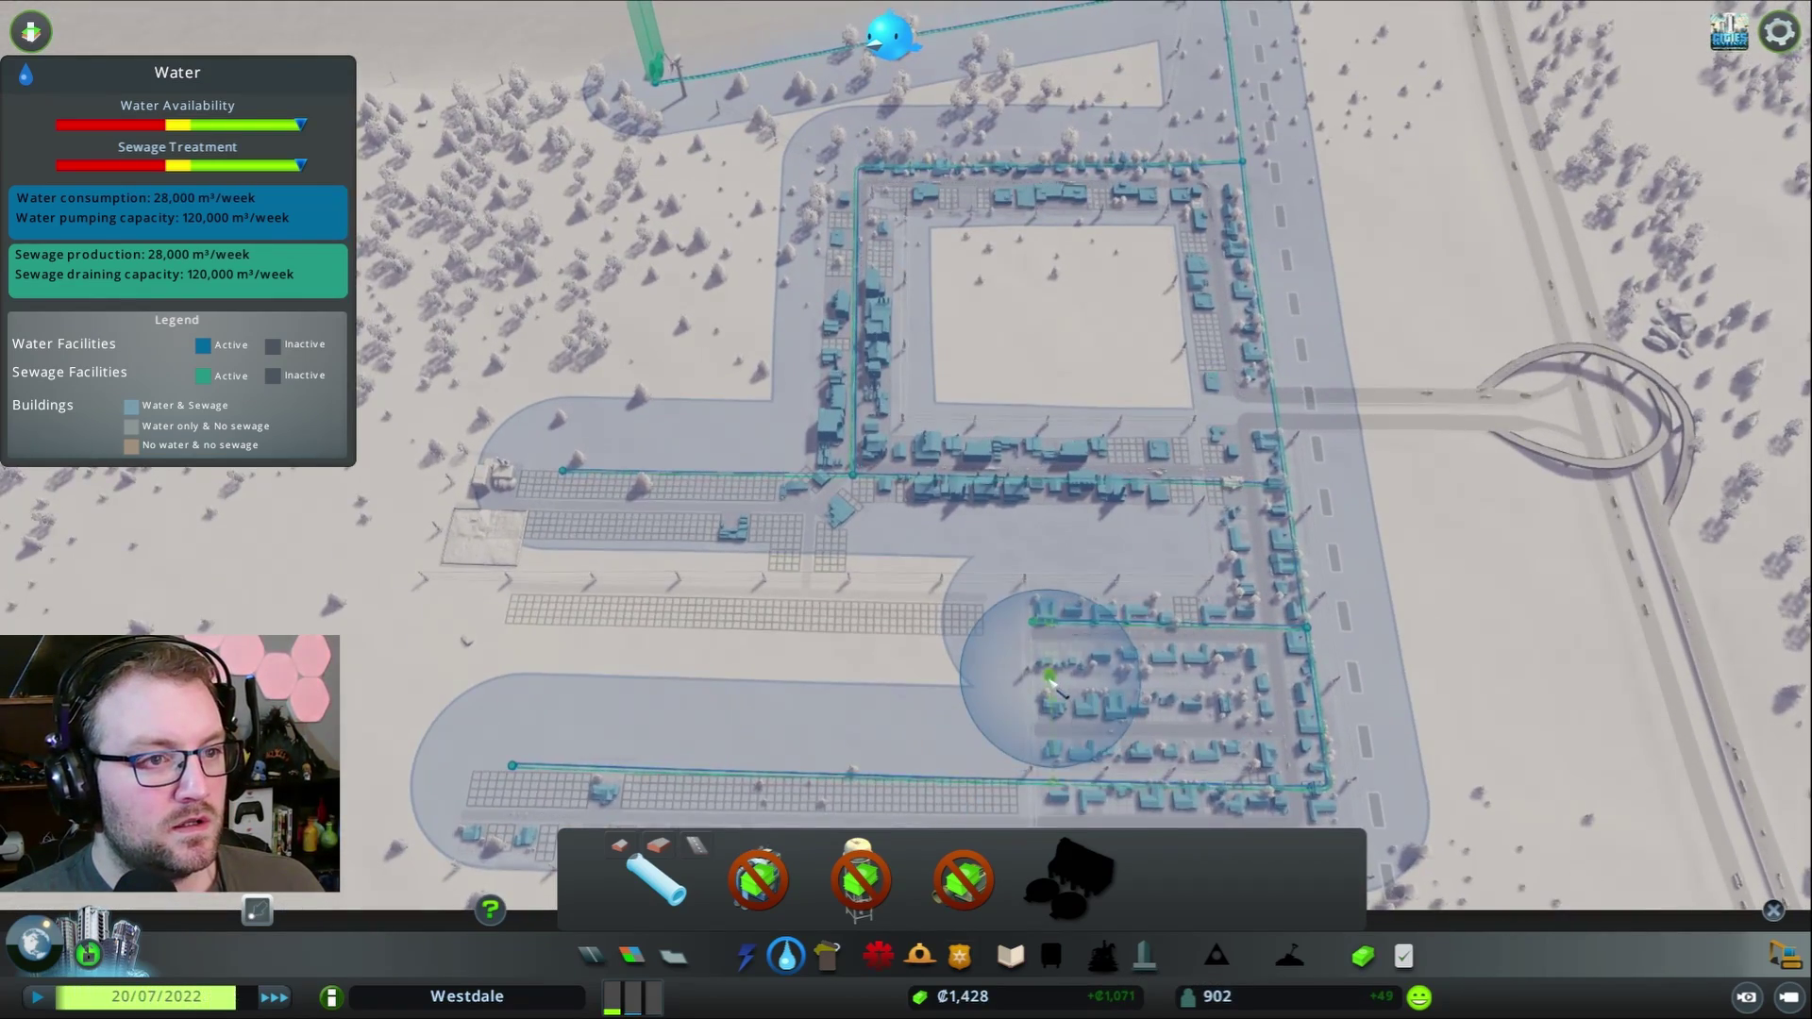
pyautogui.press('w')
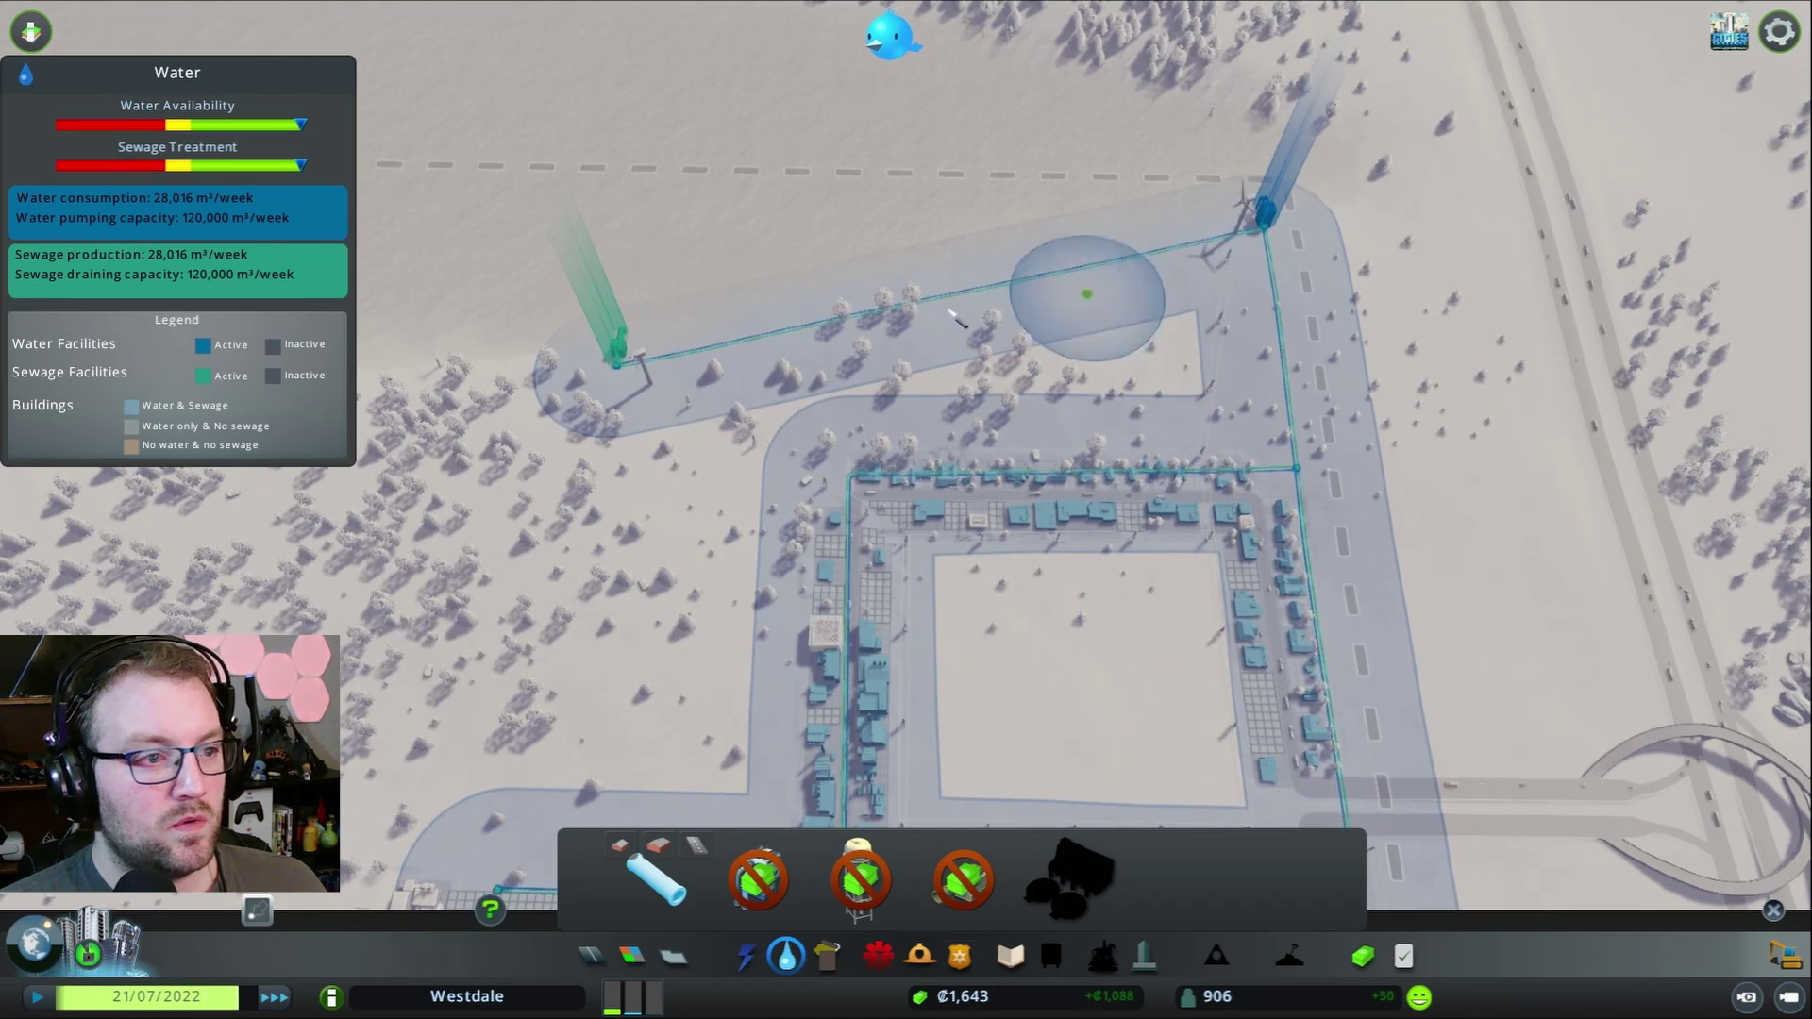
pyautogui.press('s')
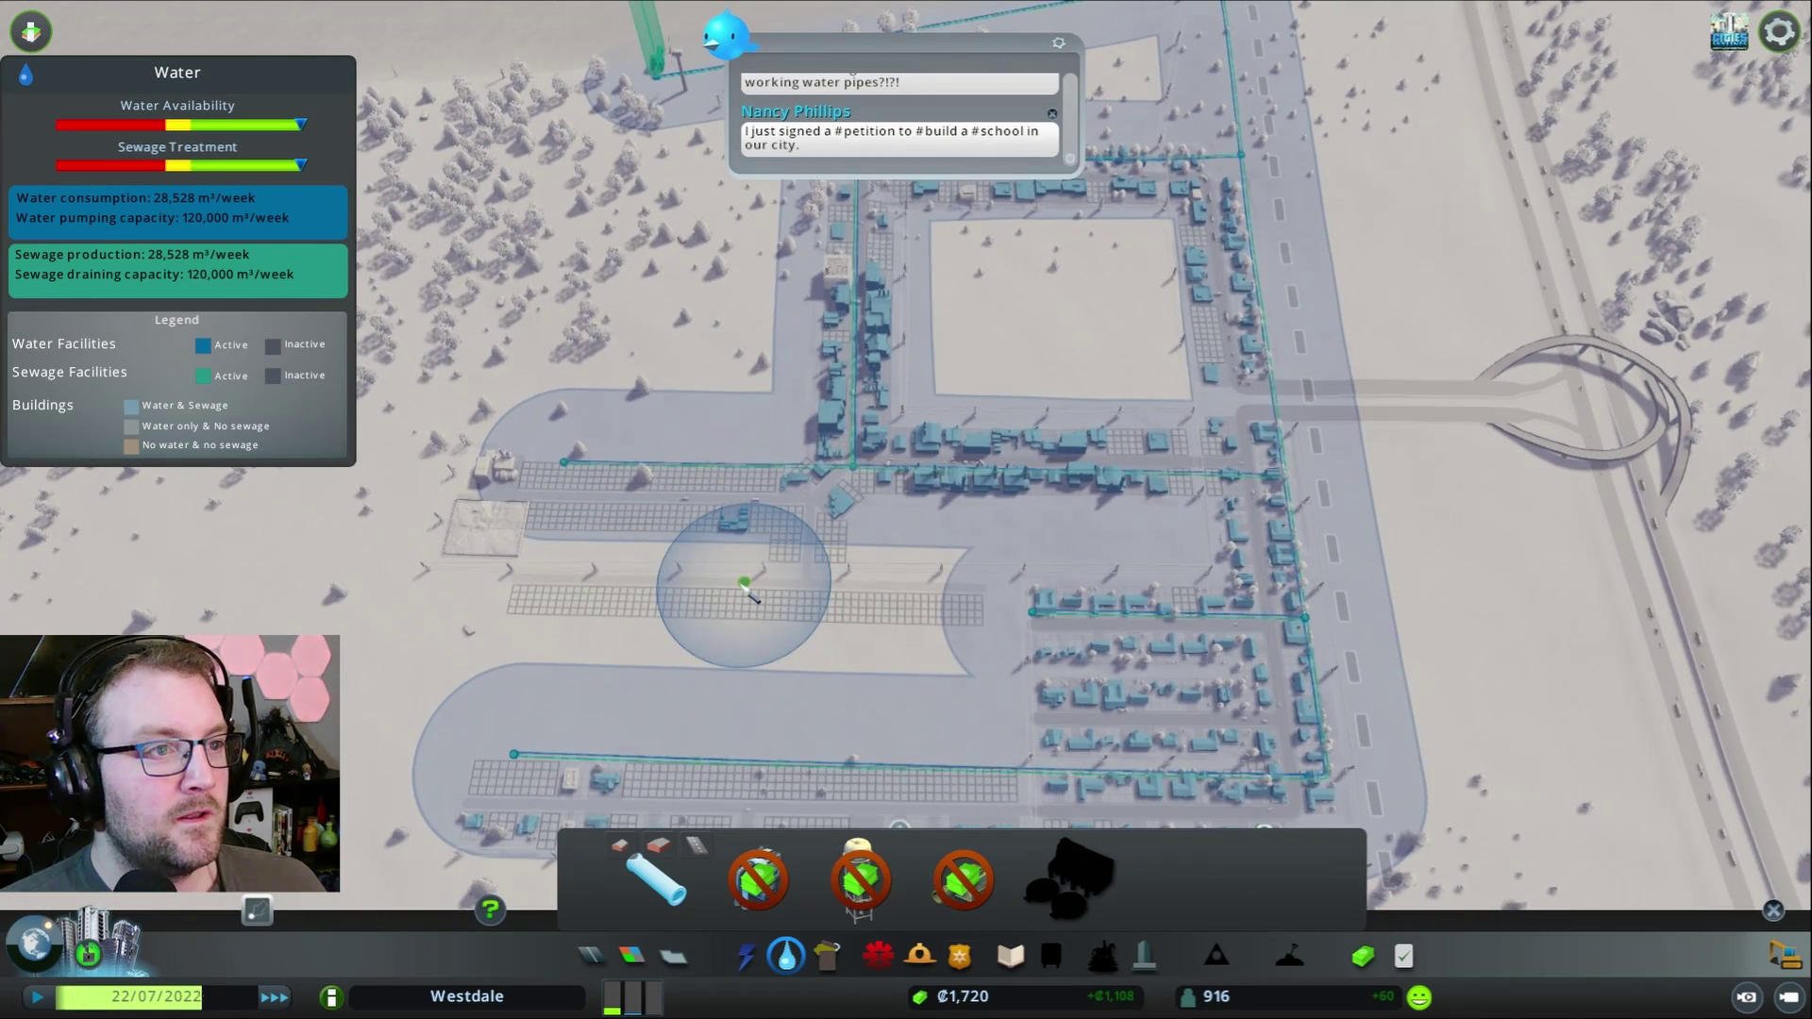
# - Glance at school coverage, then bring up the Economy window on its Loans page
pyautogui.click(1011, 955)
pyautogui.click(651, 878)
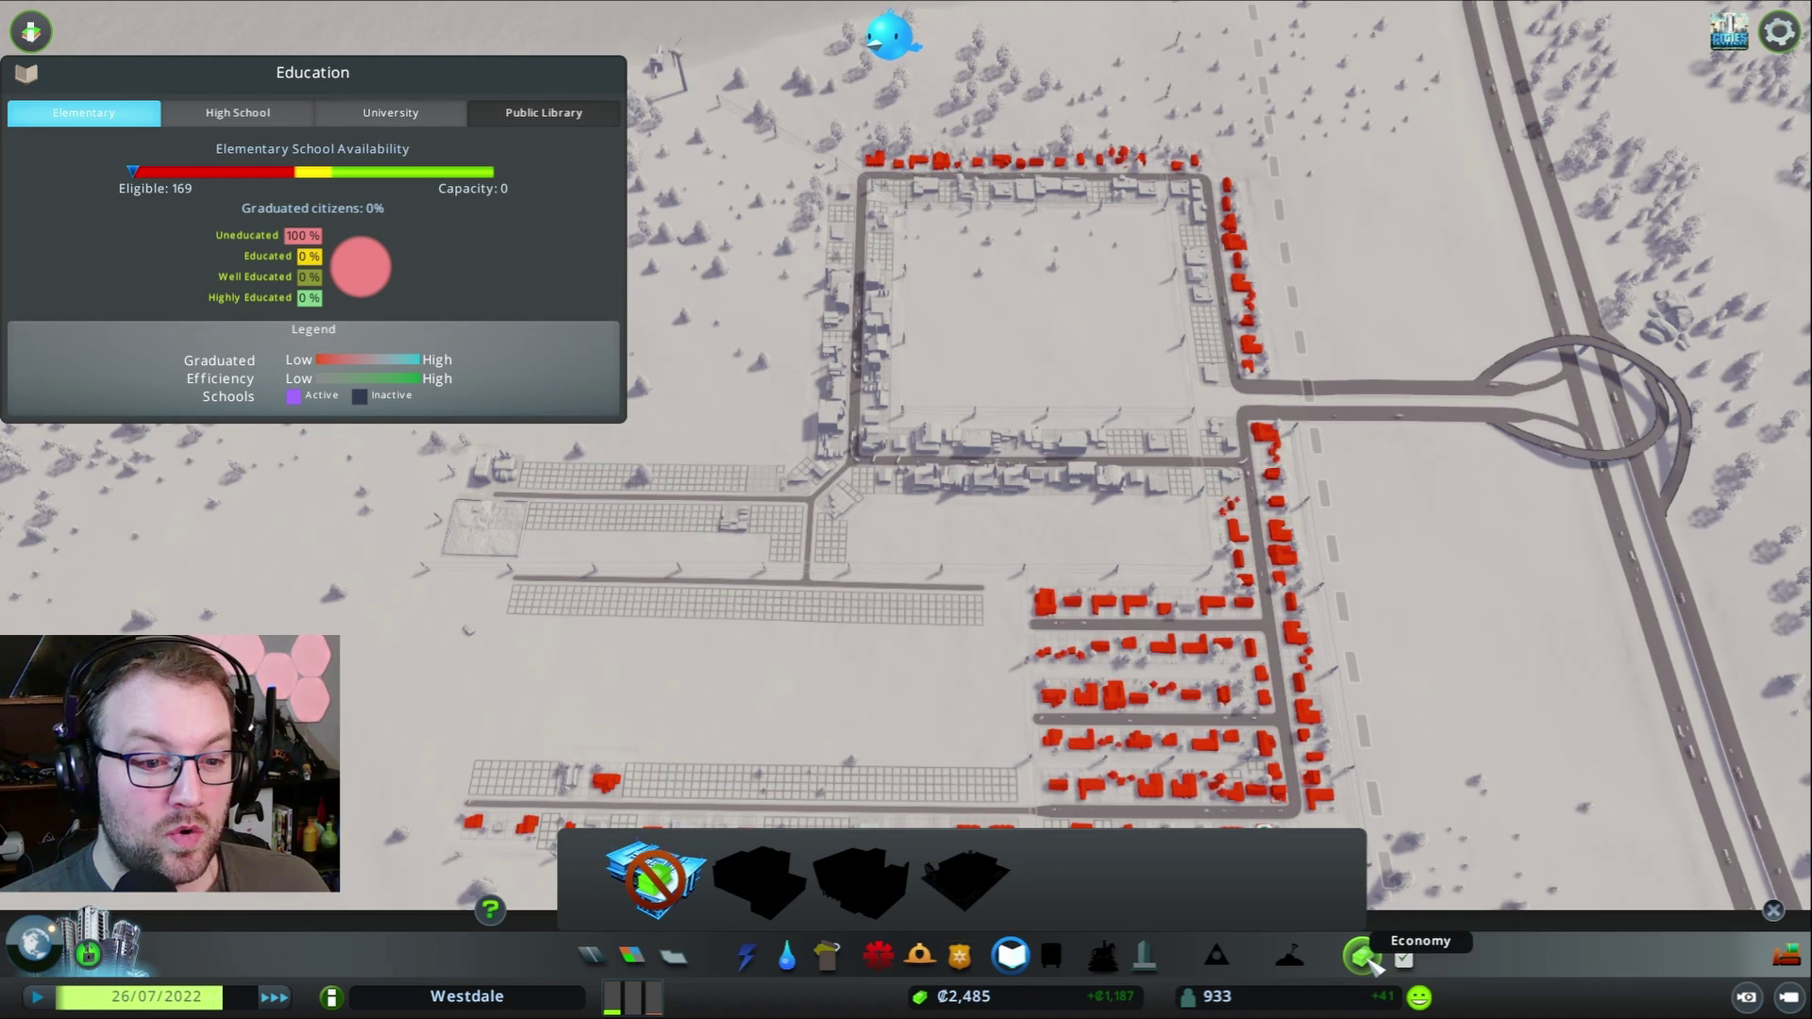
pyautogui.click(1363, 957)
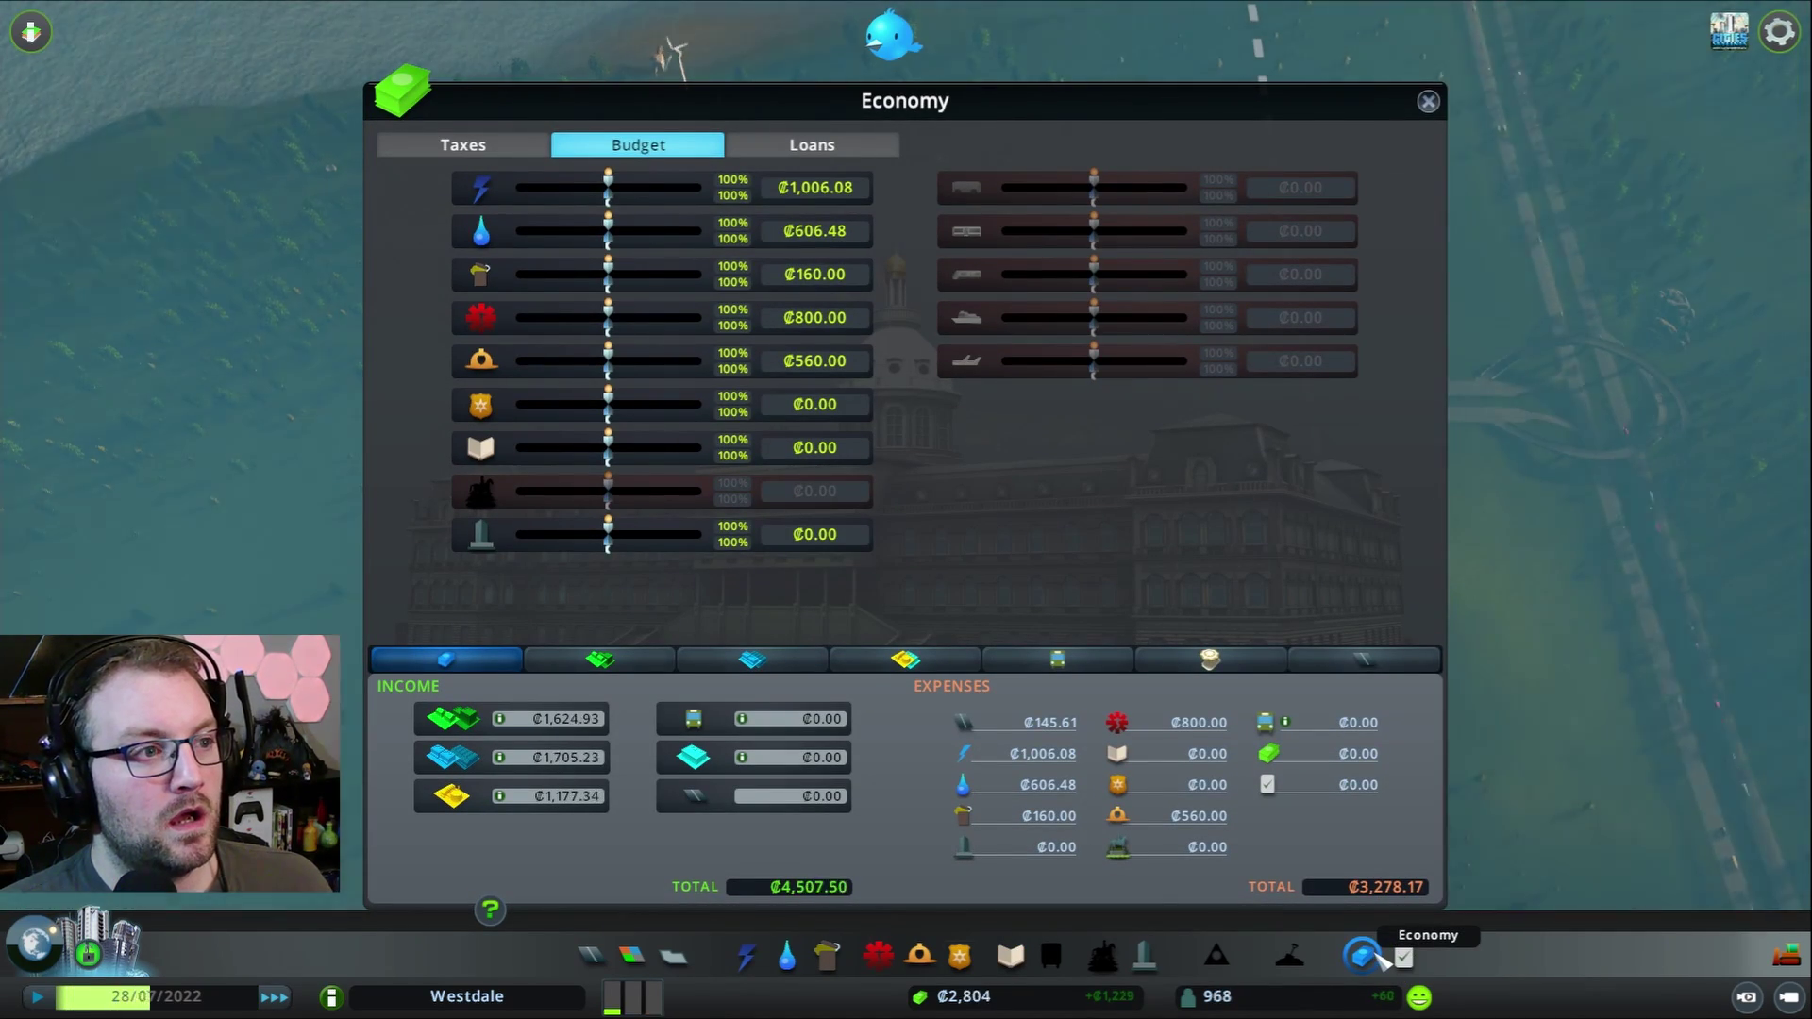
pyautogui.click(808, 148)
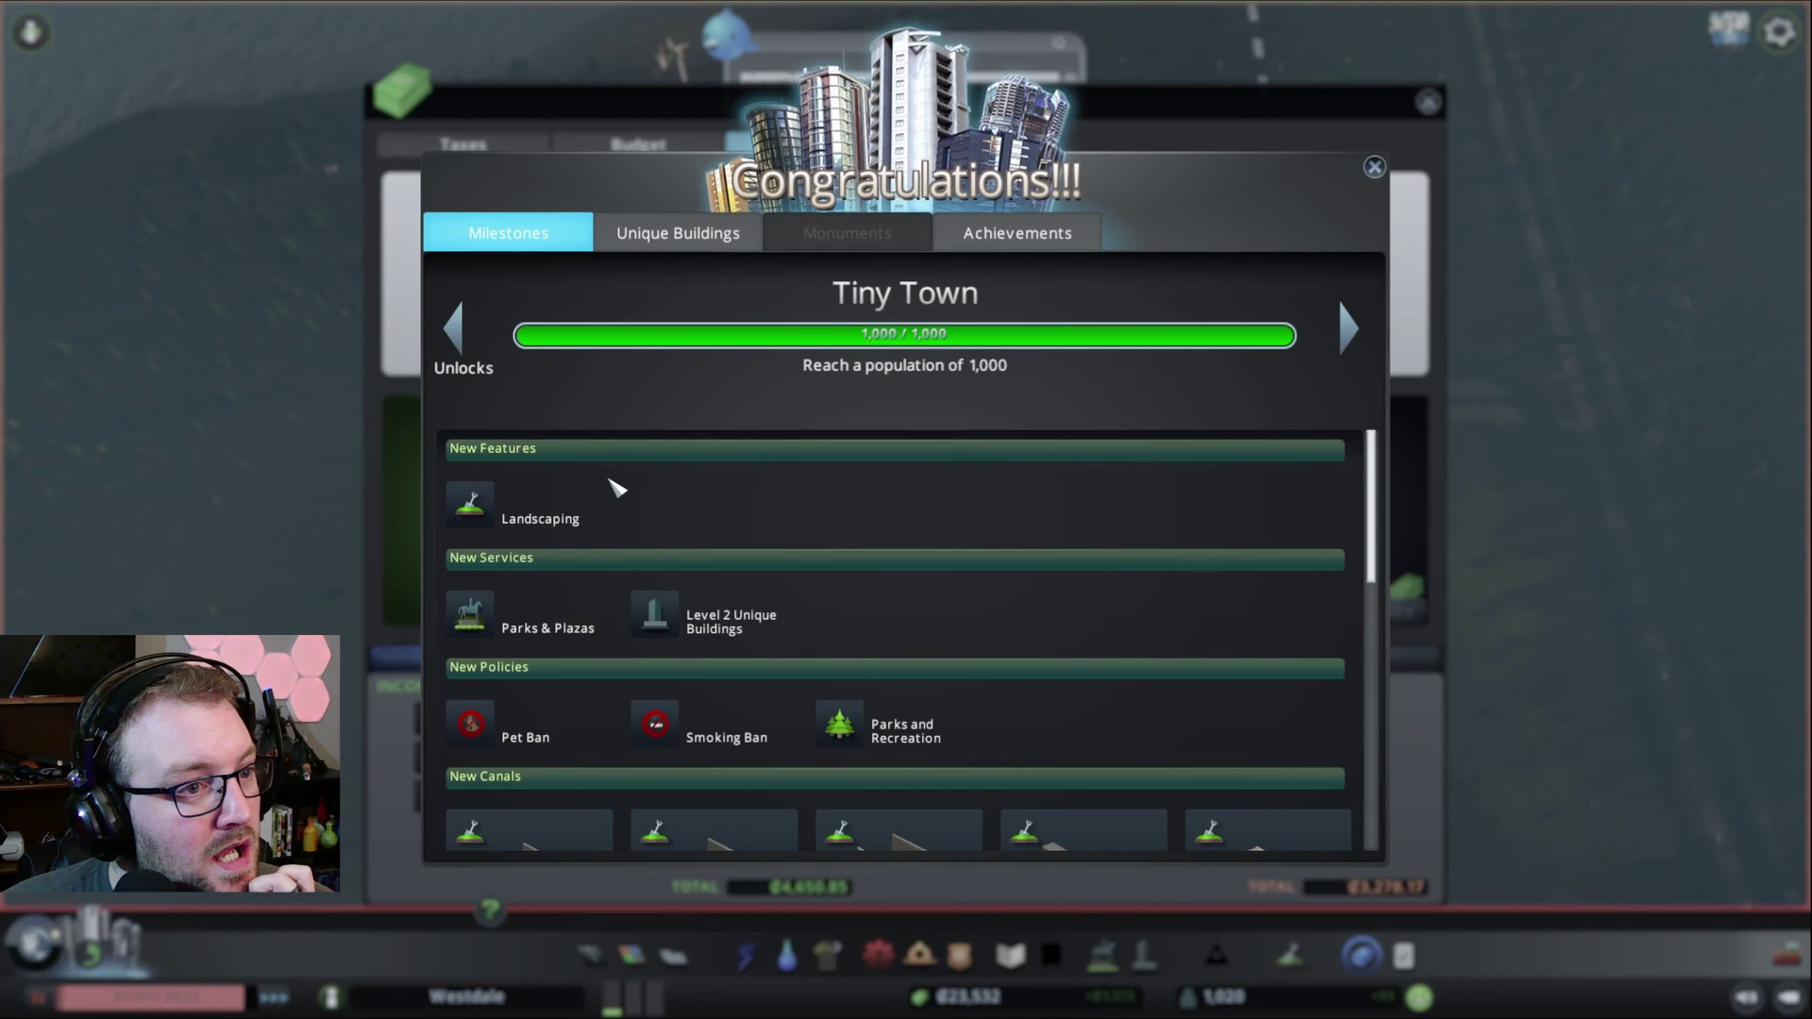
pyautogui.scroll(-2, 1075, 566)
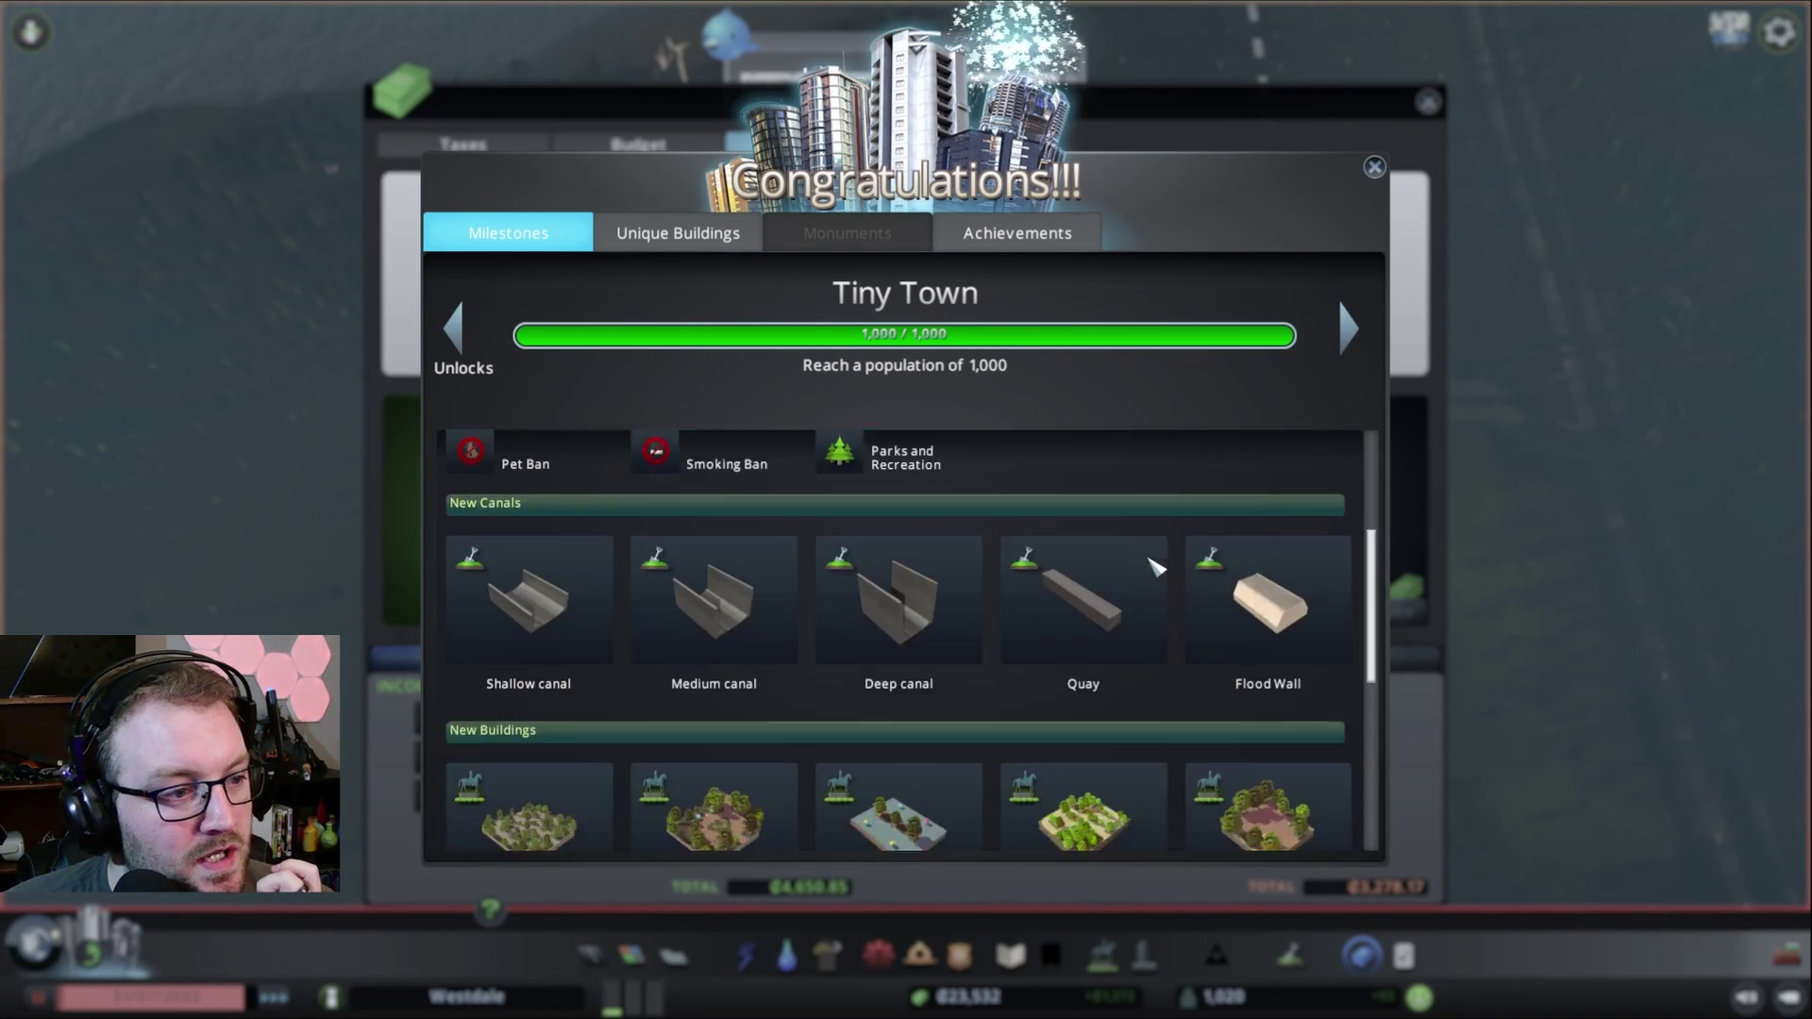
pyautogui.scroll(-2, 1075, 552)
pyautogui.scroll(-1, 1155, 565)
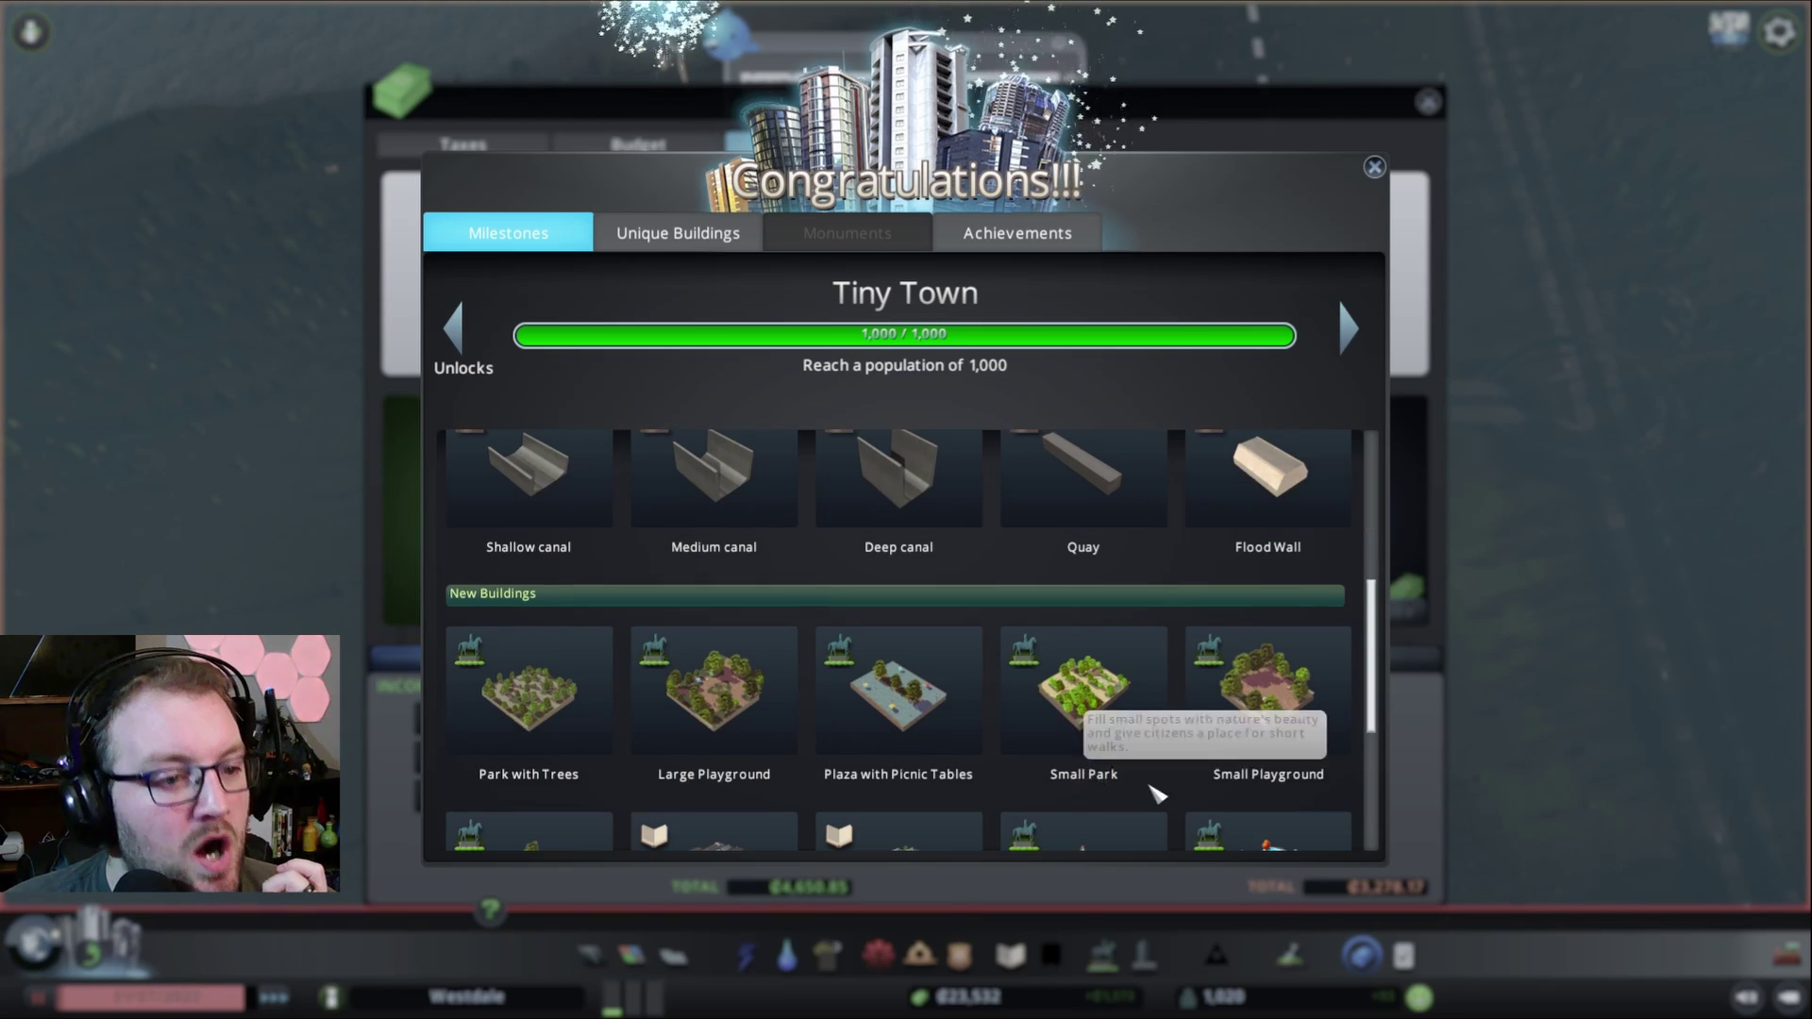
pyautogui.scroll(-2, 1133, 709)
pyautogui.scroll(-2, 1148, 764)
# - Dismiss the Tiny Town milestone, take the ₵20,000 Silver Sunset Bank loan, and close Economy
pyautogui.click(1373, 167)
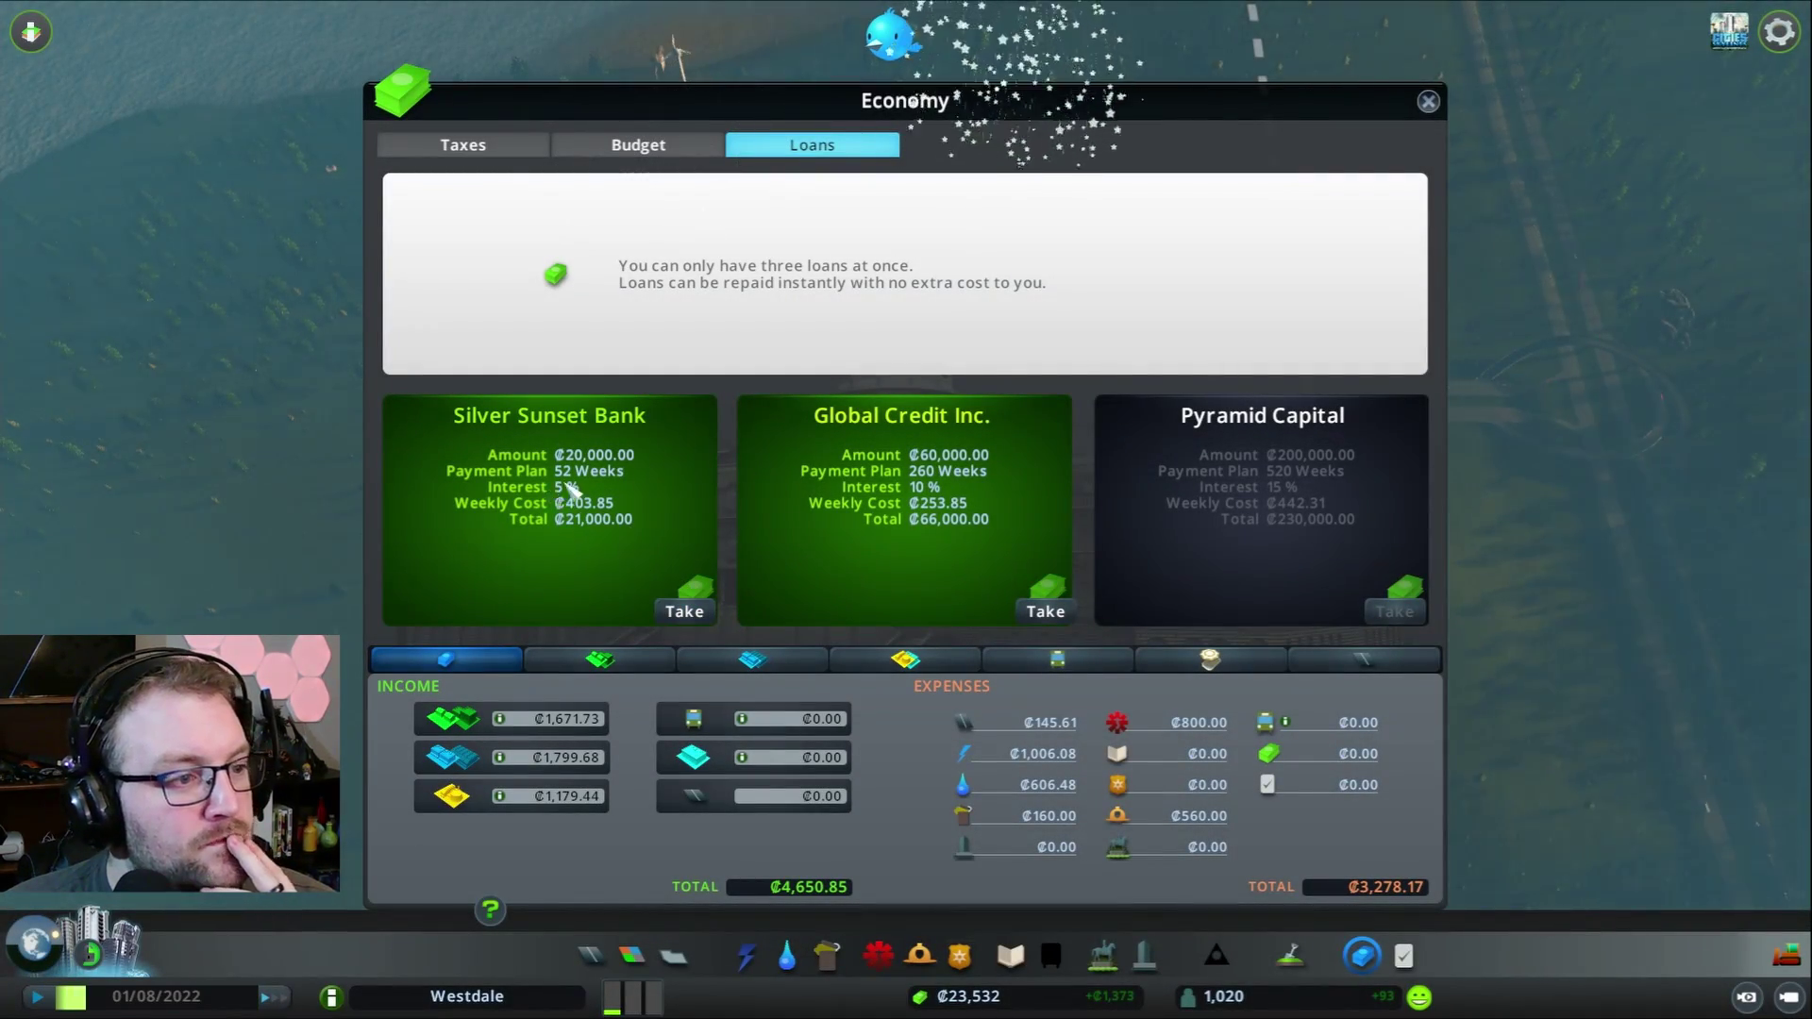
pyautogui.click(686, 613)
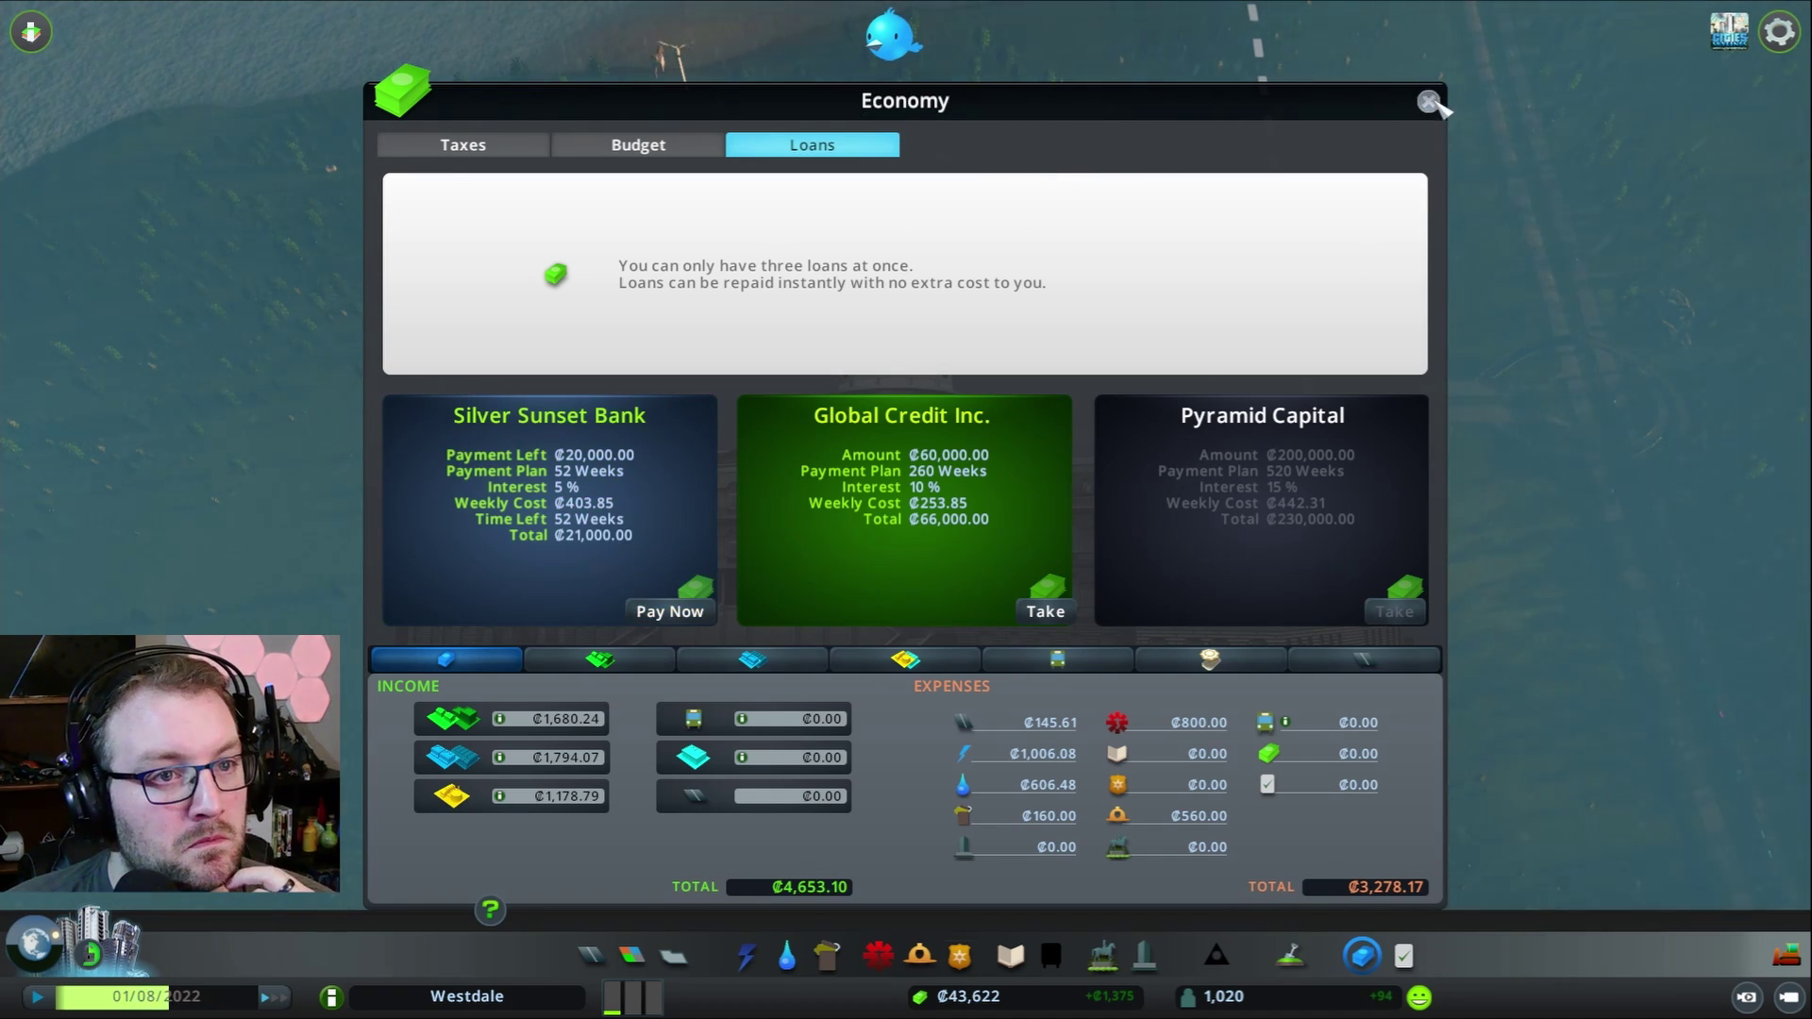
pyautogui.click(1431, 102)
# - Place a ₵22,000 public library beside the southern residential road
pyautogui.click(1012, 958)
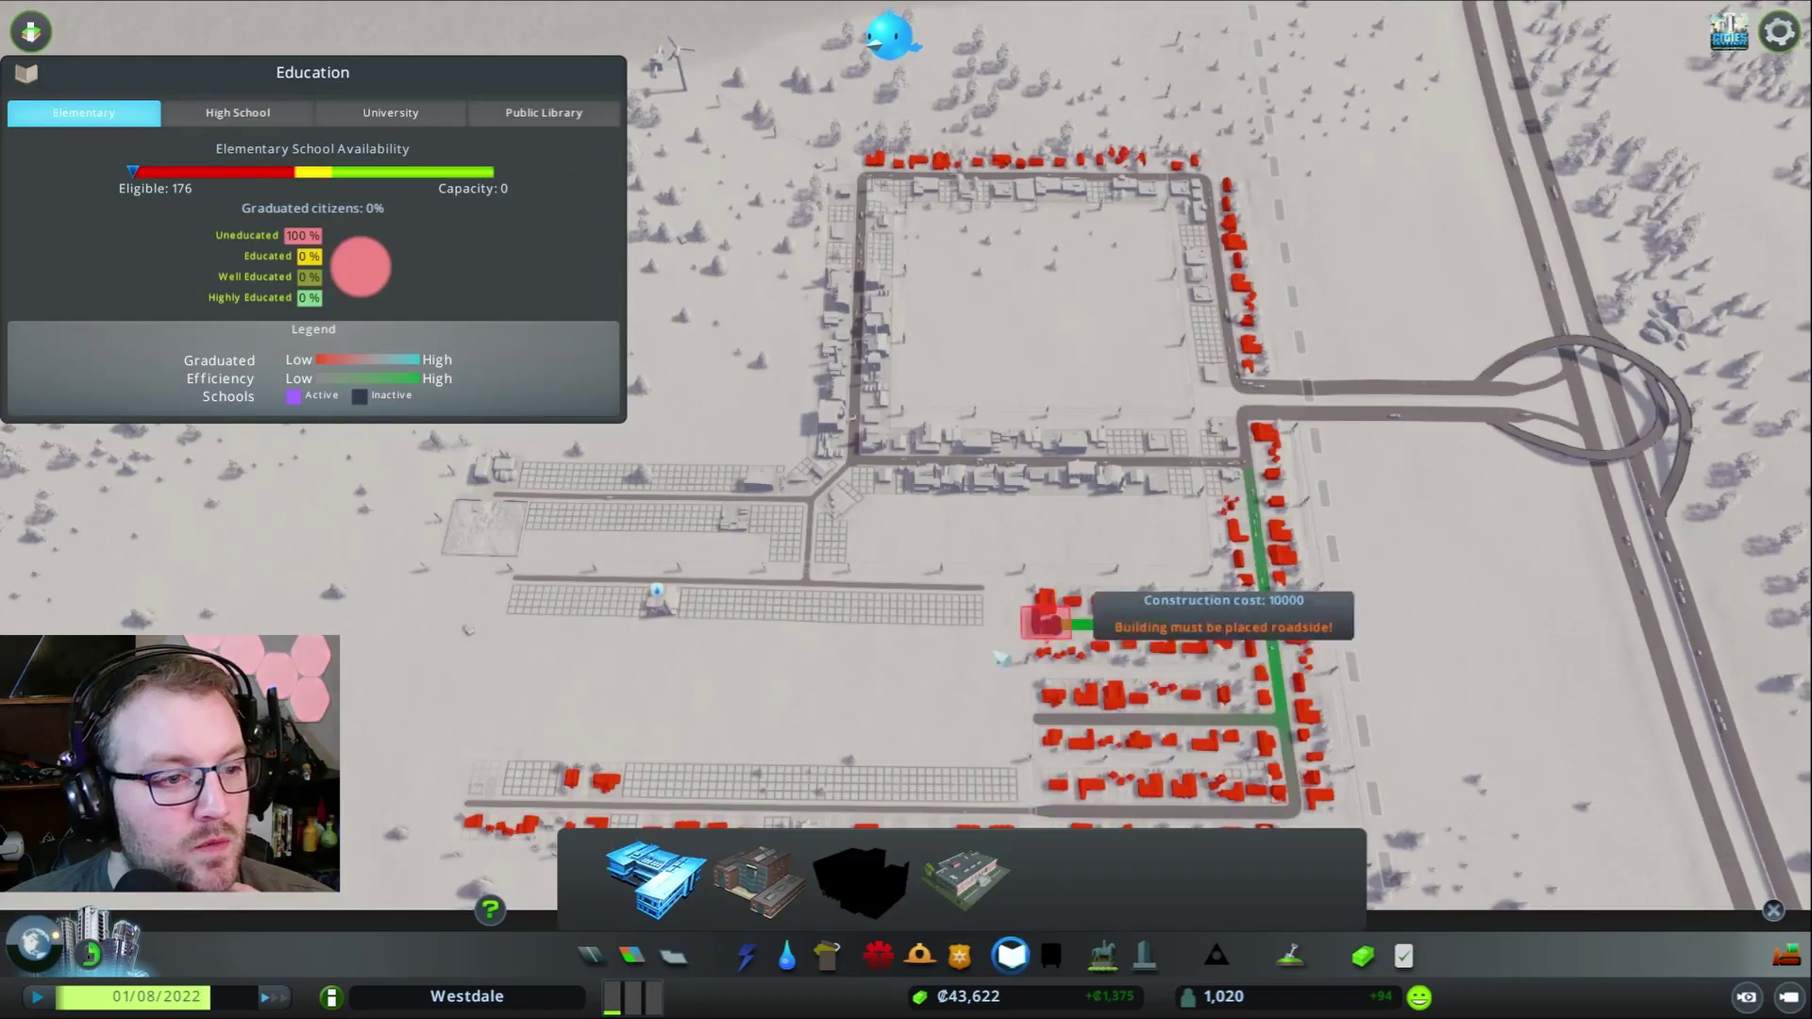
pyautogui.click(972, 878)
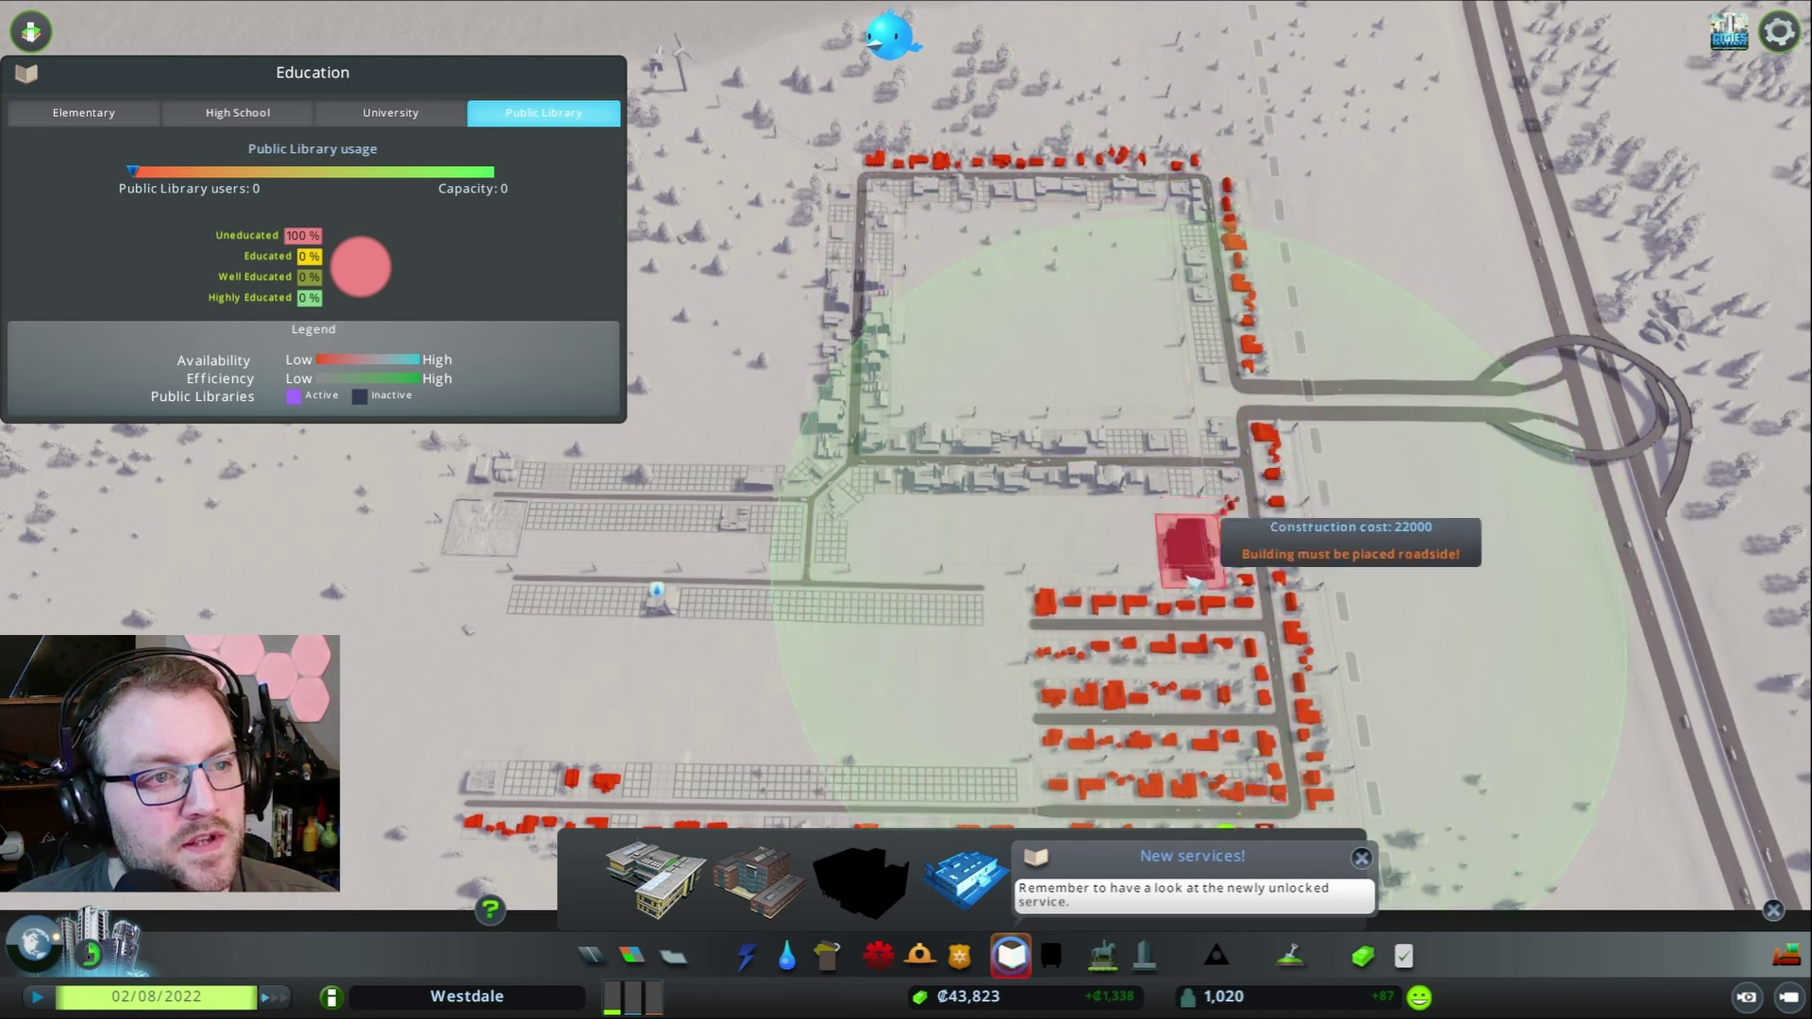
pyautogui.press('Escape')
pyautogui.scroll(-3, 1146, 807)
pyautogui.click(1051, 955)
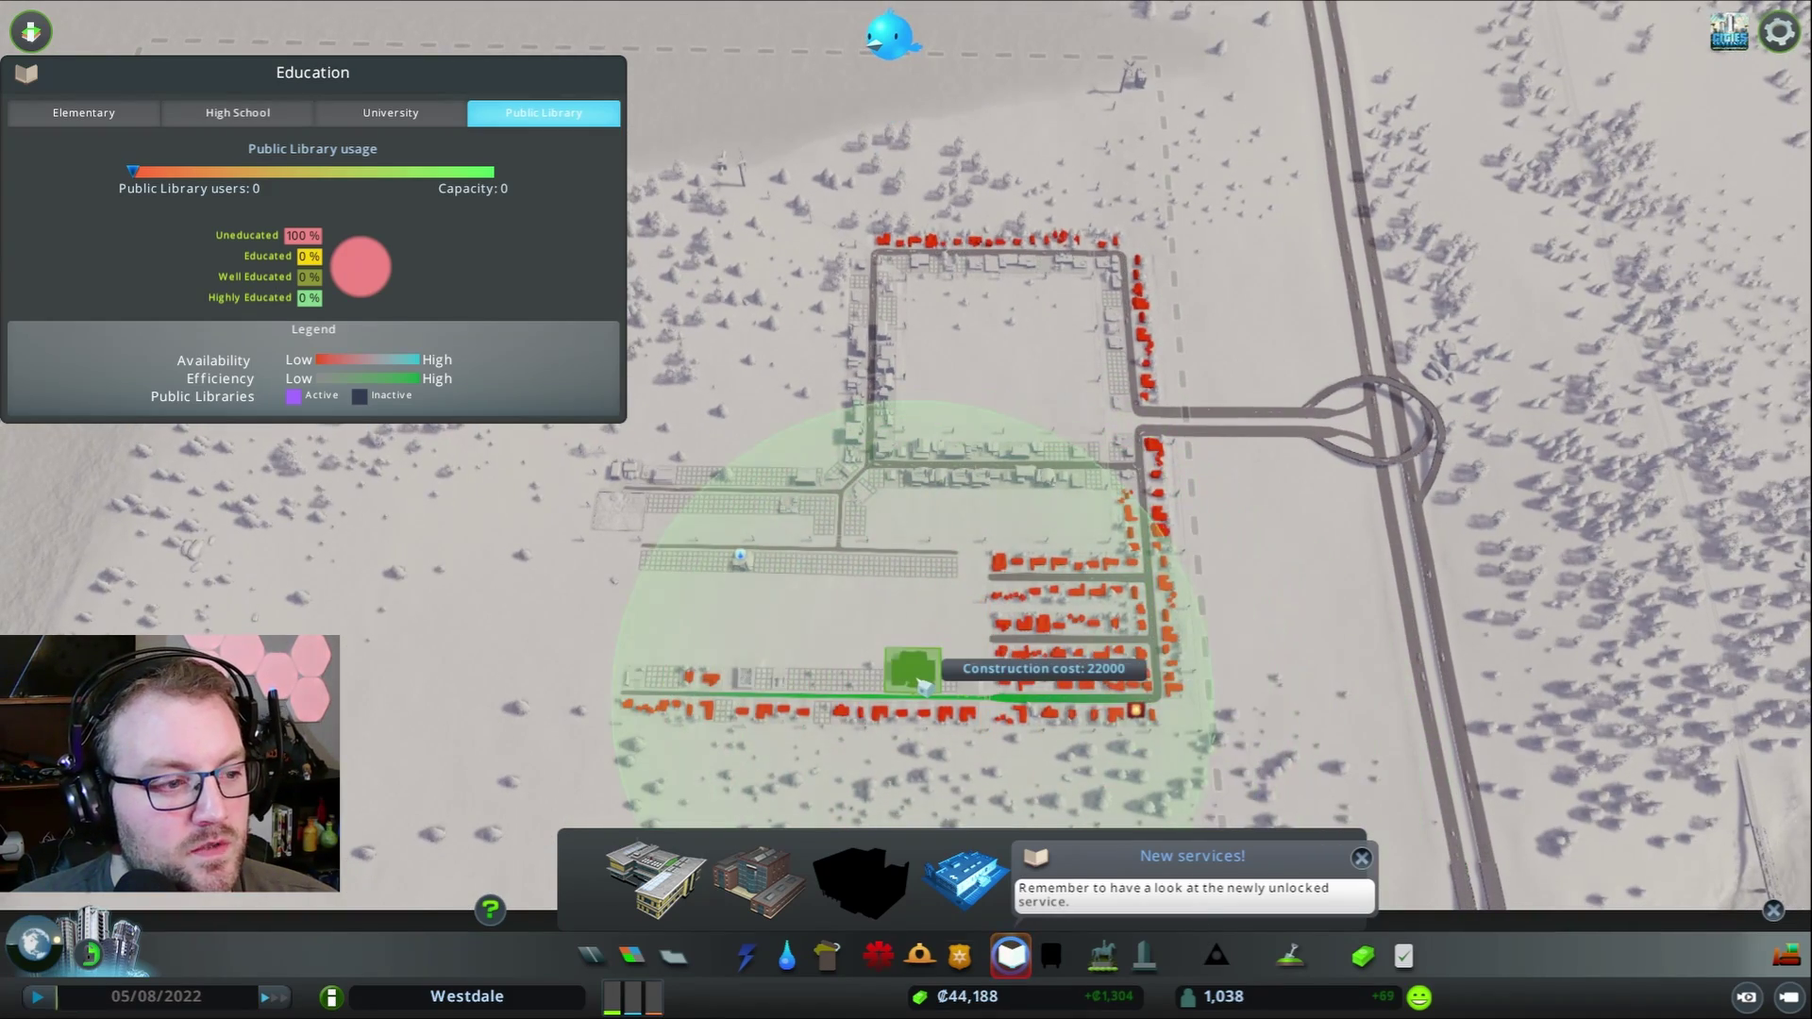
pyautogui.click(924, 680)
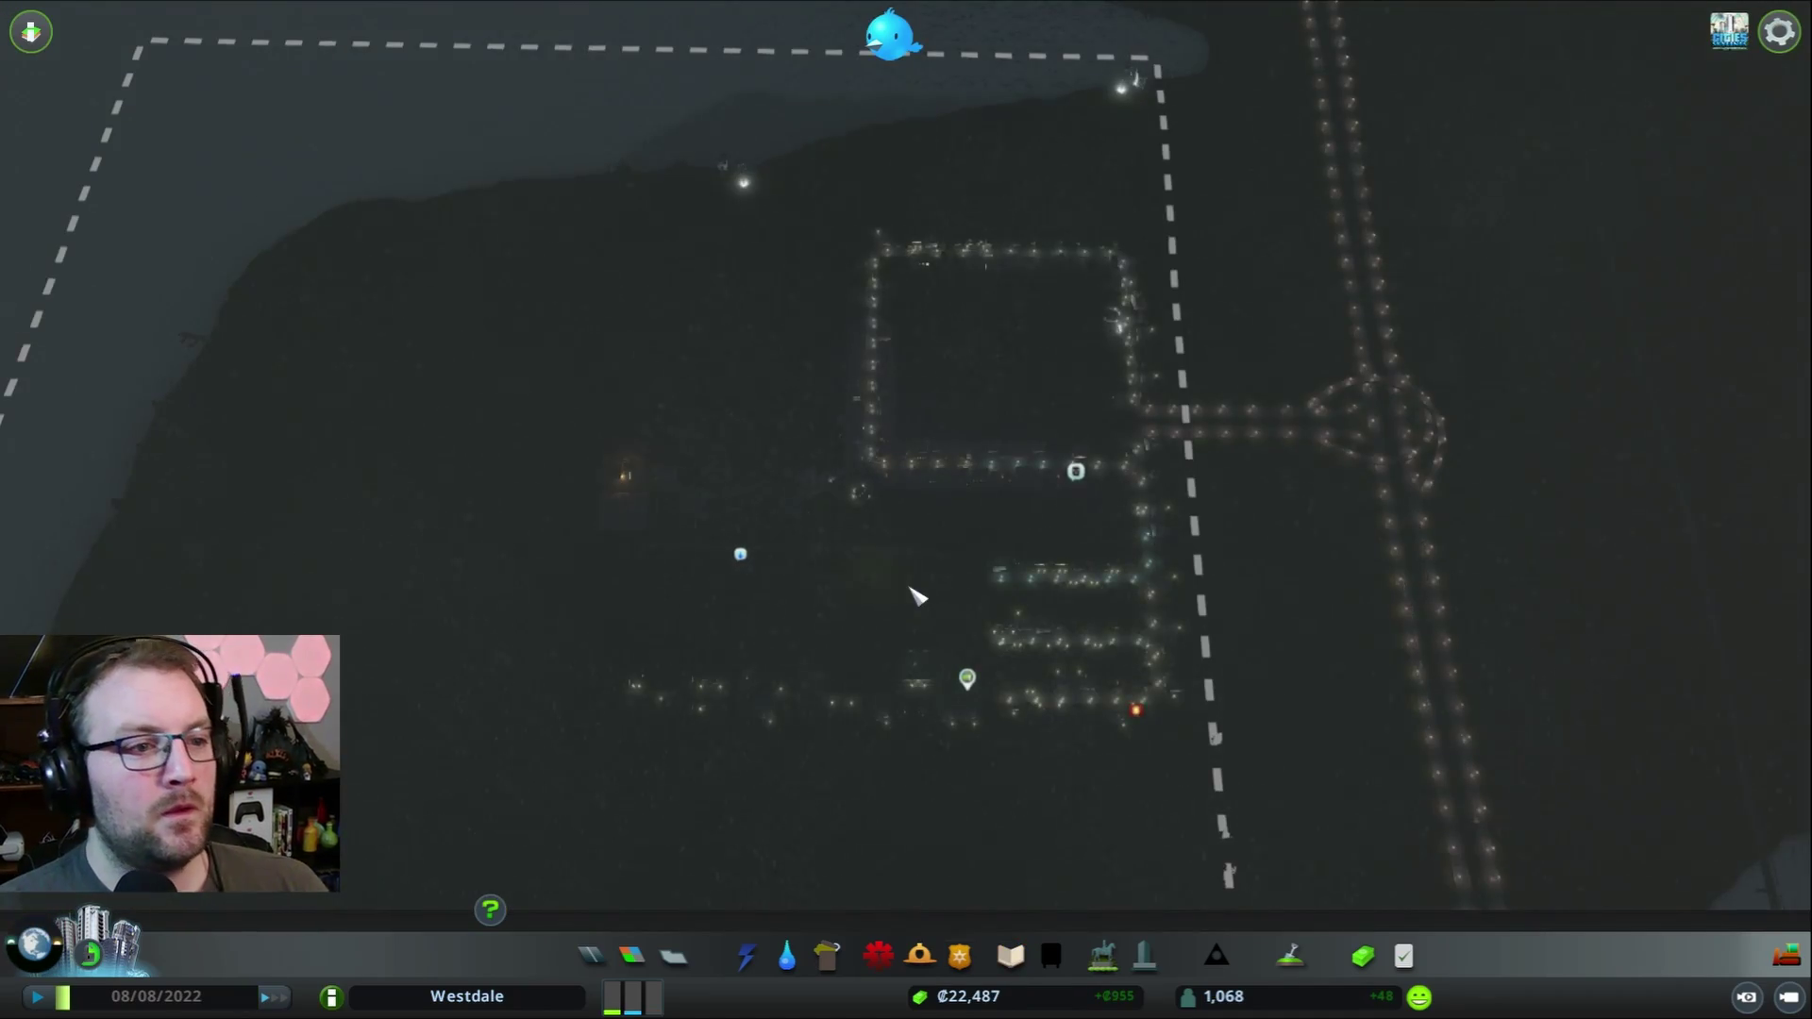
pyautogui.scroll(4, 917, 596)
pyautogui.scroll(-3, 1035, 822)
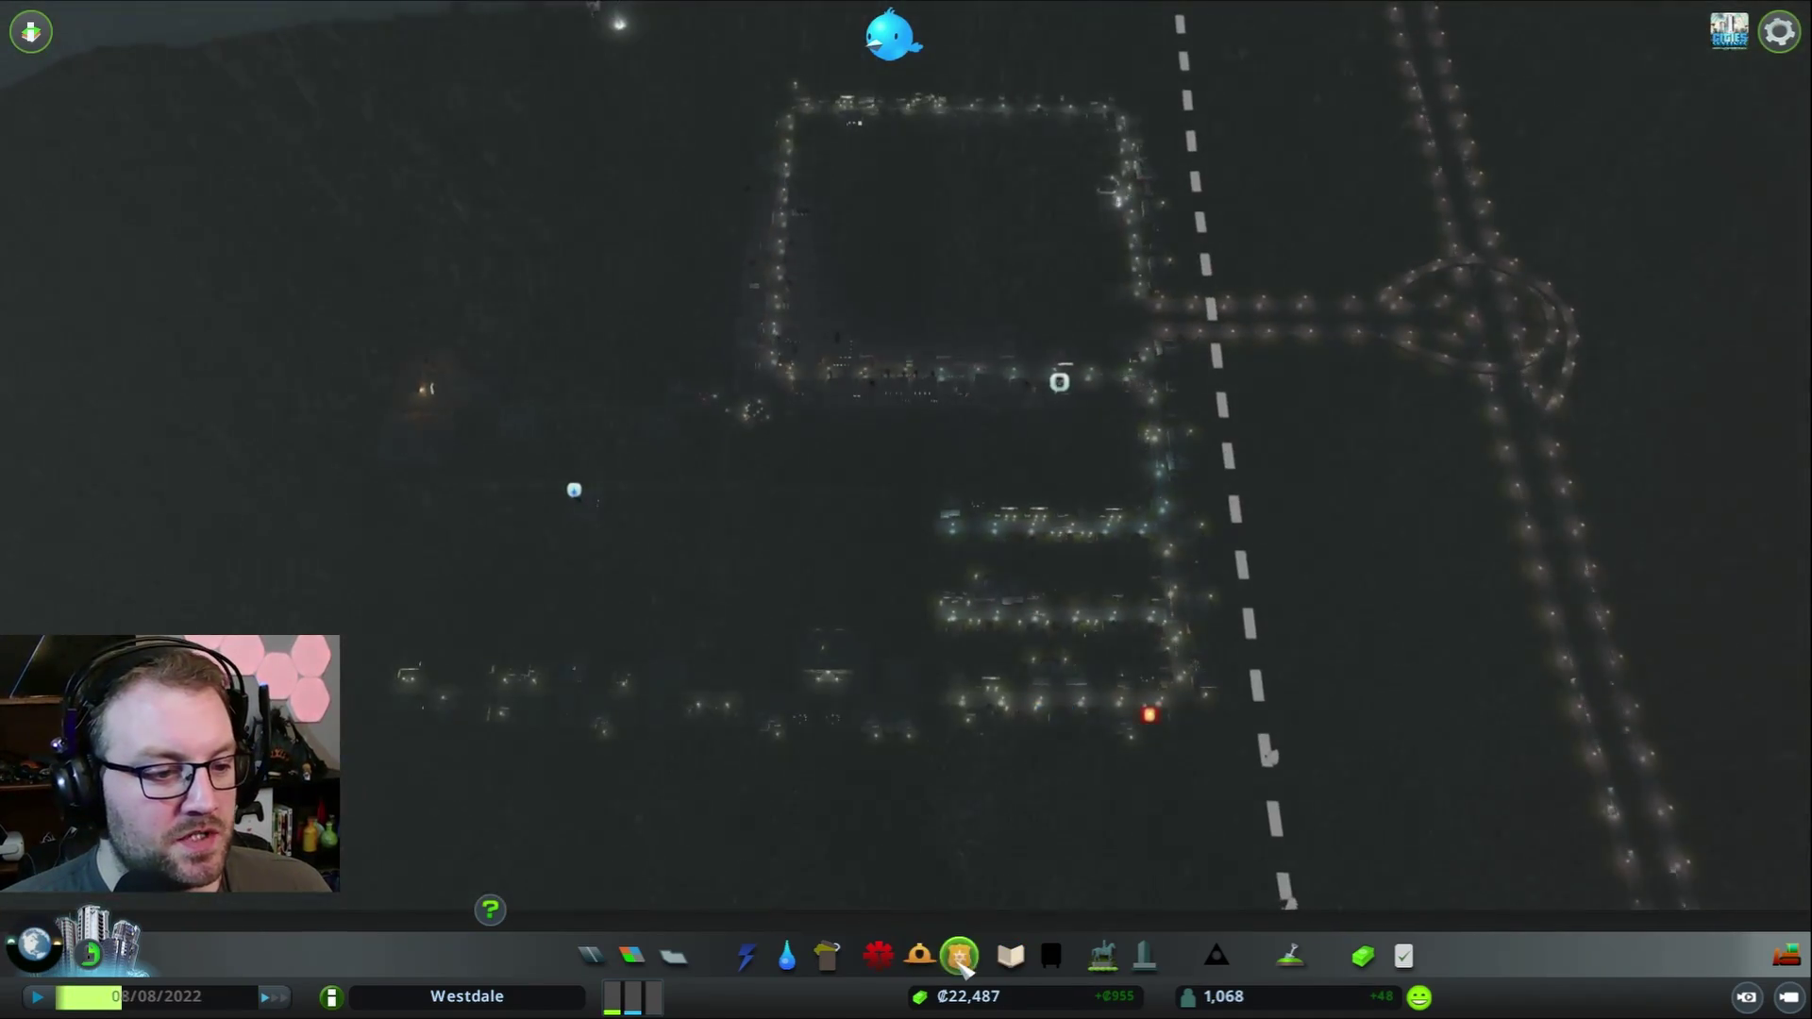
# - Build a police station on a town road, cancel further placement, and bring up Water services
pyautogui.click(959, 956)
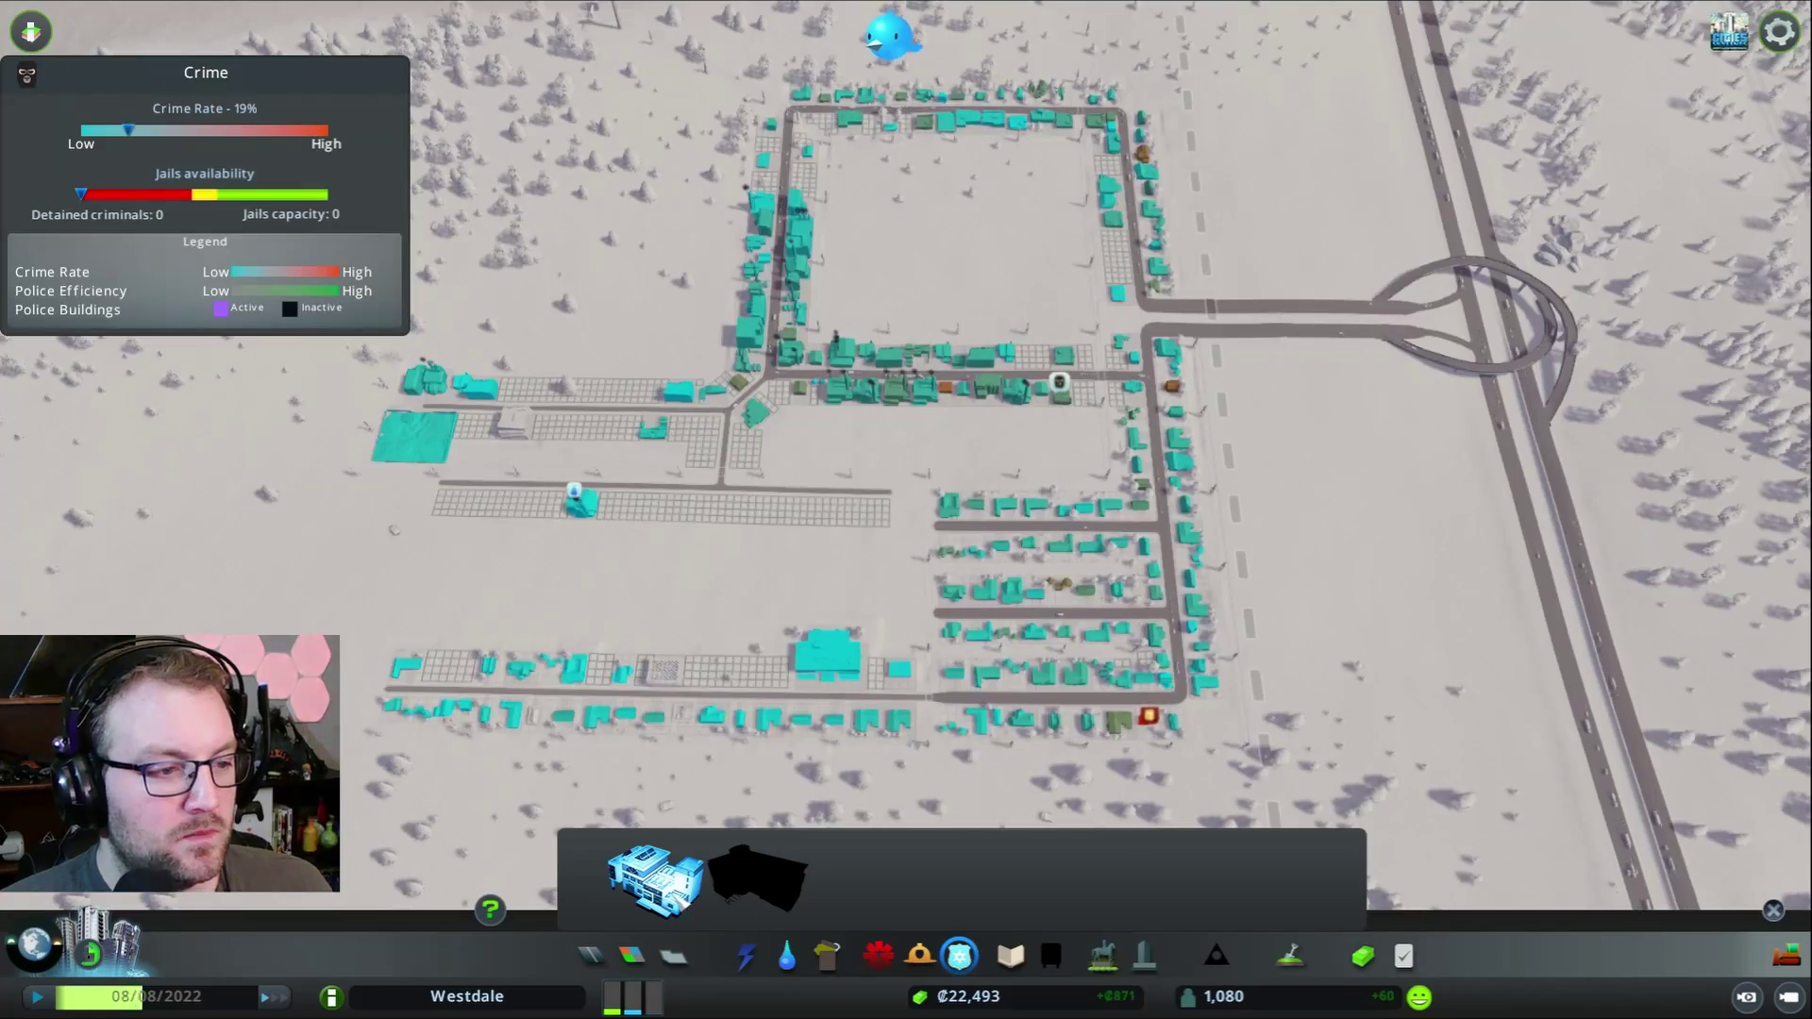
pyautogui.click(1075, 379)
pyautogui.scroll(3, 1246, 753)
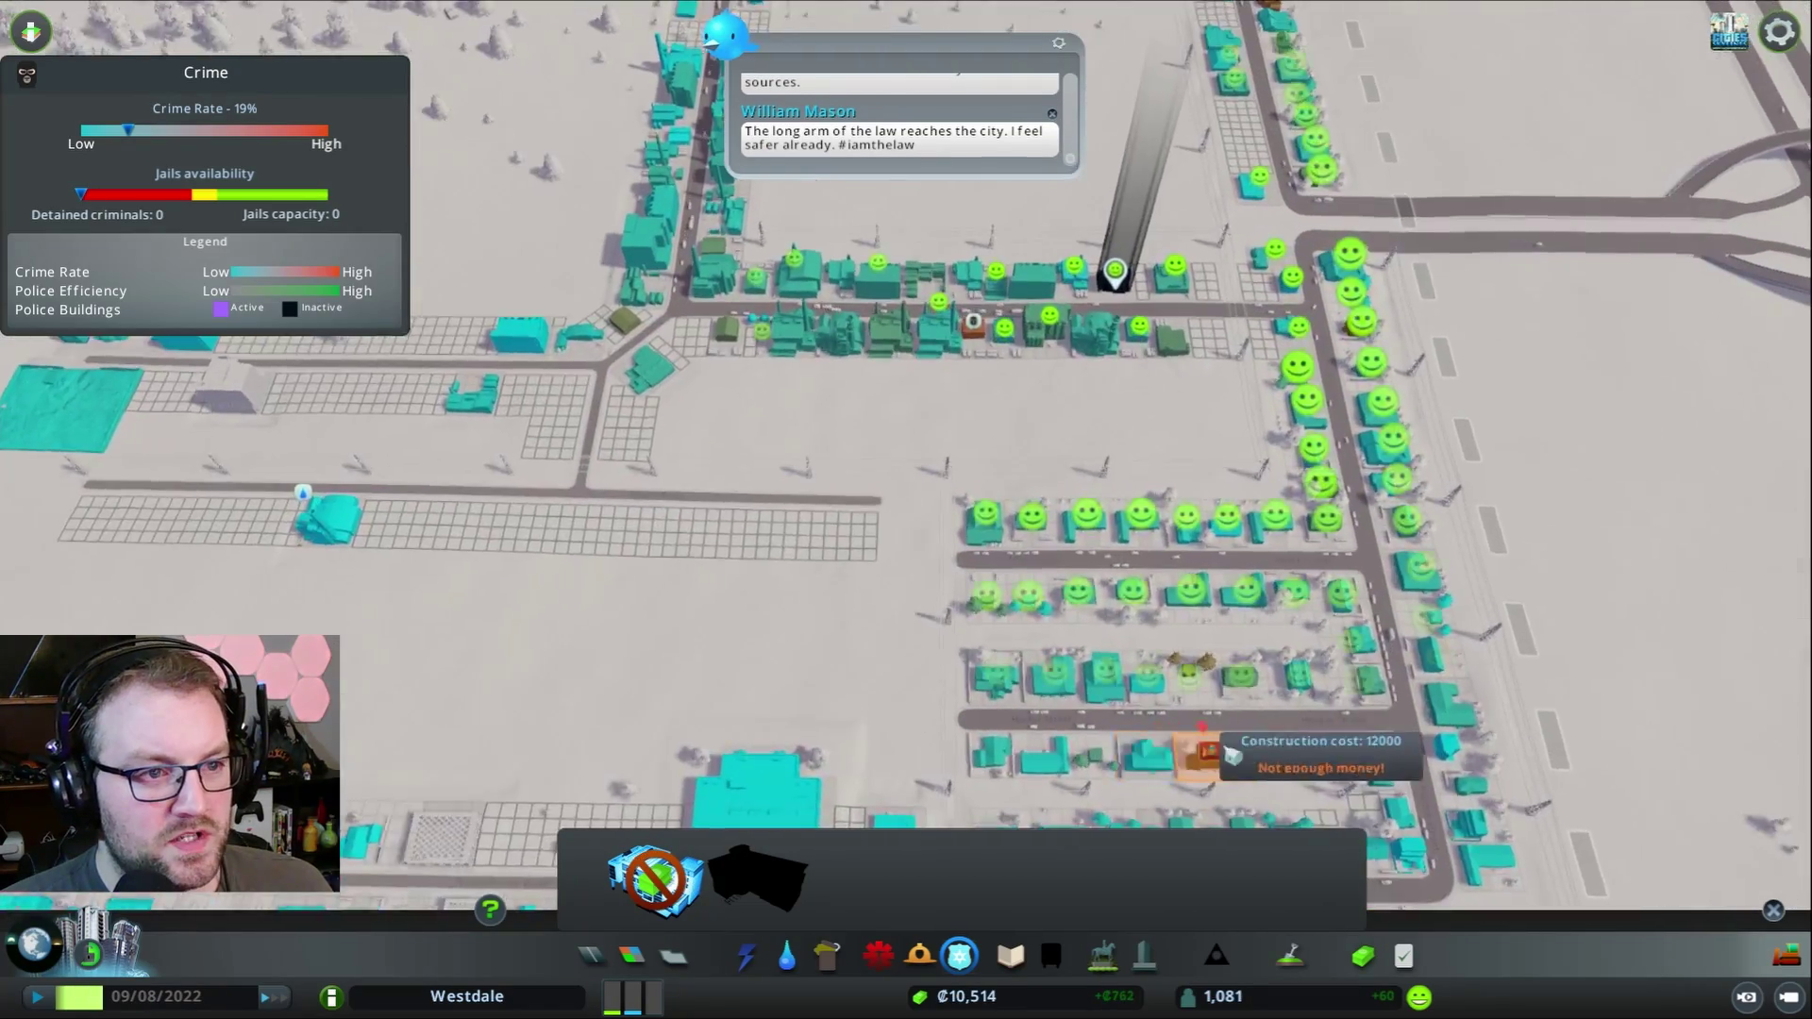
pyautogui.press('w')
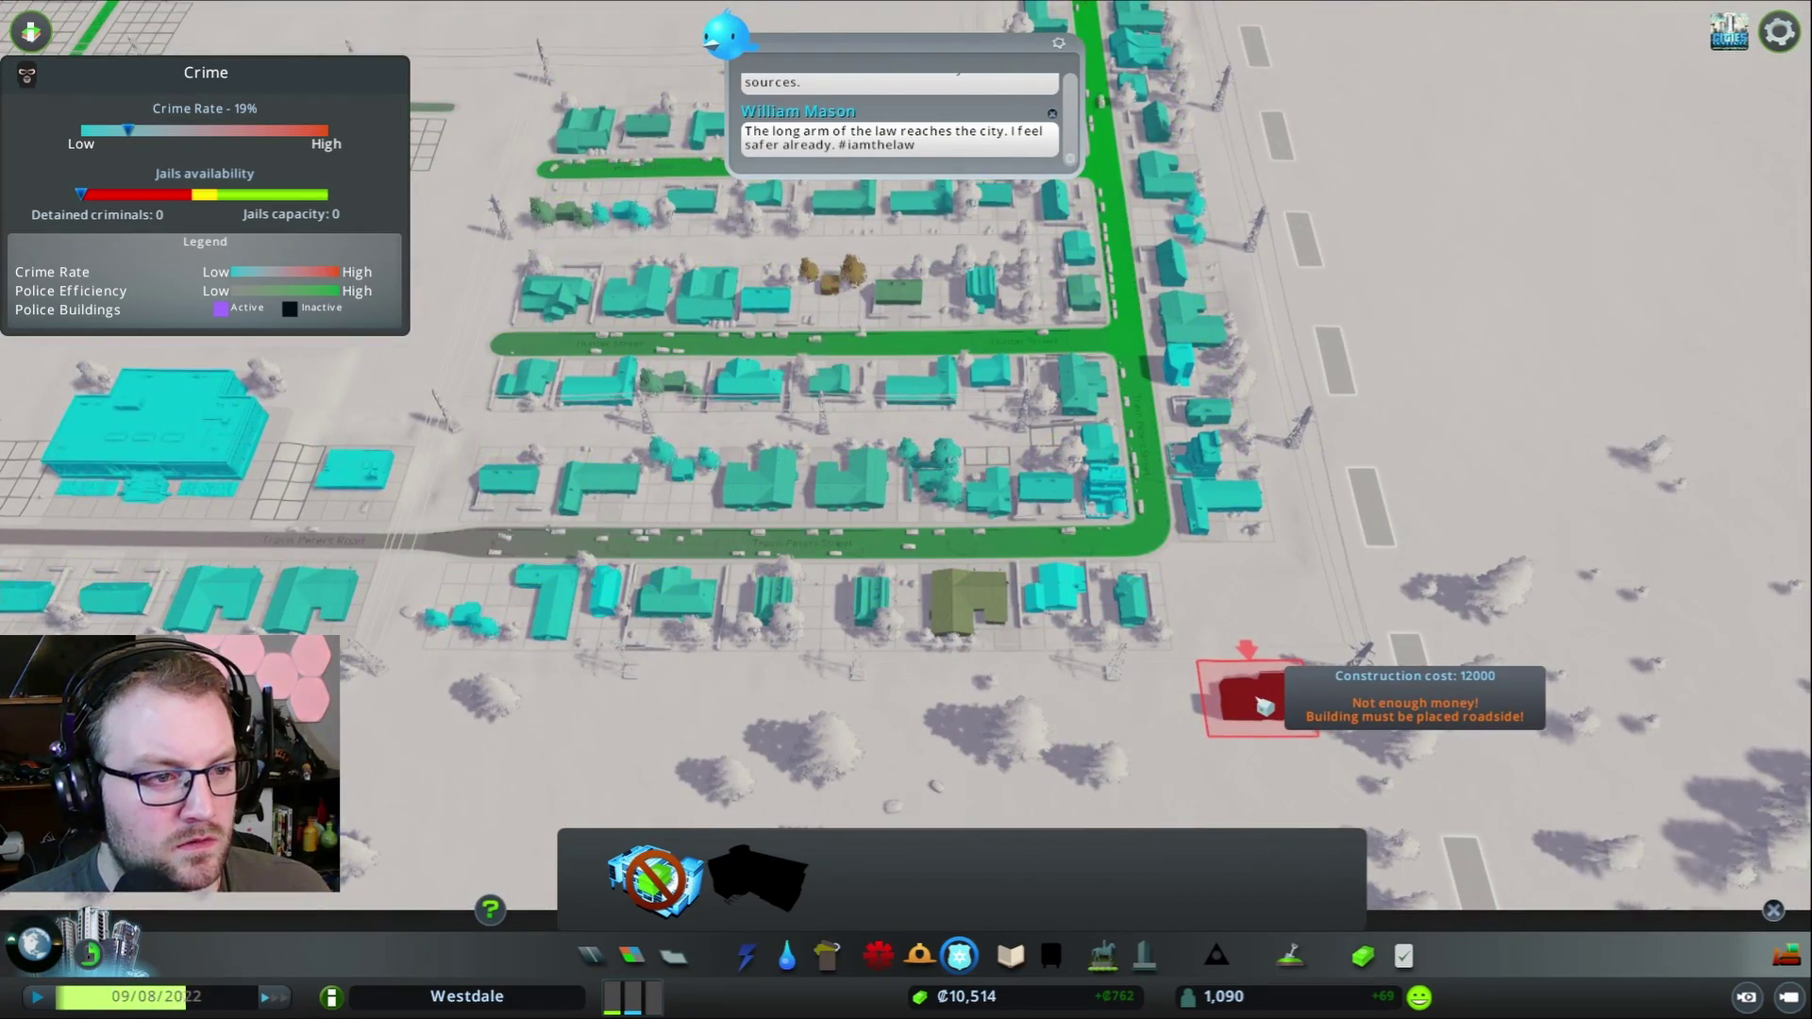
pyautogui.press('Escape')
pyautogui.scroll(-2, 1255, 654)
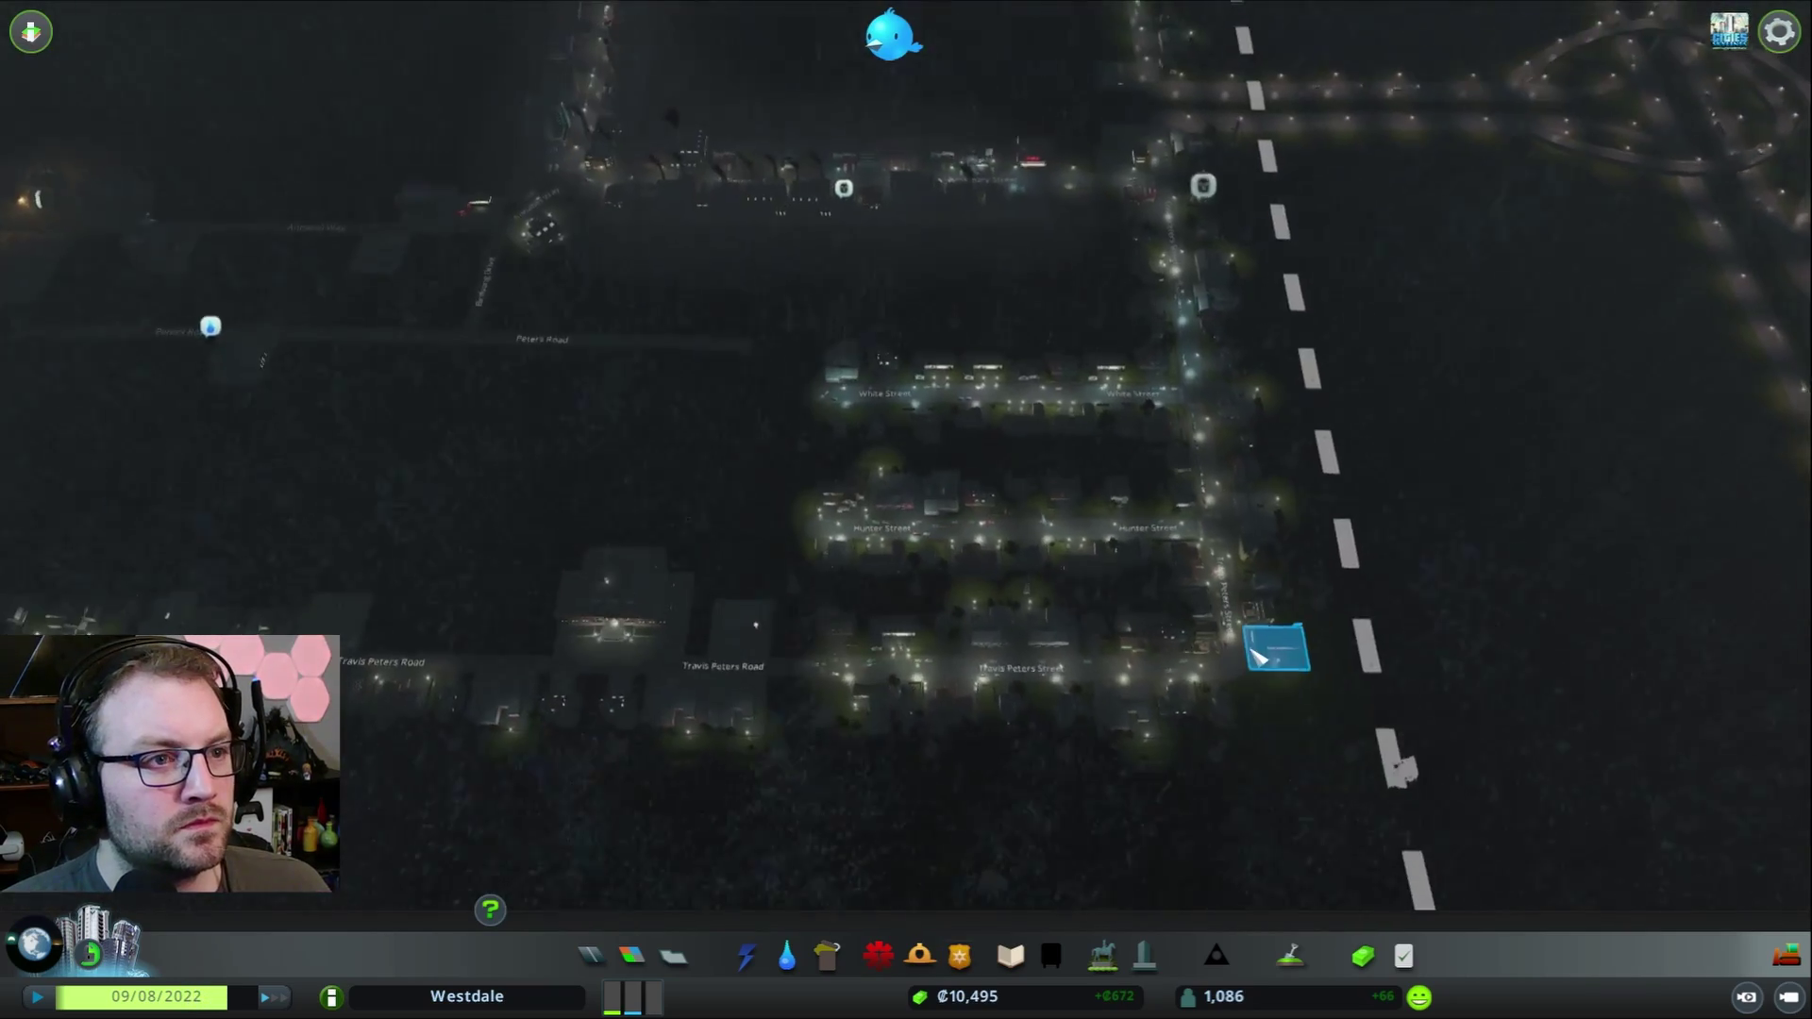
pyautogui.scroll(-3, 1258, 652)
pyautogui.scroll(3, 920, 623)
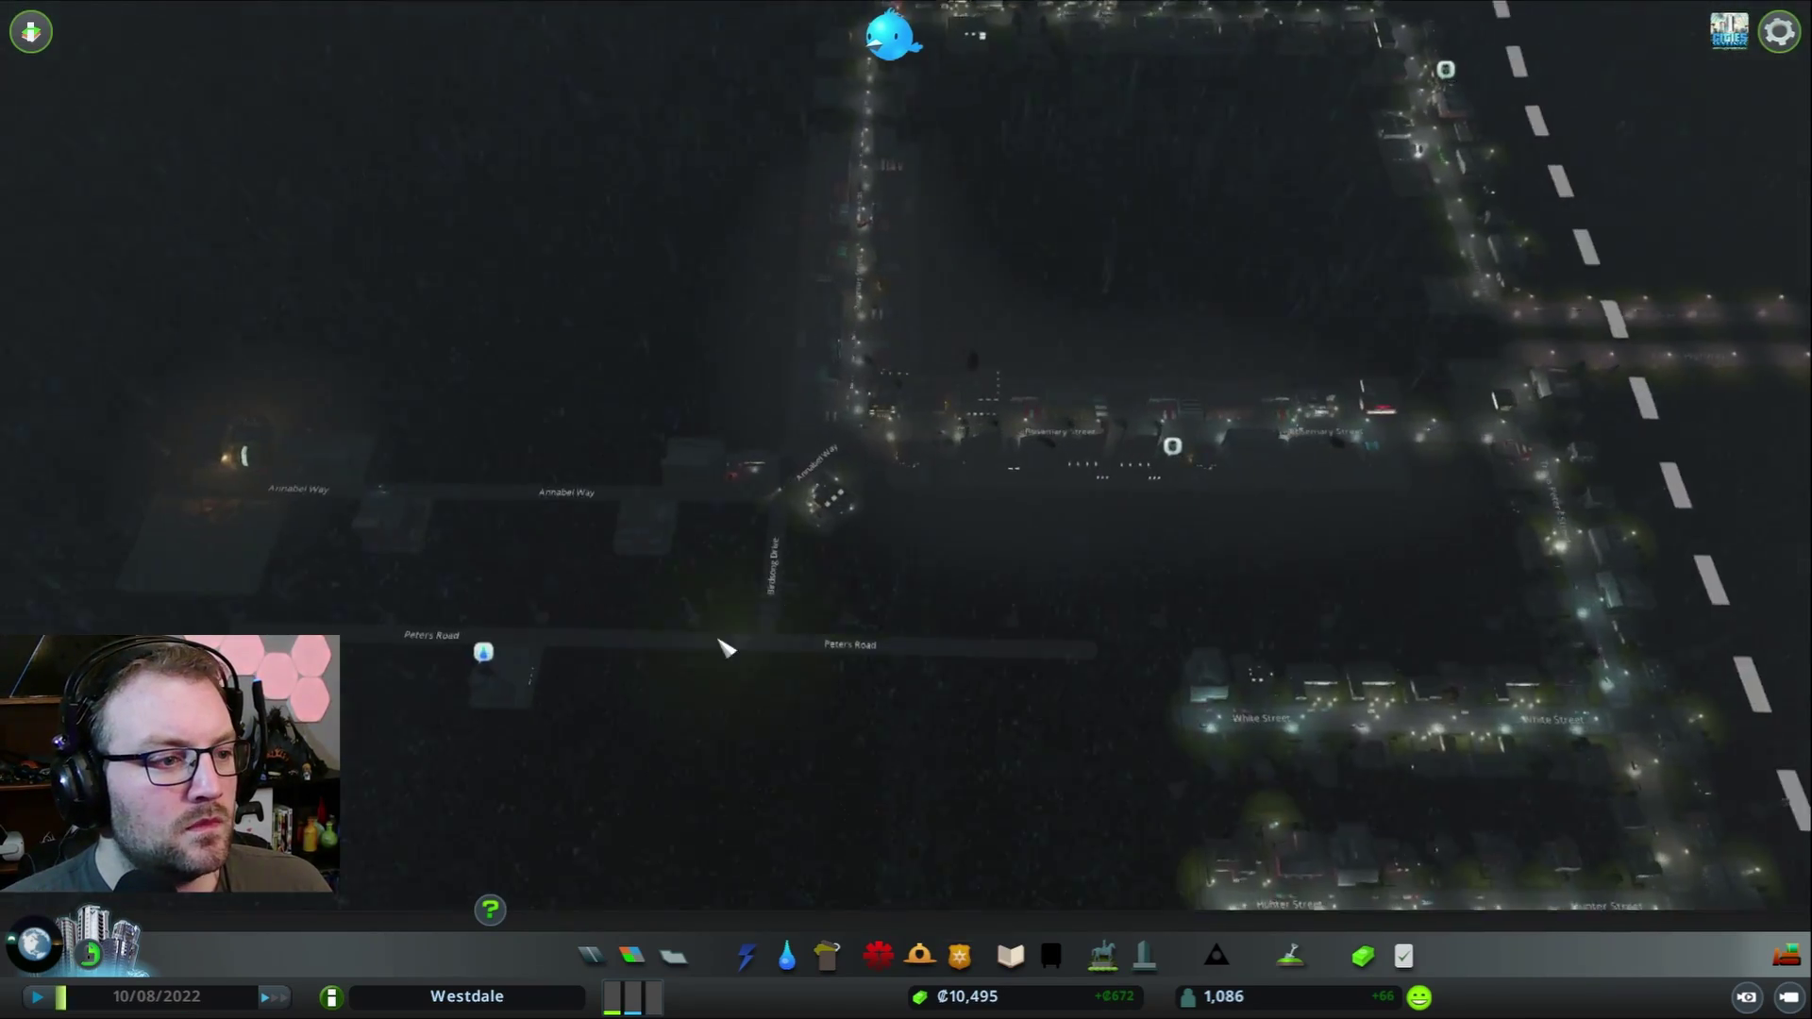
pyautogui.scroll(3, 722, 659)
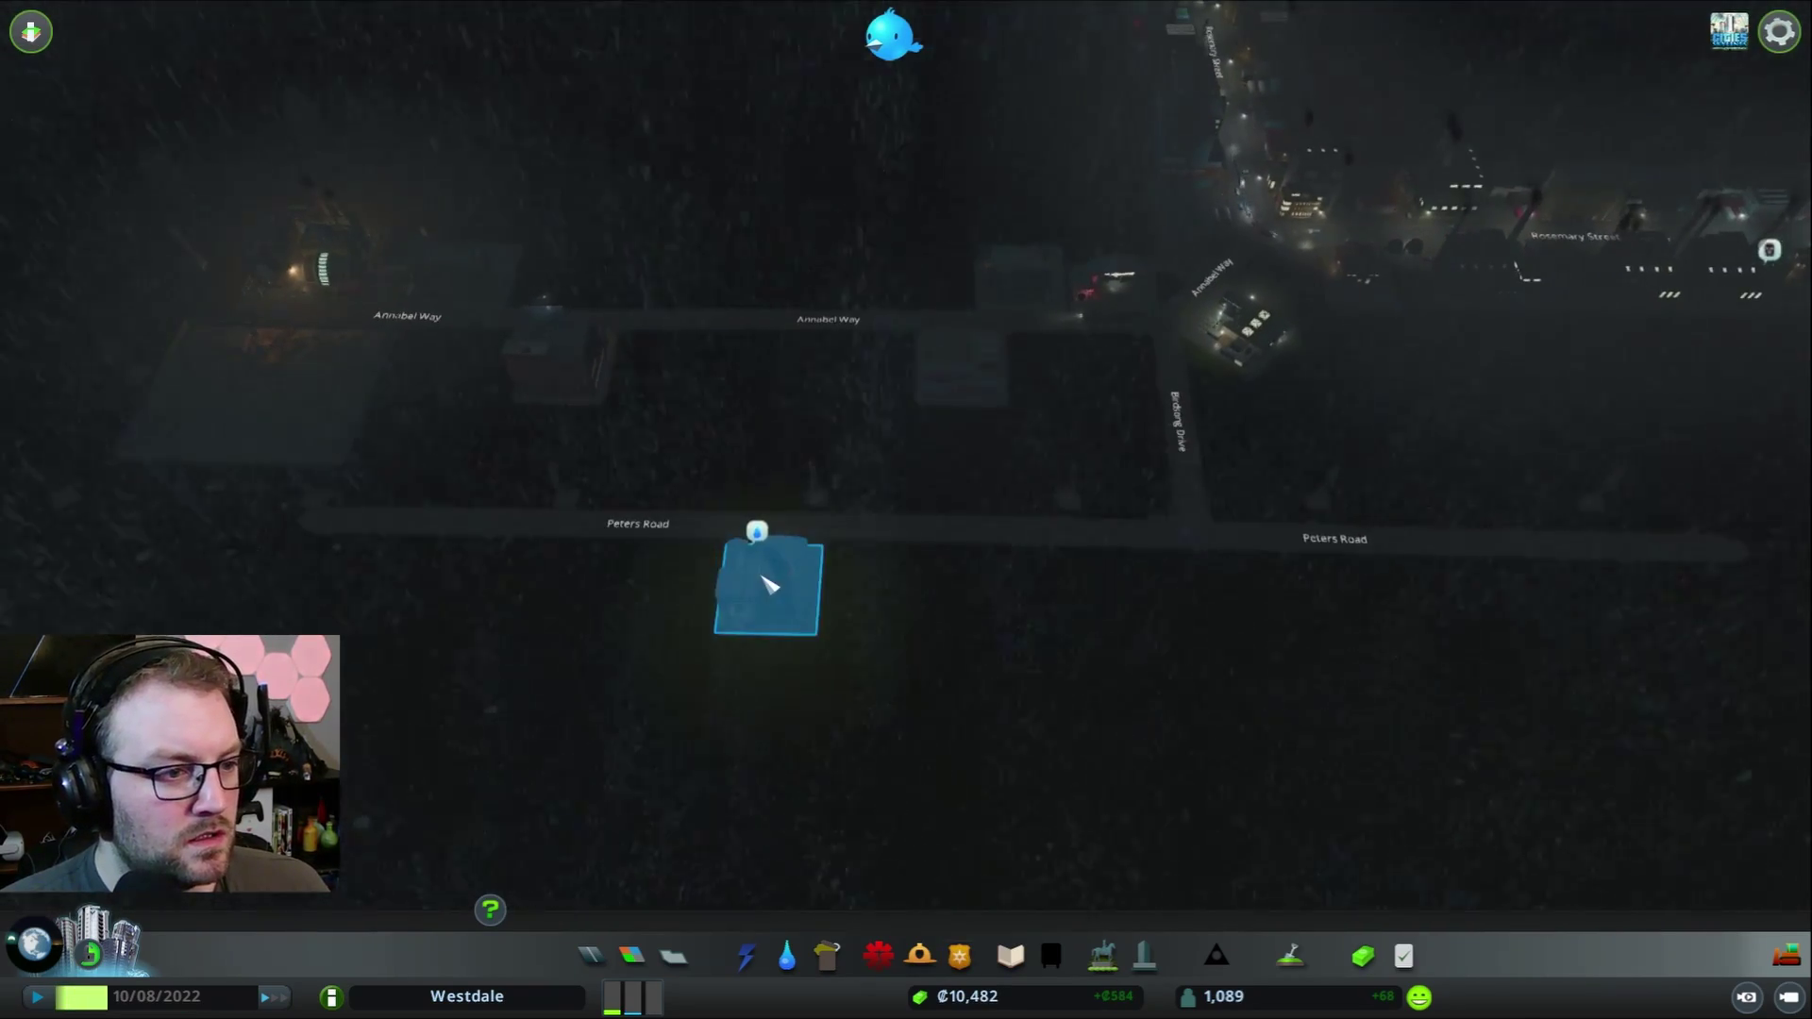
pyautogui.click(787, 957)
# - Lay a water pipe along Peters Road to the existing network, then reopen Education
pyautogui.click(761, 874)
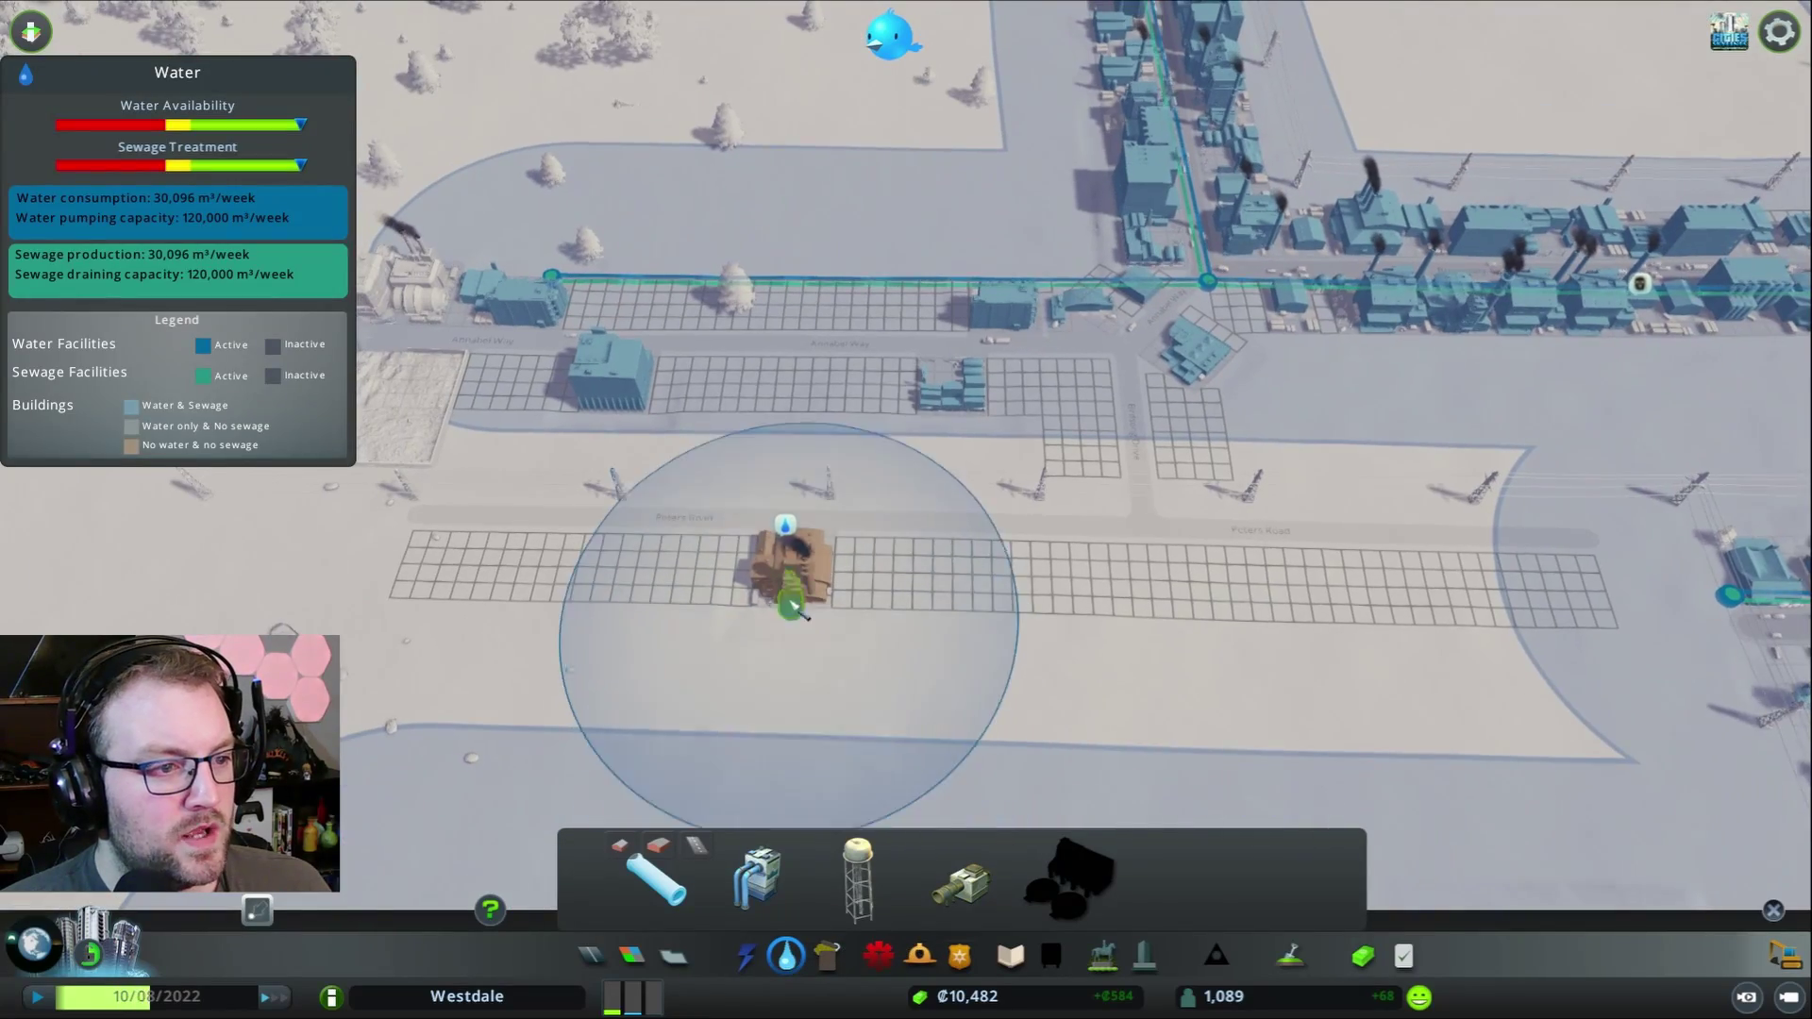
pyautogui.scroll(-3, 797, 601)
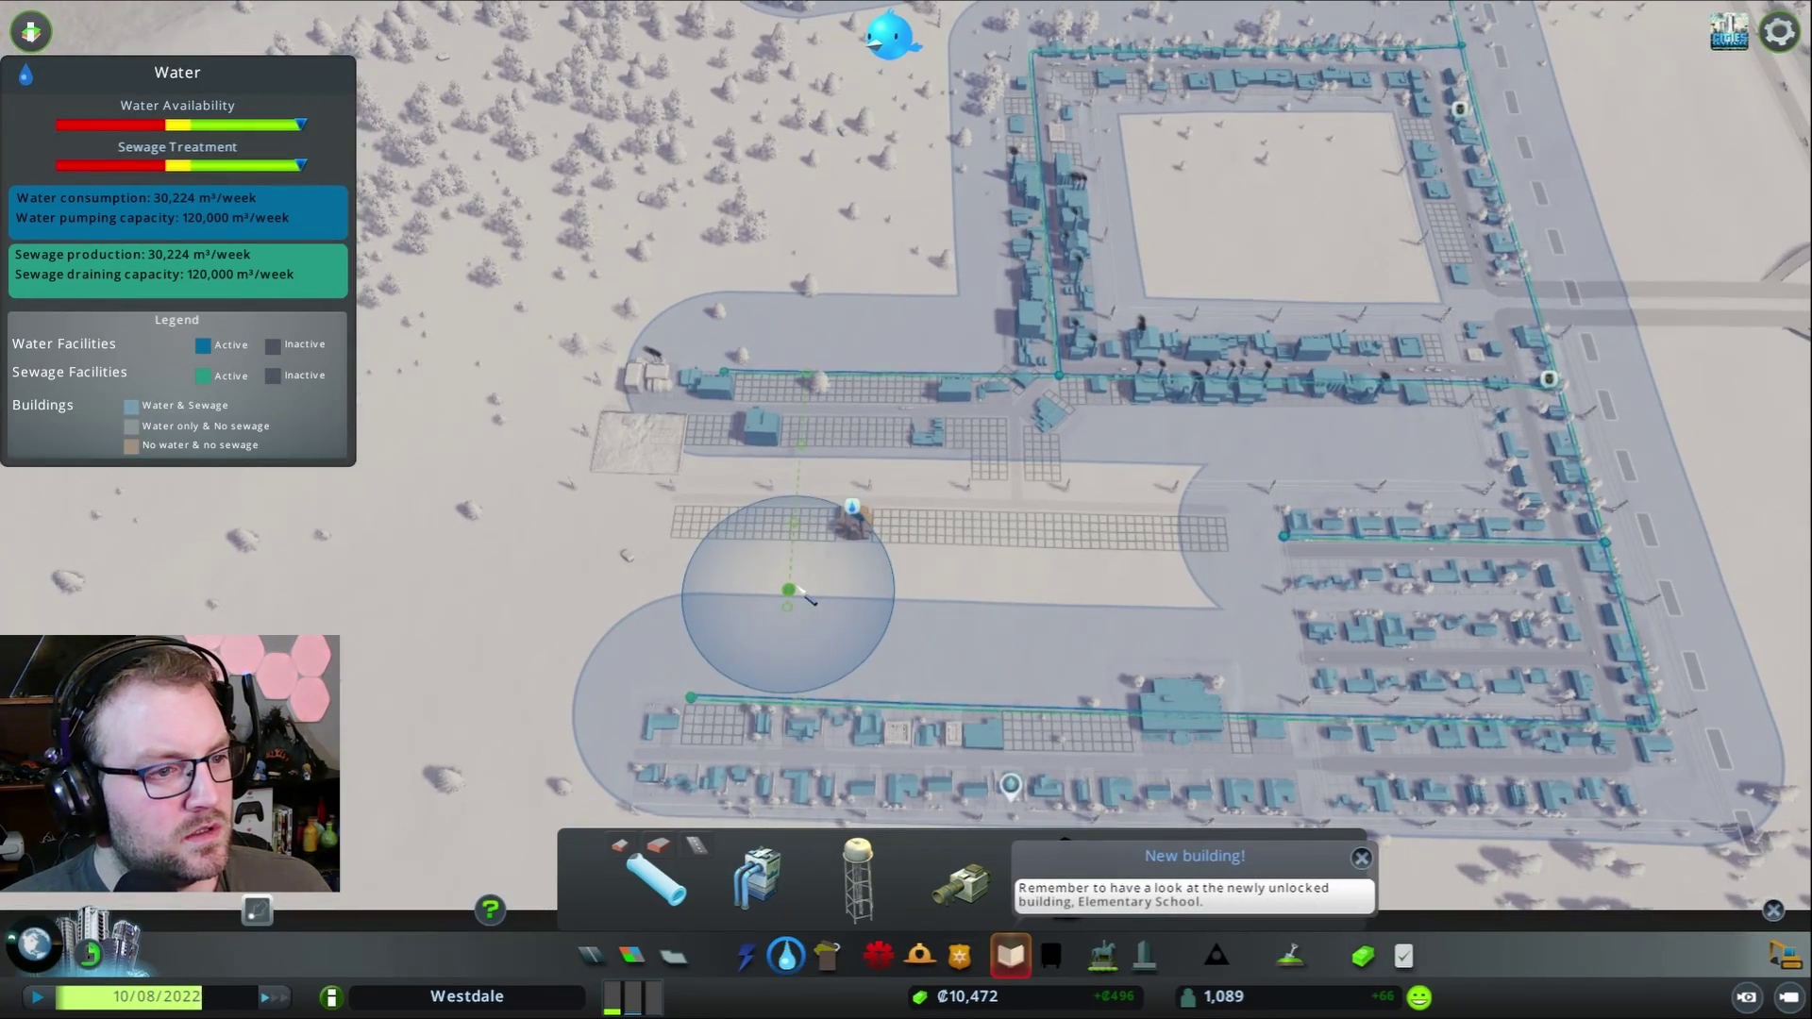
pyautogui.click(851, 521)
pyautogui.click(1280, 530)
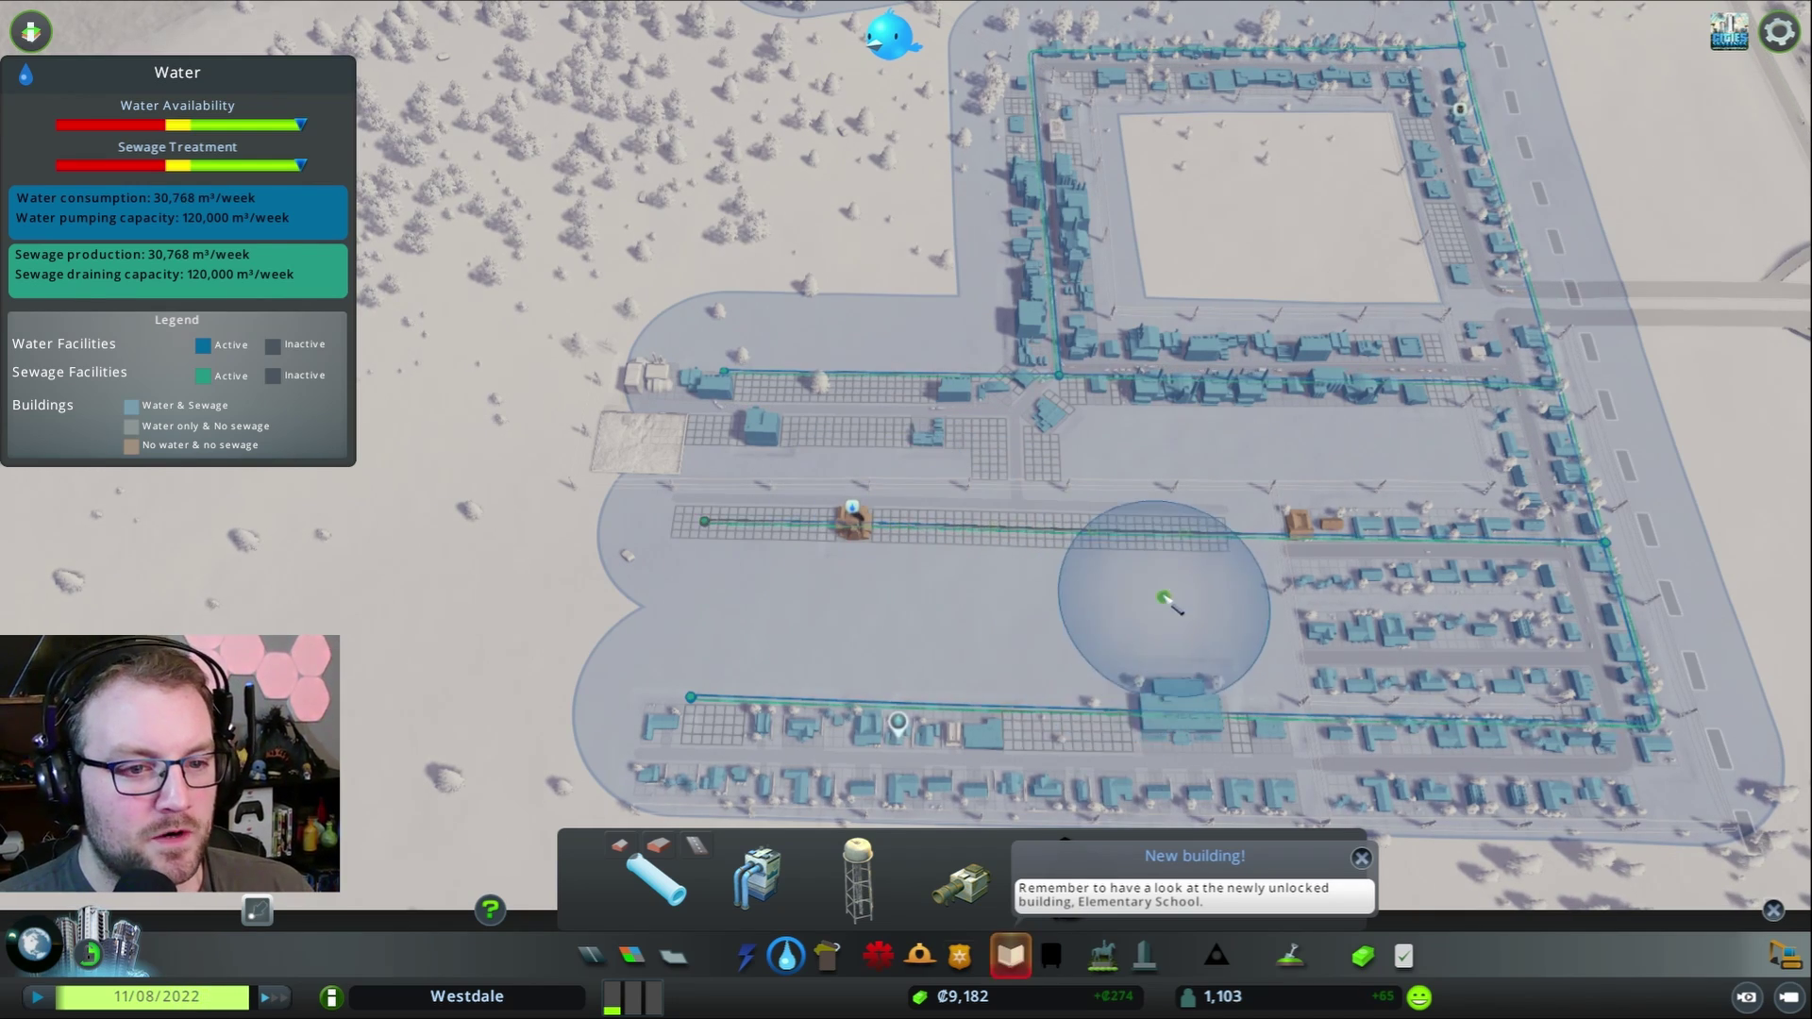
pyautogui.click(1011, 956)
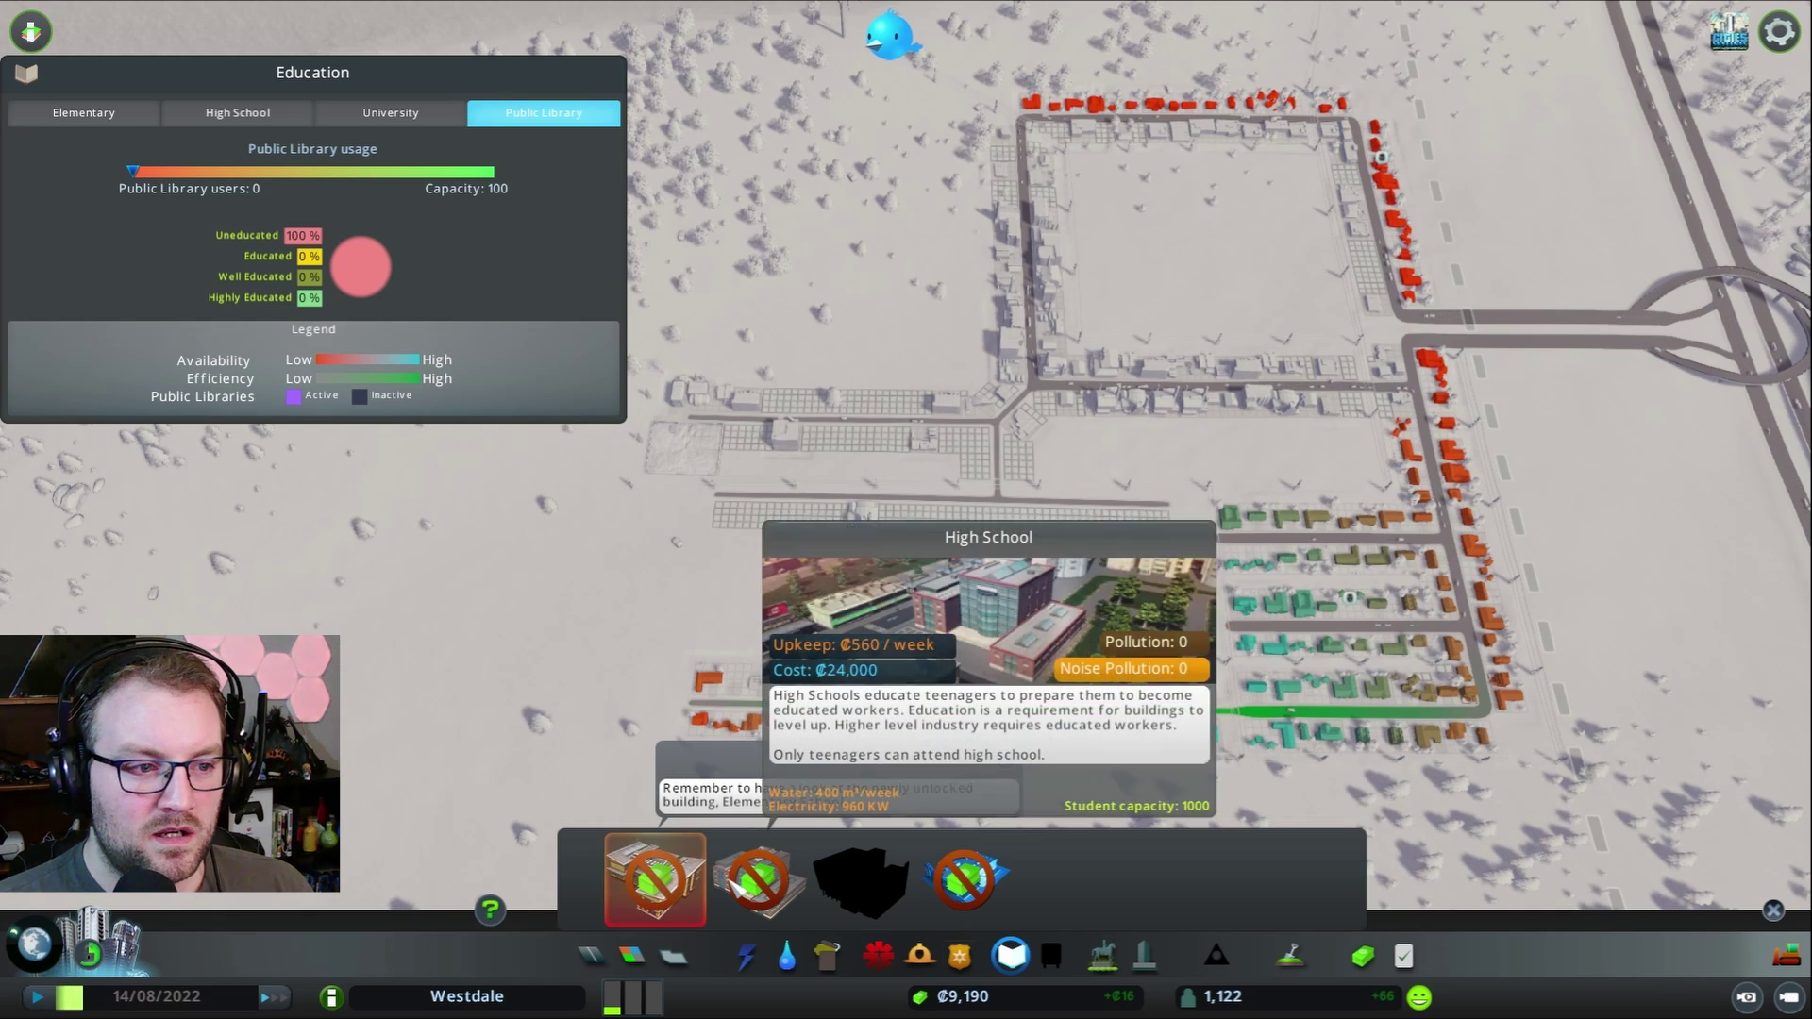
# - Select the Elementary School without placing it, then bring up the Economy loans page
pyautogui.click(654, 883)
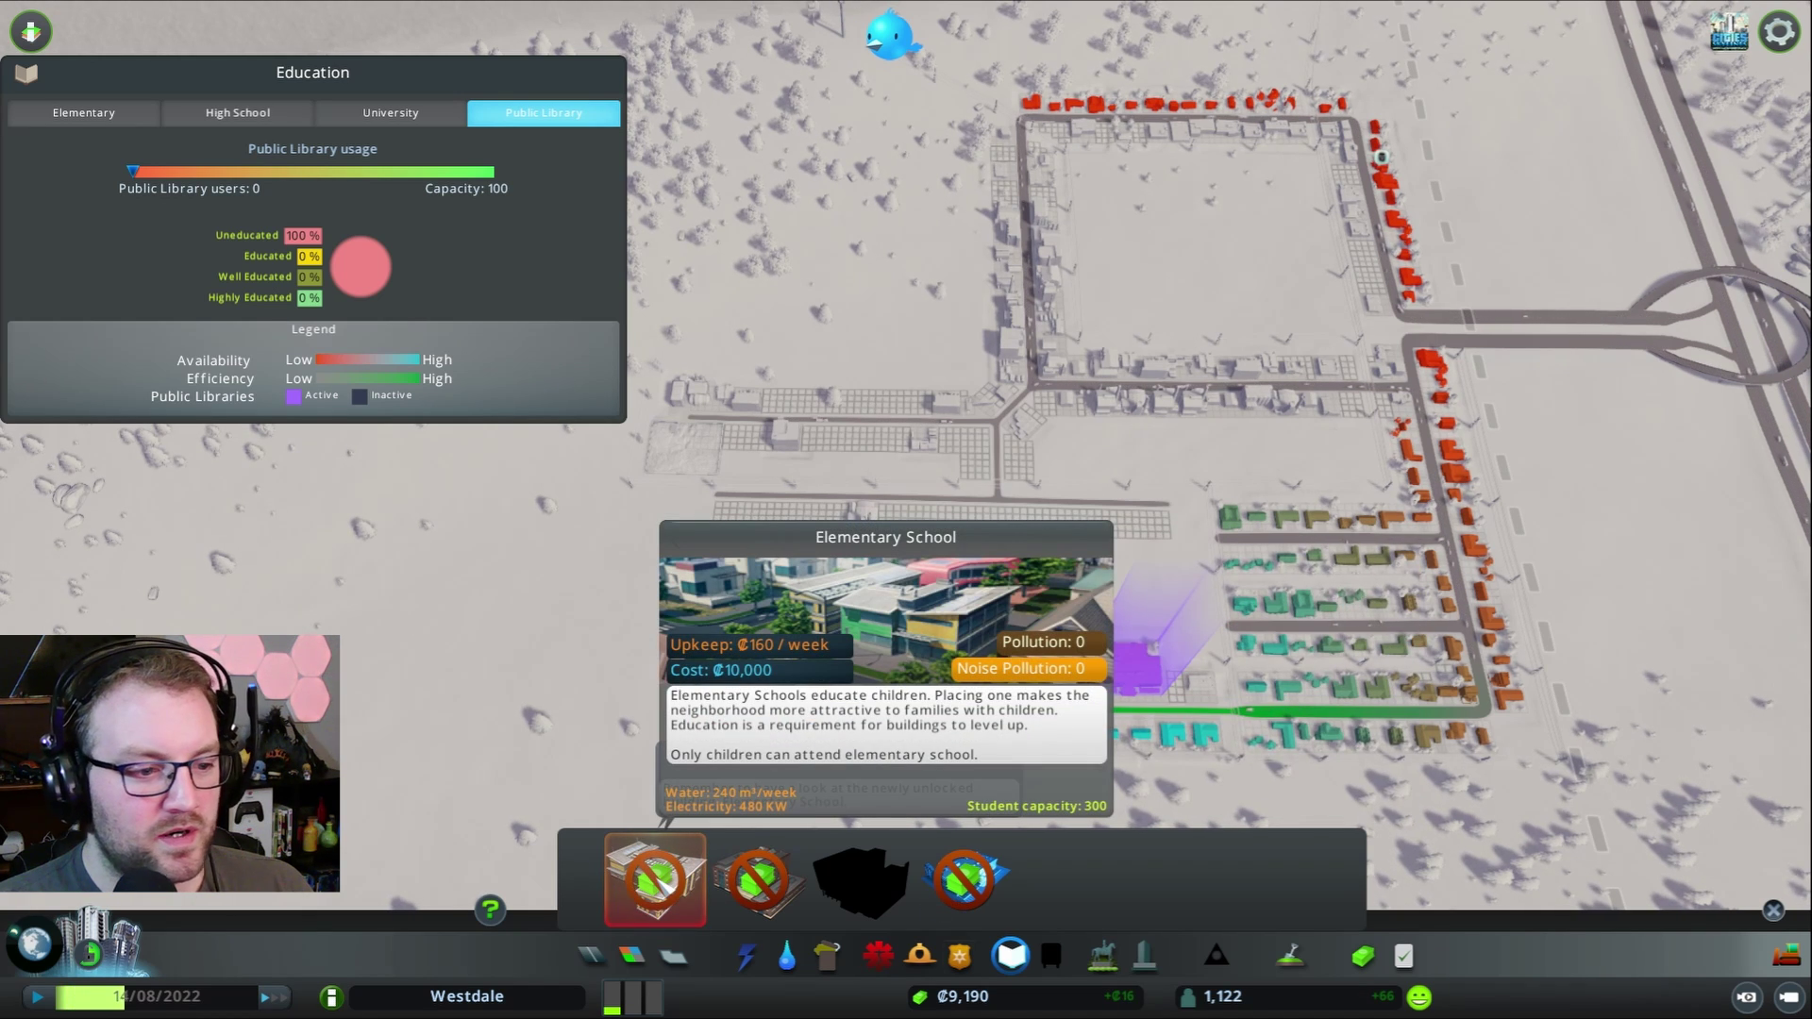
pyautogui.click(688, 882)
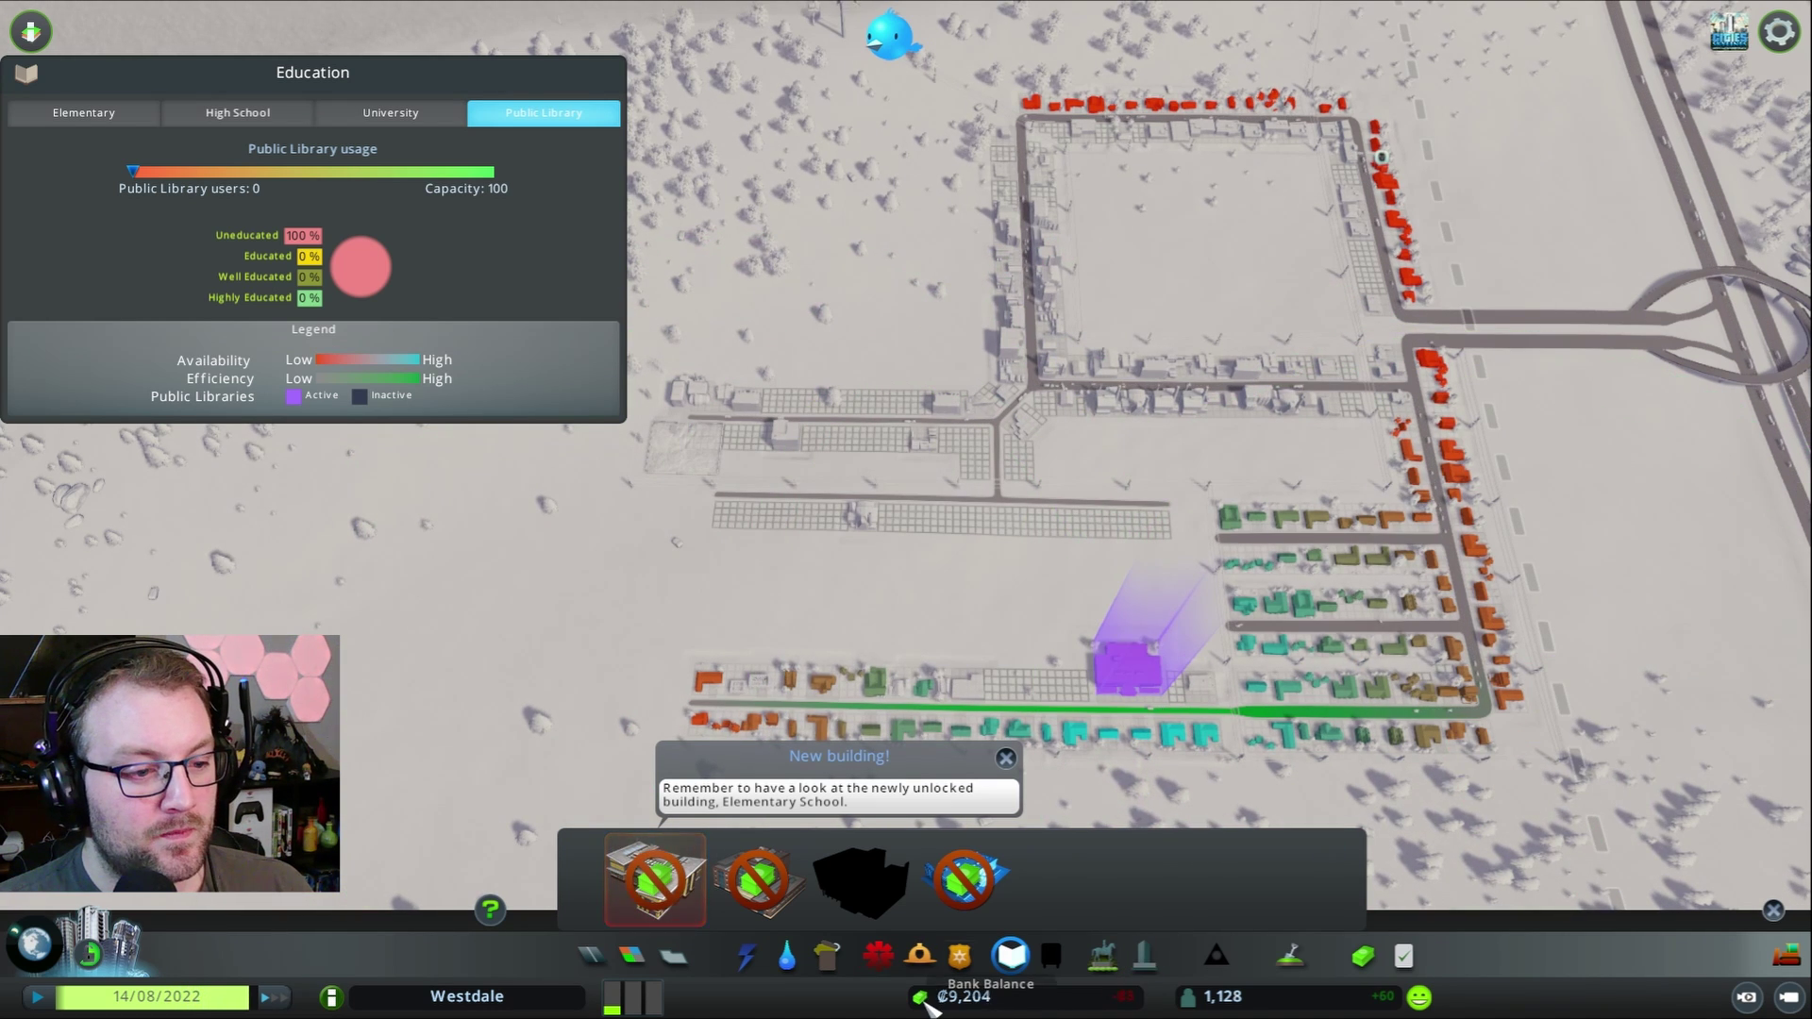
pyautogui.click(1364, 959)
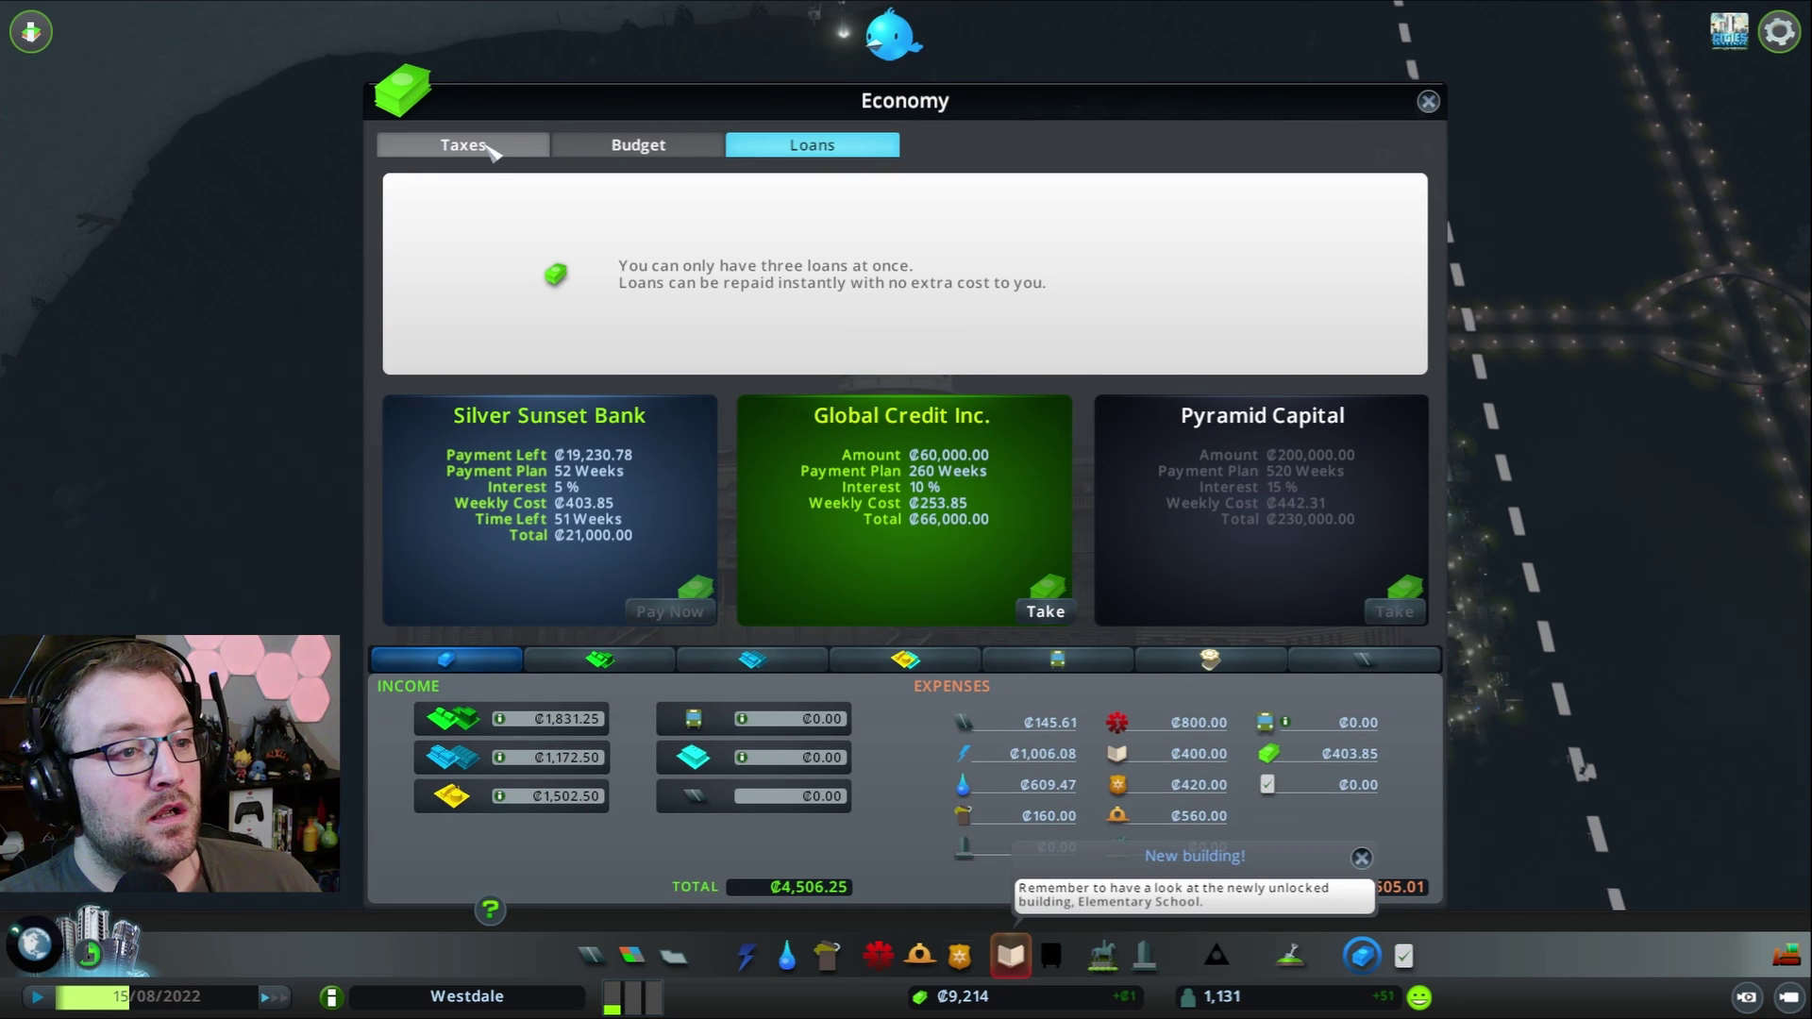
# - Check taxes (commercial 11%, industrial 13%) and the service budget, then close Economy
pyautogui.click(491, 150)
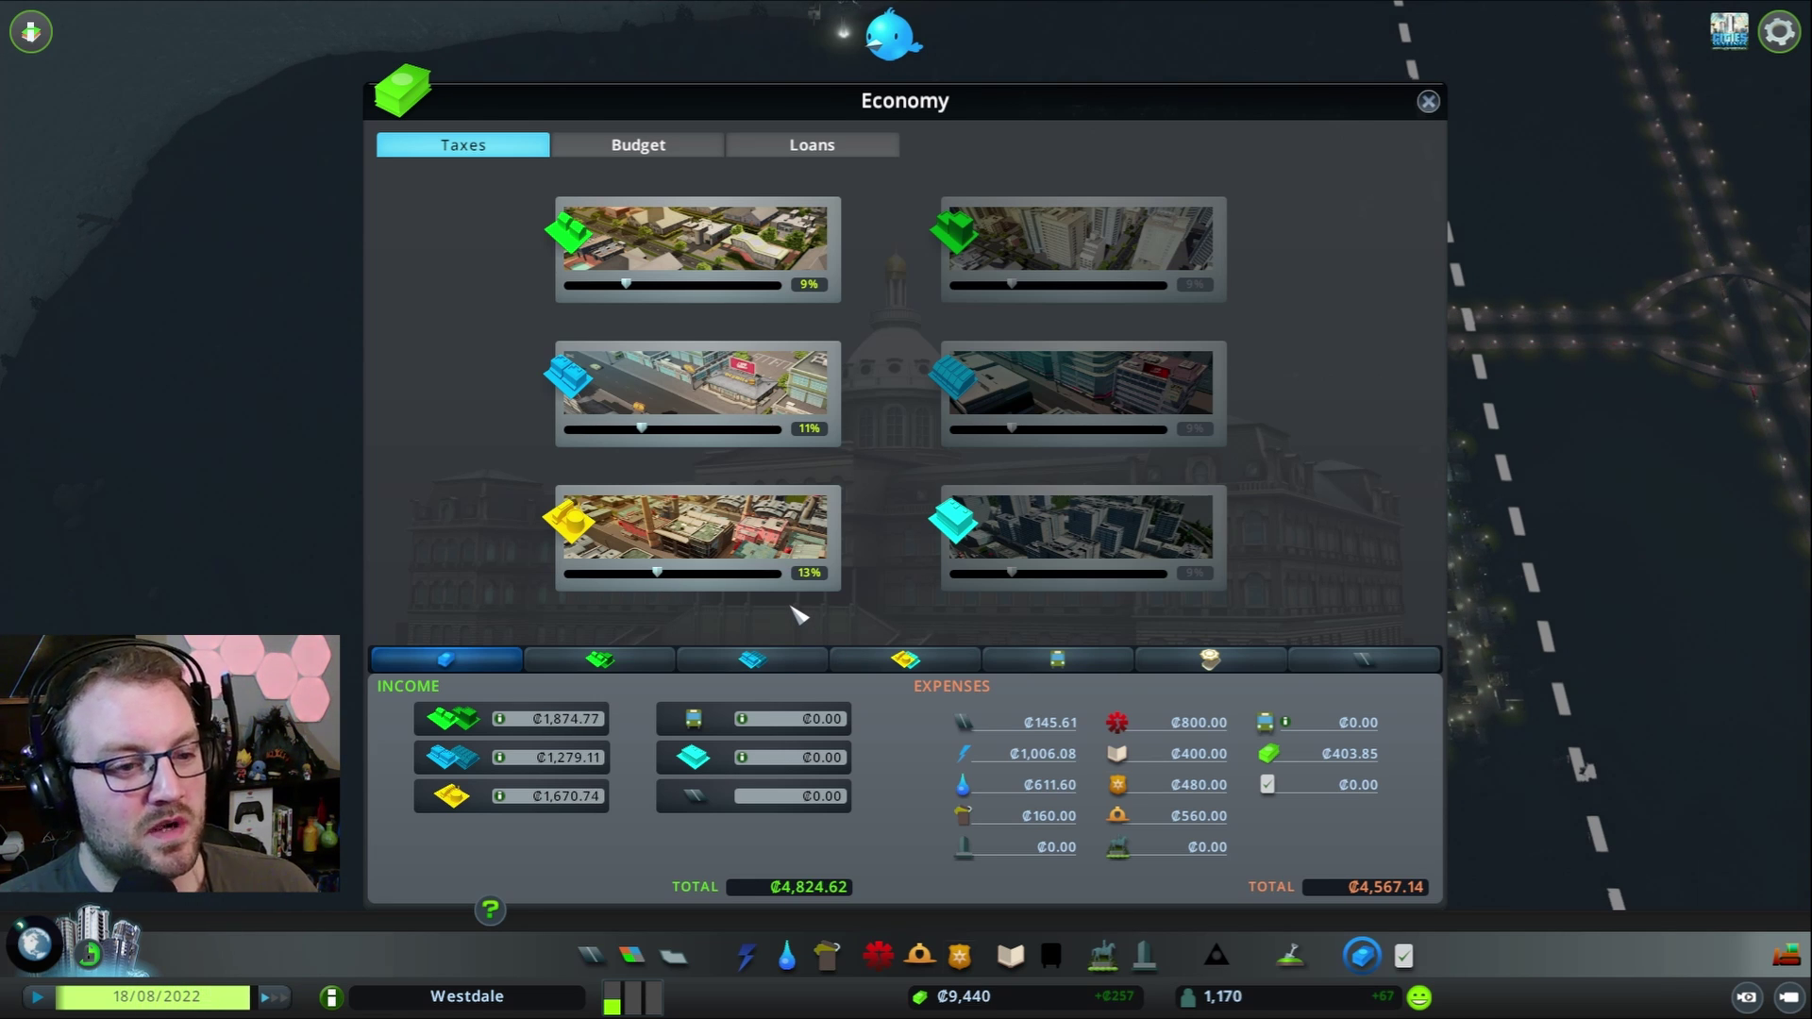
pyautogui.click(638, 145)
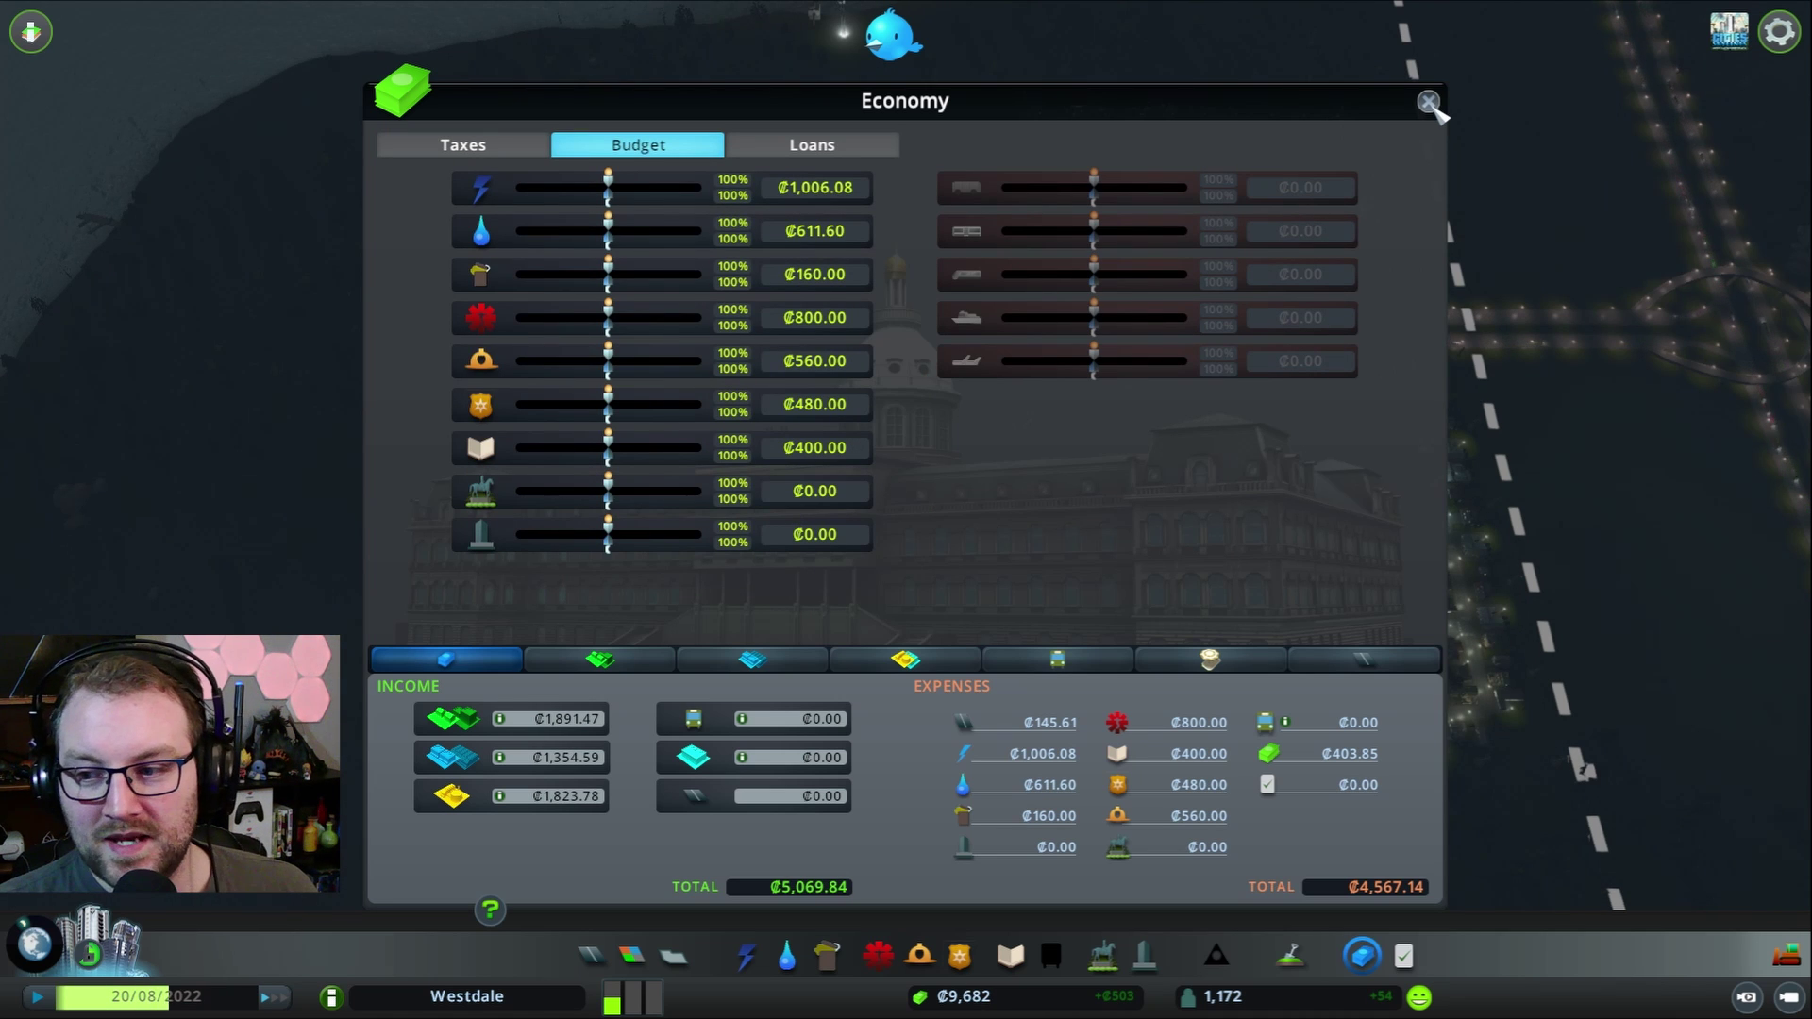
pyautogui.click(1431, 102)
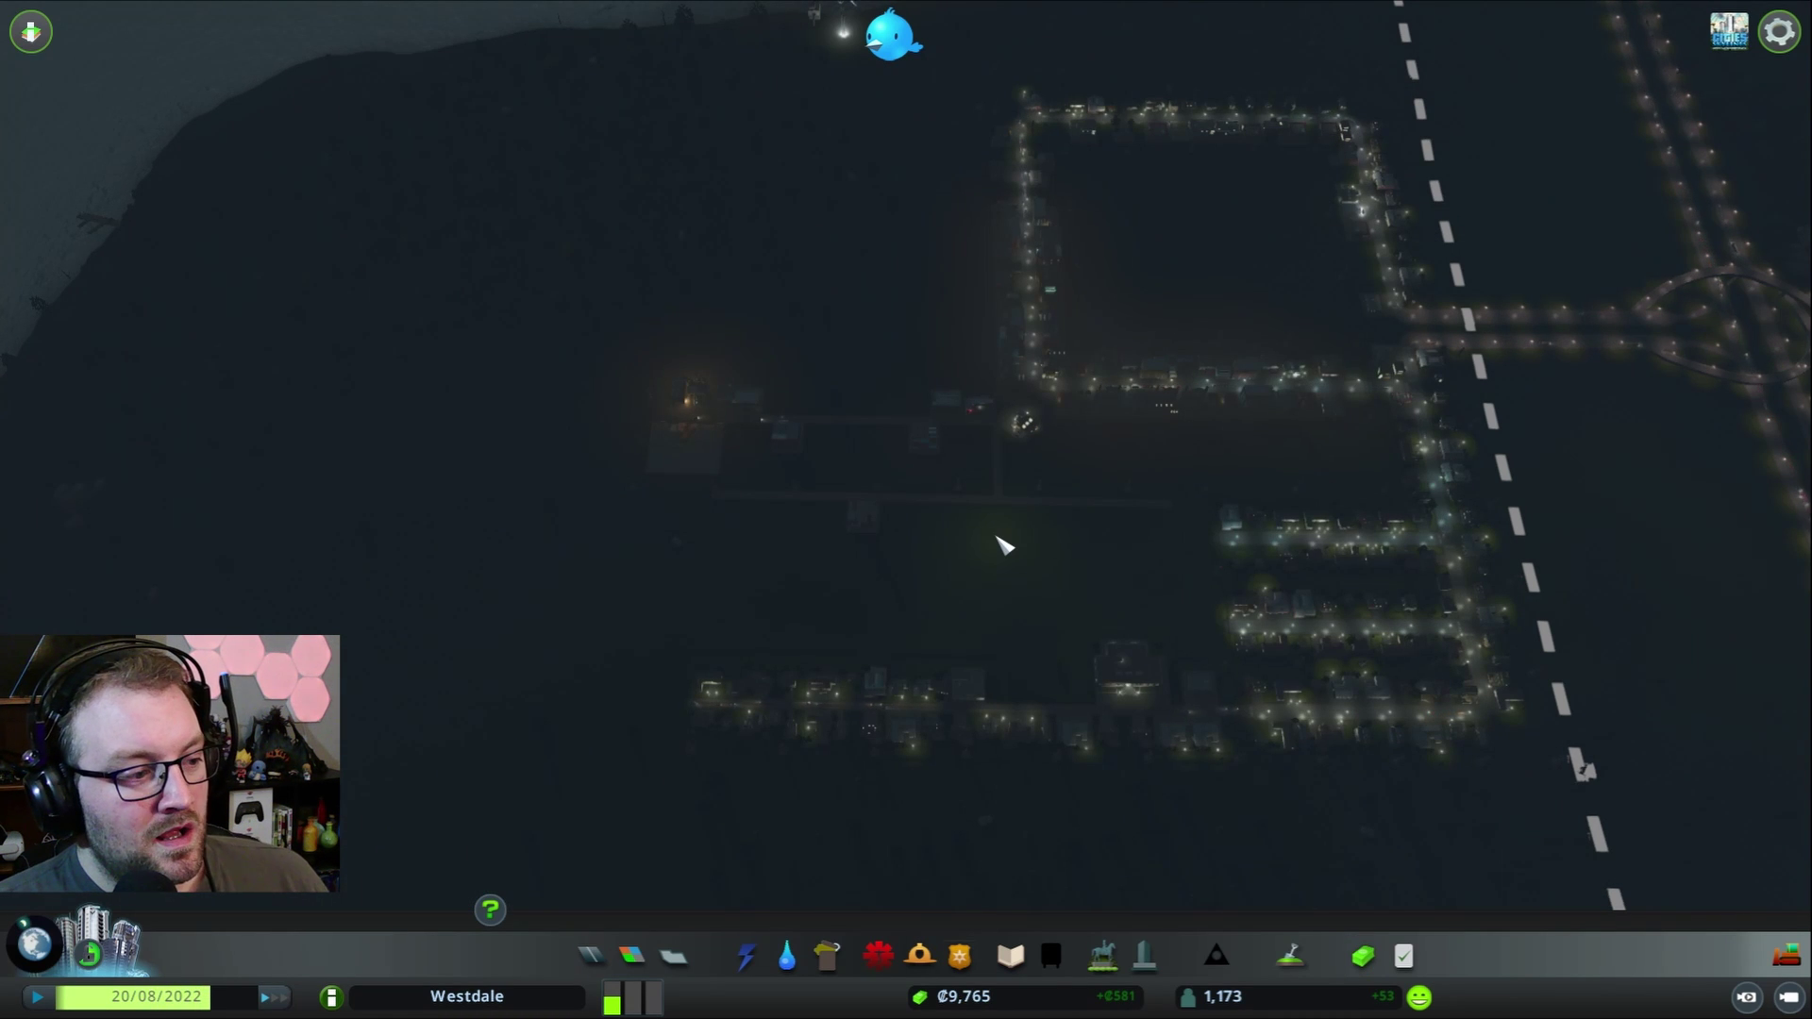
# - Speed up time and place an elementary school beside the eastern road, leaving about ₵2,425
pyautogui.click(274, 996)
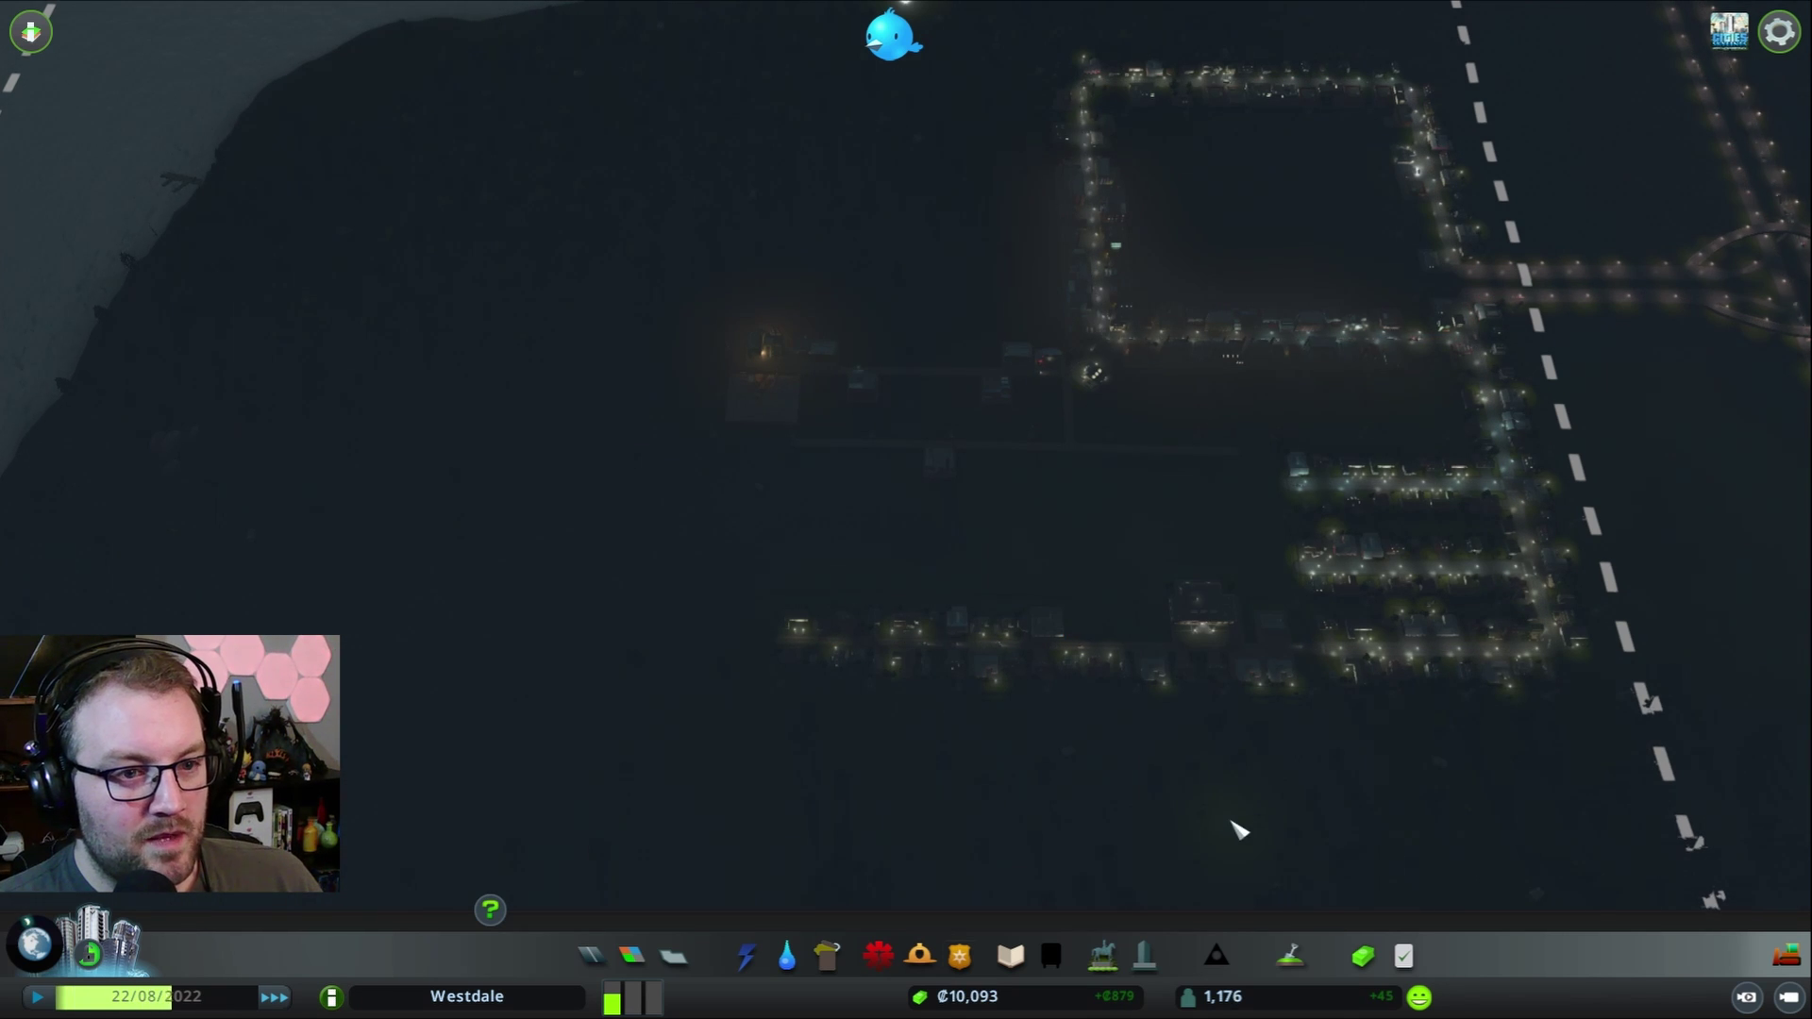
pyautogui.click(1014, 957)
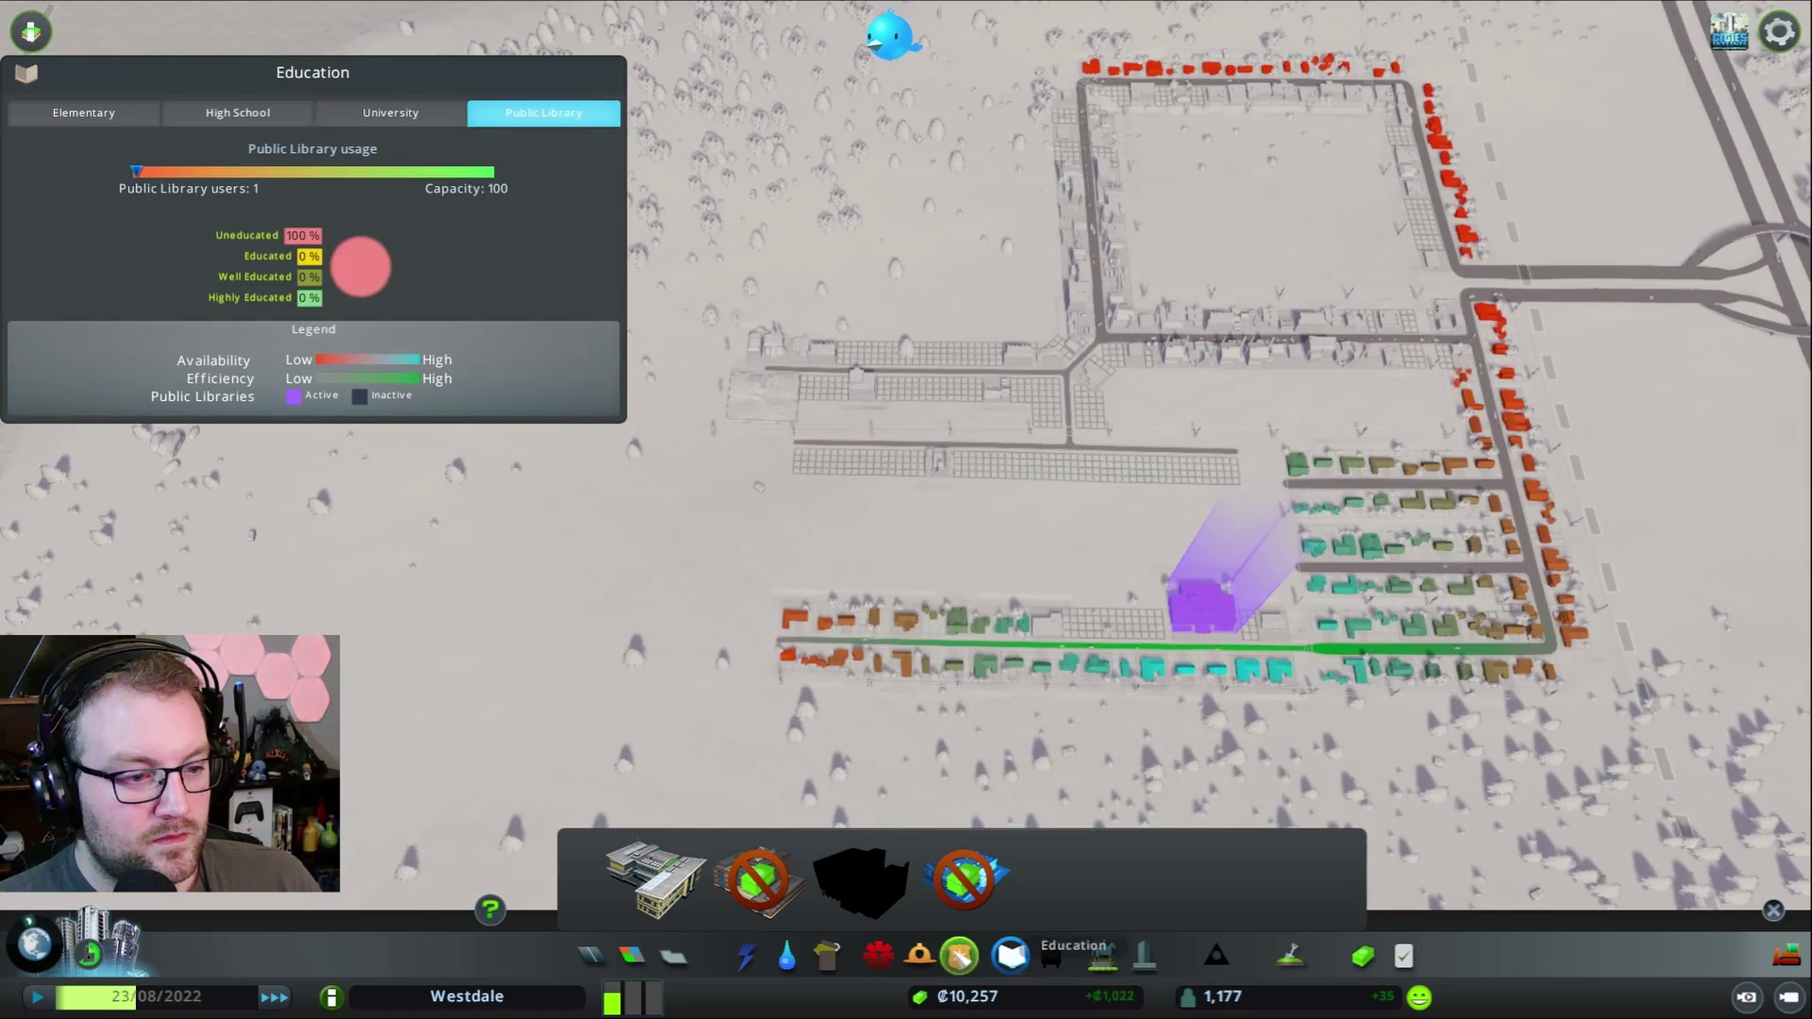
pyautogui.click(654, 877)
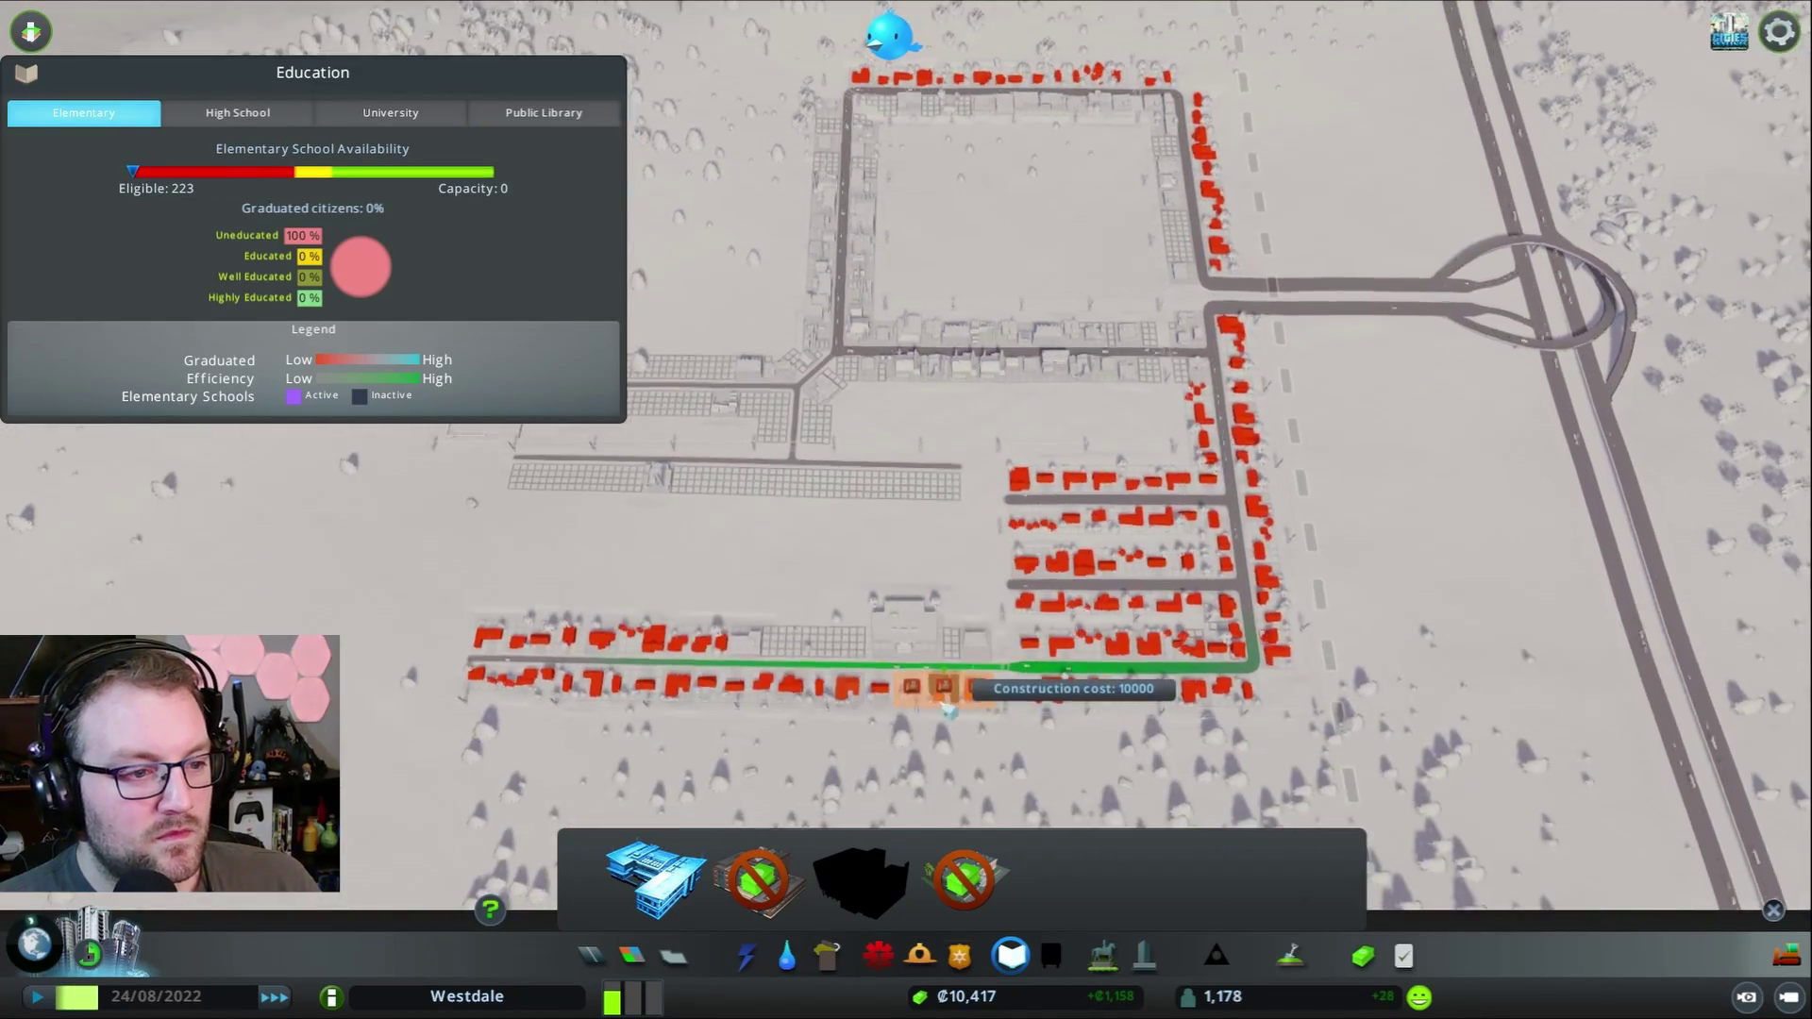
pyautogui.scroll(4, 946, 708)
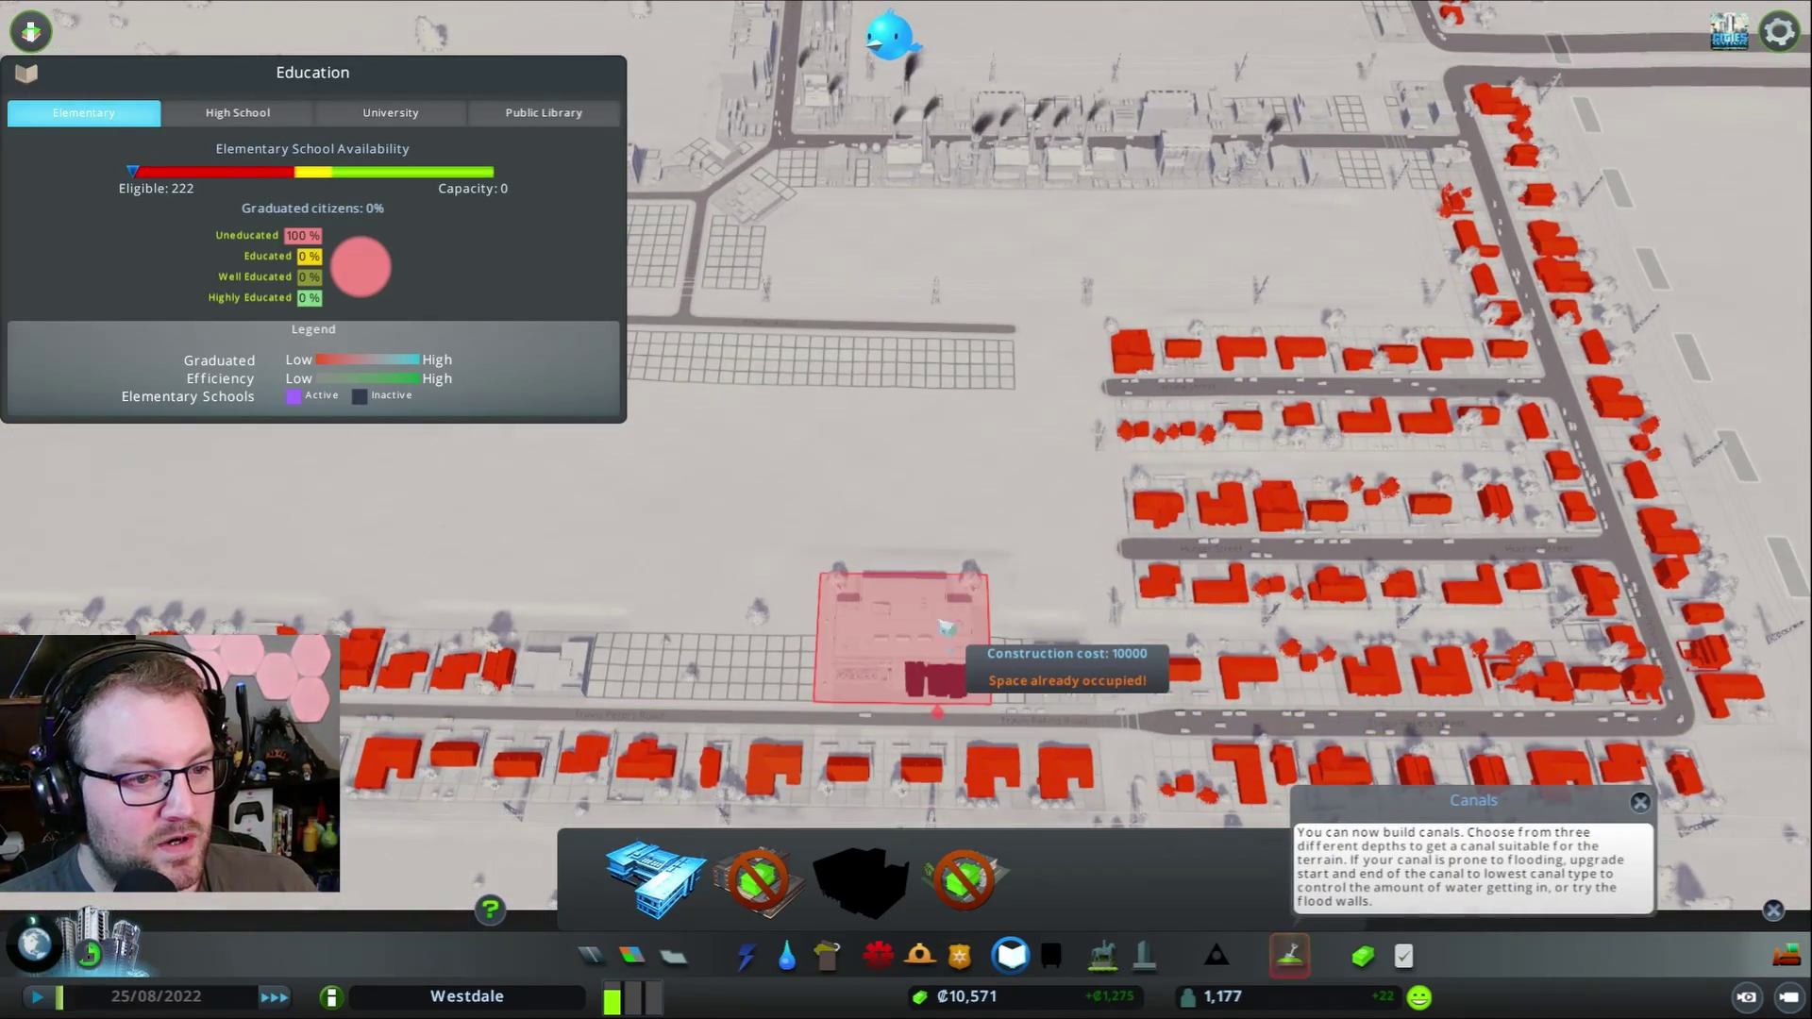
pyautogui.click(927, 643)
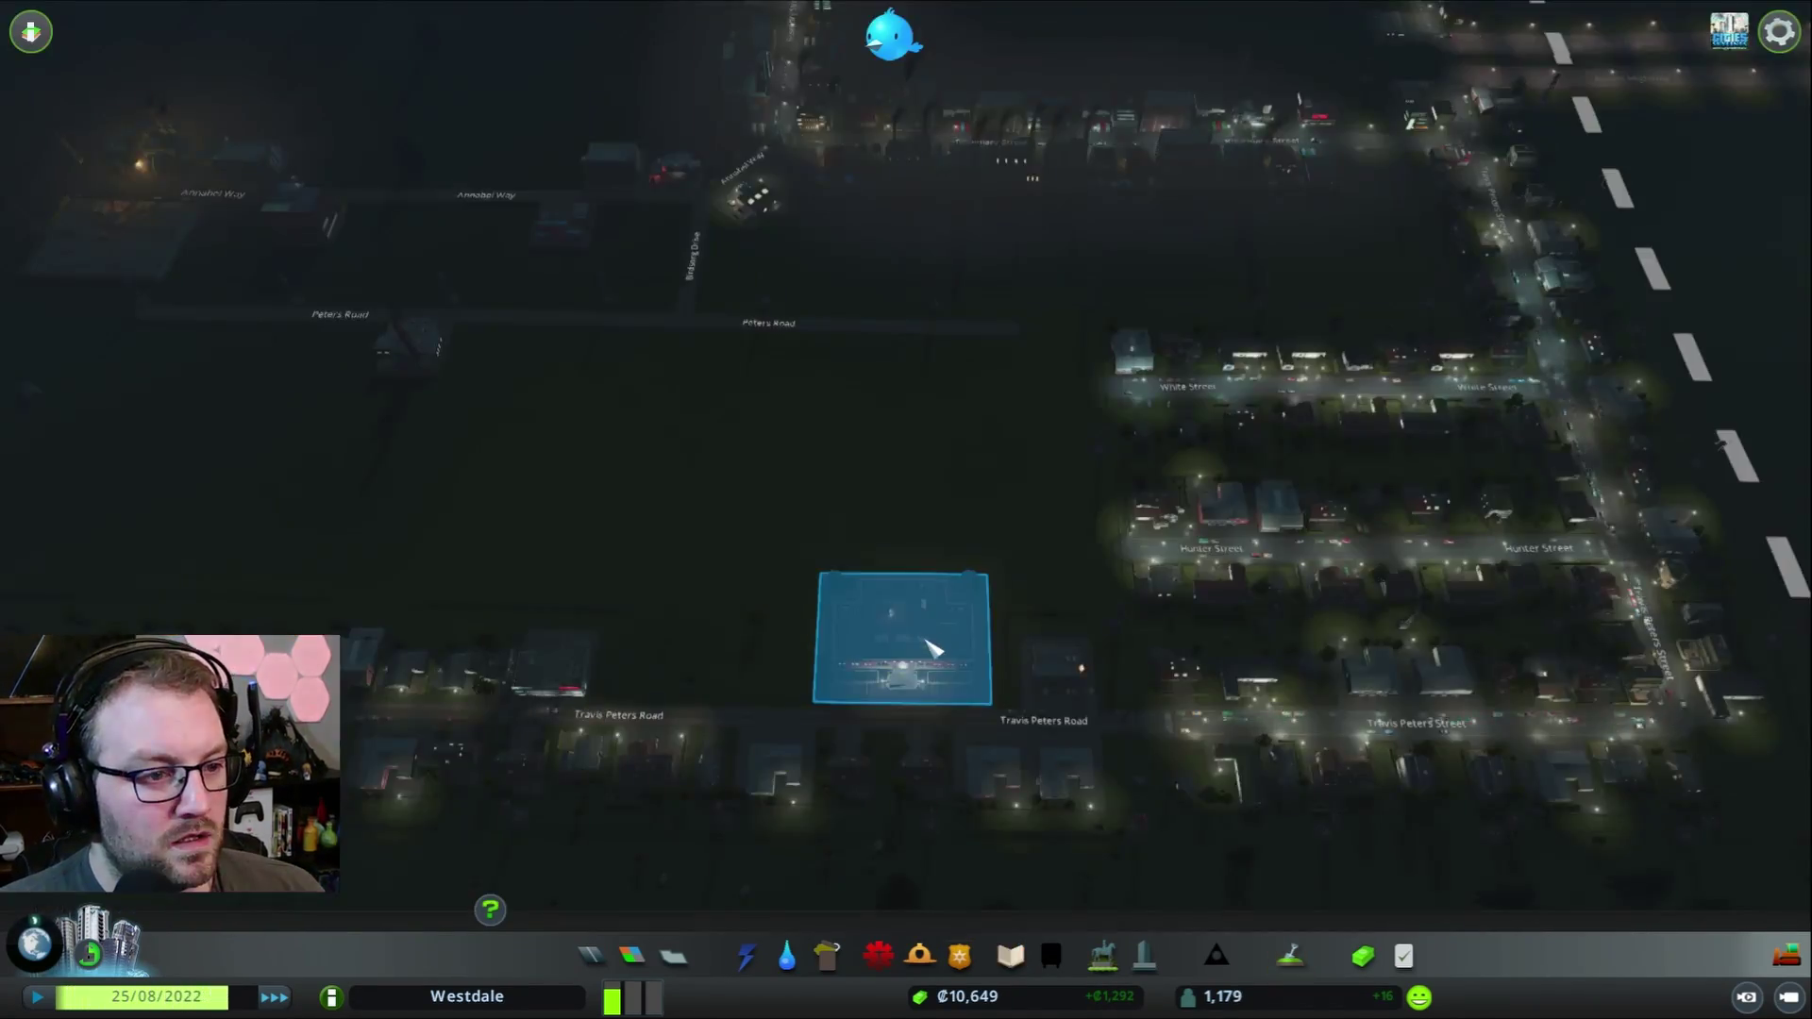
pyautogui.click(1011, 958)
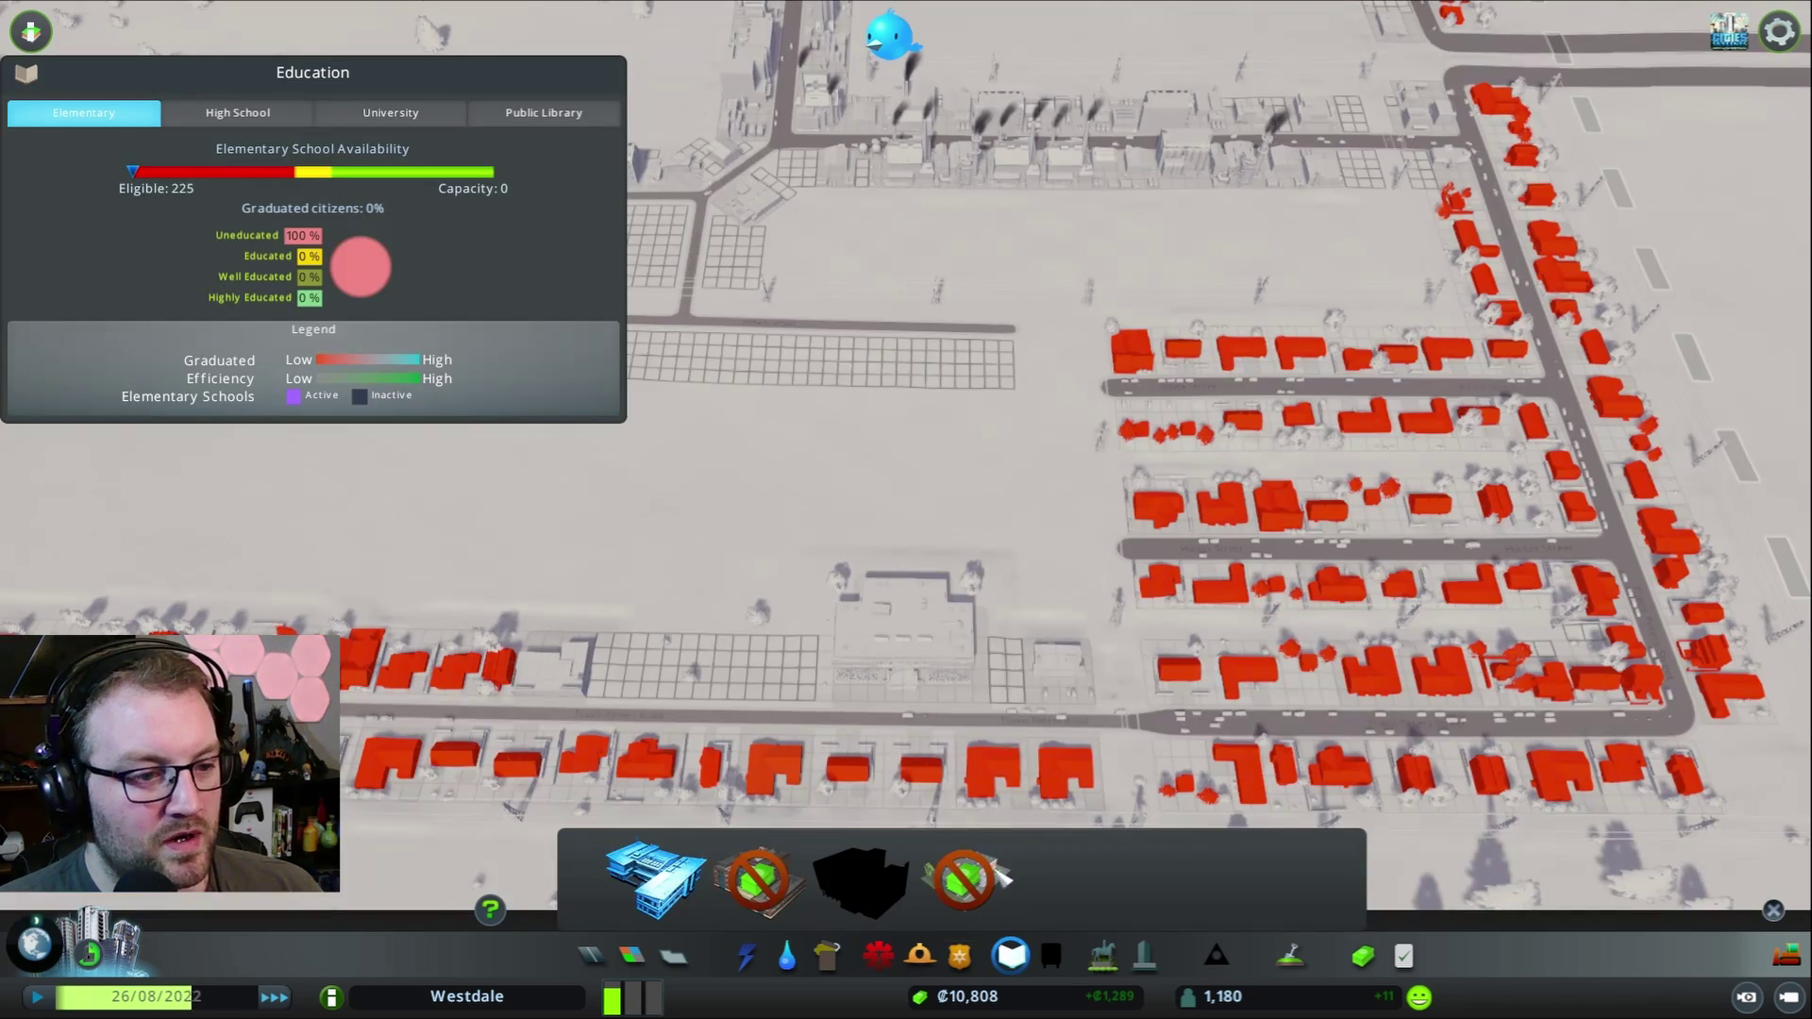
pyautogui.scroll(-3, 1034, 468)
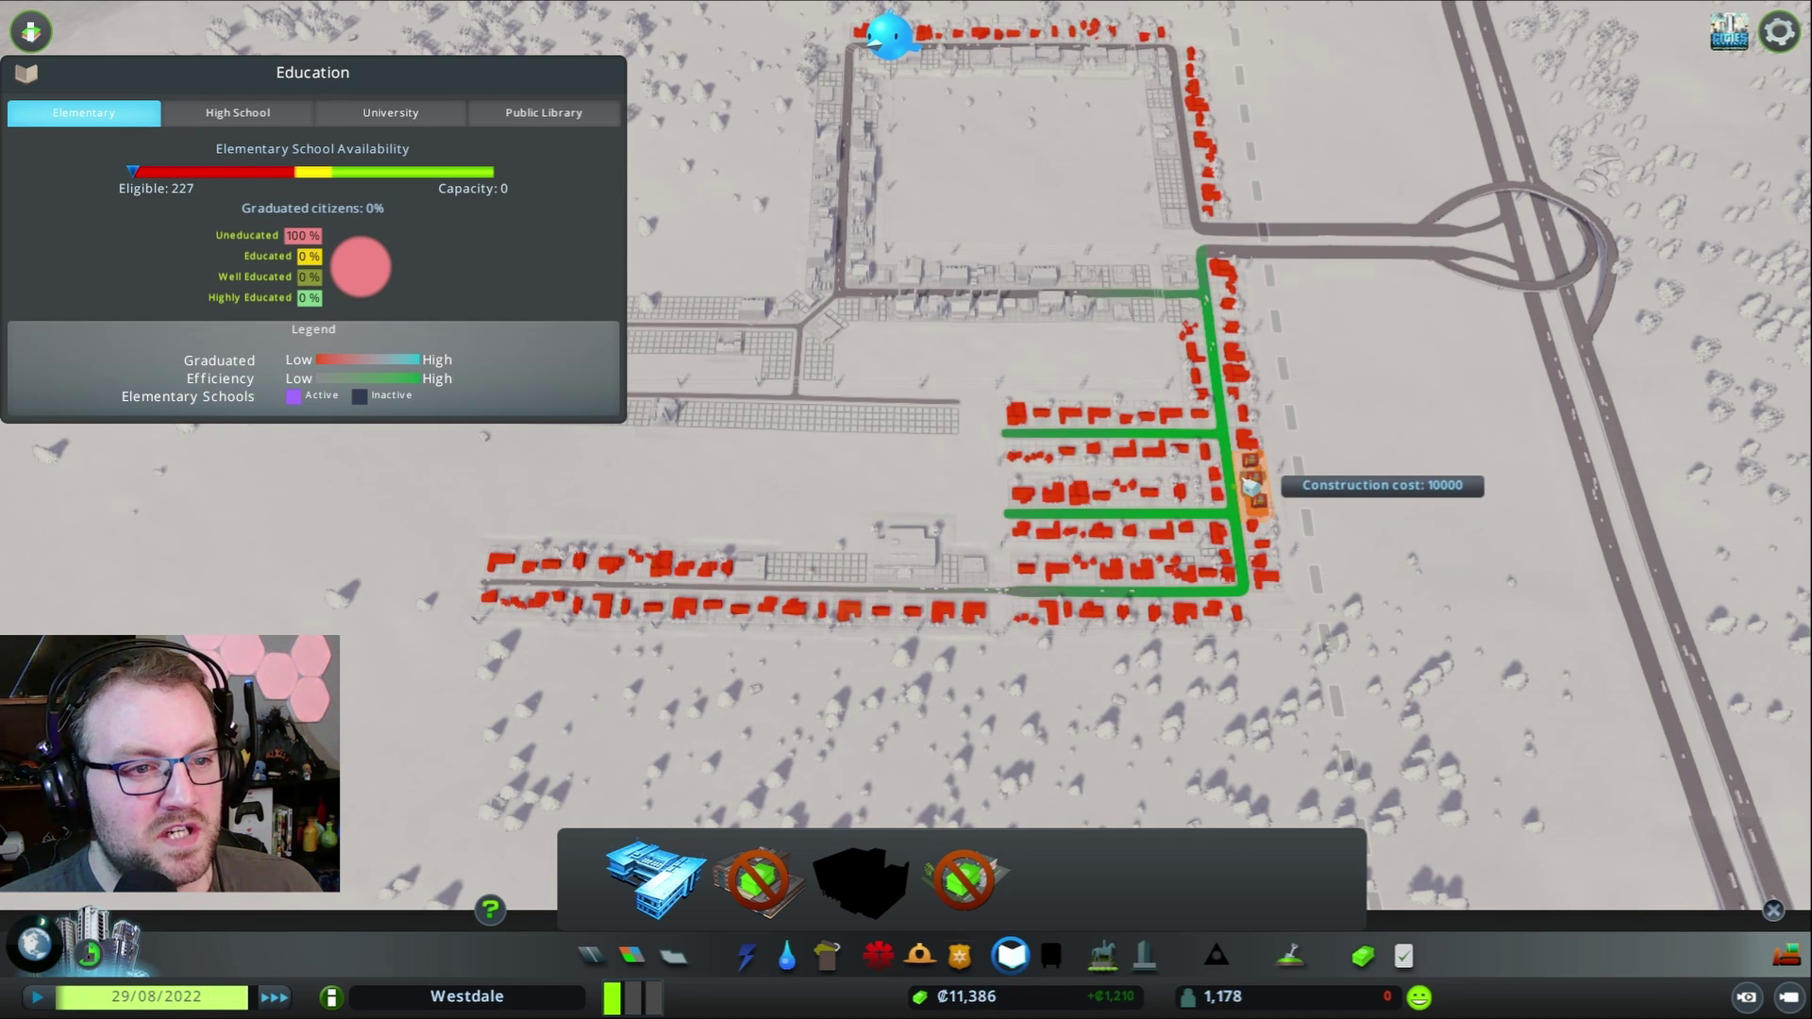
pyautogui.click(1253, 470)
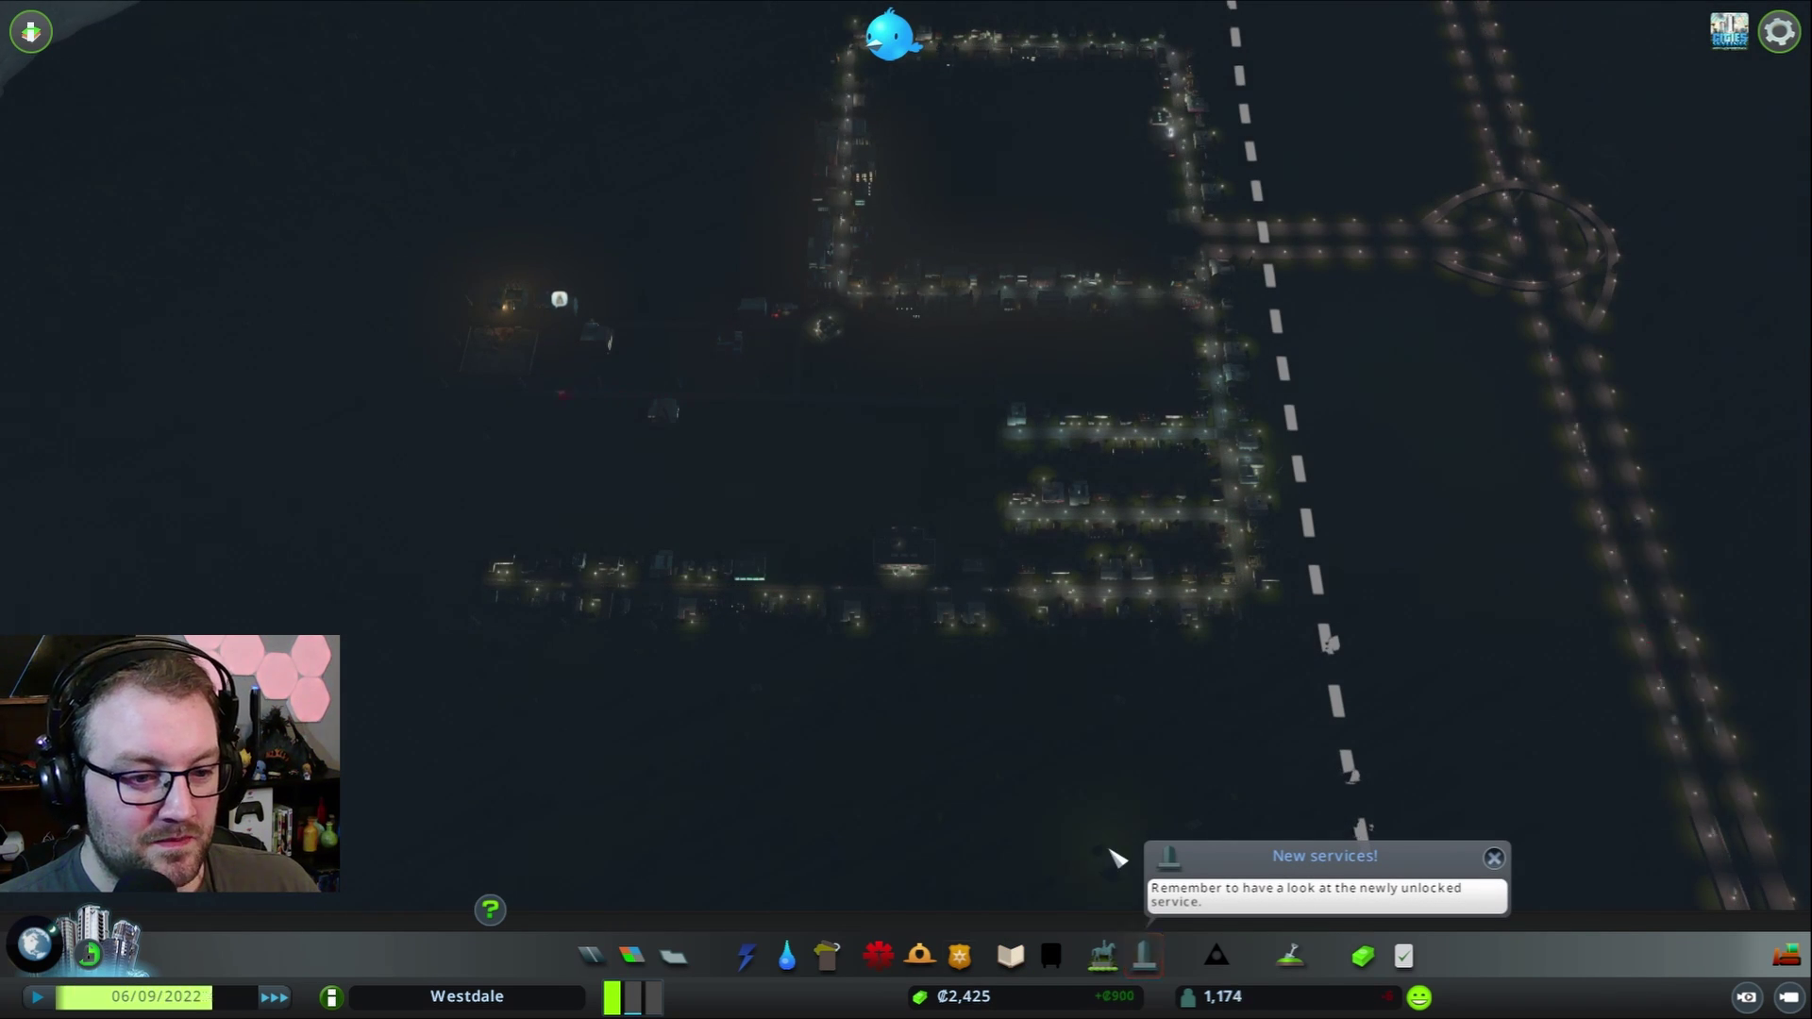
pyautogui.click(1147, 957)
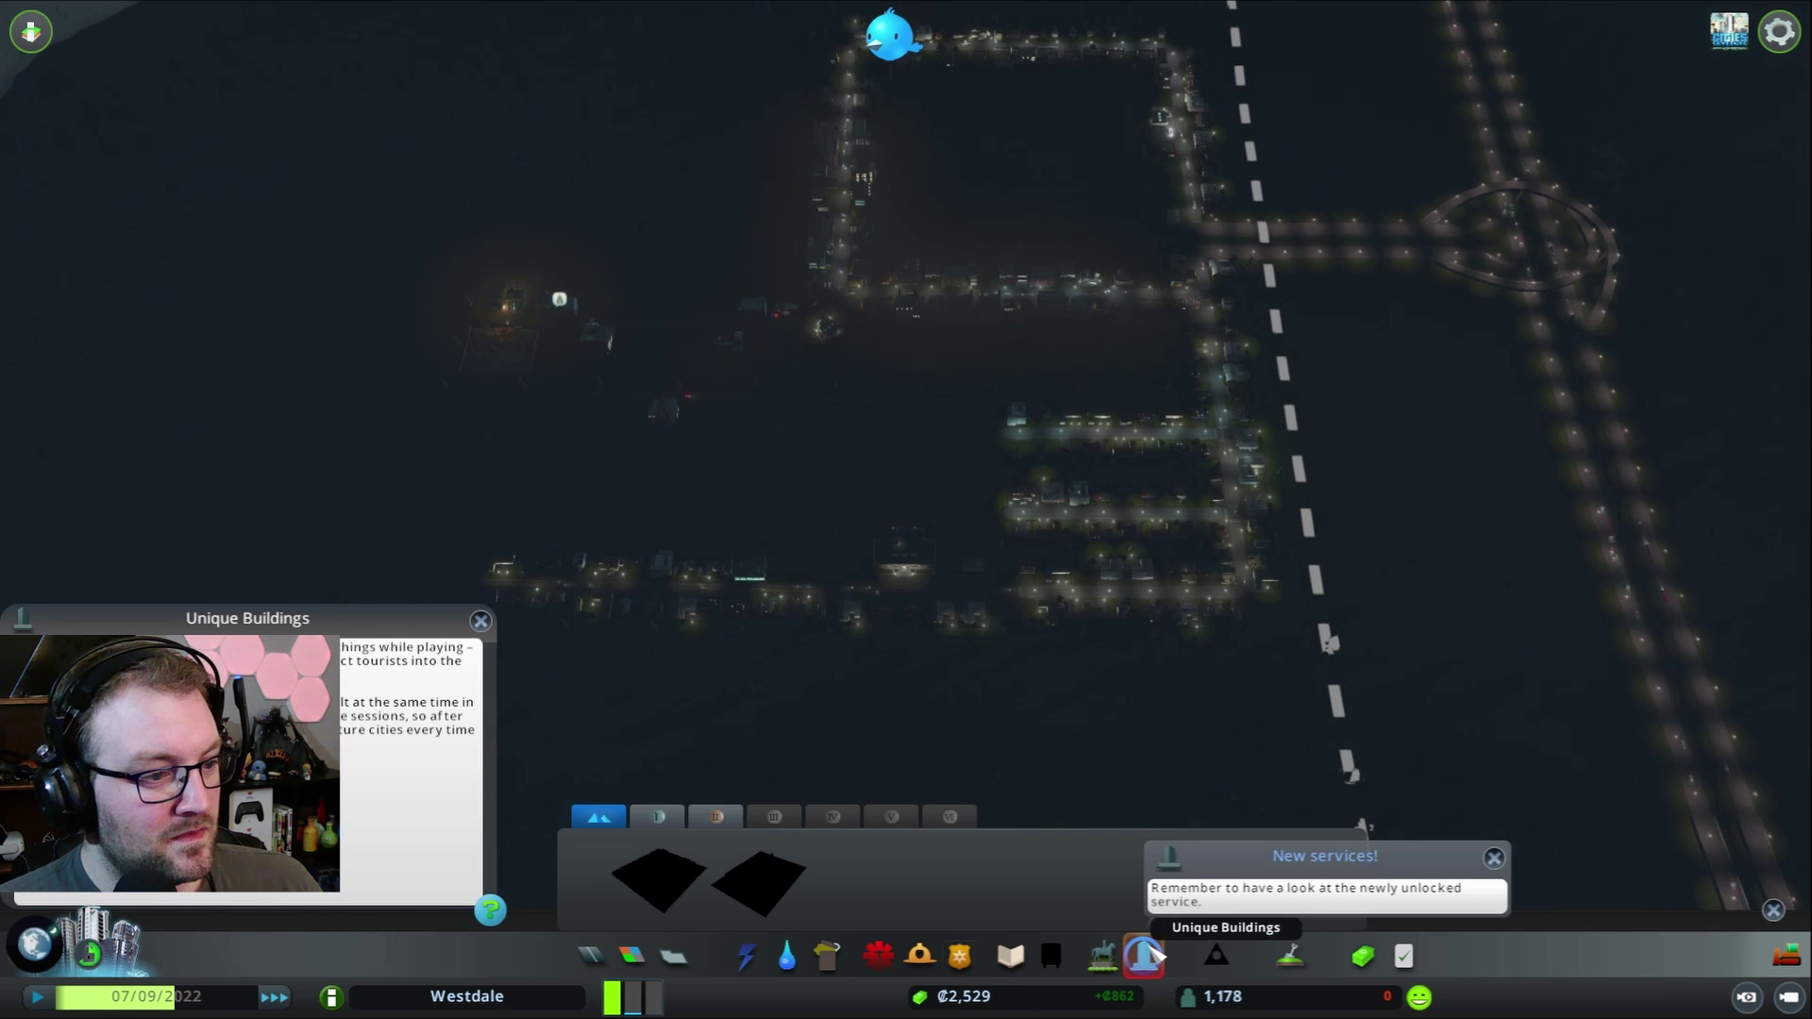
pyautogui.click(659, 817)
pyautogui.click(716, 816)
pyautogui.click(597, 816)
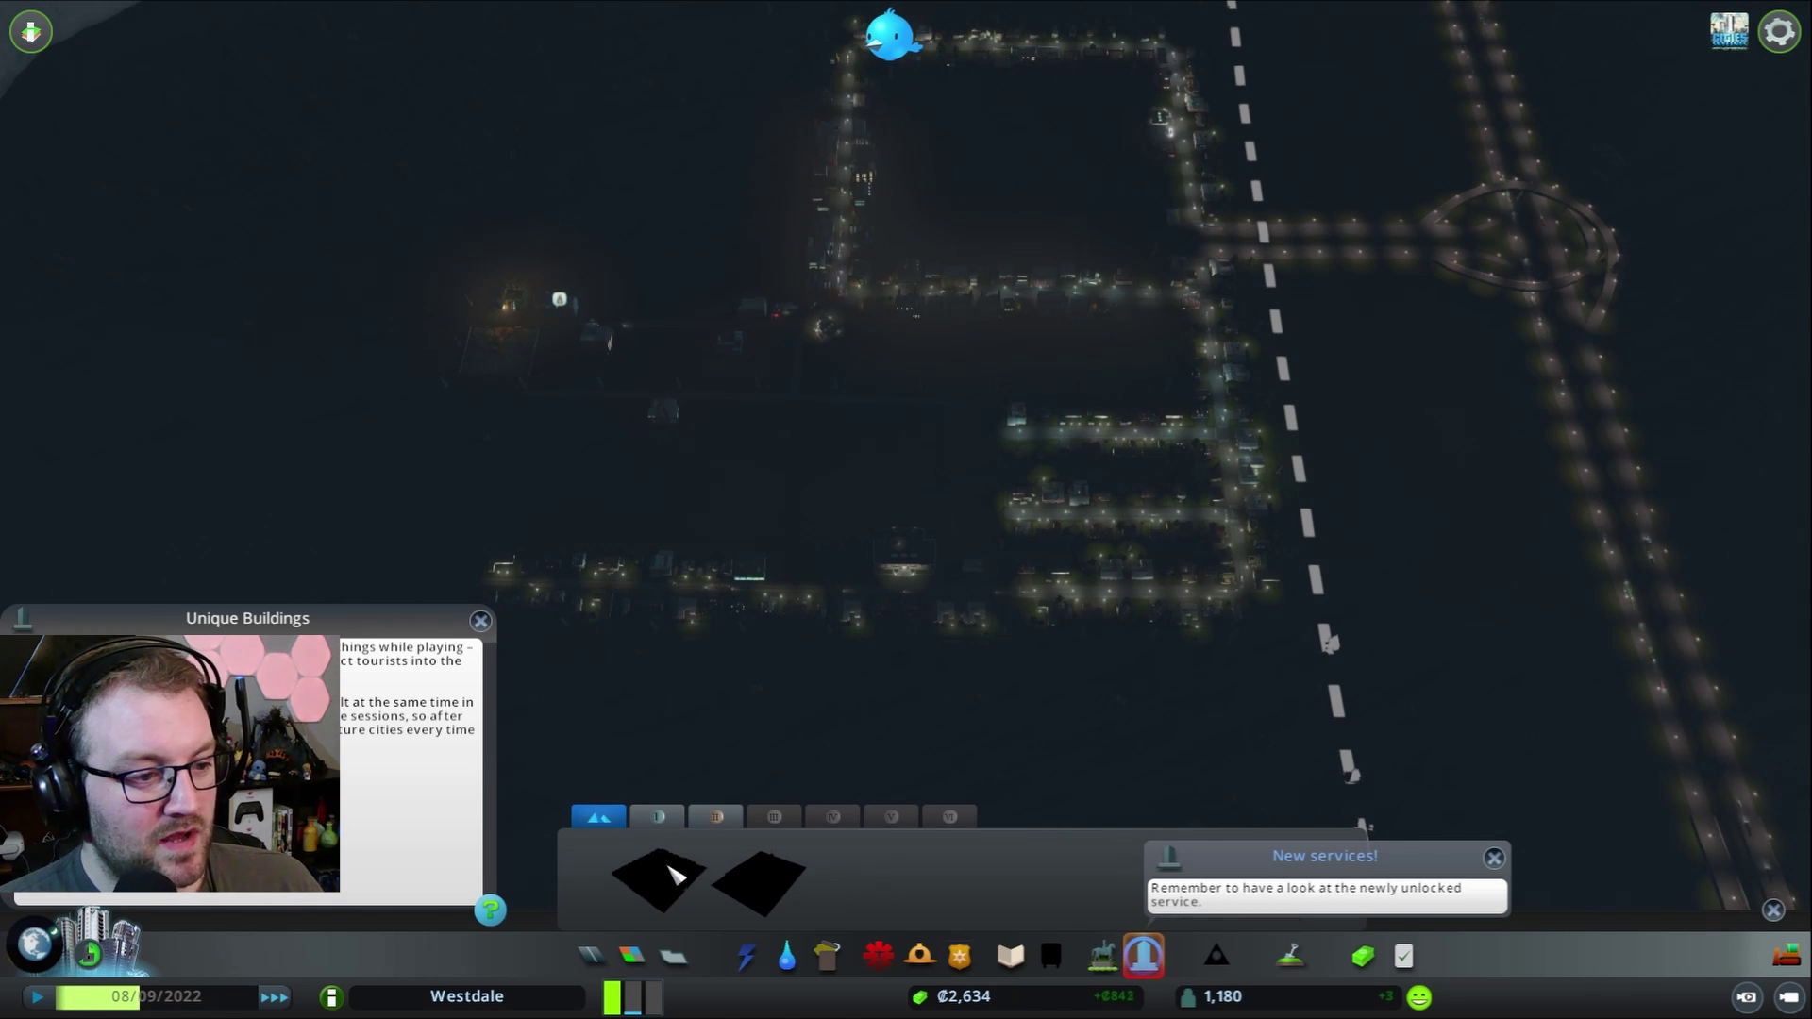
pyautogui.click(1493, 858)
pyautogui.click(1105, 958)
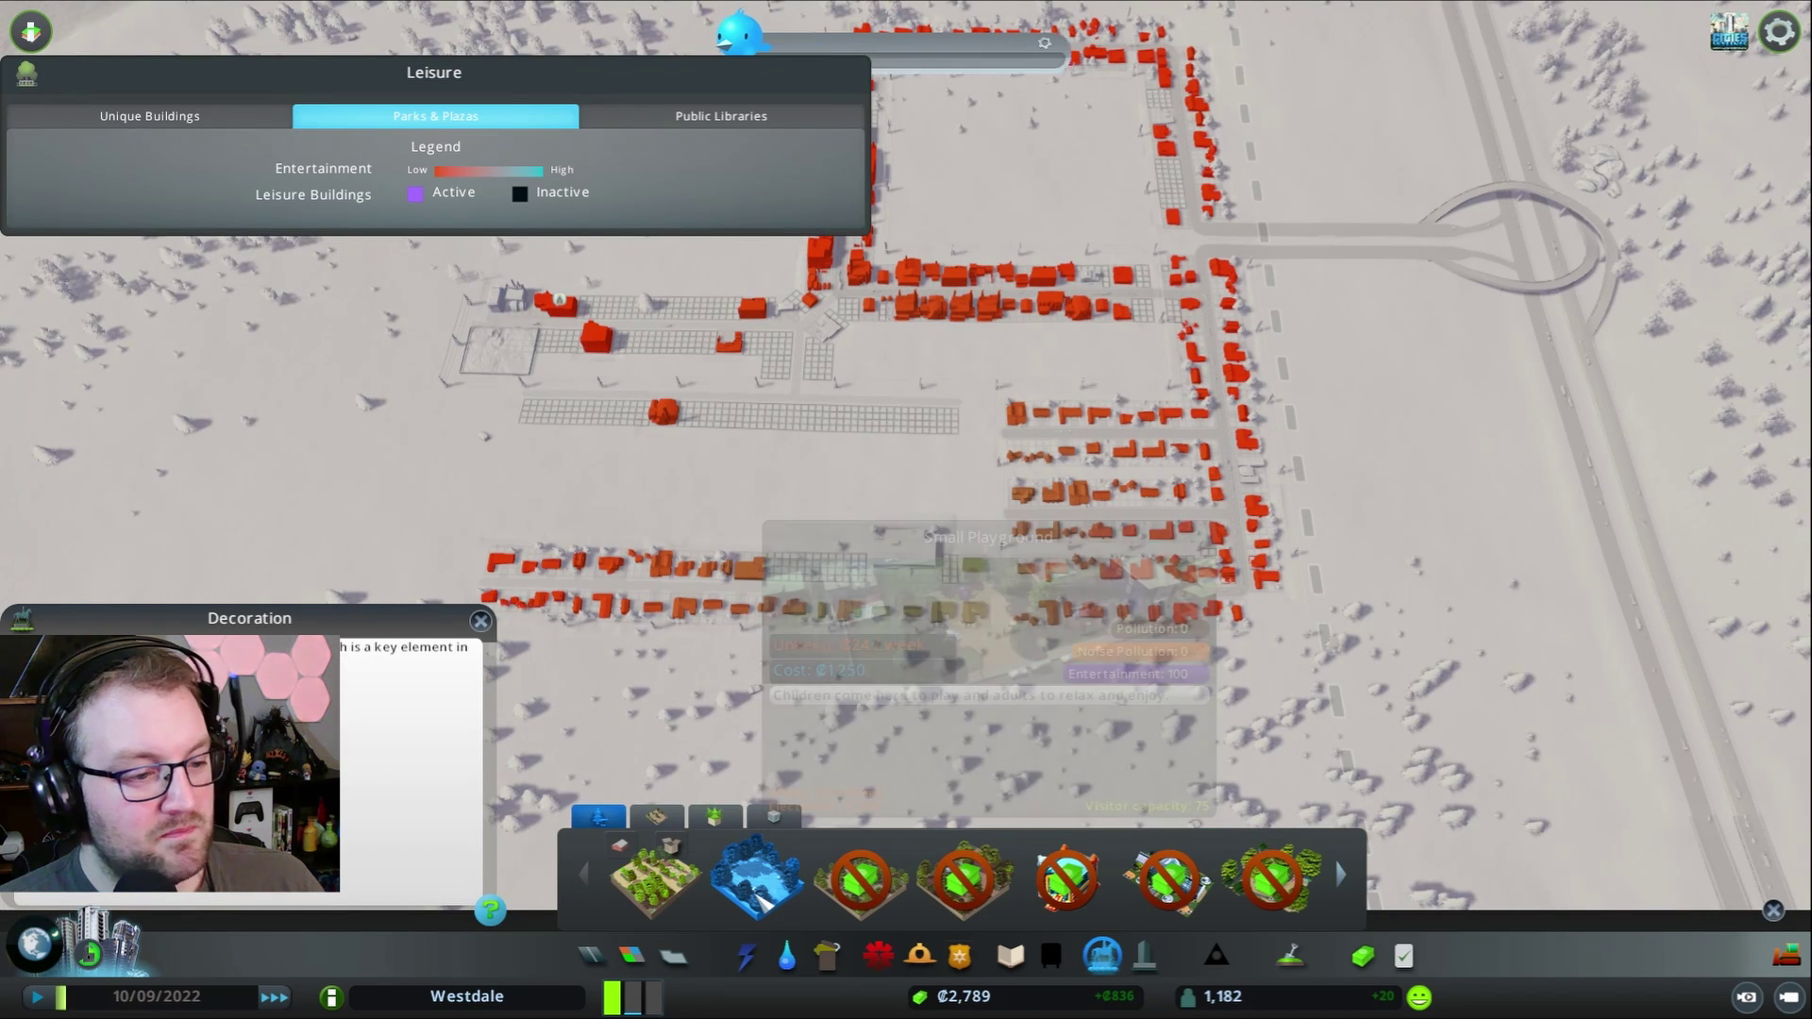
pyautogui.moveTo(654, 877)
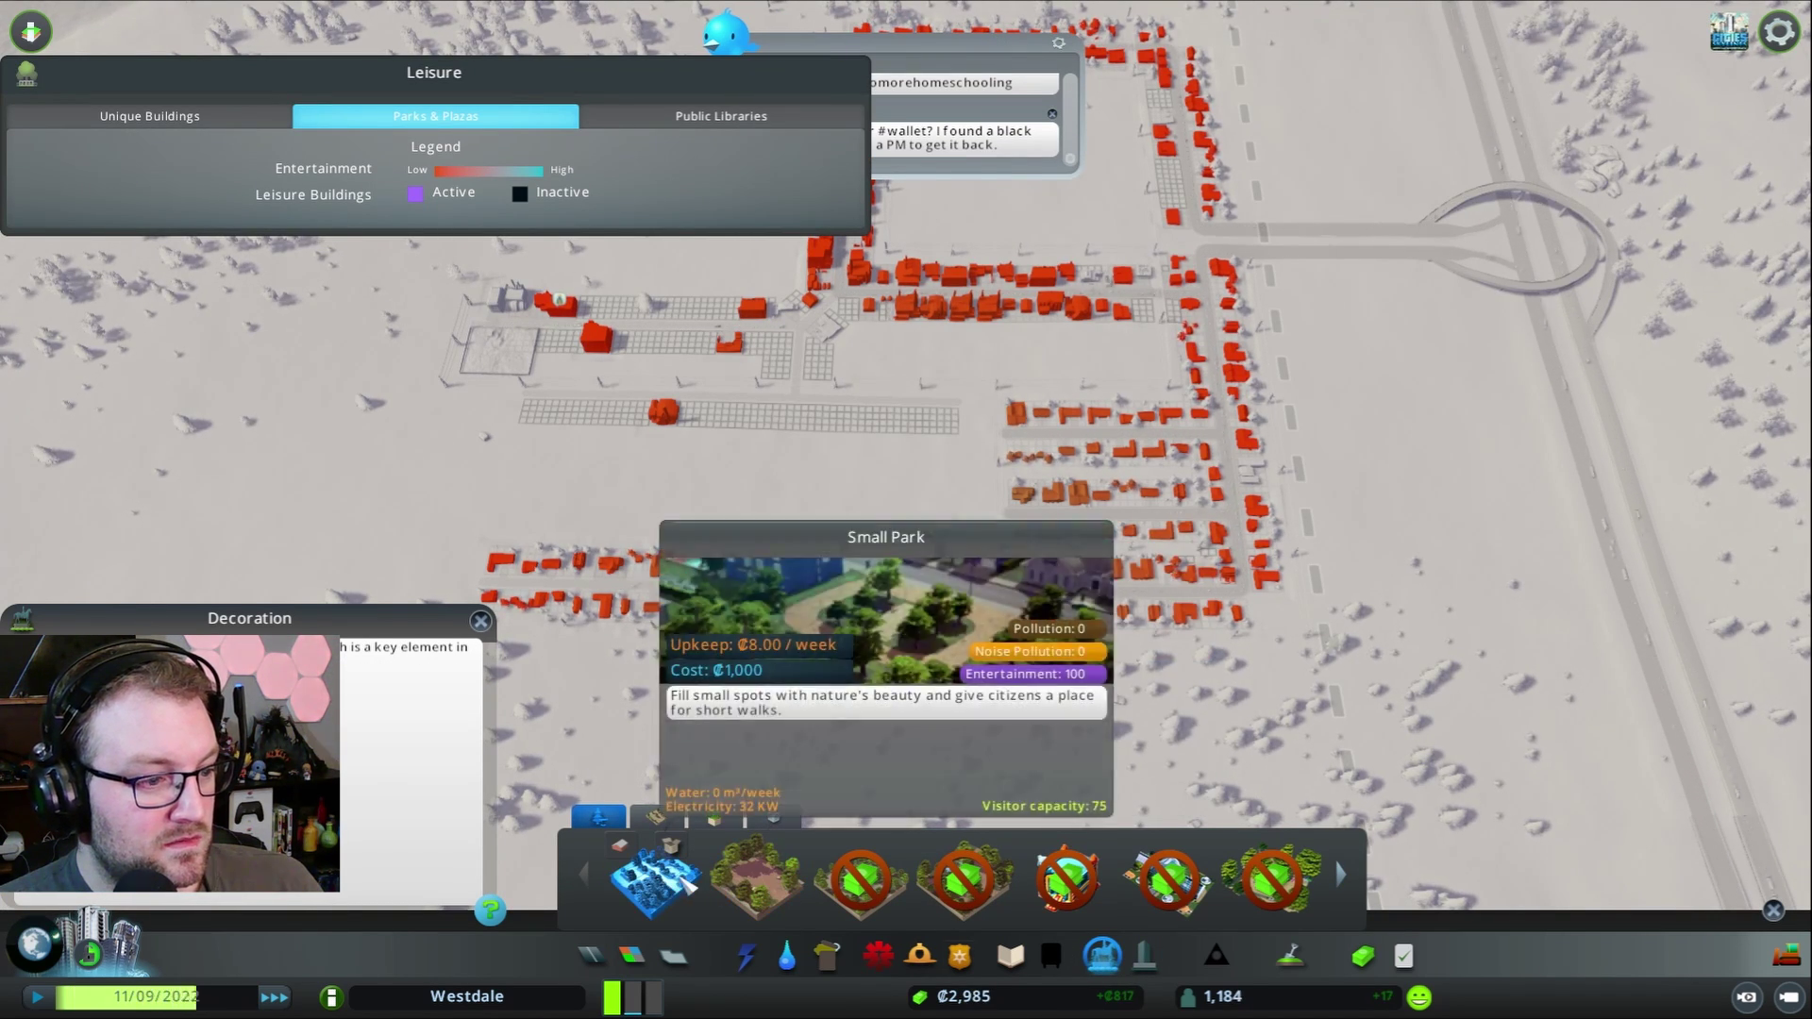
pyautogui.click(655, 880)
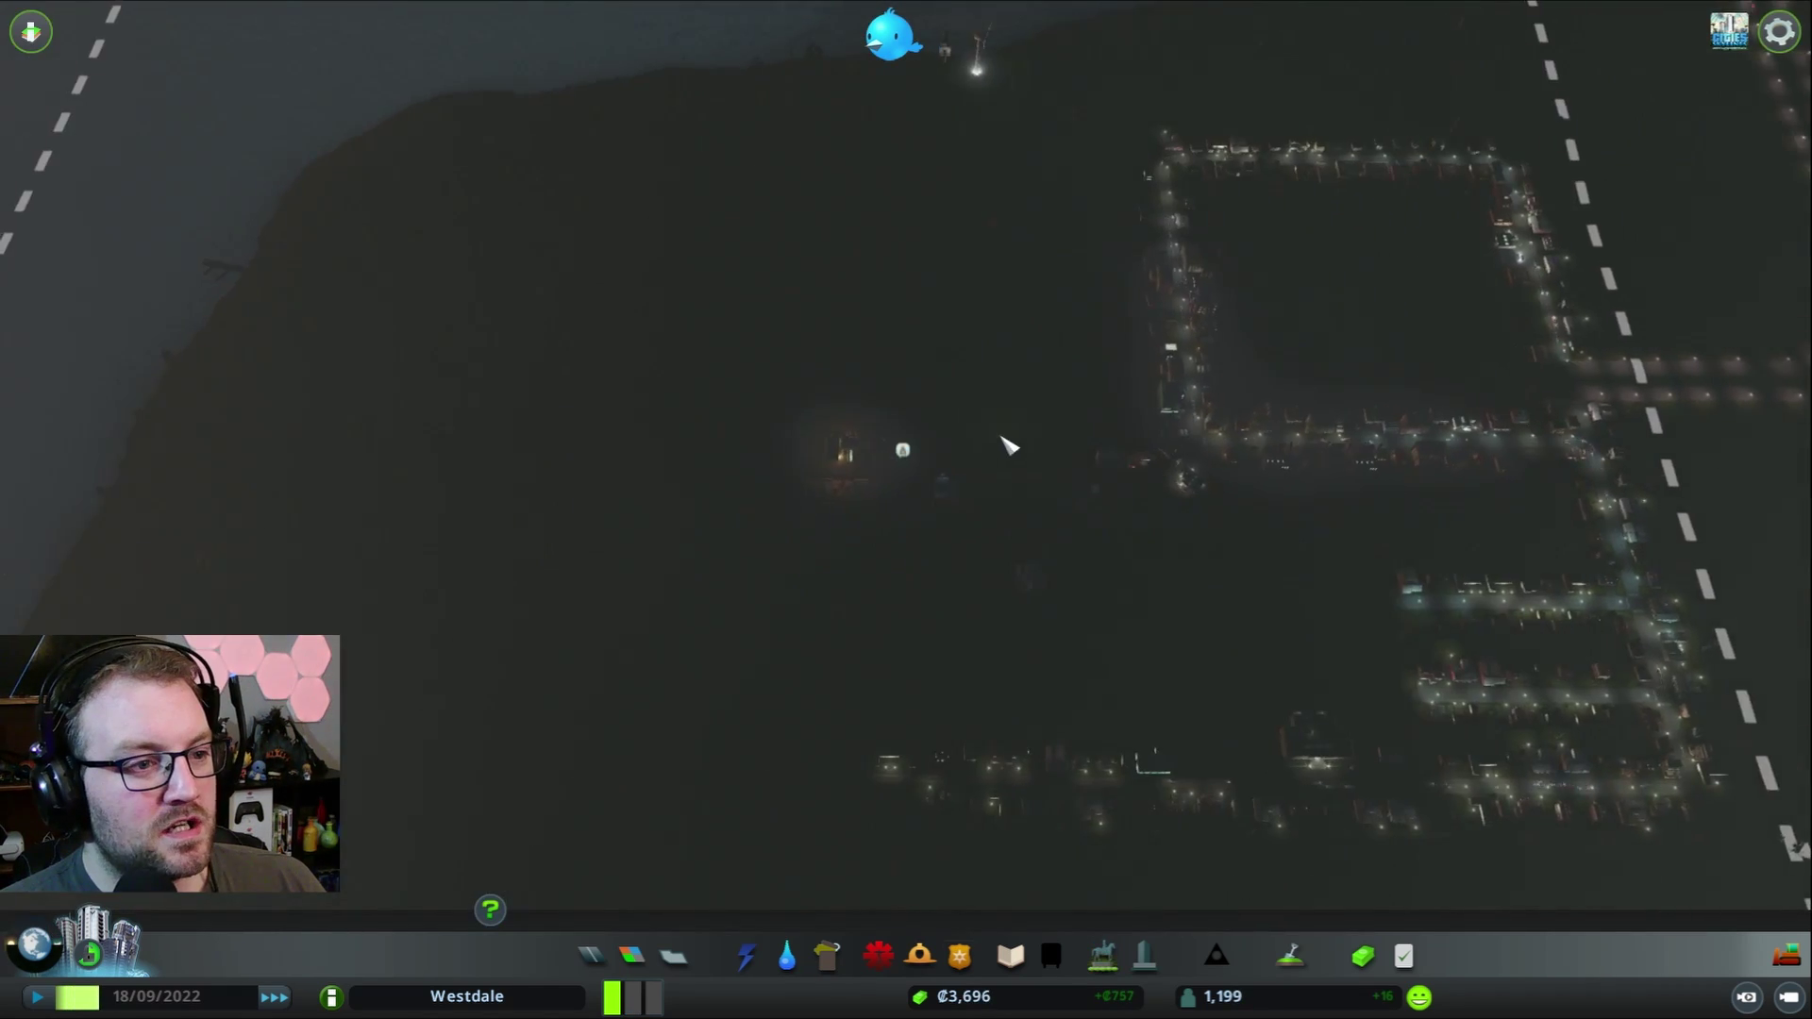
pyautogui.scroll(5, 1007, 446)
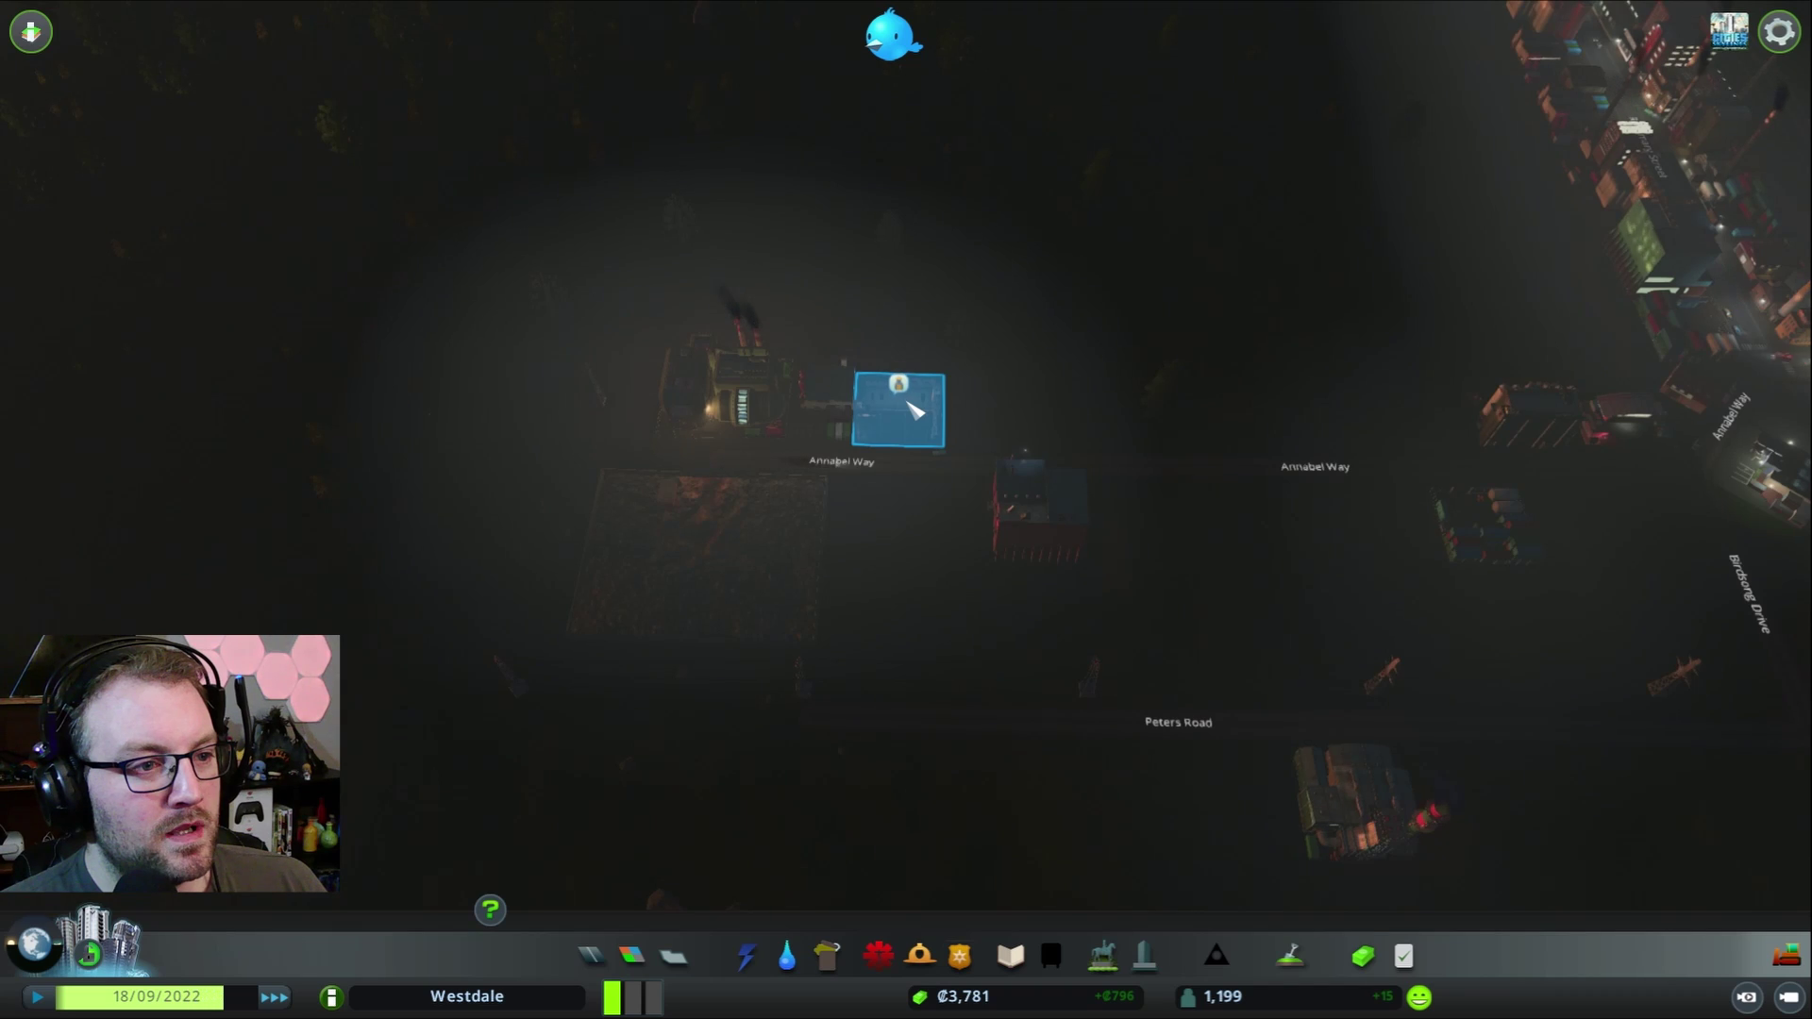
# - Inspect Goods Unlimited, then zone the empty rows by White Road and Hunter Way low-density residential
pyautogui.click(917, 412)
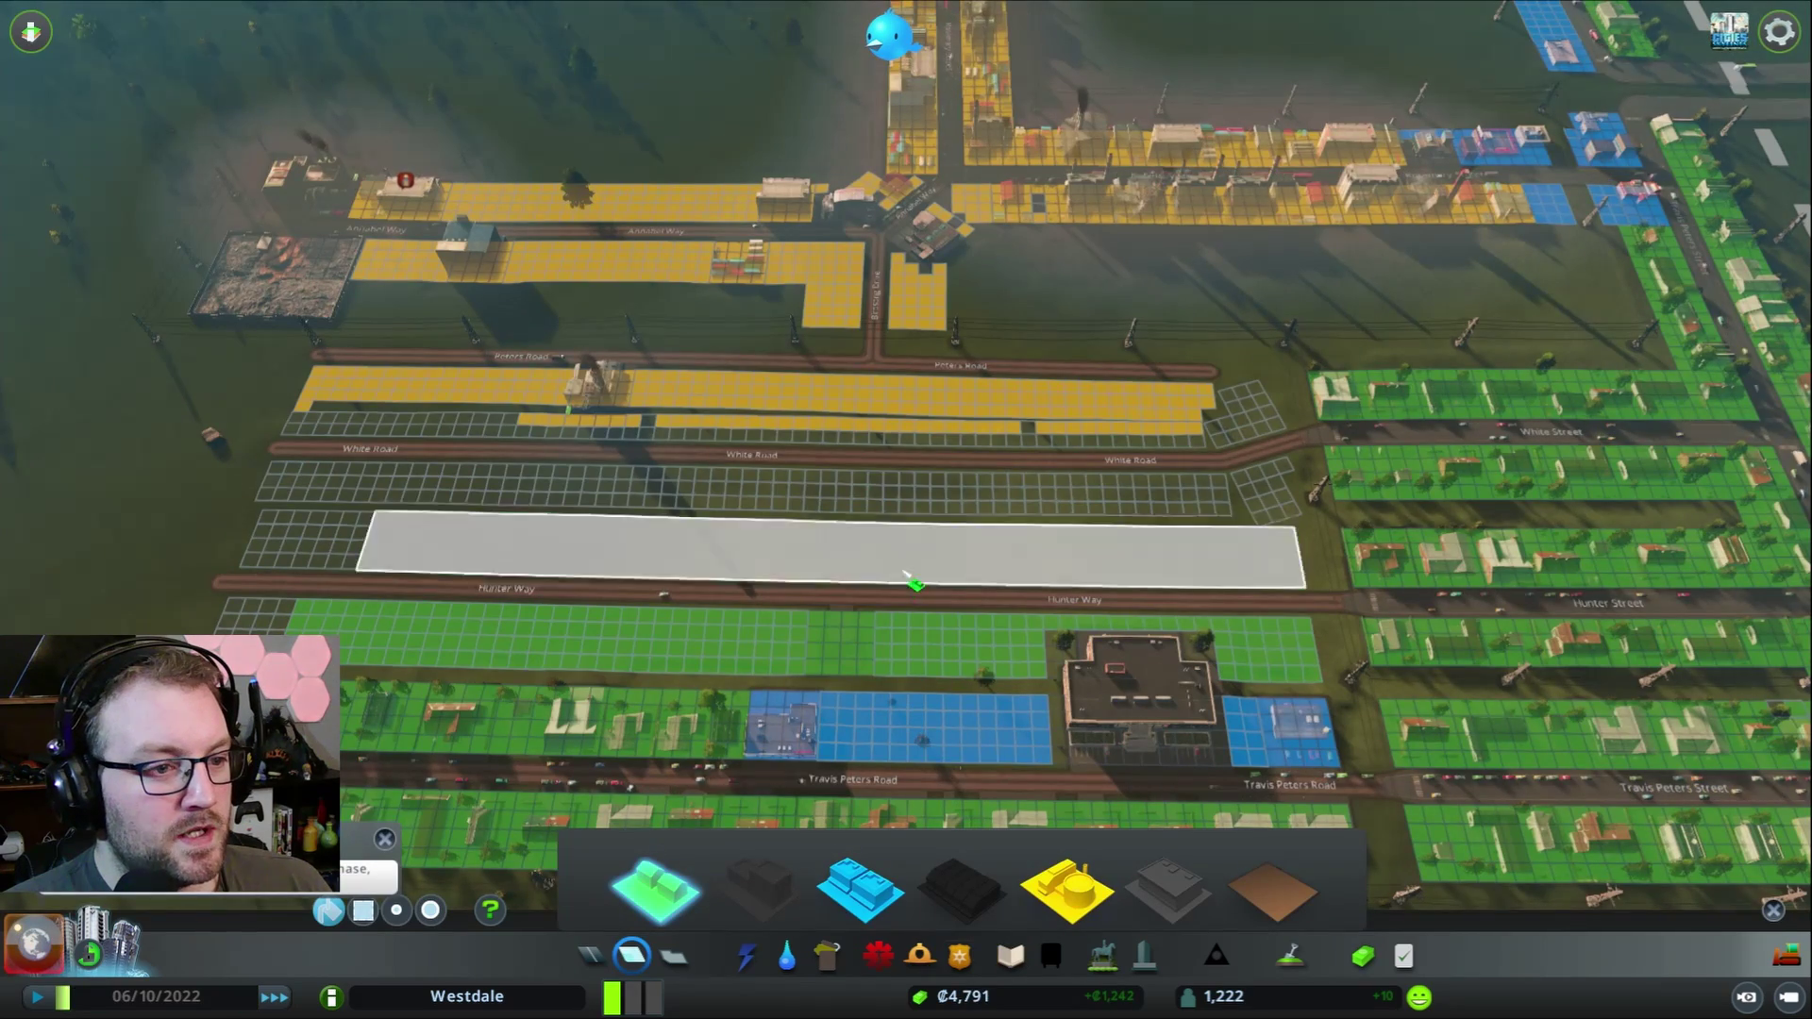
pyautogui.click(850, 553)
pyautogui.click(849, 488)
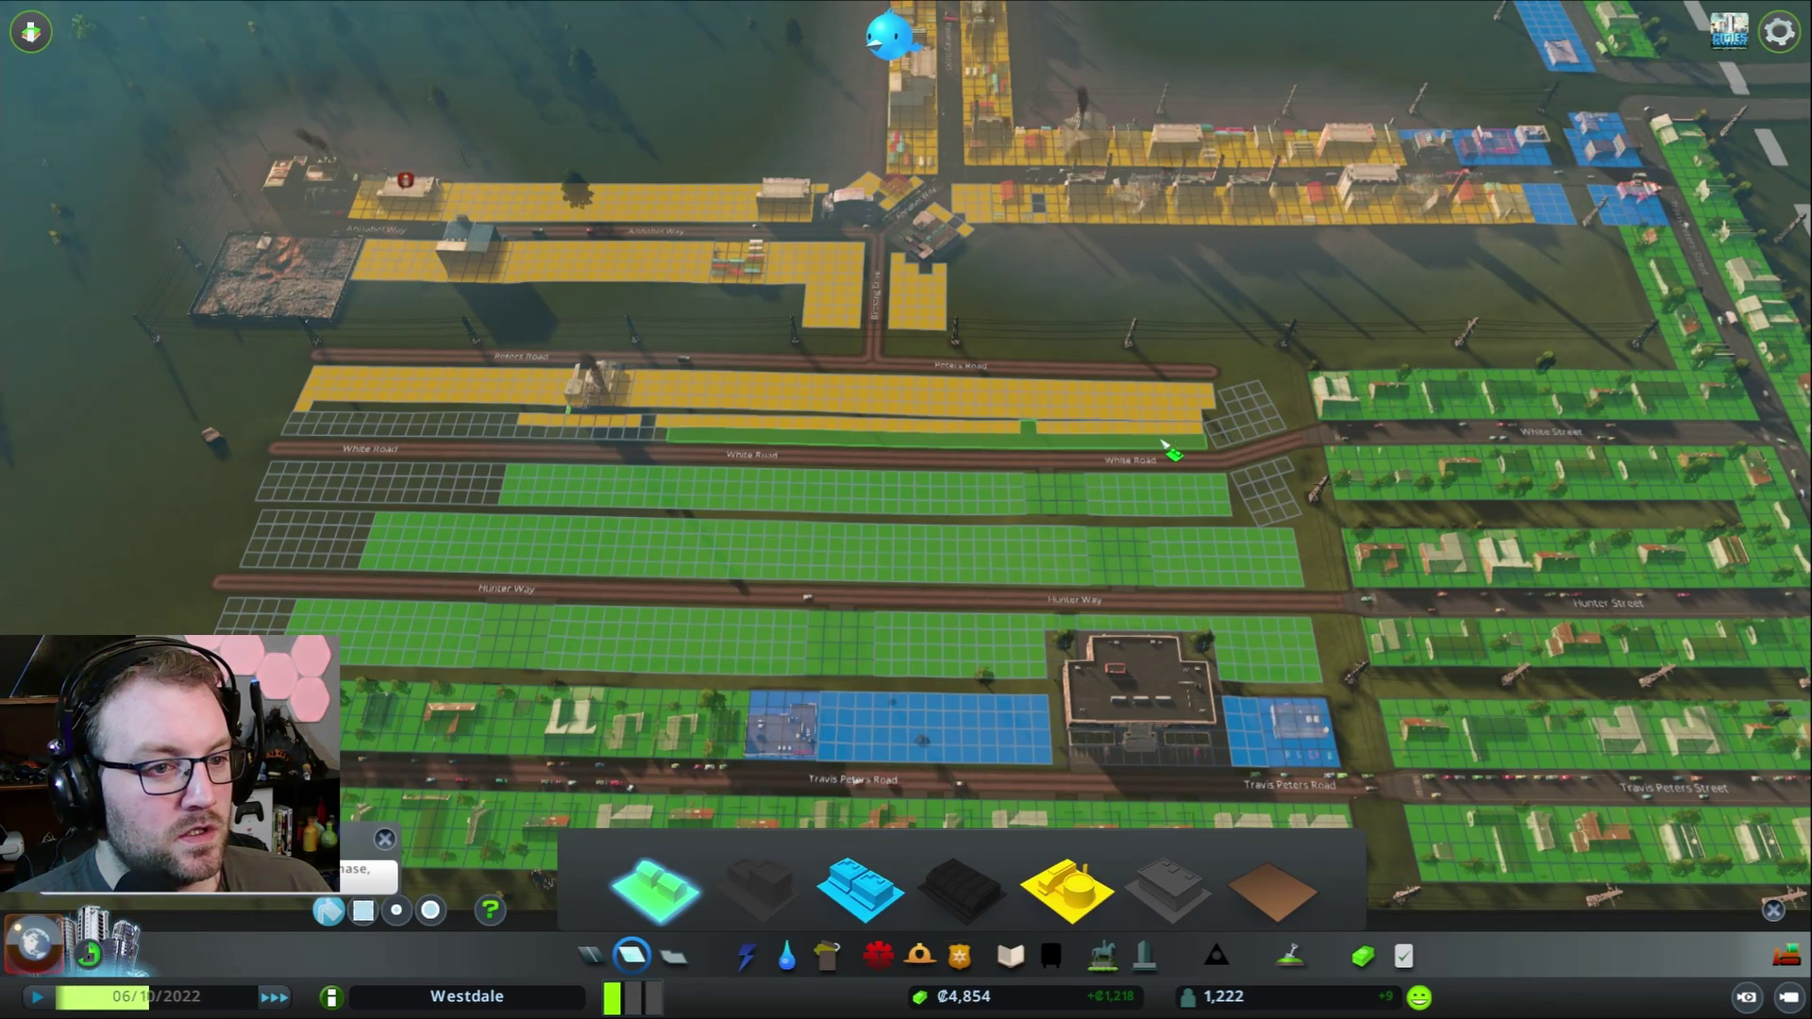
pyautogui.click(1244, 417)
pyautogui.click(1265, 489)
pyautogui.click(426, 423)
pyautogui.click(368, 489)
pyautogui.click(304, 541)
pyautogui.click(262, 612)
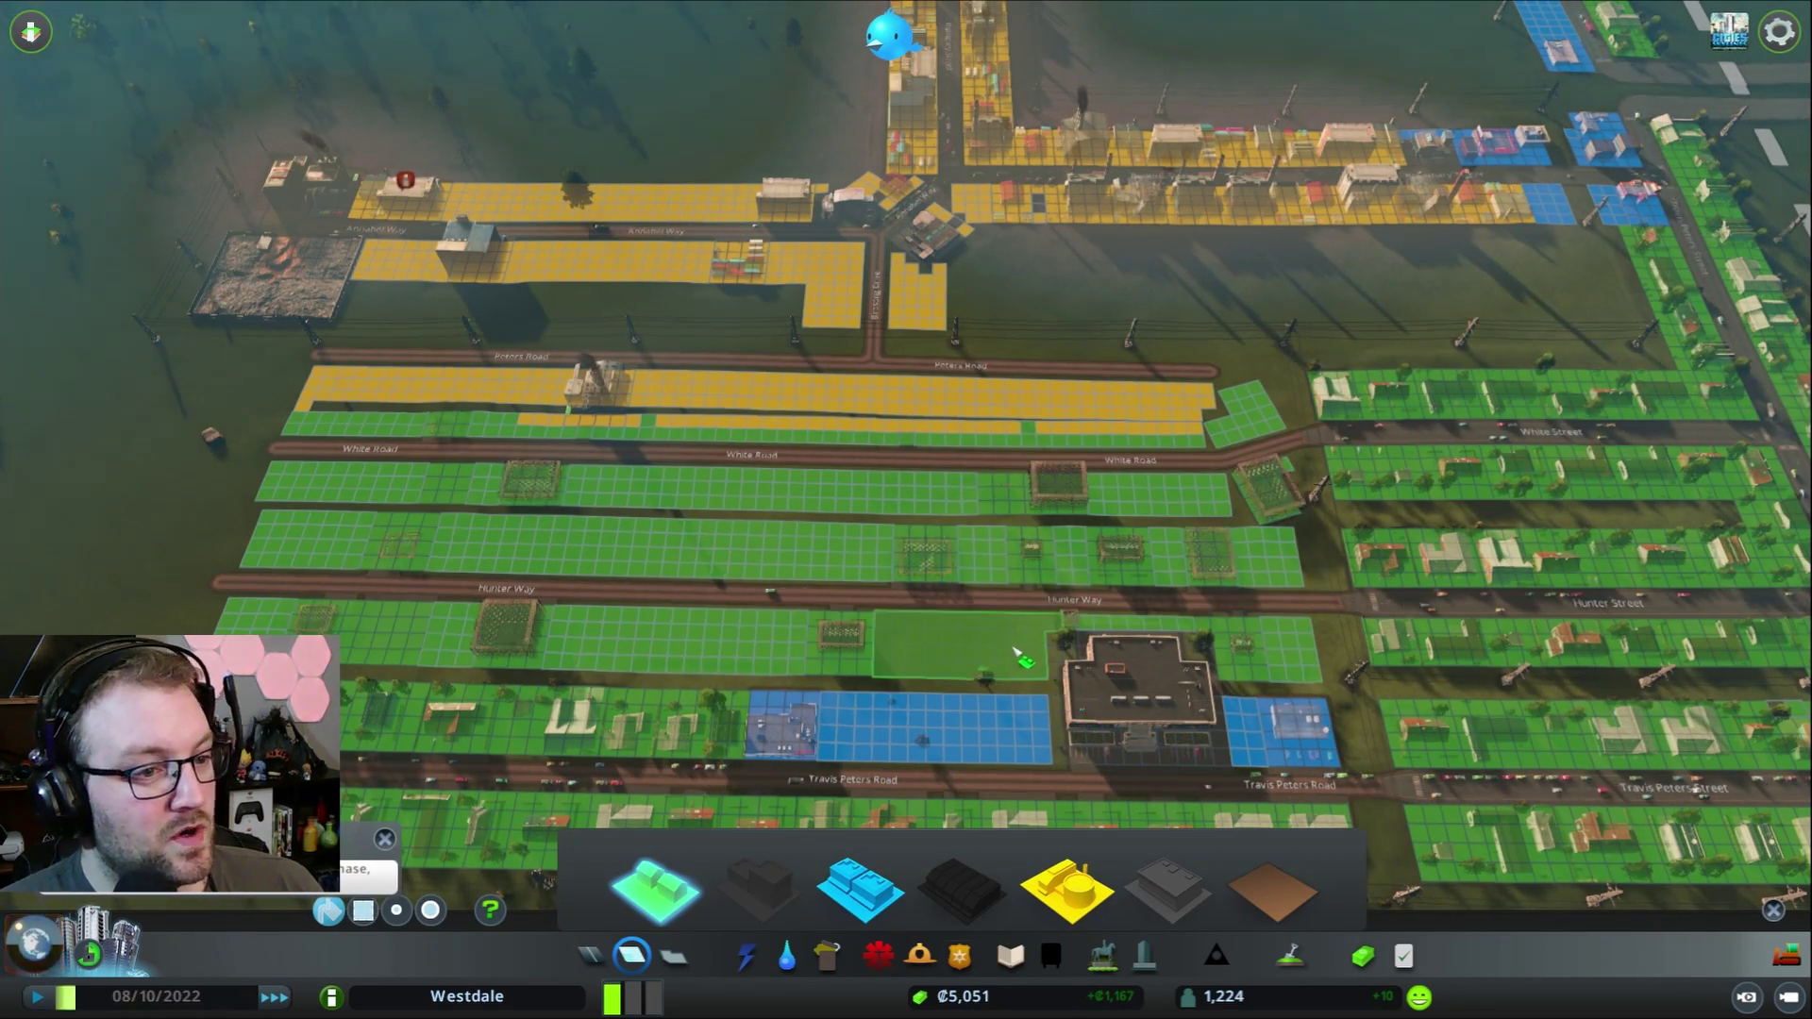
pyautogui.press('s')
pyautogui.press('w')
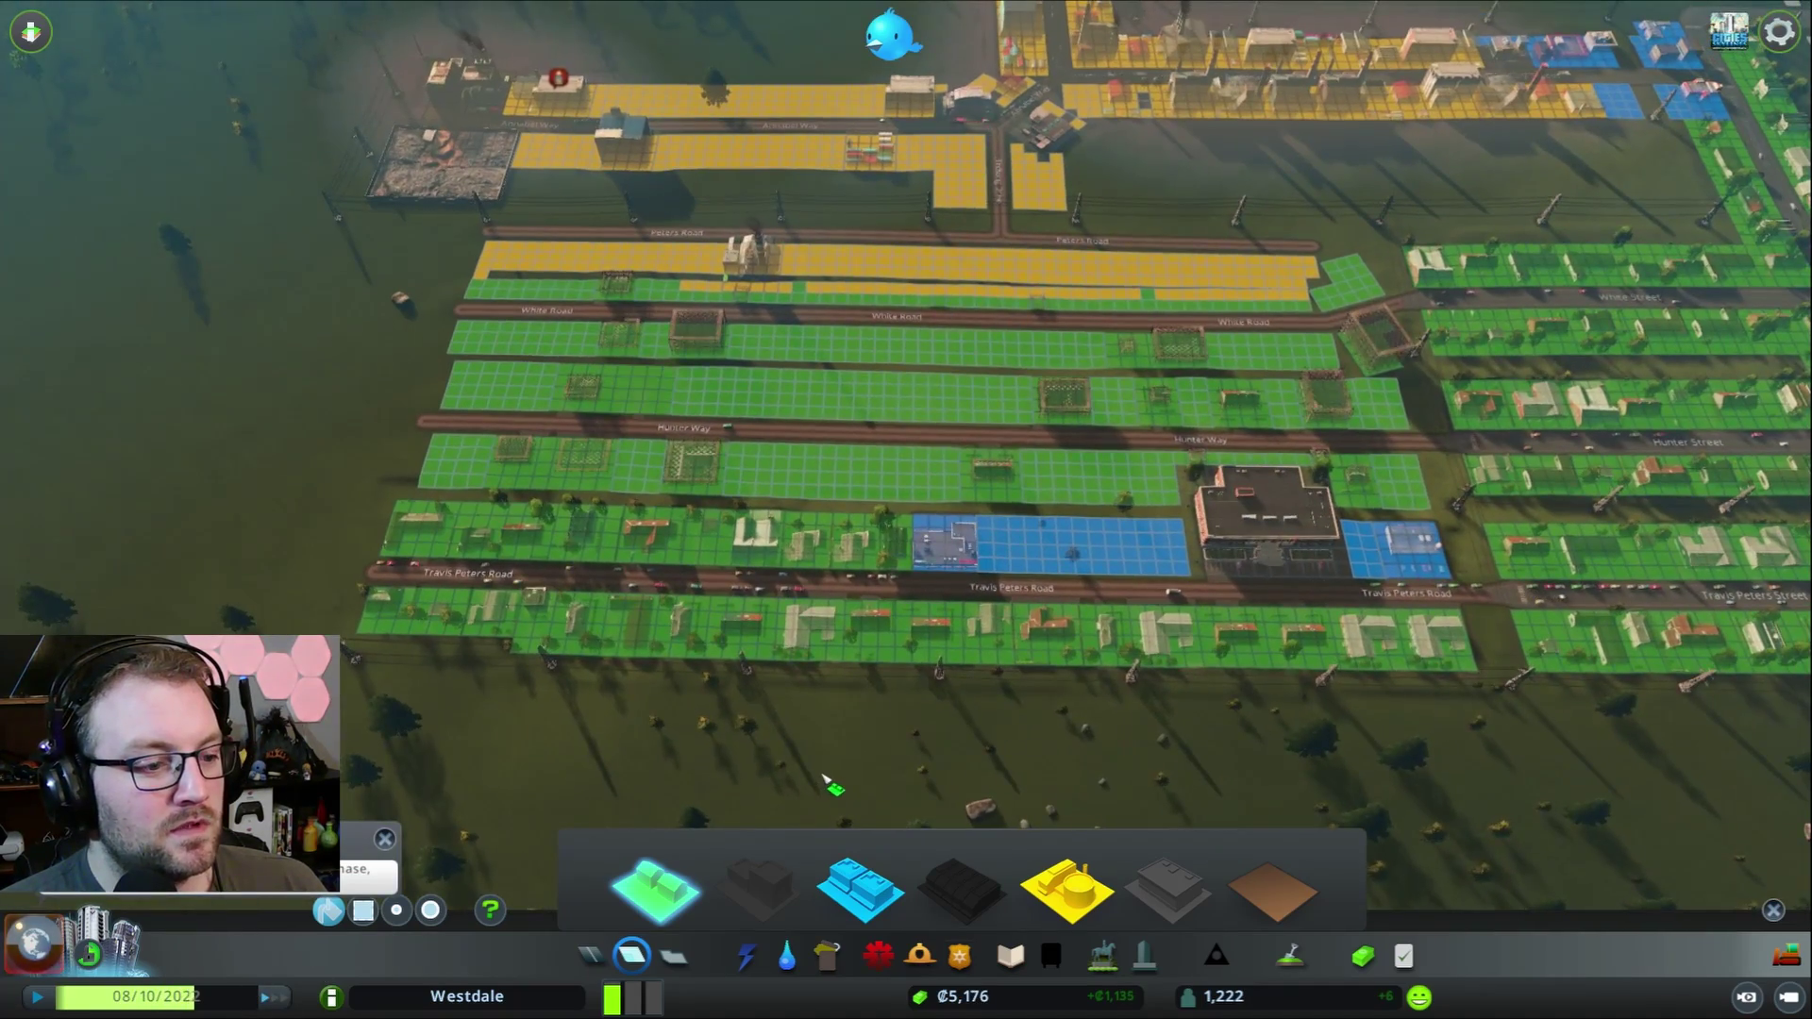
# - Compare the Water, Electricity and Zoning views, checking 34 MW electricity use across the blocks
pyautogui.click(786, 957)
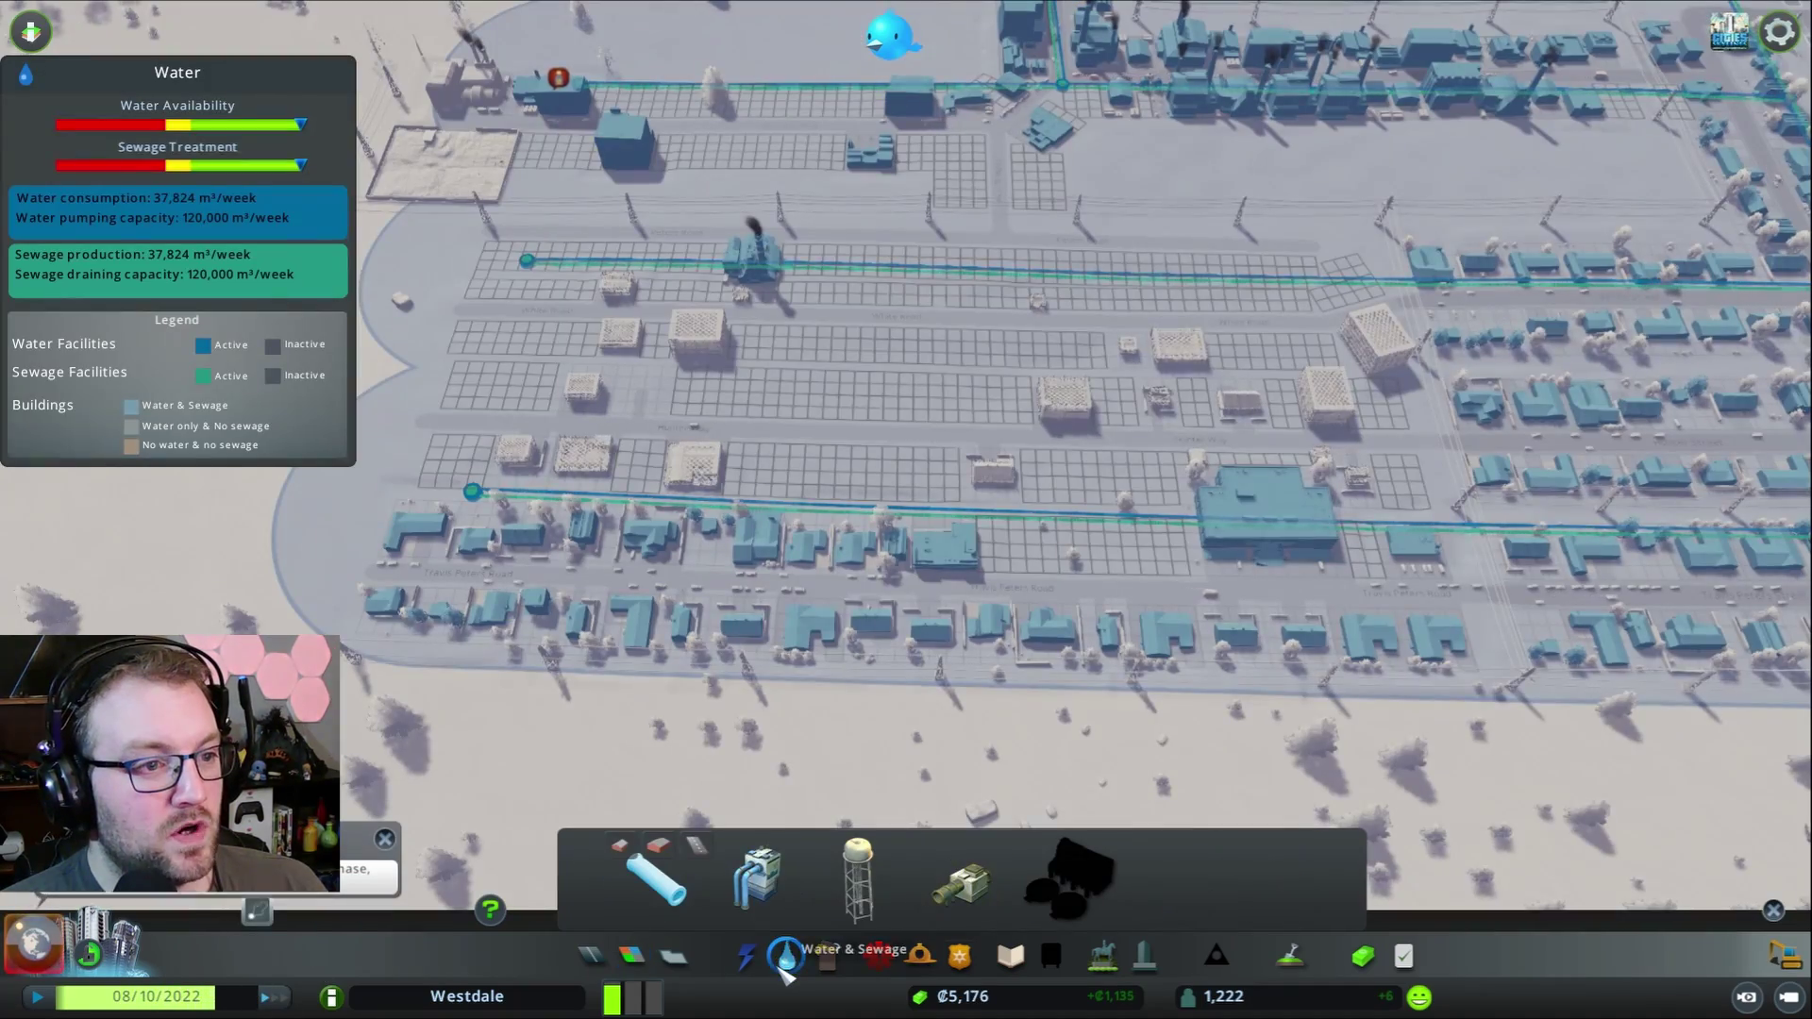
pyautogui.click(749, 956)
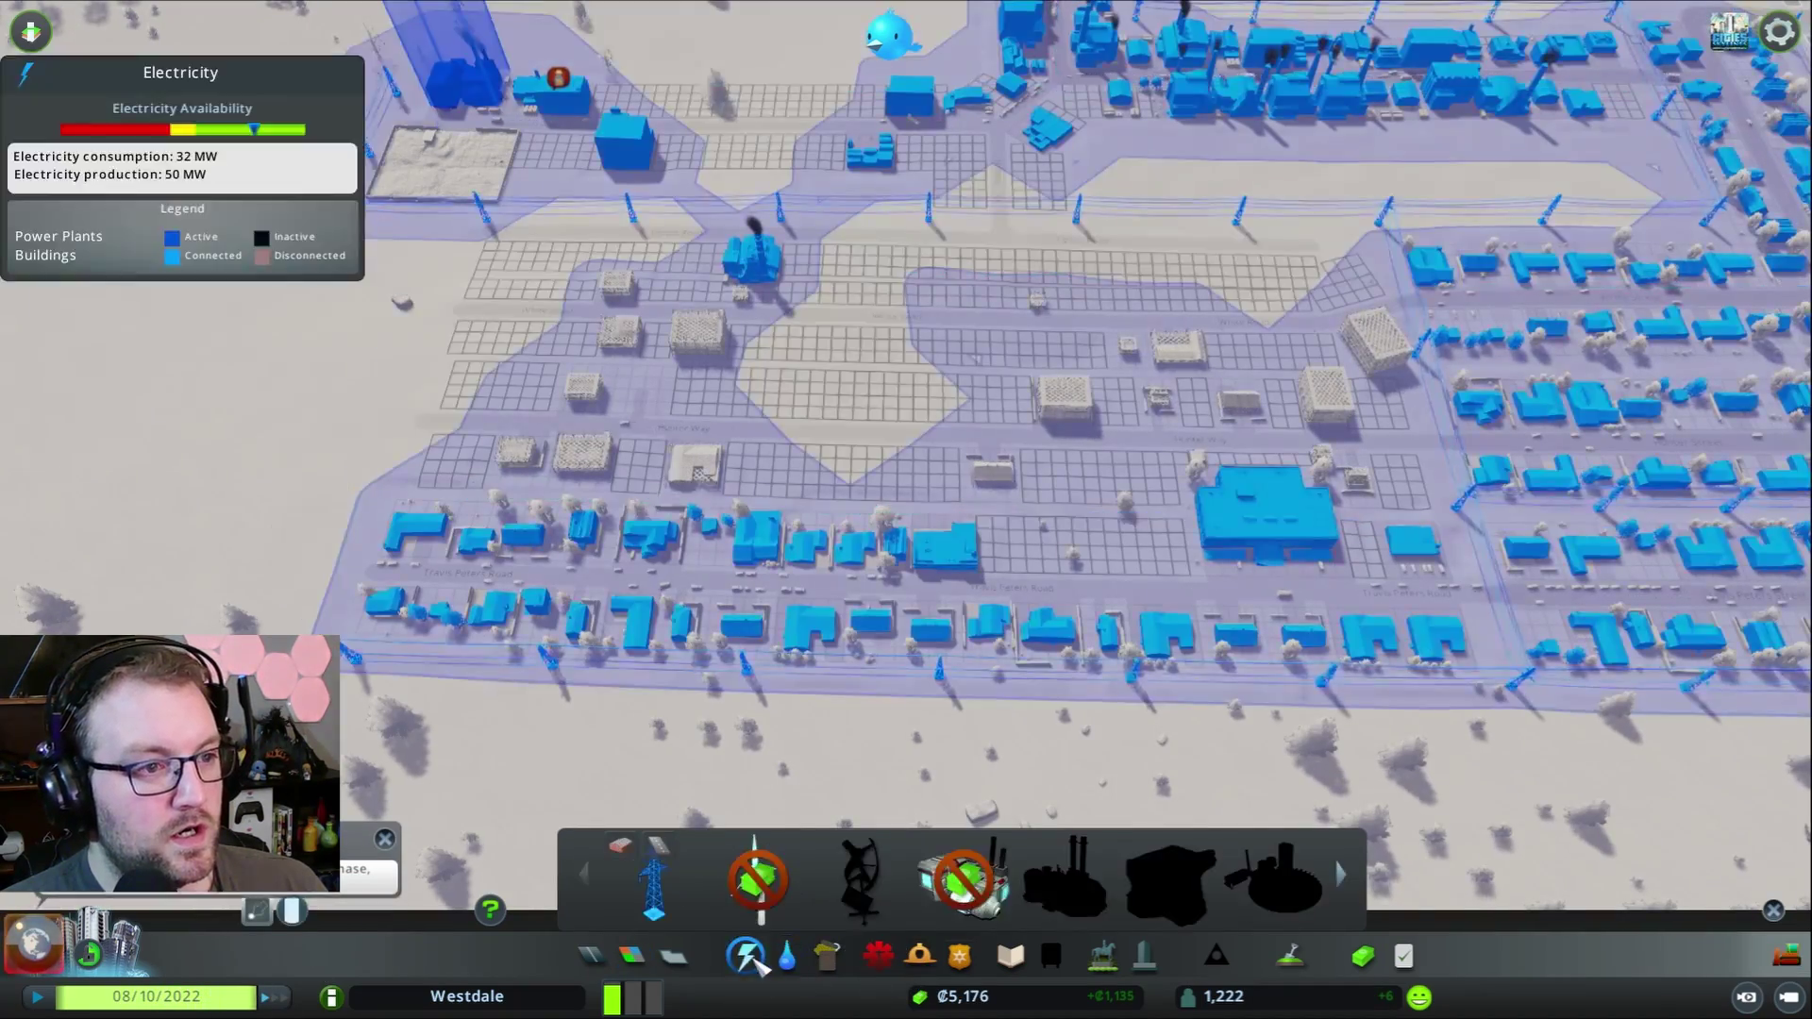
pyautogui.scroll(1, 809, 890)
pyautogui.scroll(-1, 809, 889)
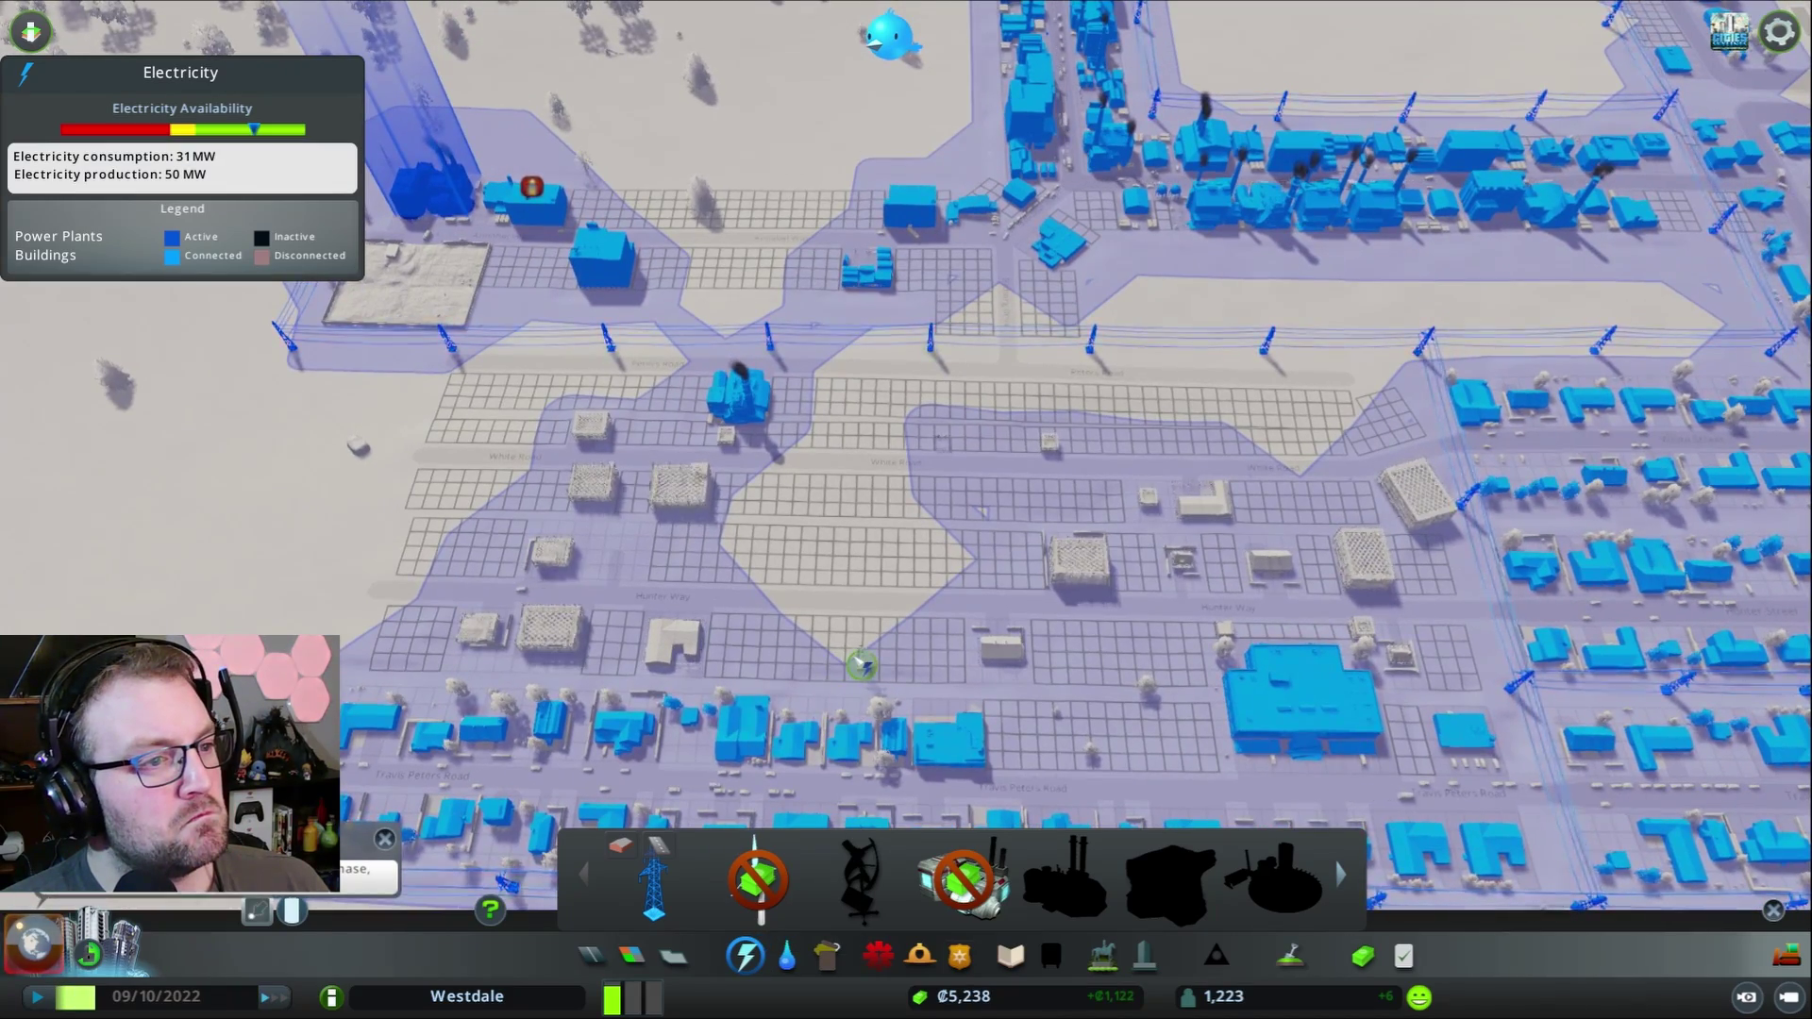
pyautogui.scroll(-1, 856, 660)
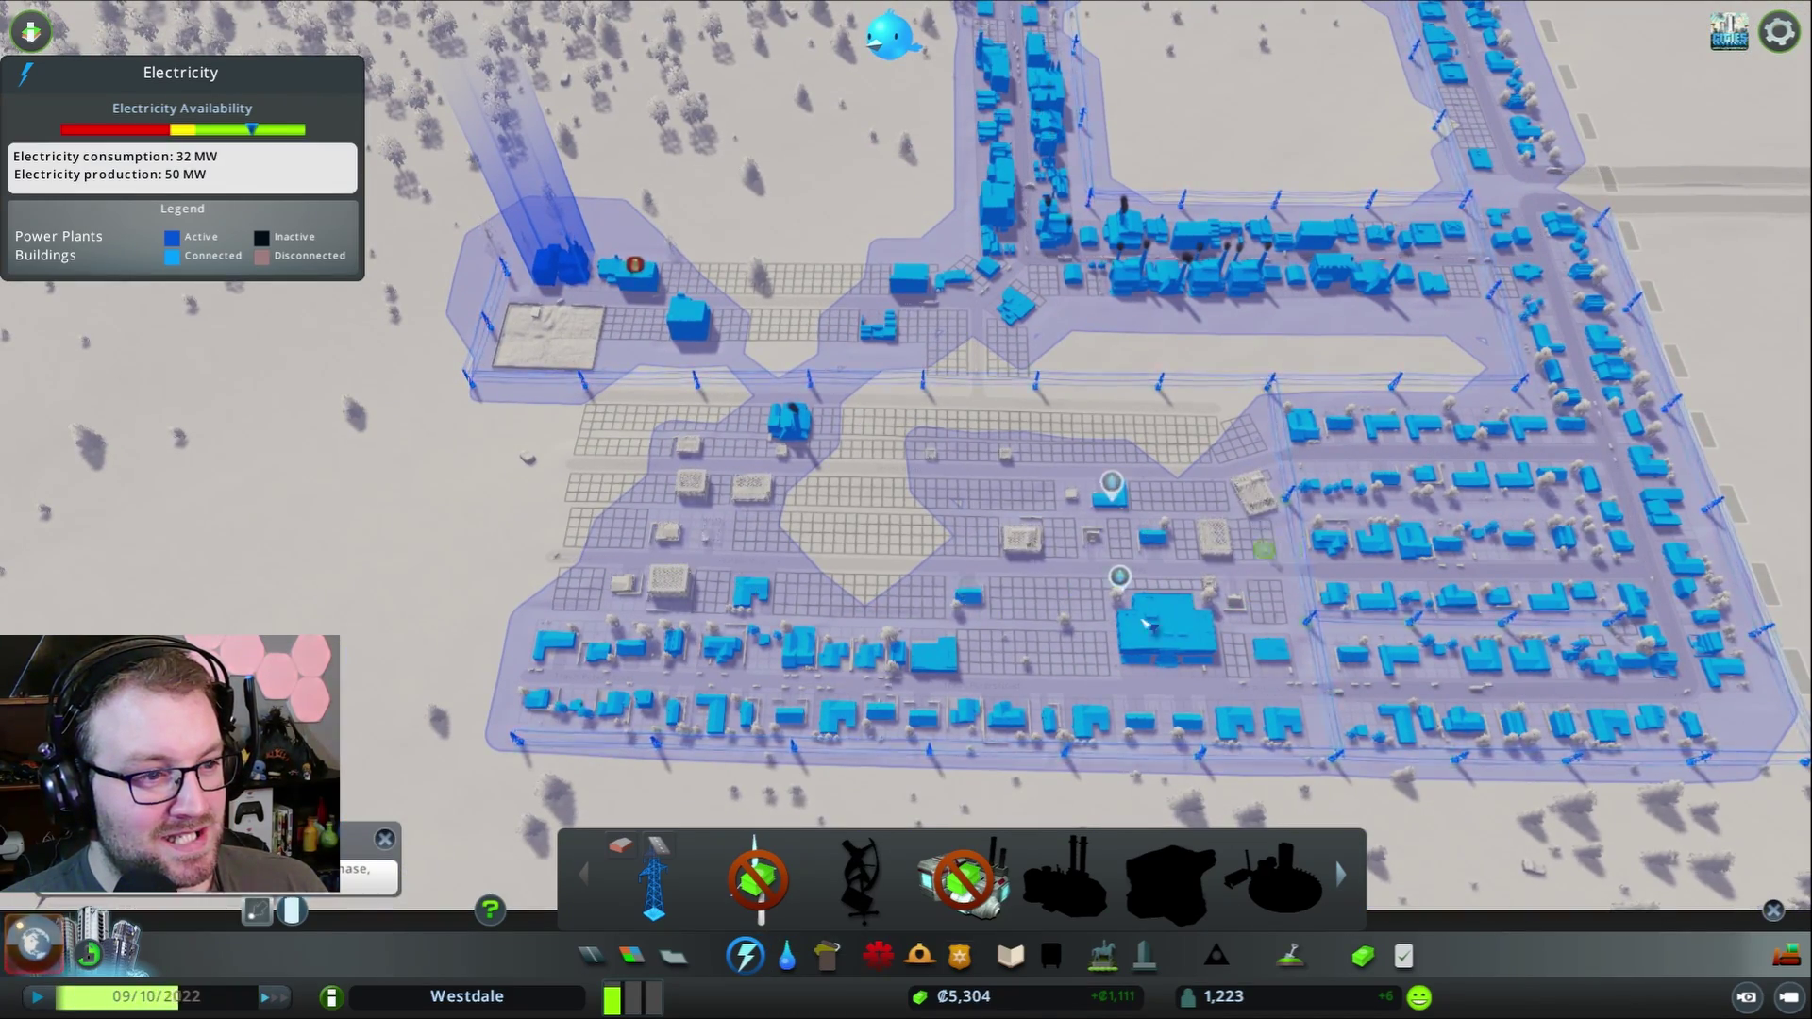
pyautogui.click(634, 956)
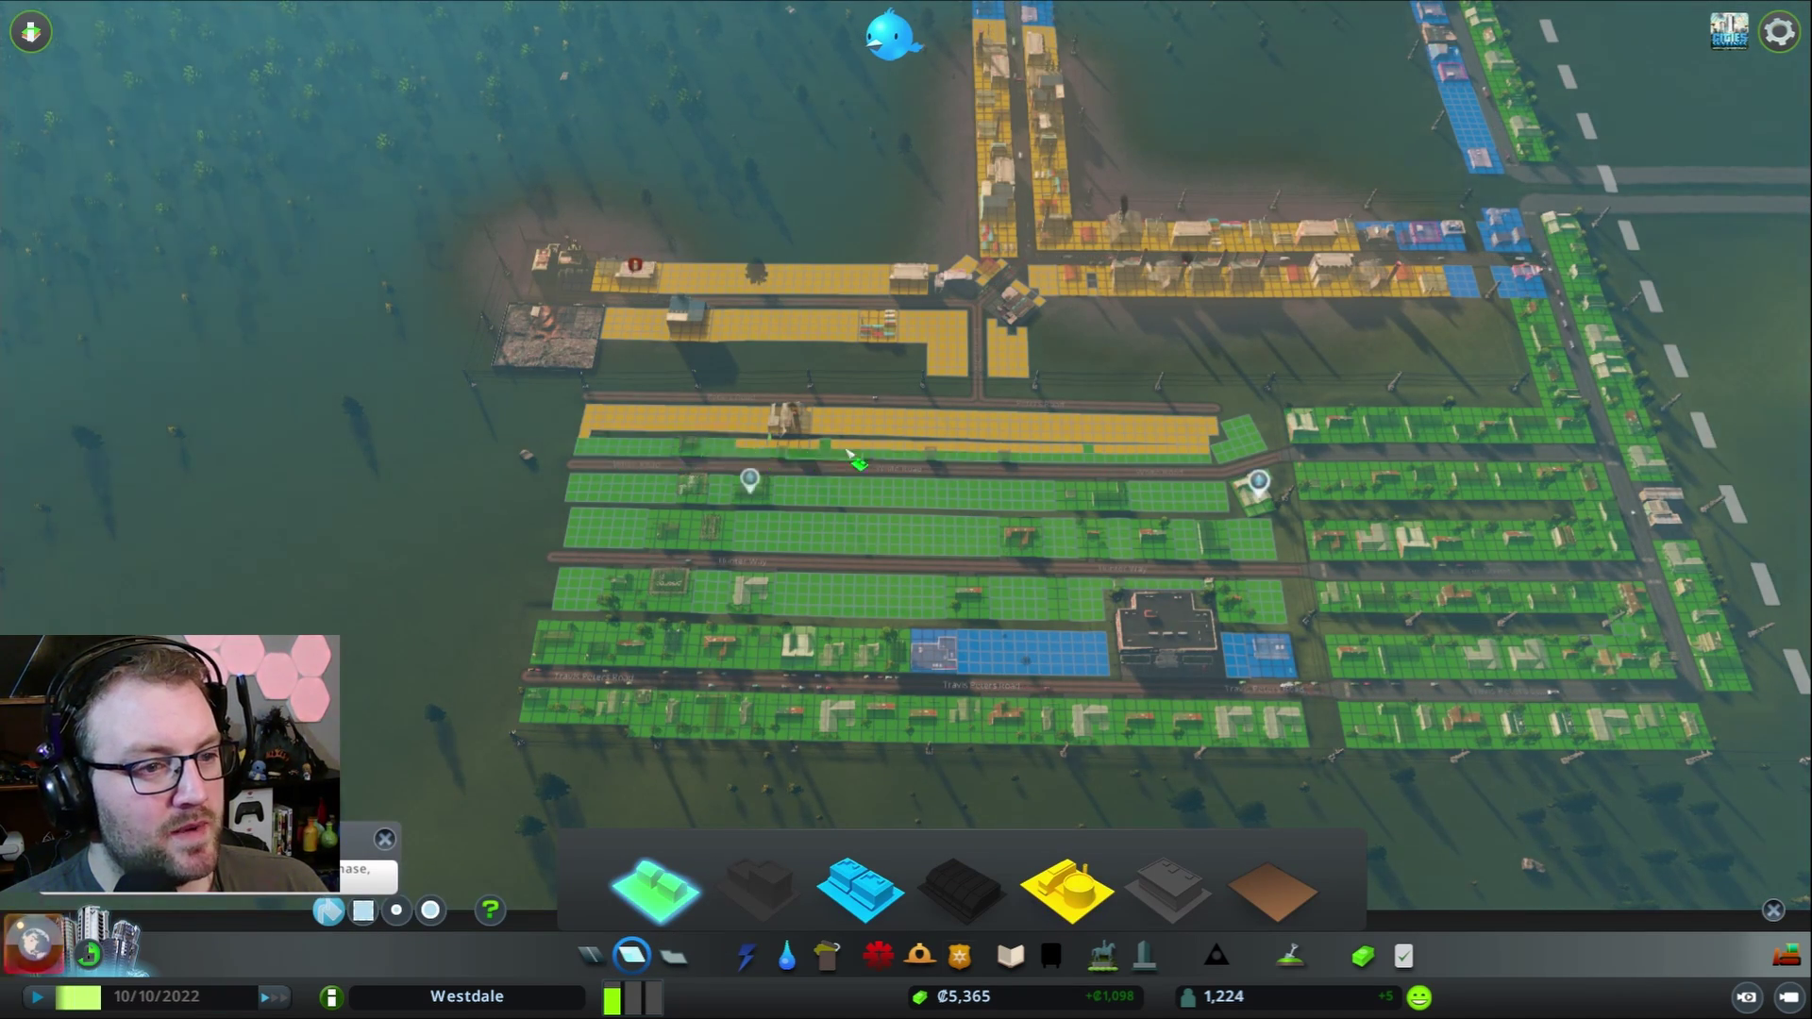
pyautogui.click(747, 955)
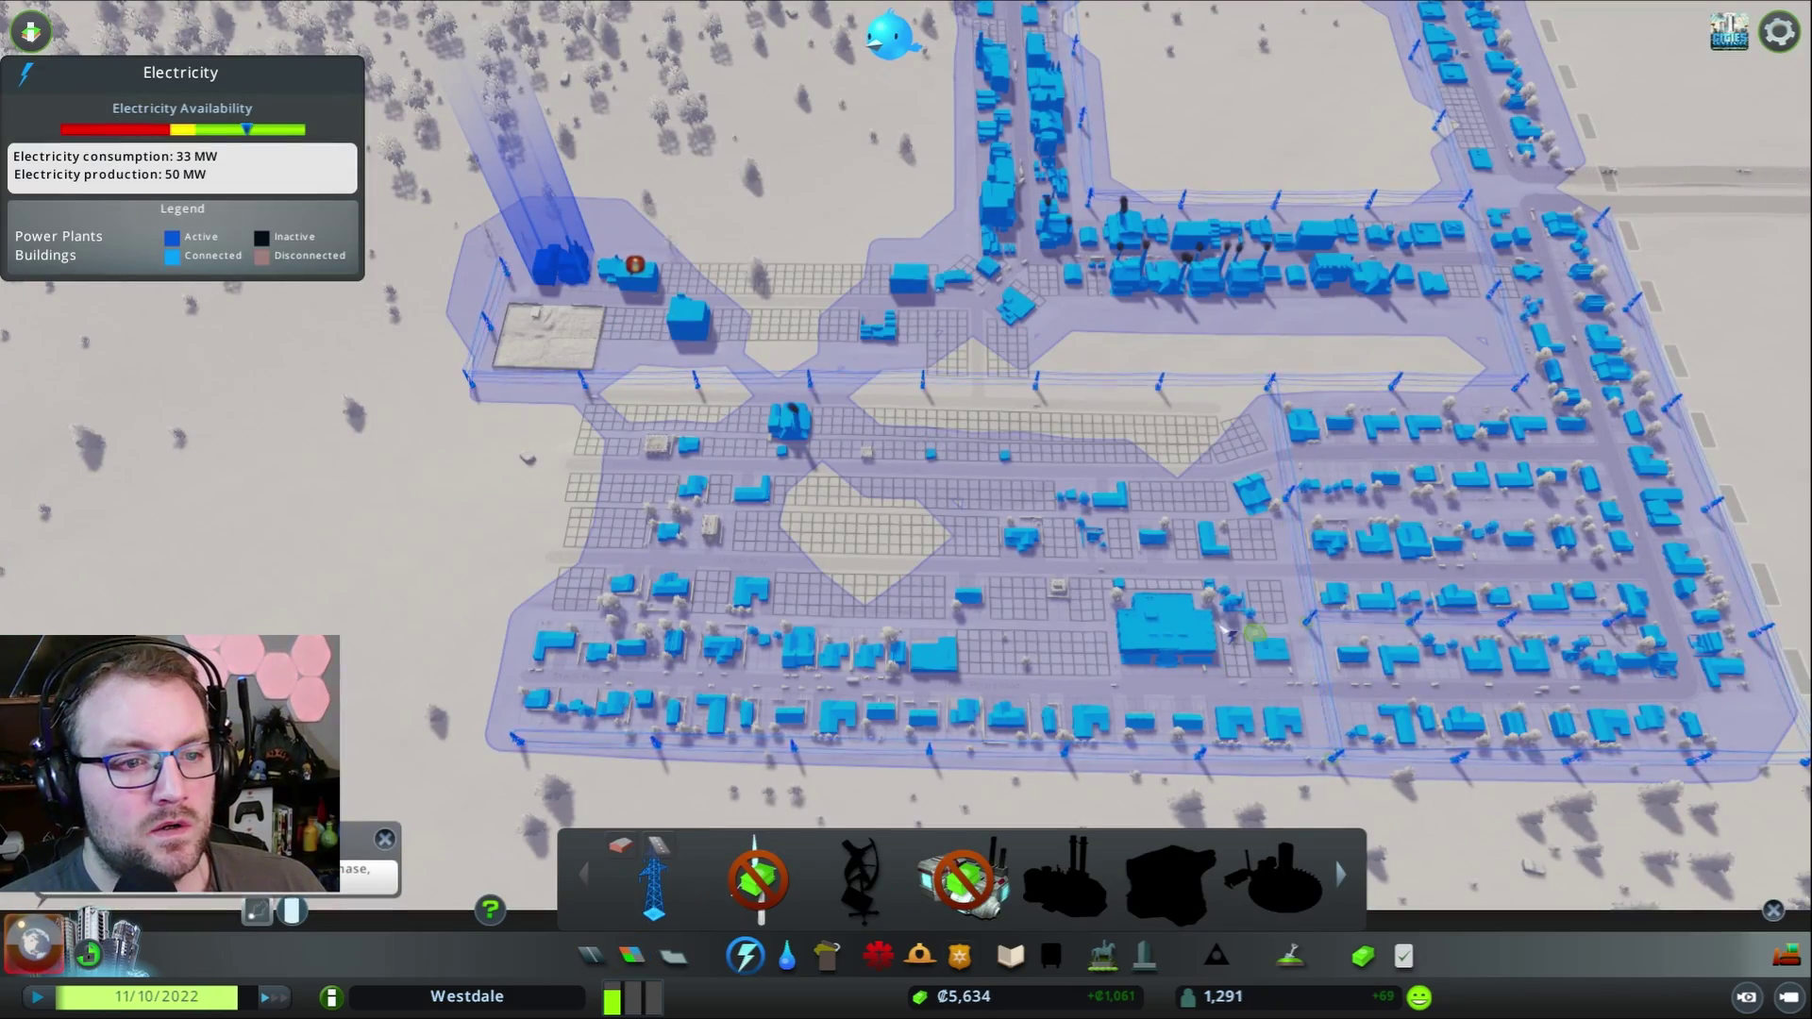
pyautogui.scroll(3, 1230, 620)
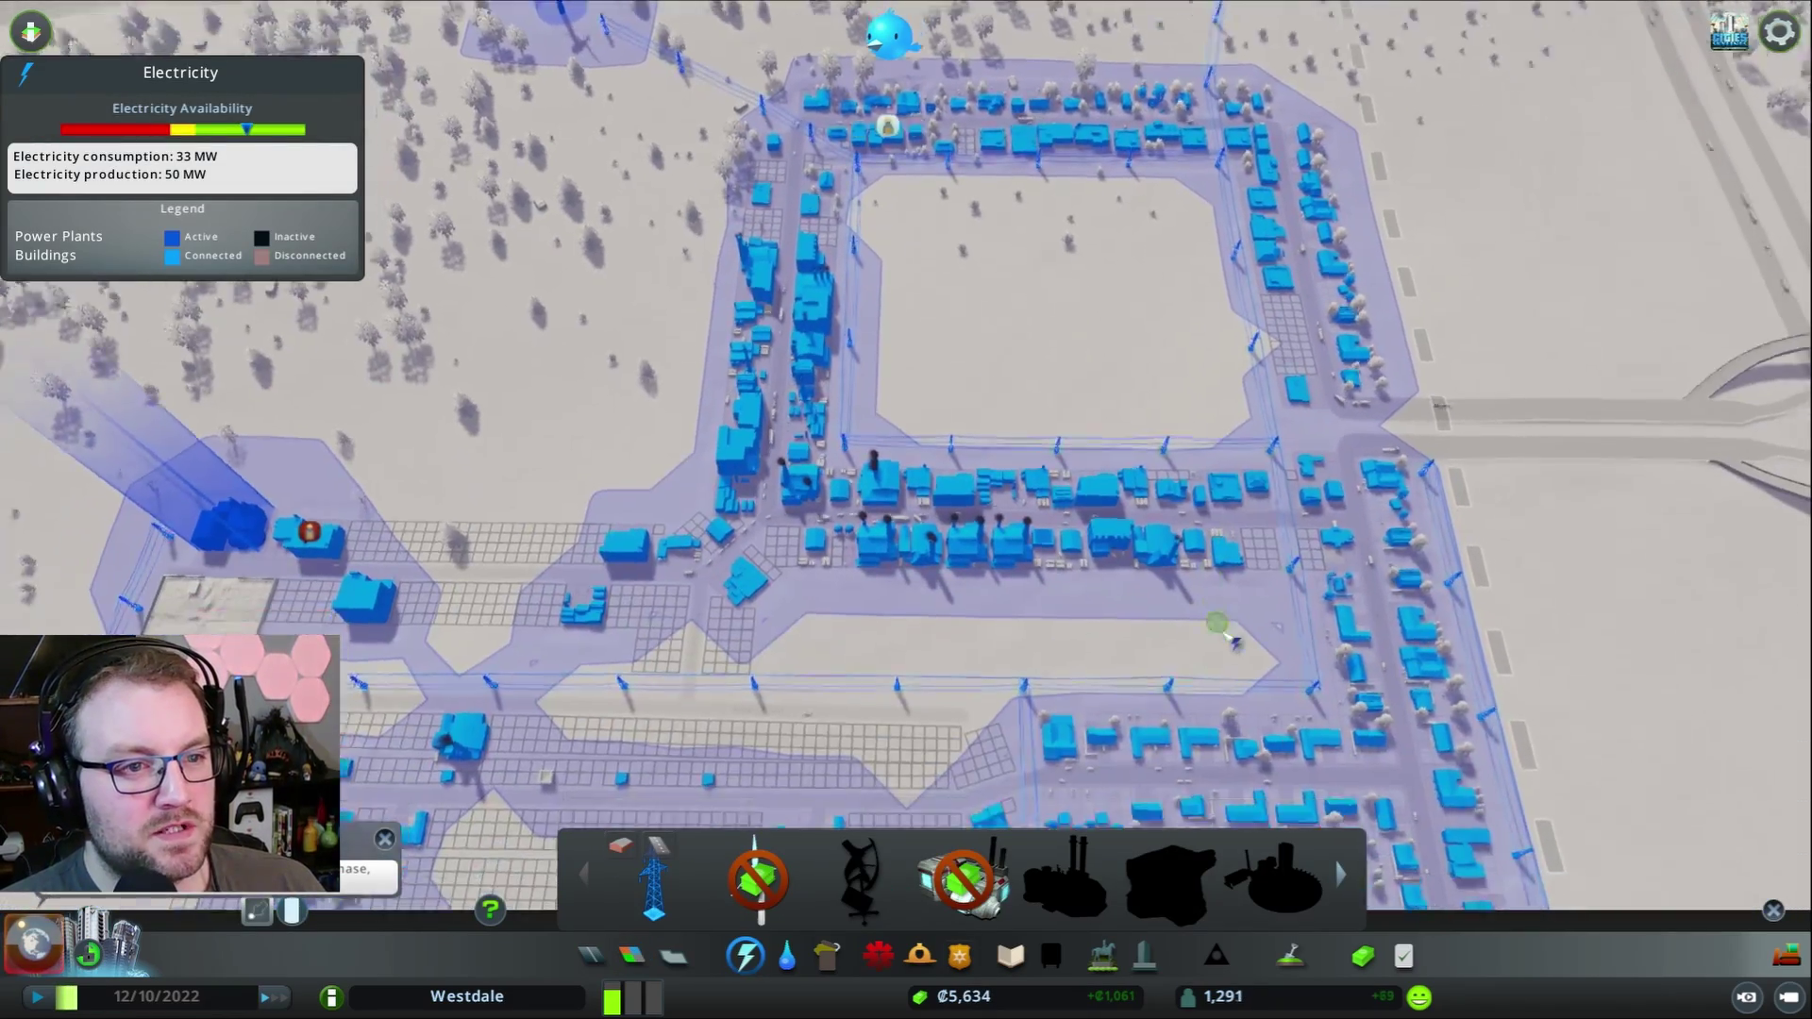
pyautogui.press('s')
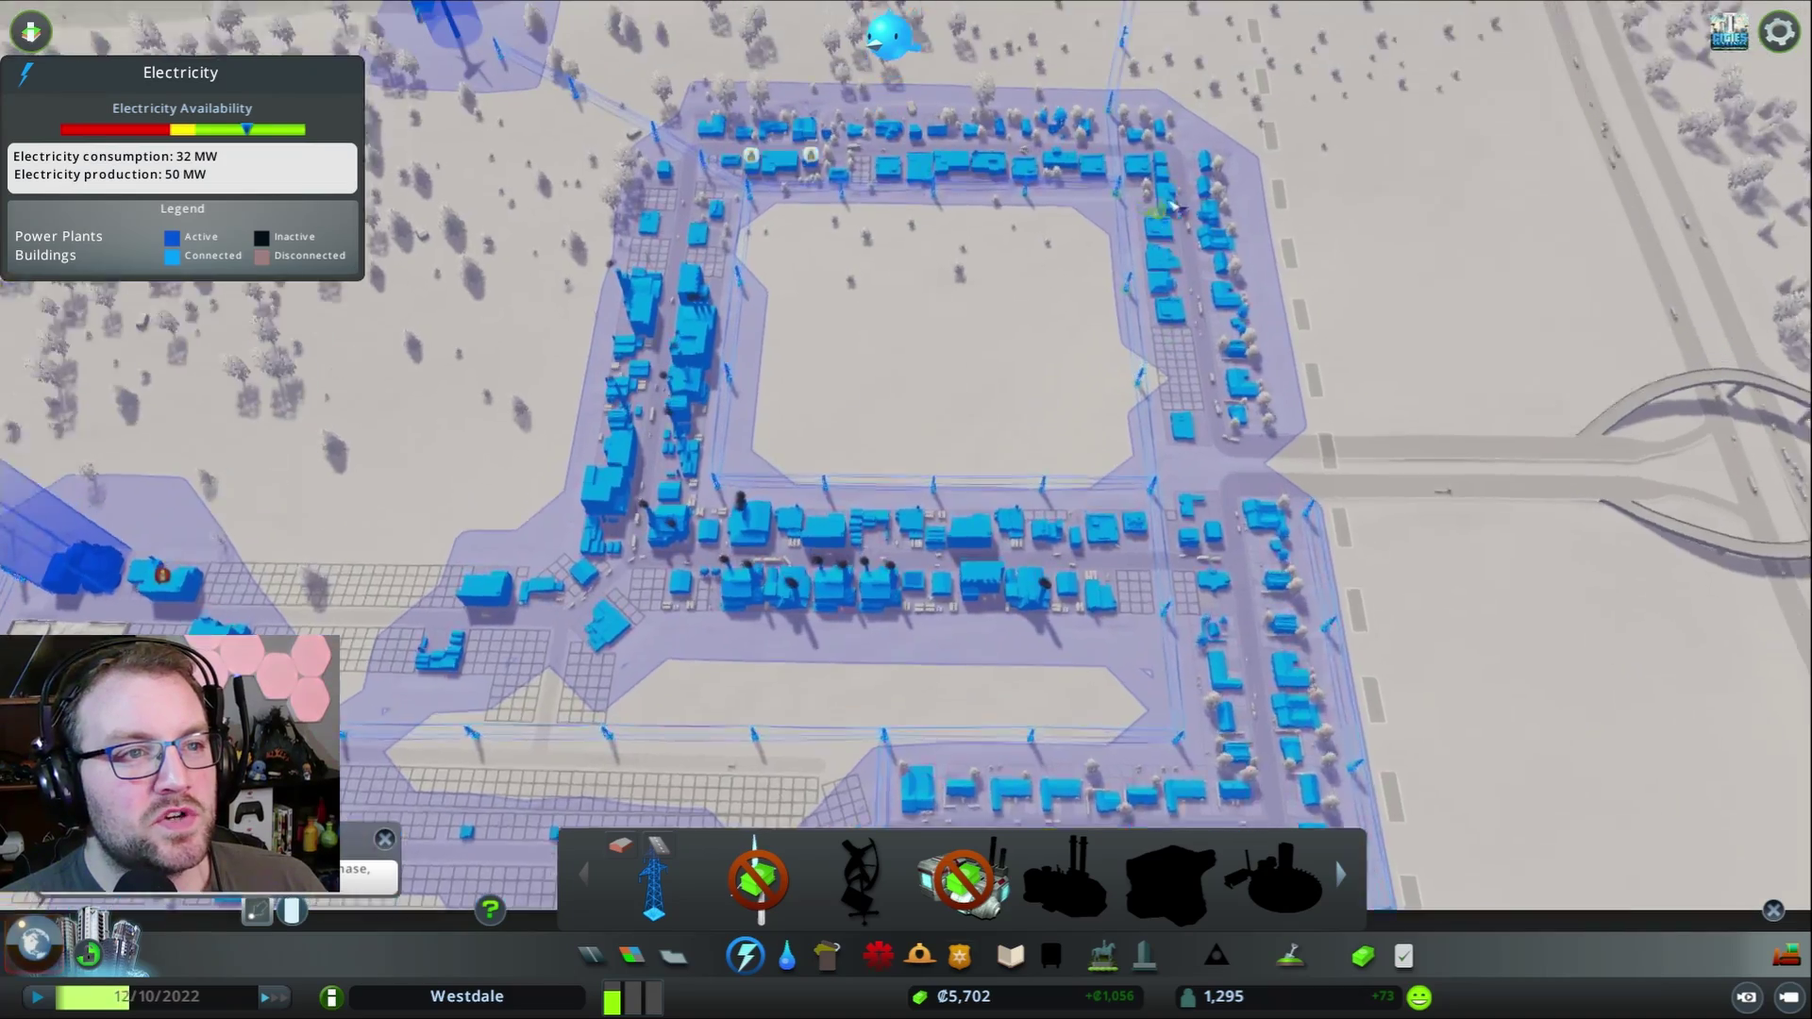
pyautogui.press('w')
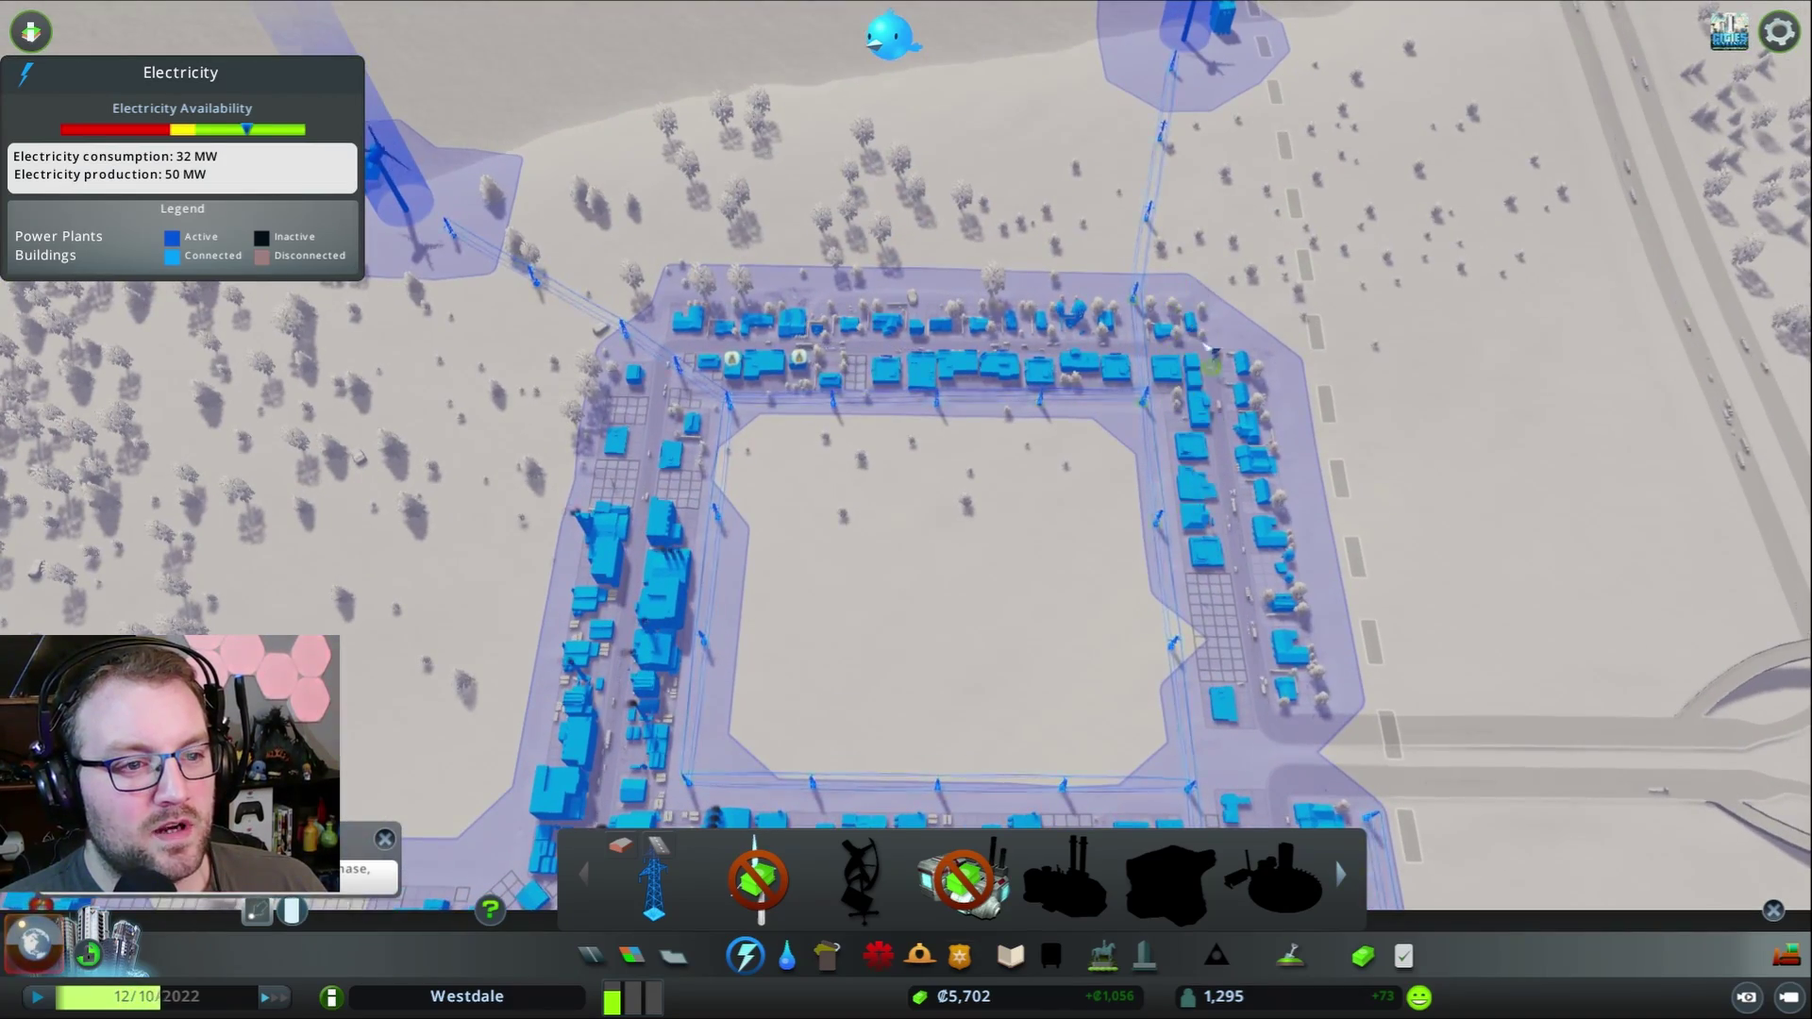
pyautogui.press('s')
pyautogui.press('s')
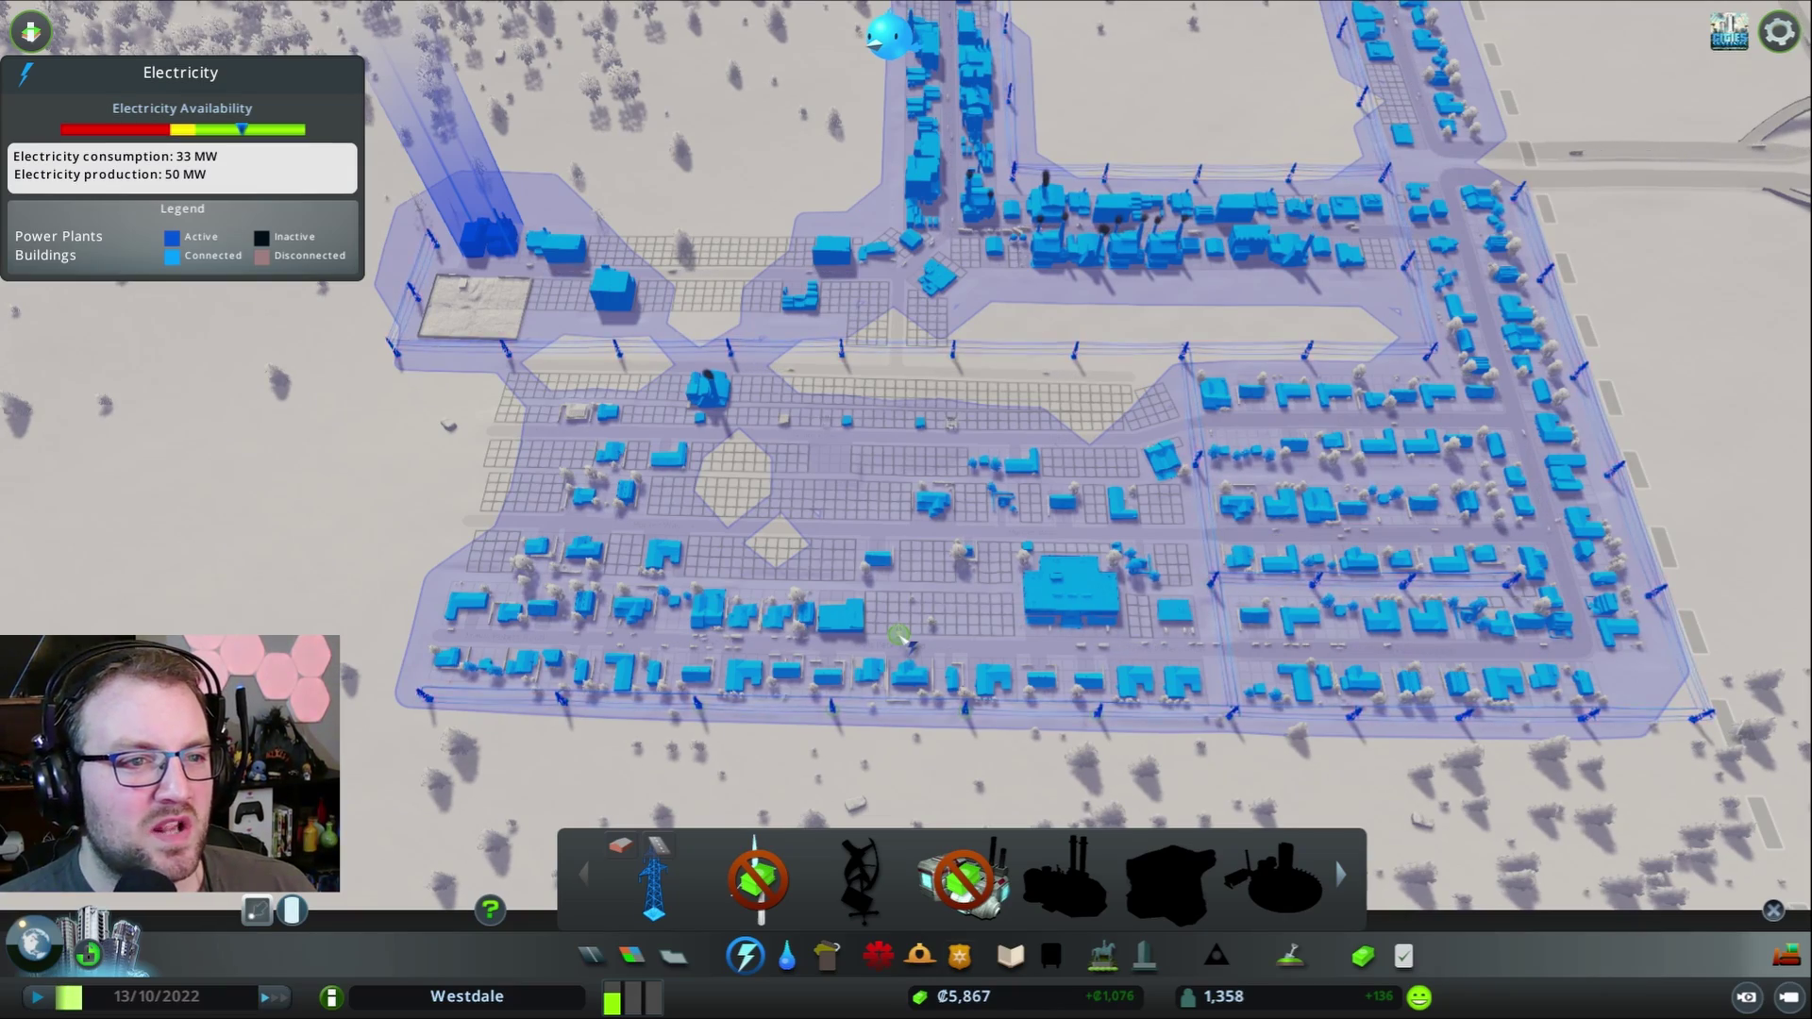
pyautogui.scroll(5, 901, 635)
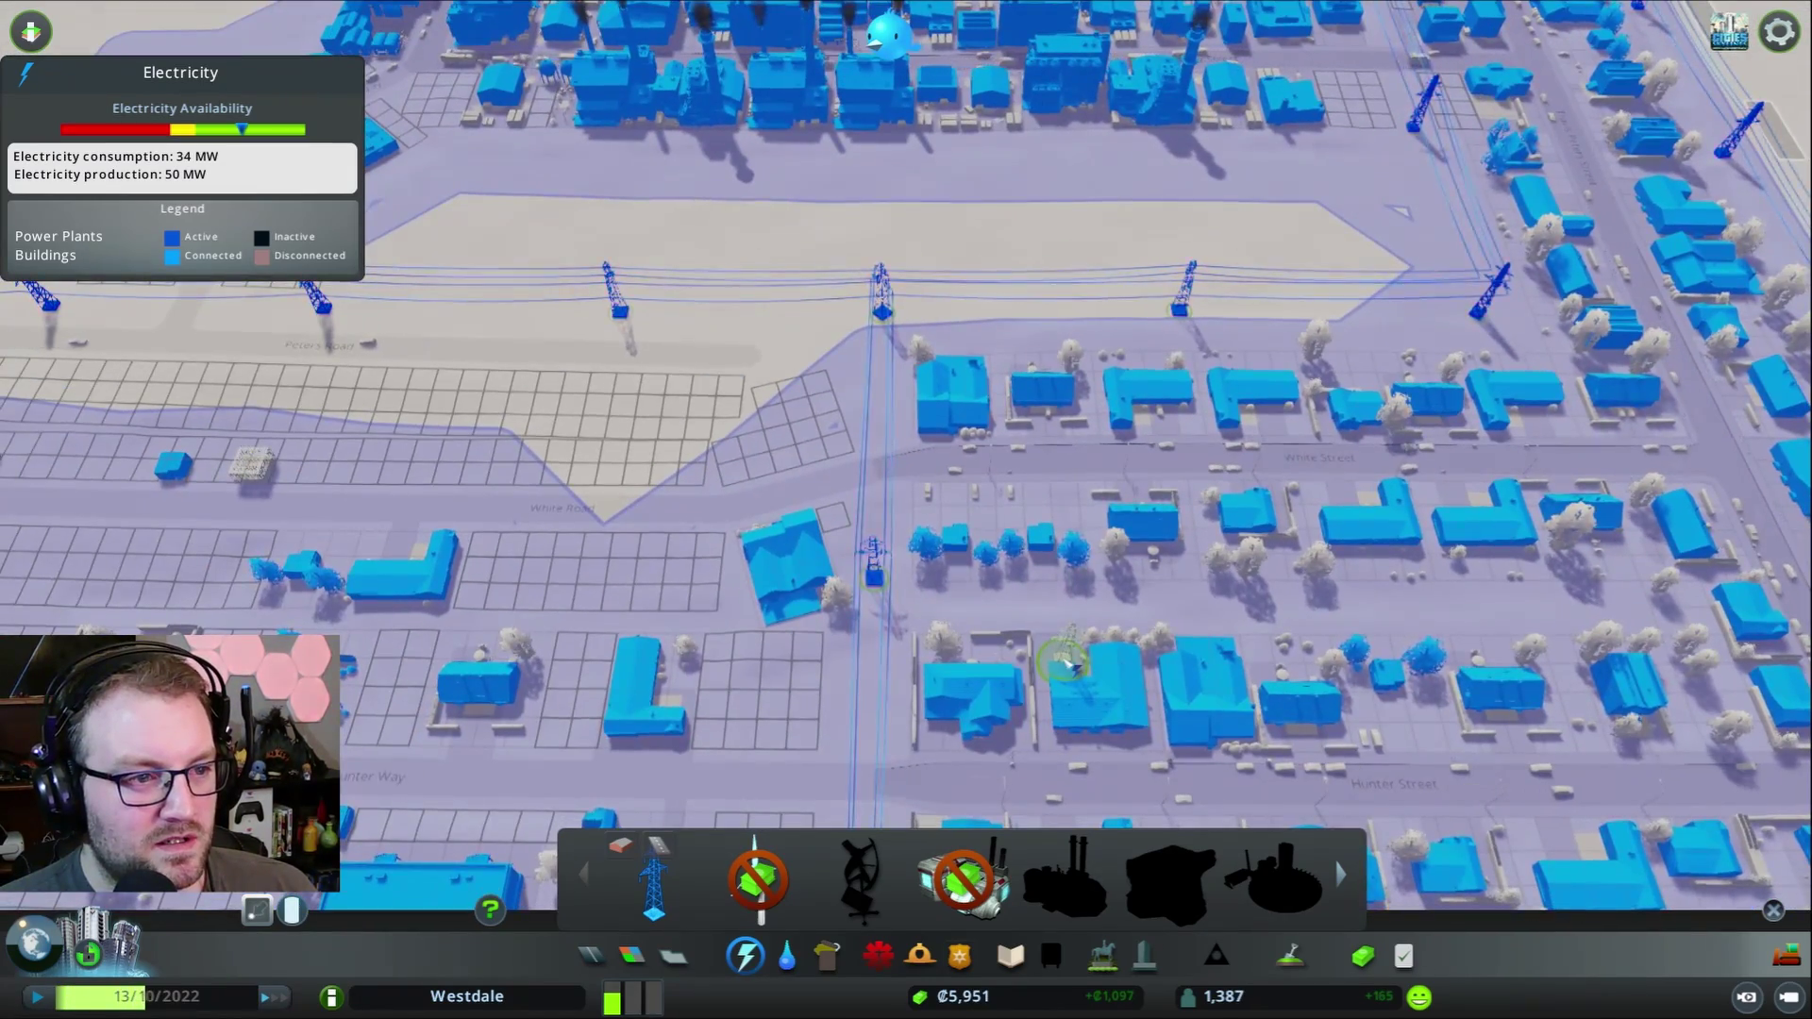
pyautogui.scroll(-6, 1069, 663)
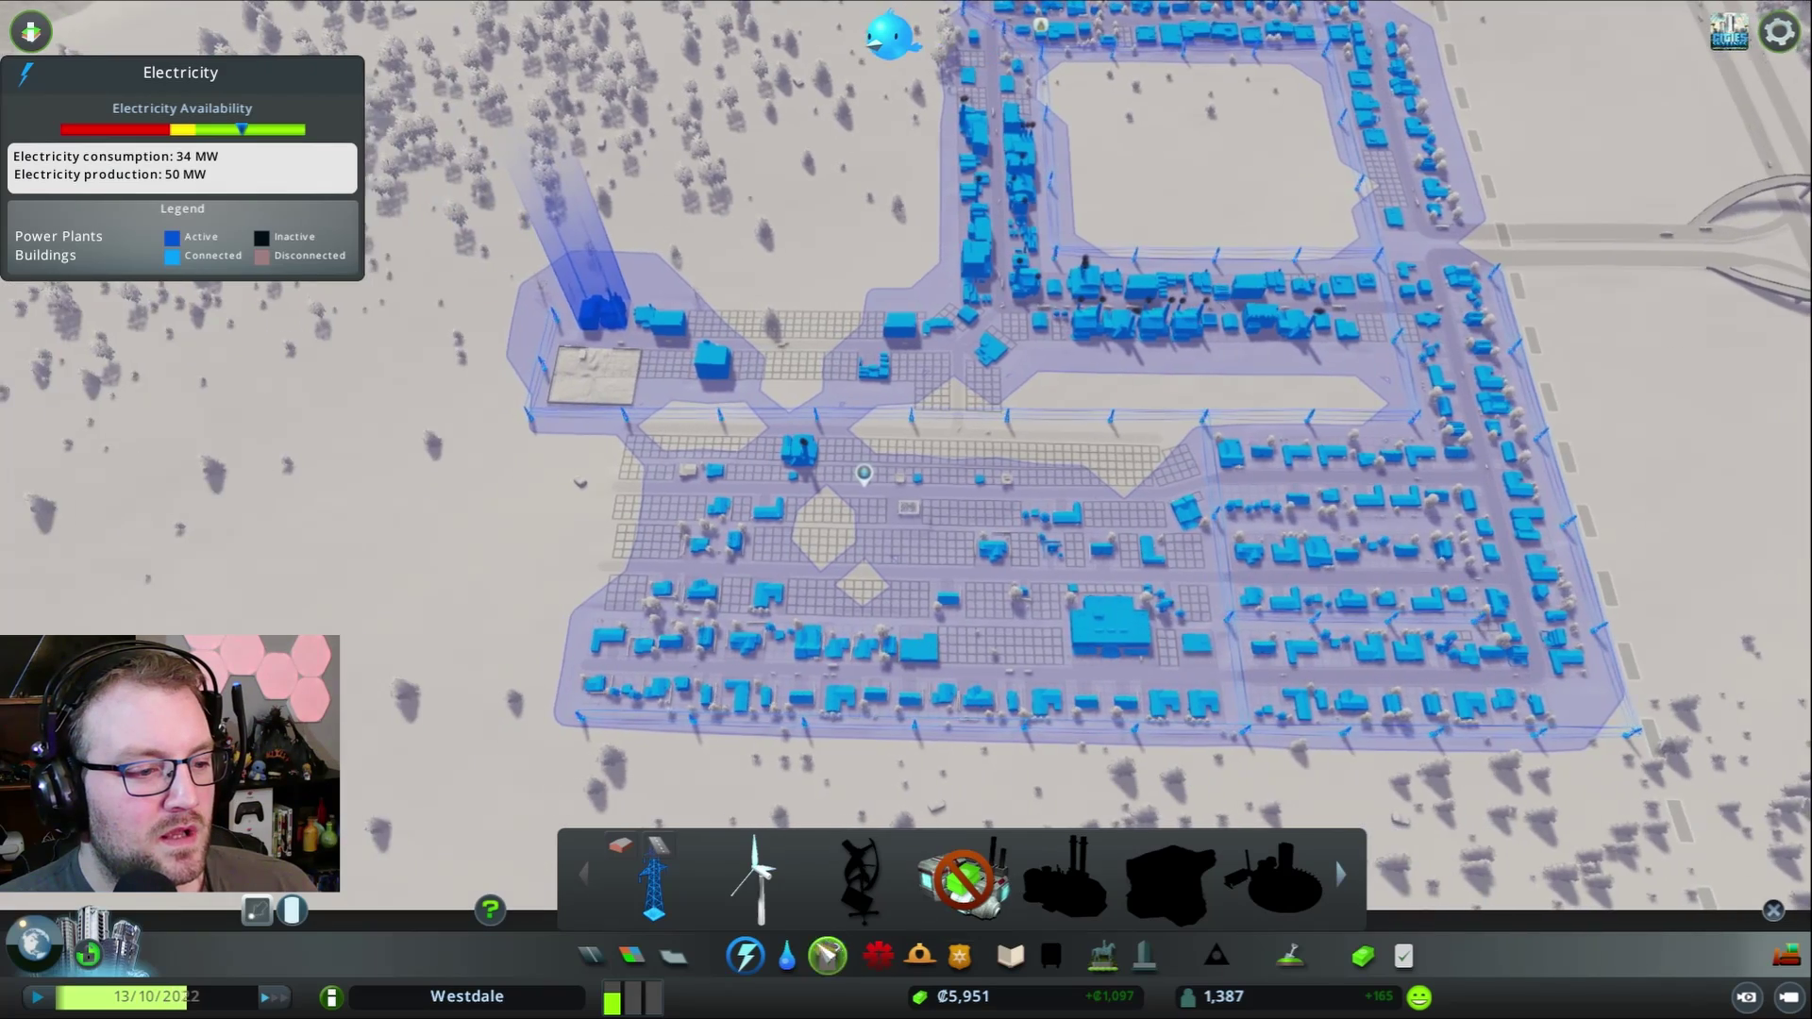
# - Close the electricity info view and pan north toward the shoreline
pyautogui.click(747, 957)
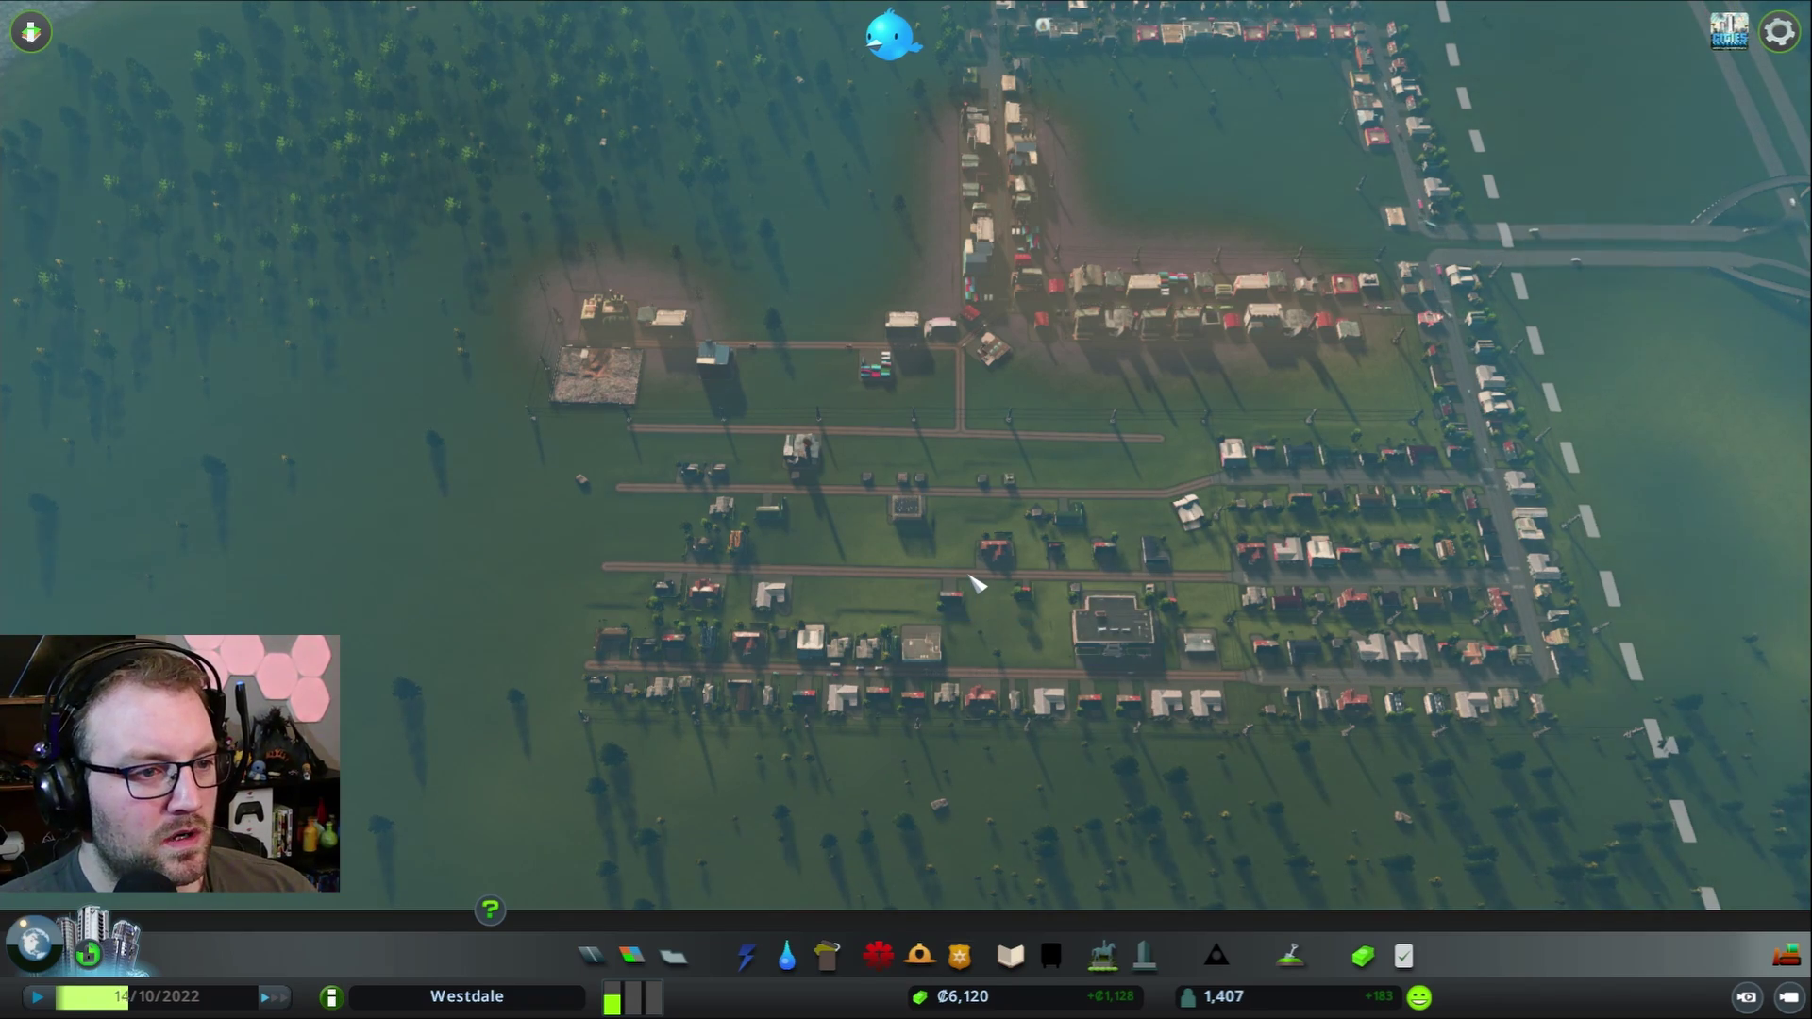
pyautogui.click(743, 957)
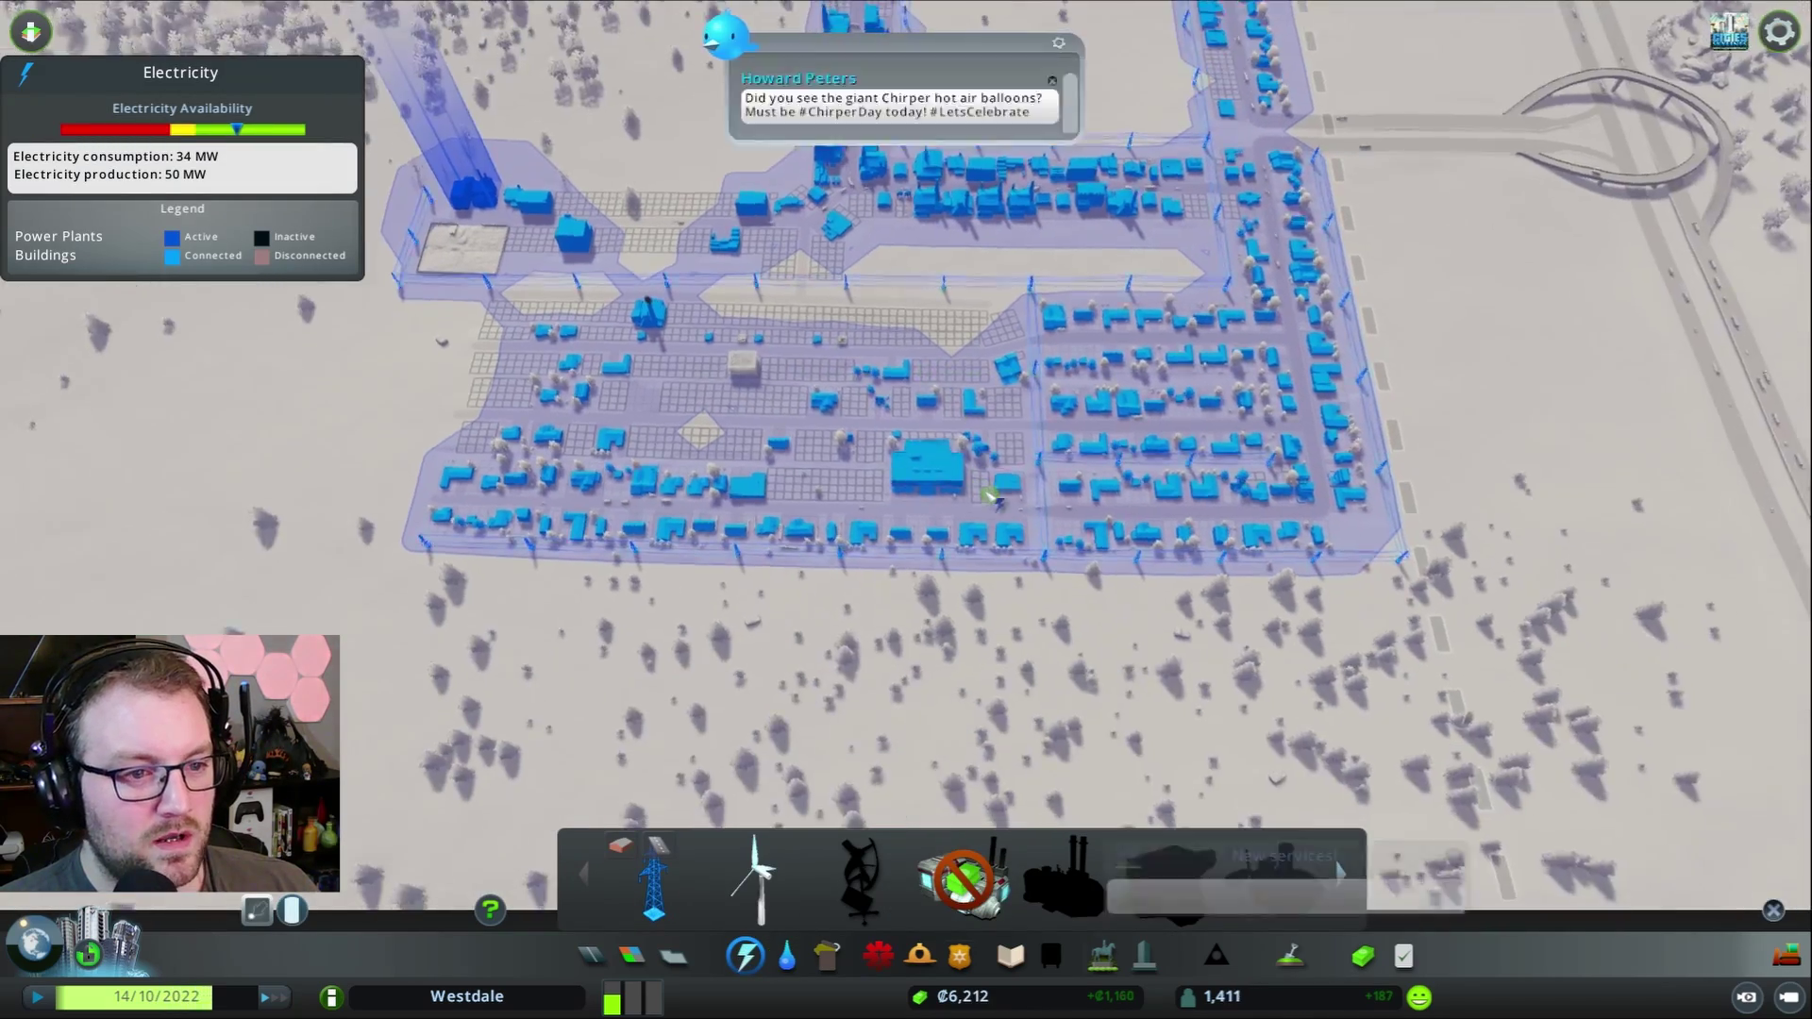
pyautogui.press('Escape')
pyautogui.press('w')
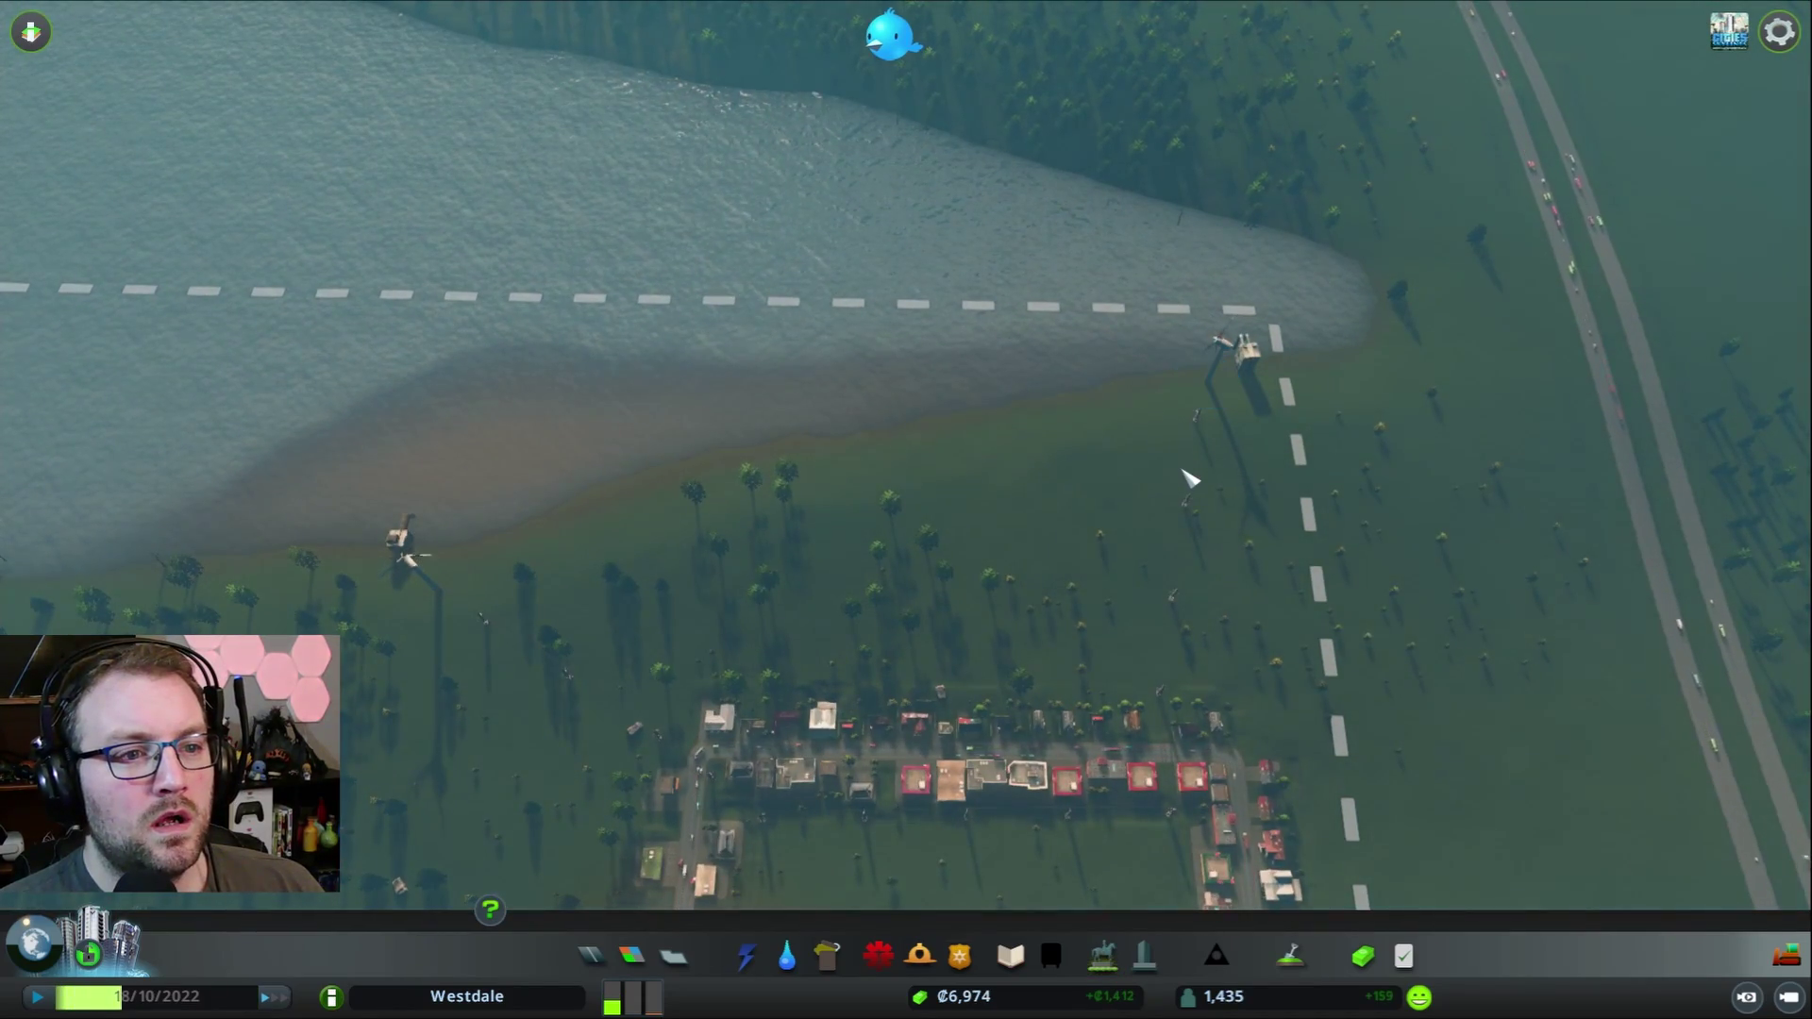
pyautogui.scroll(-3, 1189, 479)
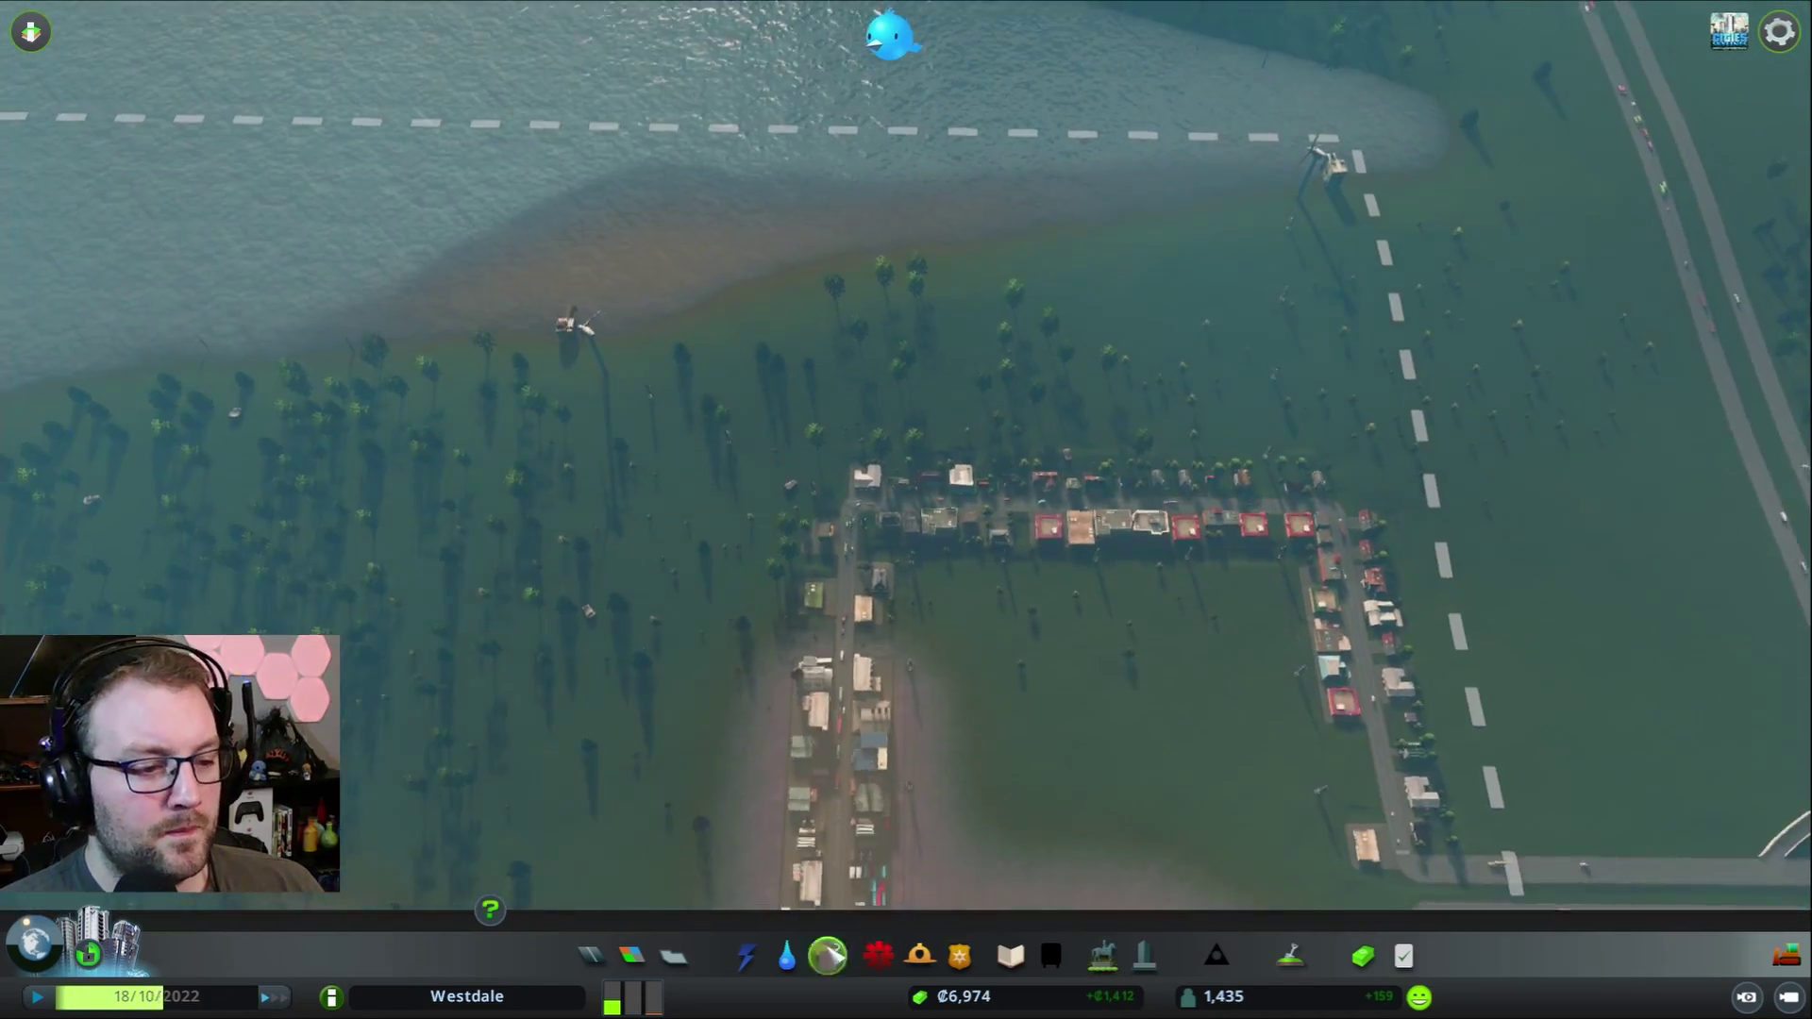
# - Open the Water & Sewage view and survey the empty terrain to the west
pyautogui.click(787, 956)
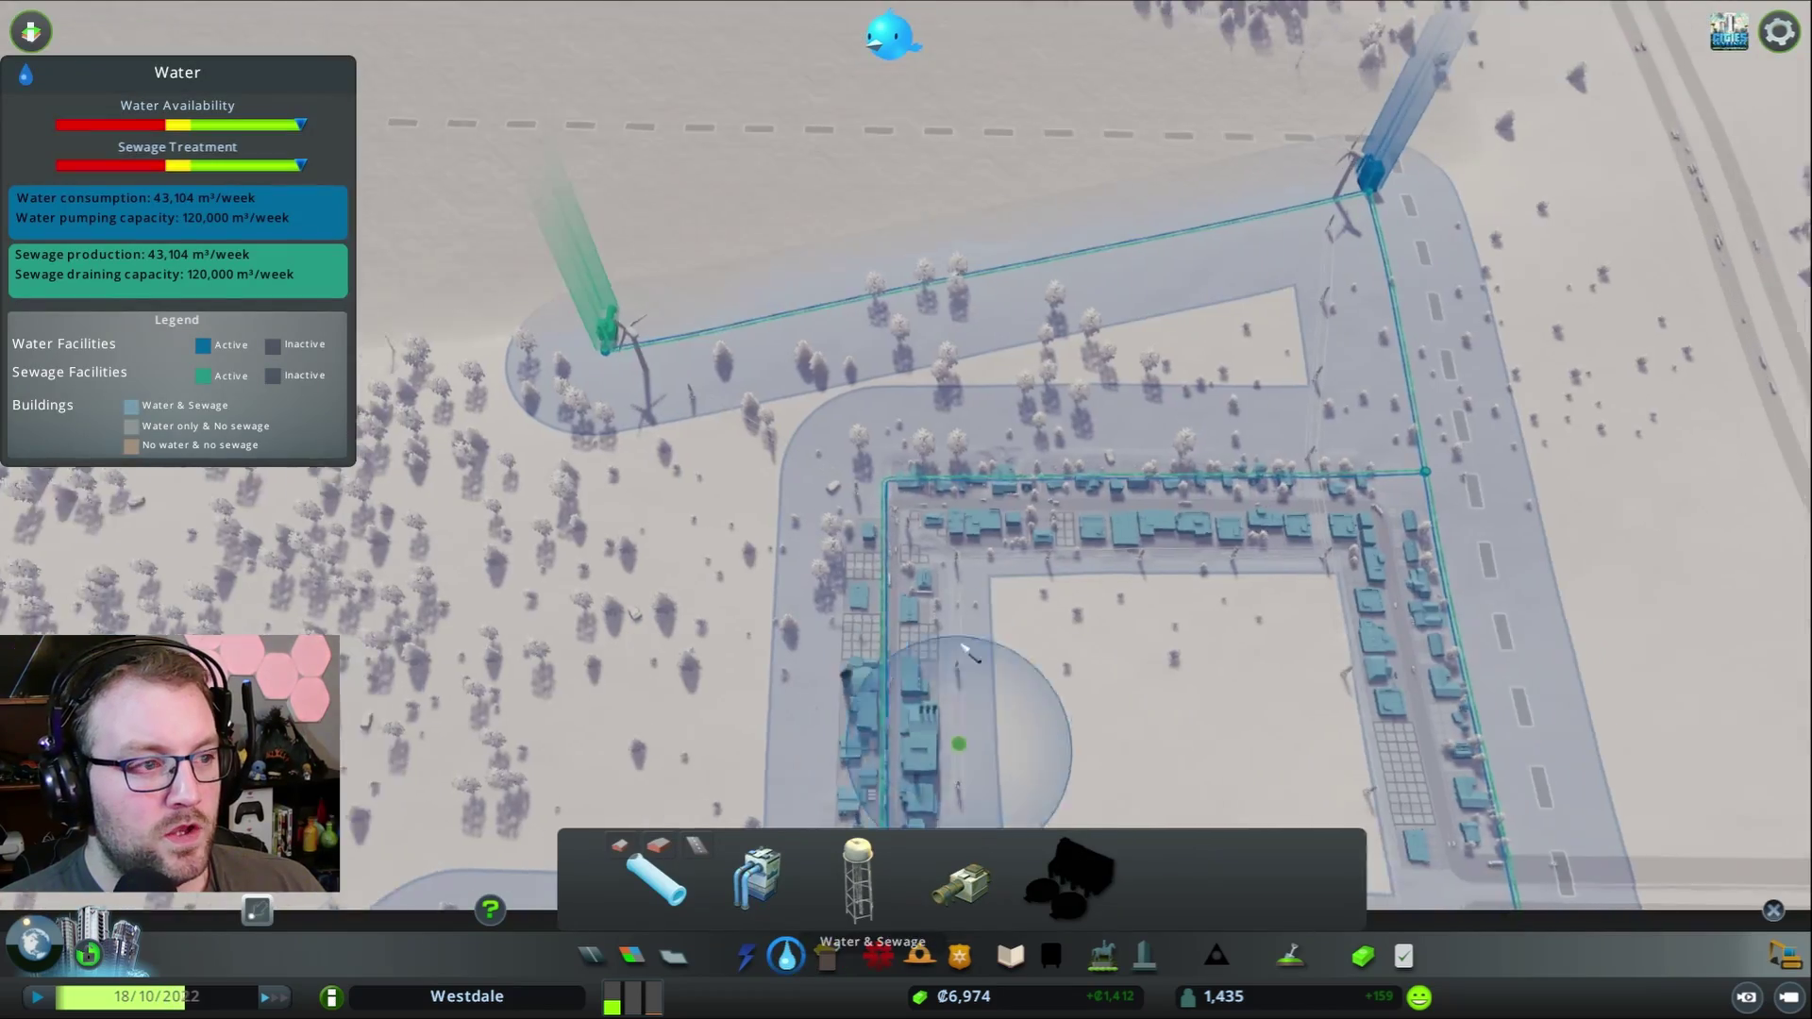
pyautogui.press('a')
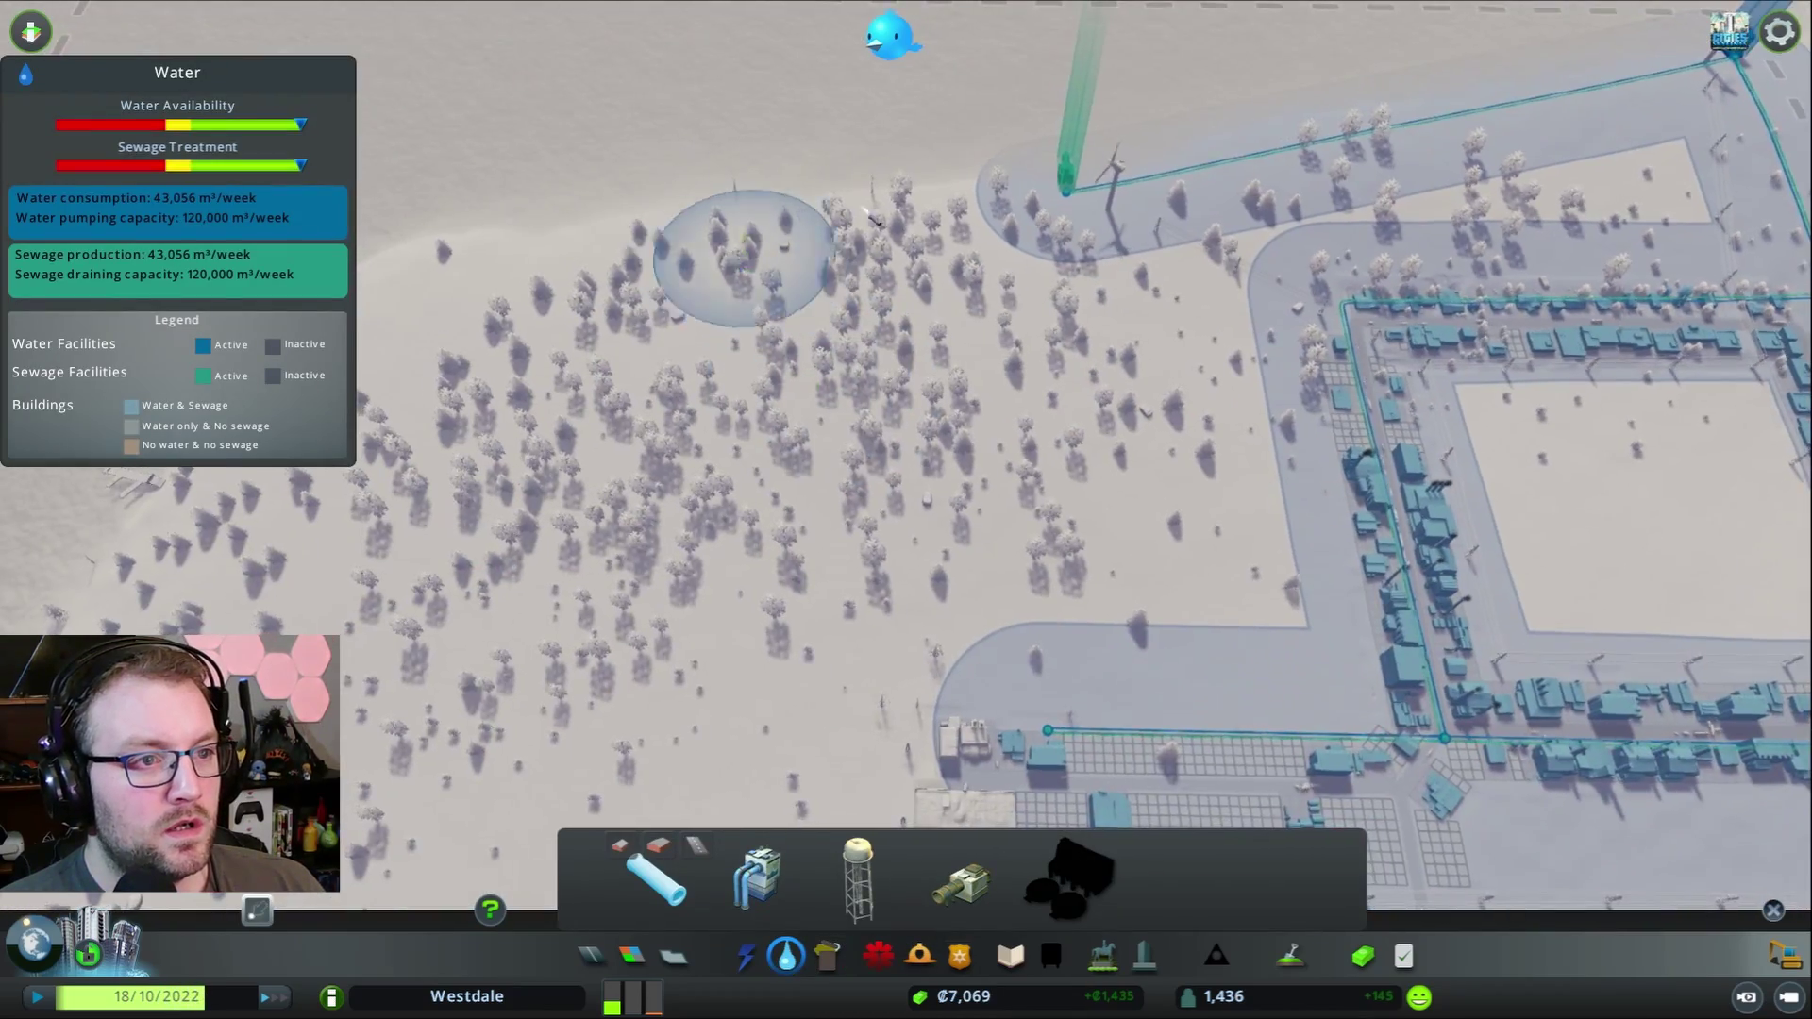
pyautogui.press('a')
pyautogui.press('a')
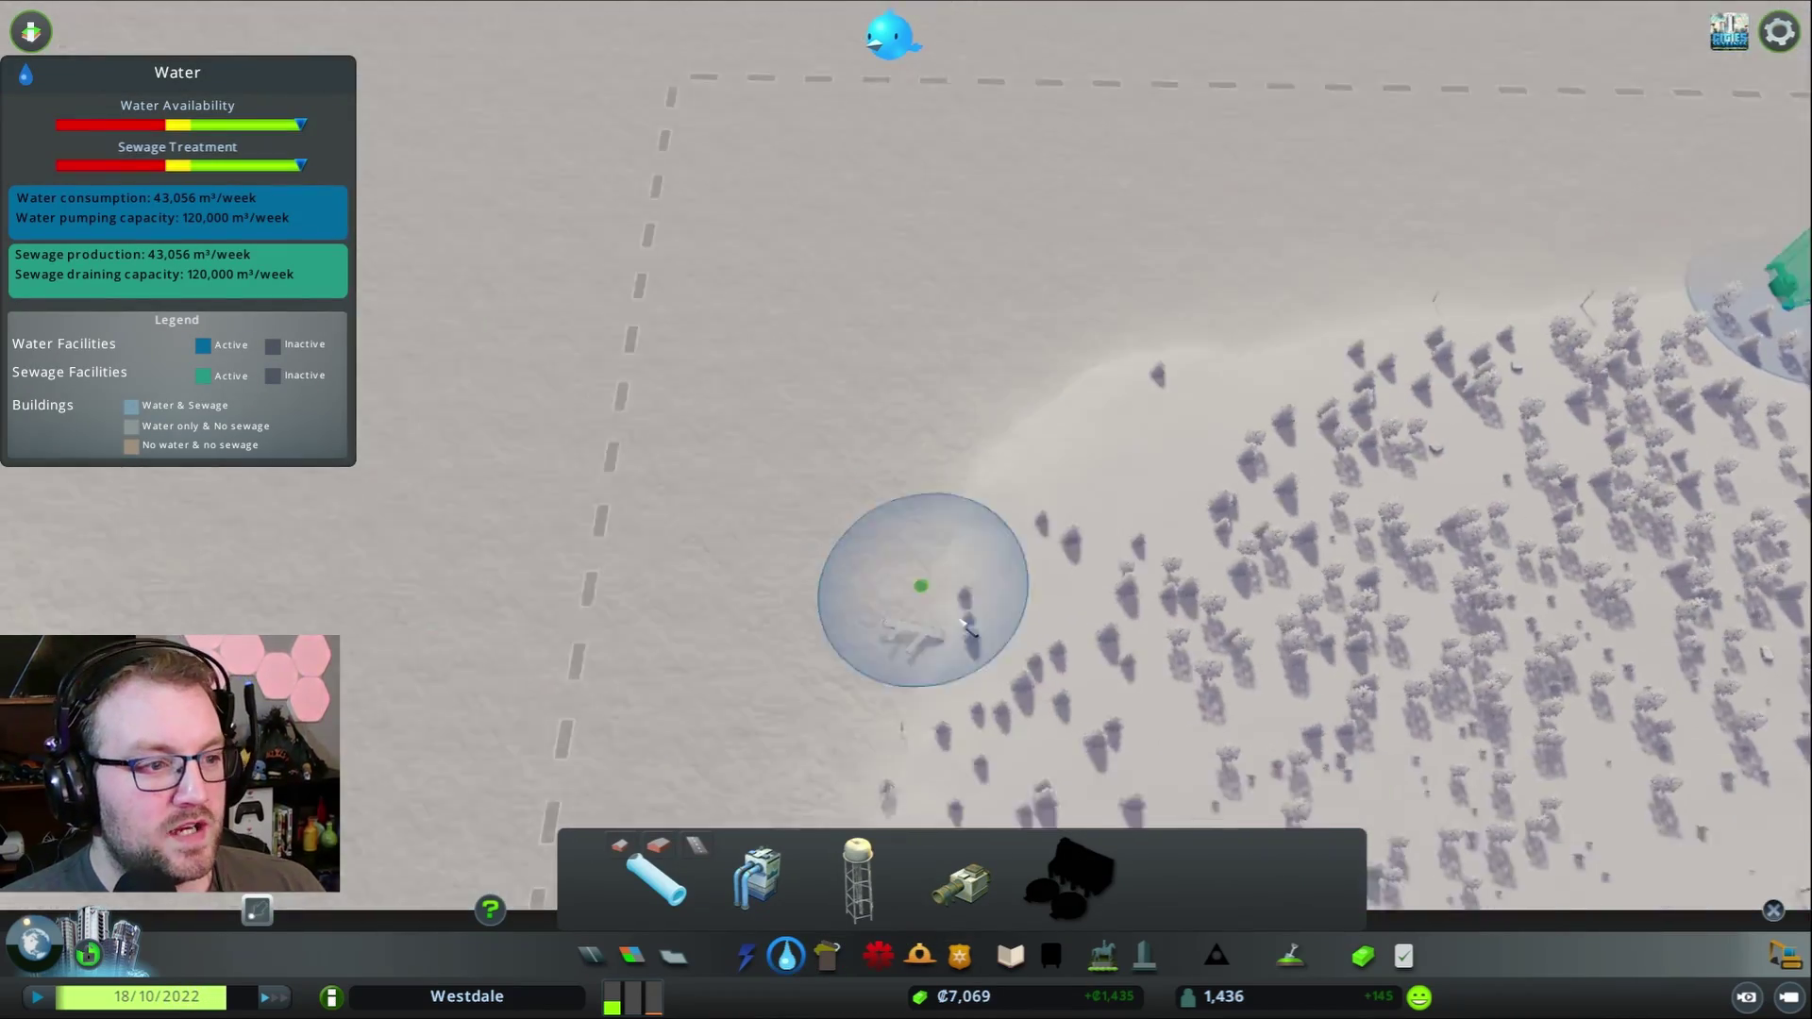
pyautogui.press('q')
pyautogui.press('q')
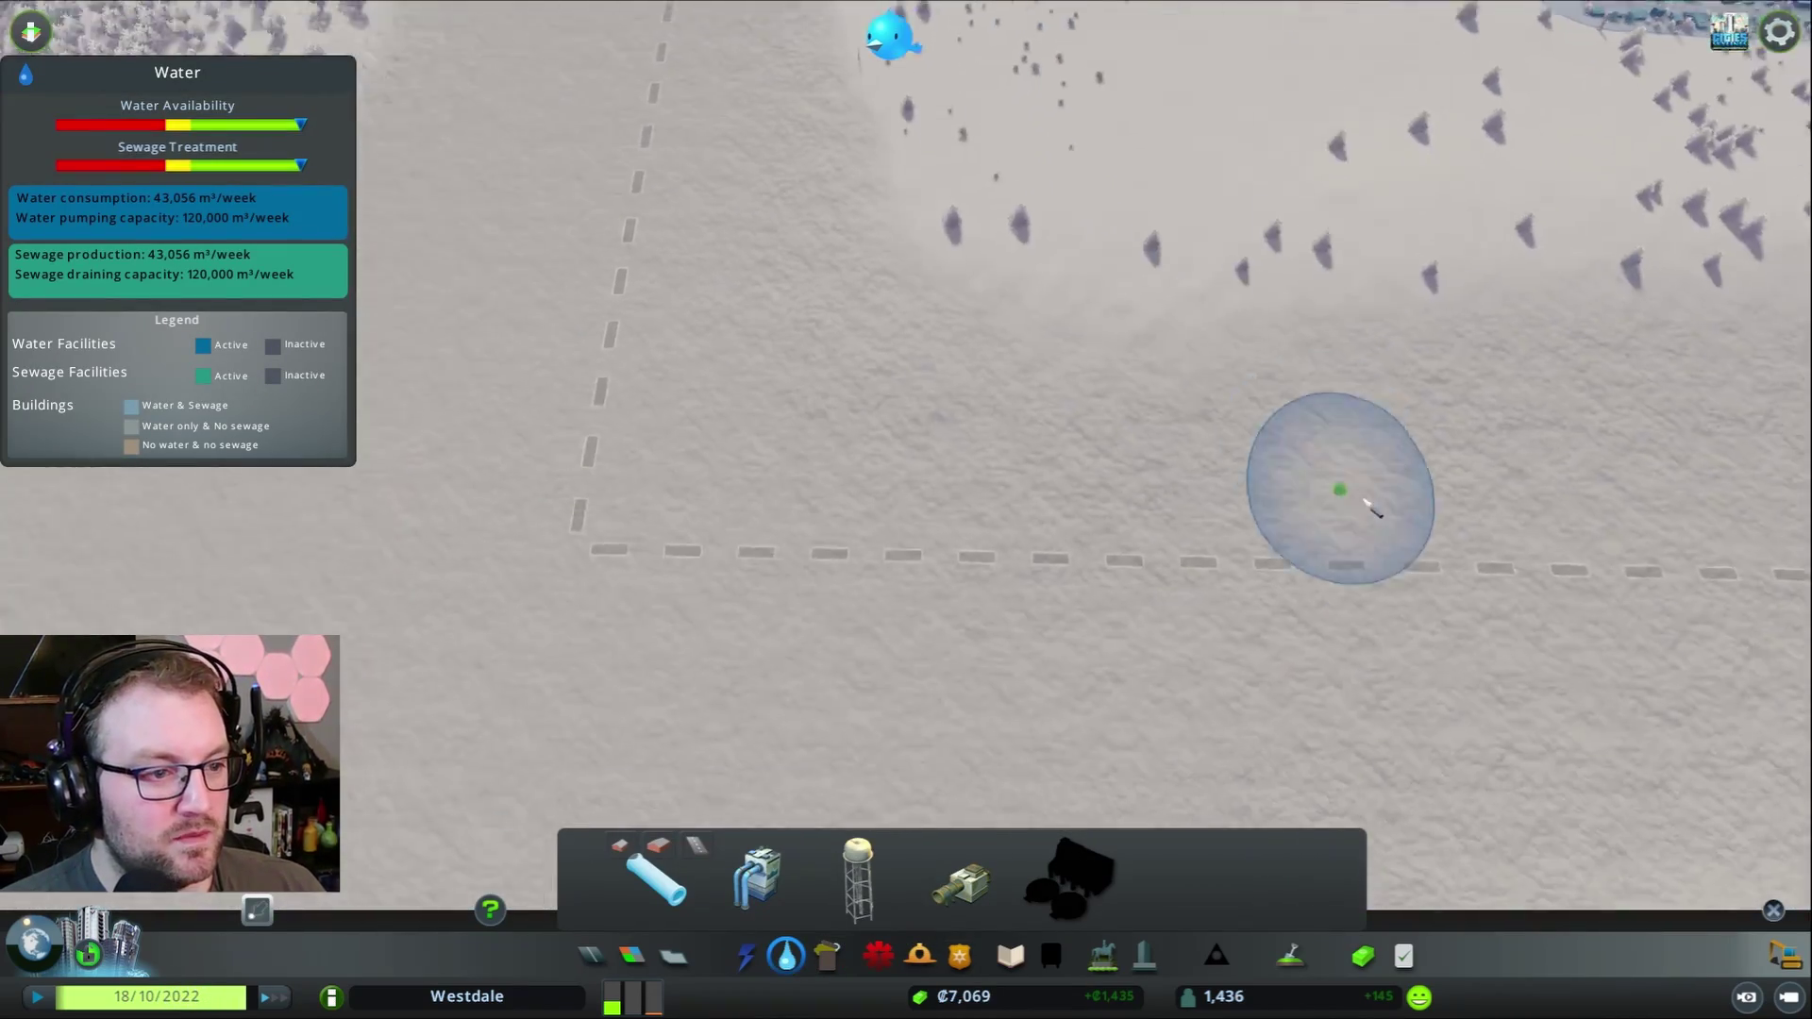
pyautogui.press('q')
pyautogui.press('q')
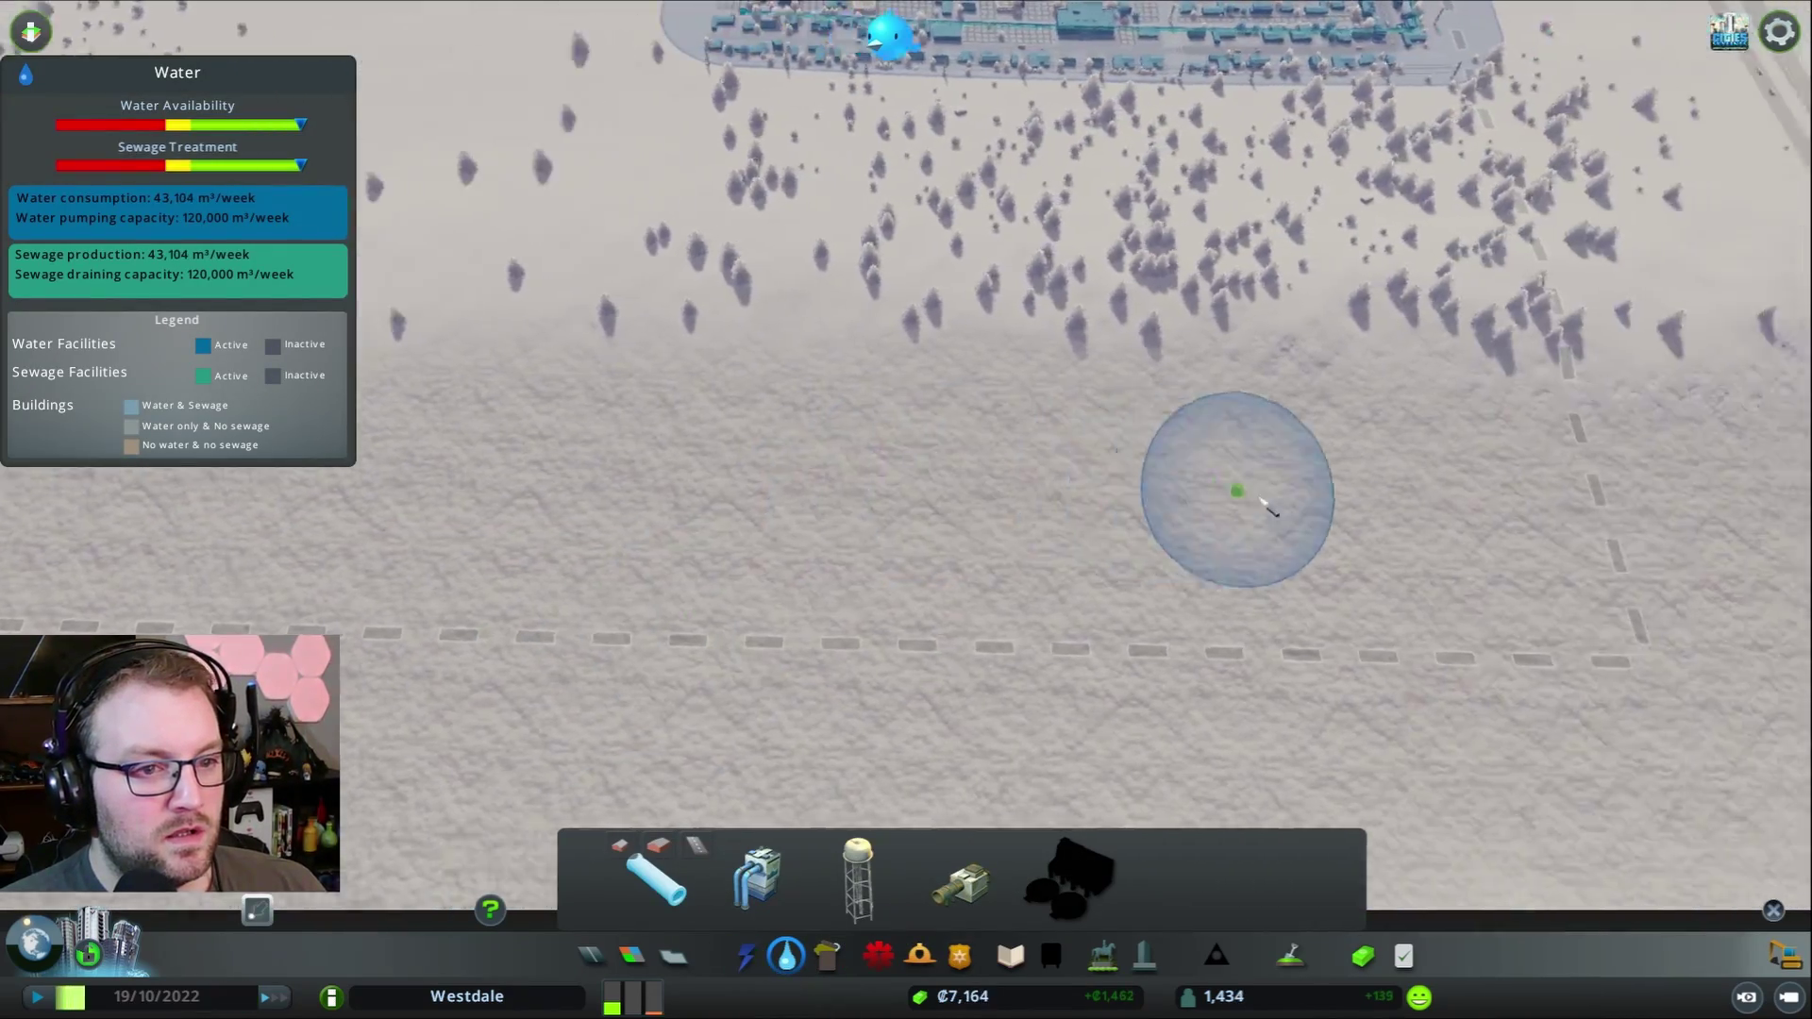
# - Choose the Water Drain Pipe at the shore and demolish the unused west-running pipe
pyautogui.click(966, 884)
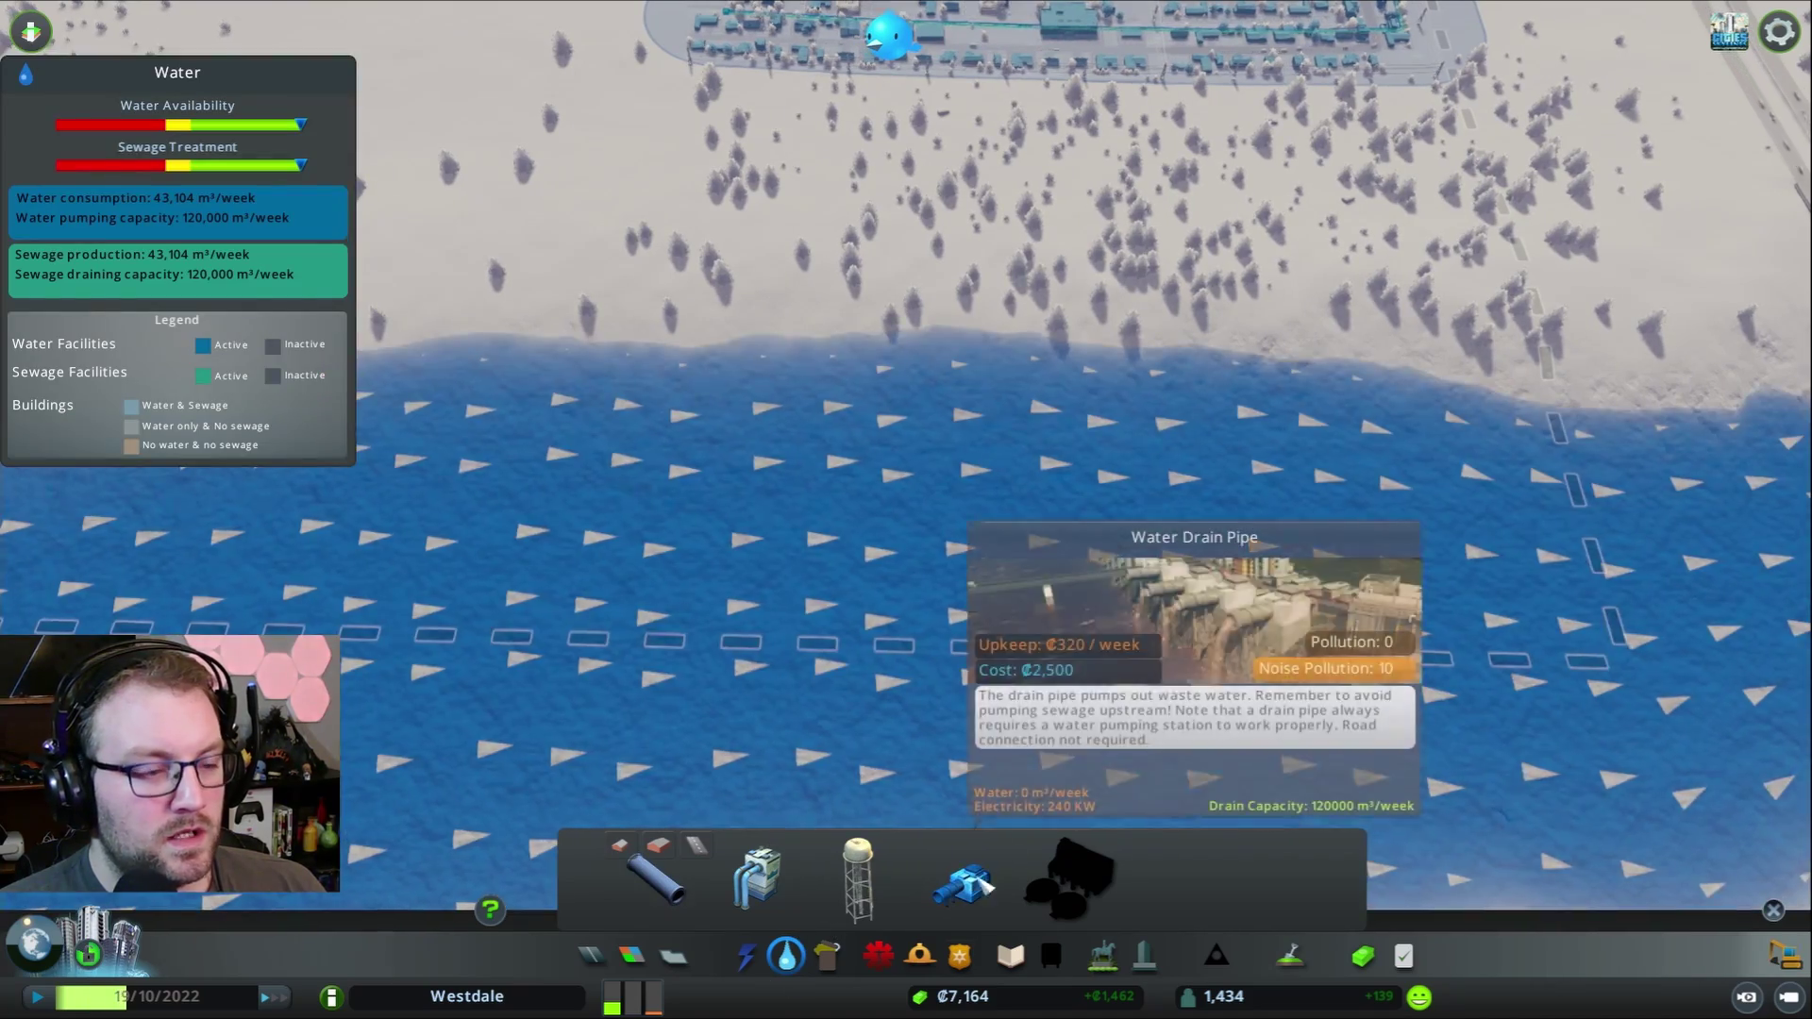
pyautogui.press('w')
pyautogui.press('a')
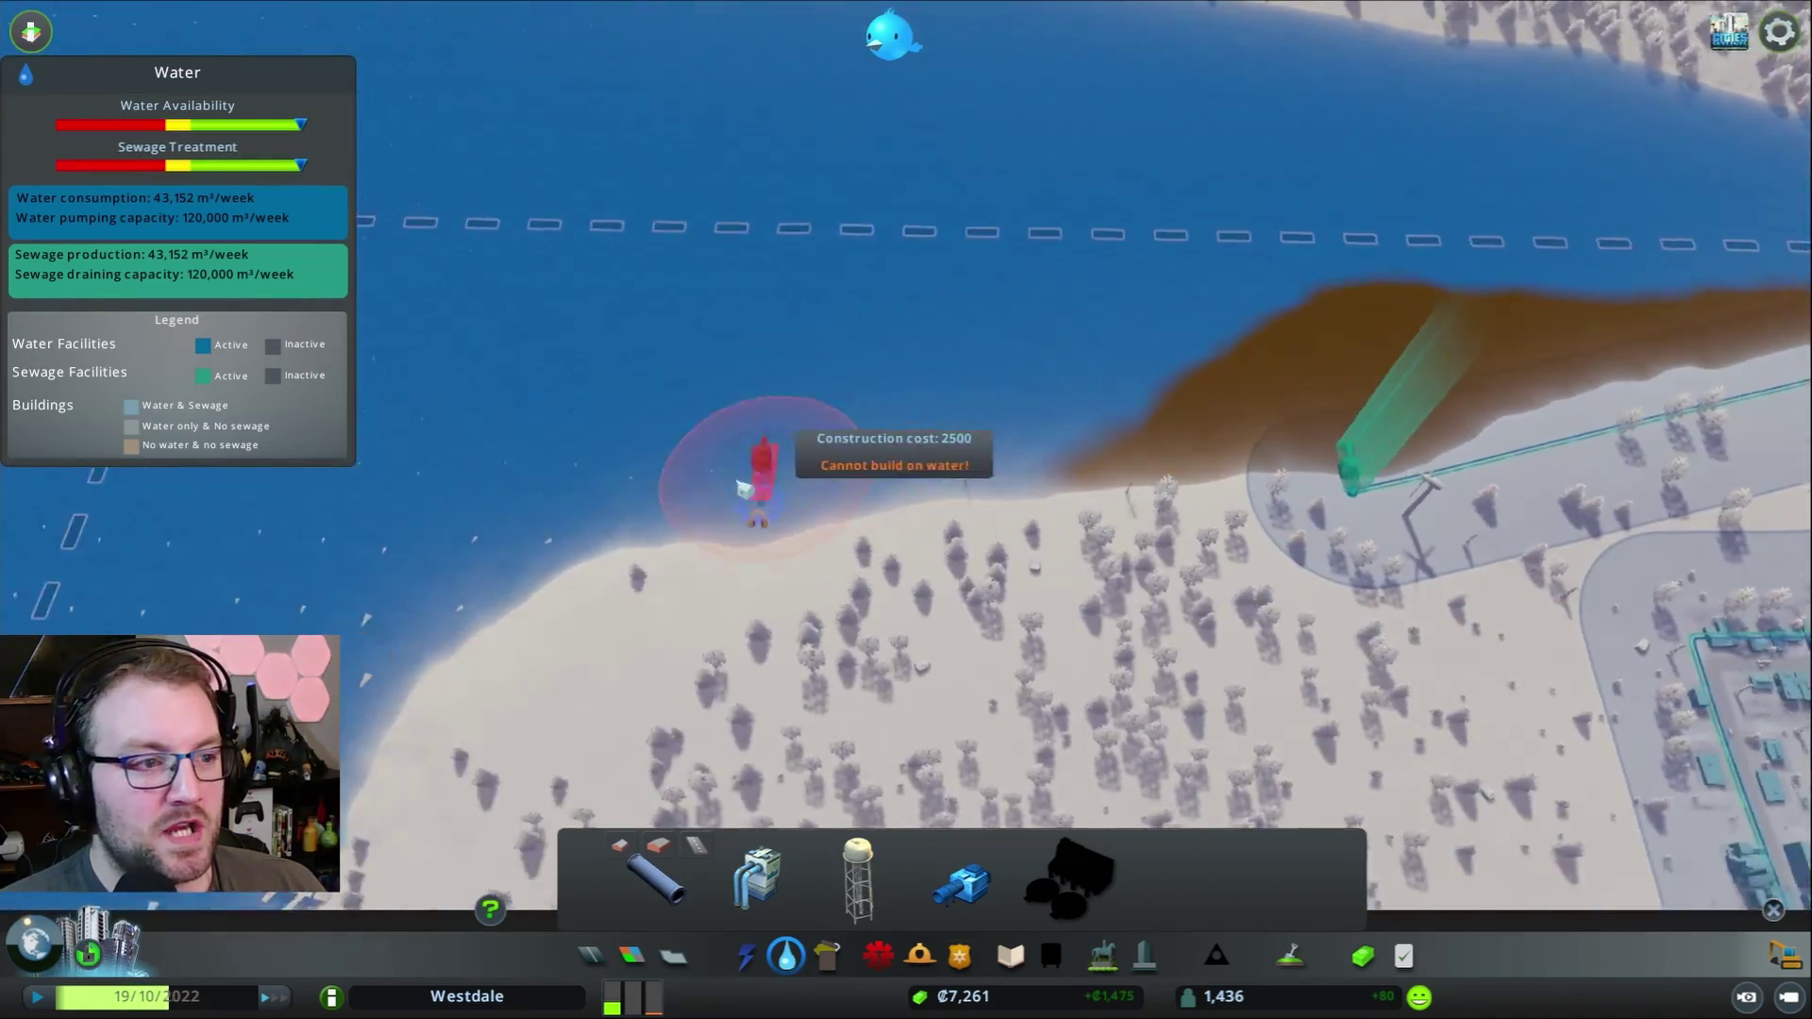
pyautogui.press('s')
pyautogui.press('s')
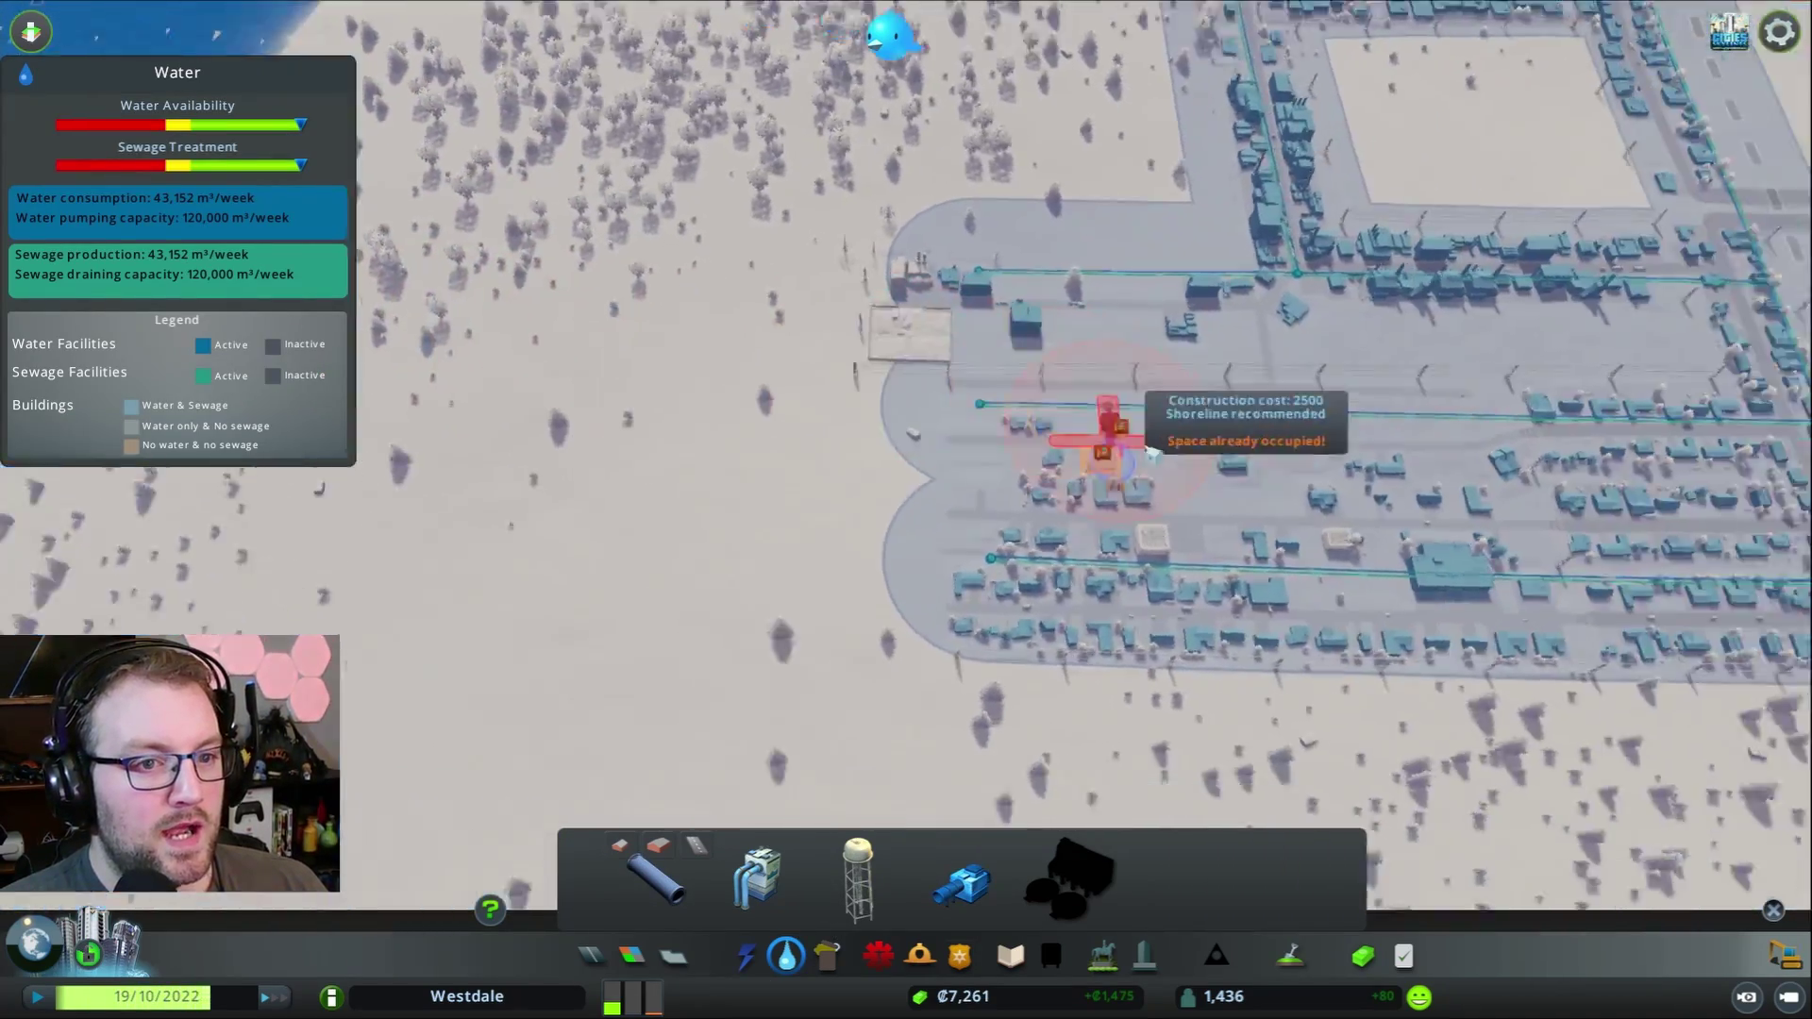
pyautogui.press('s')
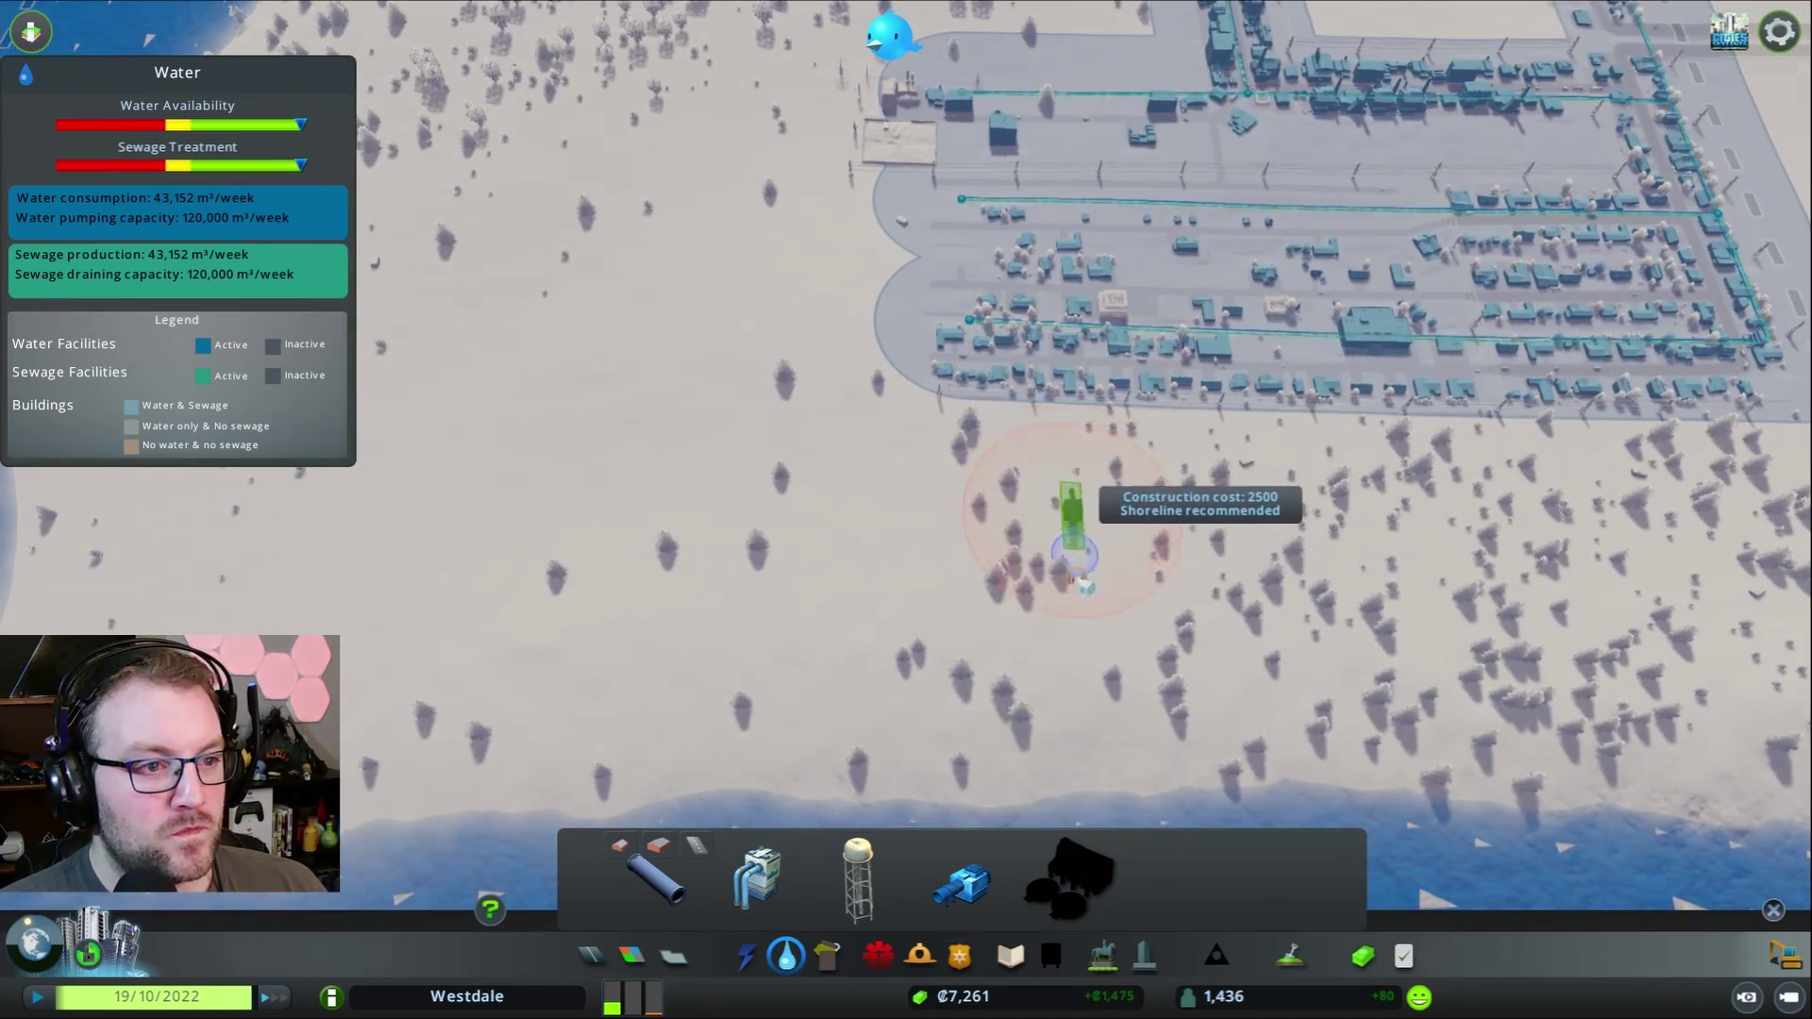
pyautogui.press('s')
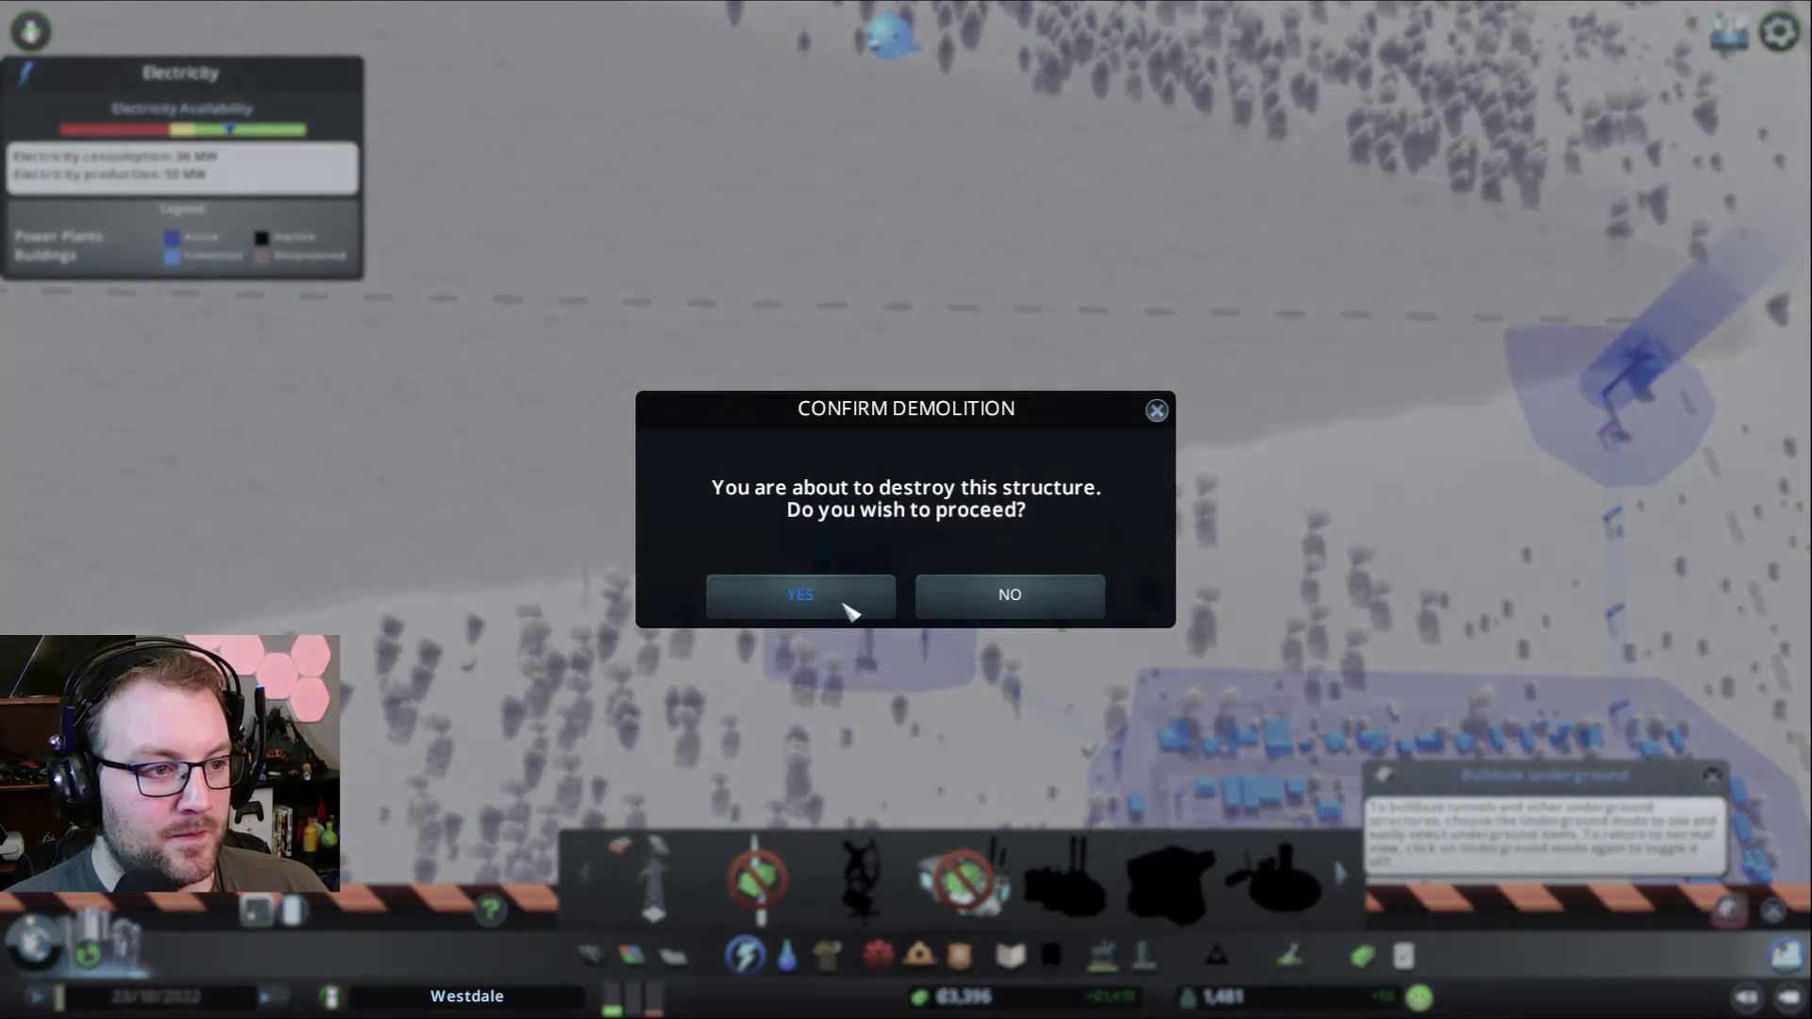
pyautogui.click(849, 599)
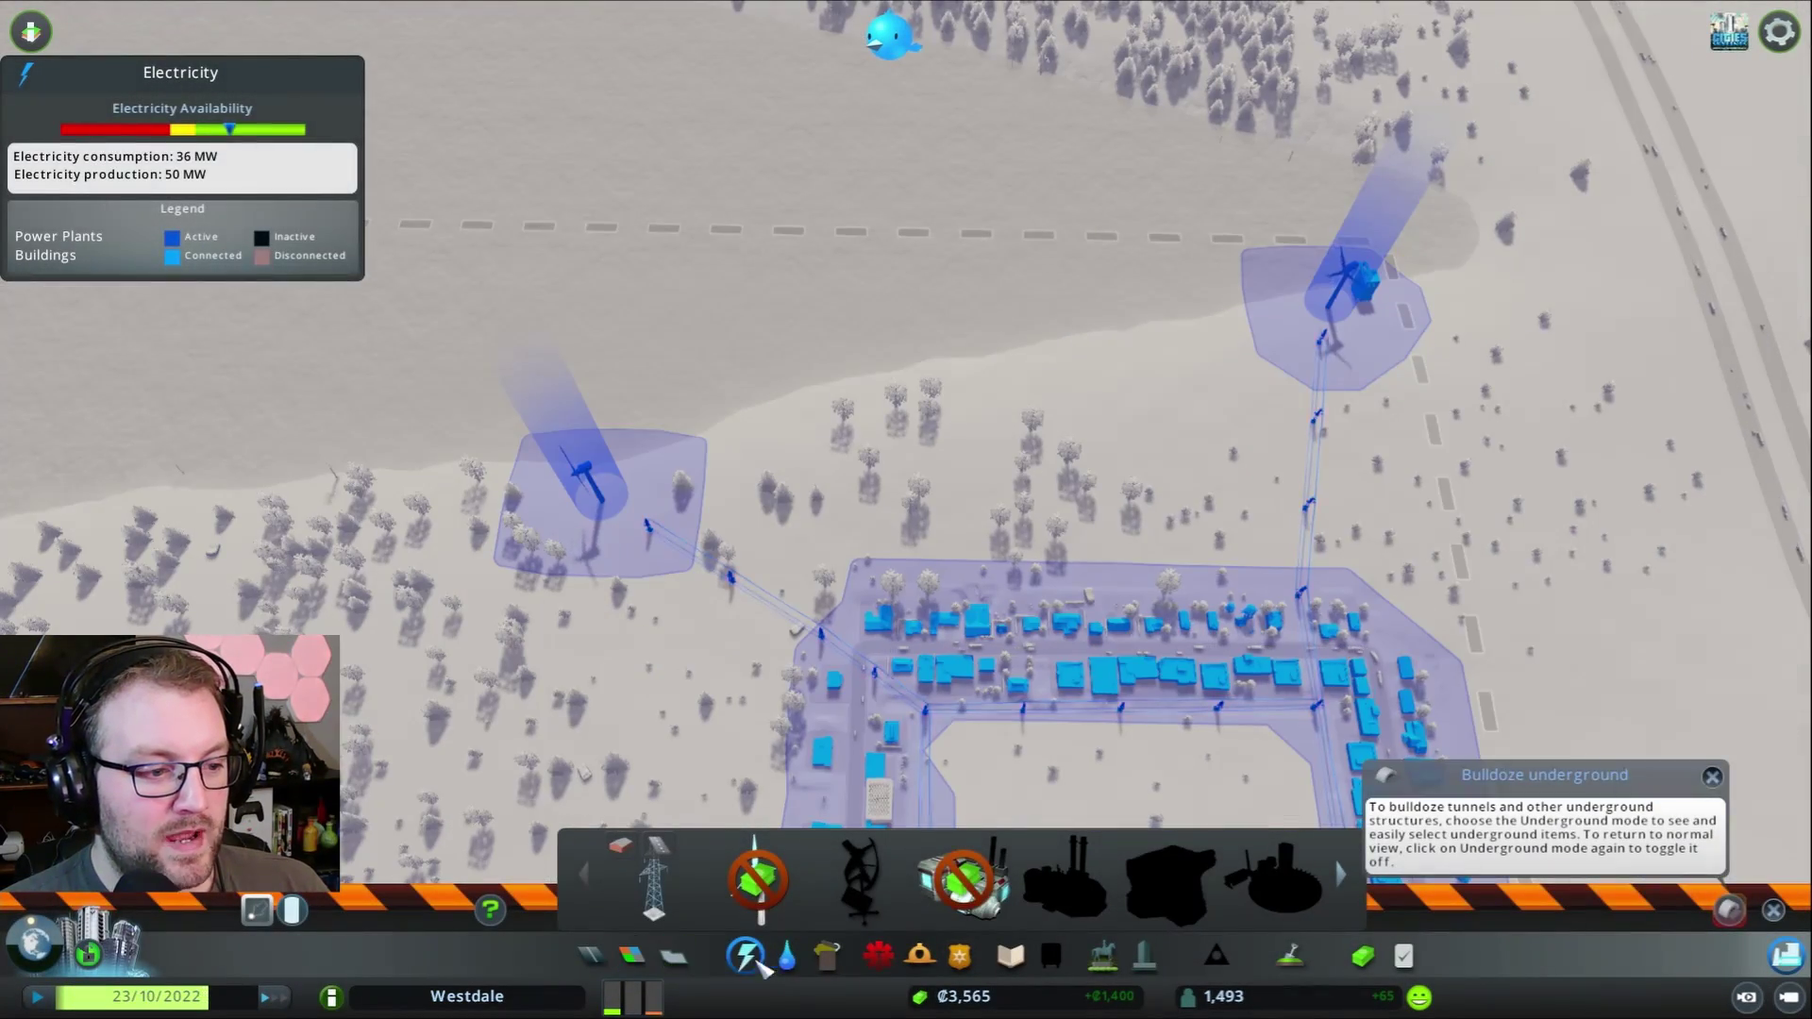
# - Back in the water view, inspect the town's pipe network loop
pyautogui.click(789, 956)
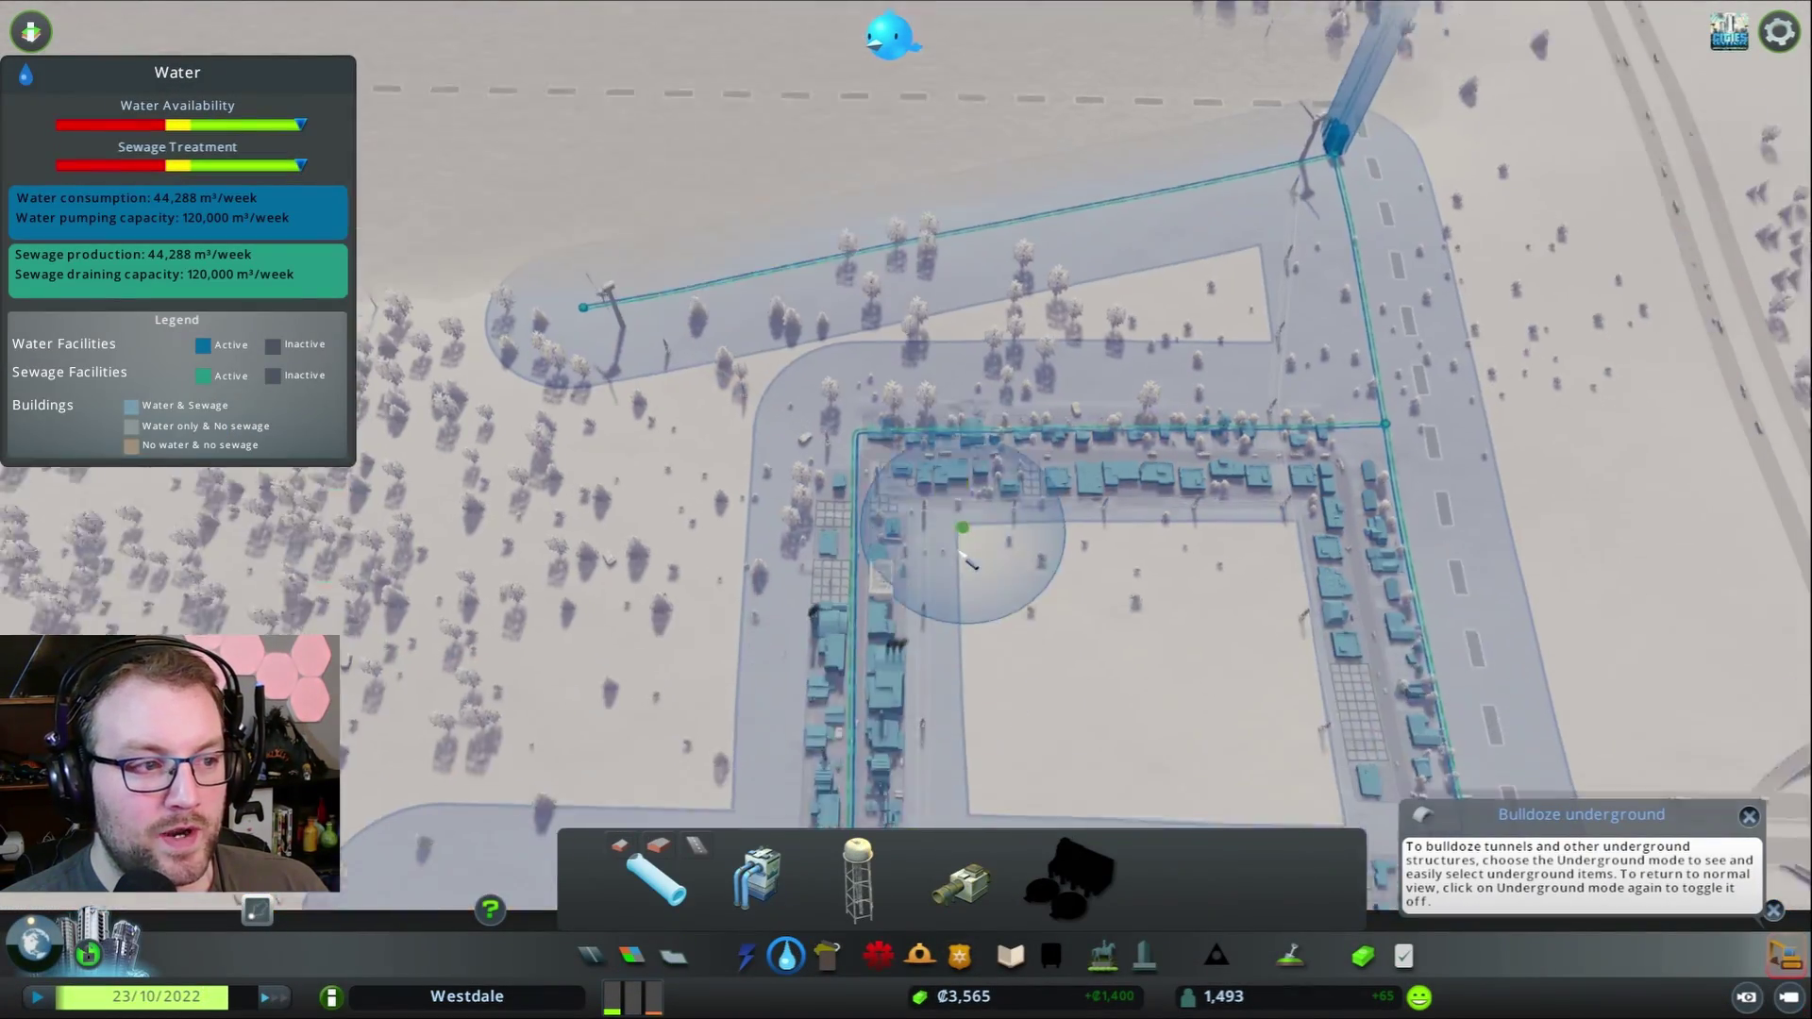
pyautogui.press('s')
pyautogui.press('w')
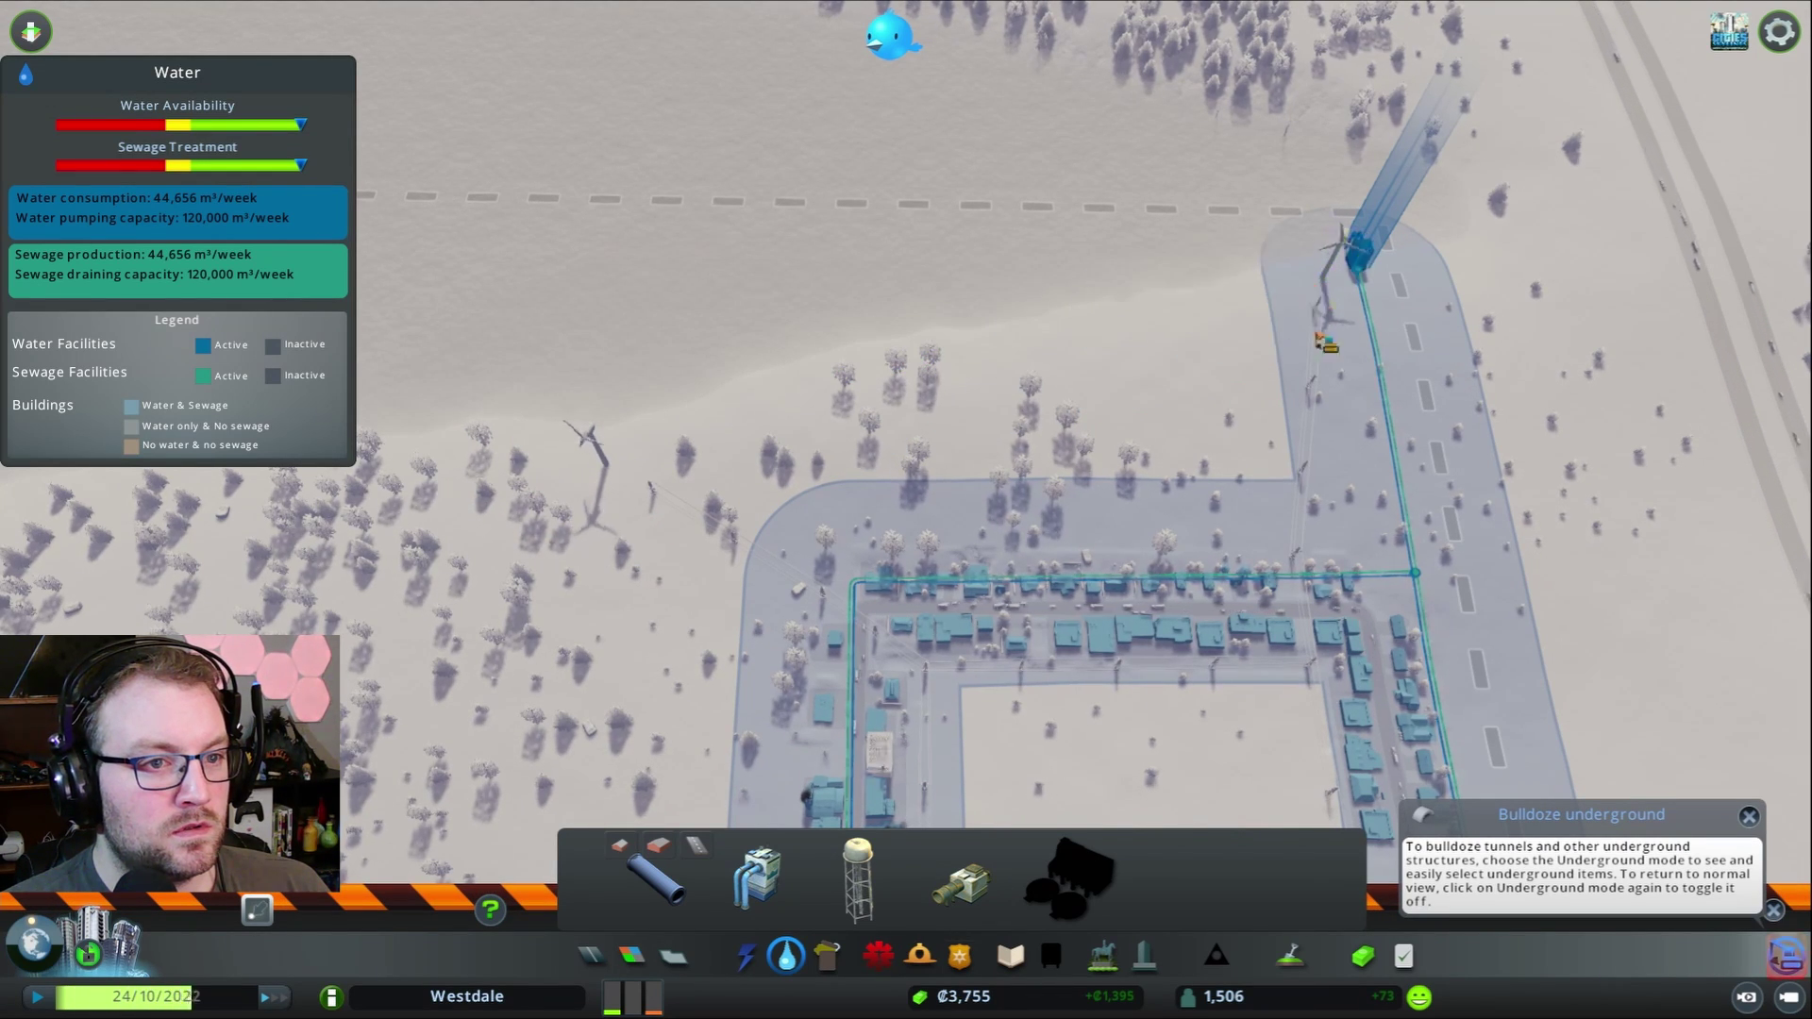
pyautogui.press('q')
pyautogui.press('w')
pyautogui.press('w')
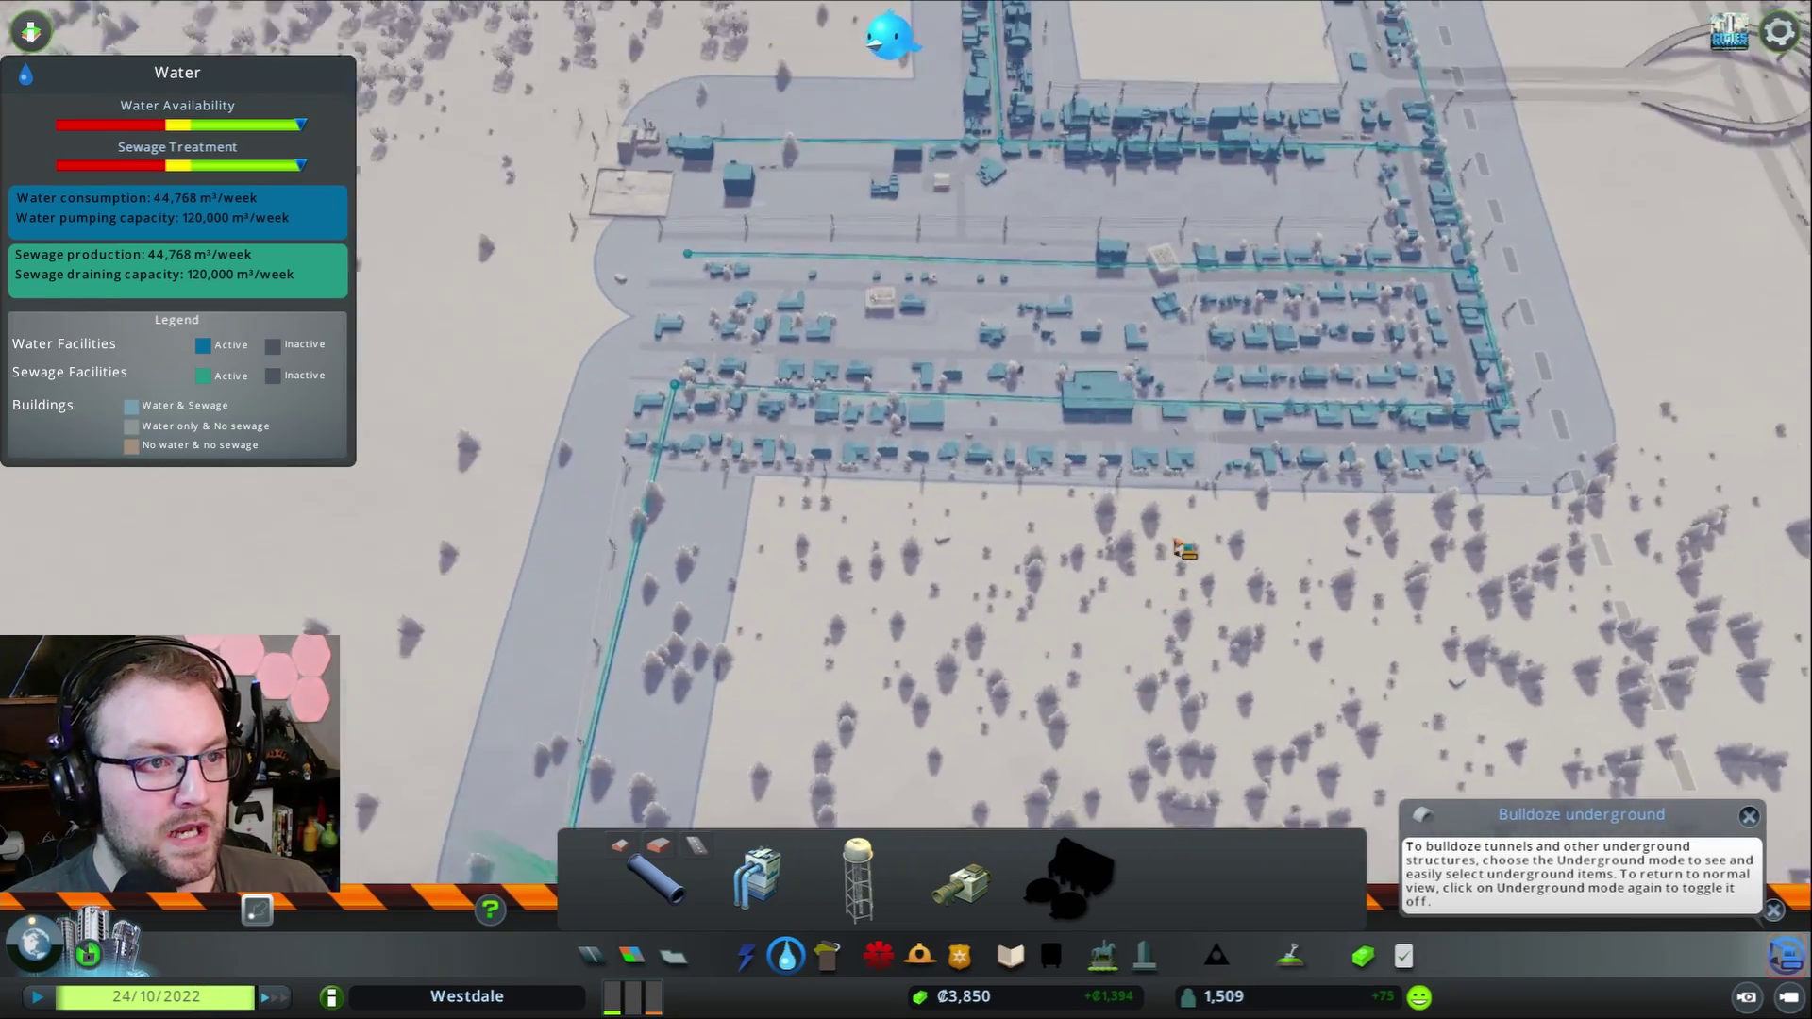
pyautogui.press('w')
# - Close the water overlay and pan north, then east along Rosemary Street
pyautogui.click(788, 960)
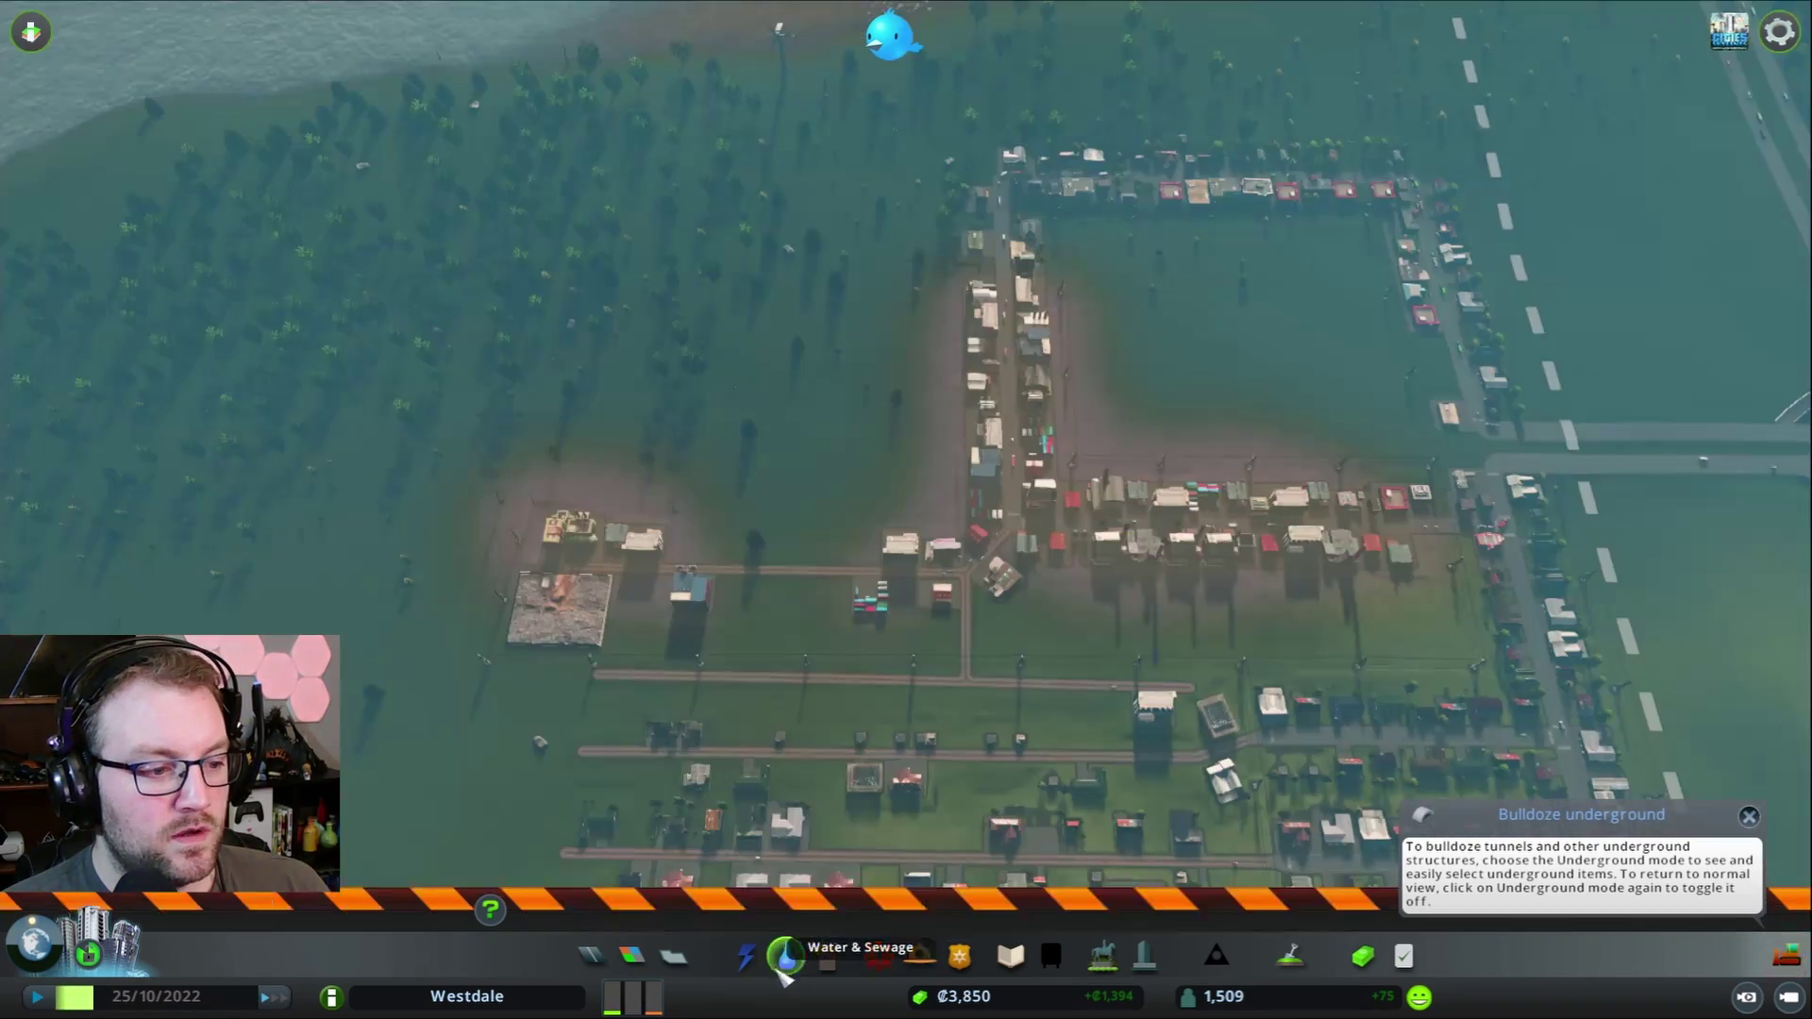
pyautogui.press('w')
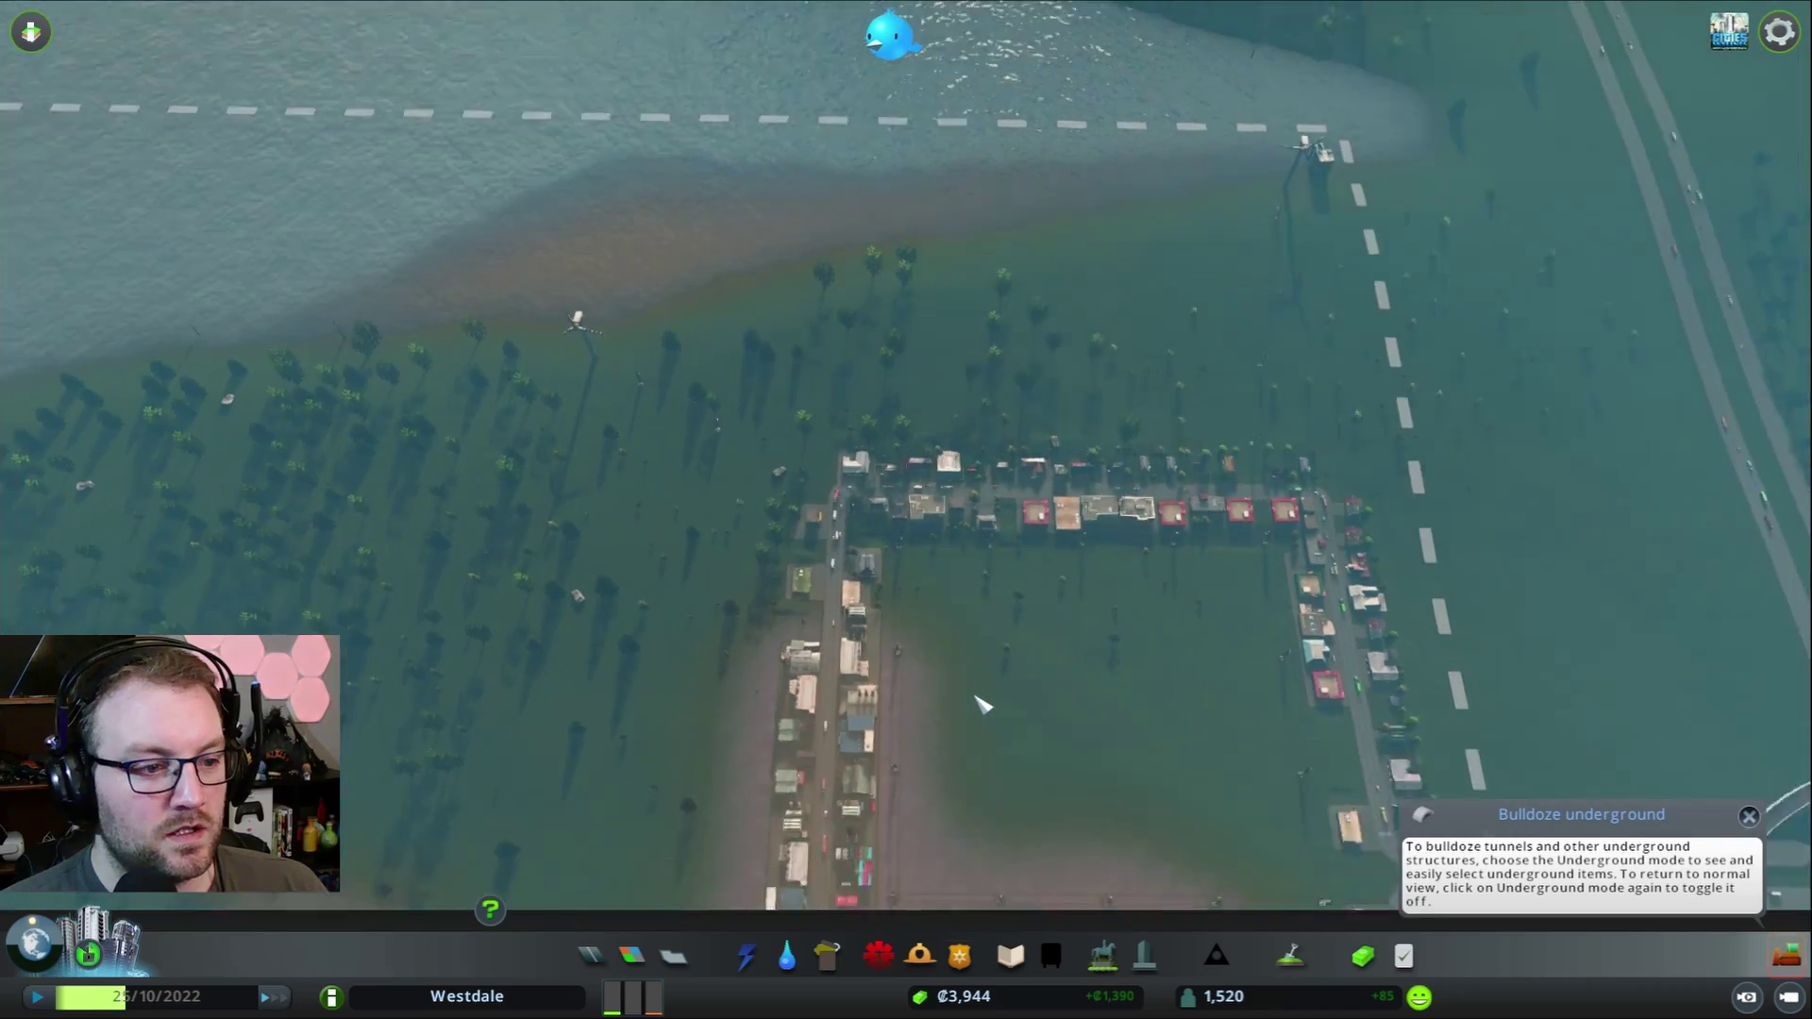
pyautogui.press('w')
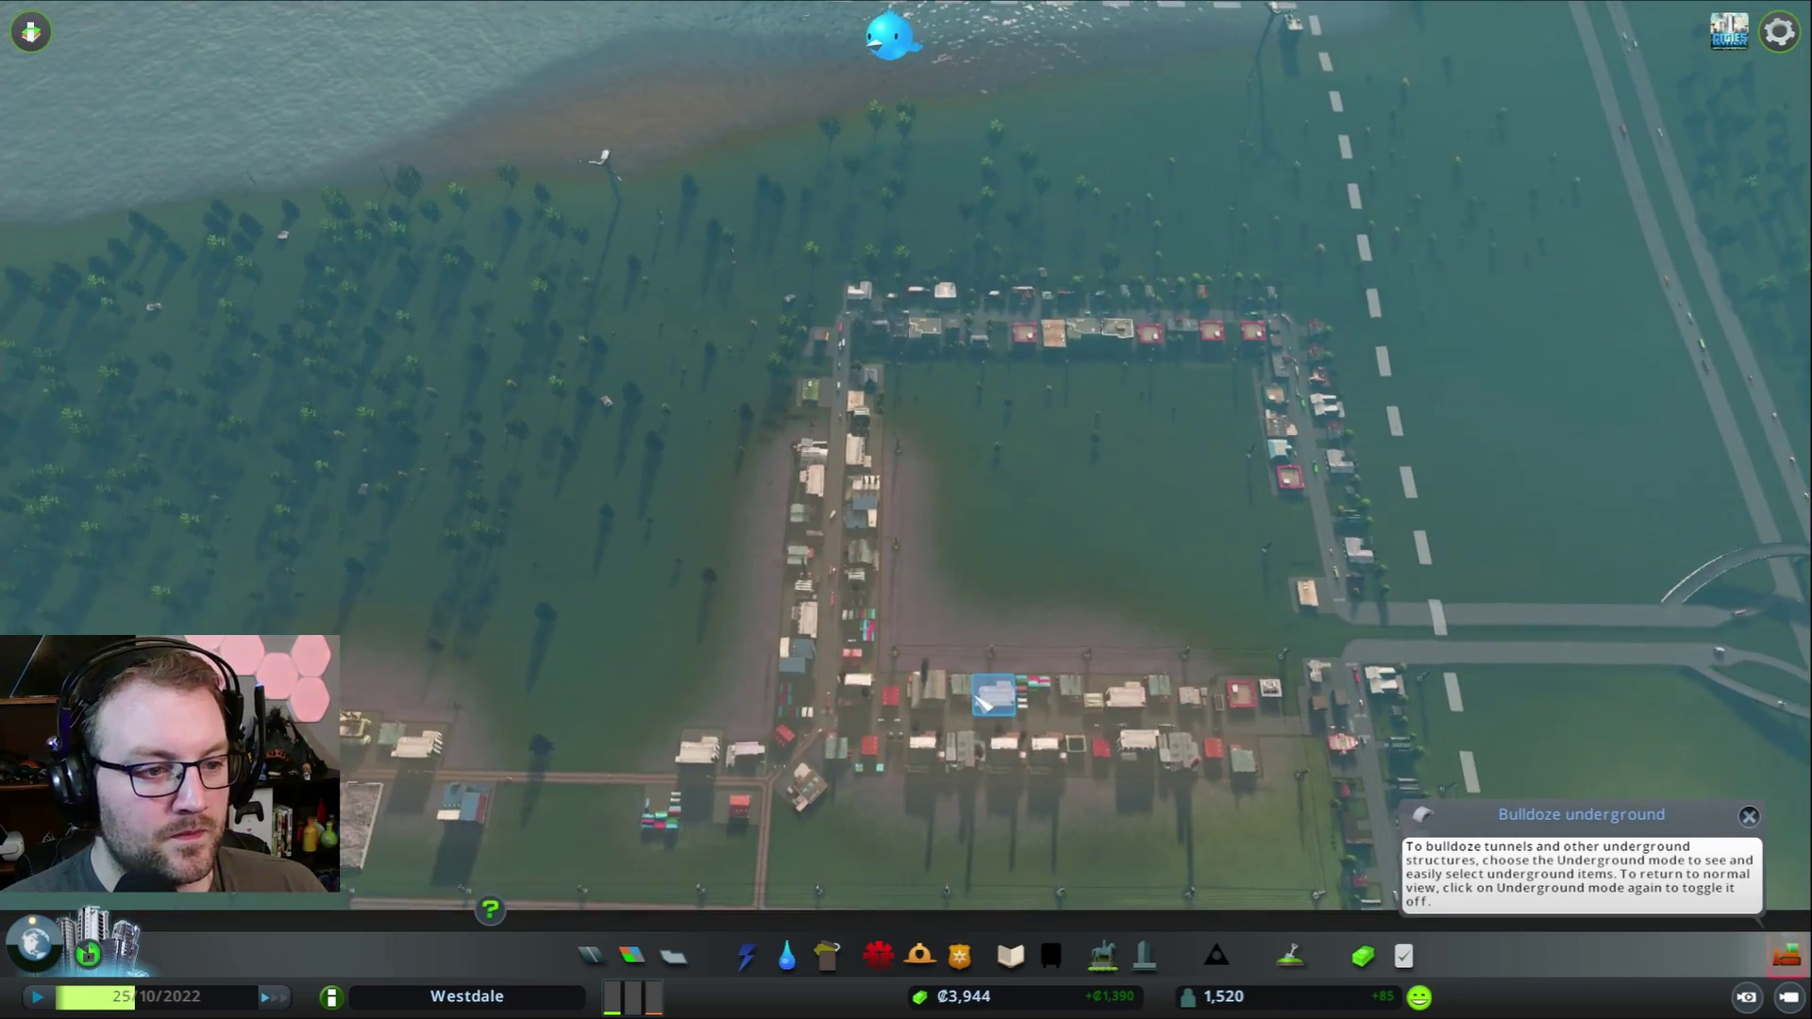
pyautogui.press('w')
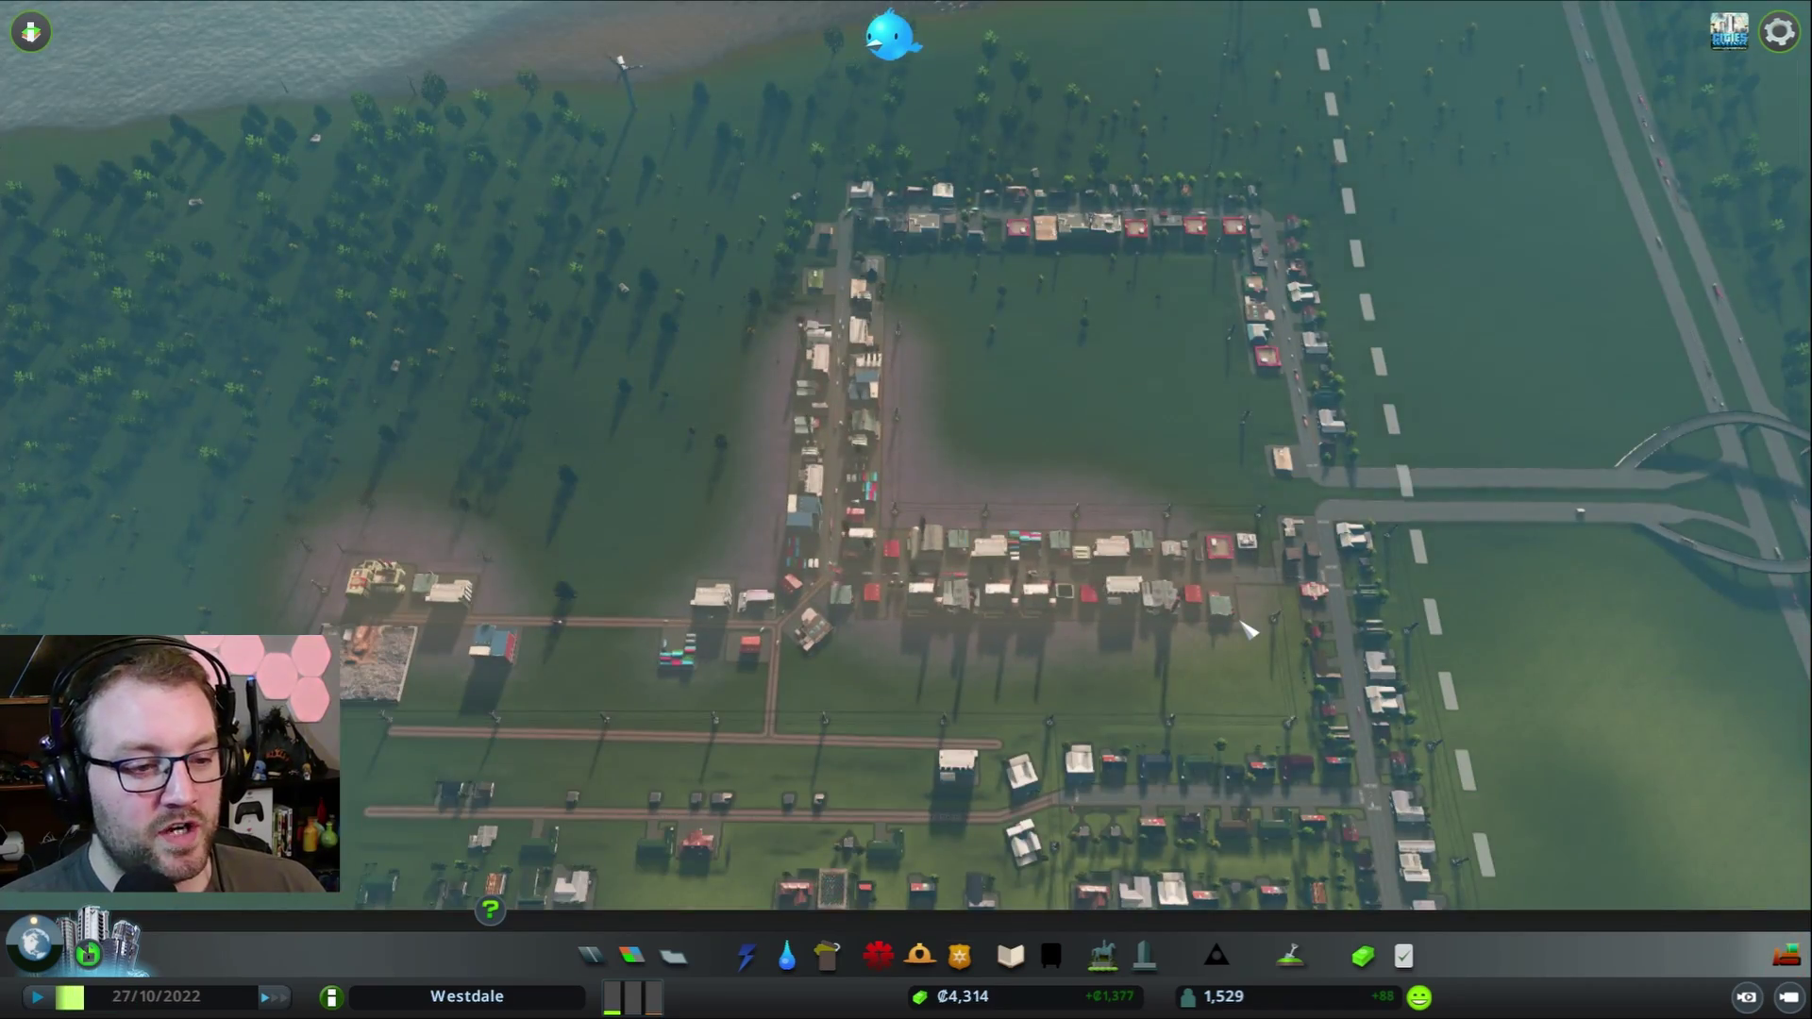
pyautogui.scroll(5, 1248, 633)
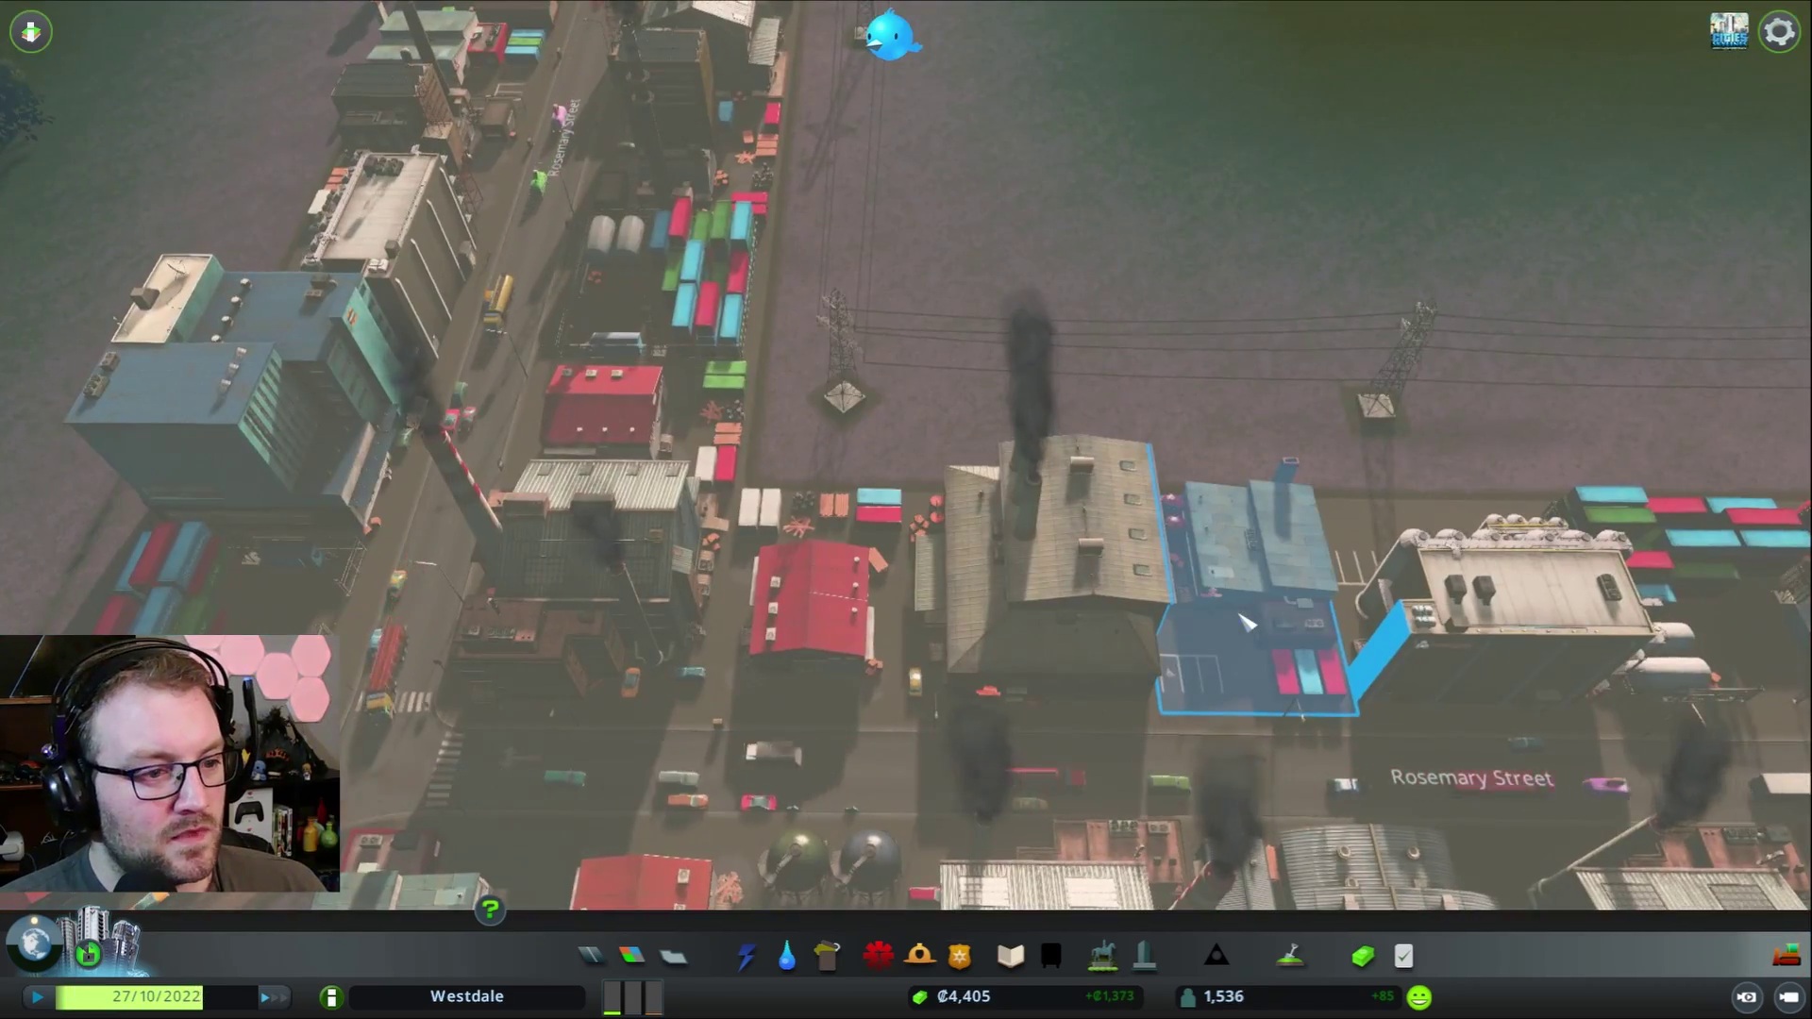
pyautogui.press('w')
pyautogui.press('d')
pyautogui.press('d')
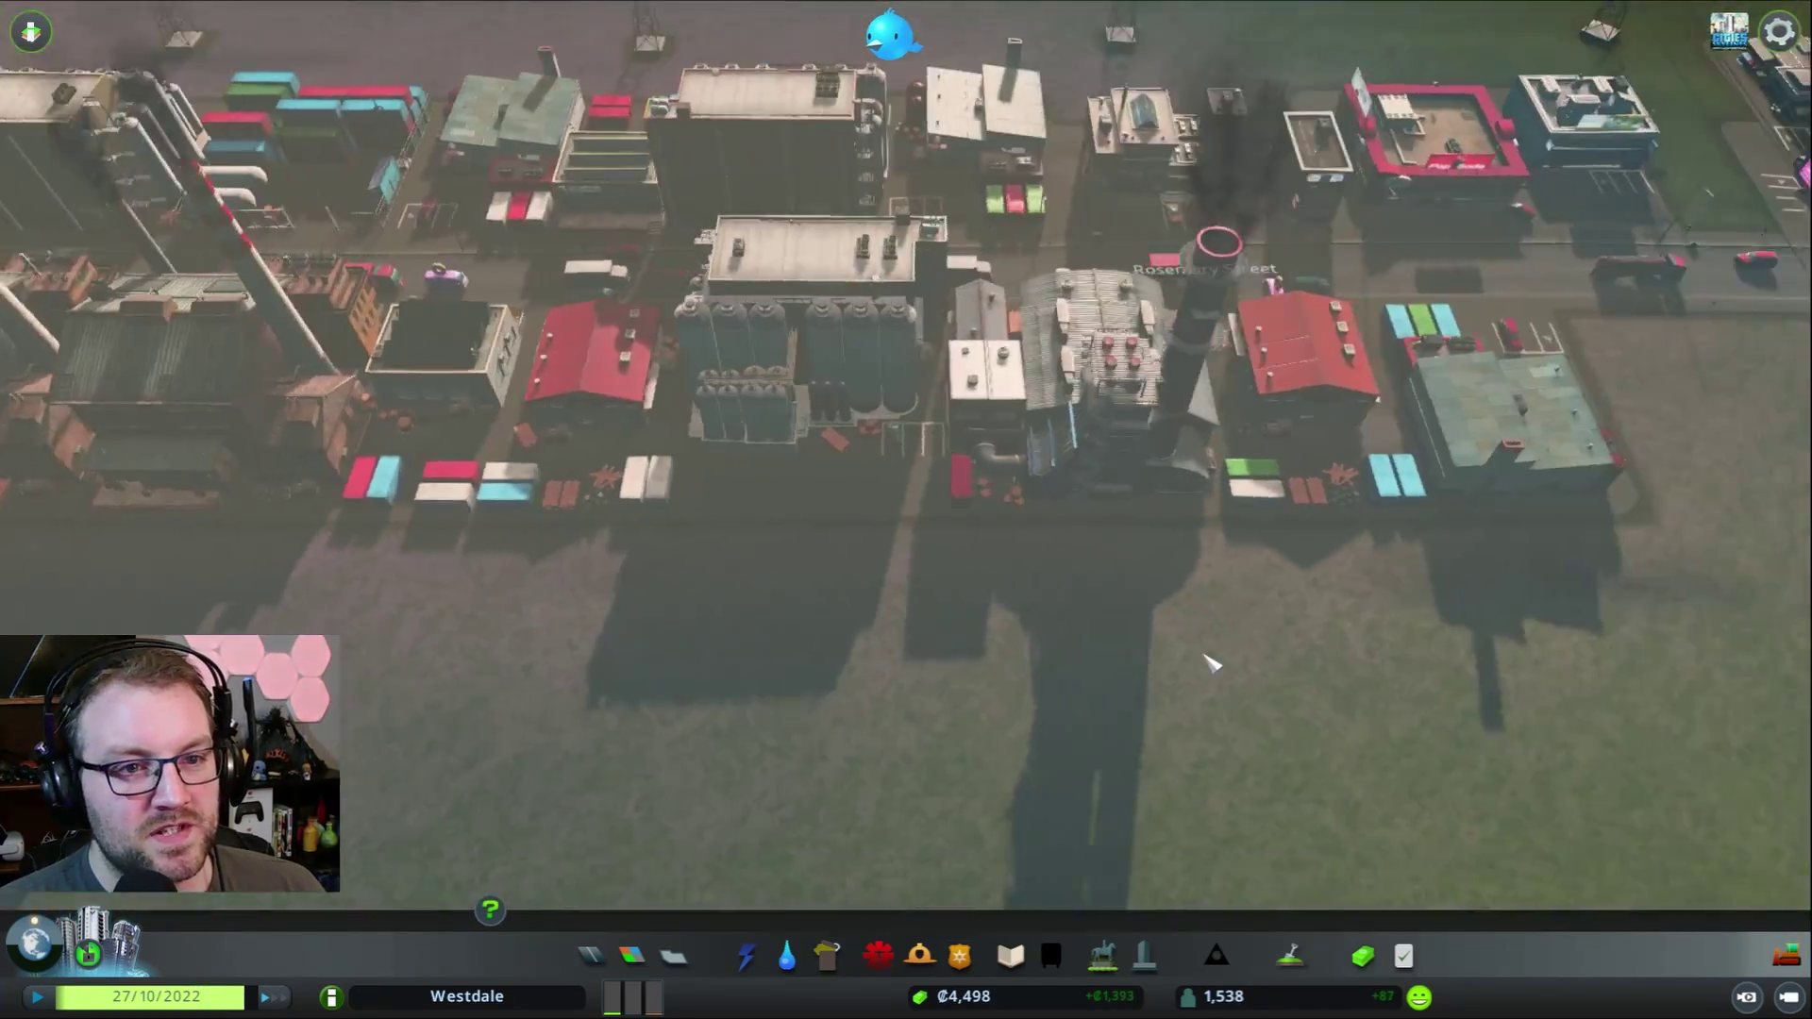
pyautogui.press('d')
pyautogui.press('d')
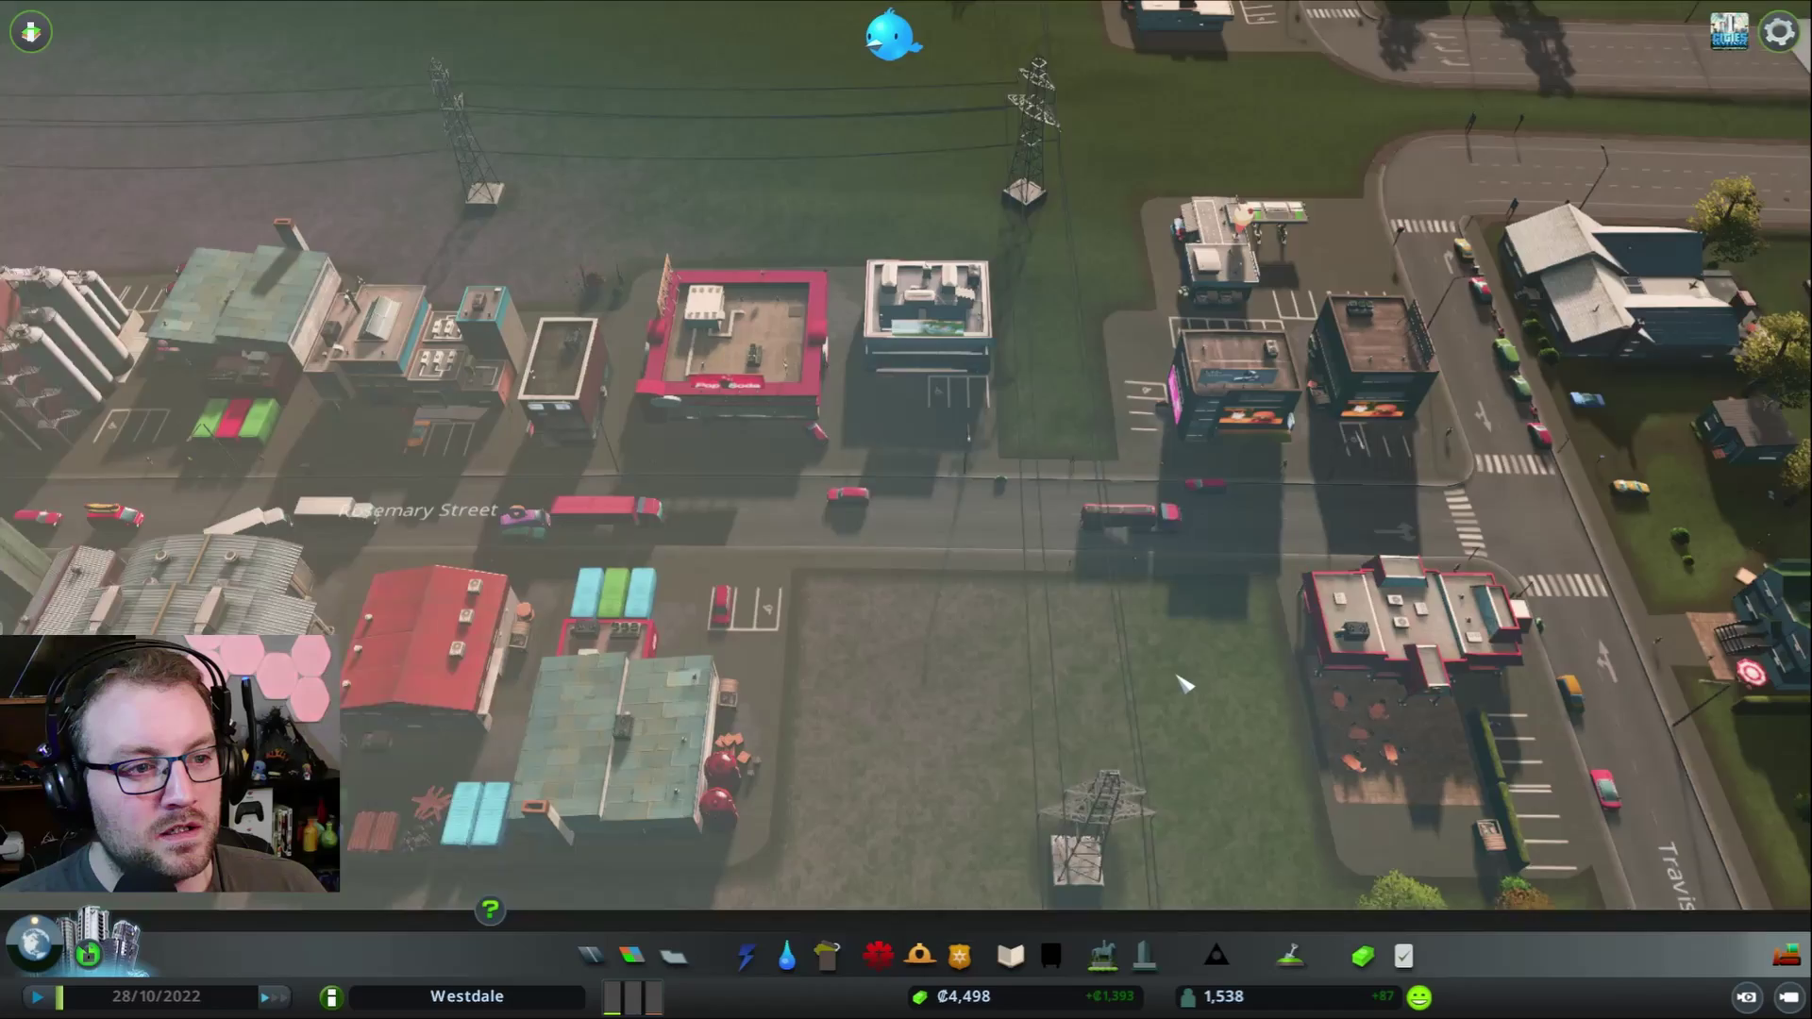
pyautogui.scroll(3, 1185, 685)
pyautogui.scroll(3, 1184, 685)
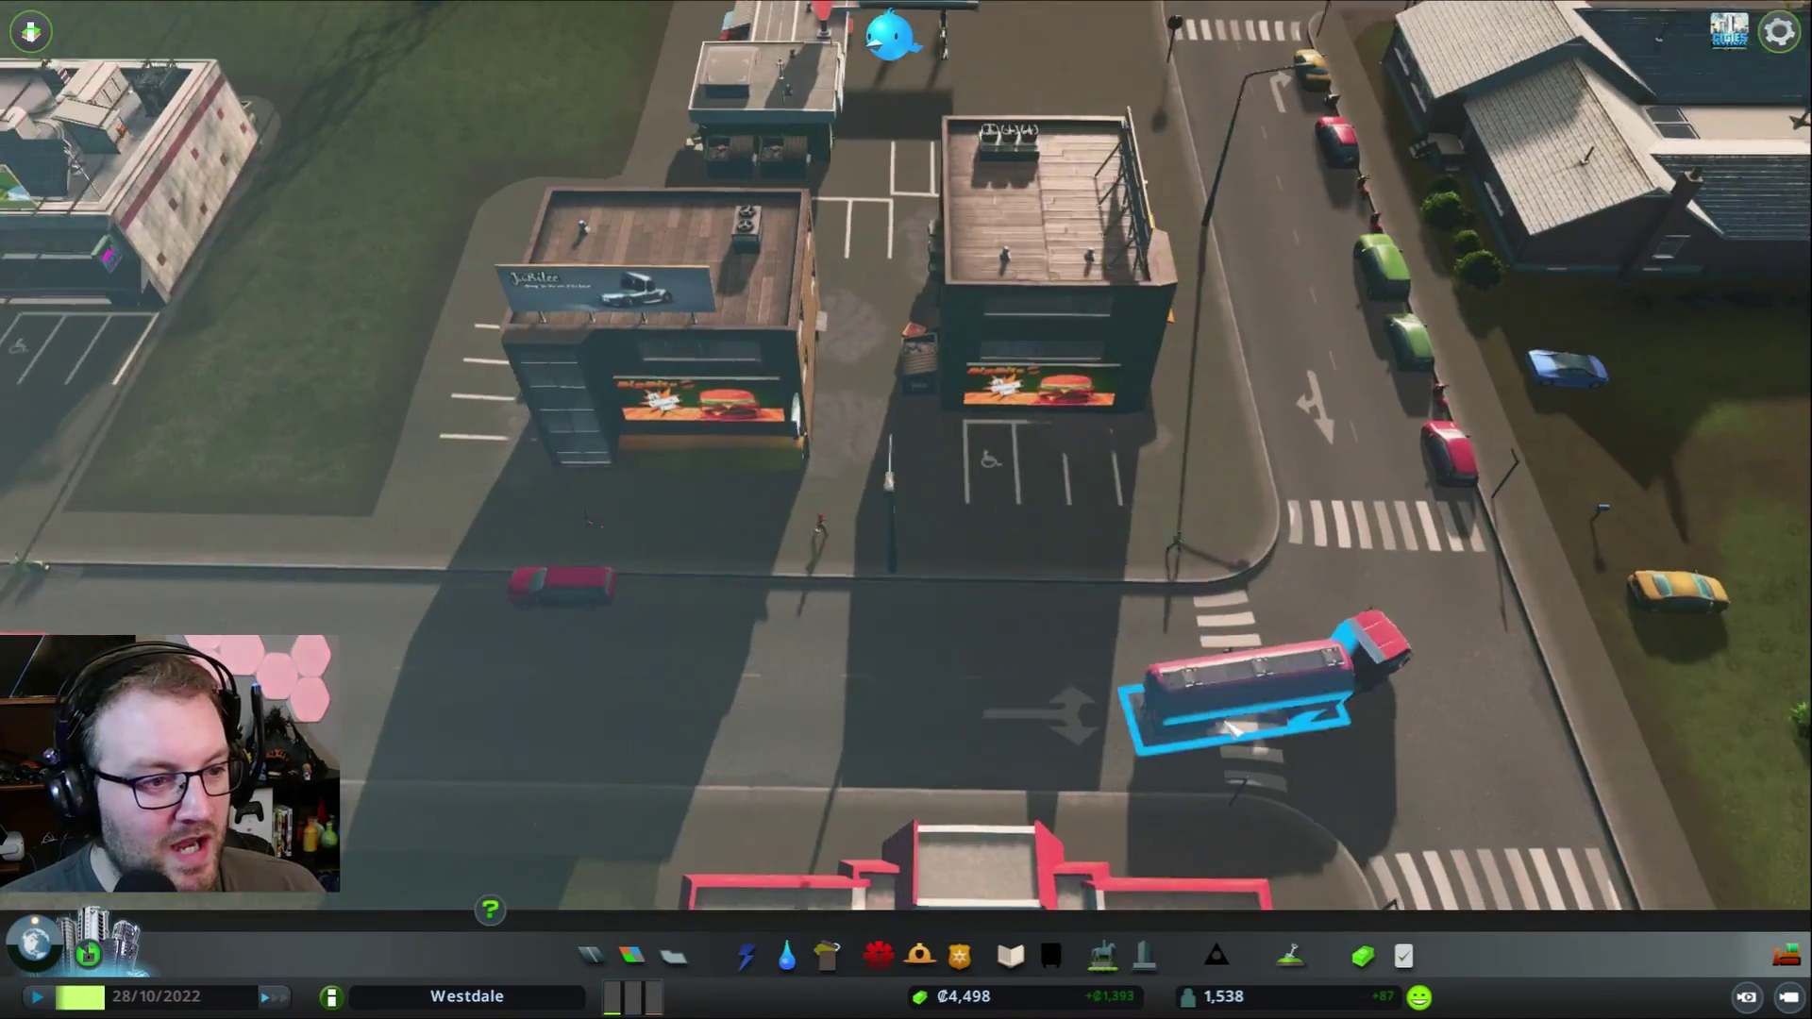
# - Pan south past the restaurant block and along the residential road
pyautogui.press('s')
pyautogui.press('s')
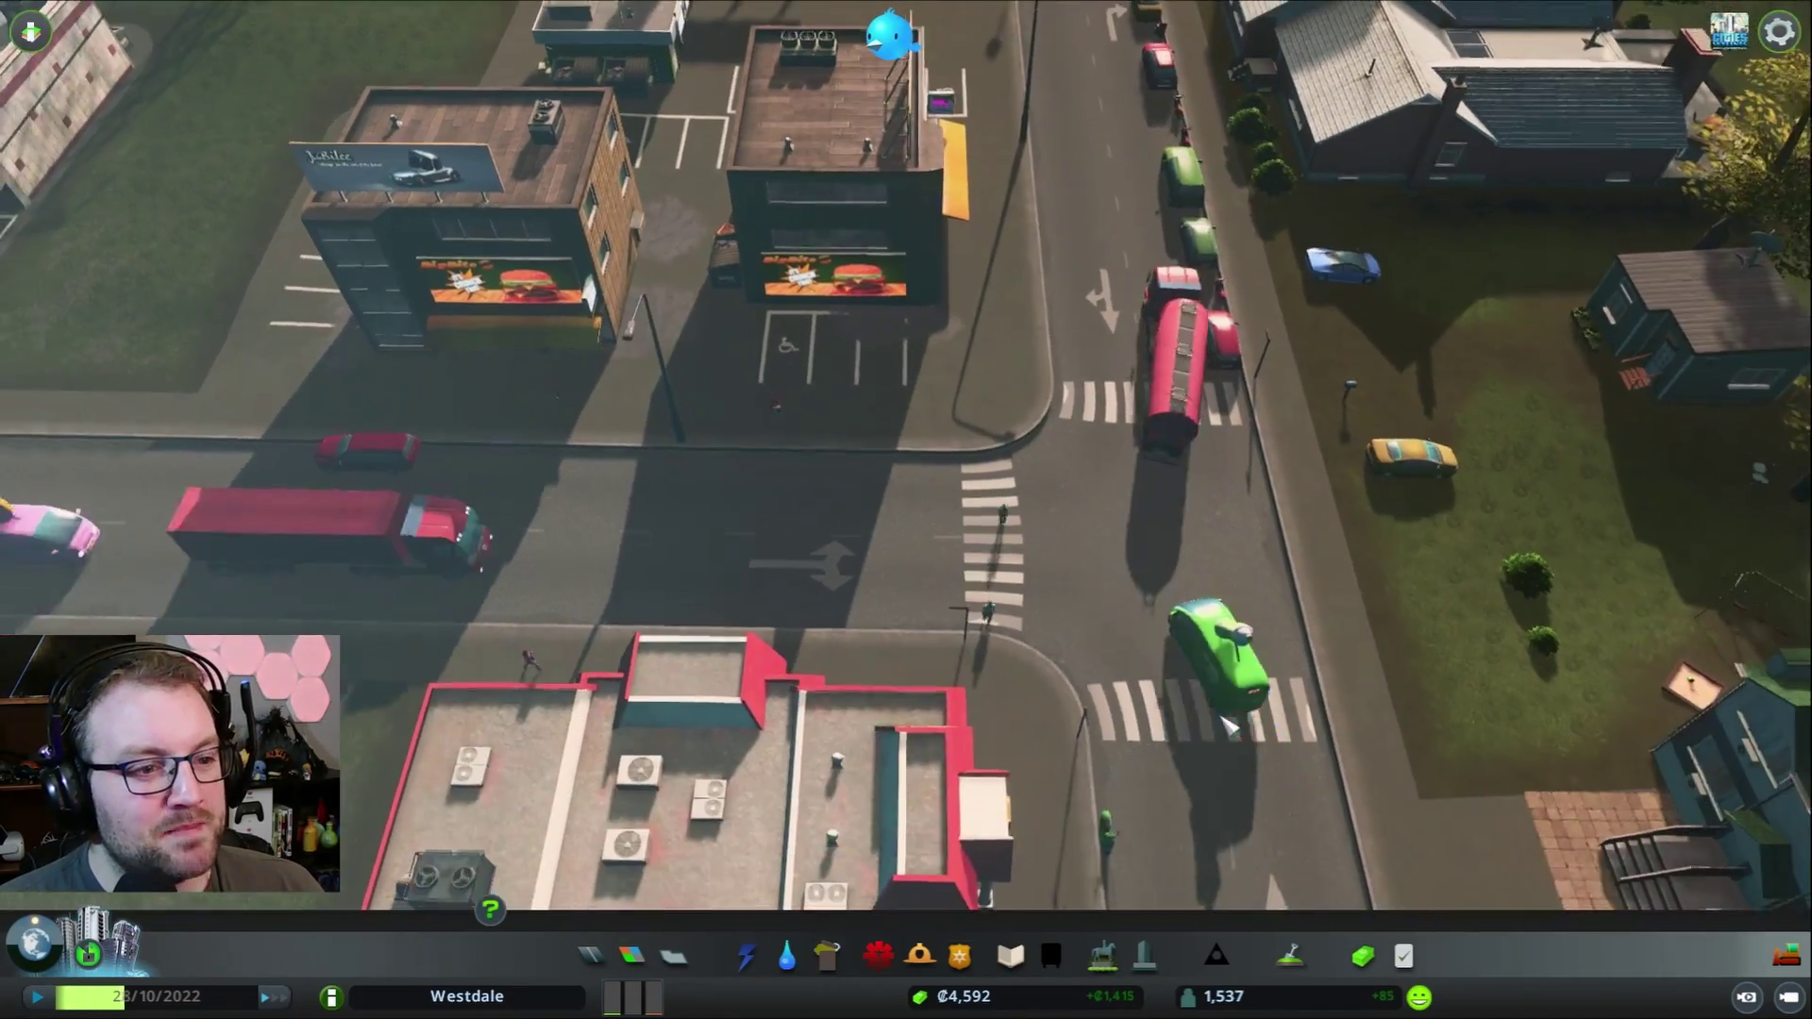
pyautogui.press('s')
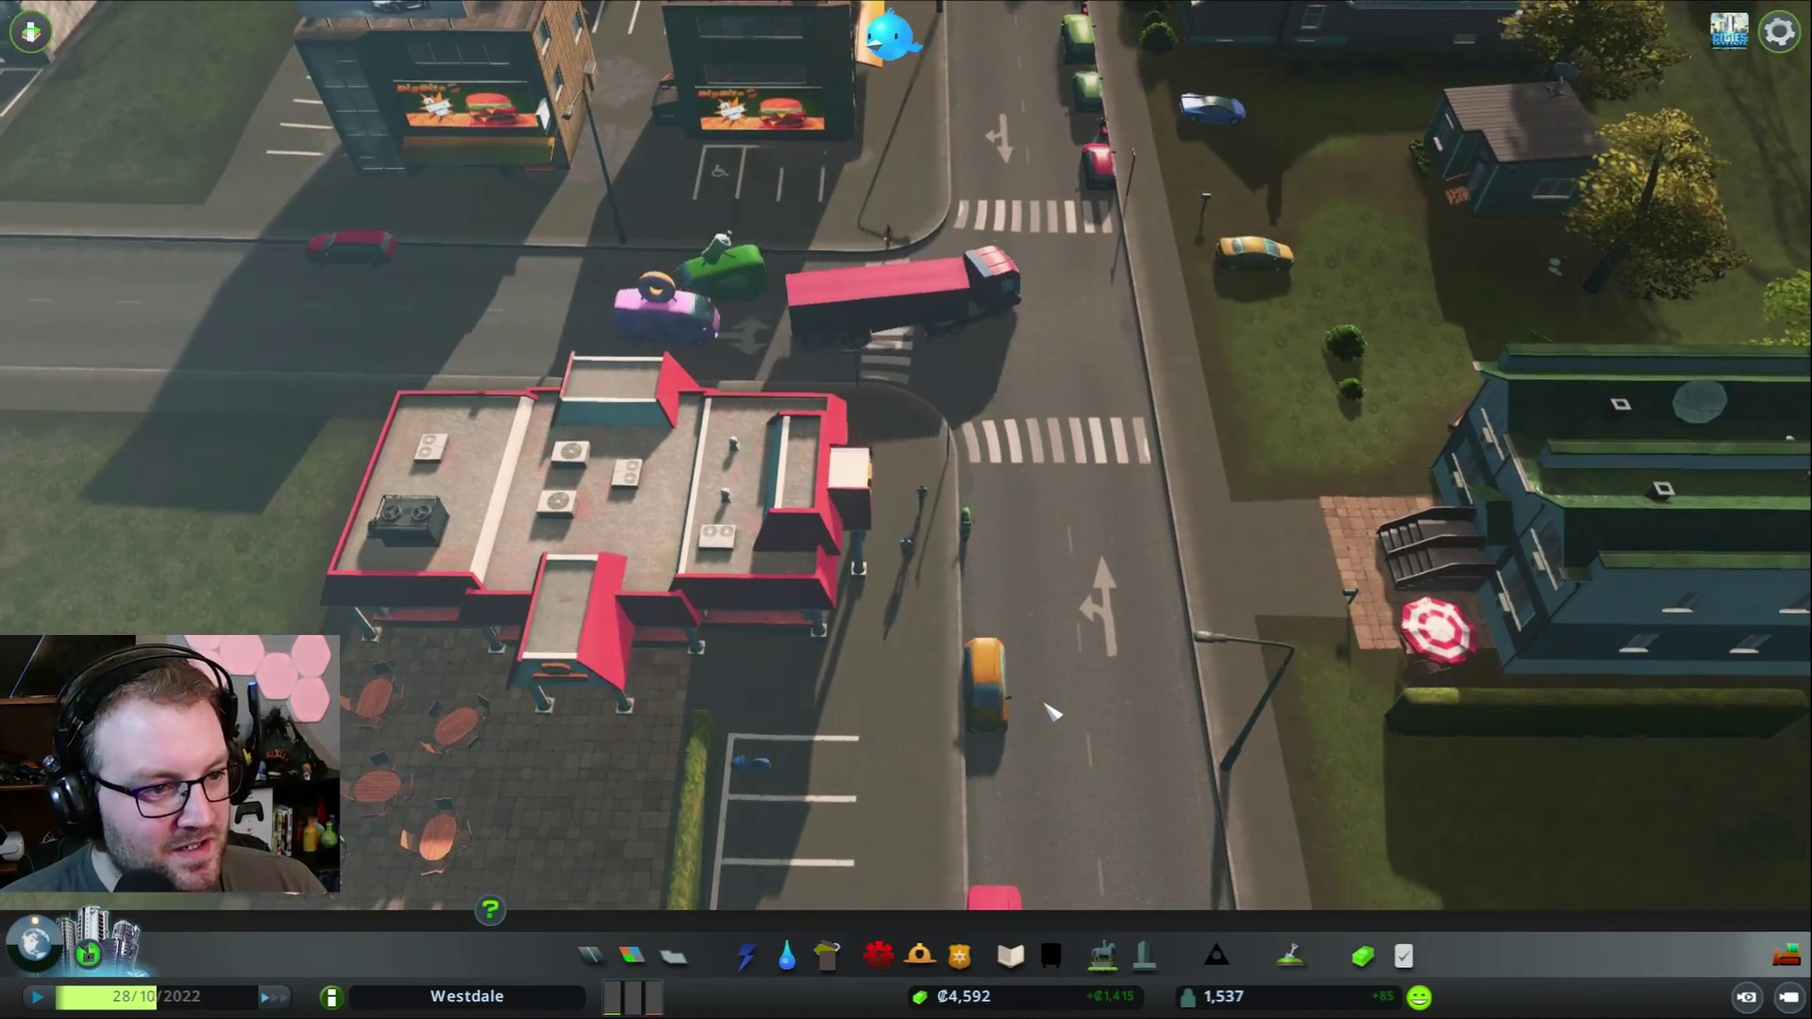
pyautogui.press('s')
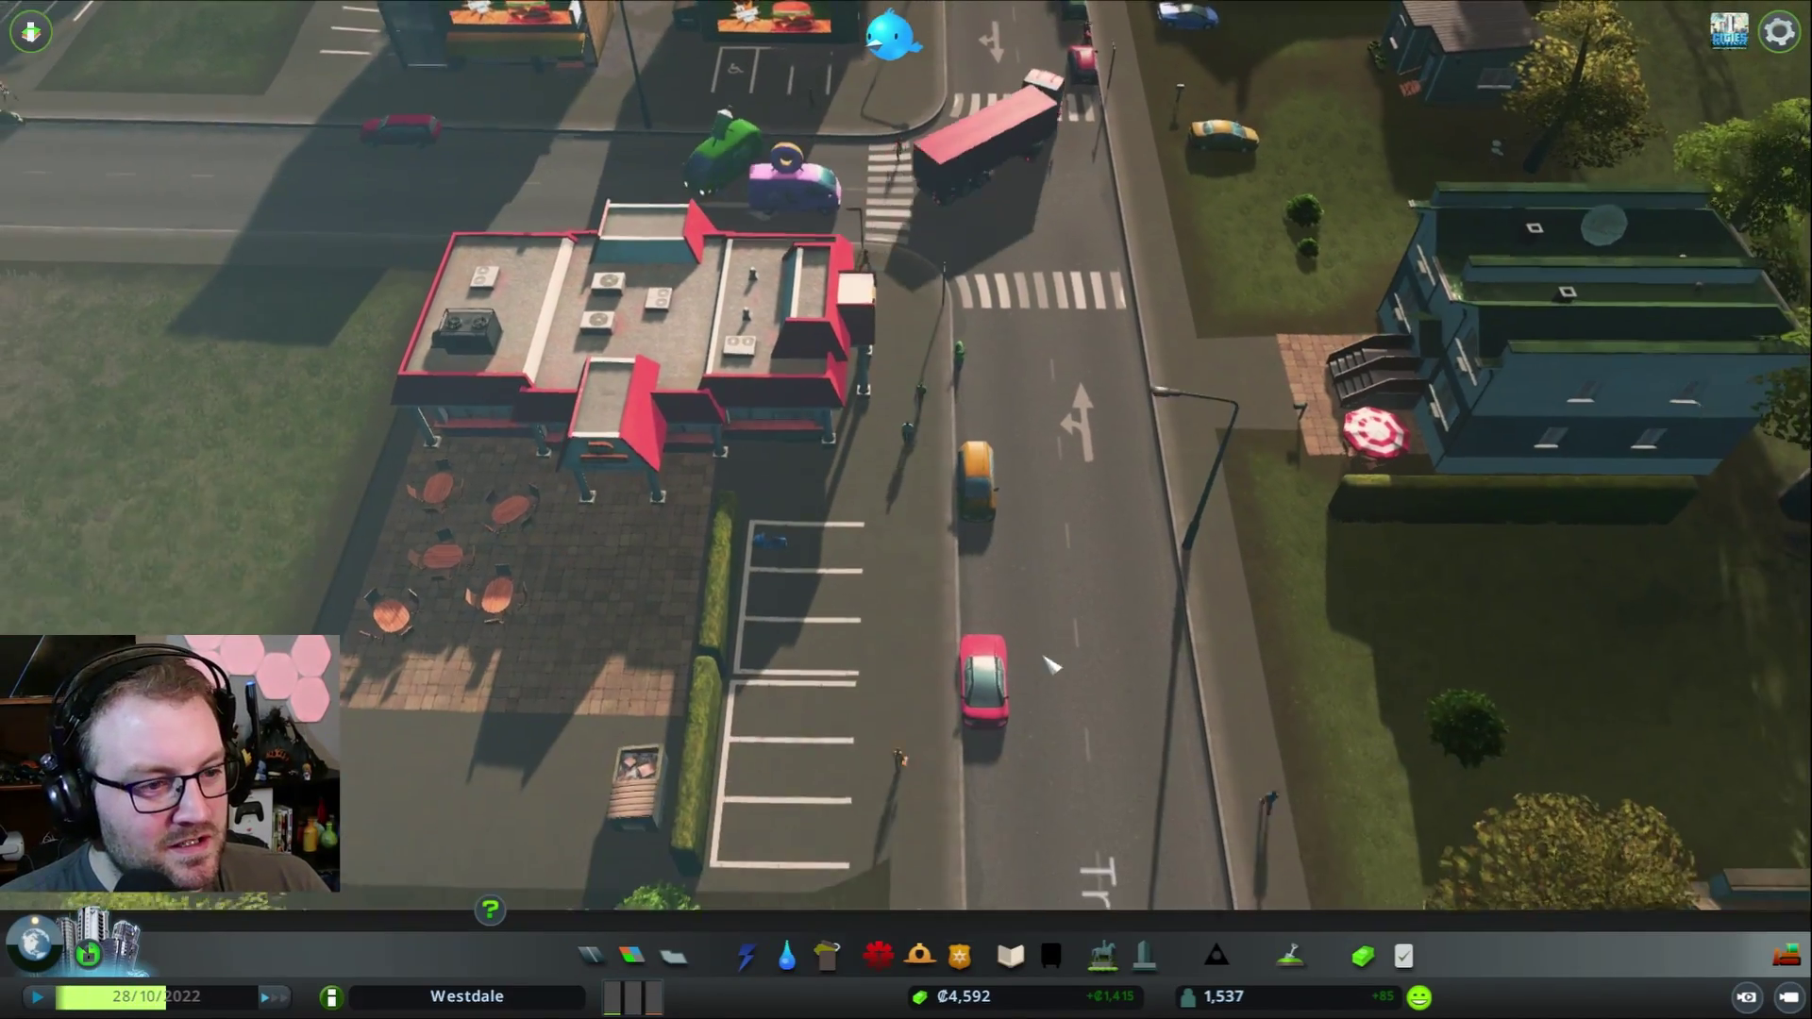
pyautogui.press('s')
pyautogui.press('s')
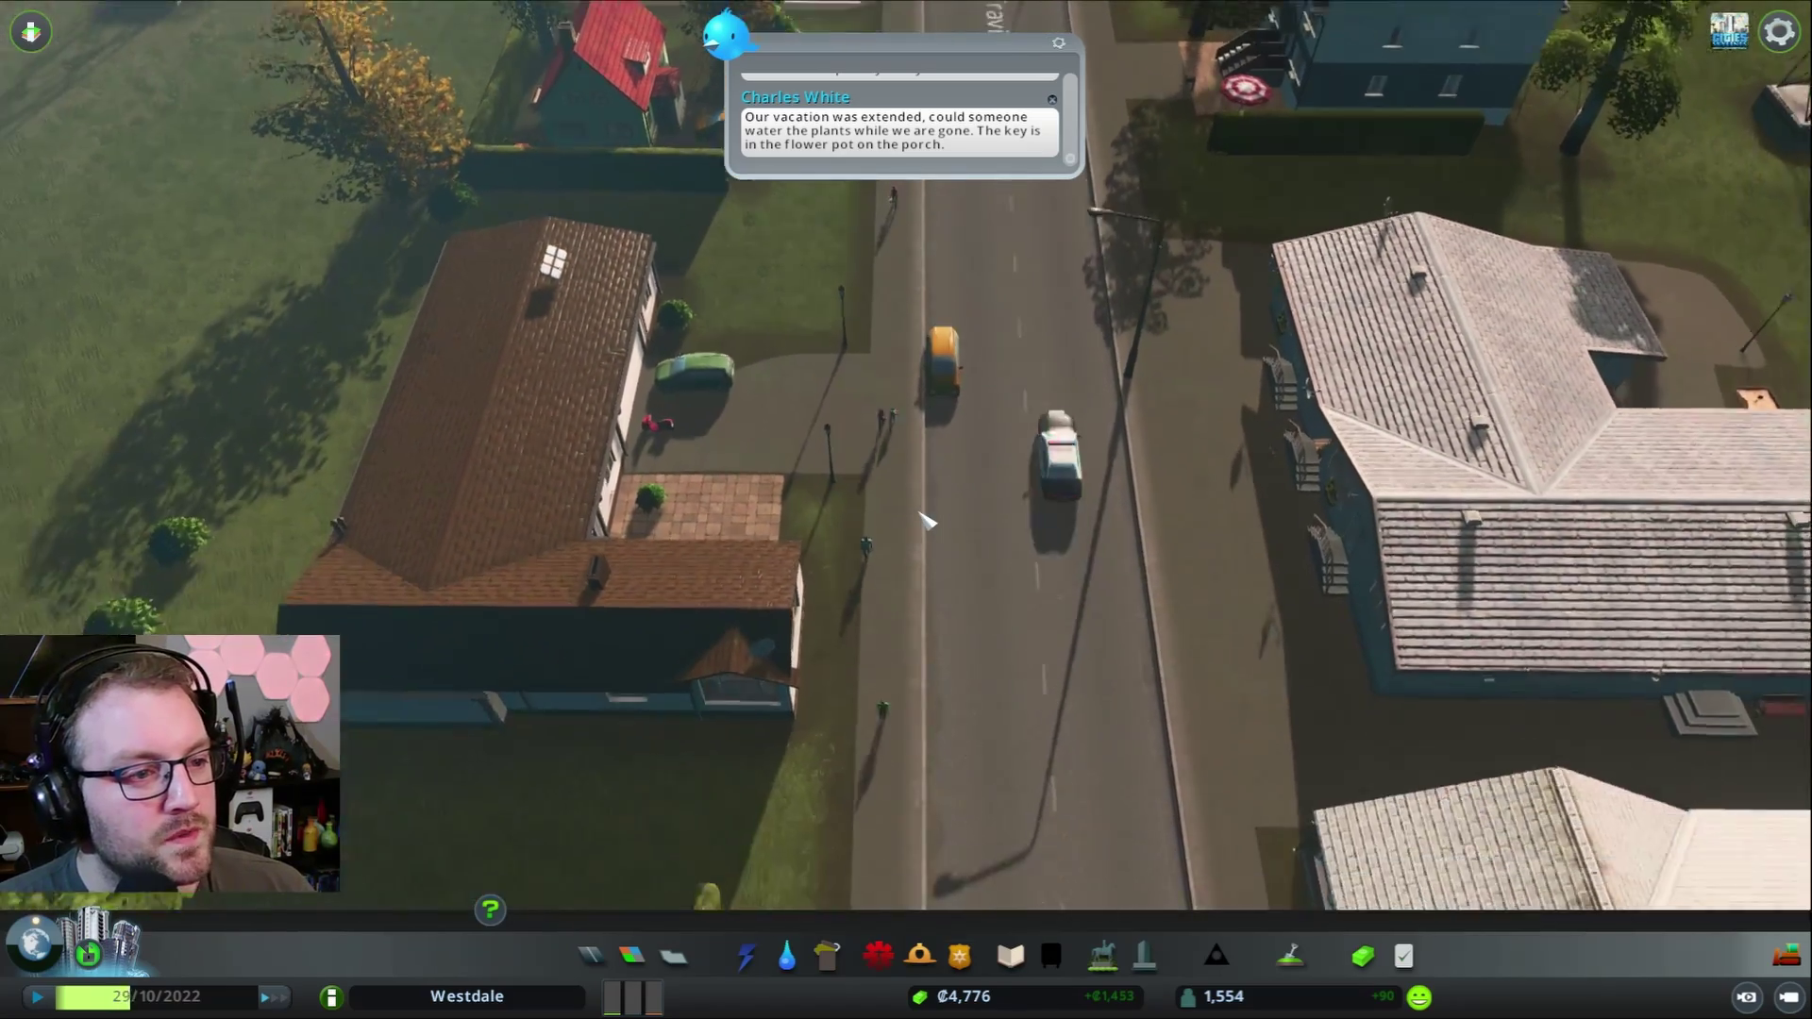
pyautogui.press('s')
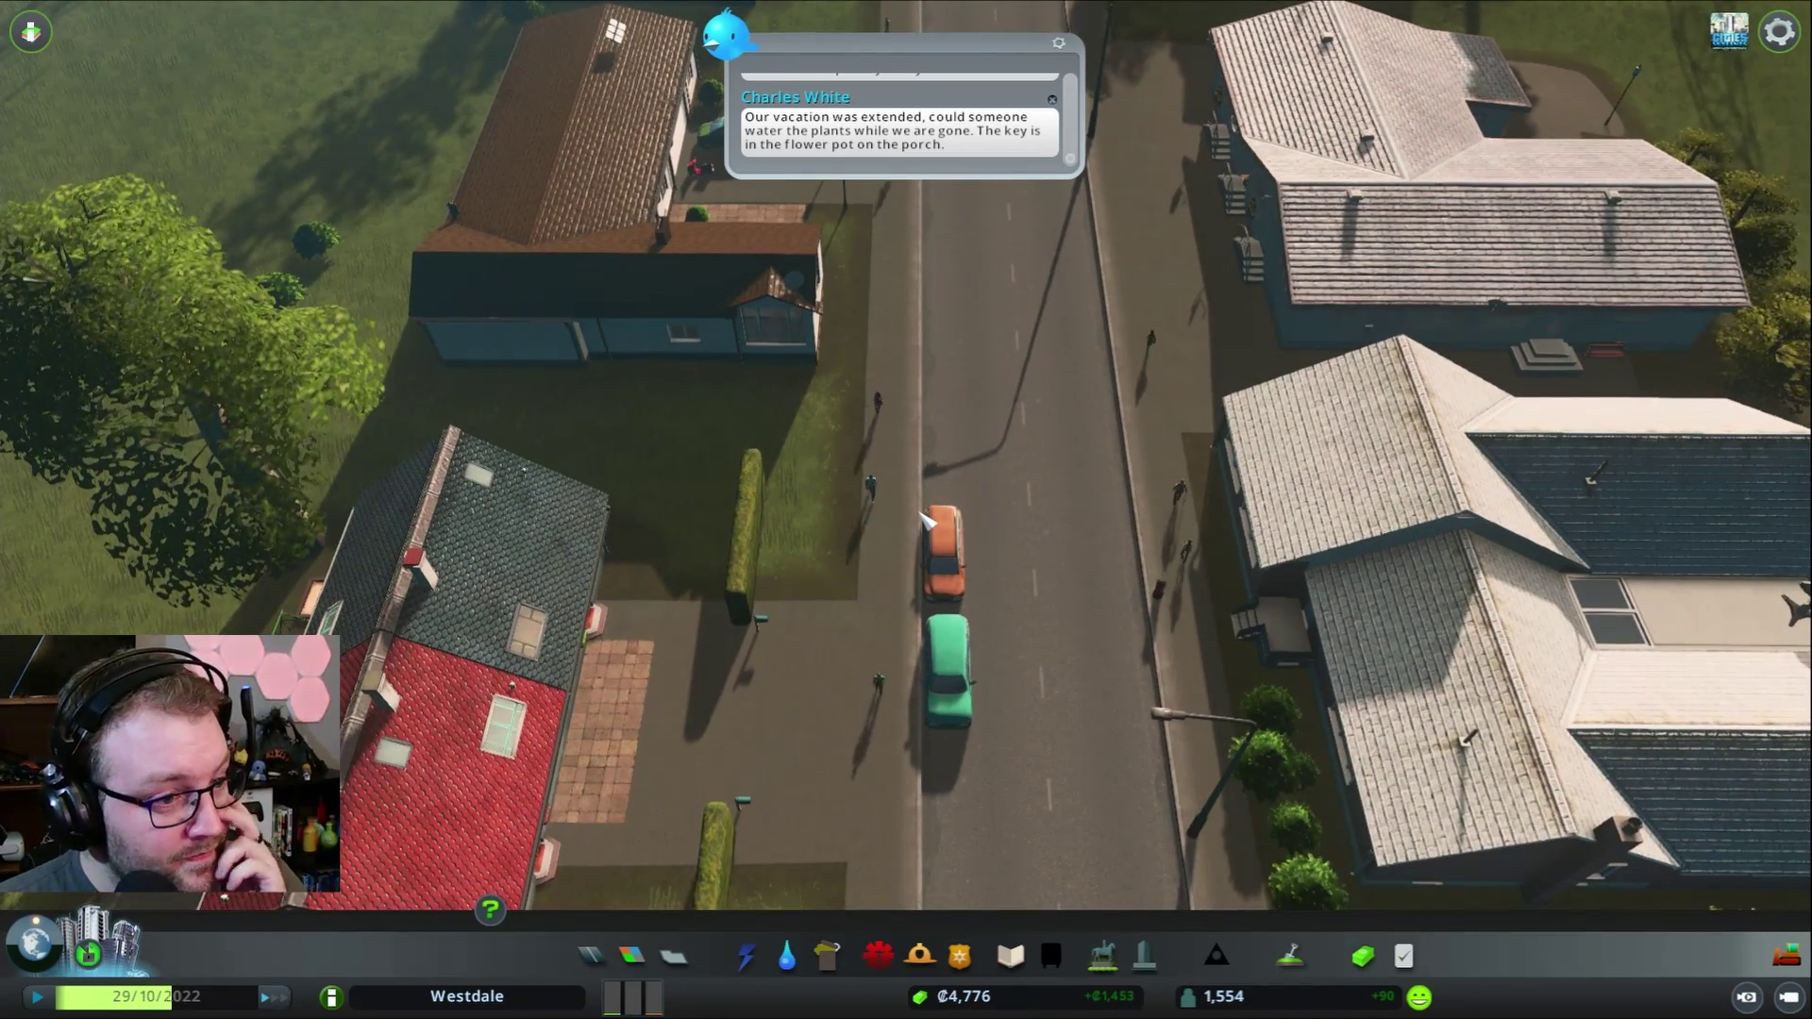
pyautogui.press('s')
pyautogui.scroll(-2, 970, 566)
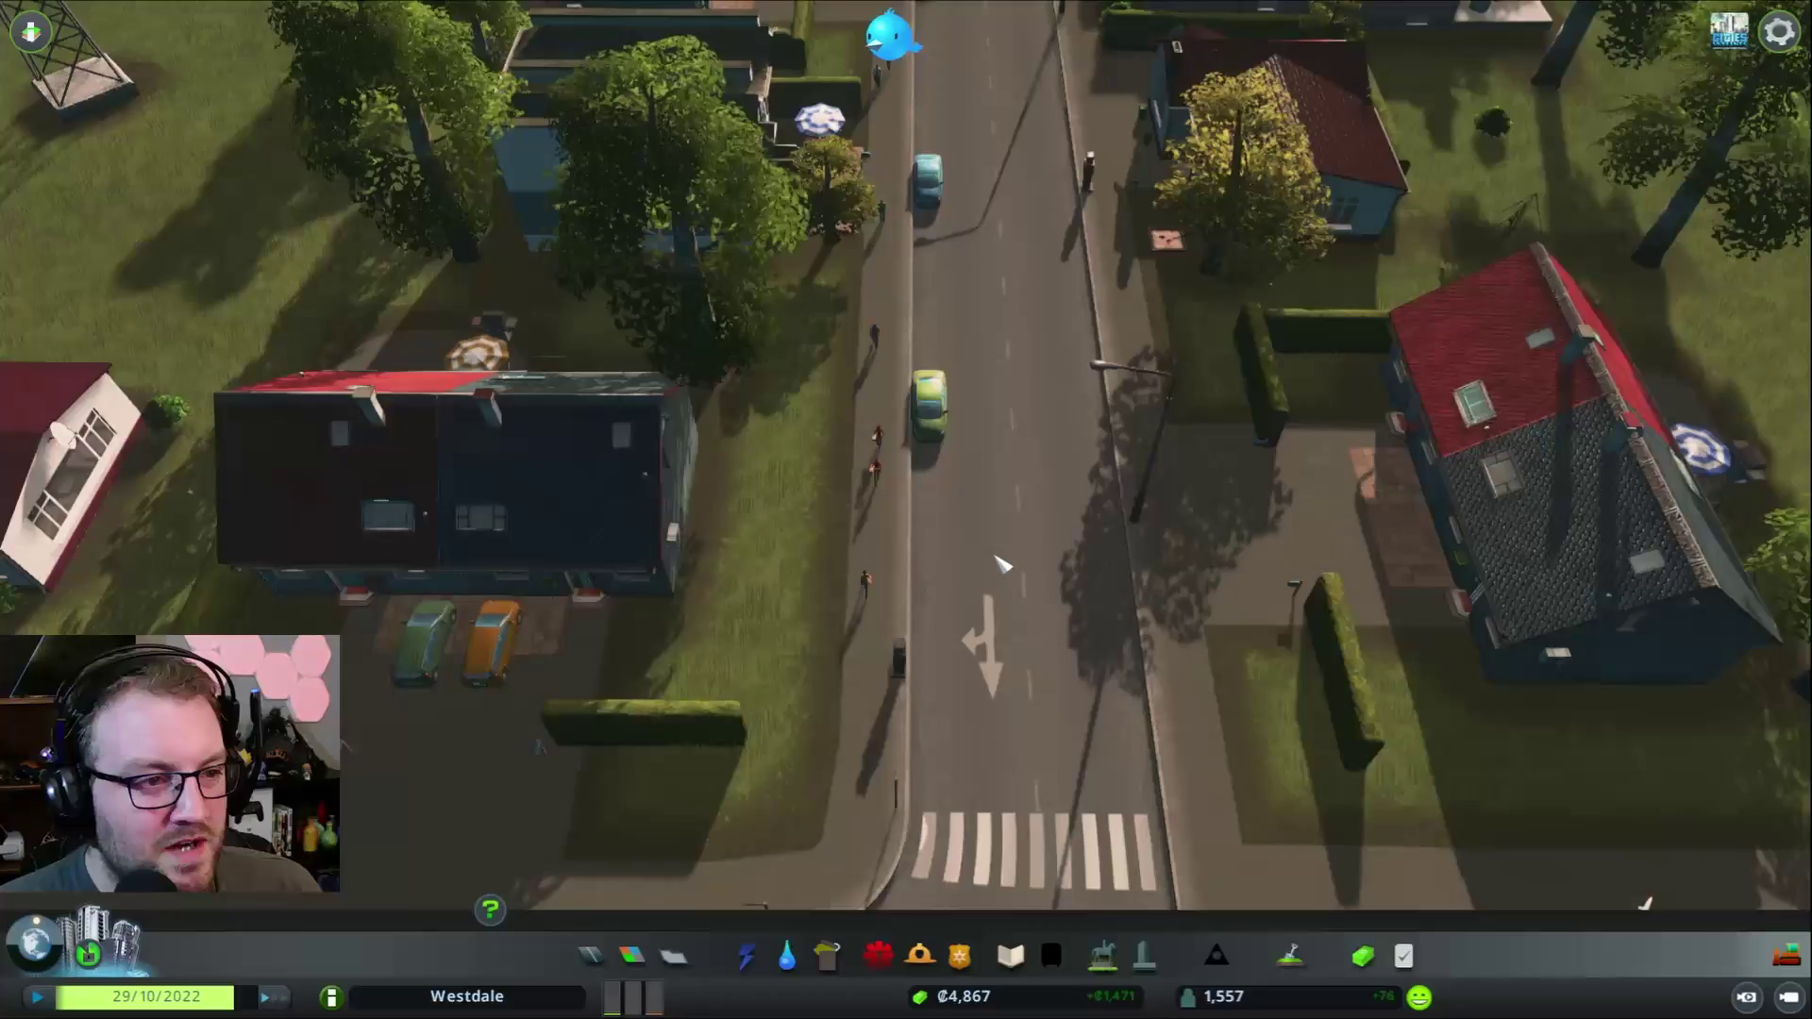
pyautogui.press('s')
pyautogui.scroll(-2, 1000, 564)
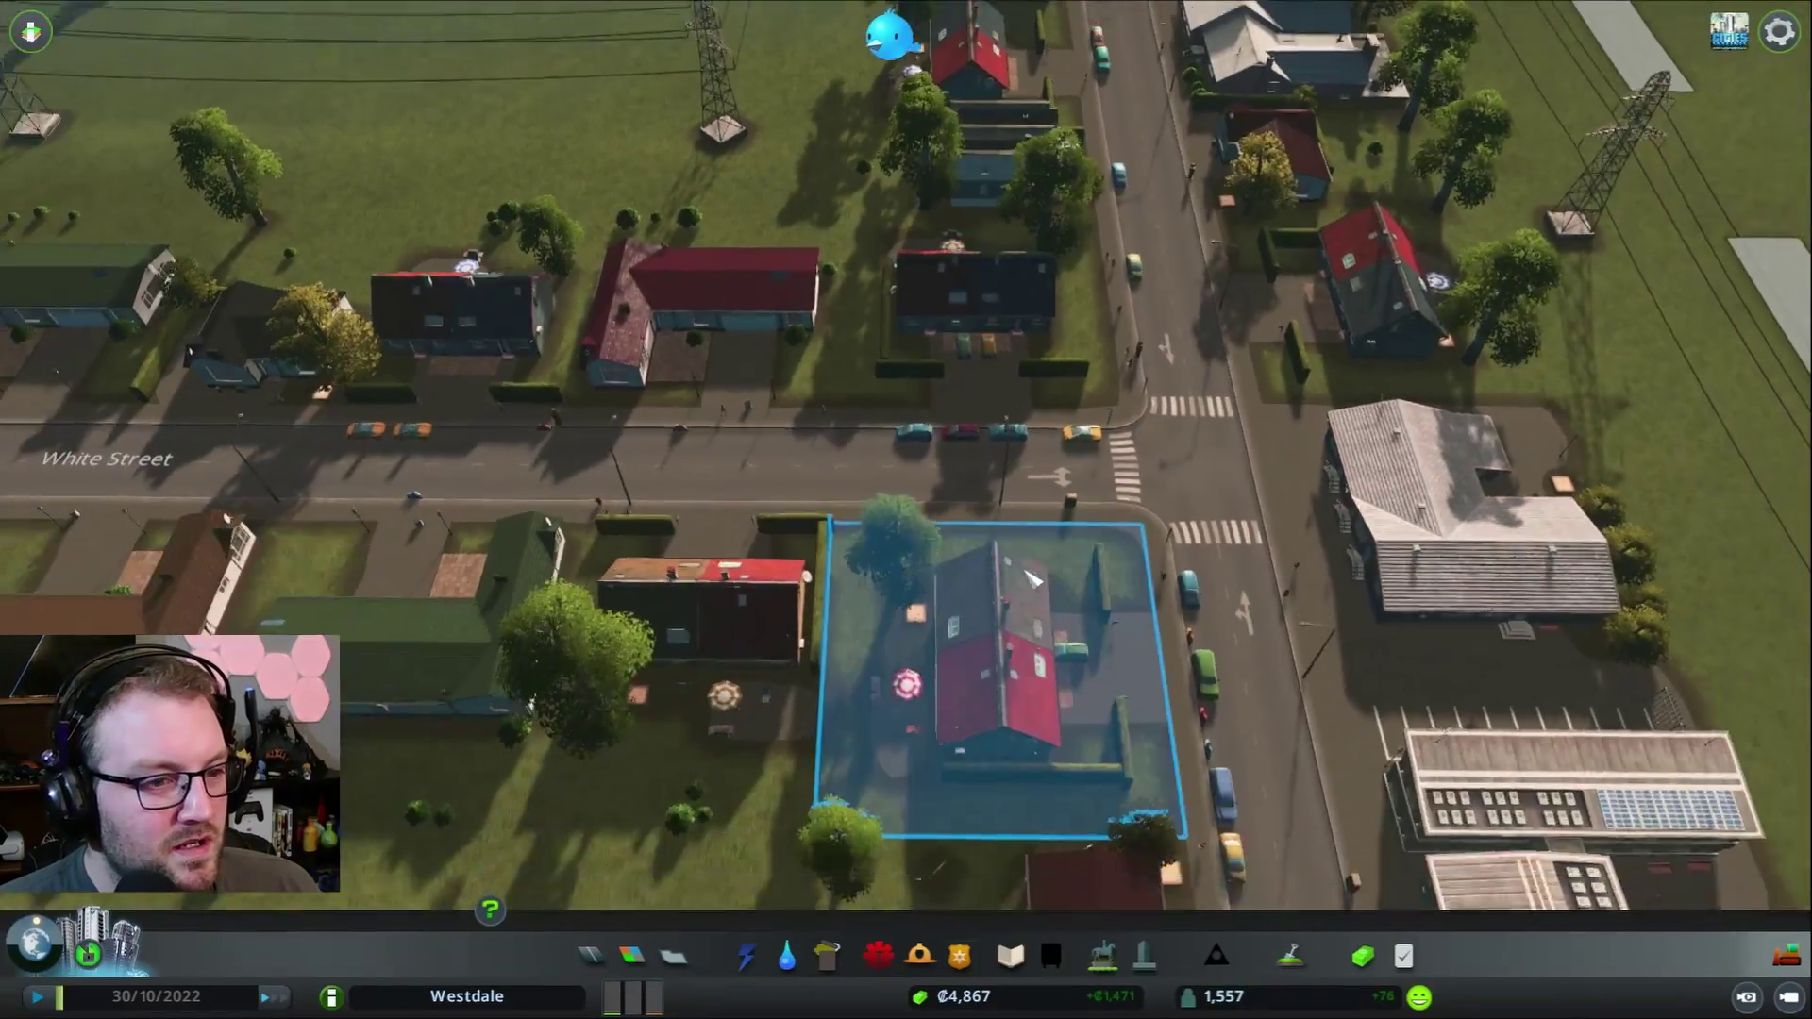
pyautogui.scroll(-4, 1033, 577)
pyautogui.scroll(-4, 1062, 595)
pyautogui.scroll(-4, 1090, 615)
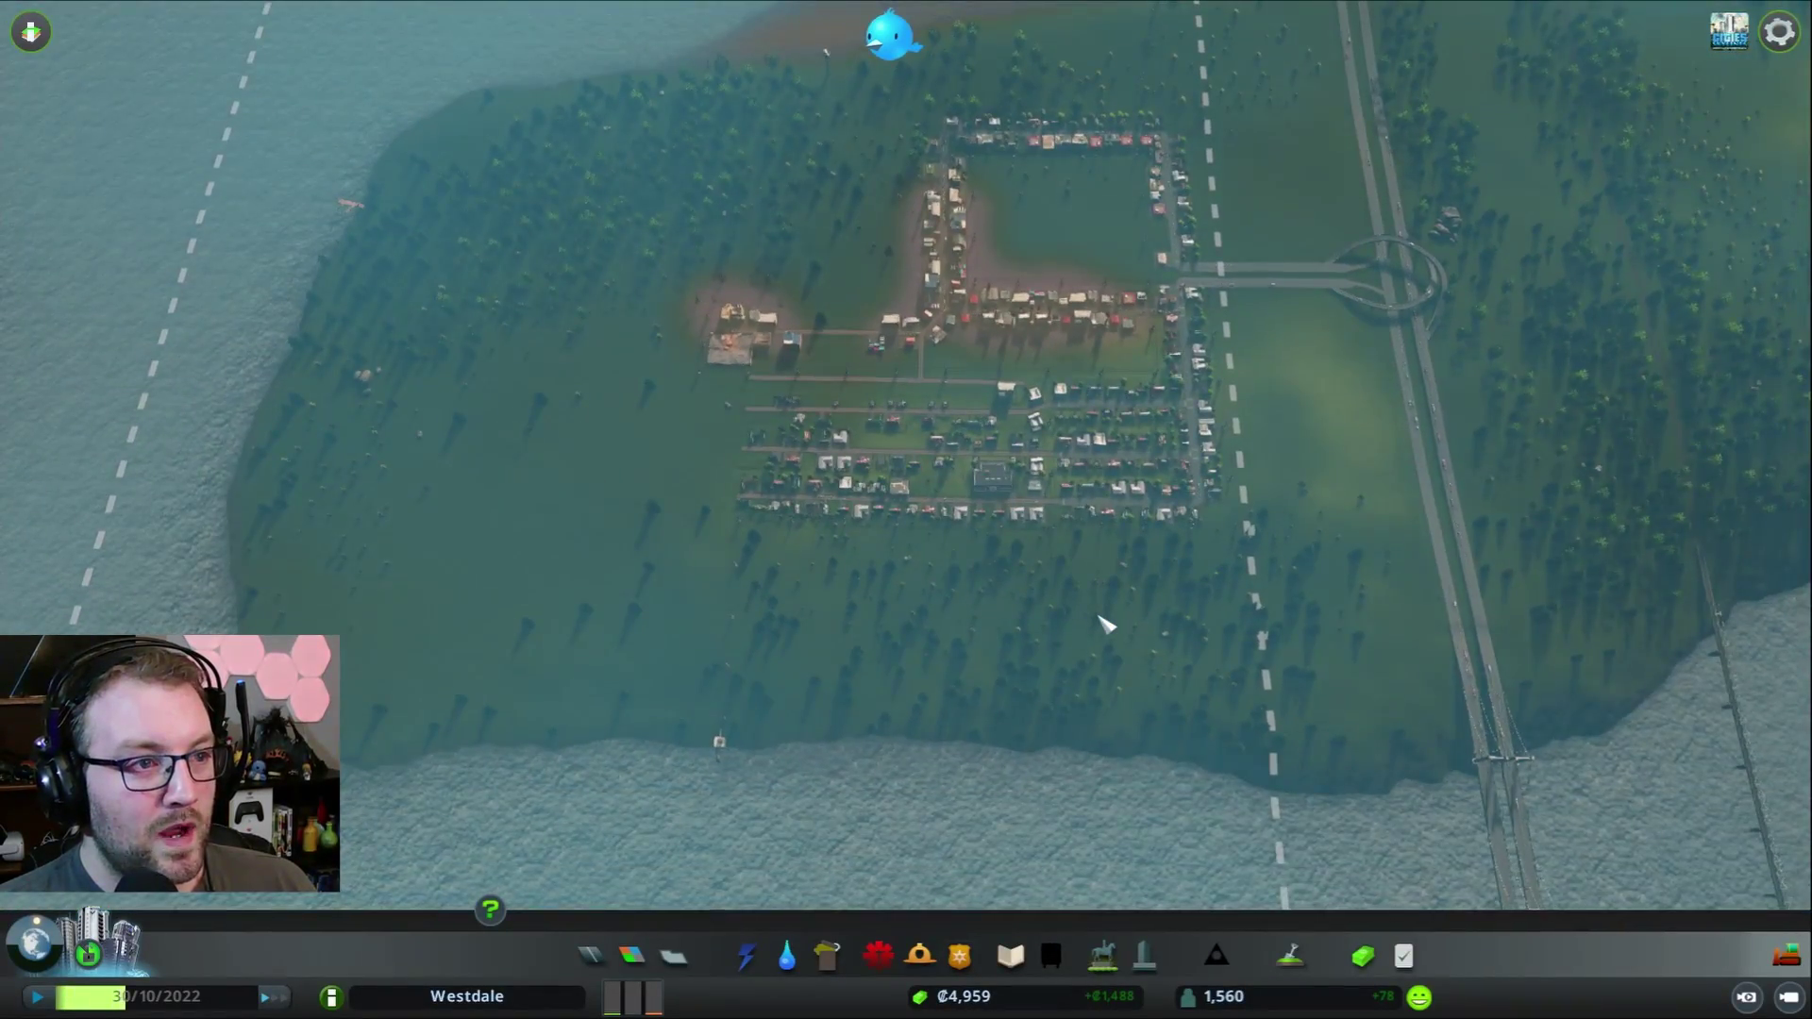
pyautogui.scroll(4, 1105, 624)
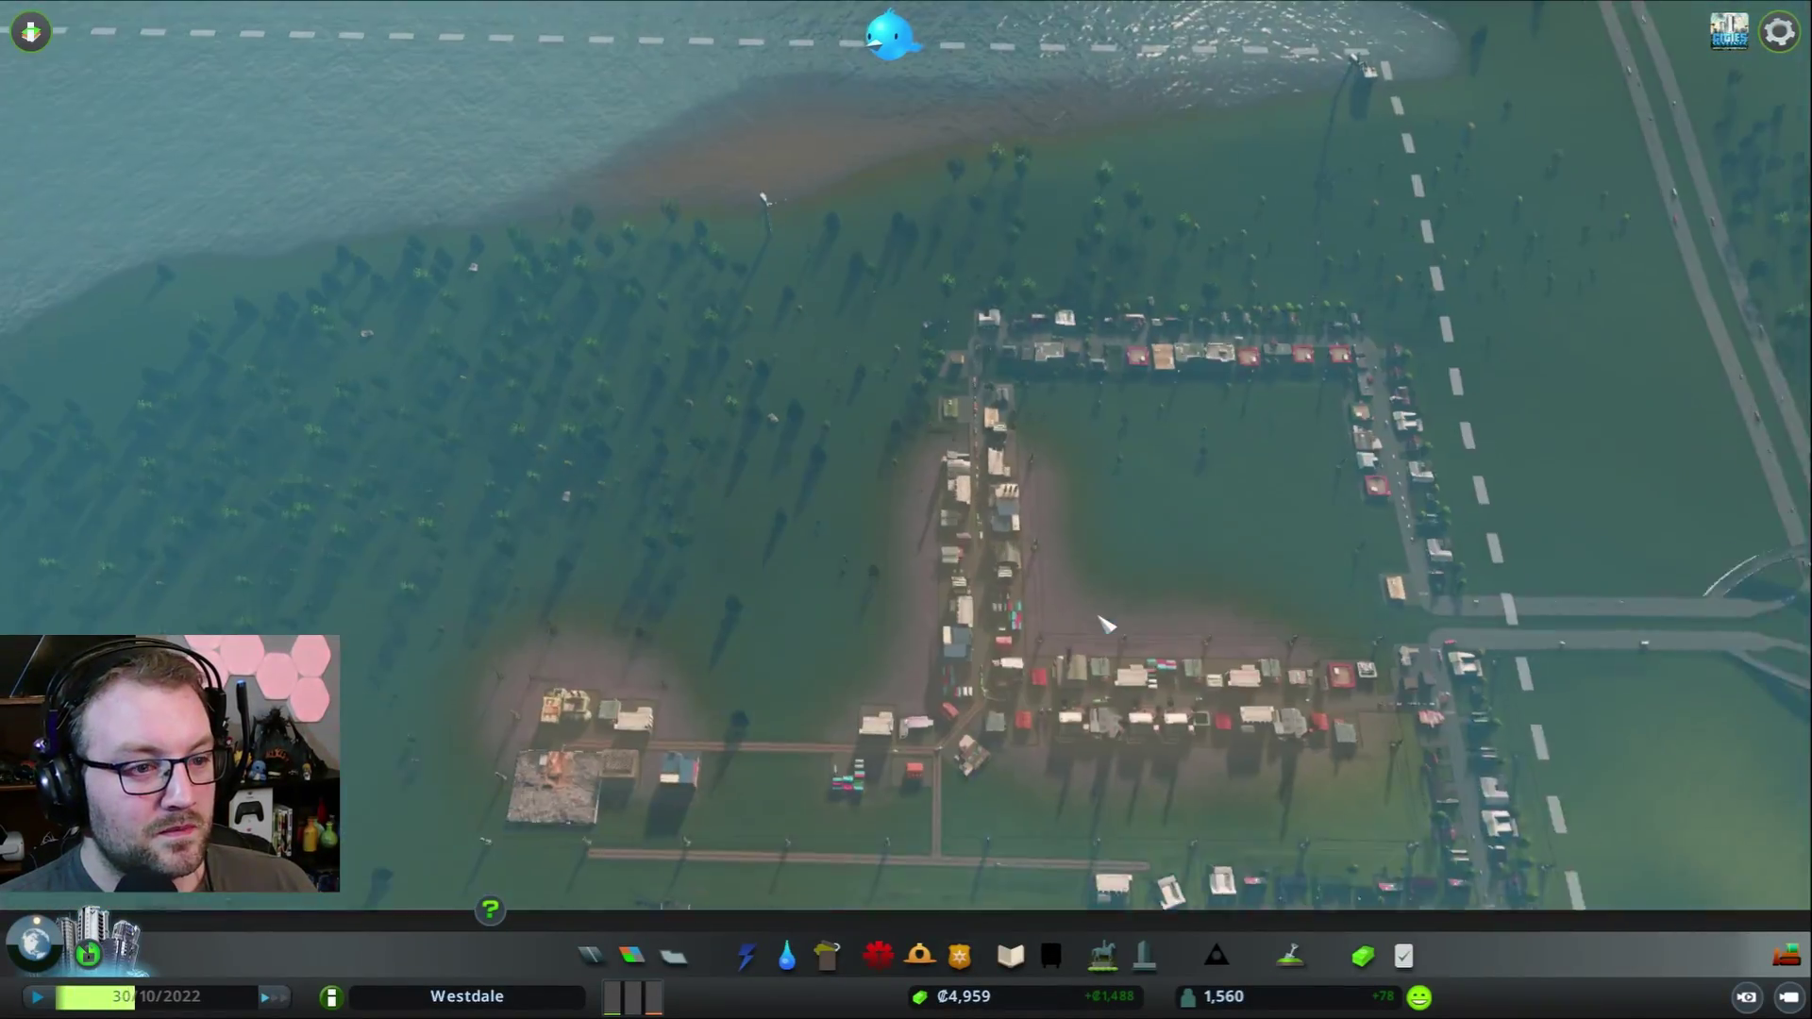
pyautogui.scroll(-1, 1125, 637)
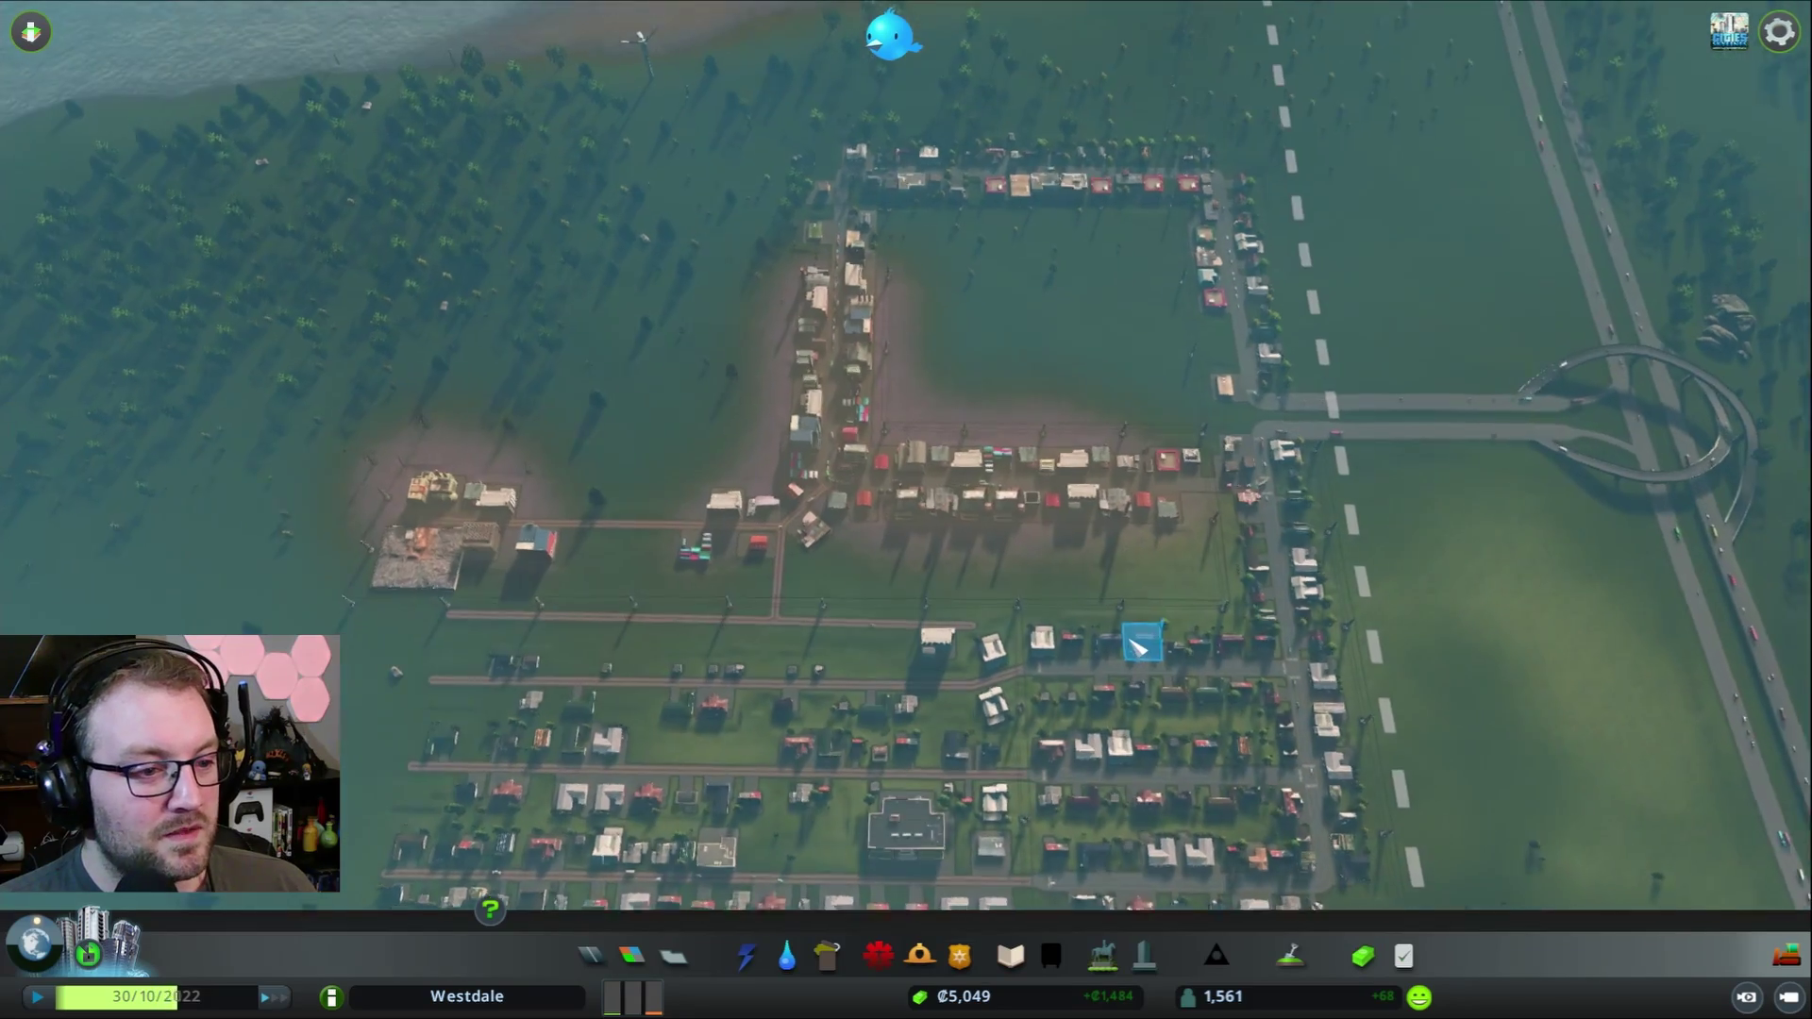
pyautogui.scroll(2, 1138, 650)
pyautogui.scroll(4, 1139, 650)
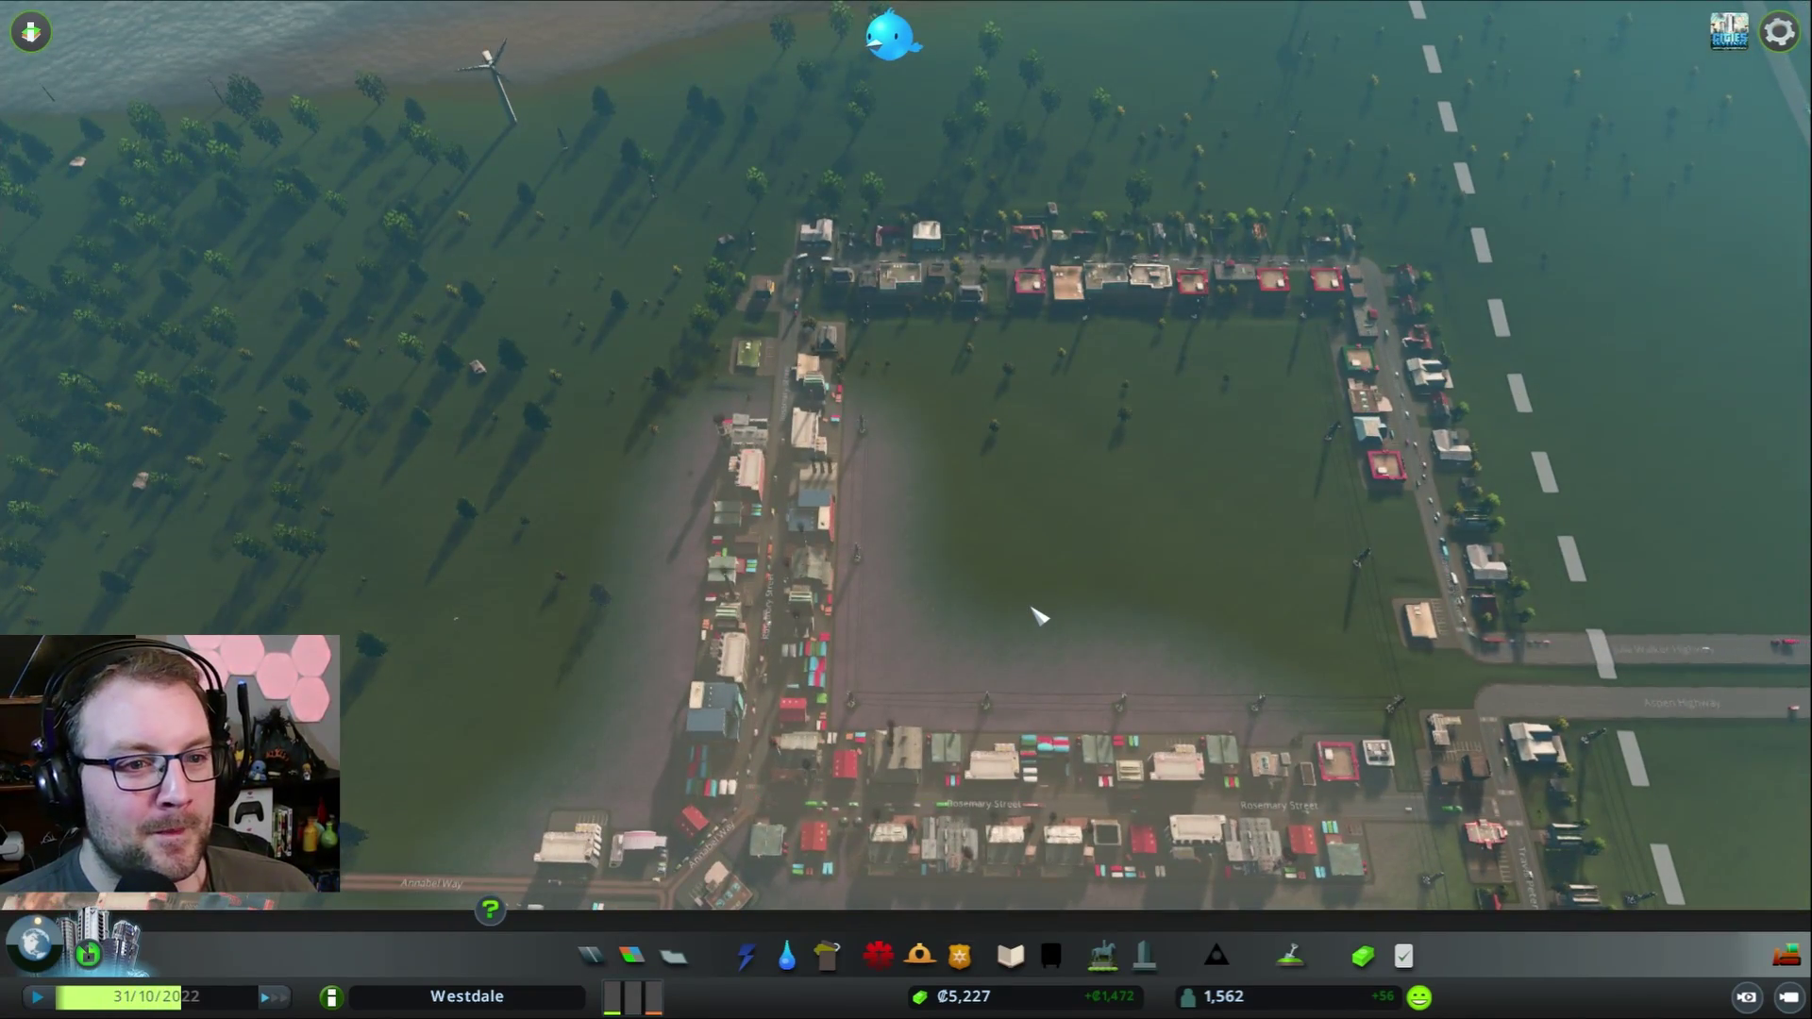
# - Move the view through the residential blocks to line up Travis Peters Street
pyautogui.press('d')
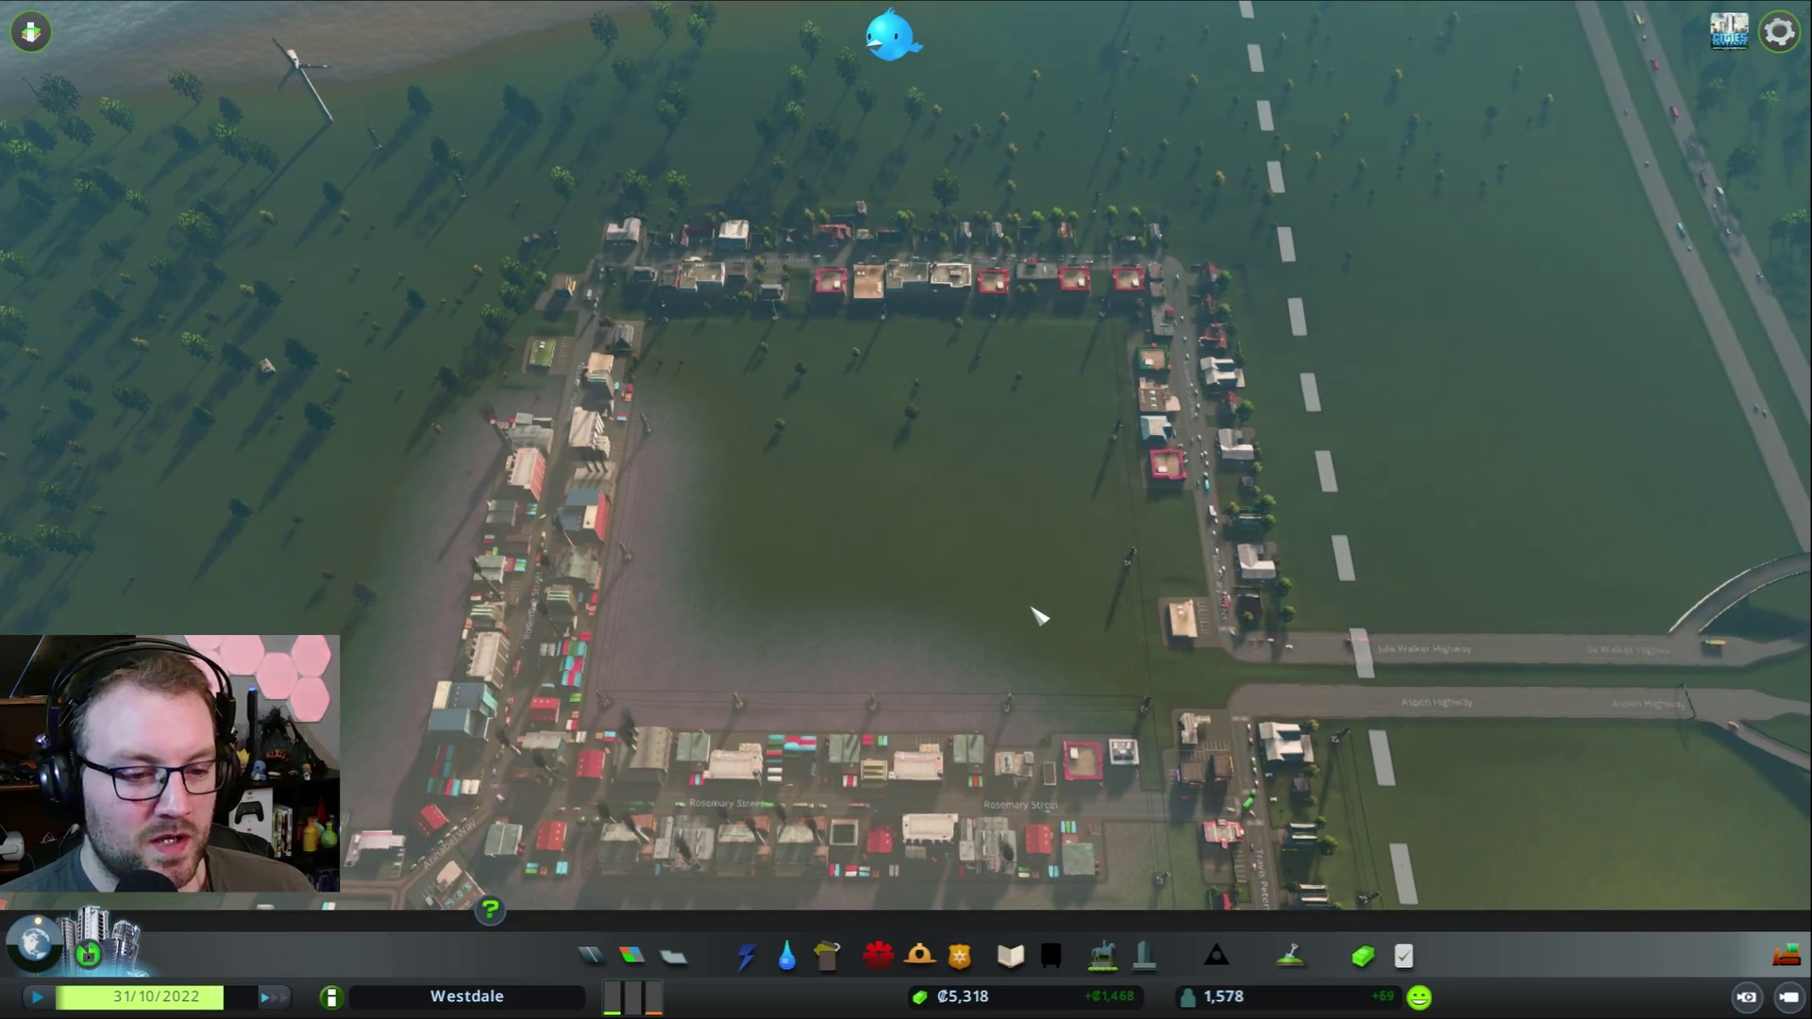
pyautogui.press('s')
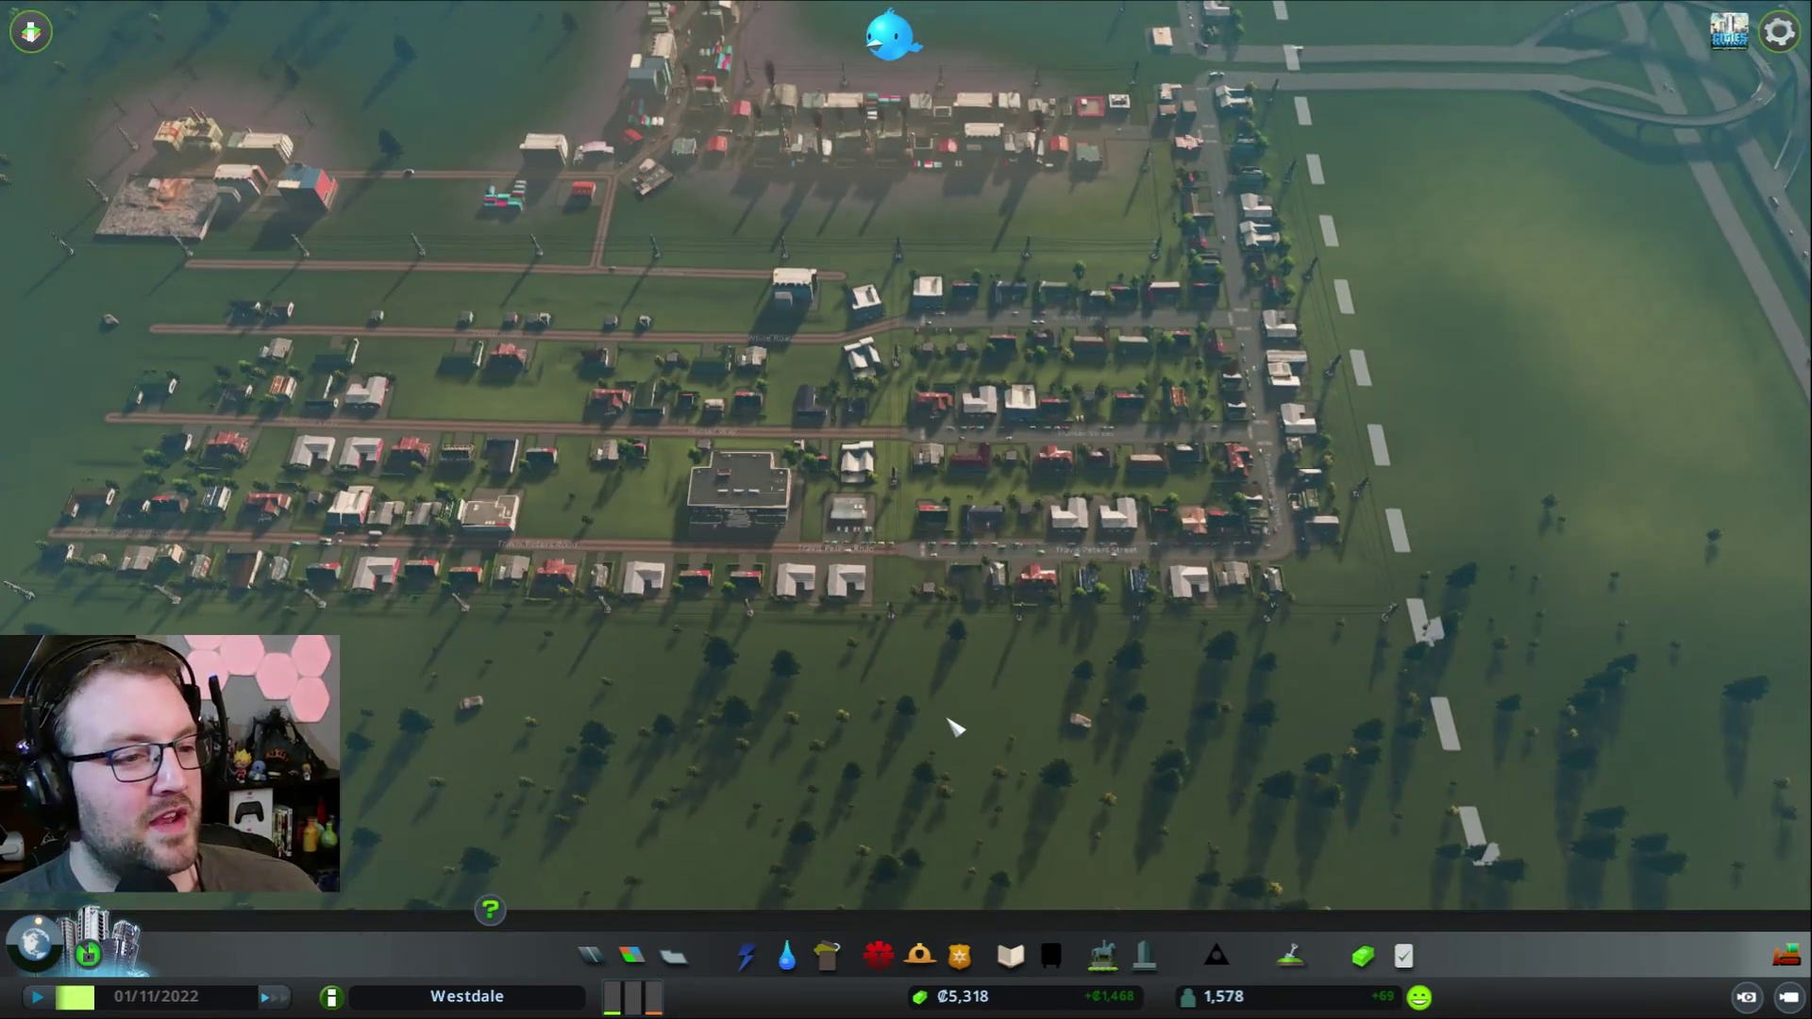
pyautogui.scroll(4, 953, 726)
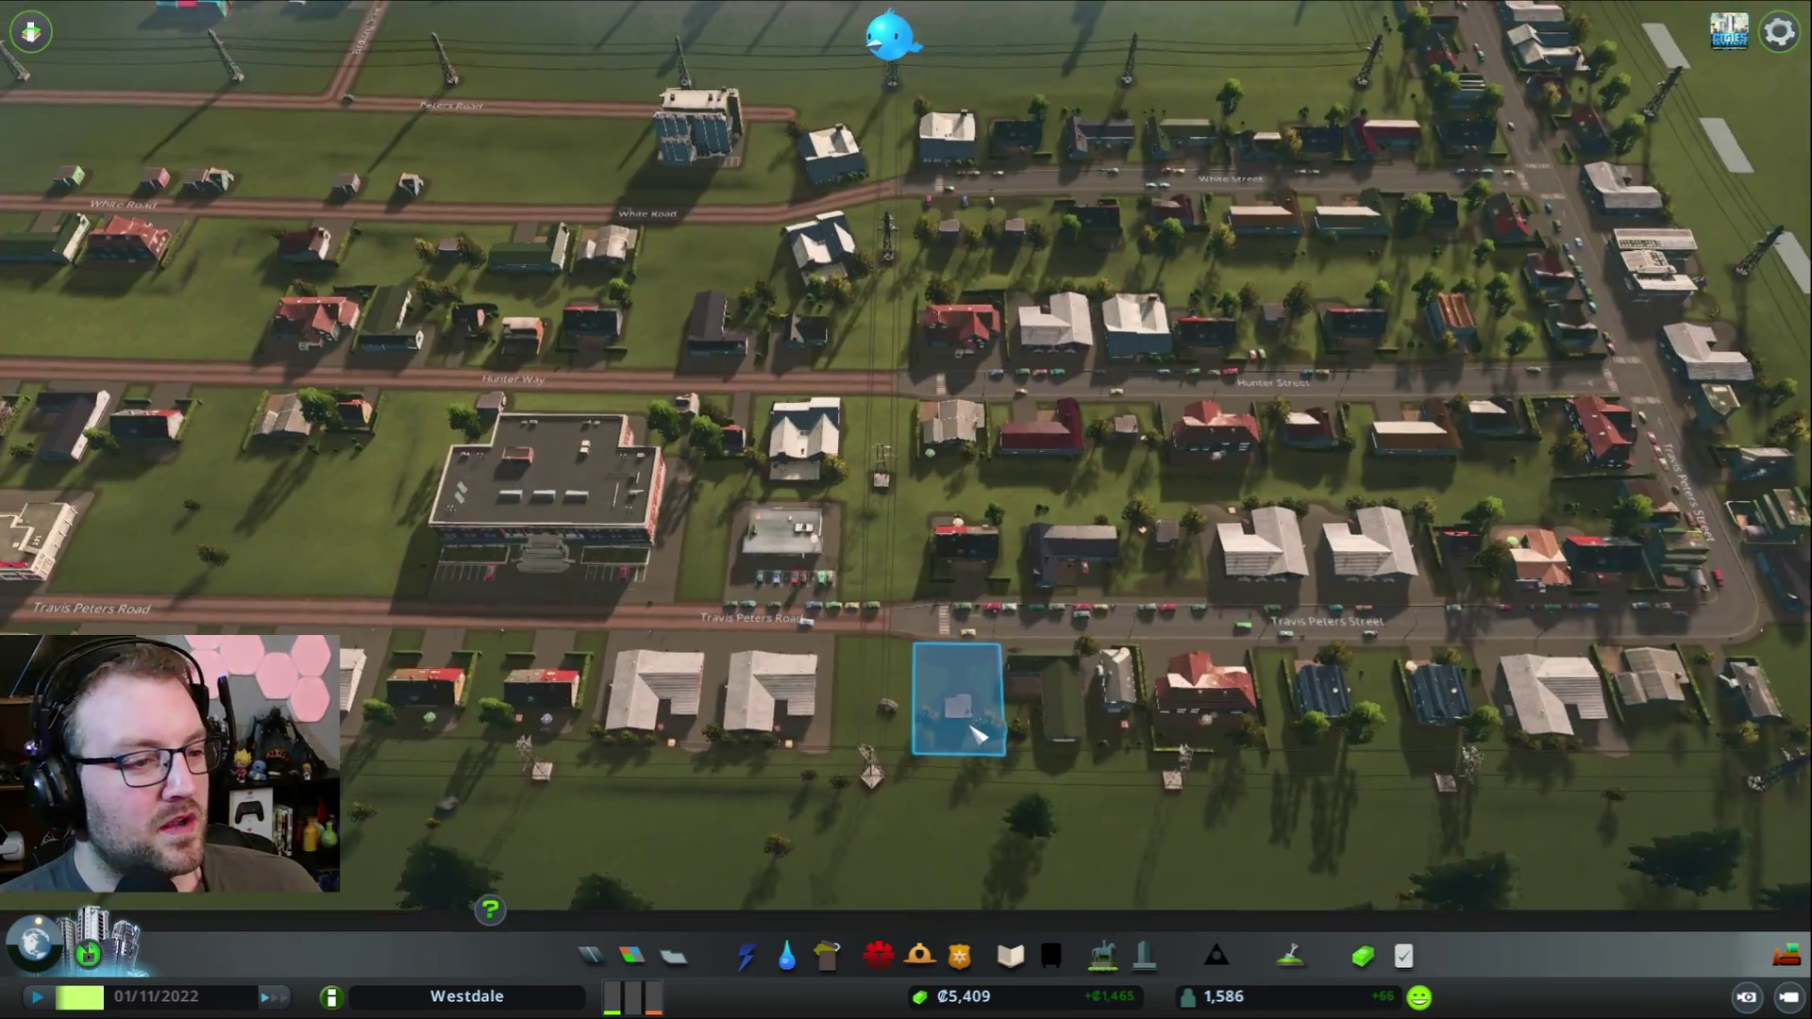
pyautogui.scroll(4, 991, 750)
pyautogui.scroll(4, 1034, 780)
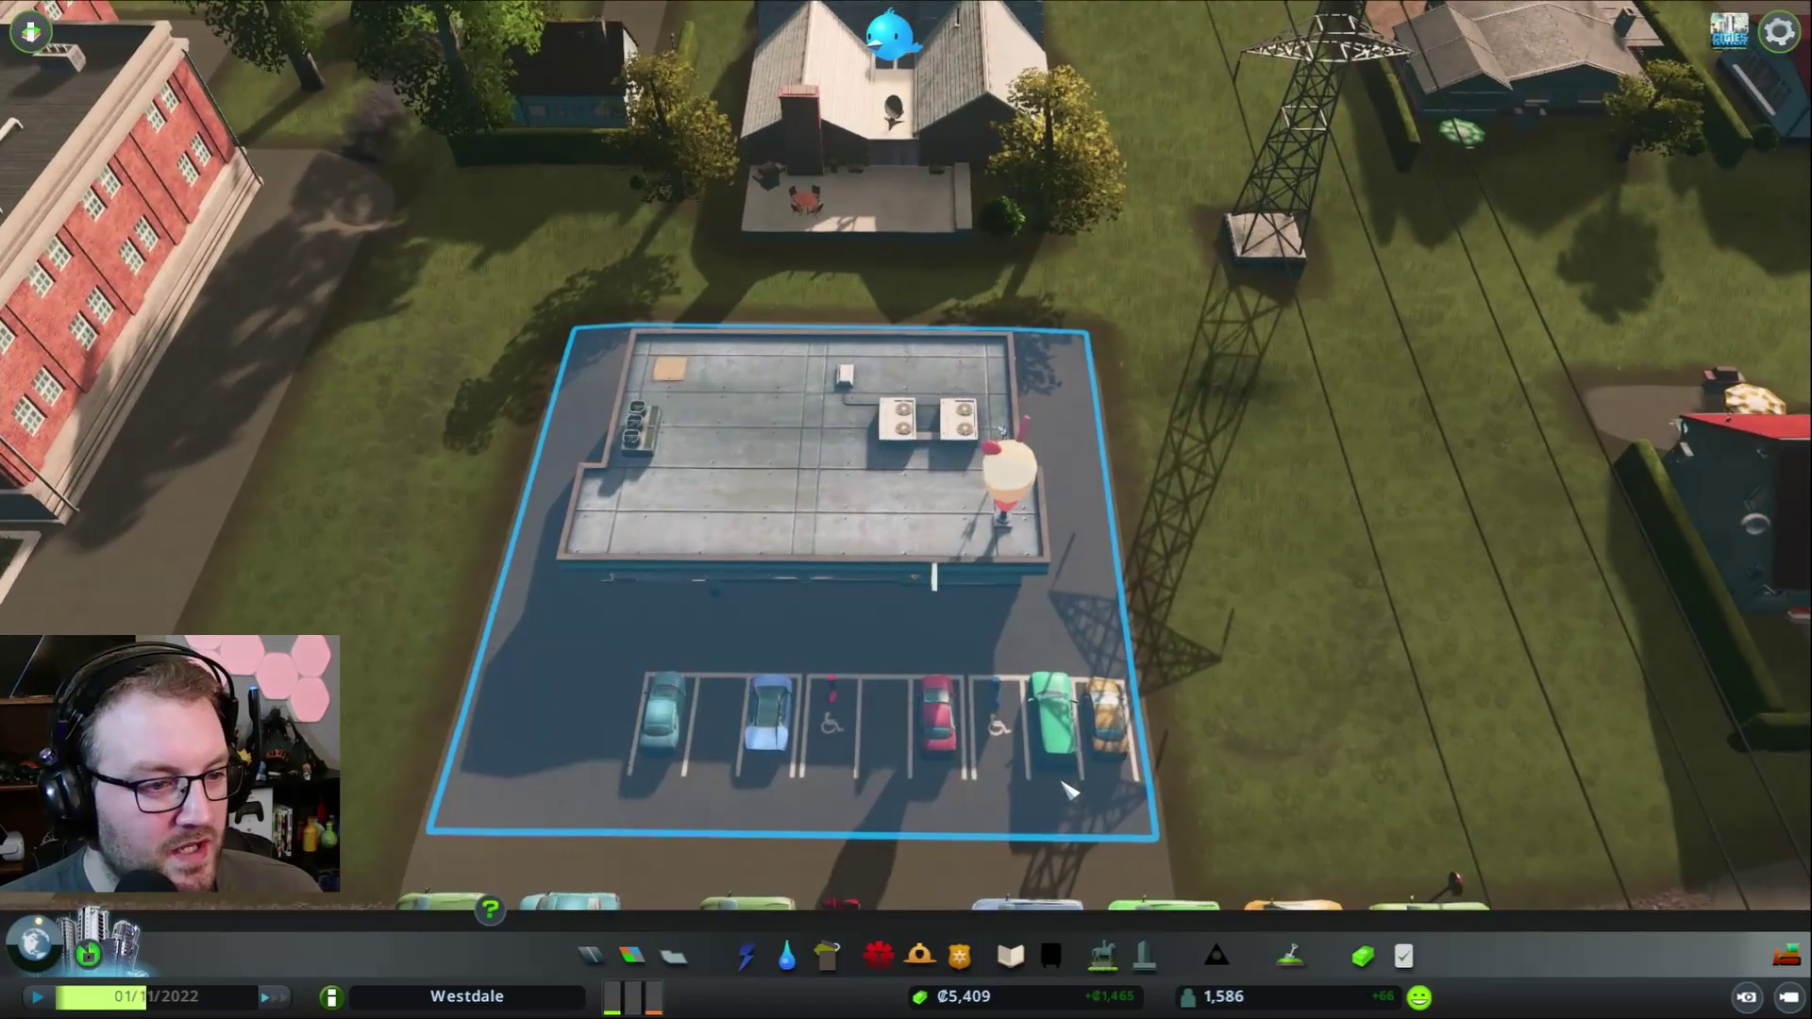
pyautogui.scroll(2, 1069, 793)
pyautogui.scroll(2, 1075, 736)
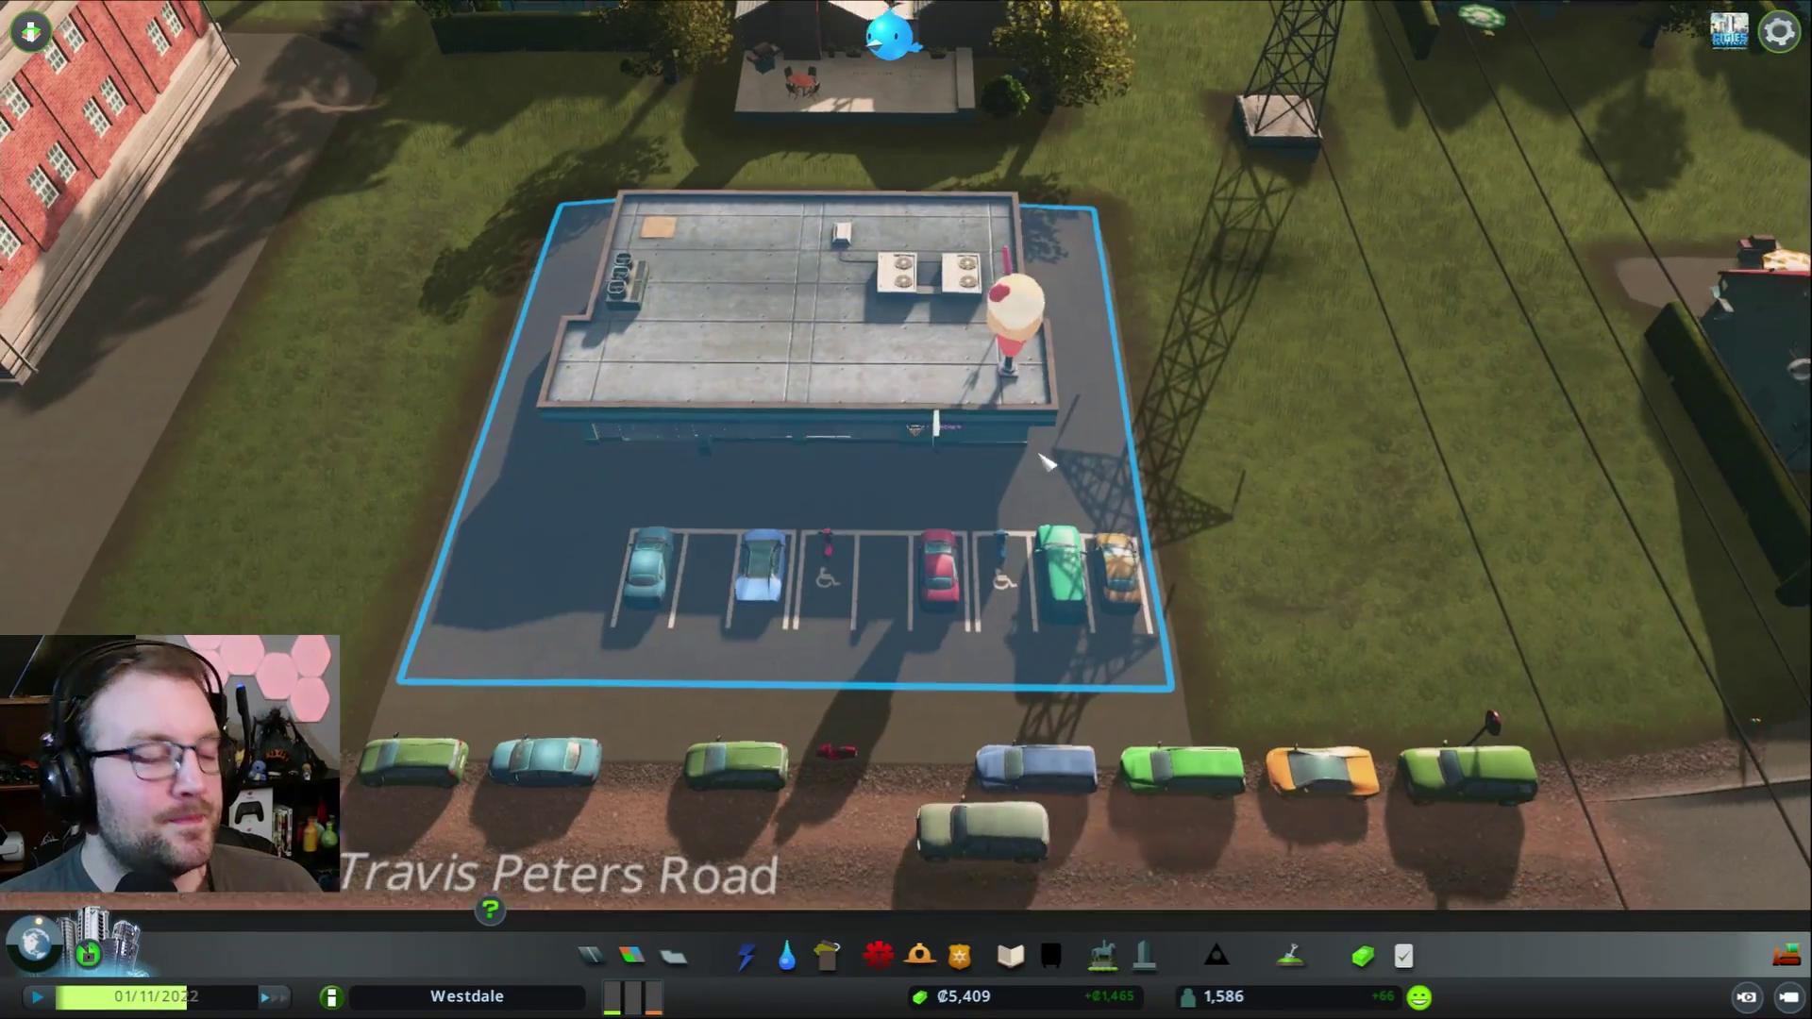
pyautogui.scroll(-8, 1013, 424)
pyautogui.scroll(-4, 1014, 567)
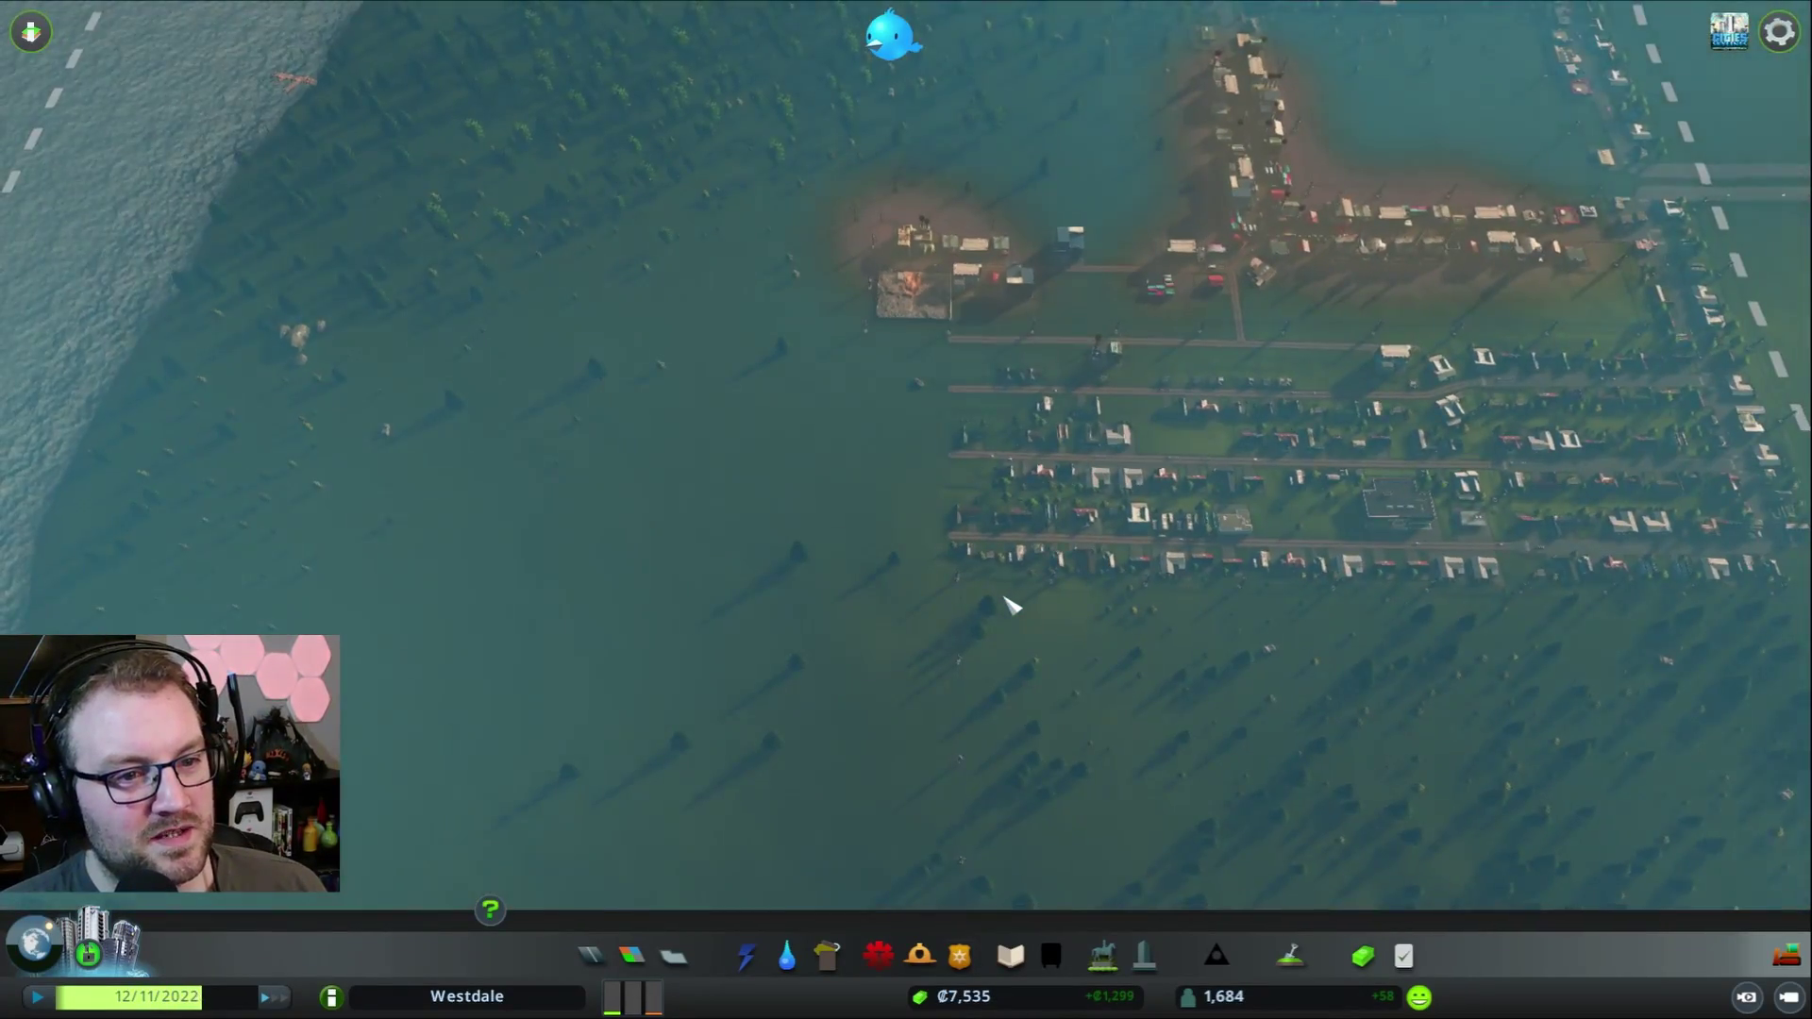
pyautogui.scroll(3, 1011, 605)
pyautogui.scroll(4, 1010, 607)
pyautogui.scroll(4, 1015, 605)
pyautogui.scroll(3, 1018, 606)
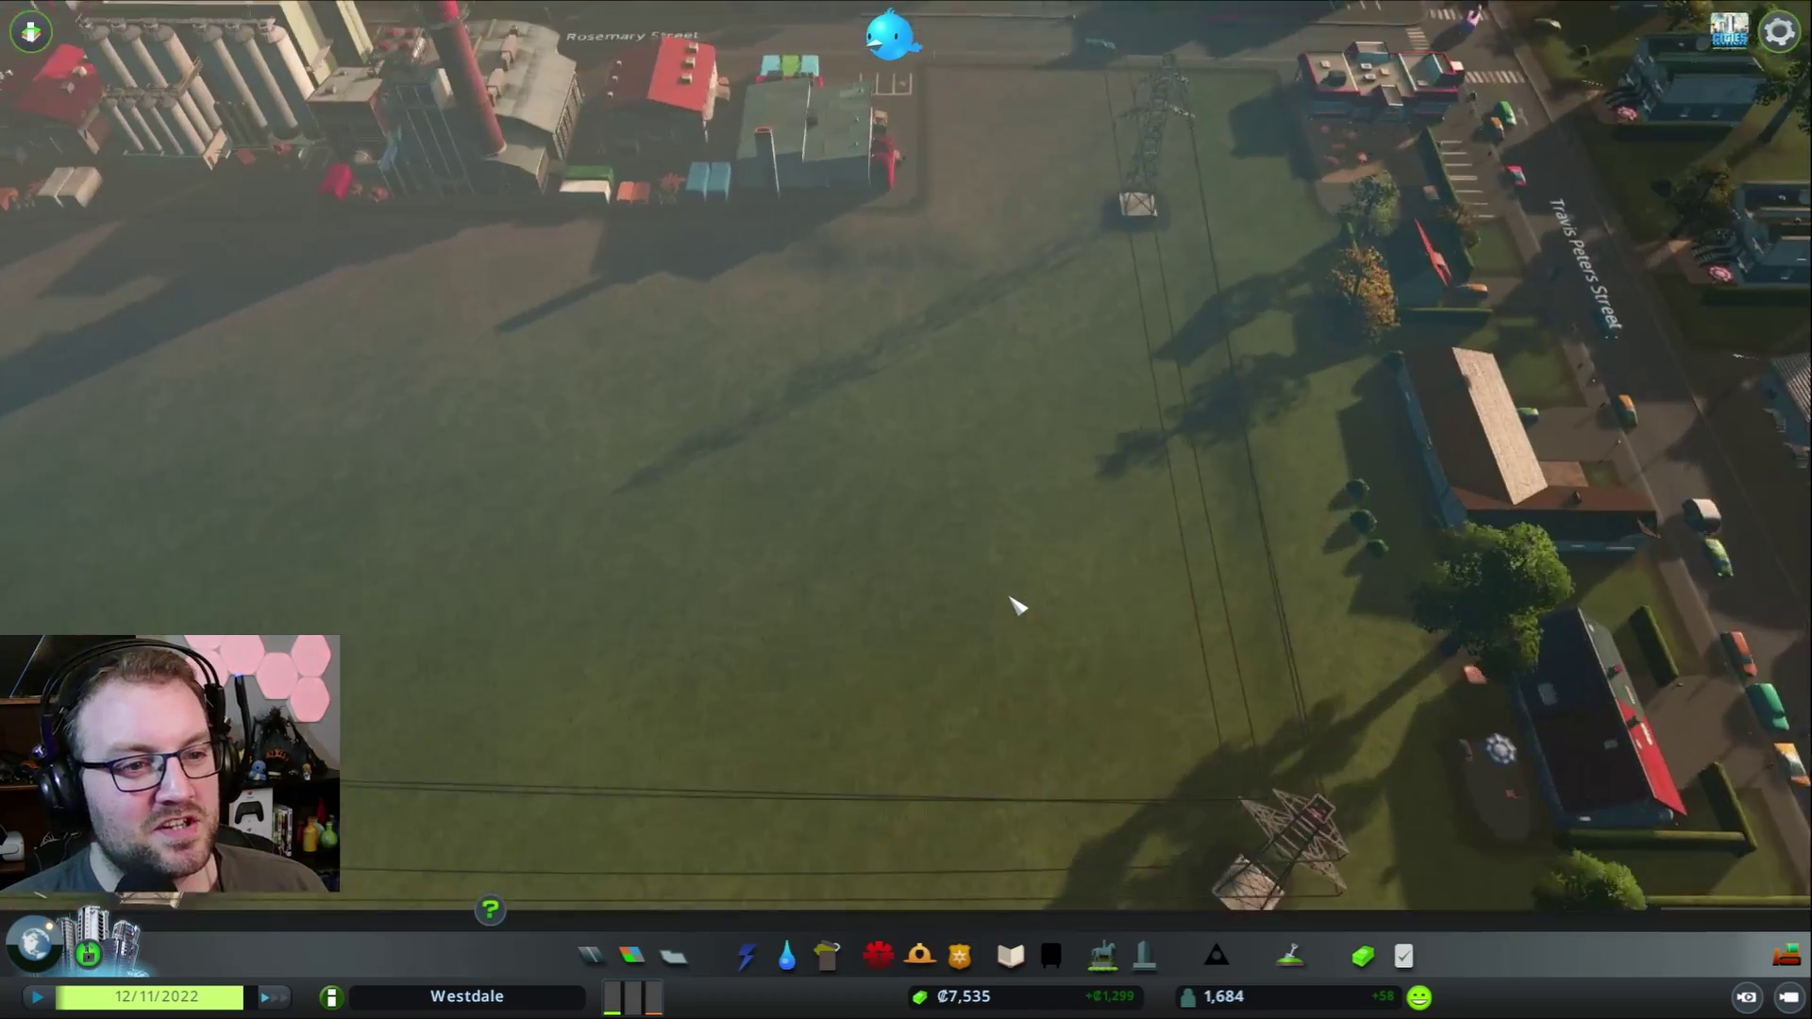
pyautogui.scroll(2, 1016, 605)
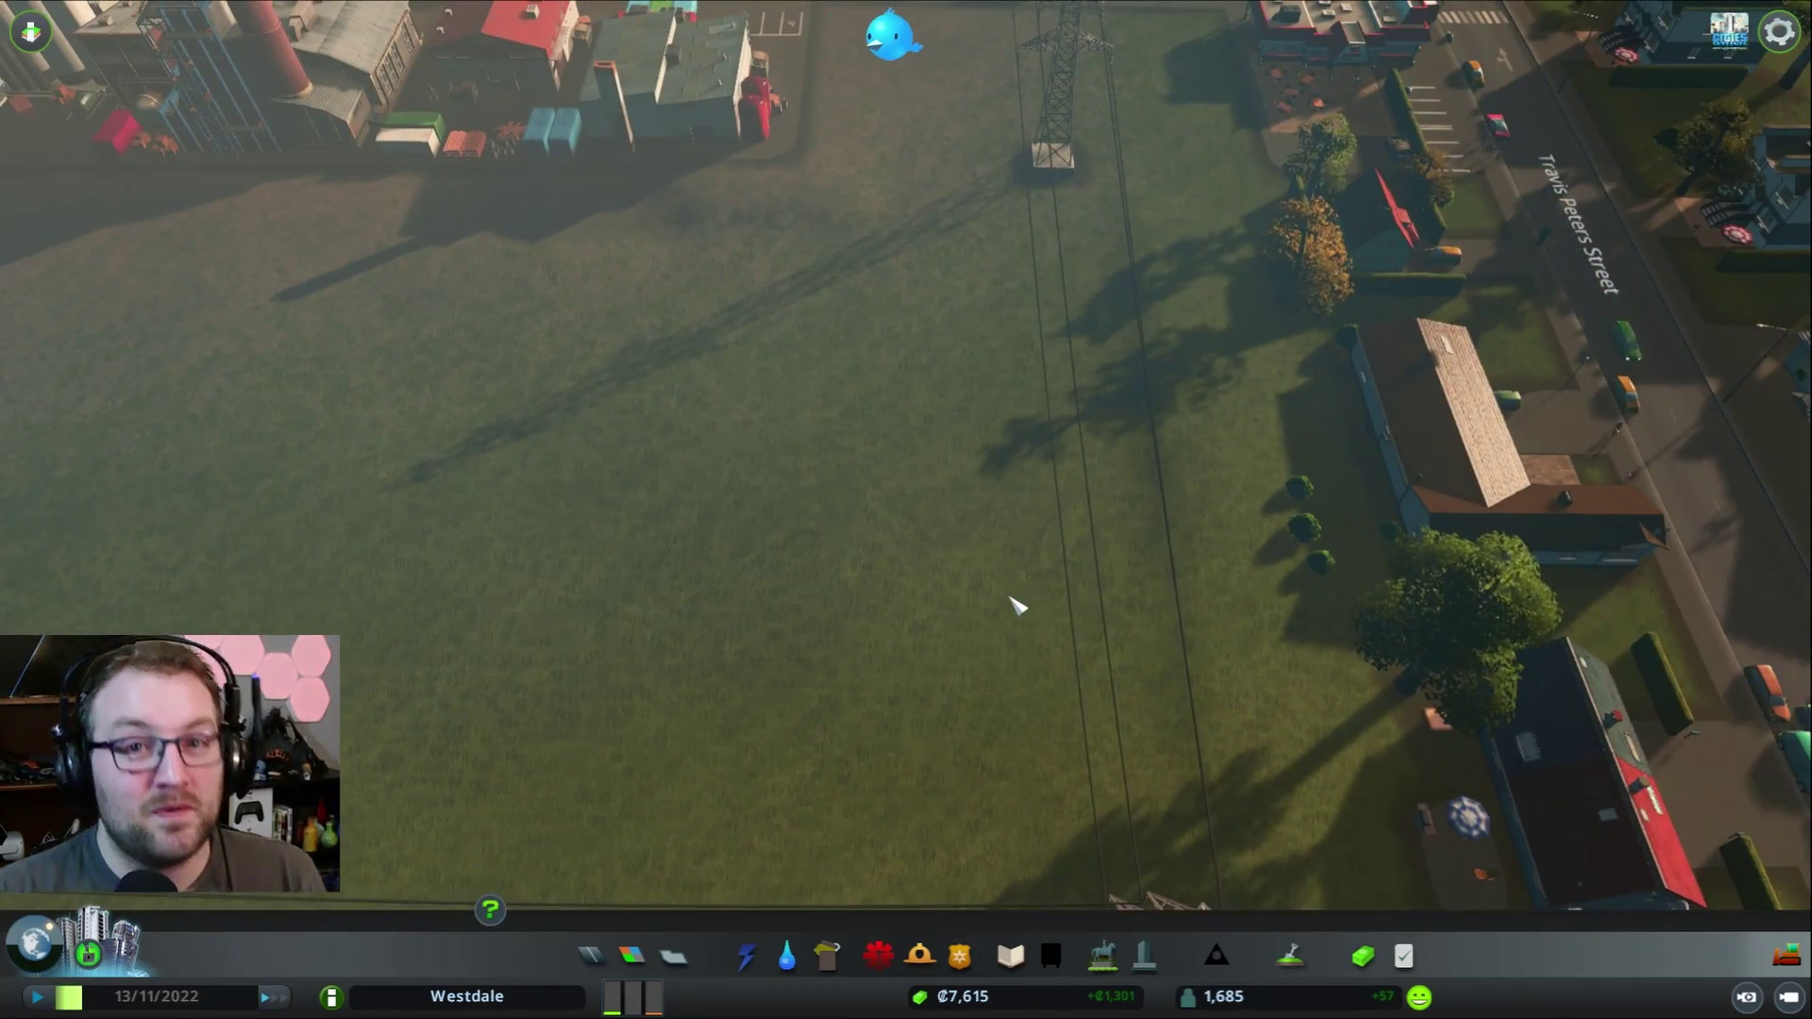
pyautogui.scroll(-3, 1104, 467)
pyautogui.press('w')
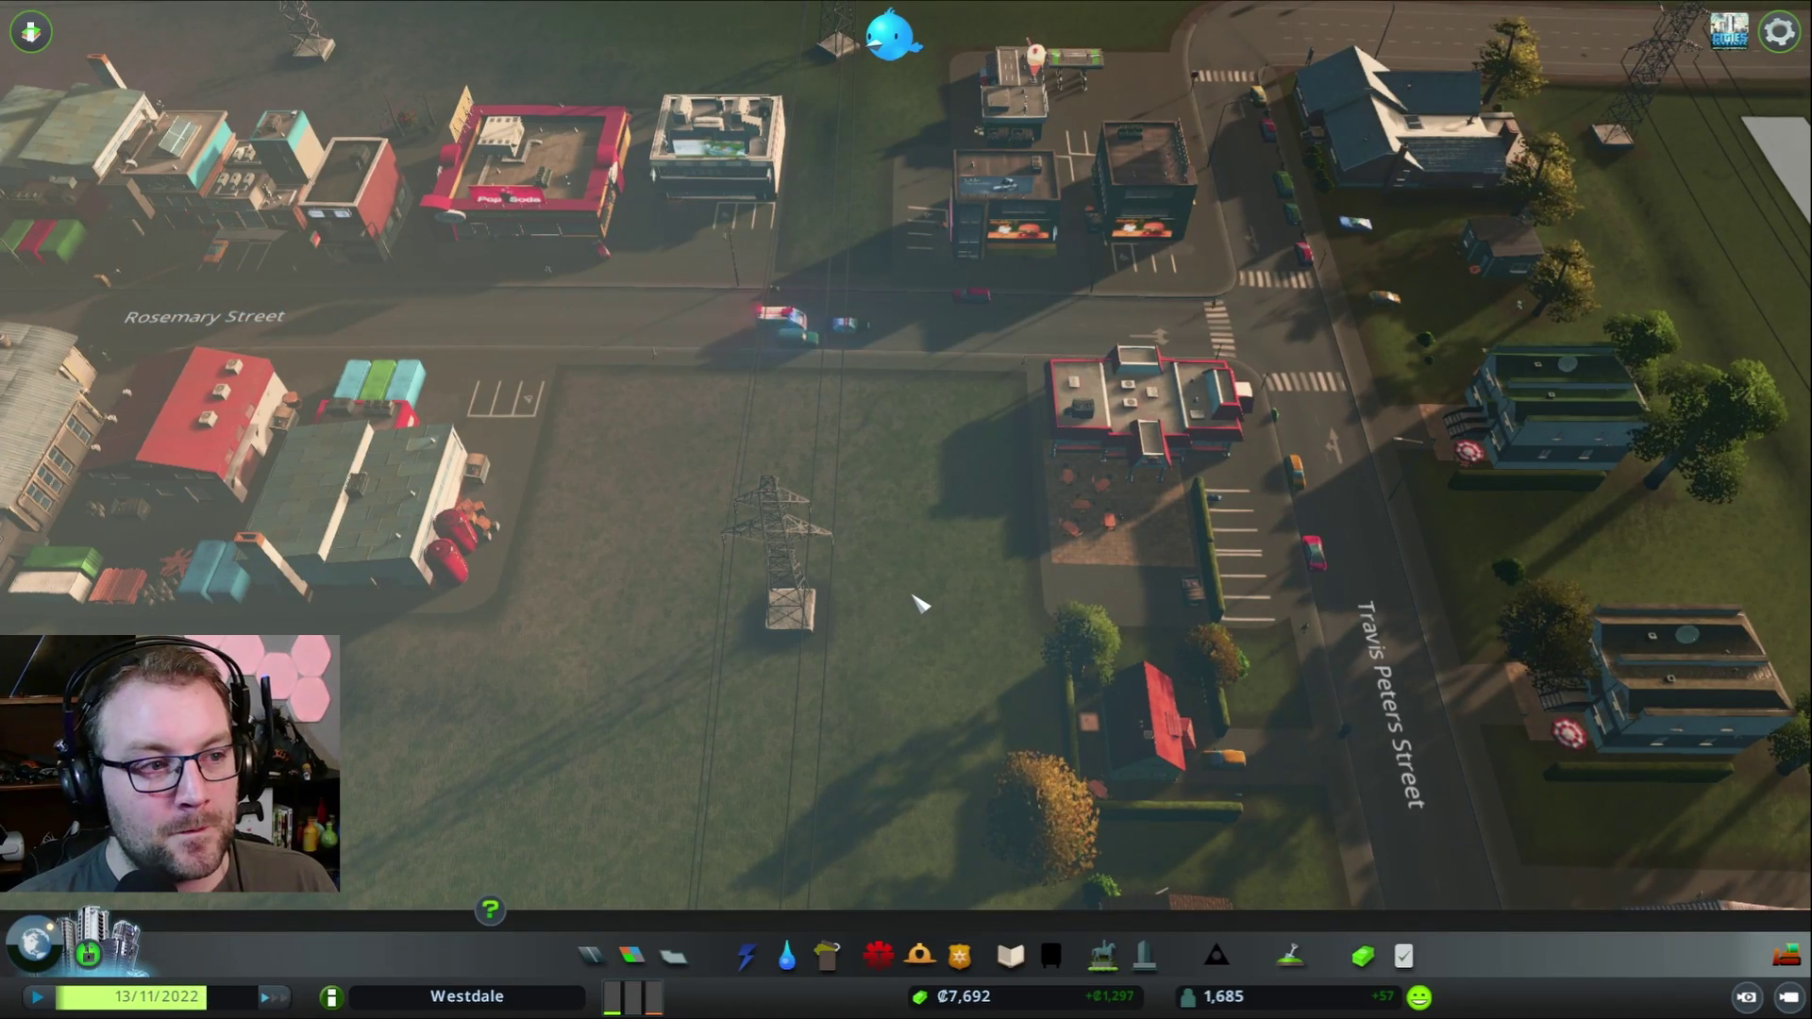
pyautogui.press('d')
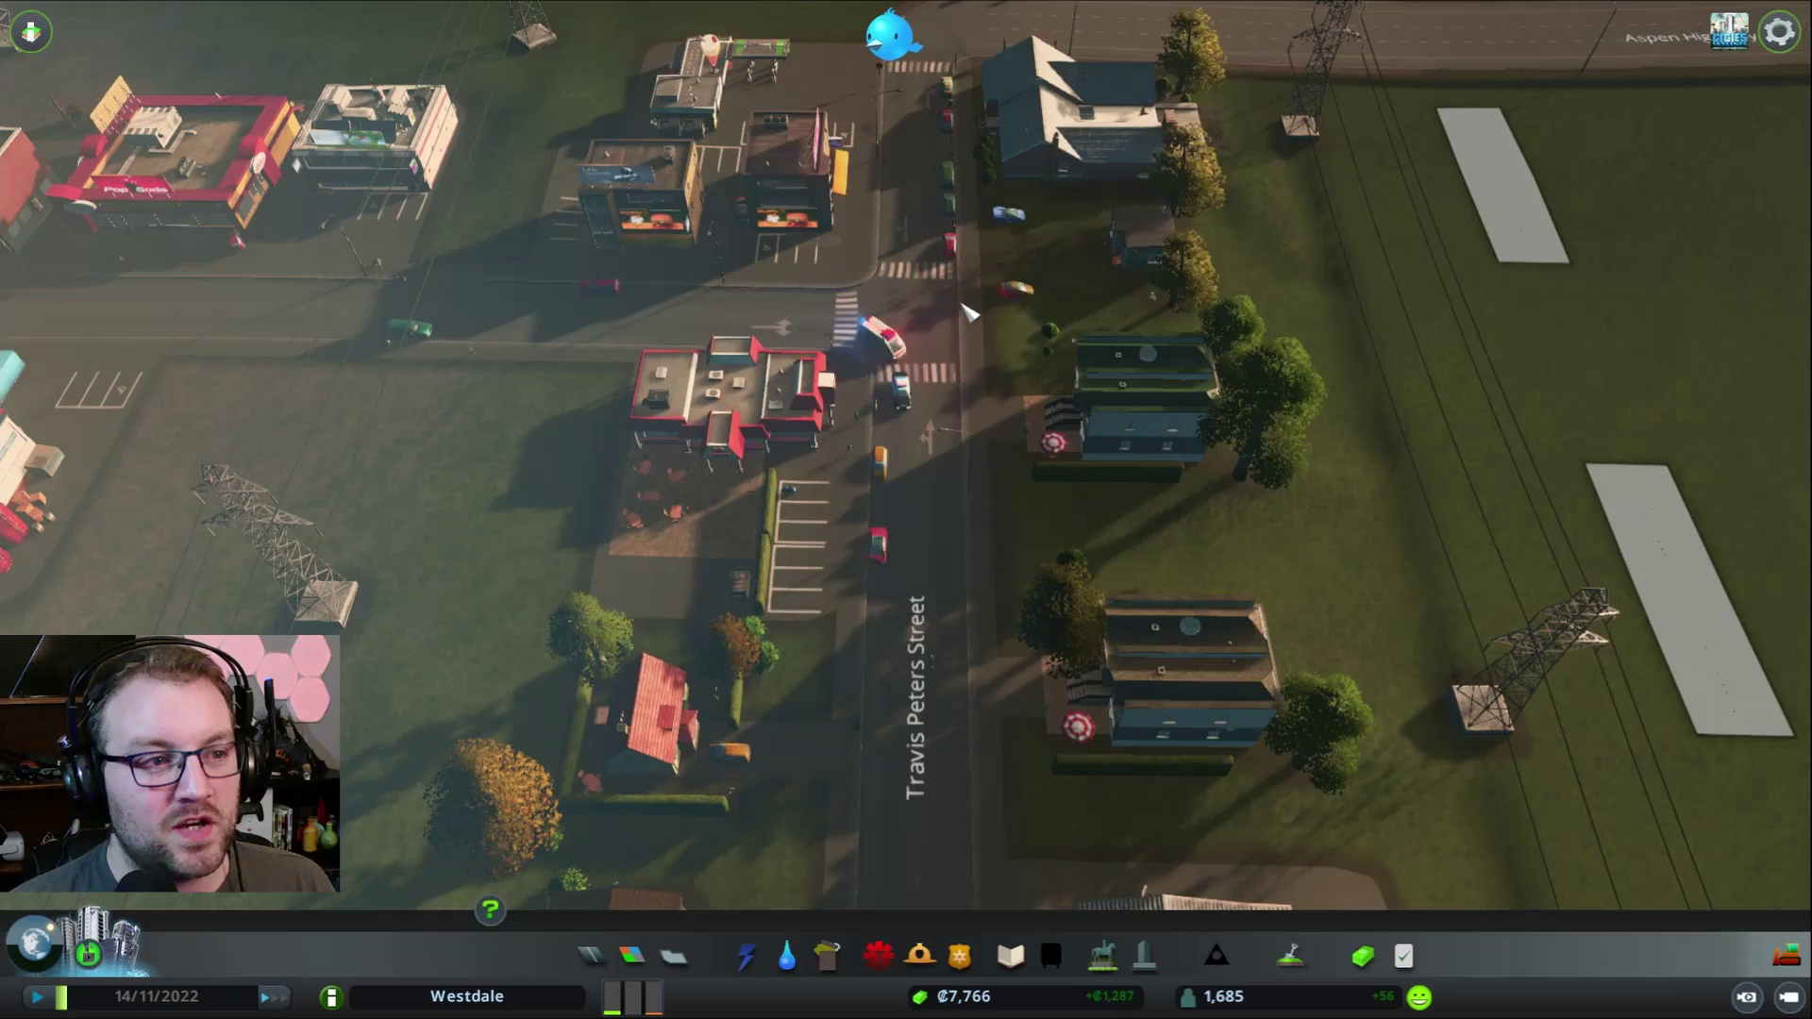
pyautogui.press('s')
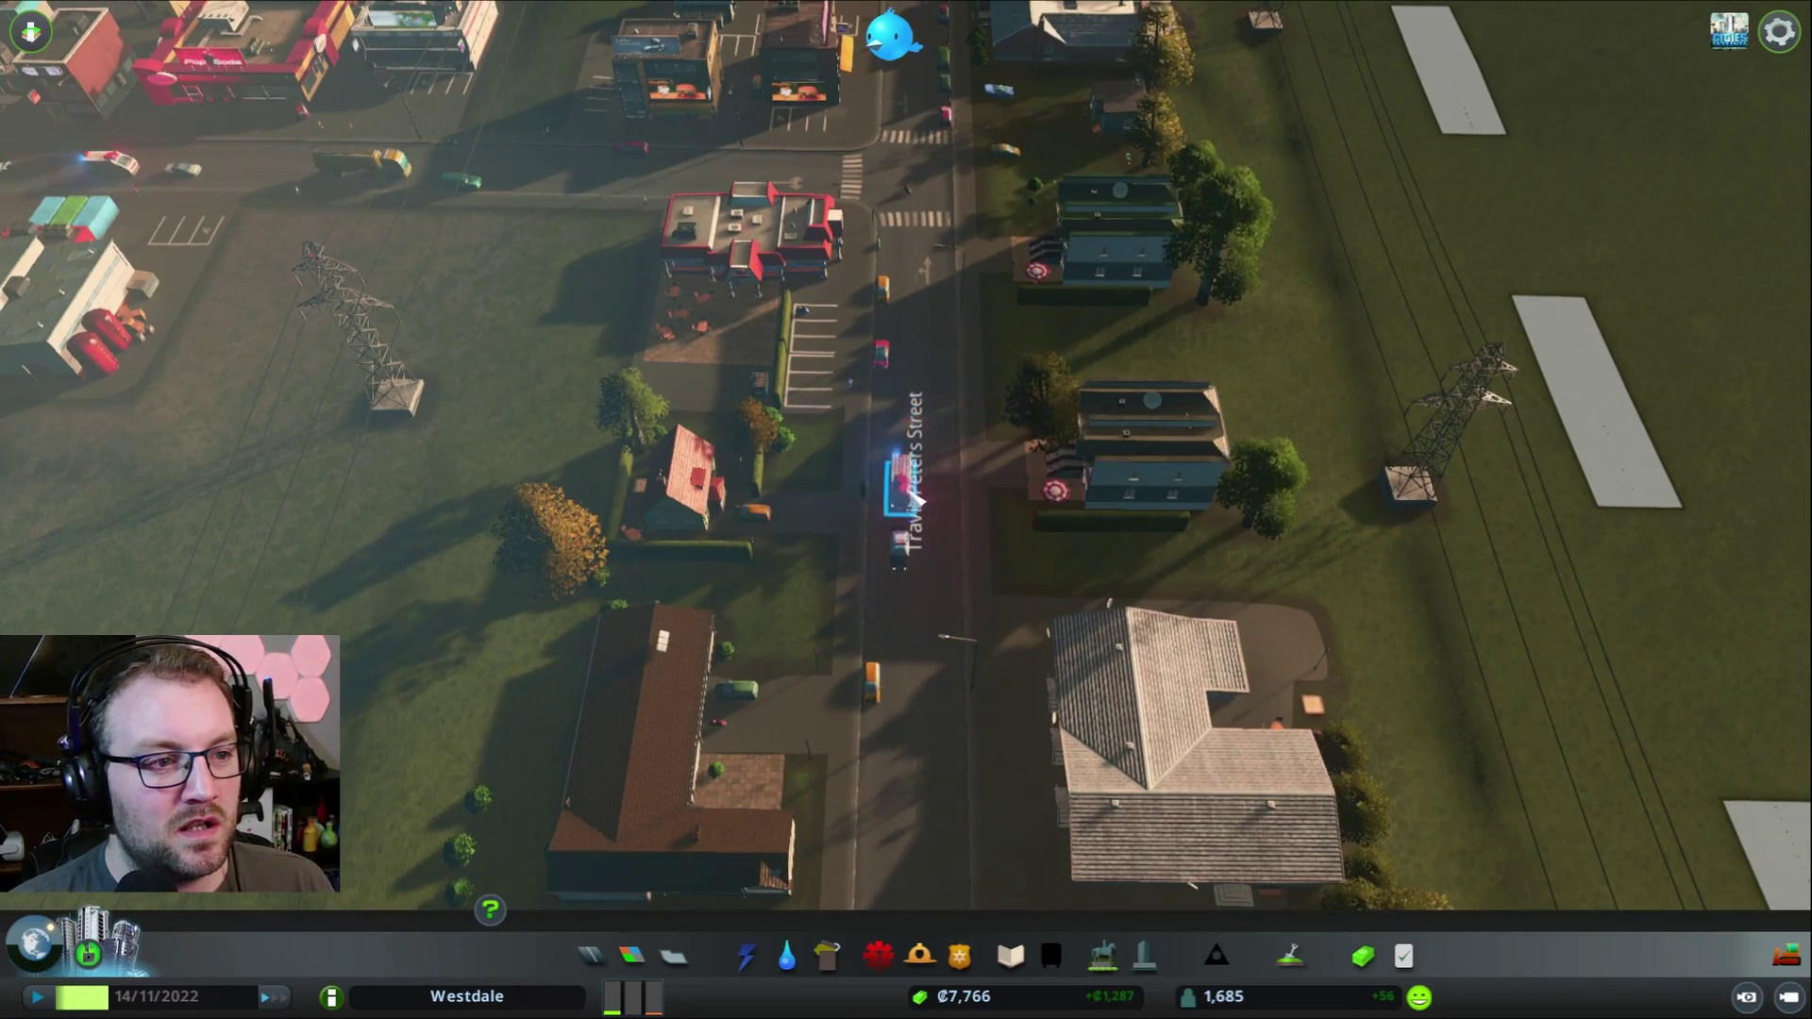
# - Follow the ambulance at night, rotating the view, then close its details panel
pyautogui.click(904, 488)
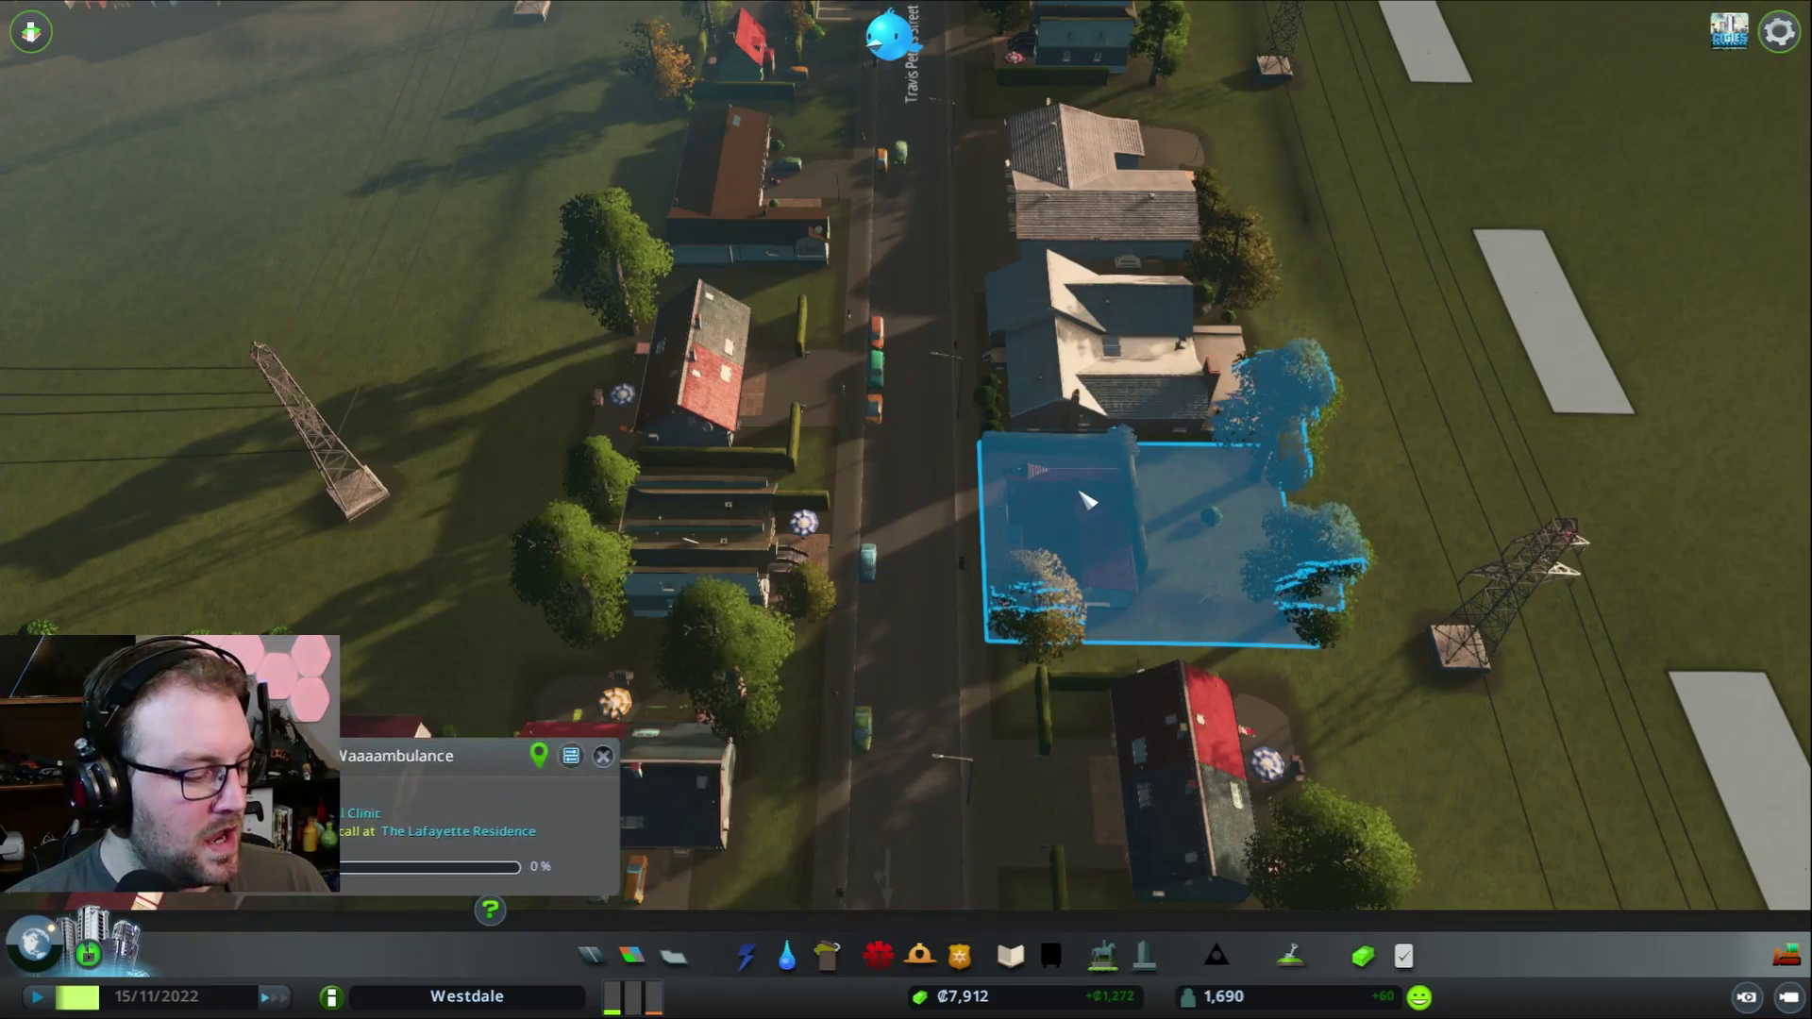
pyautogui.rightClick(1084, 492)
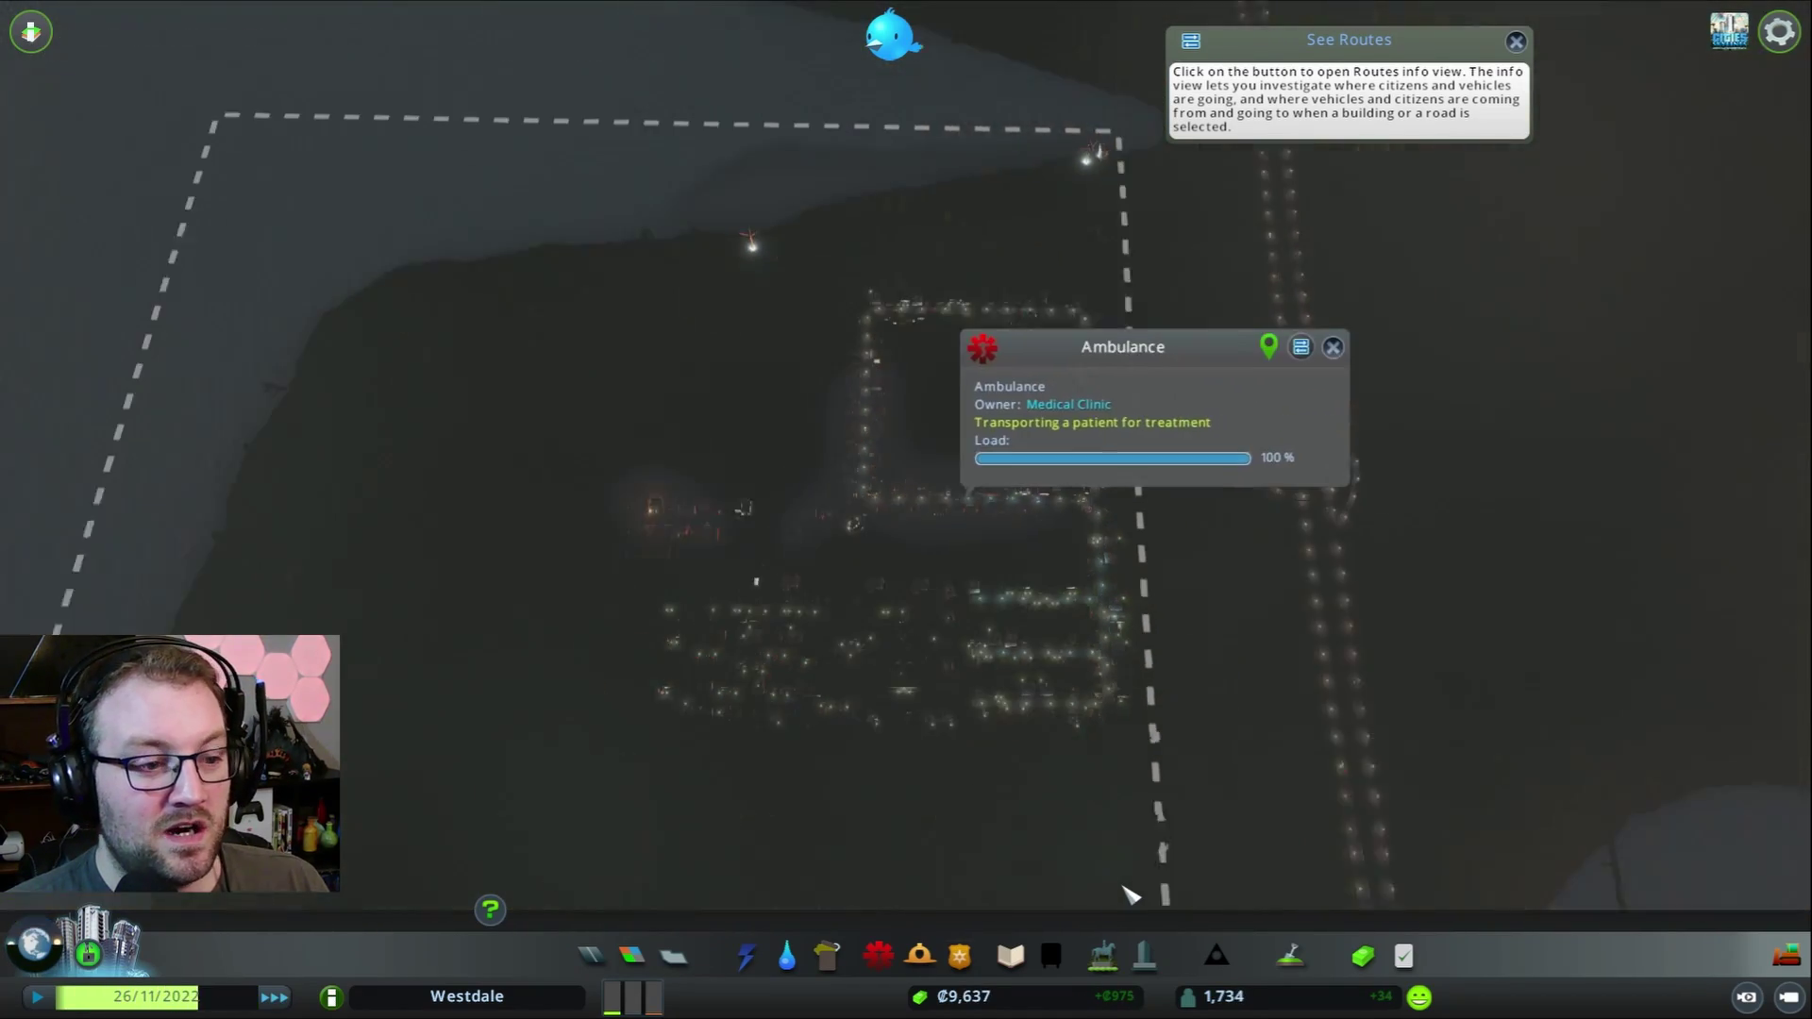
pyautogui.click(1268, 351)
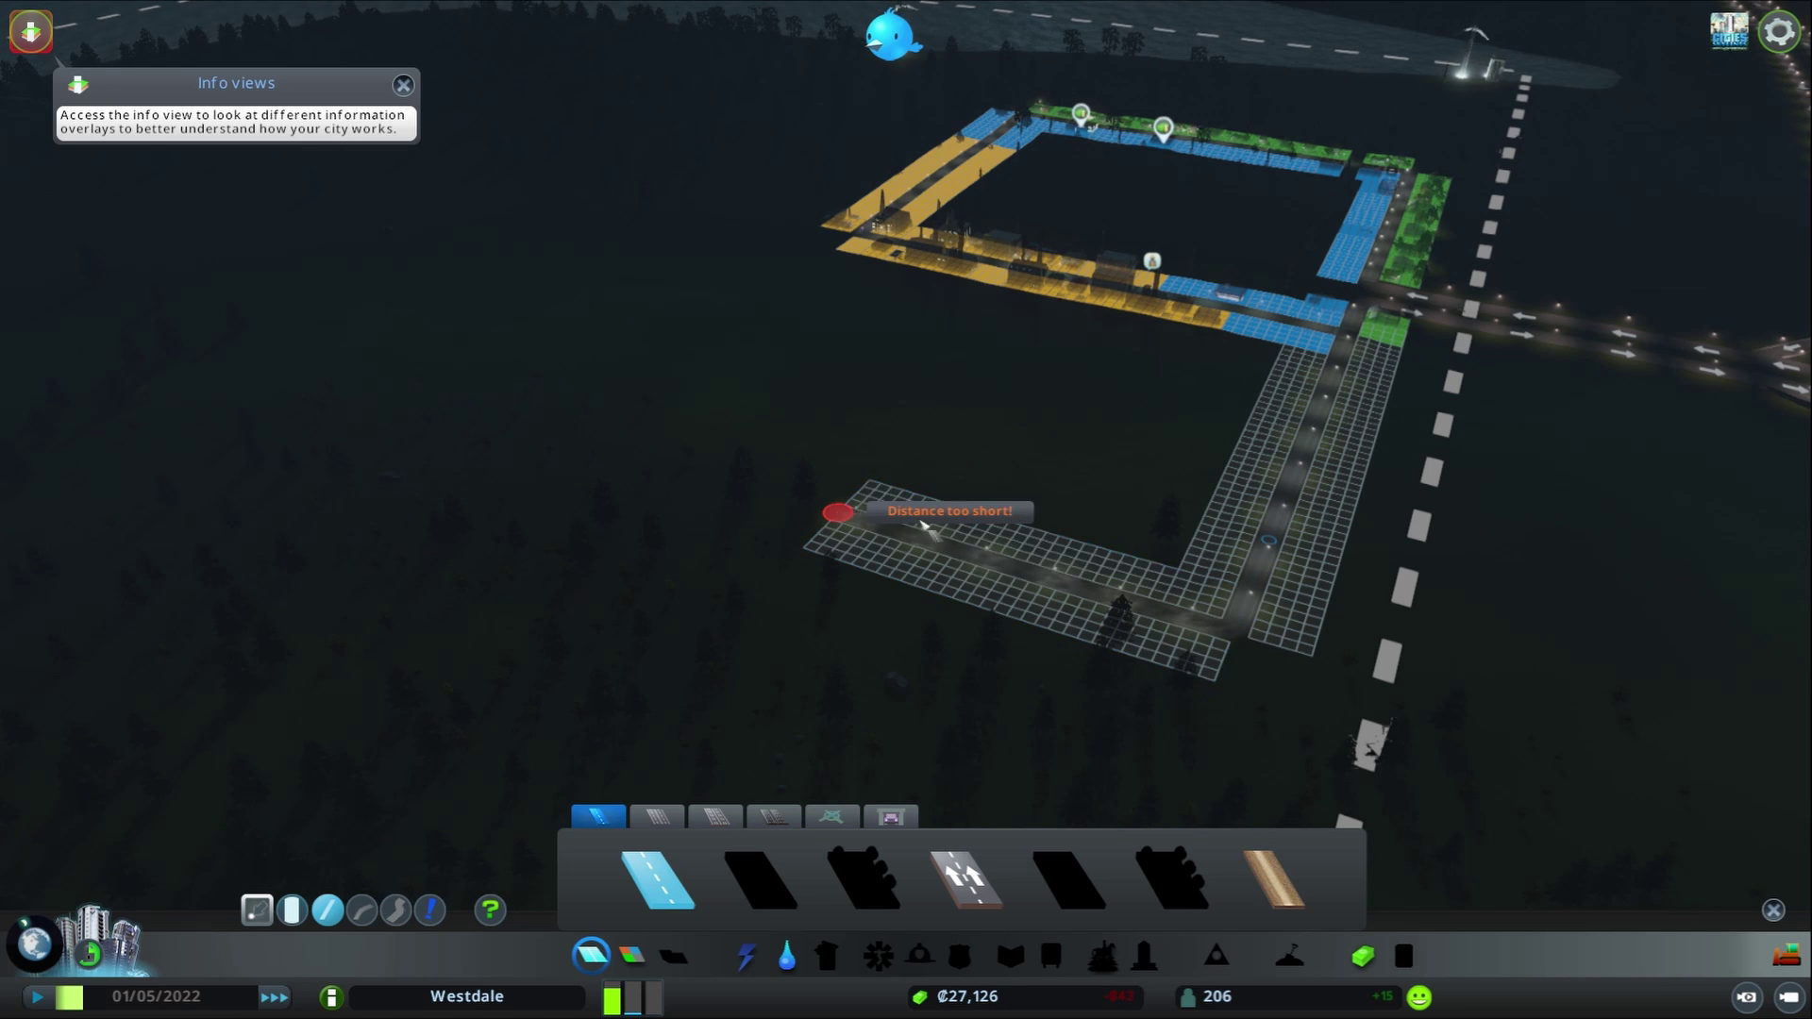
# - Build three parallel road segments beside the zoned road, at ₵1,200 each
pyautogui.click(846, 503)
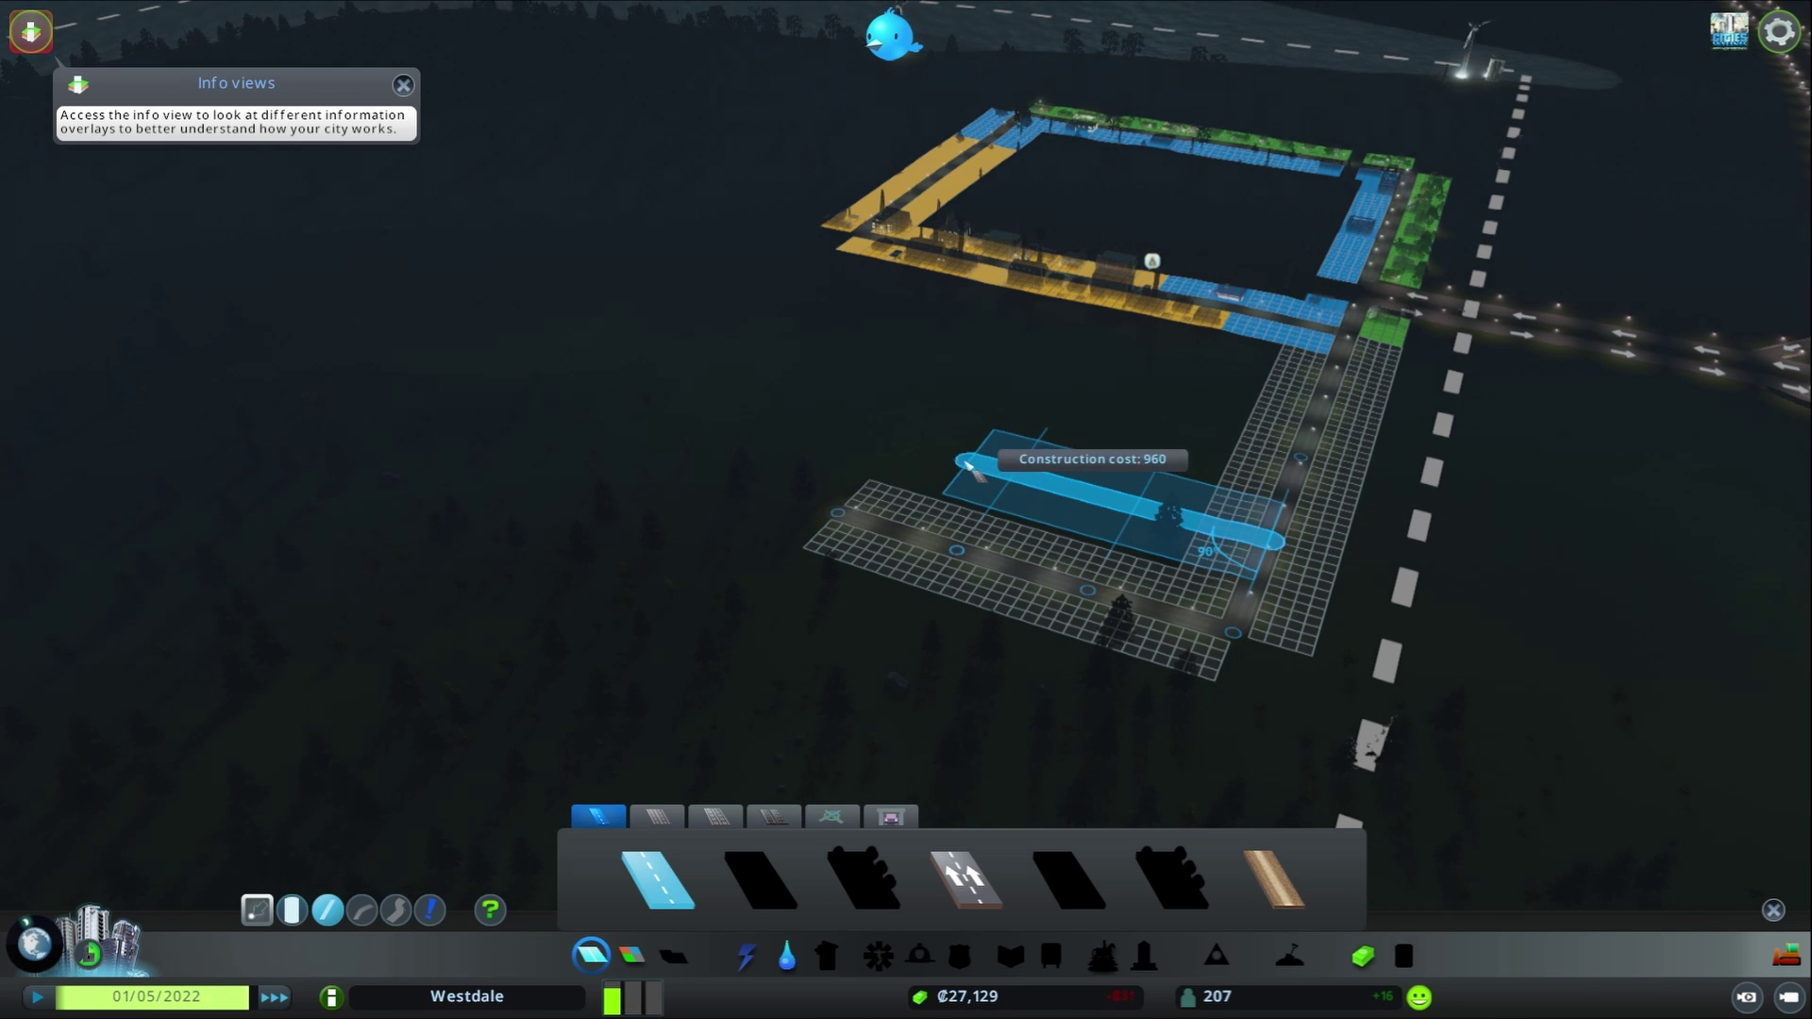
pyautogui.click(907, 446)
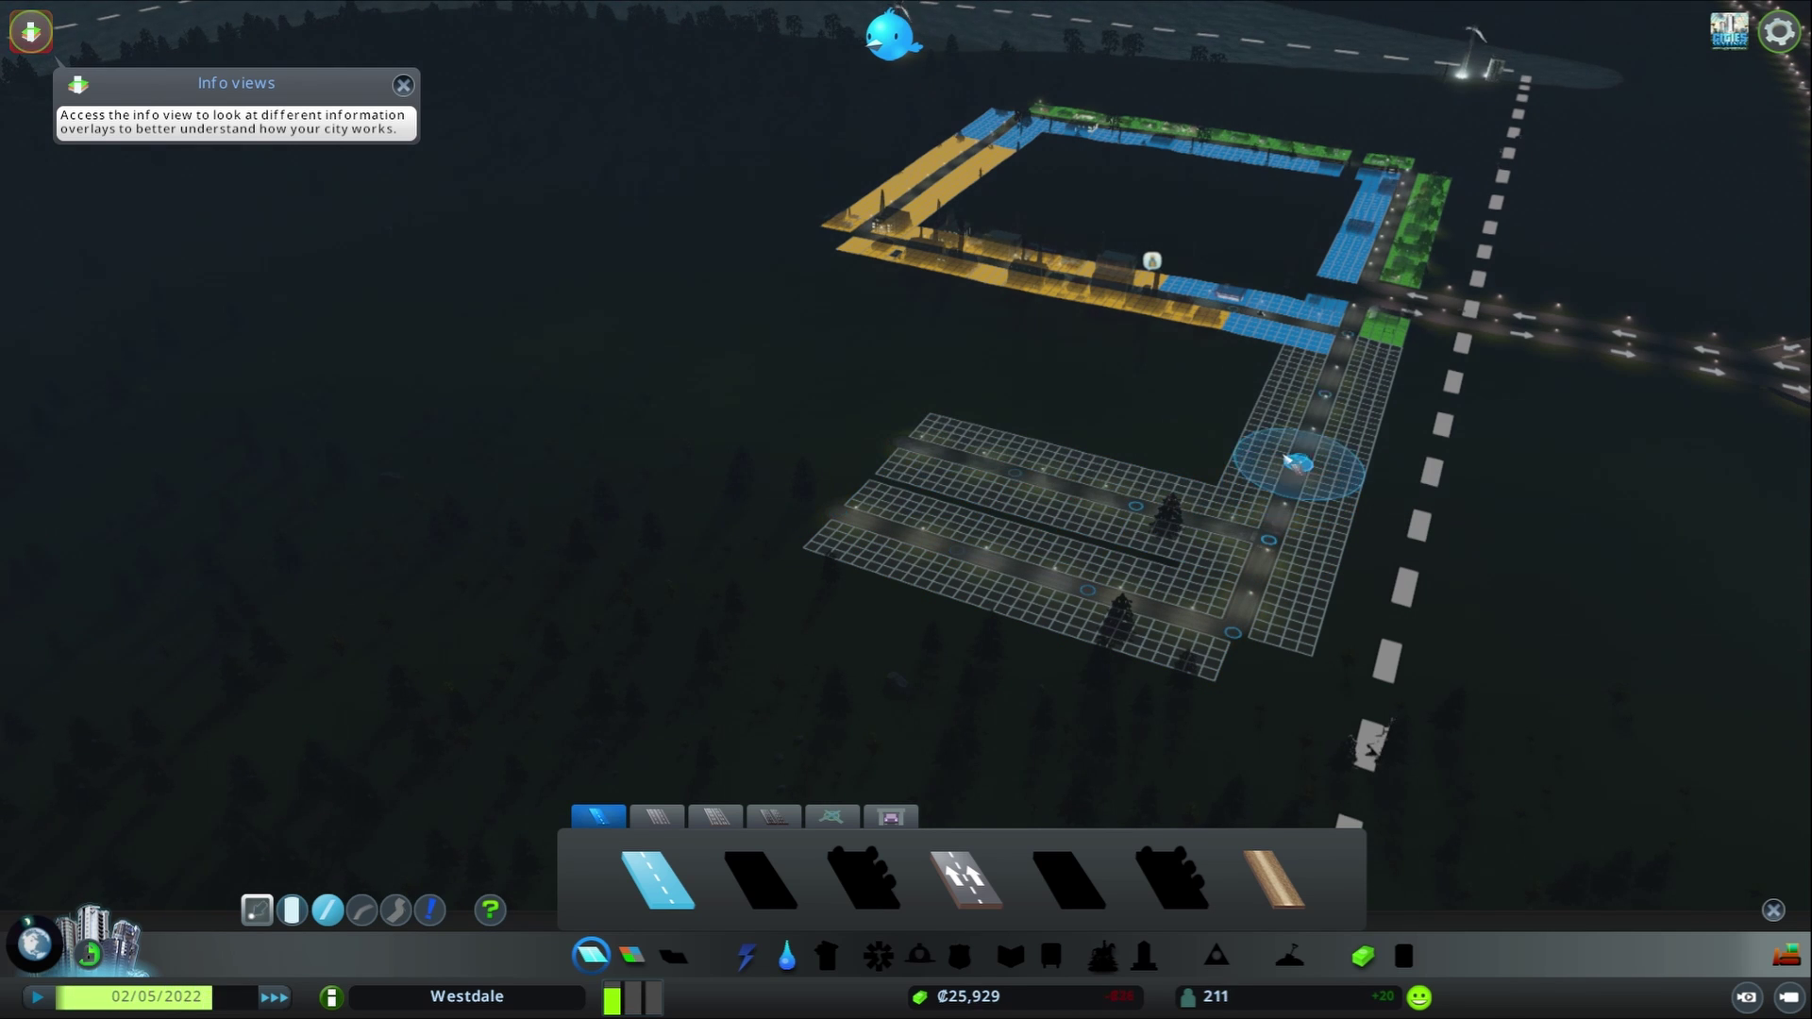
pyautogui.click(1293, 455)
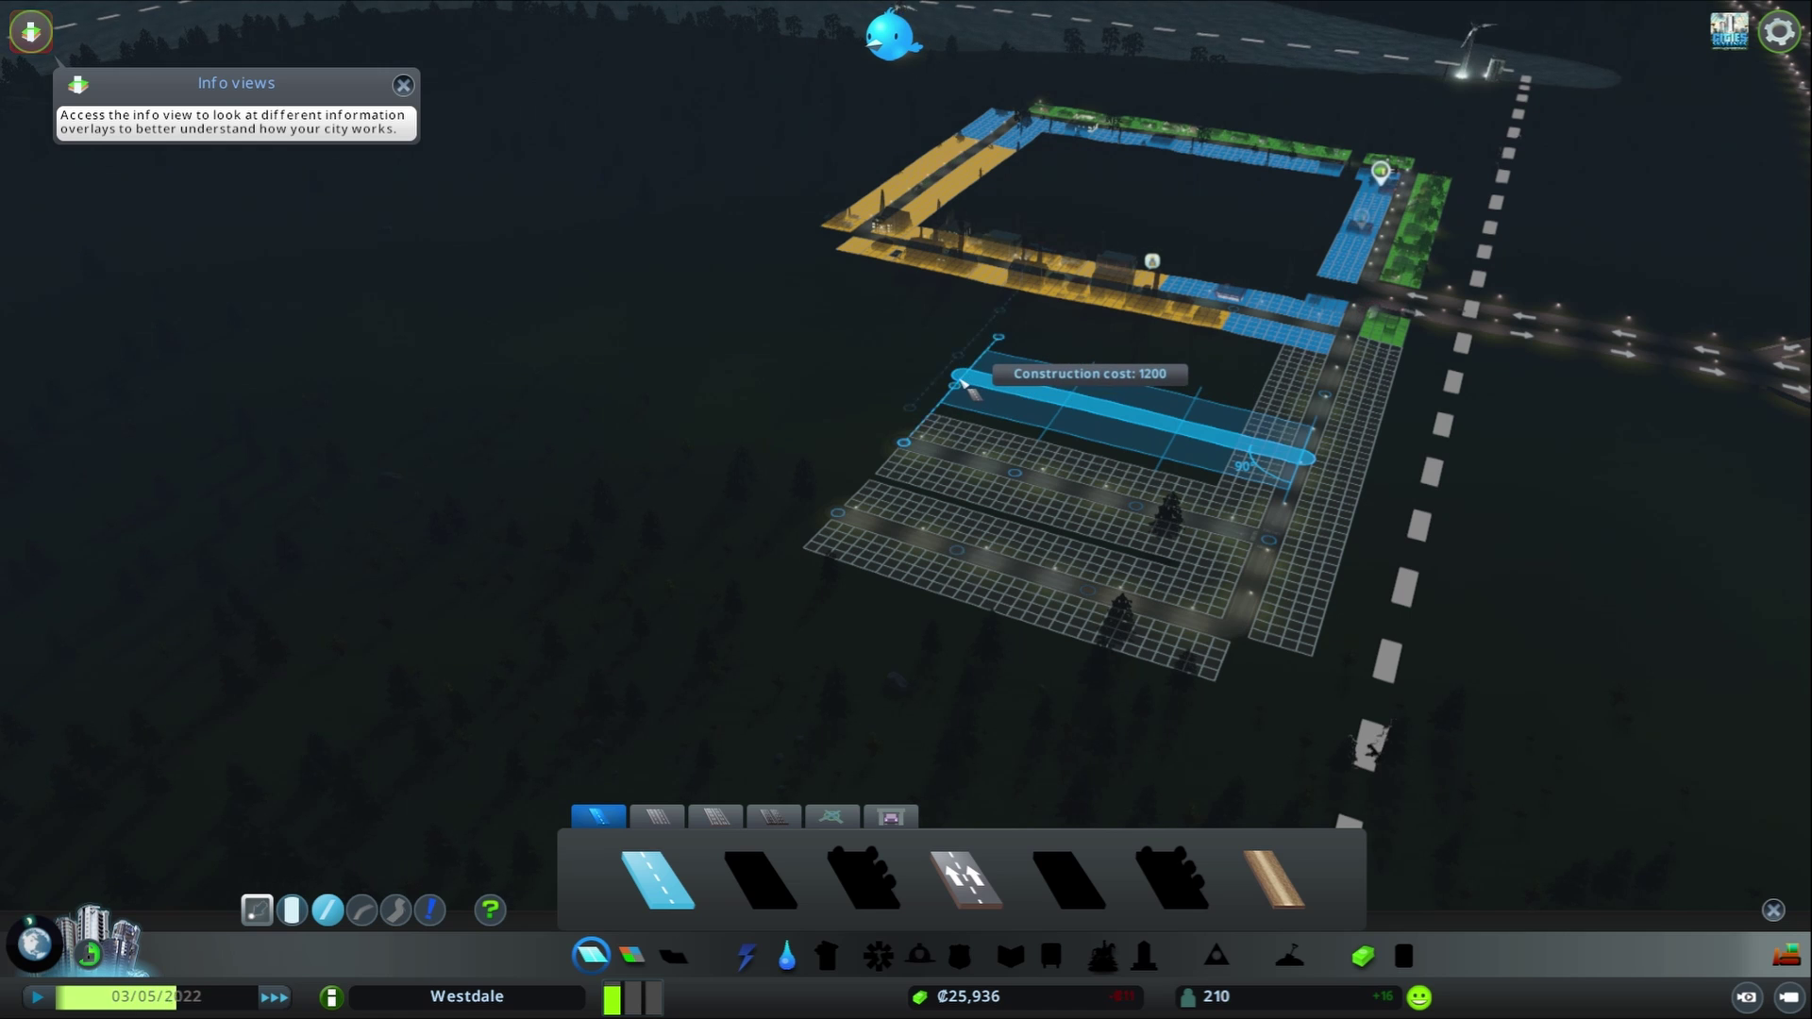